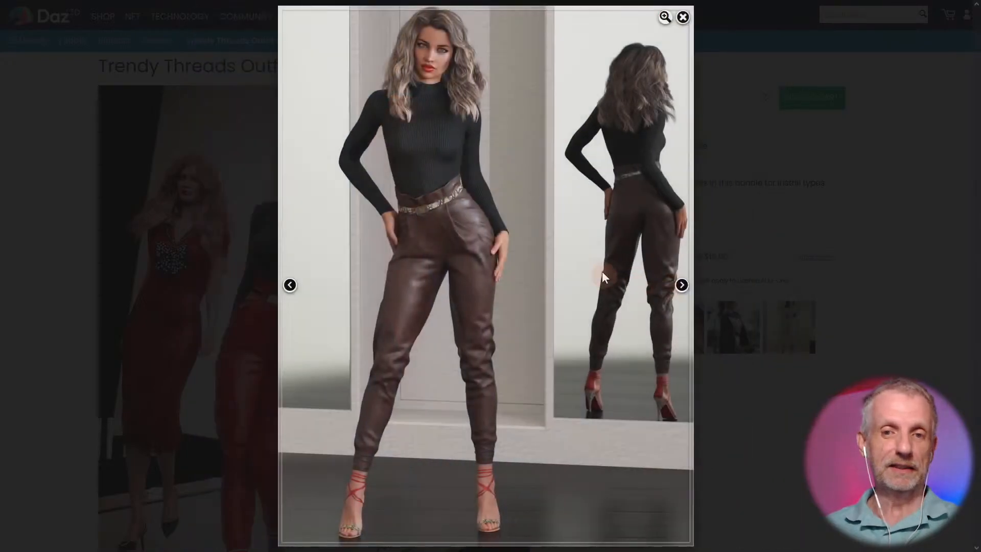
Look through the promotional images of the Trendy Threads Outfit Bundle and close the image viewer.
click(290, 284)
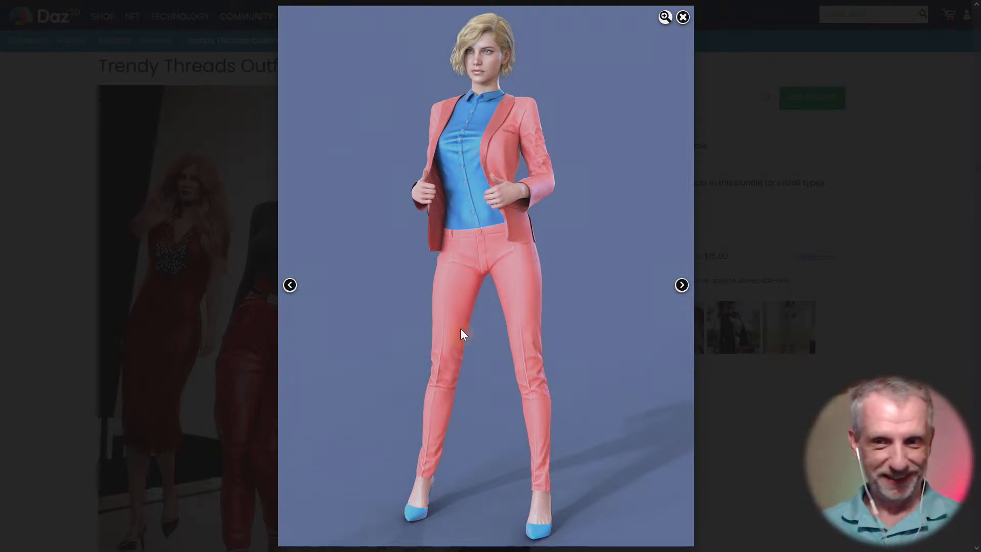
click(682, 285)
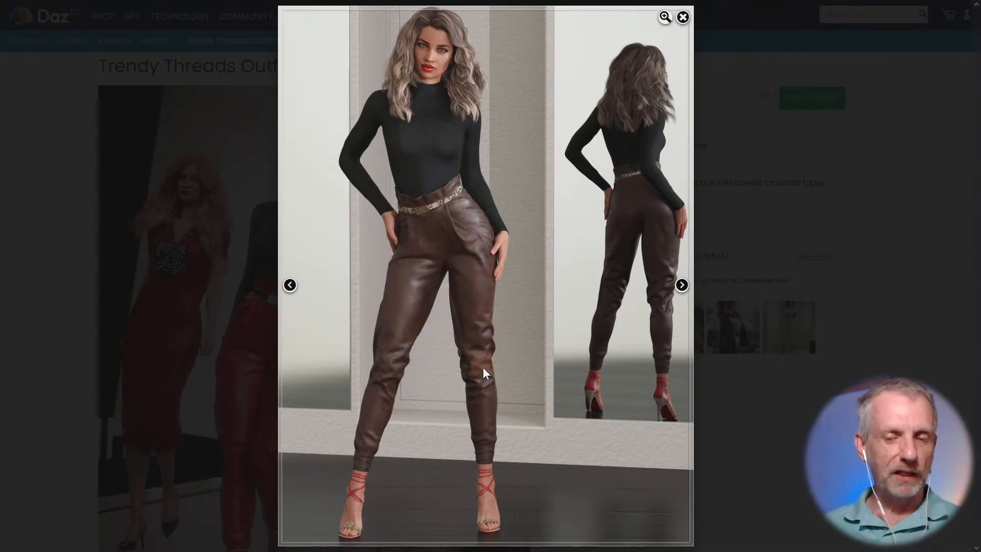
click(681, 285)
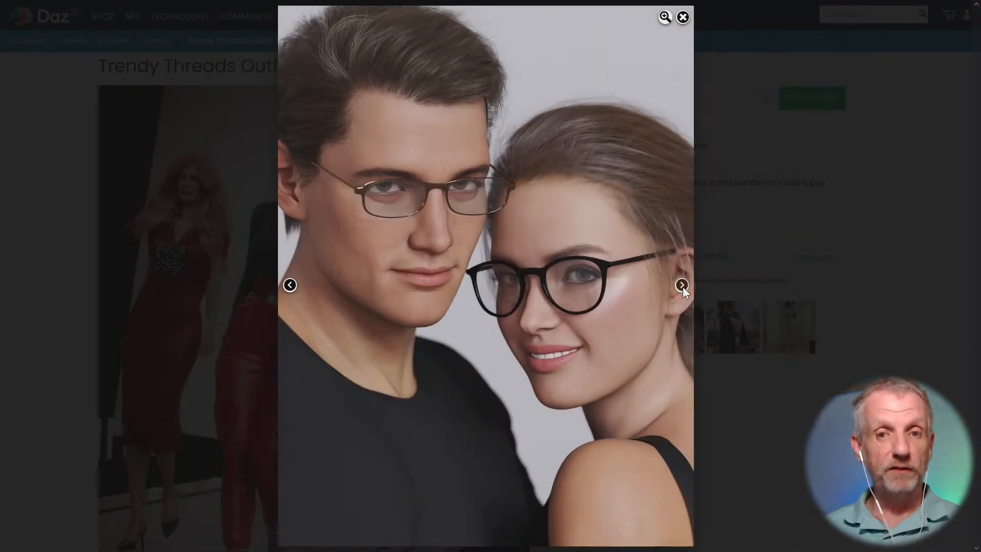
click(681, 285)
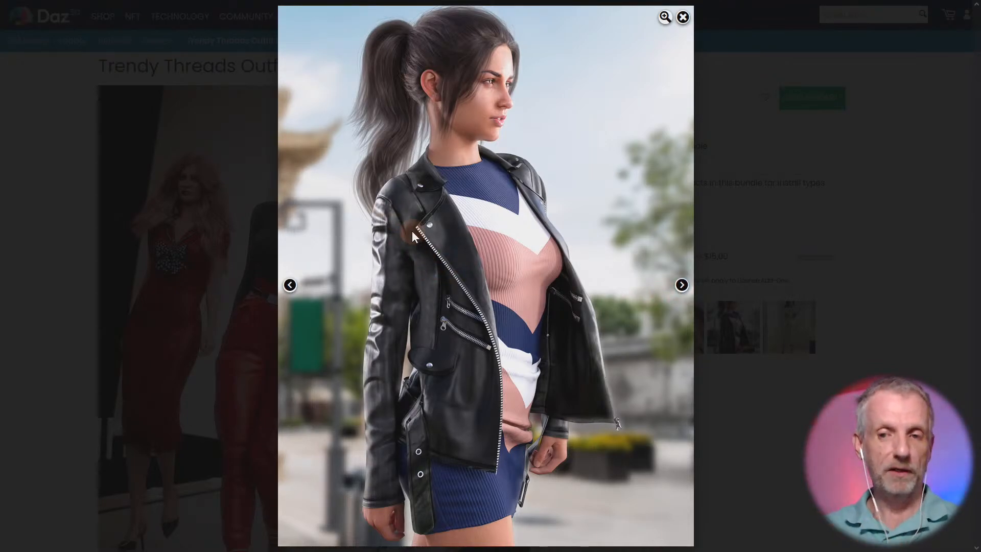
click(681, 283)
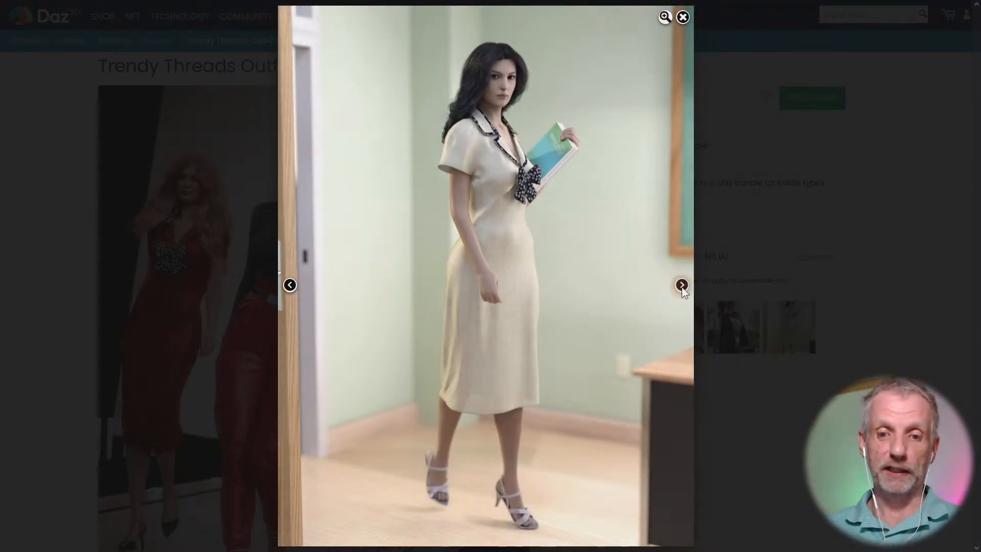
click(682, 284)
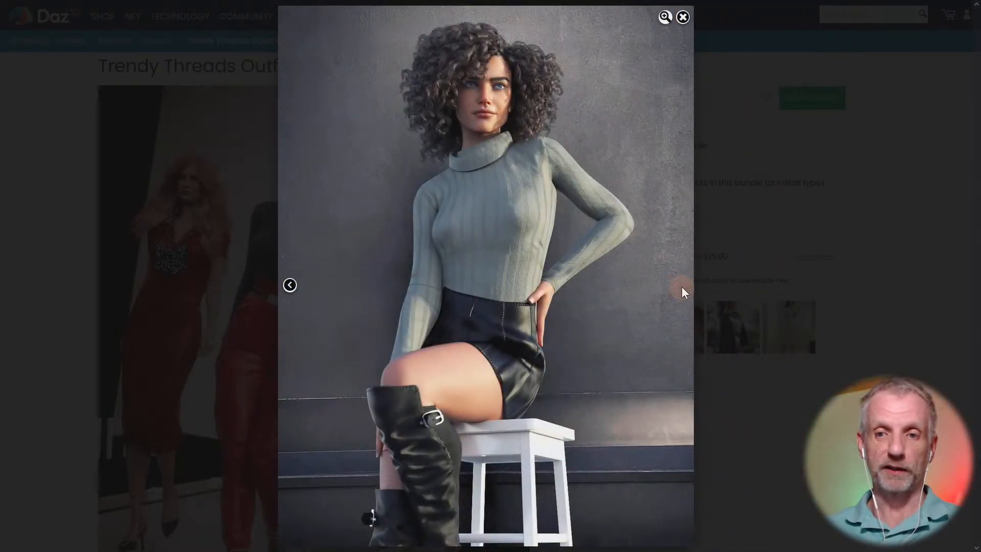
click(759, 399)
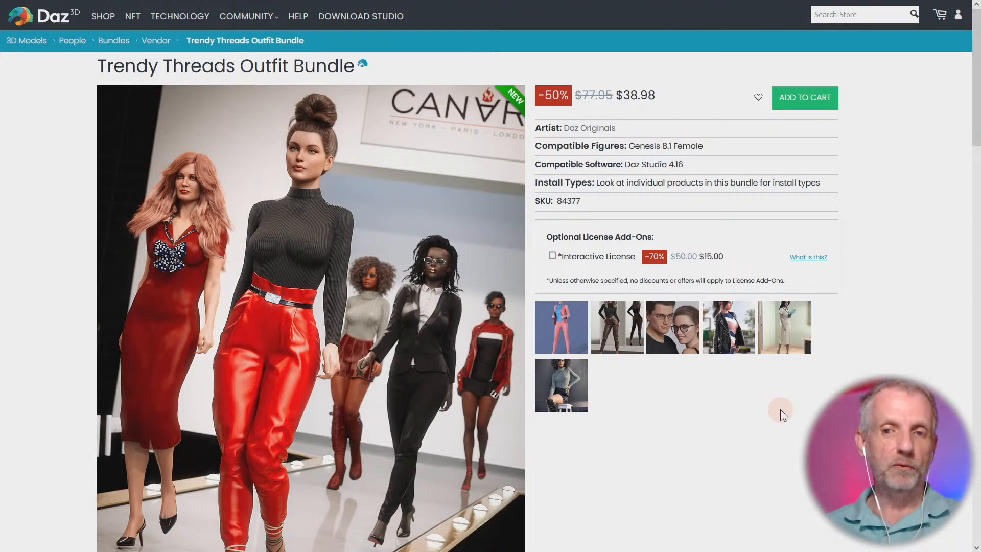
Review the list of products included in the Trendy Threads Outfit Bundle and return to the product overview.
scroll(780, 409, down, 3)
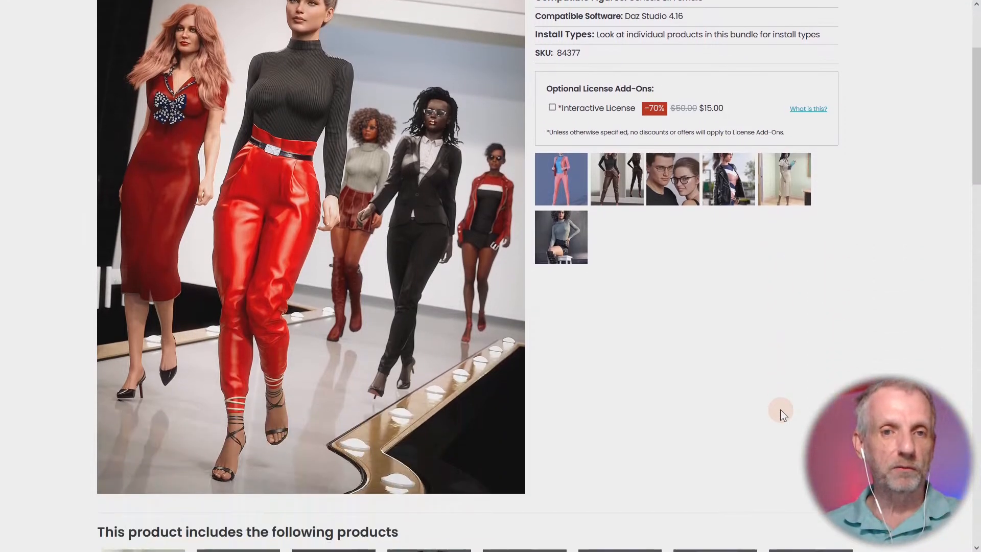
scroll(780, 410, down, 8)
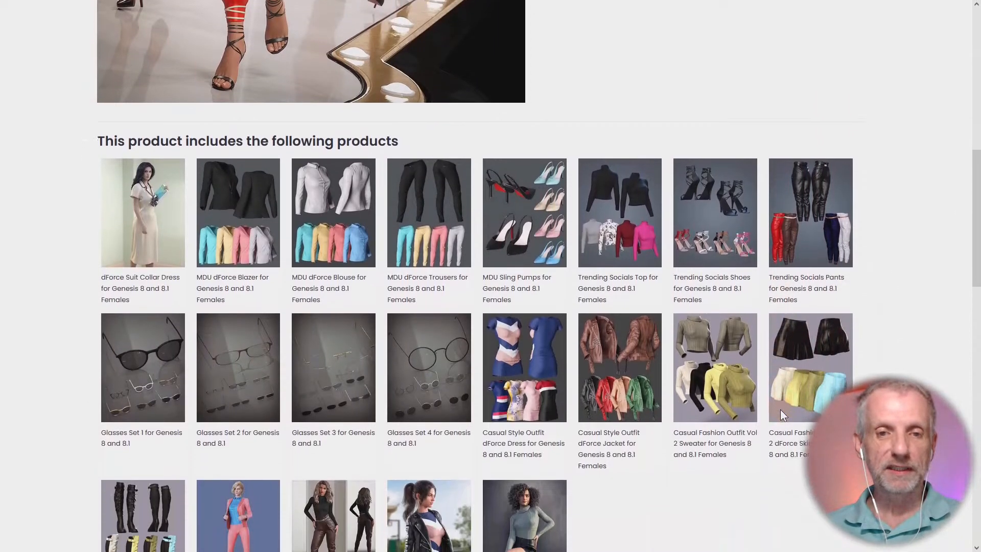
scroll(779, 415, down, 1)
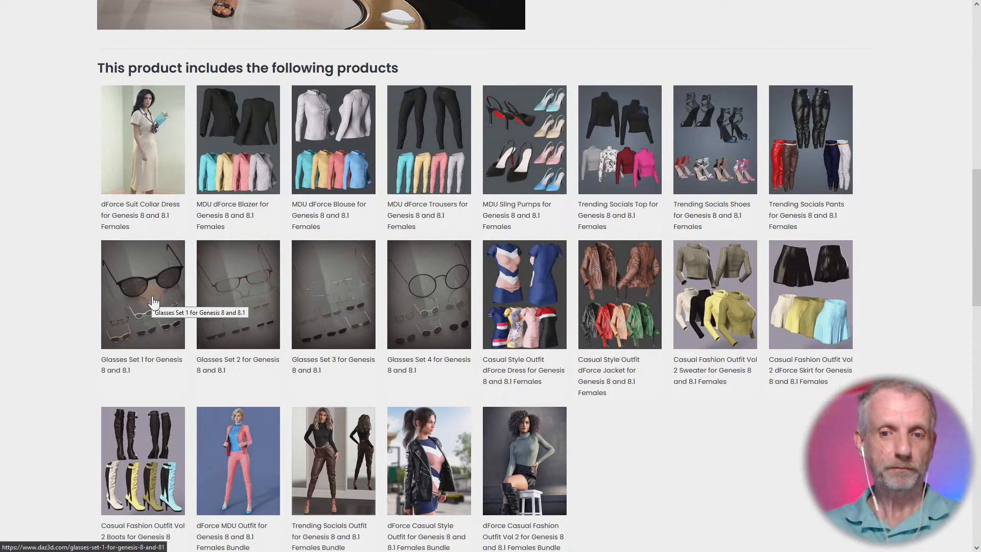
scroll(204, 351, up, 10)
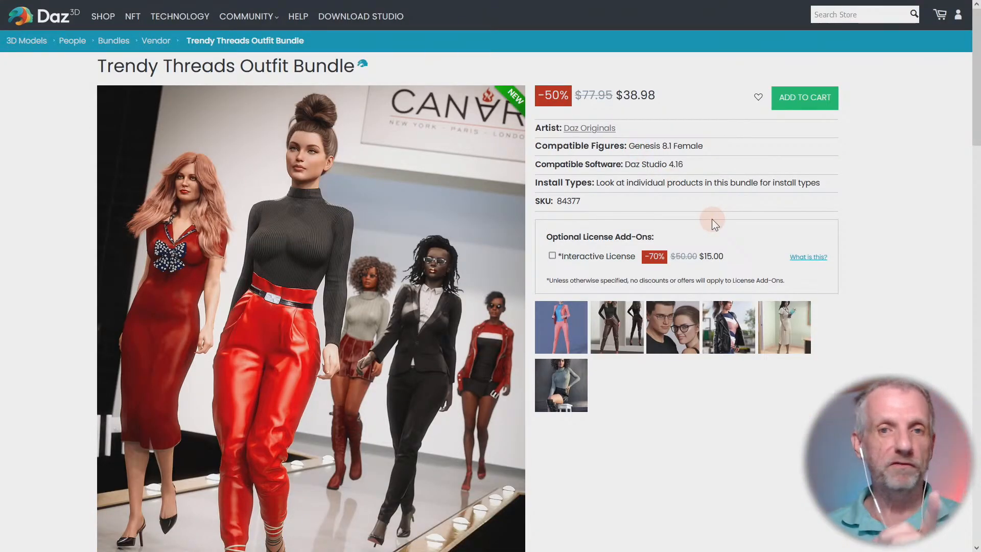
View the store pages of the 3D Universe Toon Mouse and the 3D Universe Toon Crab.
mouse_move(562, 2)
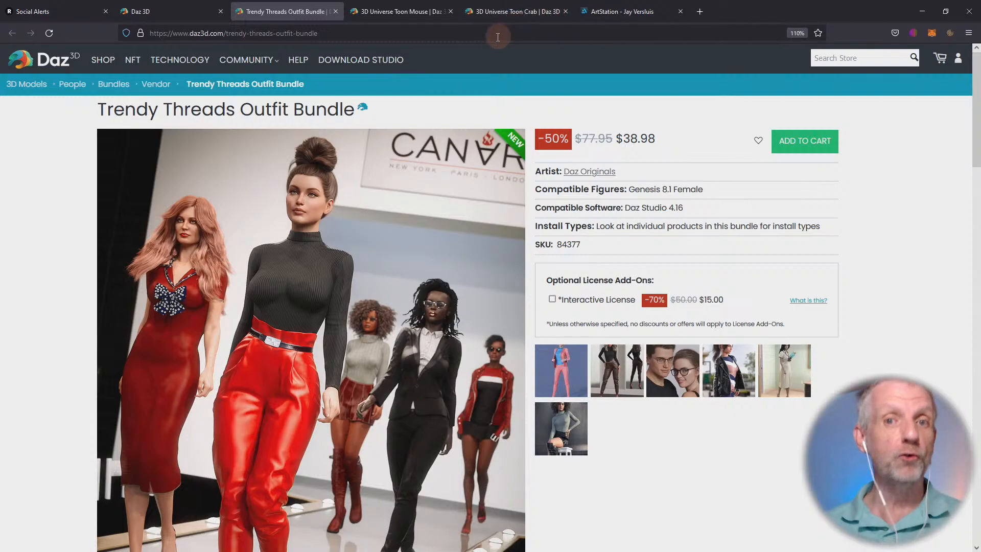
click(408, 13)
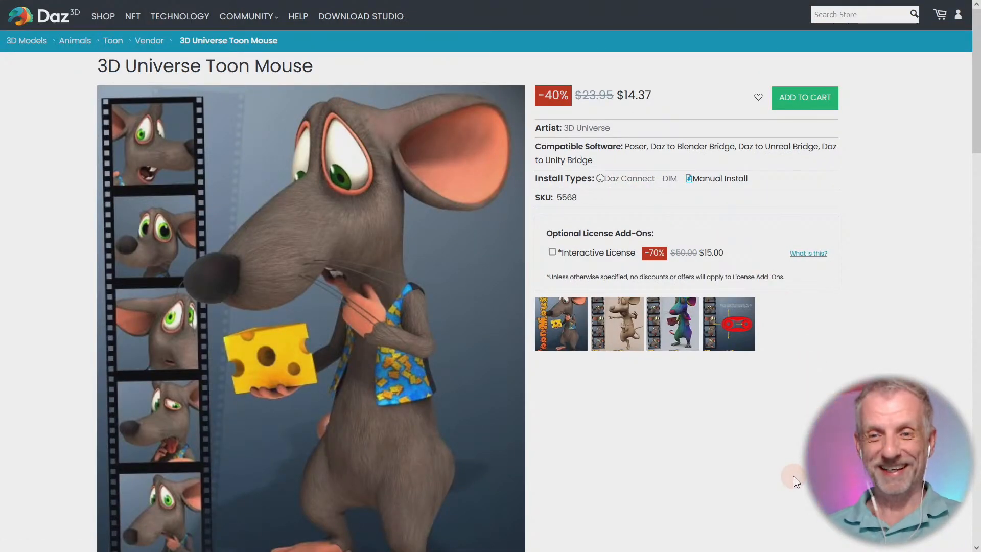
mouse_move(539, 5)
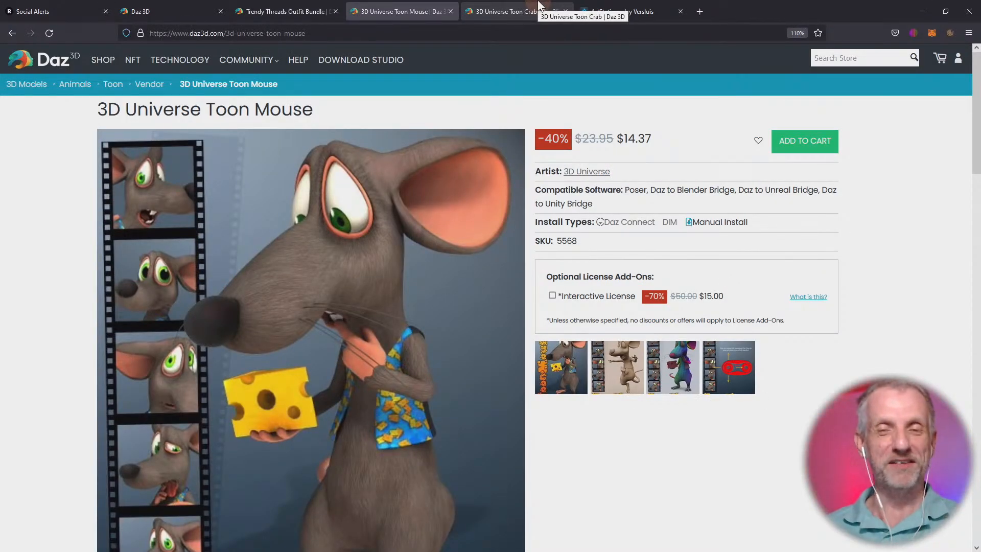
click(539, 10)
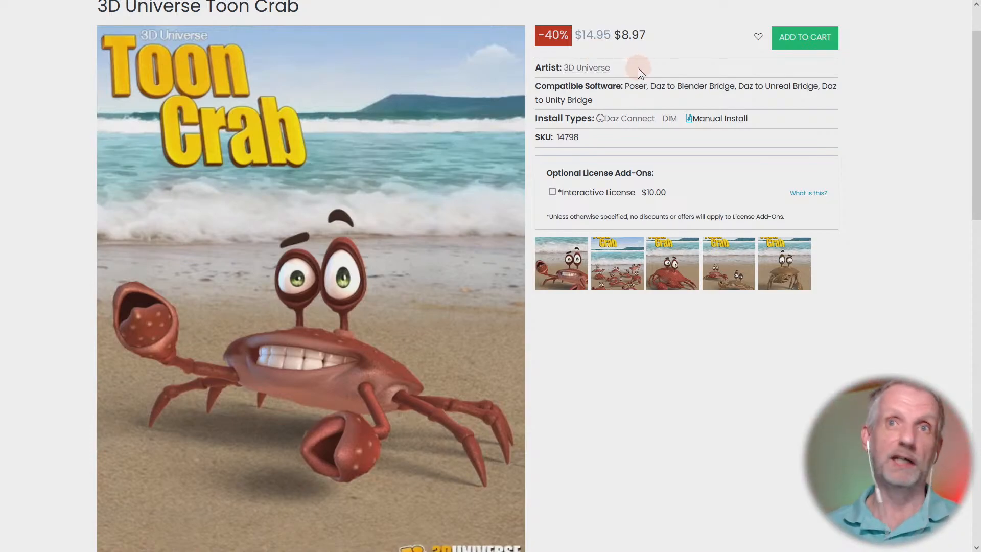
Switch to the ArtStation profile and look over the portfolio's artwork thumbnails.
mouse_move(626, 2)
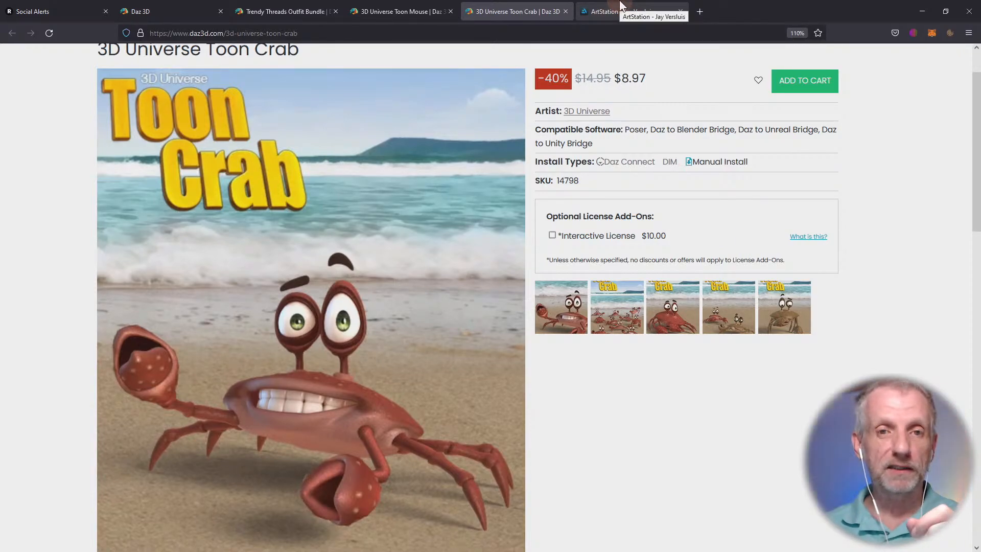
click(620, 2)
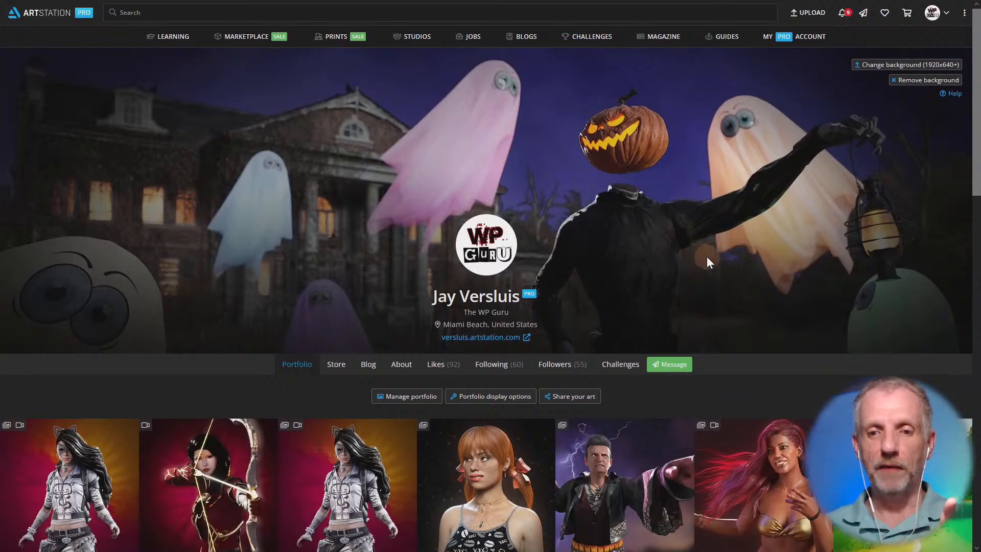
scroll(706, 256, down, 4)
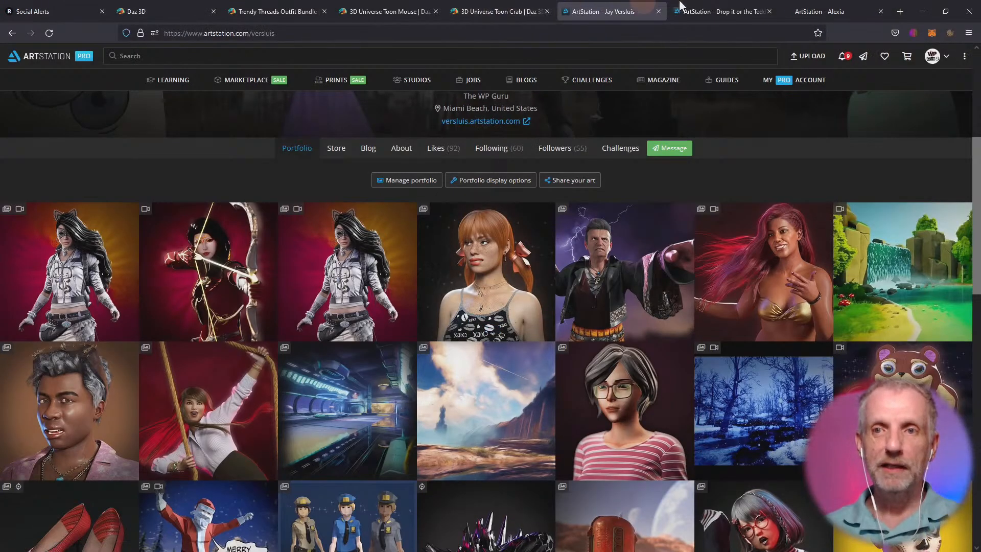
Open the "Drop it or the Teddy Bear gets it!" artwork, examine its making-of screenshots and early draft, and return to the final render.
click(715, 8)
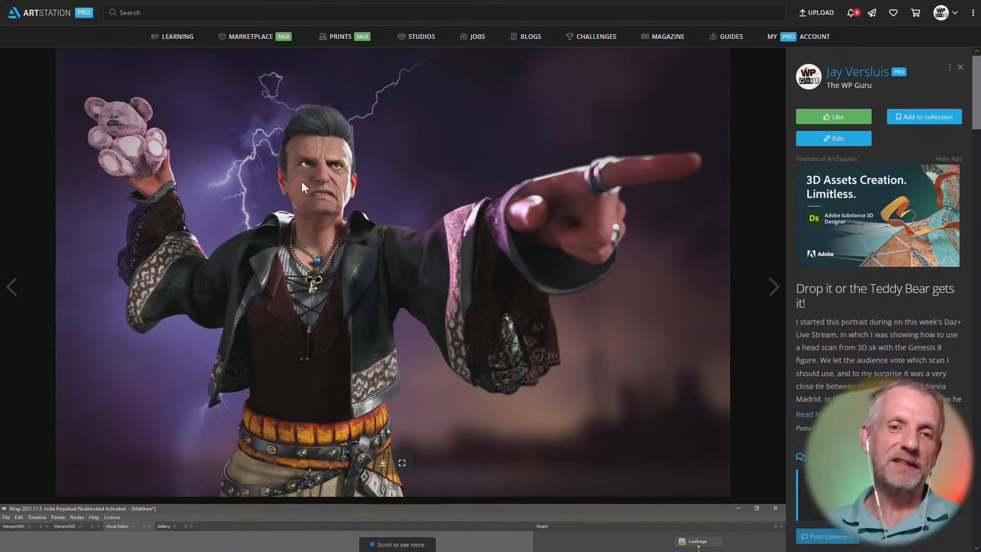
click(307, 392)
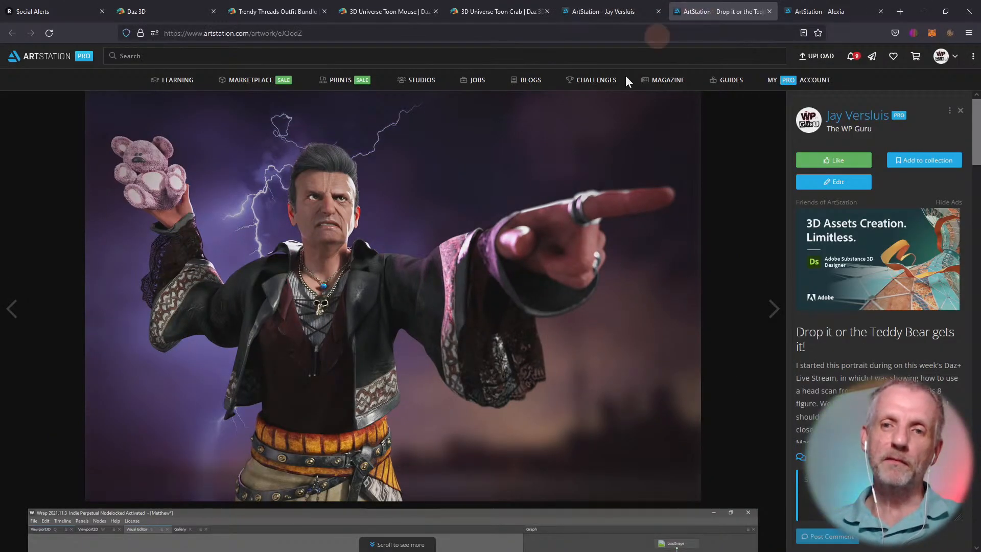
scroll(564, 182, down, 4)
scroll(319, 174, down, 1)
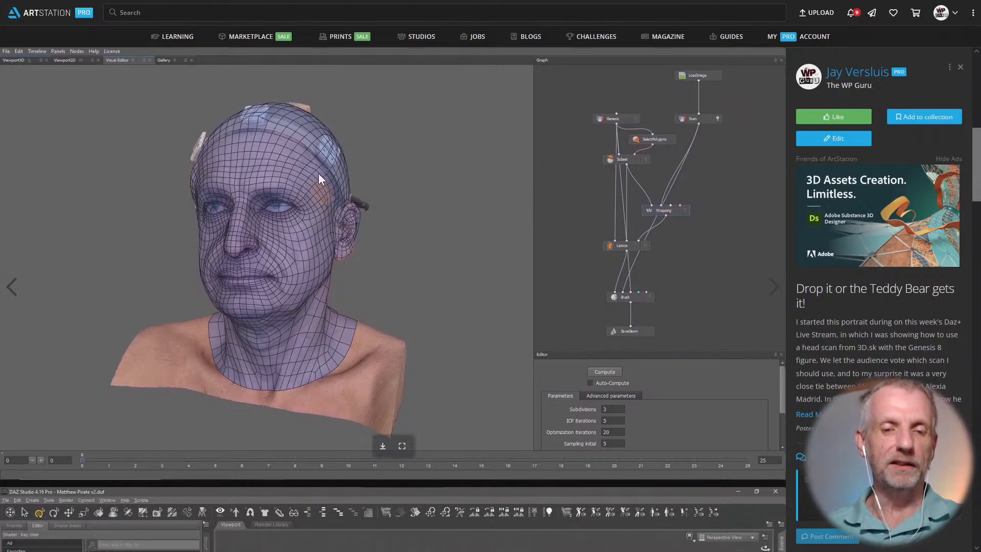
scroll(498, 271, down, 8)
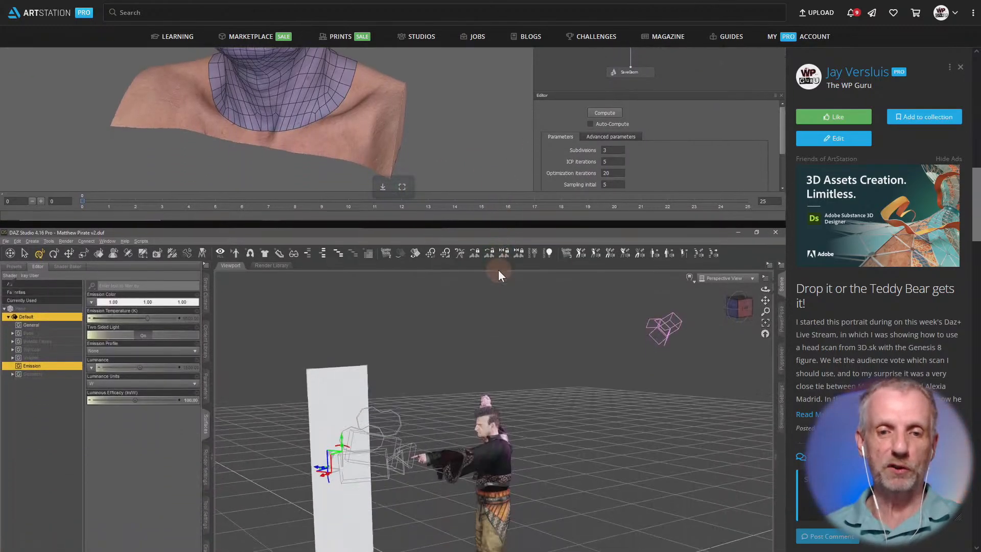
scroll(499, 271, down, 1)
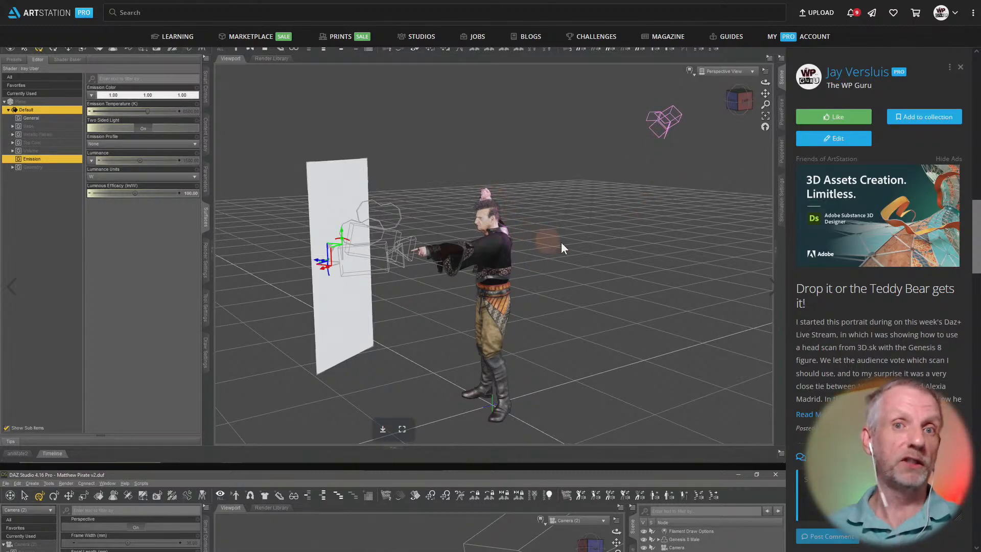
scroll(577, 247, down, 8)
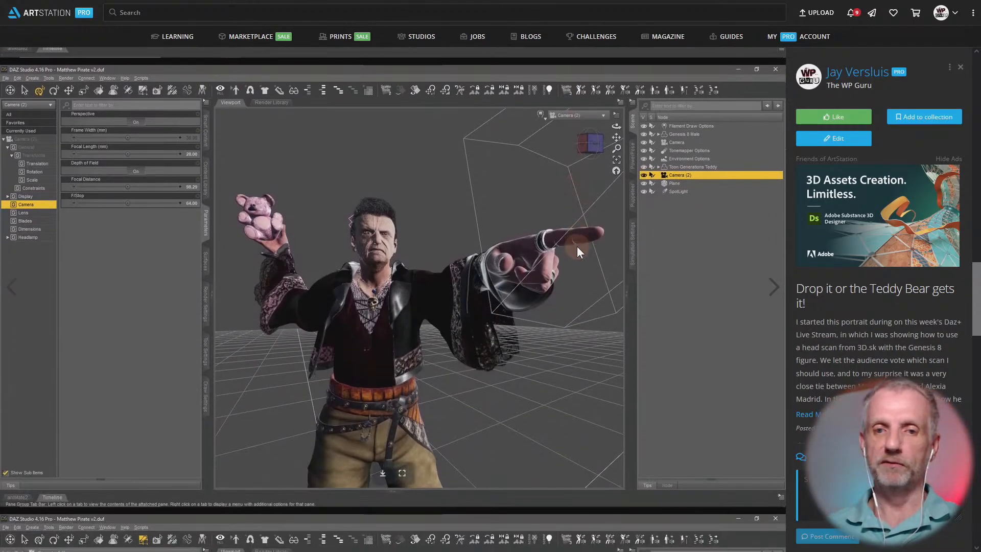
scroll(577, 246, down, 10)
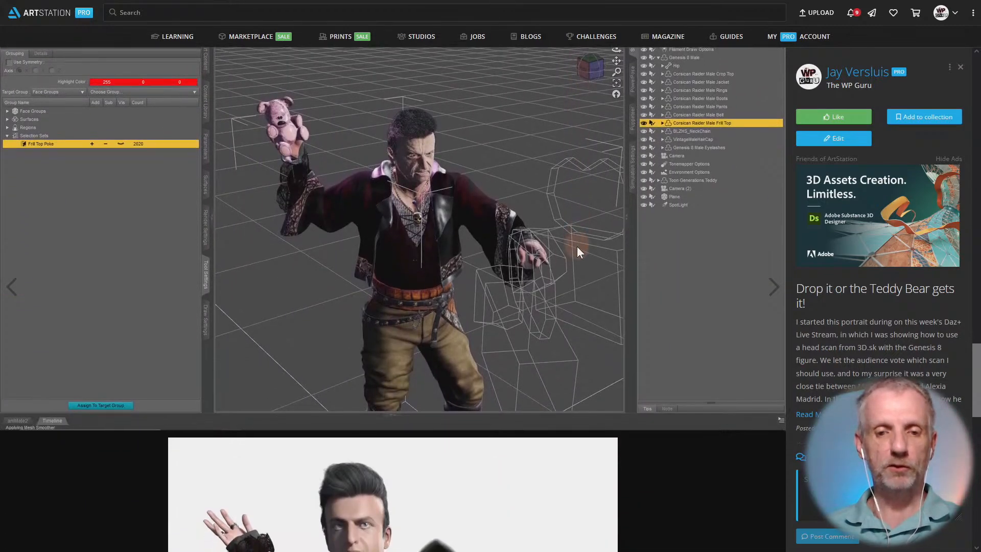
scroll(577, 246, down, 6)
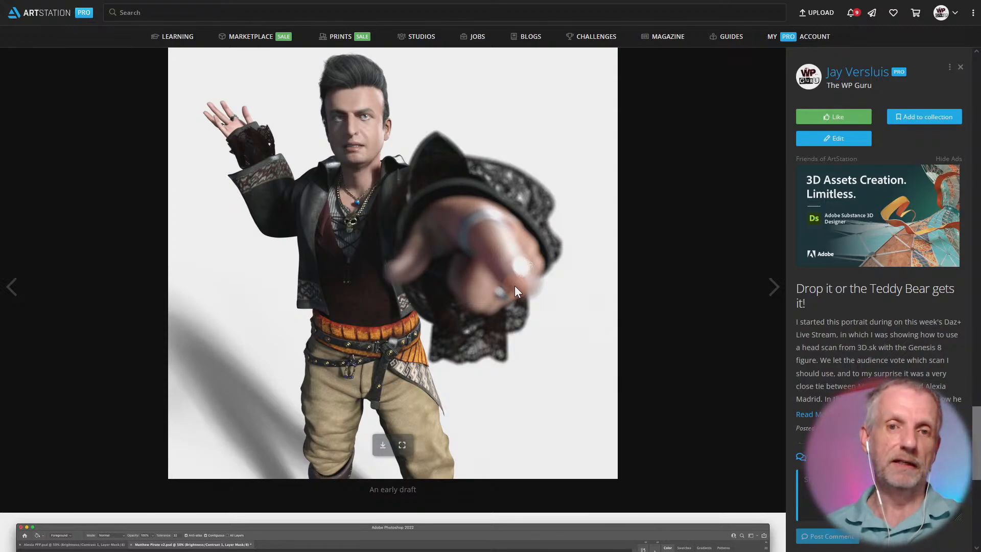
scroll(514, 286, up, 20)
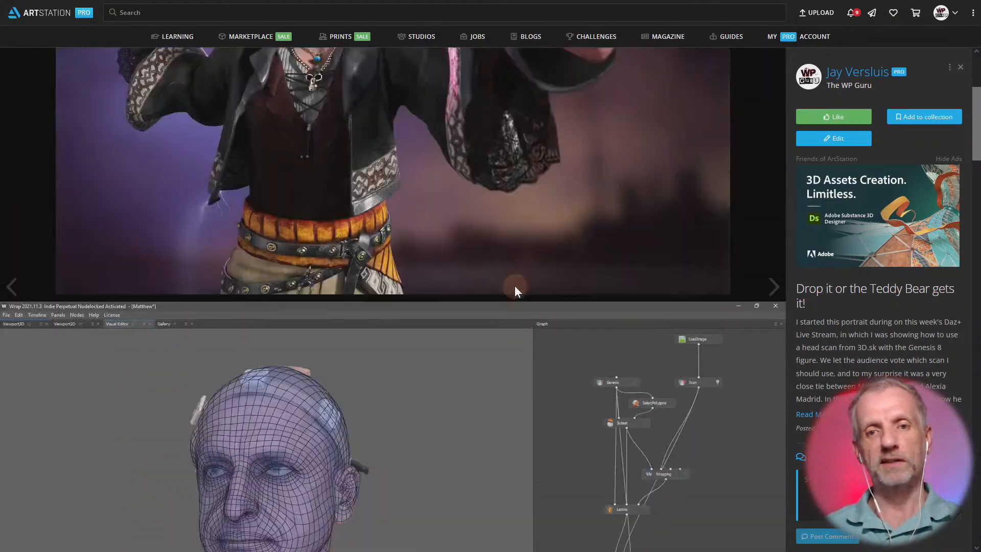
scroll(514, 286, up, 4)
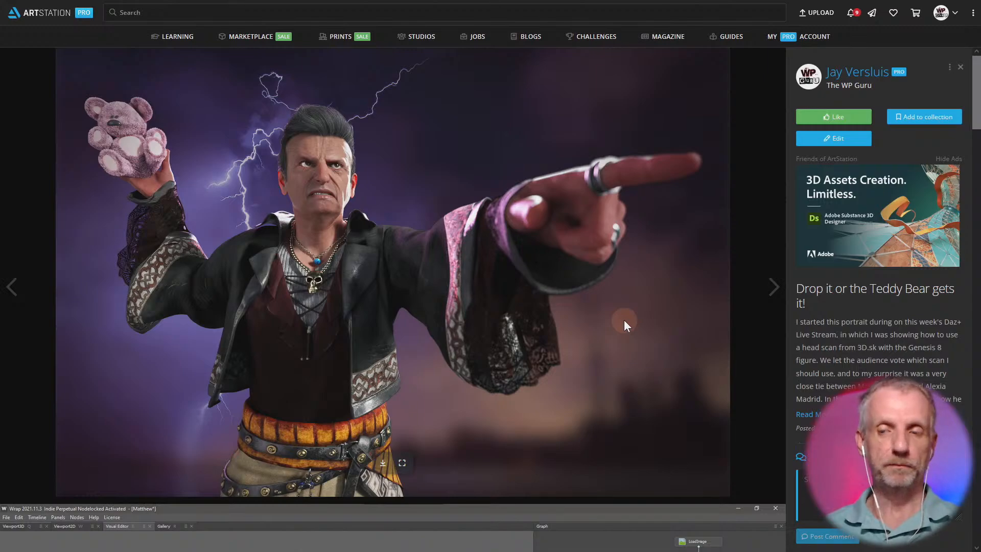
Open the artwork page of the red-haired head-scan portrait and examine its alternate render and its Photoshop and DAZ Studio screenshots.
mouse_move(633, 1)
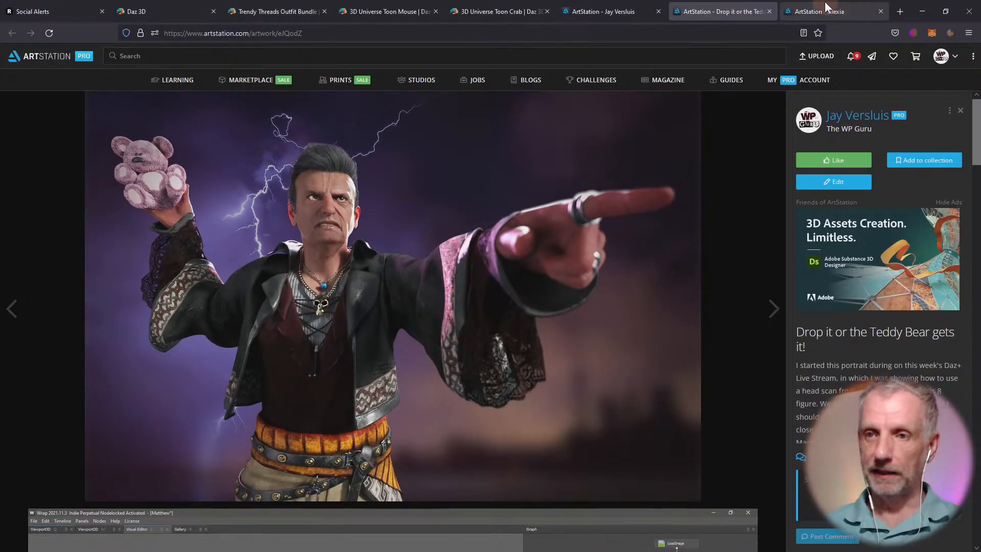
click(826, 10)
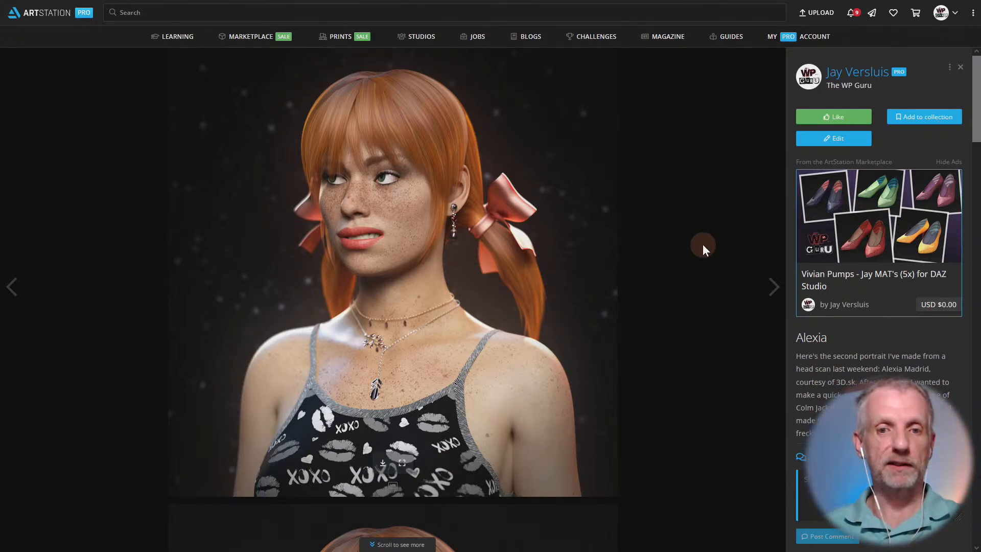
scroll(703, 244, down, 10)
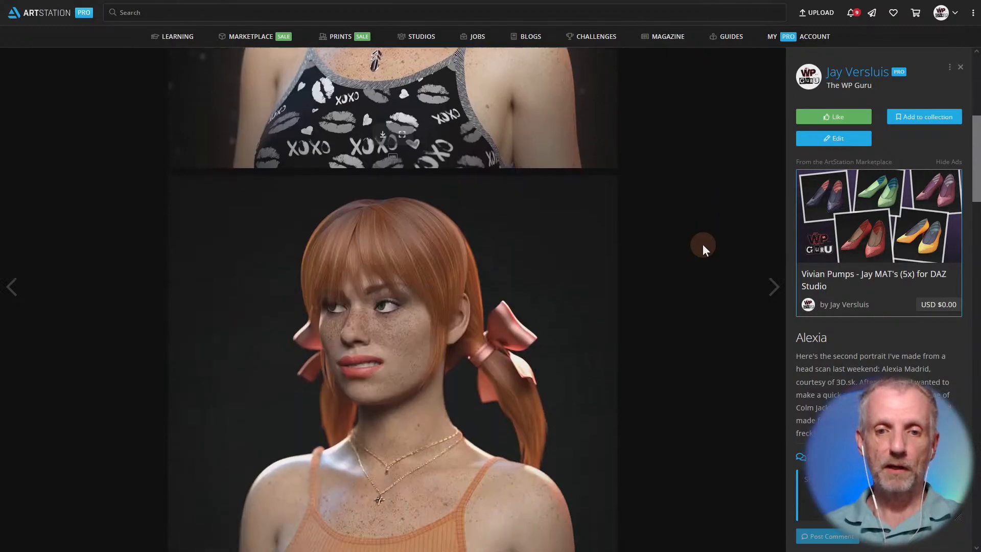
scroll(702, 244, up, 1)
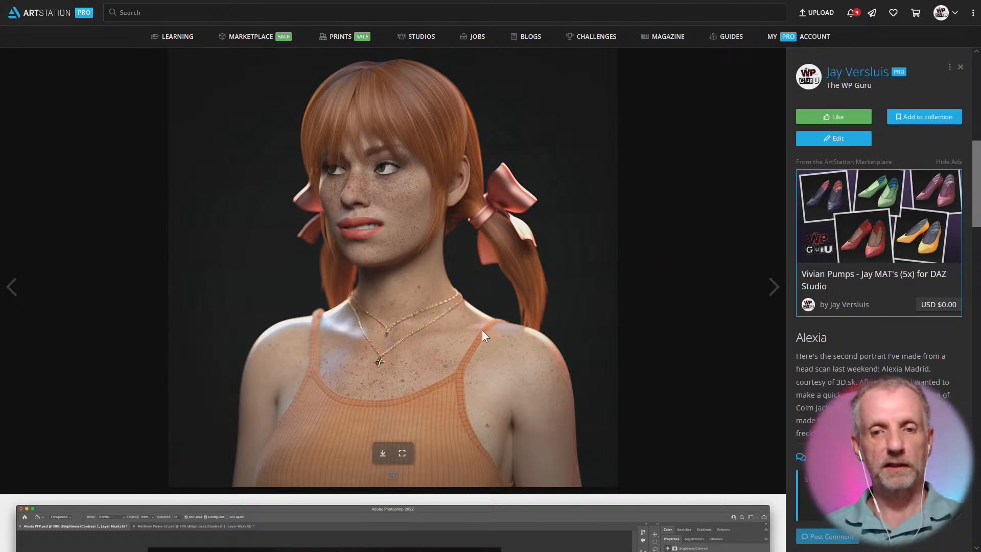
scroll(622, 306, down, 3)
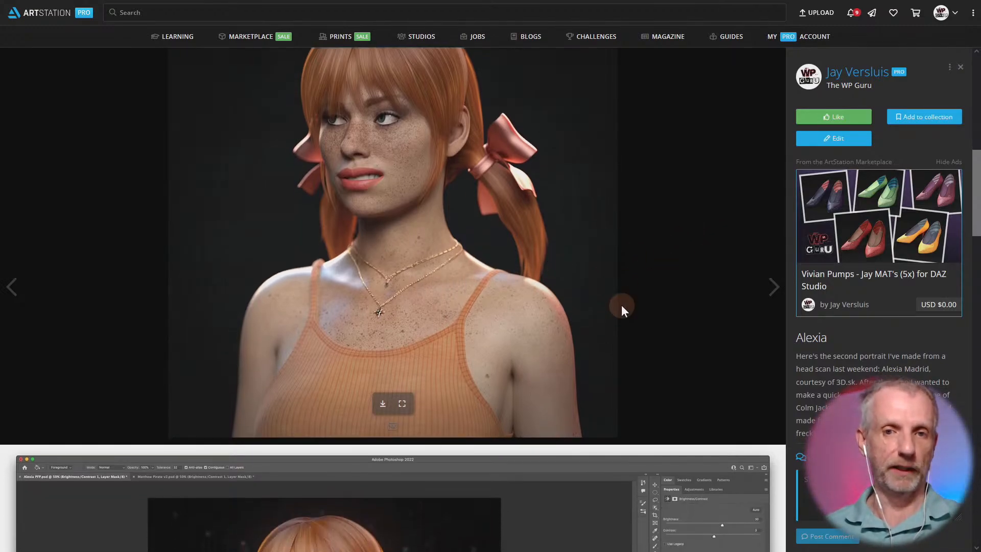
scroll(621, 305, down, 20)
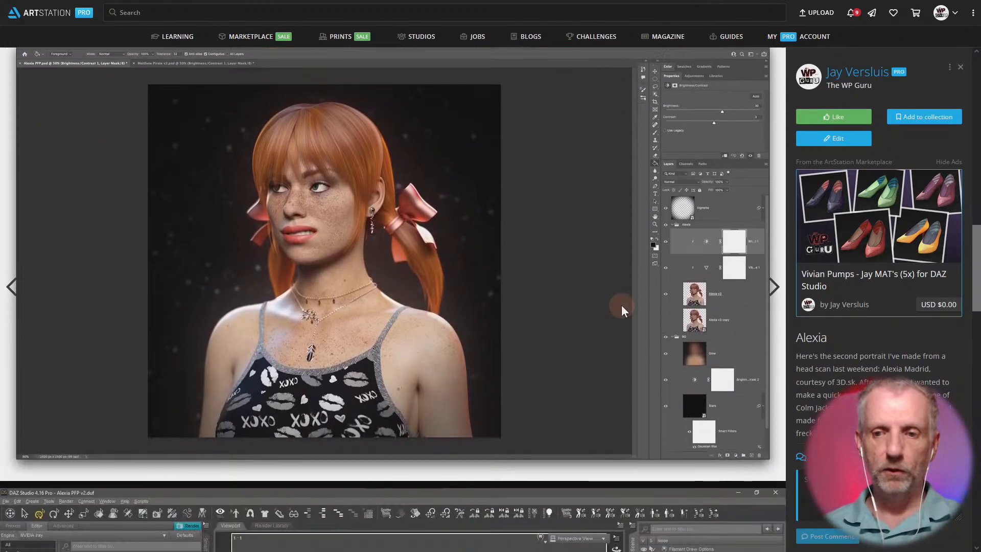
scroll(621, 305, down, 20)
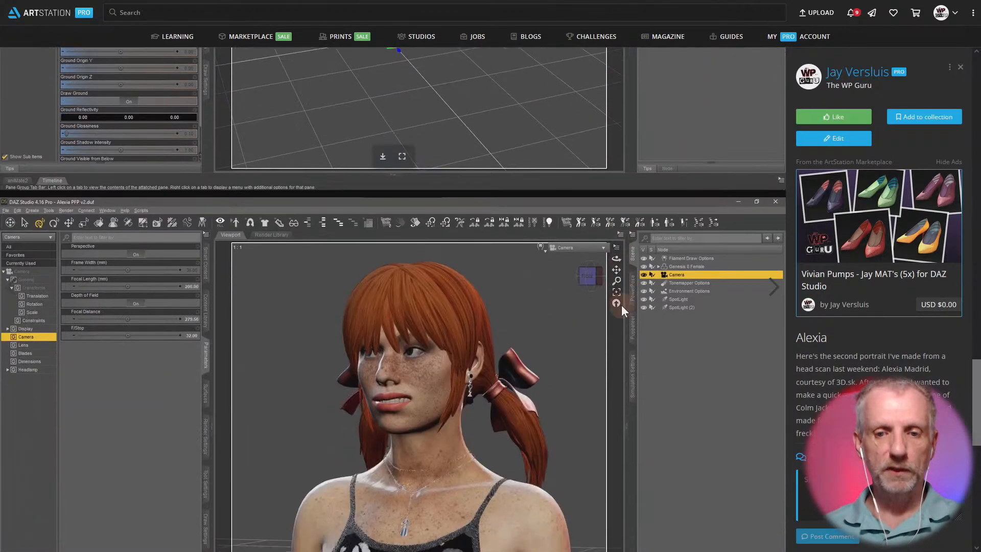
Examine the Wrap screenshot of the head mesh and scan at the end of the red-haired portrait's ArtStation page.
scroll(621, 305, down, 5)
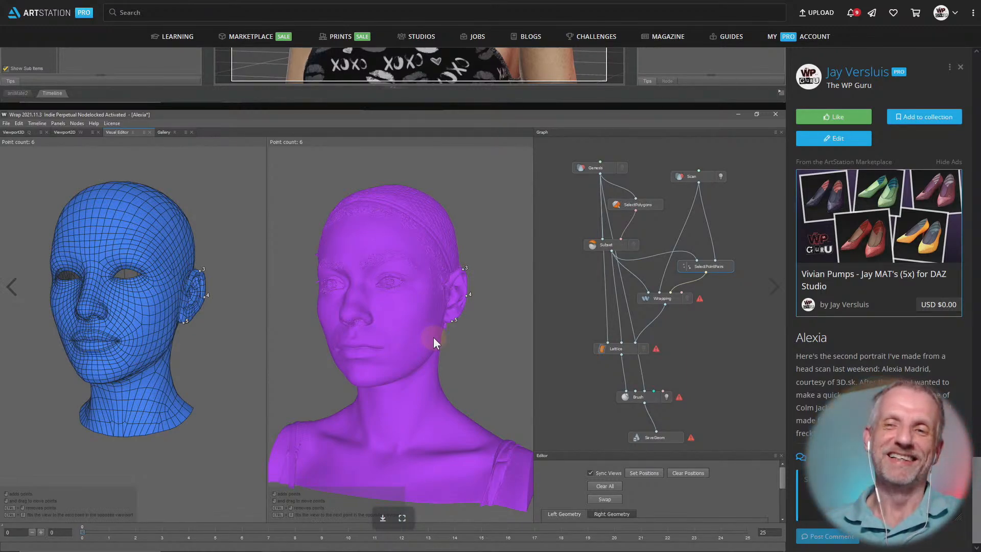
Return to the Trendy Threads Outfit Bundle store page and look over its promo image and the clothing products it includes.
mouse_move(819, 1)
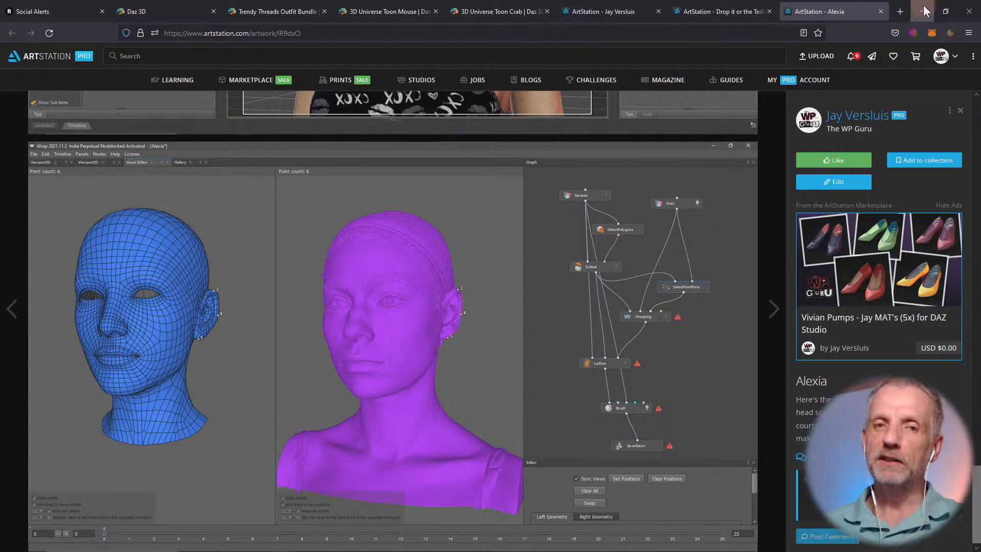
click(276, 10)
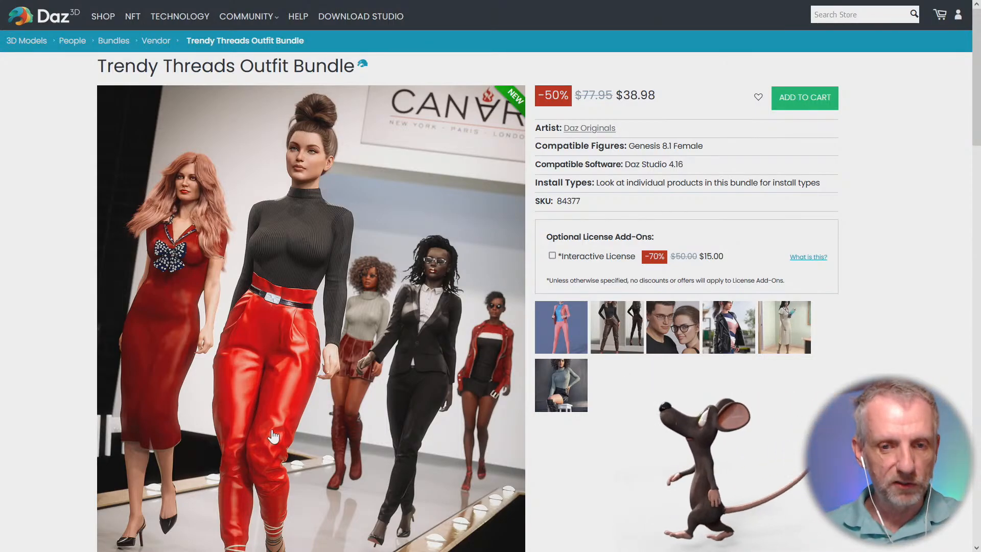
scroll(490, 388, down, 3)
scroll(494, 389, down, 7)
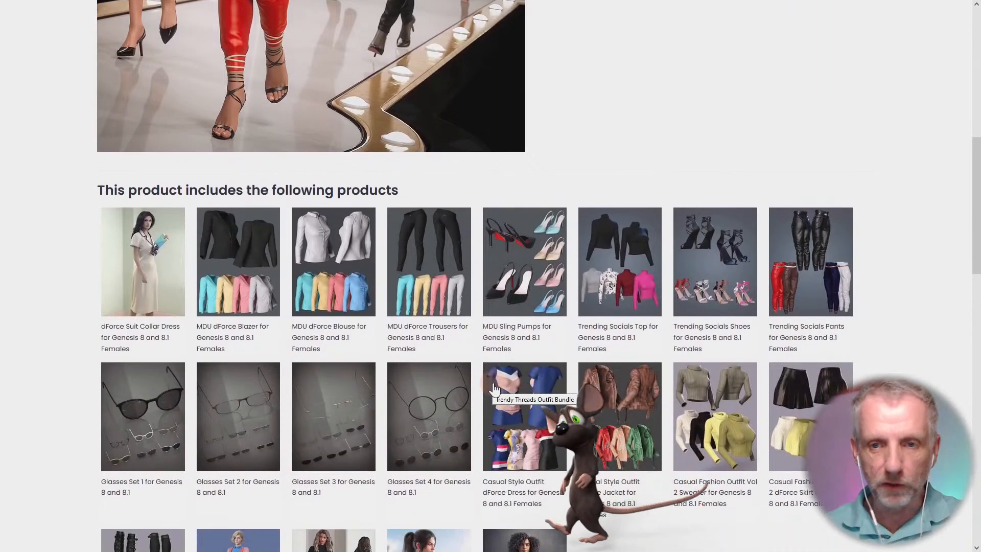
scroll(495, 388, down, 1)
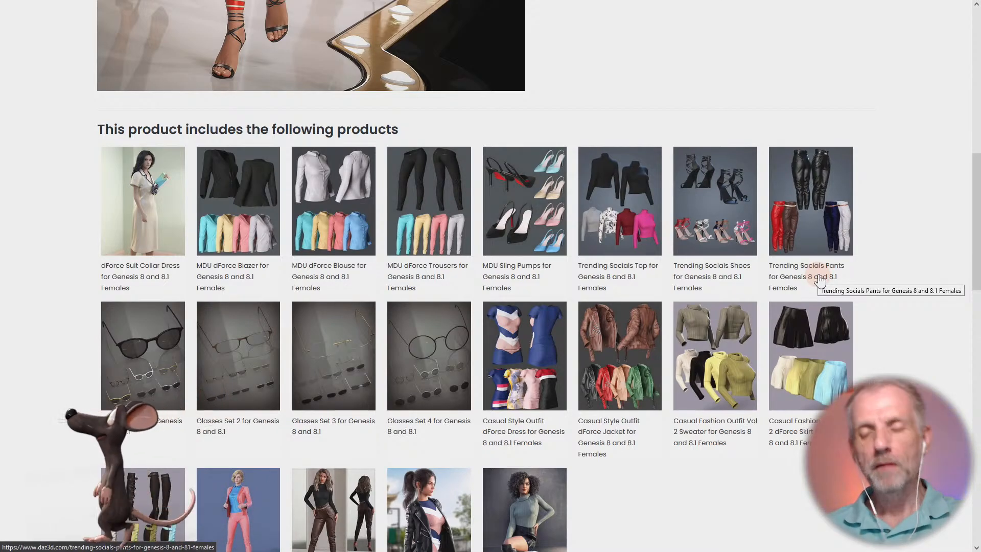
scroll(819, 279, up, 3)
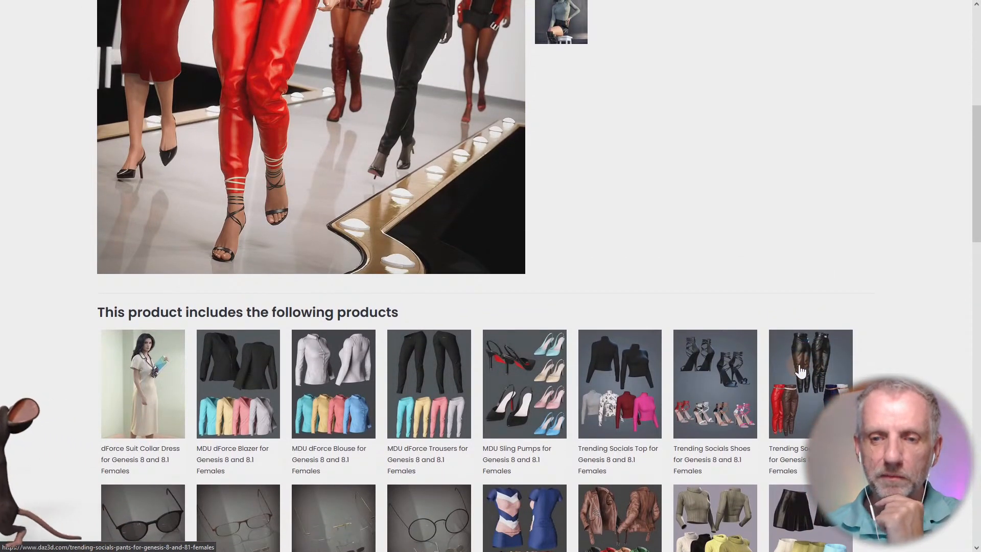
scroll(800, 370, up, 4)
scroll(798, 363, up, 2)
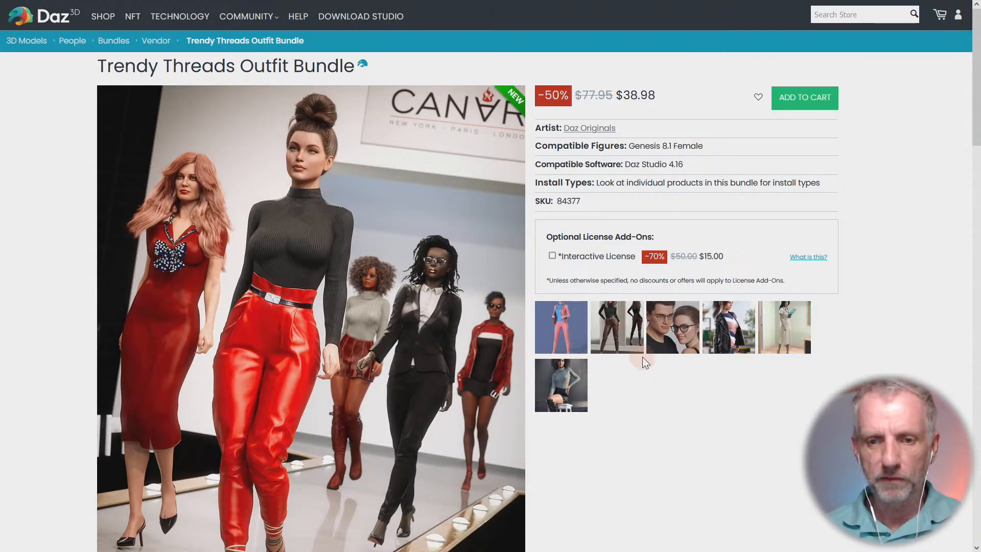
scroll(642, 357, down, 6)
scroll(642, 356, down, 3)
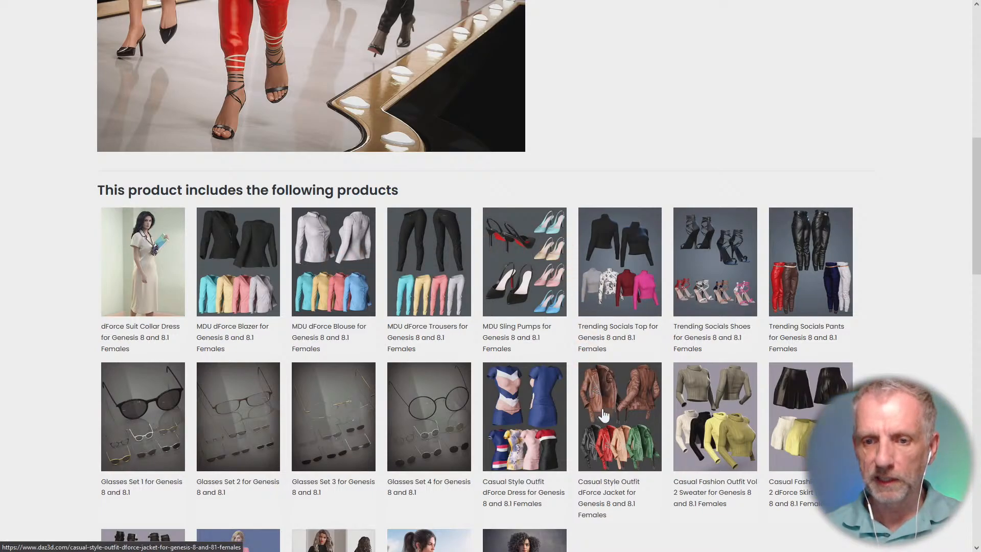
View the MDU dForce Blouse store page, look through its enlarged gallery images, and close the gallery.
mouse_move(649, 5)
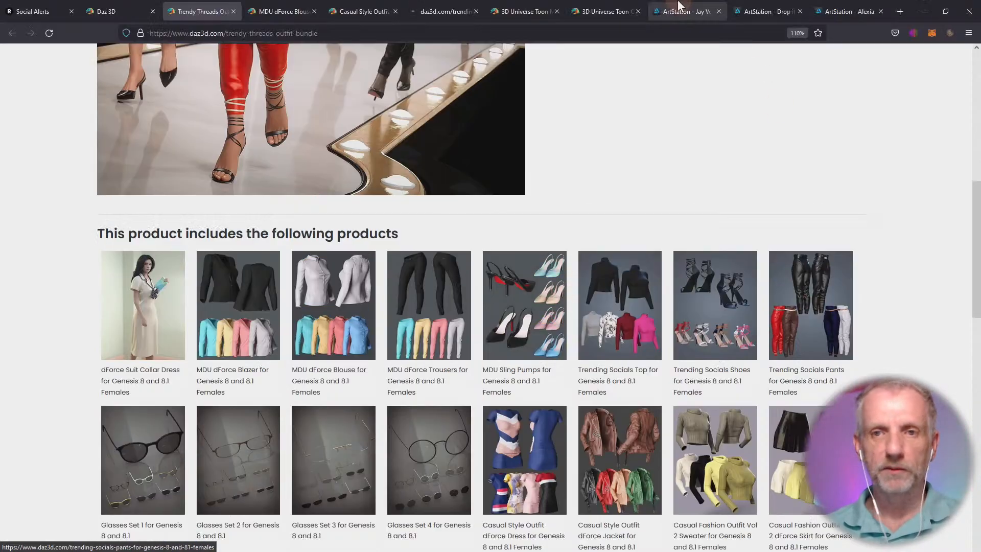
click(281, 11)
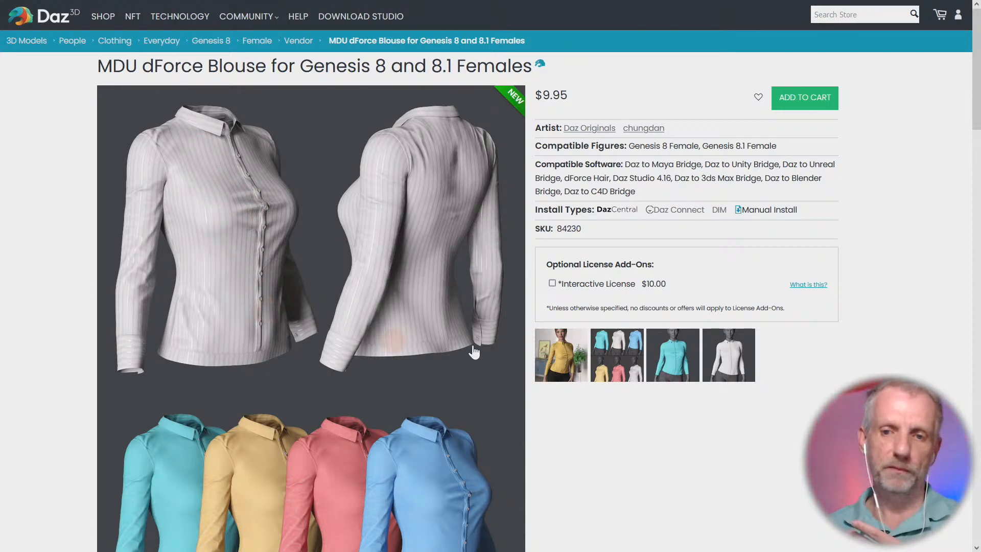
click(576, 368)
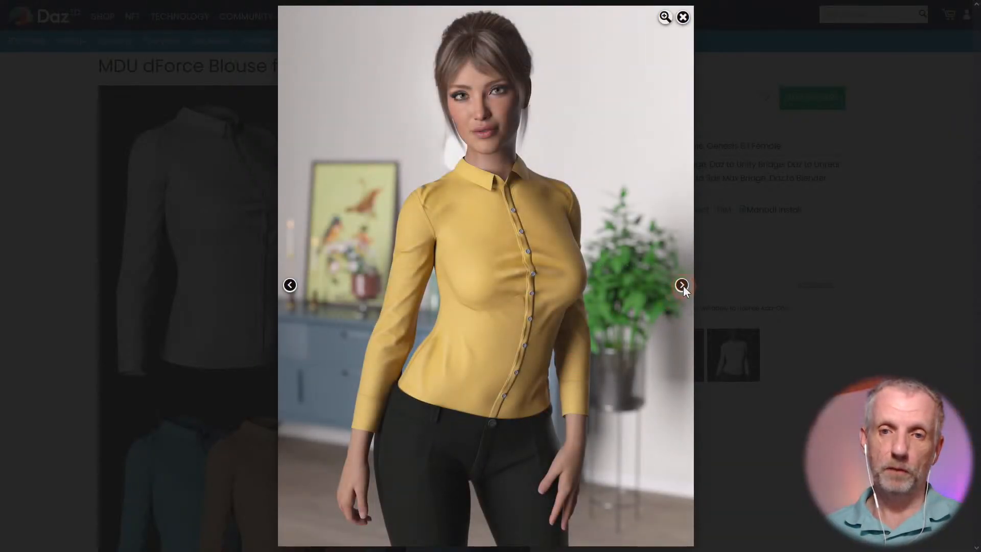
click(681, 285)
click(682, 285)
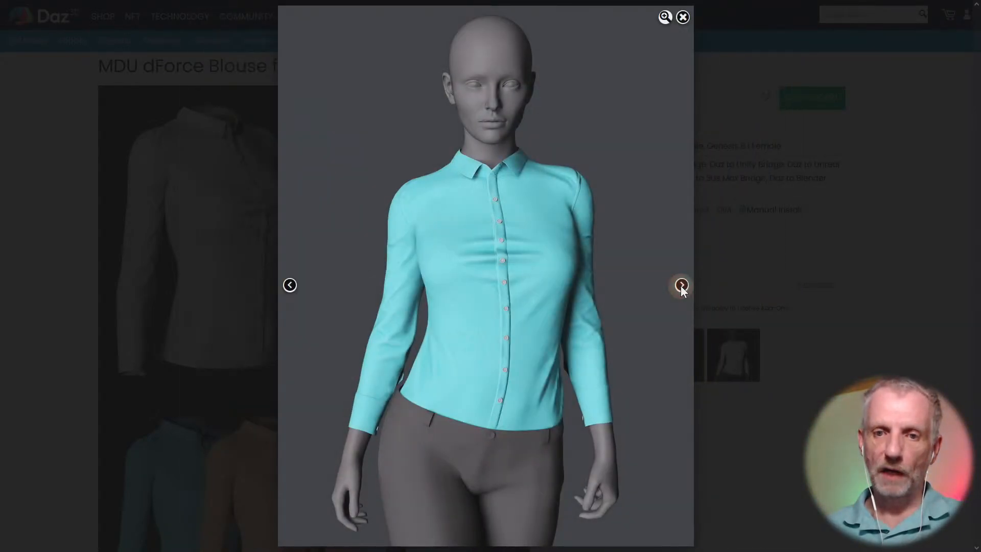
click(682, 286)
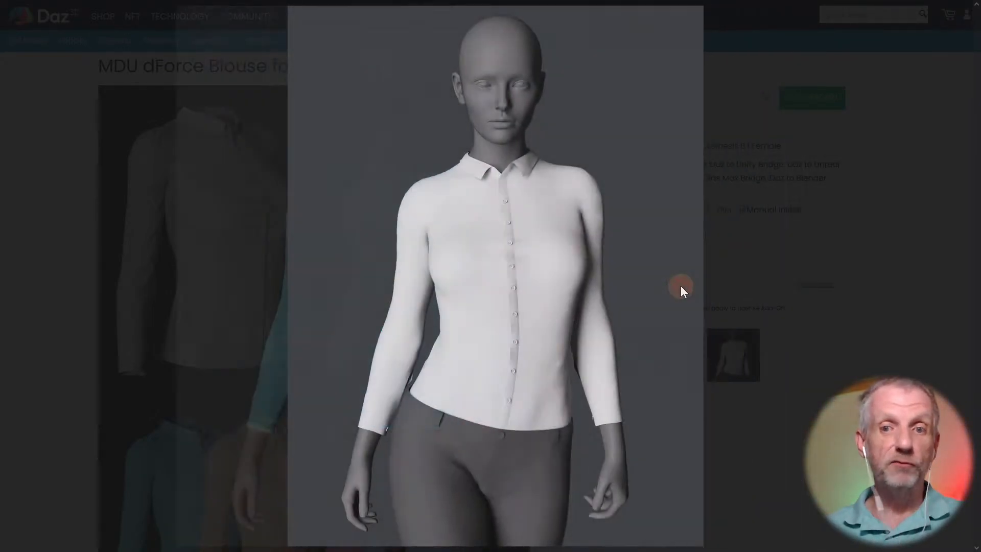
click(681, 286)
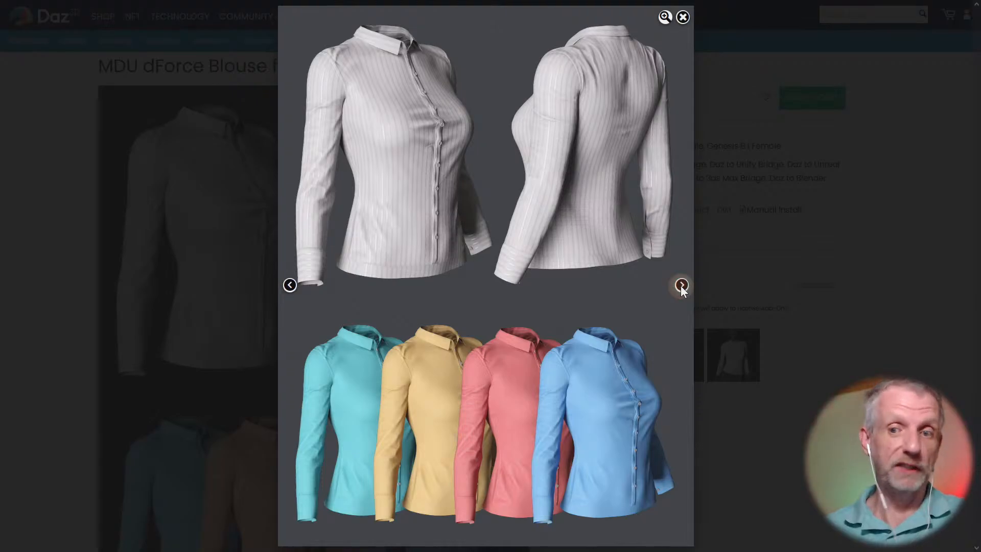
click(681, 286)
click(681, 285)
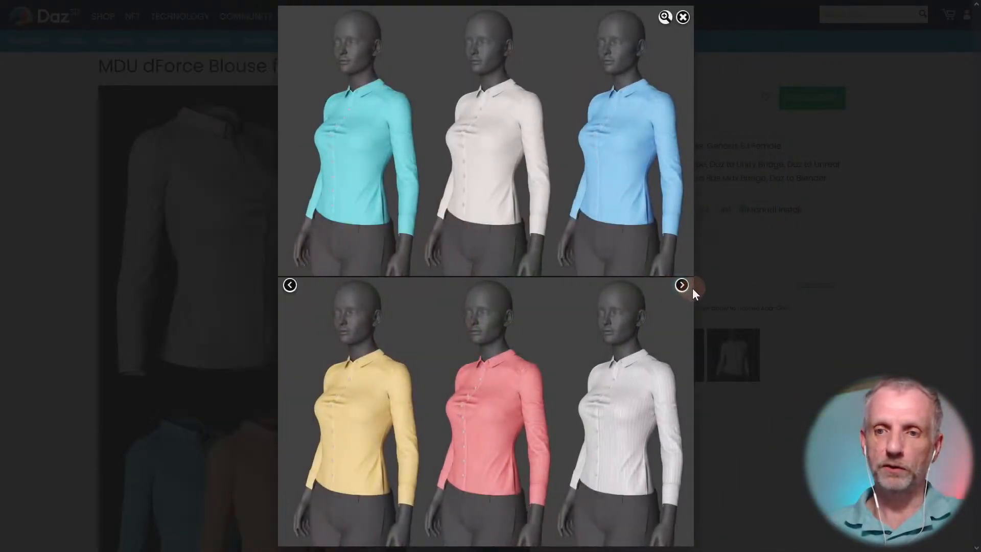
click(704, 290)
View the Casual Style Outfit dForce Jacket store page and its colour variants.
mouse_move(444, 10)
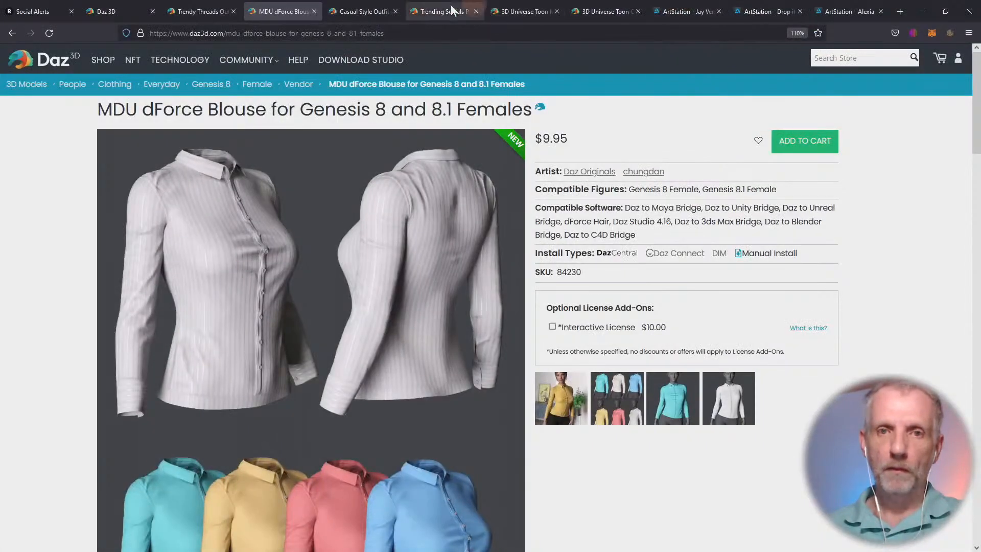
click(342, 13)
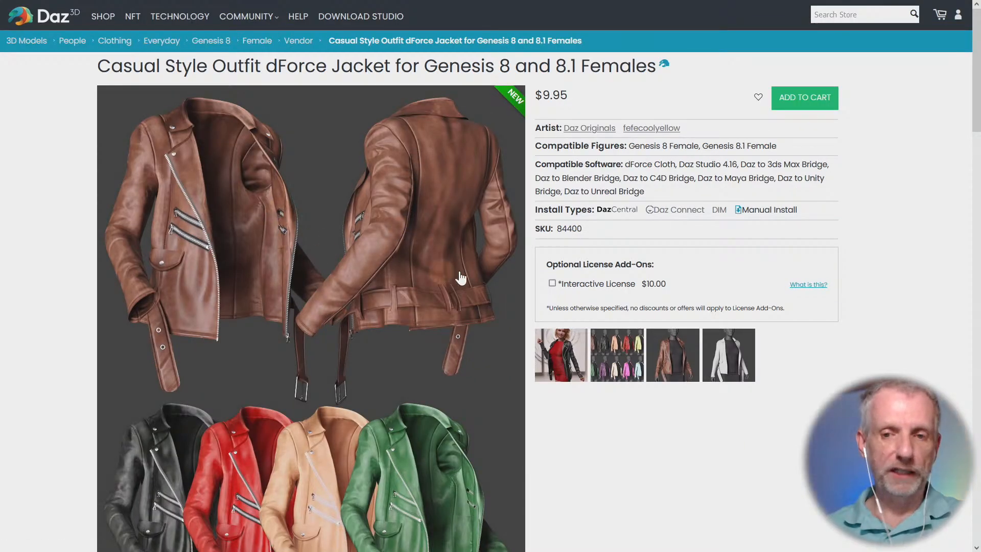
scroll(583, 443, down, 2)
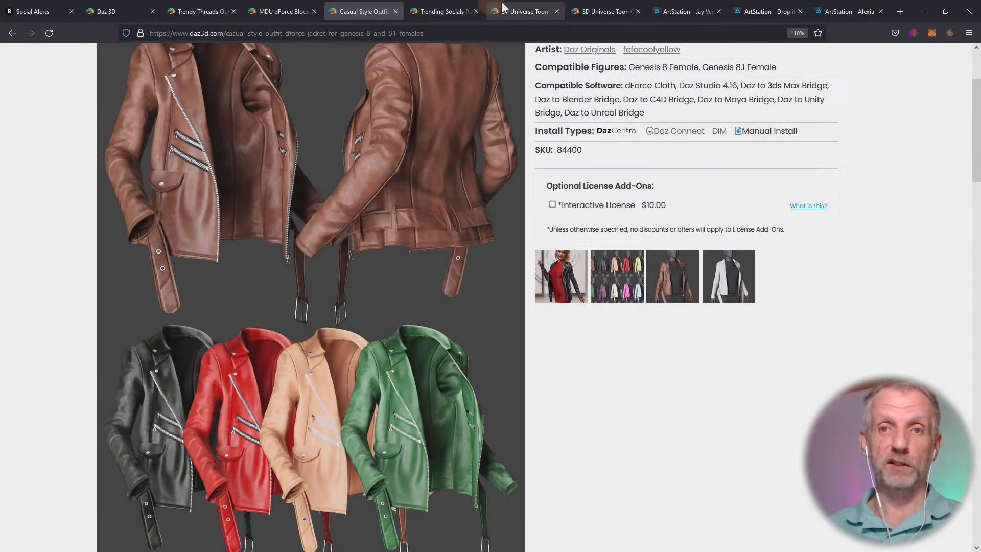
Go through the already open product pages, from the blouse and jacket to the Toon Mouse and Toon Crab.
click(508, 9)
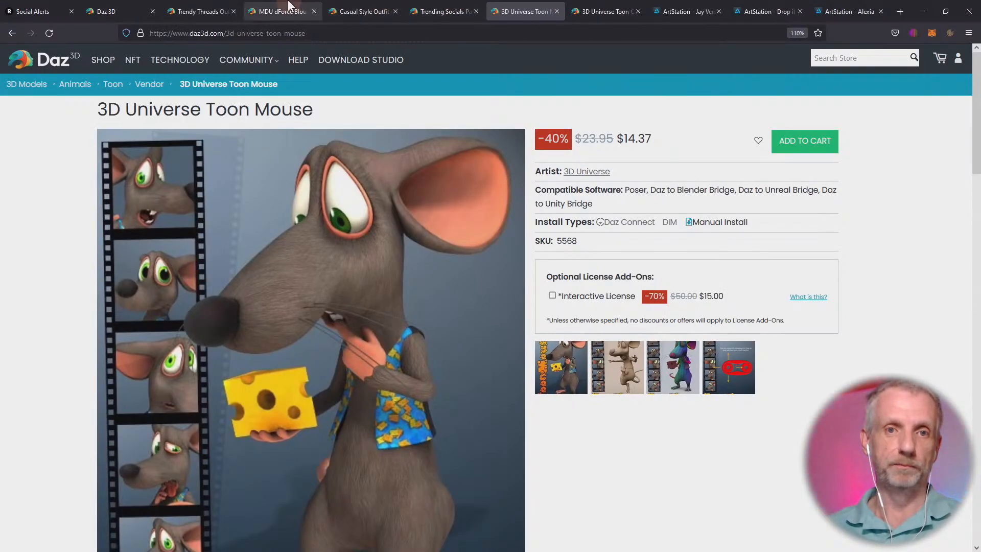
click(284, 9)
click(354, 6)
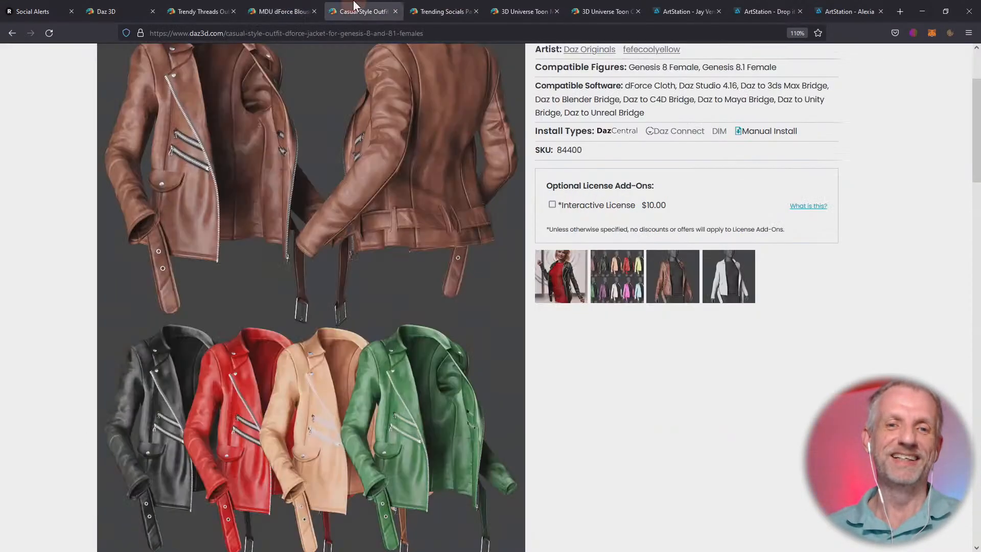
click(444, 7)
click(516, 8)
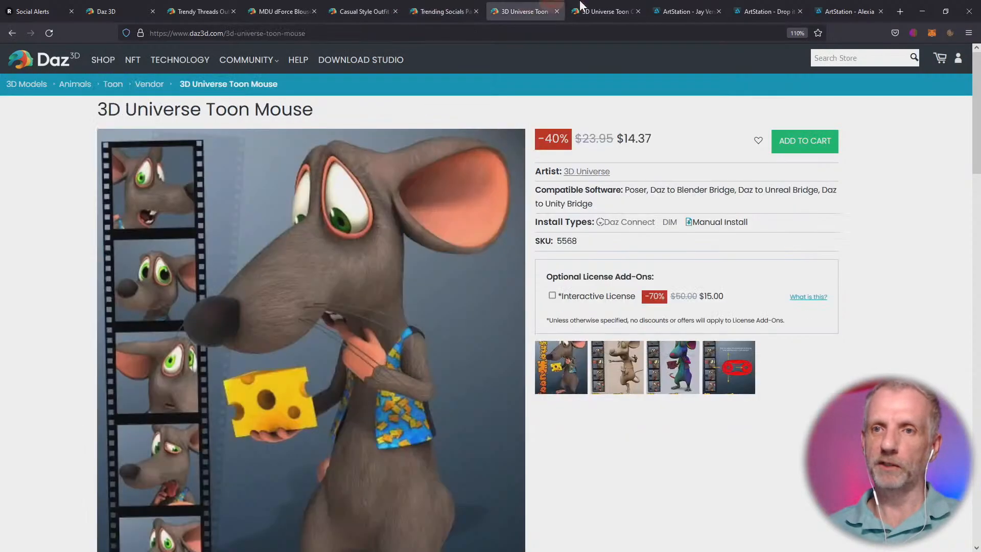
click(581, 6)
Open the Trending Socials Pants page from the Trendy Threads bundle and look over the pants' colour variants.
click(221, 9)
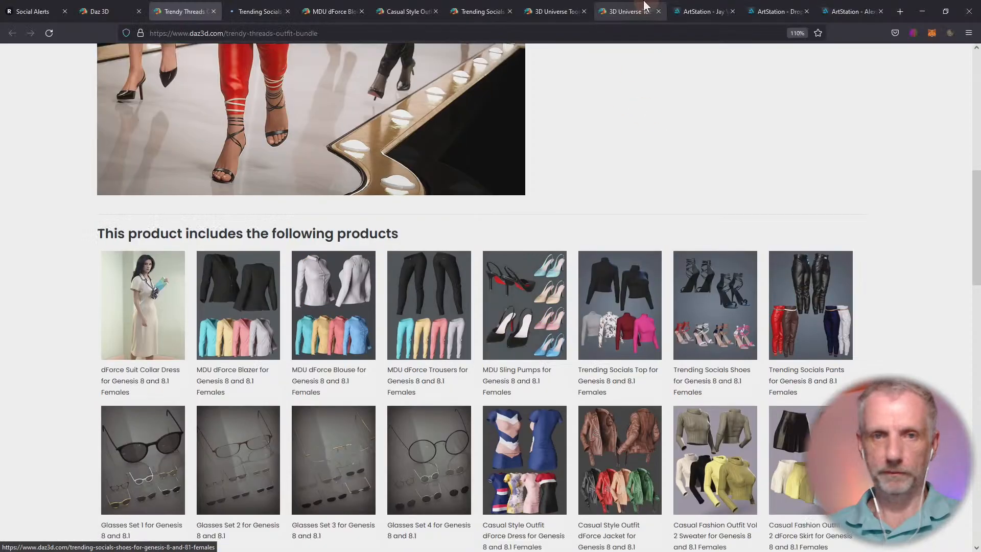
click(250, 7)
scroll(453, 239, down, 3)
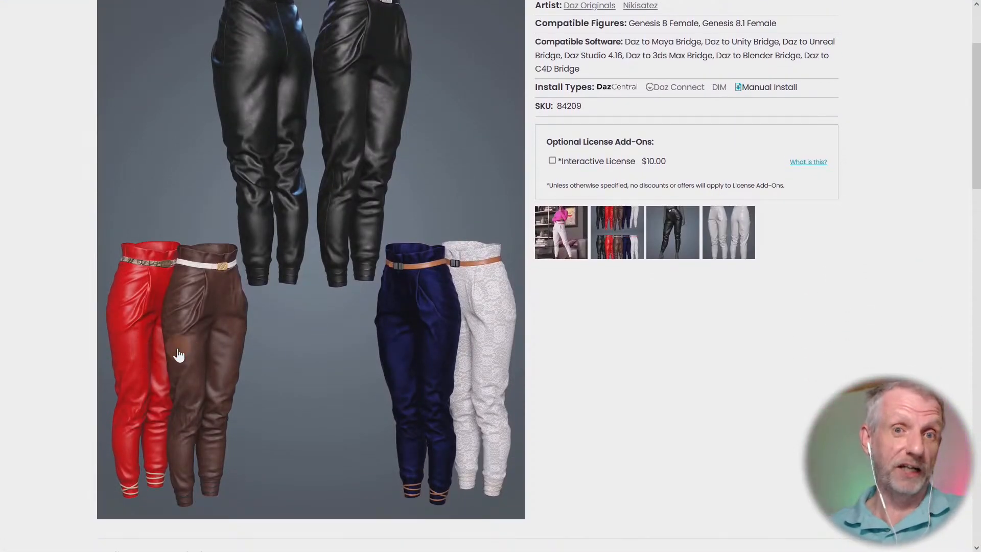
scroll(208, 357, up, 1)
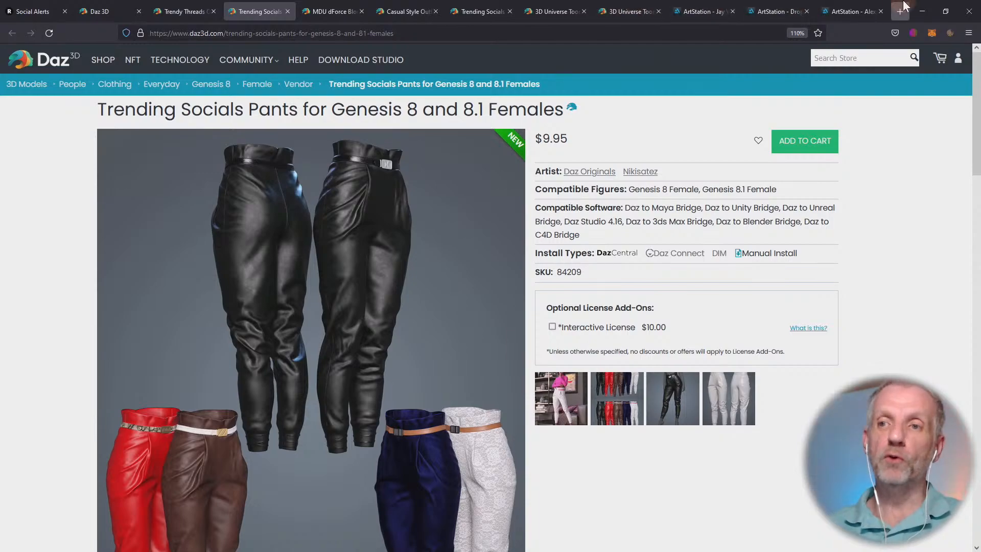
Switch to DAZ Studio and show the Figures category of the installed products in Smart Content.
click(922, 10)
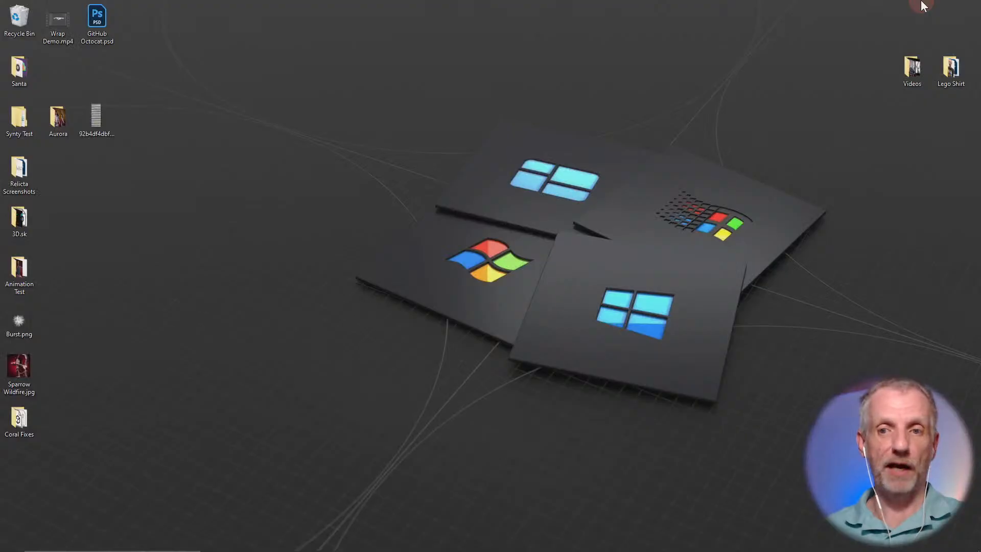
click(295, 545)
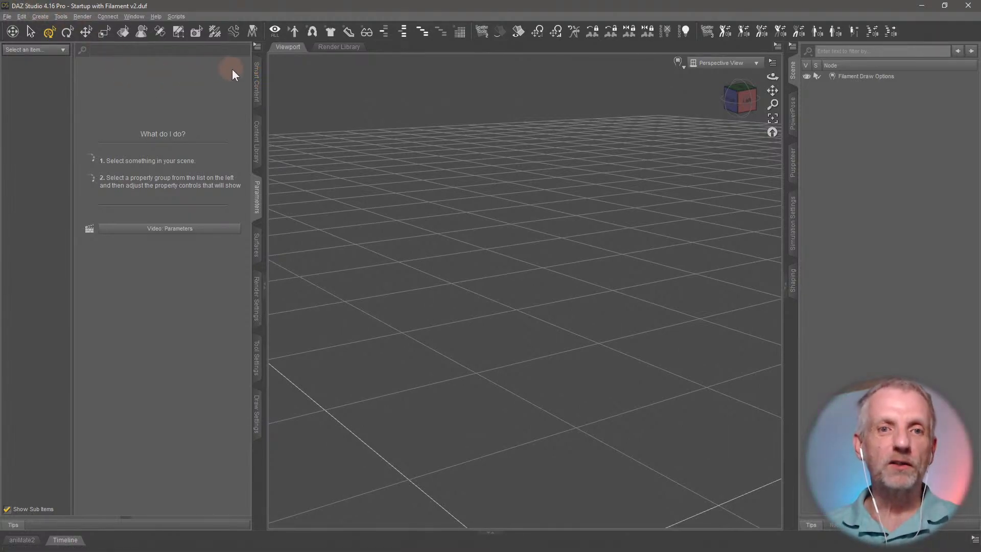
click(257, 79)
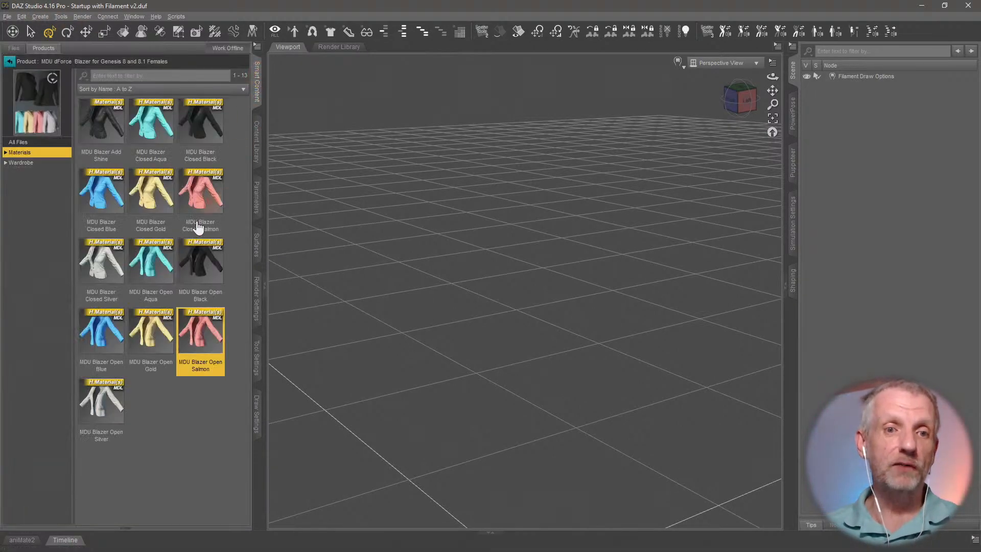
click(8, 64)
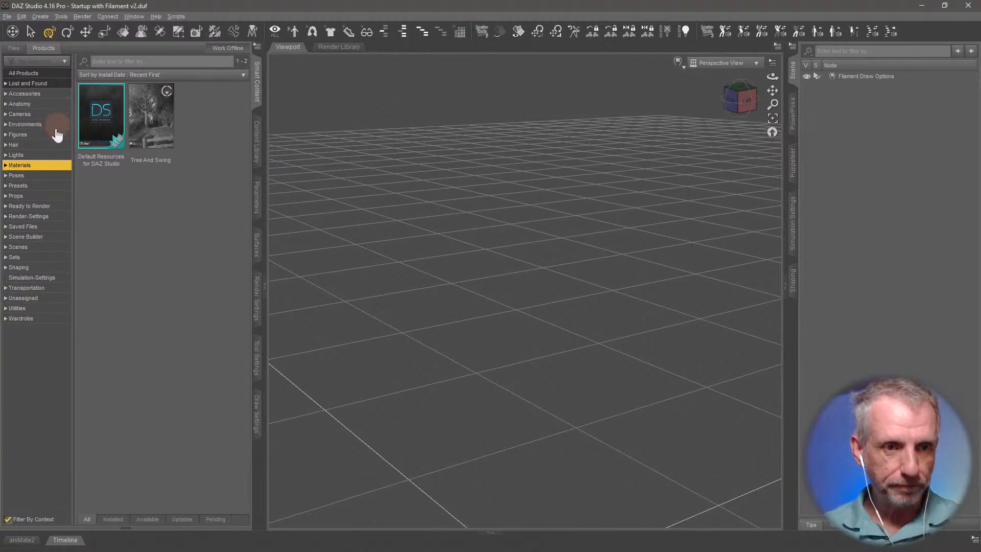
click(57, 135)
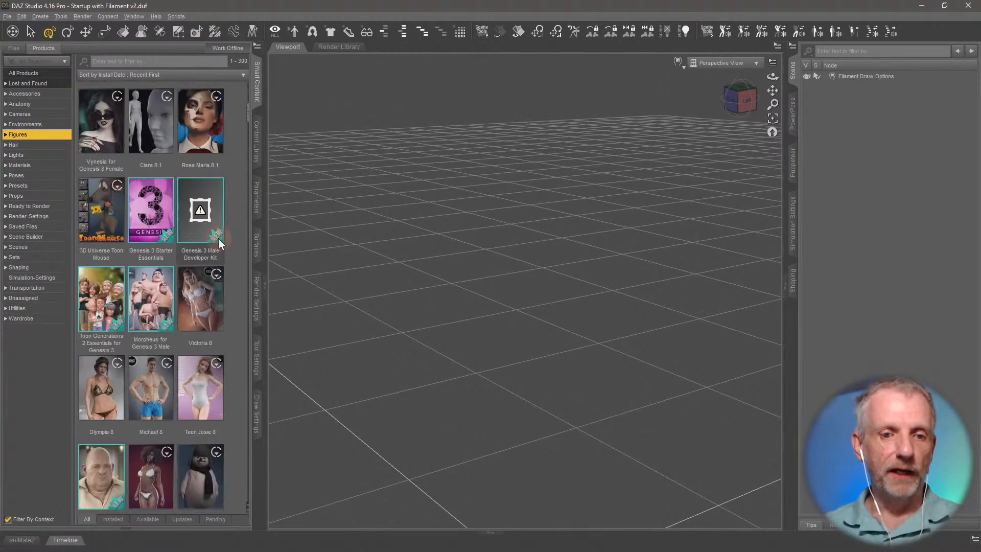
Find the Stream Safe Textures product for Genesis 3, 8, and 8.1 Female and load its G8F Tanned figure into the scene.
scroll(219, 238, down, 15)
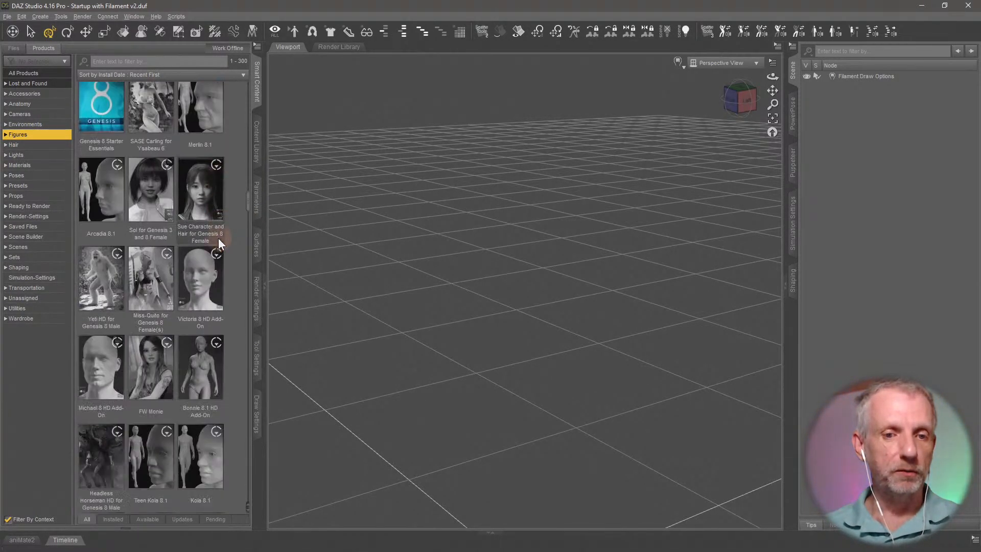
scroll(218, 238, up, 10)
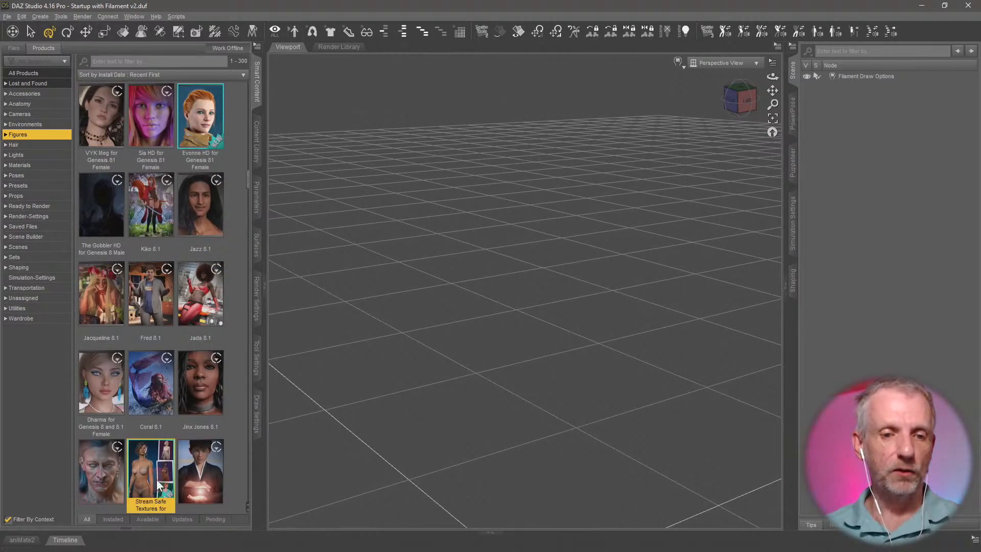
click(158, 483)
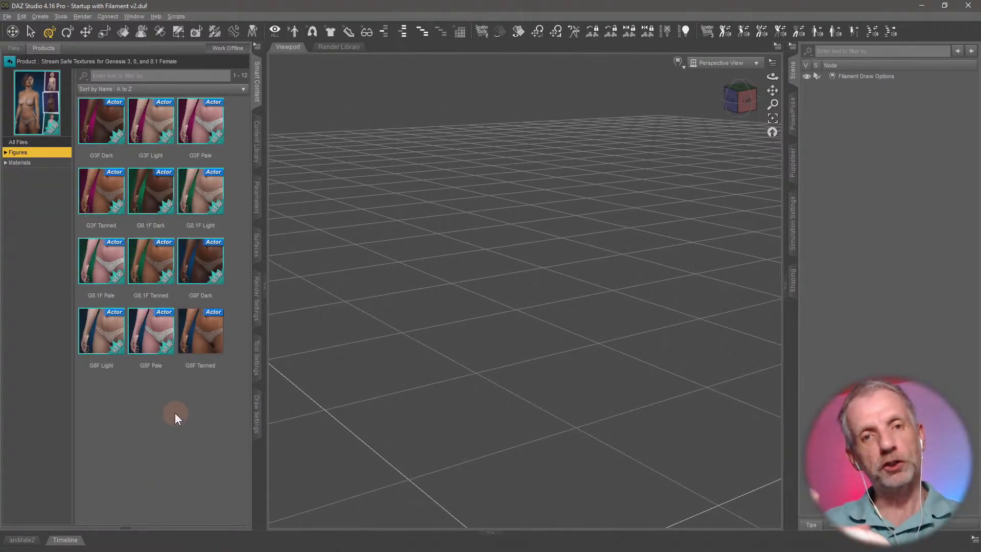
double_click(208, 334)
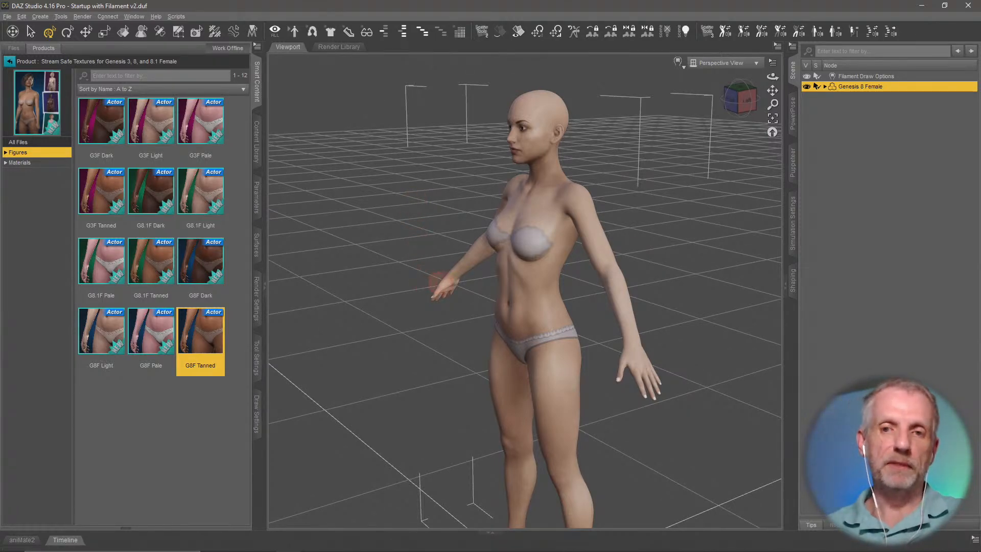
Show the Genesis 8 Female's parameters and go through its Actor morph categories Full Body, Head and People.
alt+drag(437, 280, 411, 262)
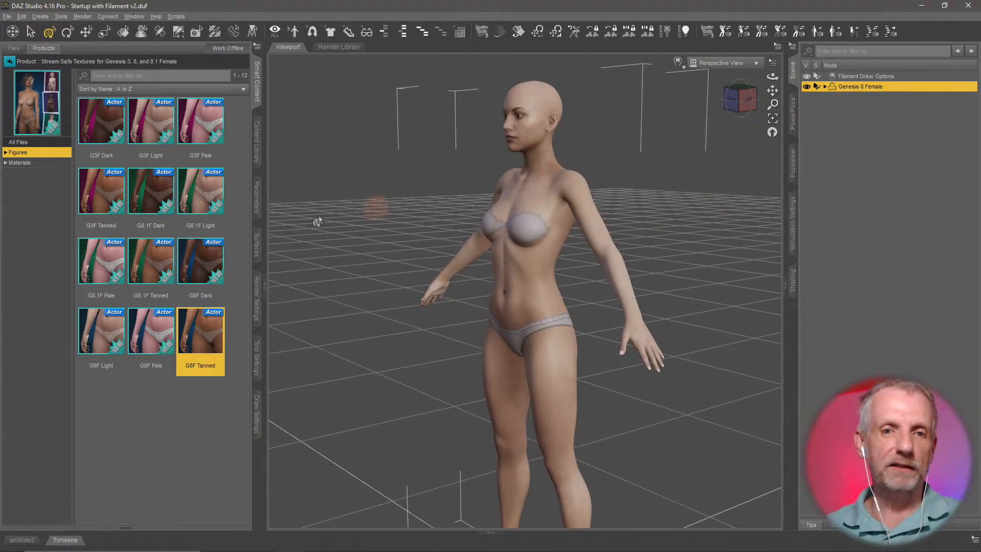
click(255, 197)
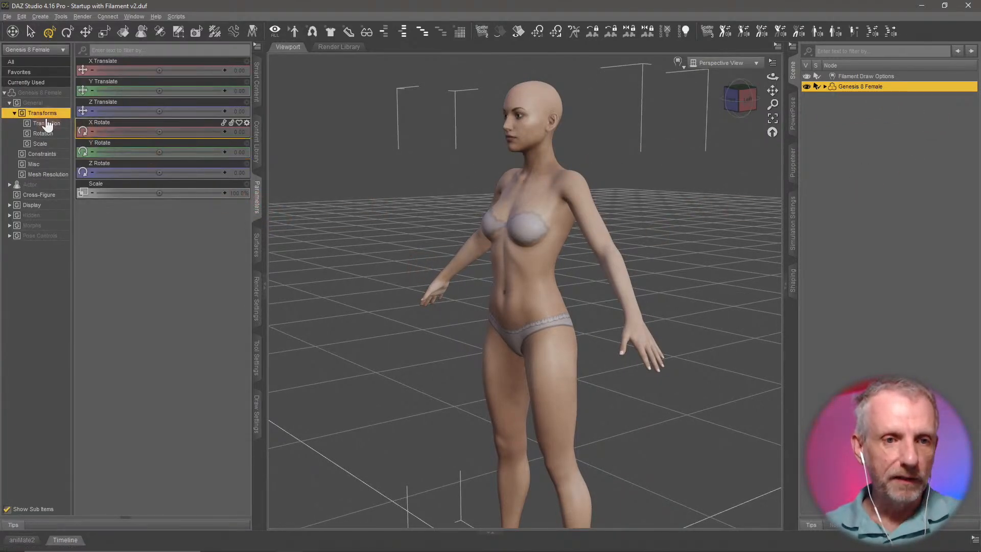
click(9, 103)
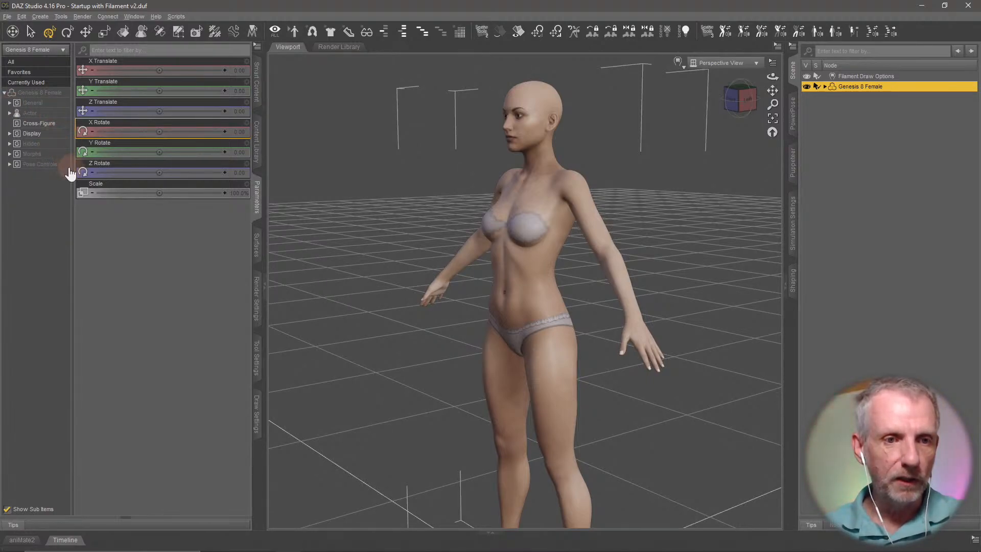
click(52, 113)
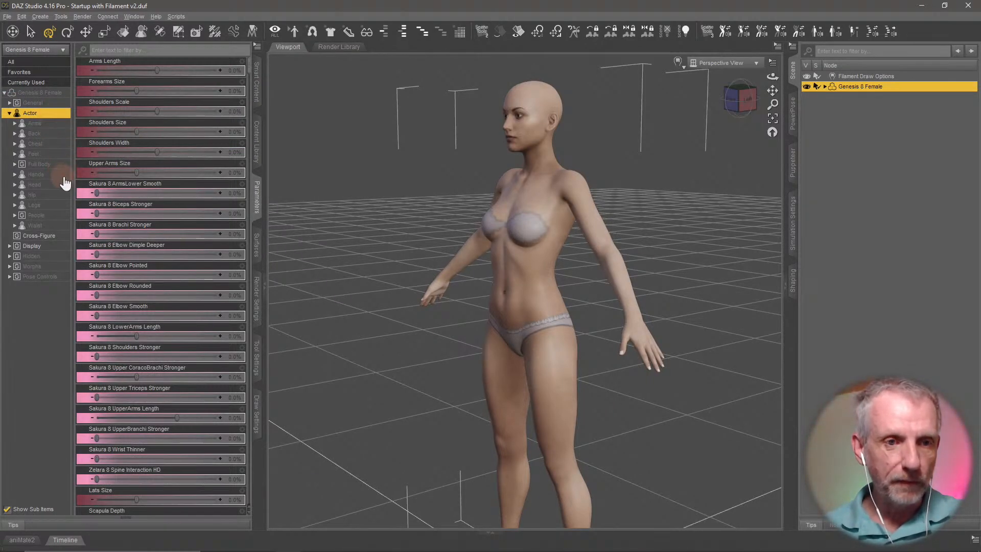
click(41, 164)
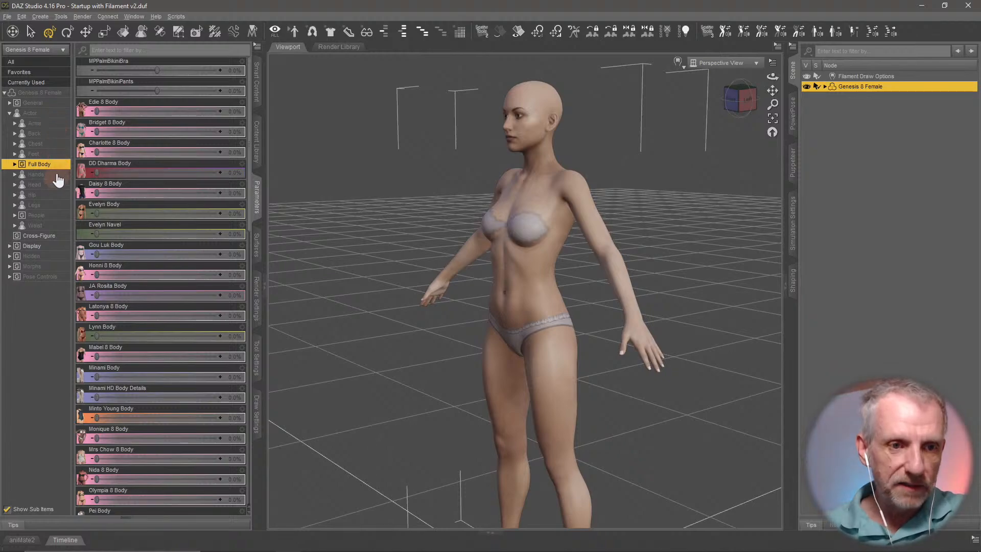
click(36, 185)
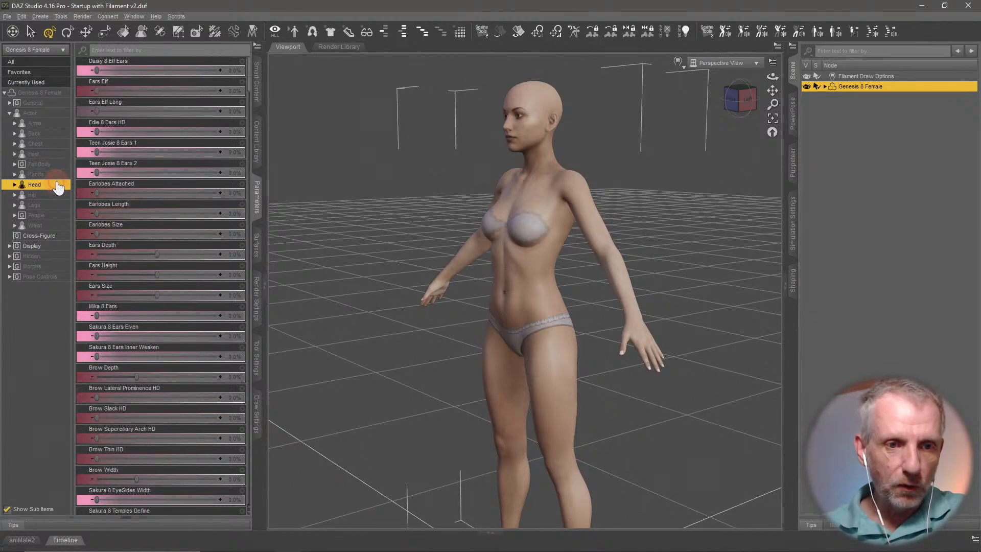
click(47, 216)
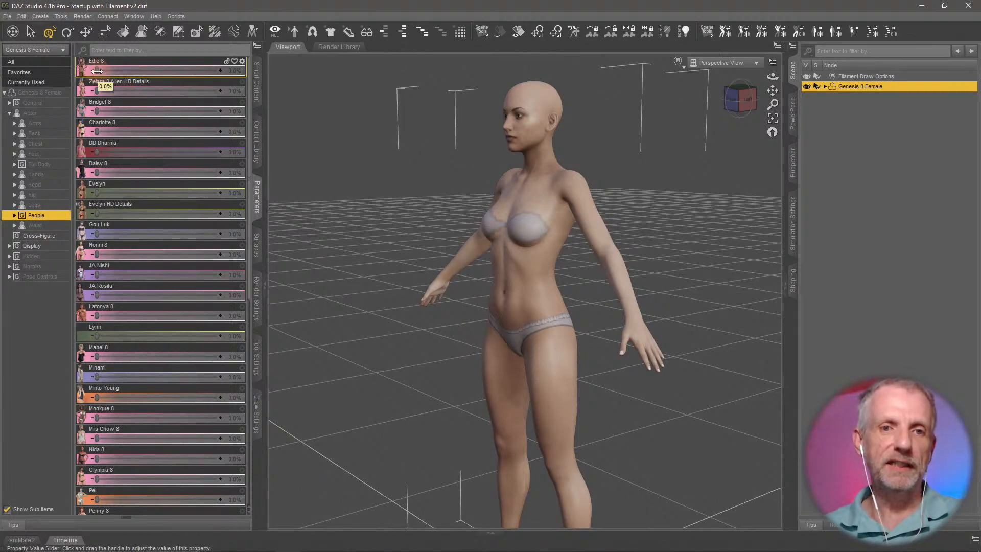
Dial the Edie 8 character morph to 100% and inspect the reshaped figure from several angles.
drag(97, 71, 205, 76)
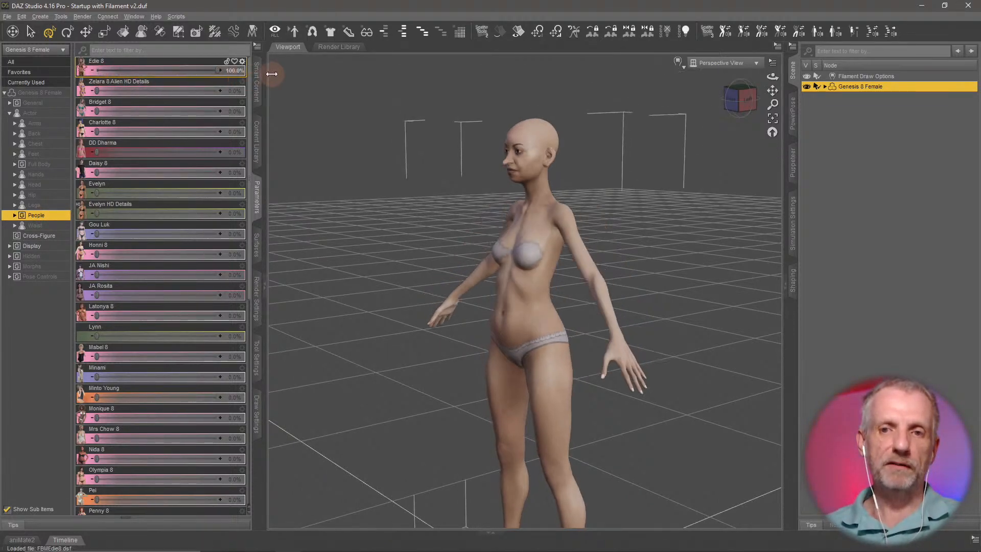
mouse_move(581, 380)
ctrl+alt+mouse_down()
mouse_move(659, 383)
mouse_move(592, 376)
mouse_move(573, 387)
ctrl+alt+mouse_up()
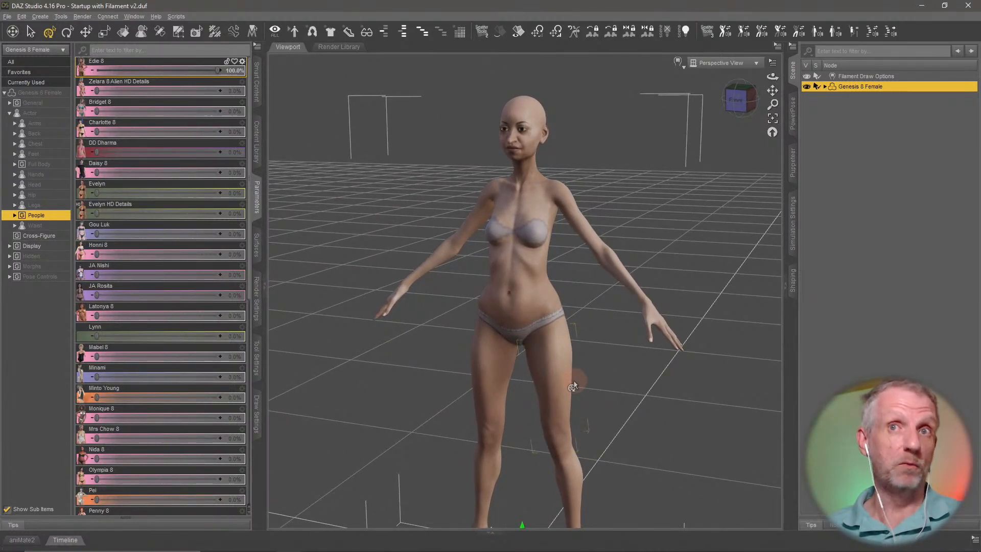
ctrl+alt+drag(553, 354, 553, 361)
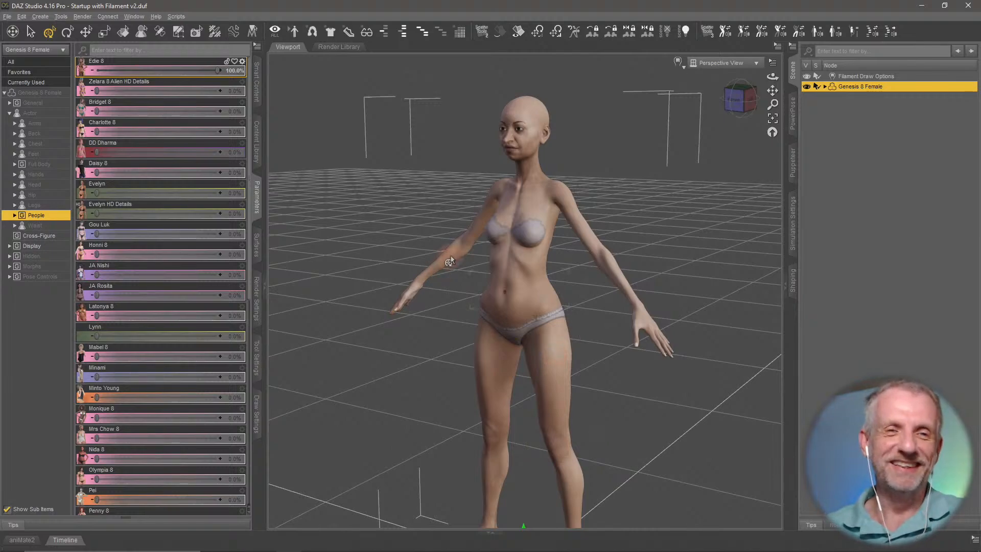
drag(219, 70, 259, 74)
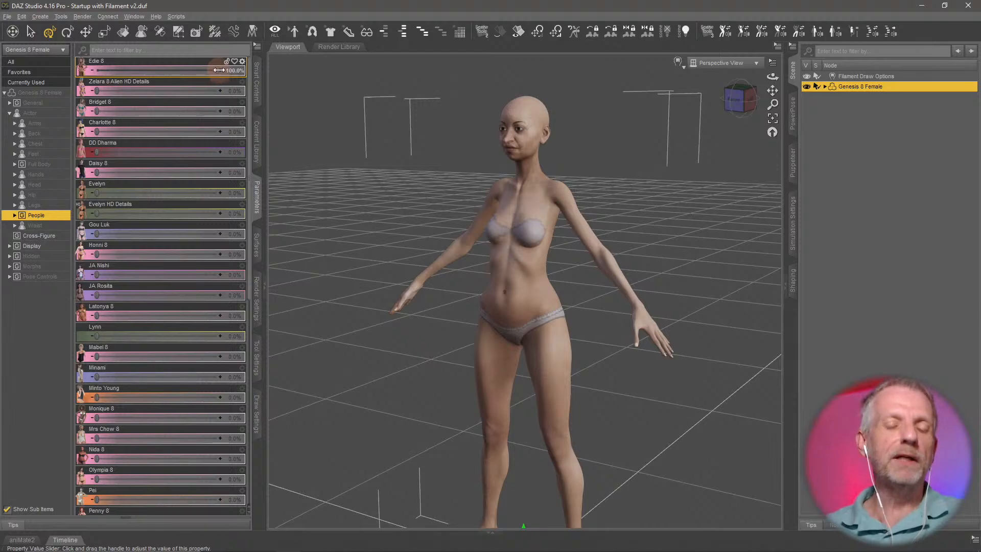
Set the Edie 8 morph to about 70% and blend in Bridget 8 at about 56%.
drag(215, 70, 155, 70)
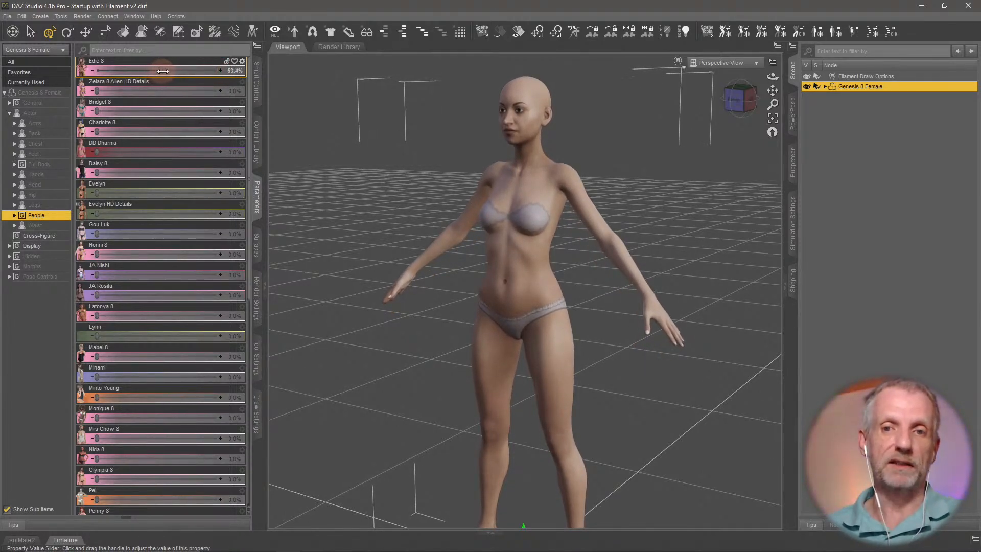
mouse_move(163, 71)
mouse_down()
mouse_move(202, 71)
mouse_move(159, 73)
mouse_move(182, 71)
mouse_up()
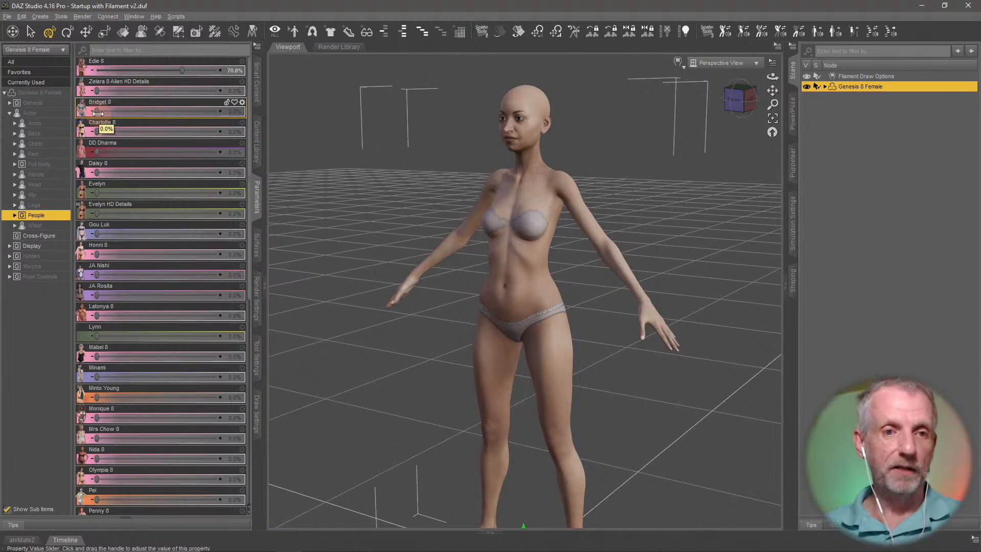
drag(98, 113, 165, 114)
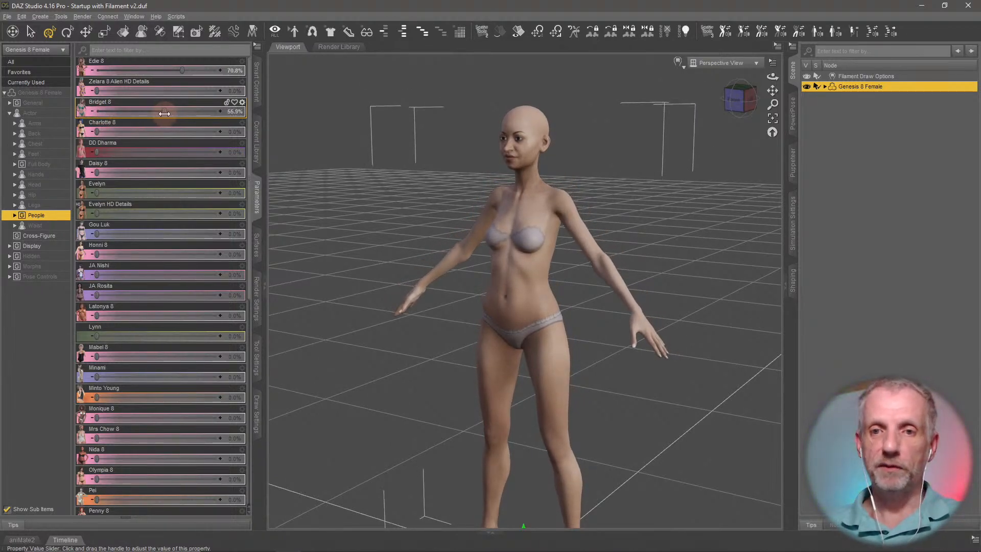
middle_drag(446, 305, 446, 305)
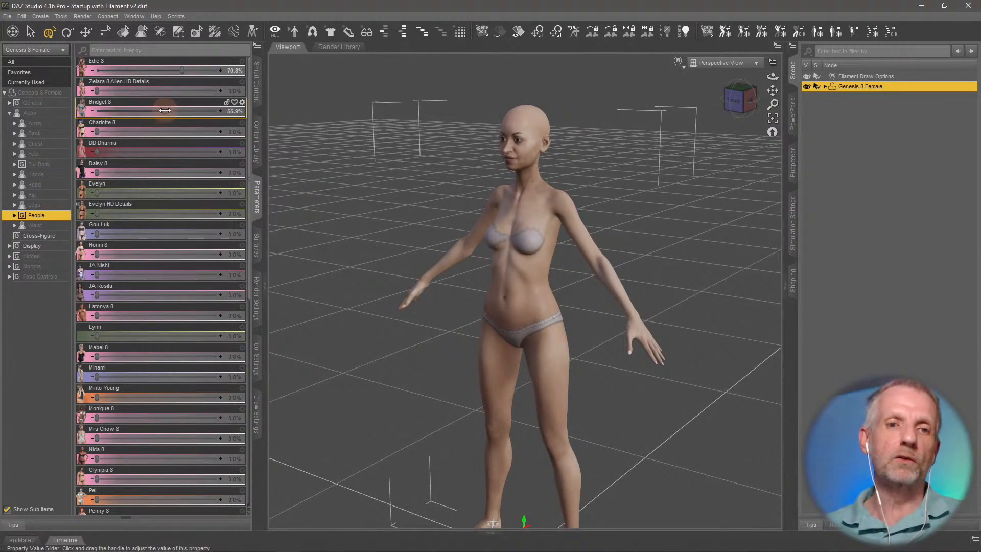
Return the Bridget 8 and Edie 8 morphs to 0% and bring the whole figure into view.
drag(165, 110, 27, 103)
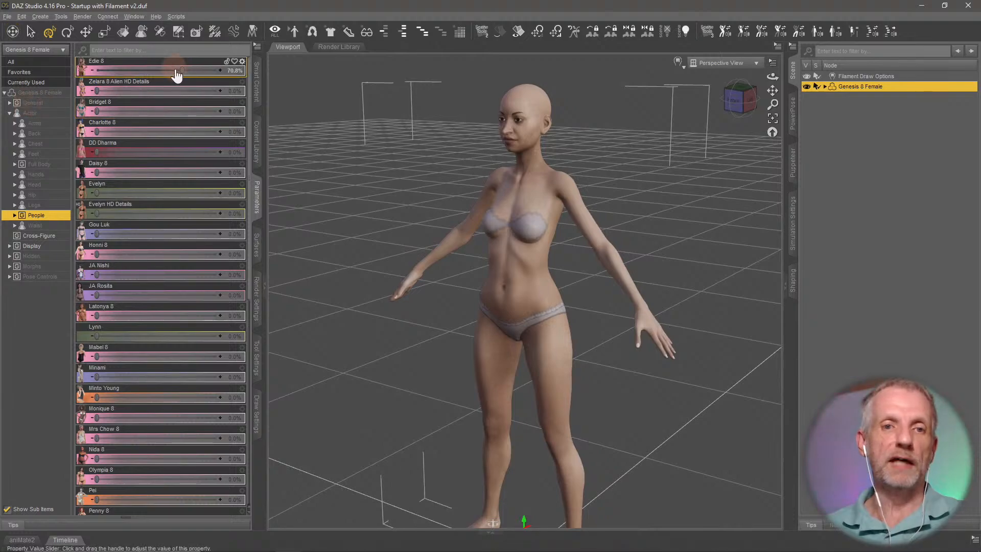
drag(184, 70, 61, 71)
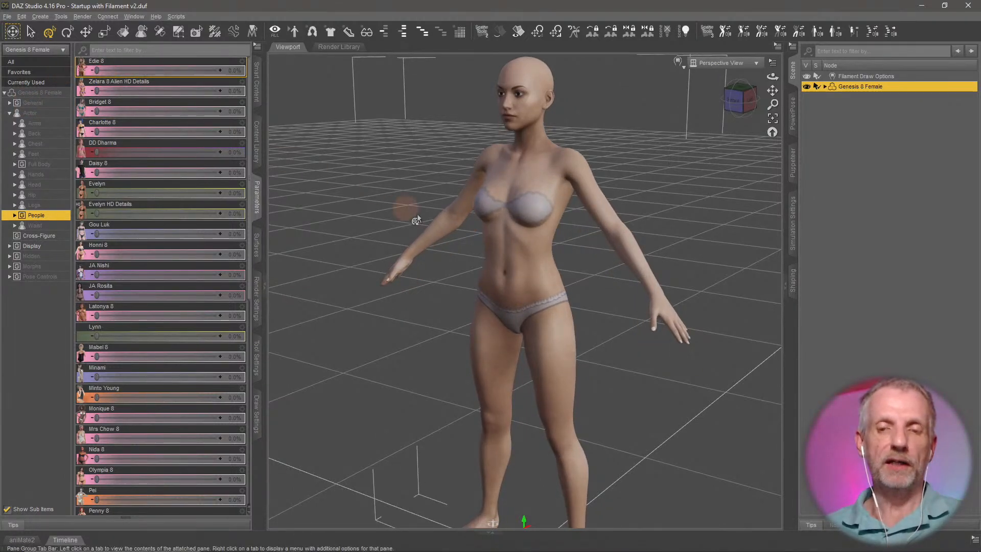
scroll(468, 266, down, 4)
middle_drag(449, 267, 455, 268)
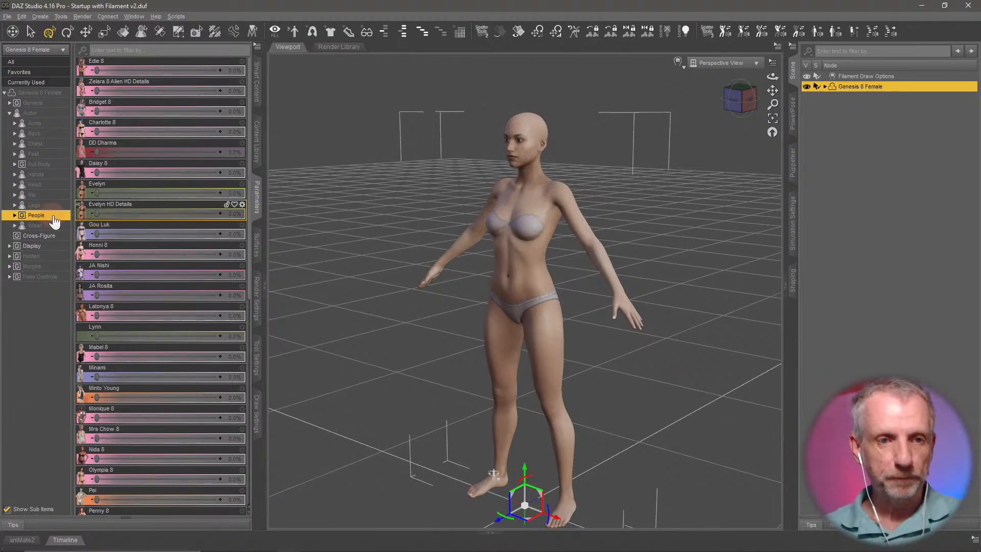
Show the People morphs under Head, frame the figure's face and try the Edie 8 Head morph, returning it to 0%.
click(36, 184)
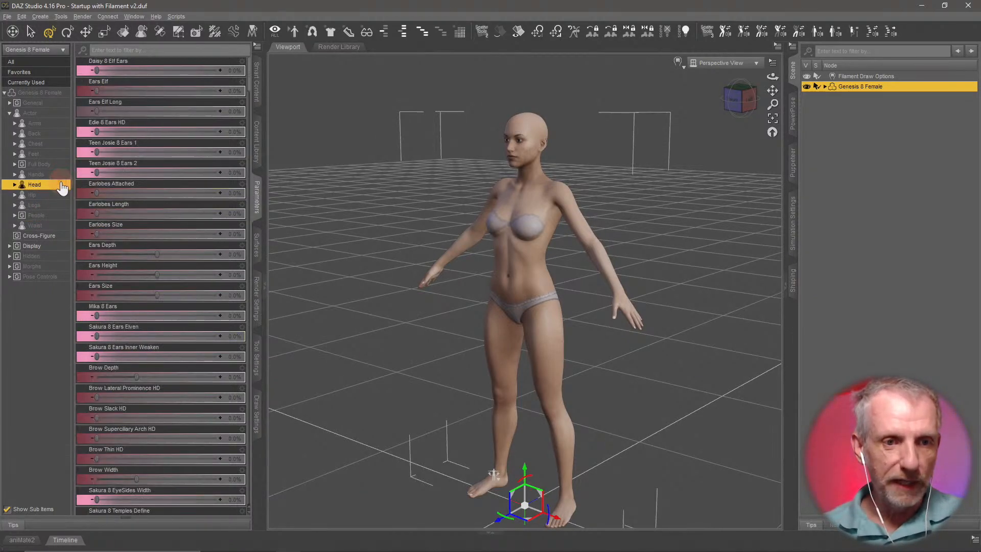
double_click(61, 185)
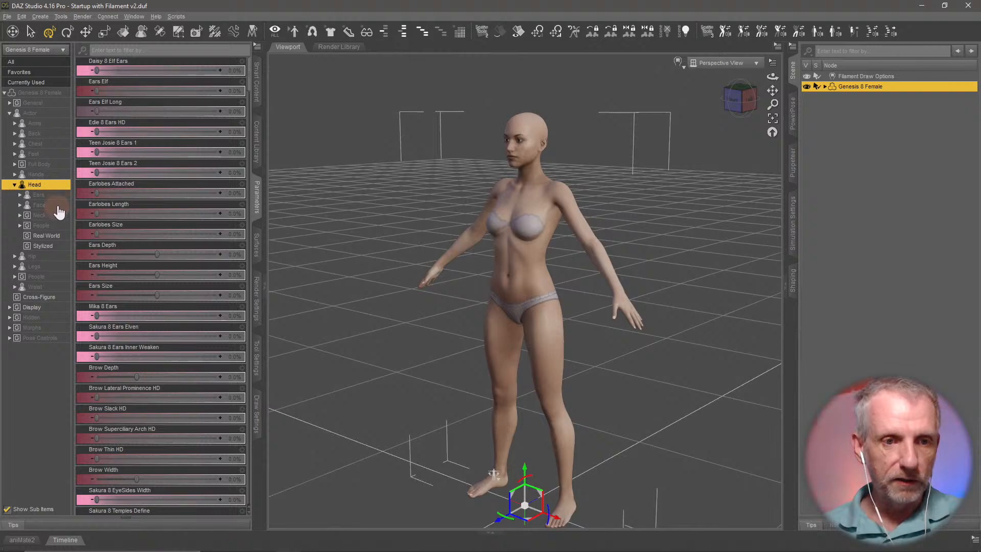
double_click(46, 226)
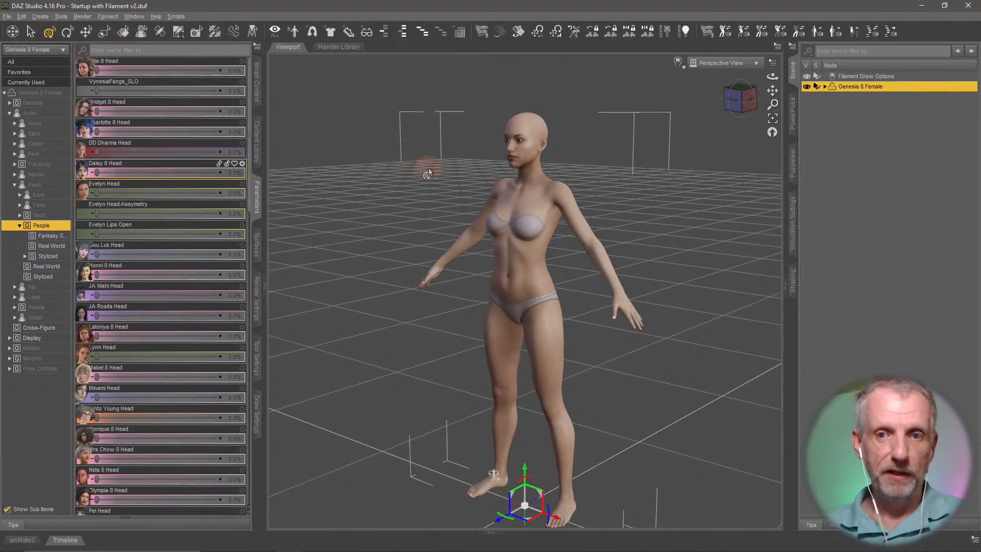
scroll(428, 167, down, 3)
scroll(428, 167, up, 5)
scroll(431, 167, up, 6)
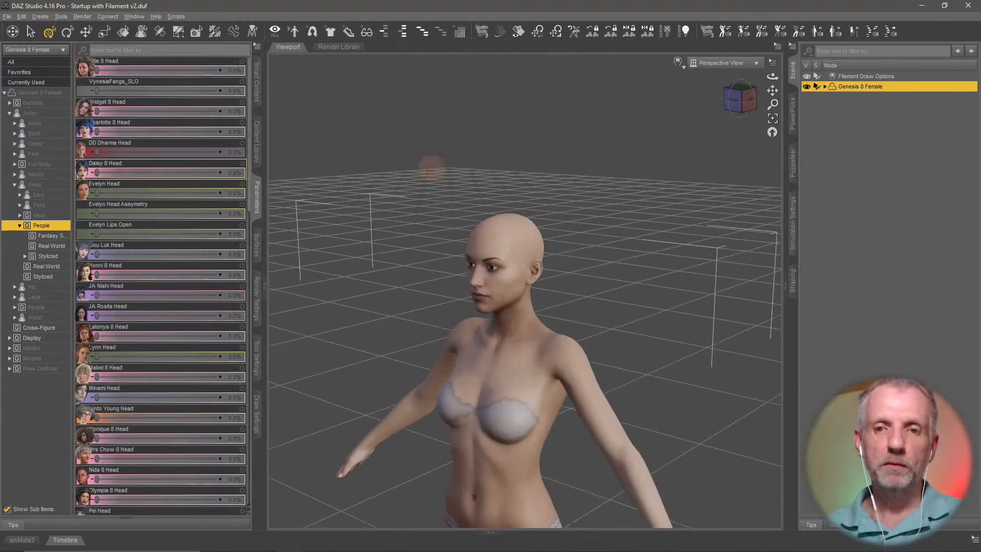
middle_drag(424, 173, 414, 176)
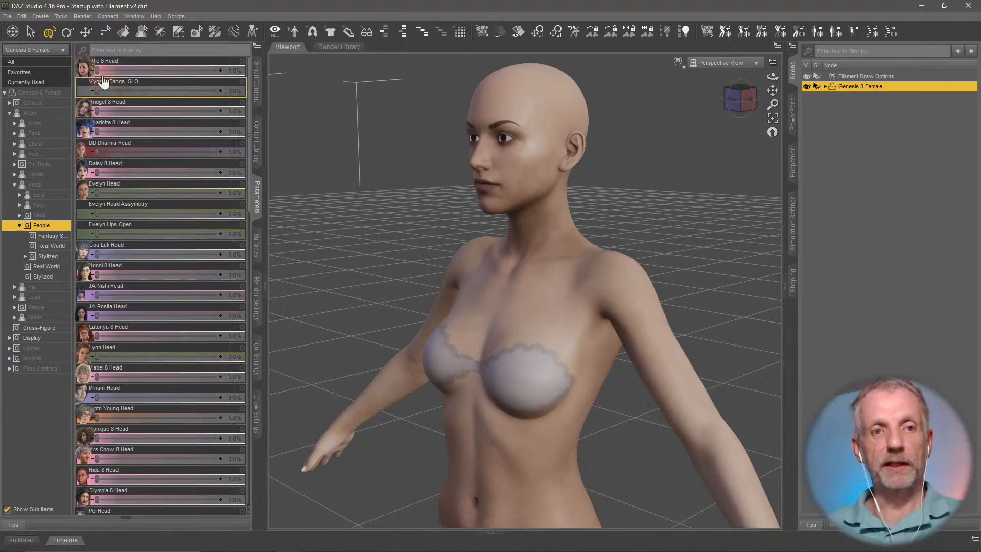
drag(97, 70, 2, 57)
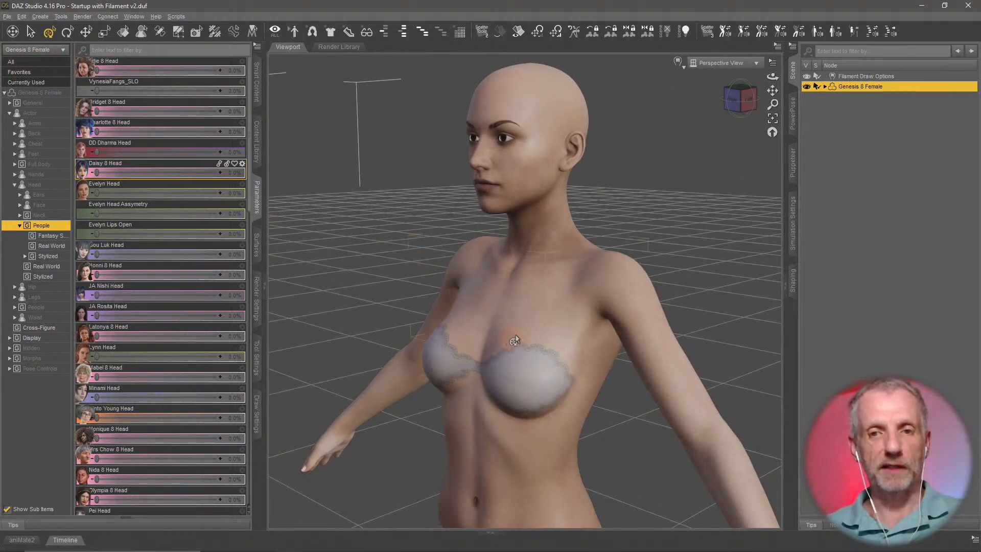
Show the People morphs under Full Body and try the Edie 8 Body morph, returning it to 0%.
scroll(525, 336, down, 5)
middle_drag(525, 335, 519, 240)
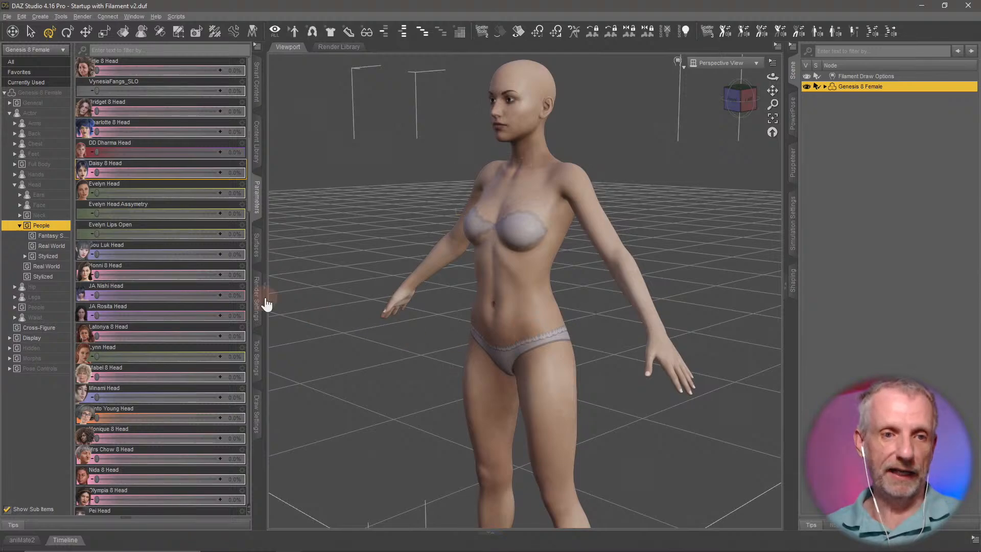
click(14, 186)
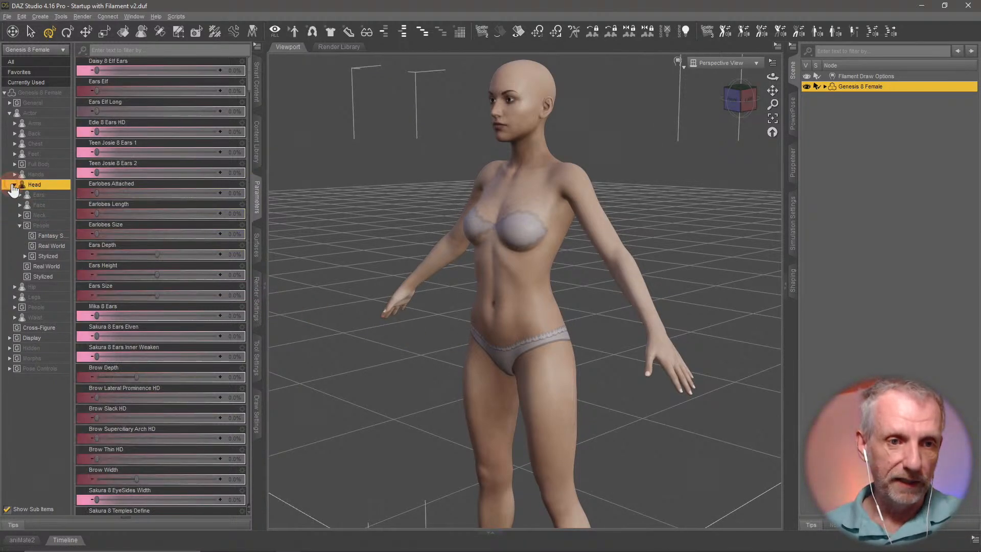
click(40, 164)
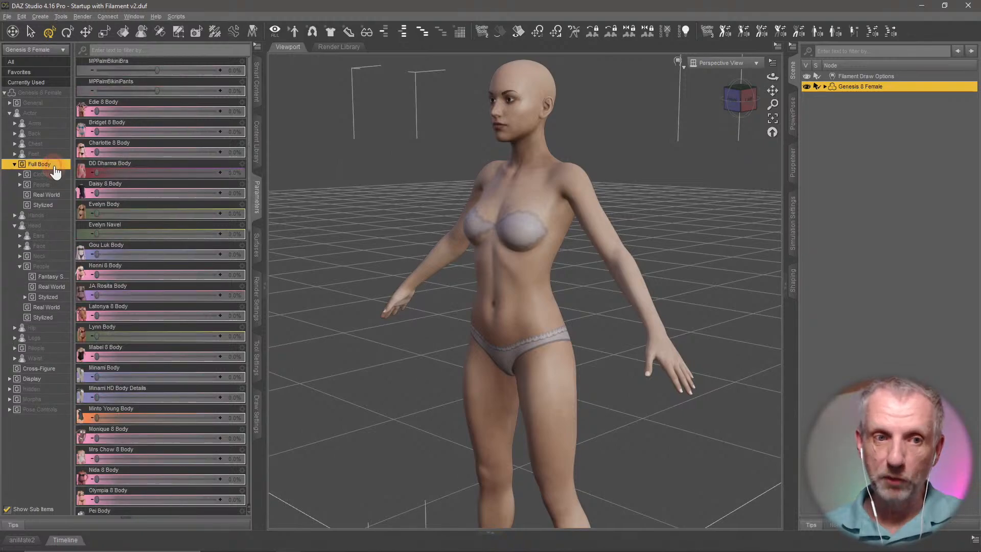
click(54, 185)
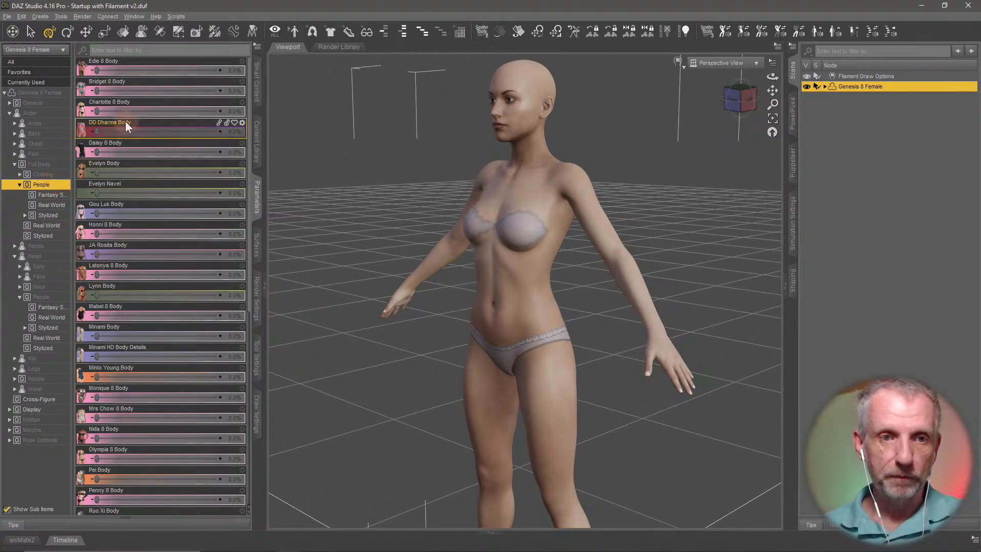
drag(98, 73, 20, 73)
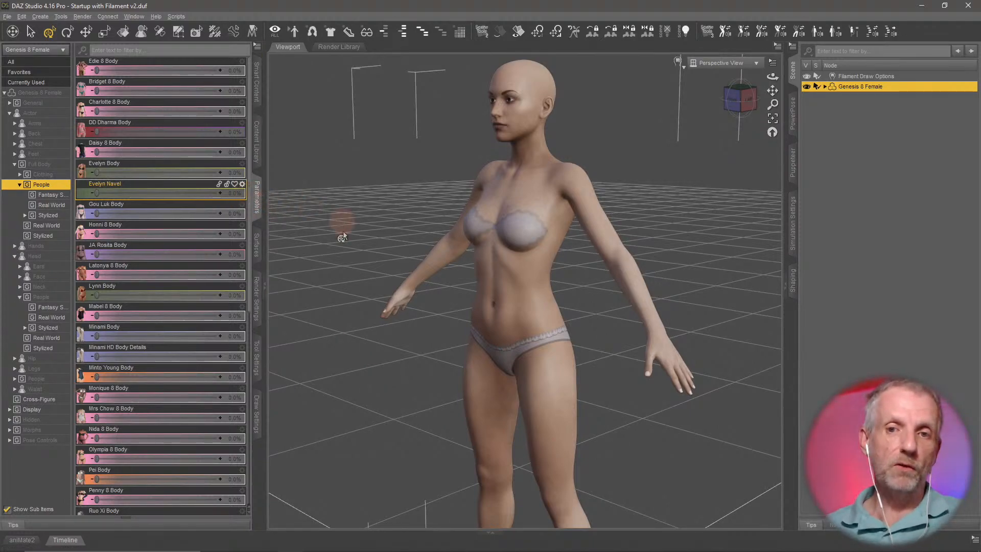
Try the Honni 8, Daisy 8, Charlotte 8, Bridget 8 and DD Dharma body morphs one by one, returning each to 0%.
mouse_move(407, 267)
middle_down()
mouse_move(396, 263)
mouse_move(412, 268)
middle_up()
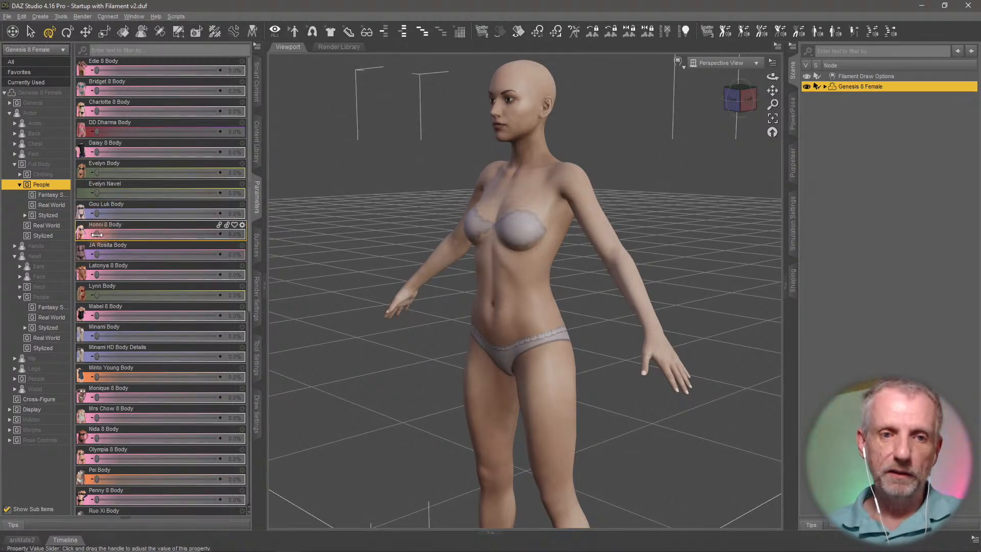
drag(97, 233, 61, 236)
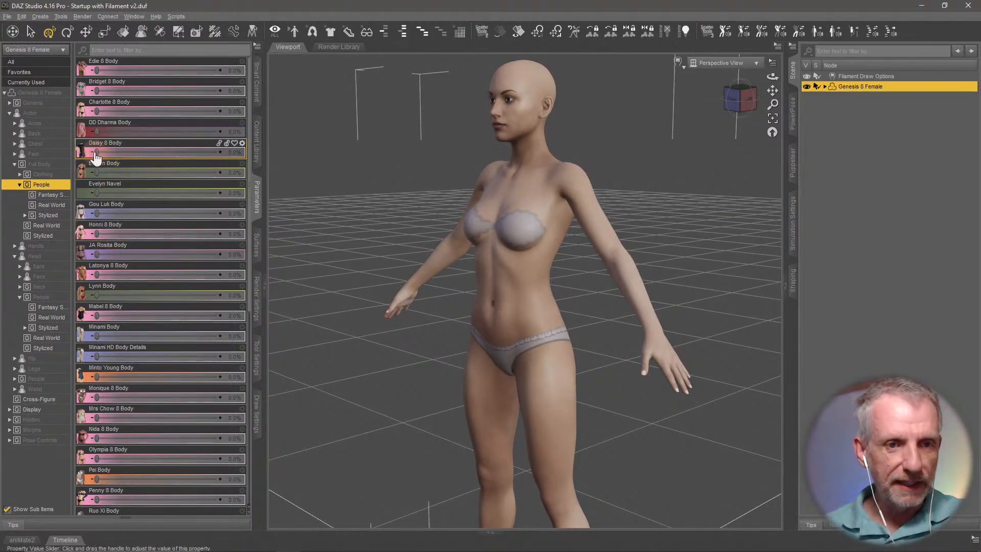
drag(95, 152, 44, 158)
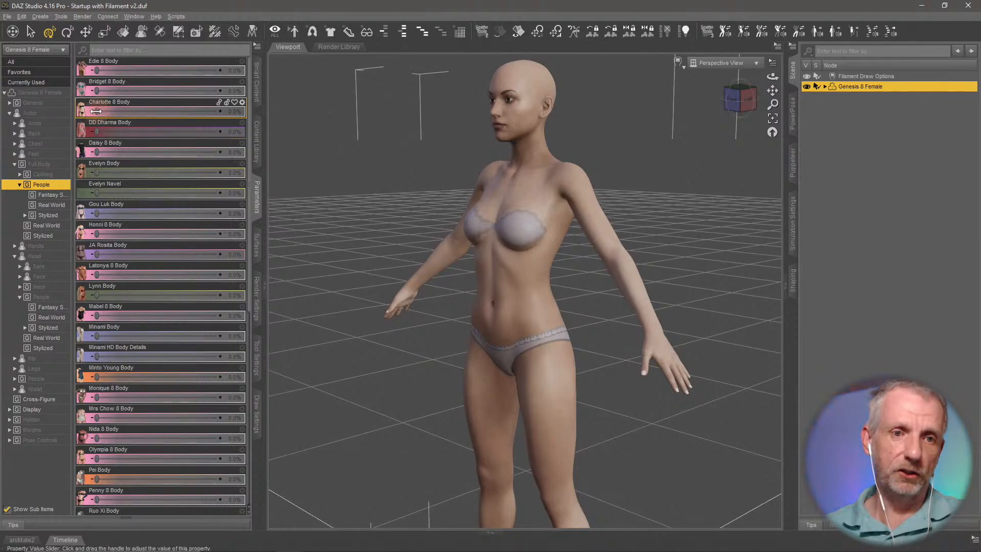
drag(95, 111, 49, 127)
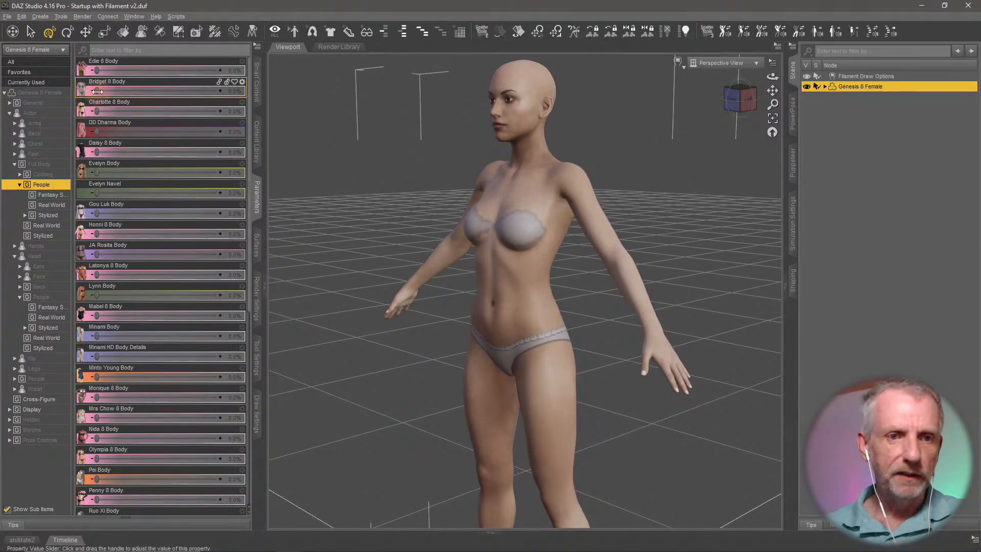
drag(97, 91, 59, 109)
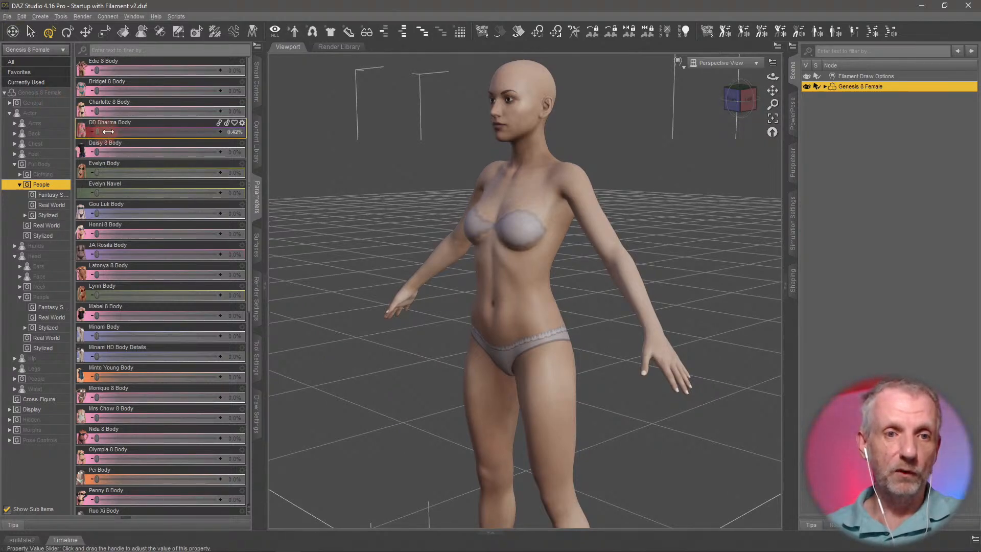
drag(109, 131, 70, 126)
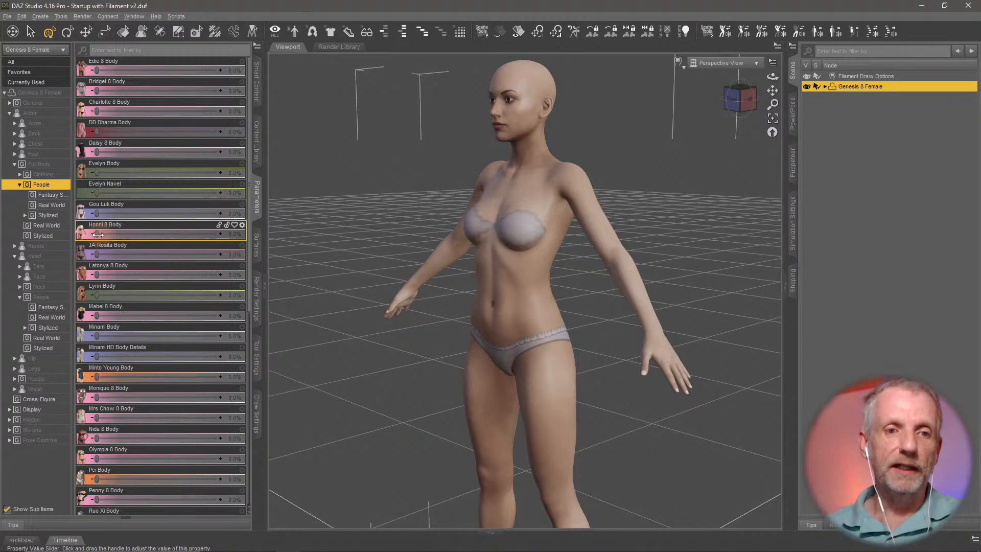
Set Honni 8 Body to 60.2%, JA Rosita Body to 70.8% and Minami HD Body Details to 85.2%; try Mrs Chow 8 and Nida 8, leaving both at 0%.
drag(98, 234, 169, 234)
drag(97, 255, 181, 254)
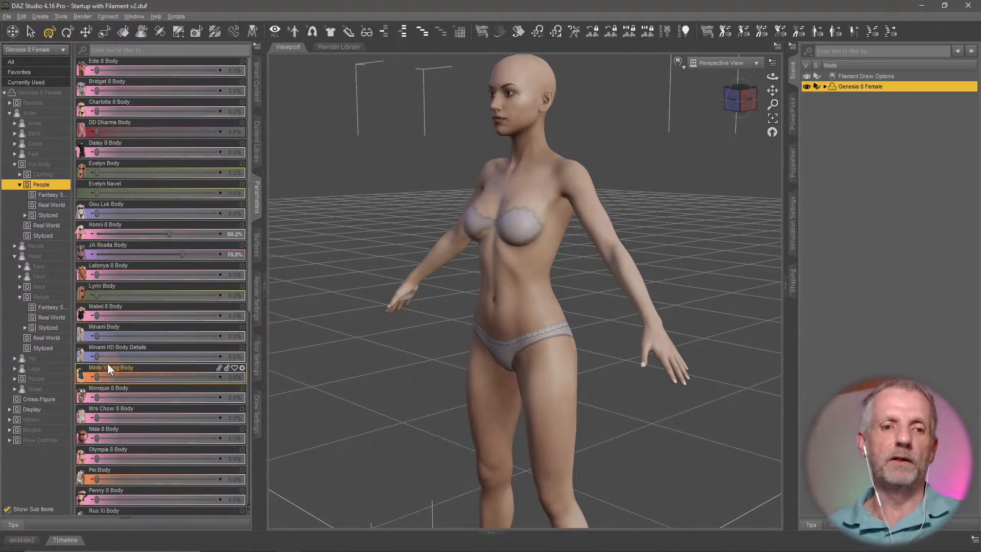
drag(175, 357, 200, 357)
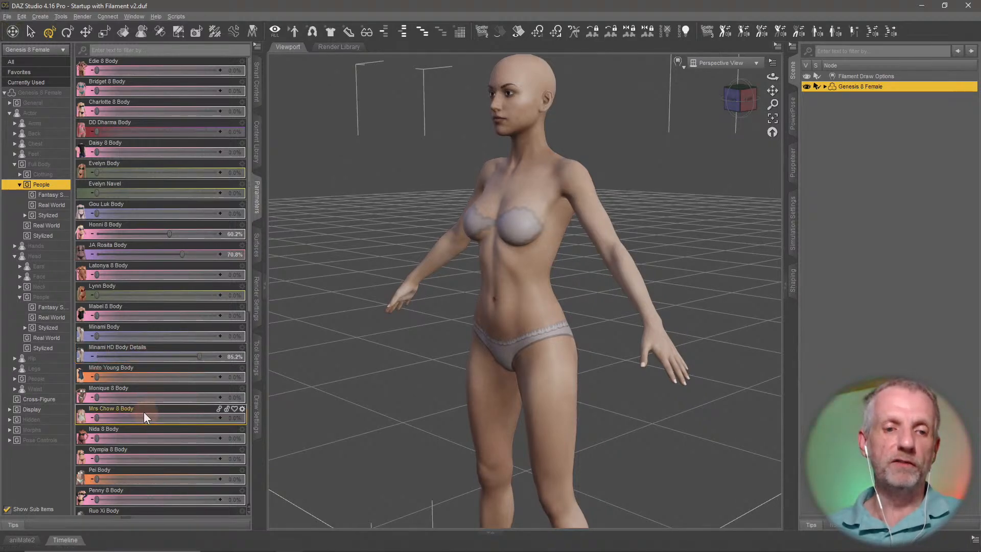
drag(96, 418, 153, 424)
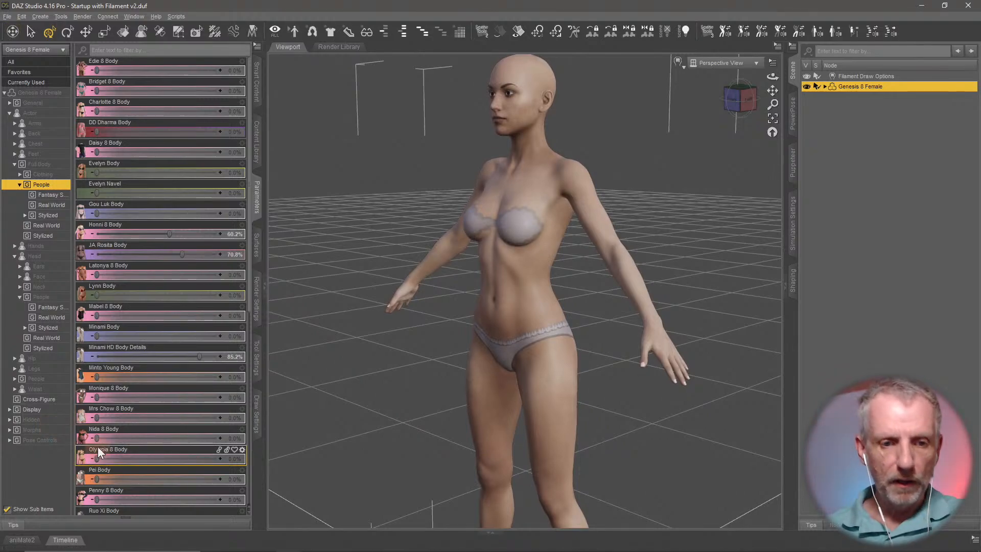
drag(97, 438, 66, 445)
Set the Tasha 8 Body morph to 51.7%, view the blended figure from its side and look through the other body morphs.
scroll(182, 345, down, 4)
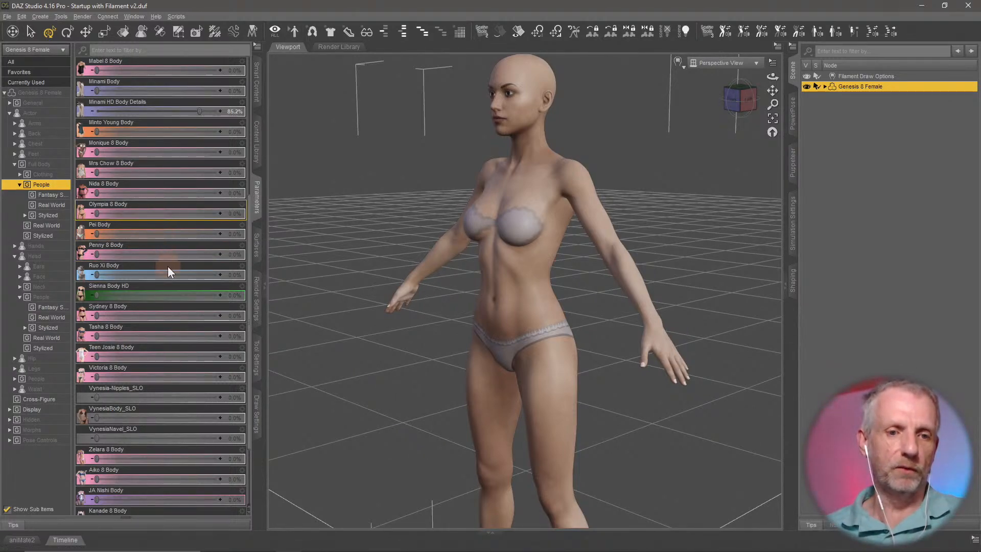
drag(97, 332, 159, 335)
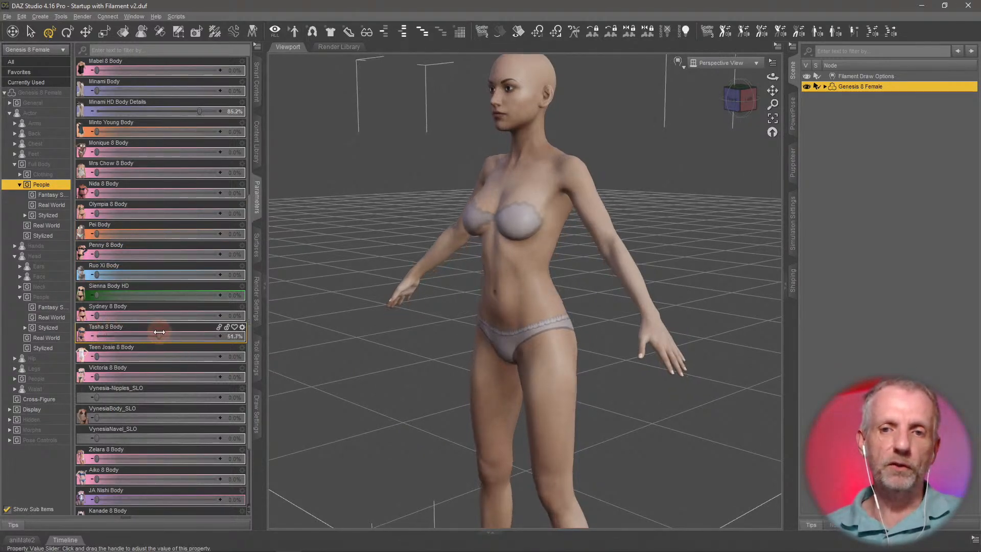
mouse_move(369, 314)
alt+mouse_down()
mouse_move(420, 314)
mouse_move(355, 312)
mouse_move(366, 315)
alt+mouse_up()
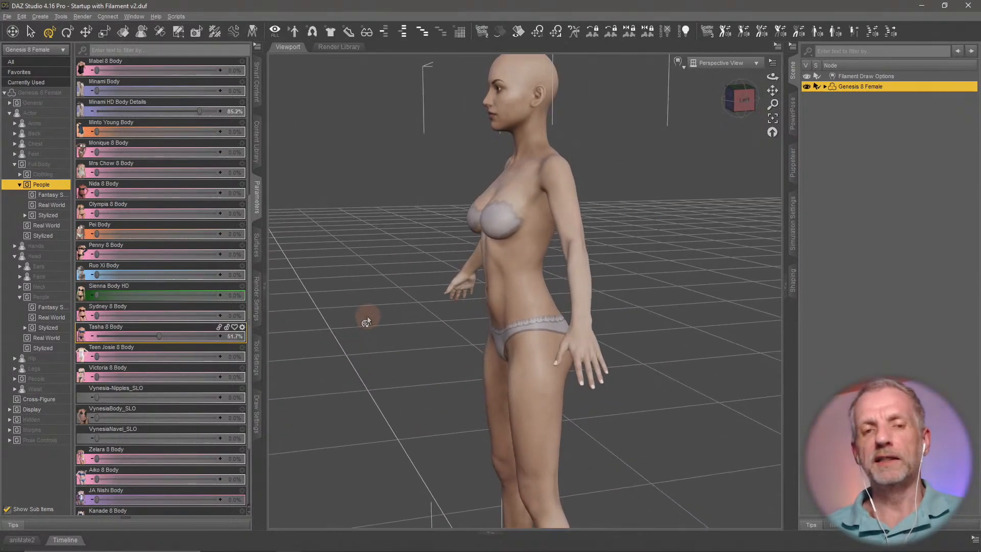
click(164, 114)
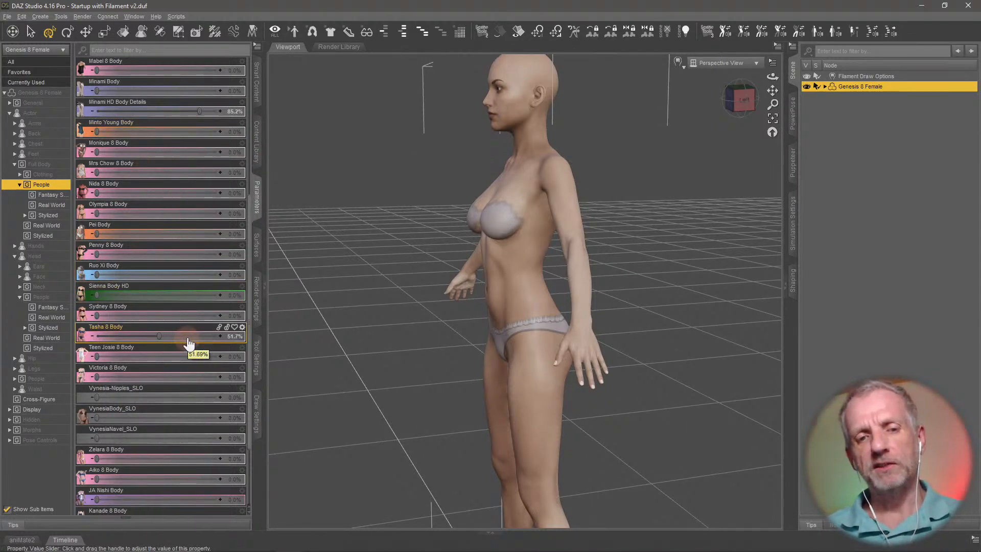
scroll(190, 273, down, 3)
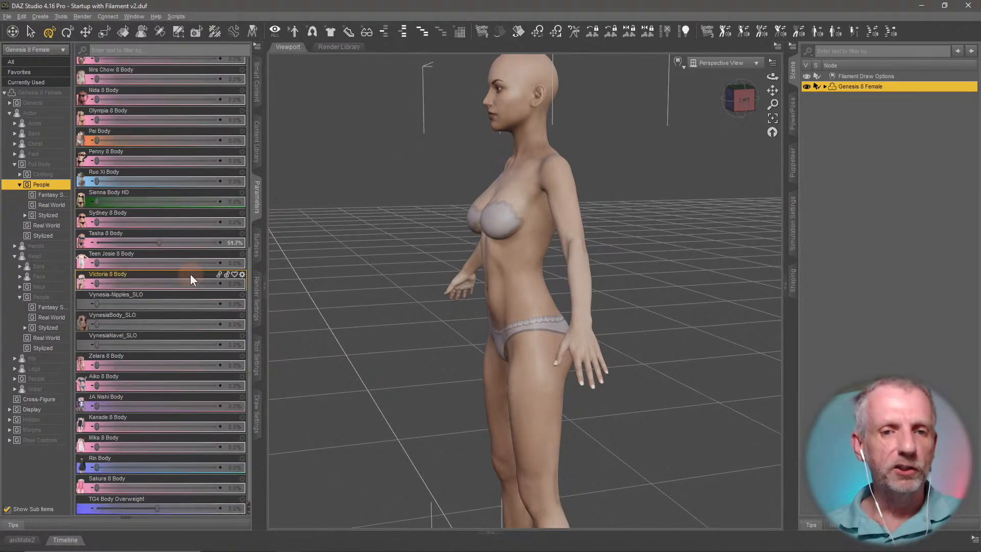
scroll(190, 274, up, 3)
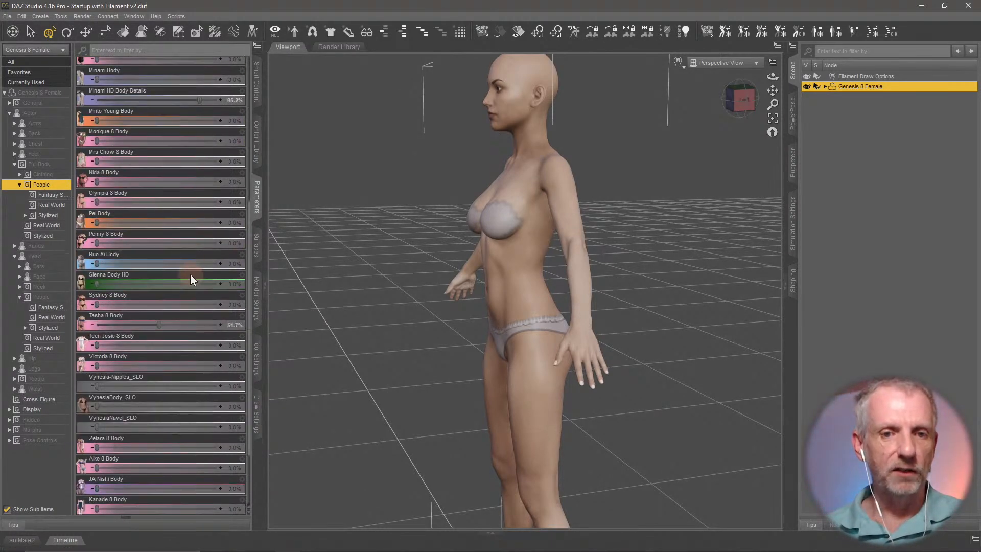
scroll(190, 274, up, 8)
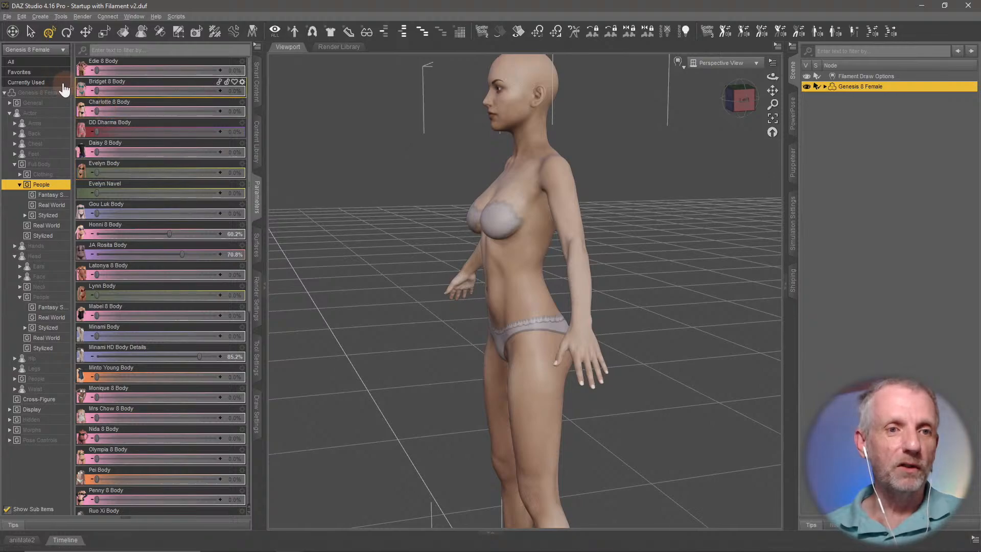
List only the currently used morphs and reset Tasha 8, Minami HD Details, JA Rosita and Honni 8 body morphs to 0%.
click(57, 82)
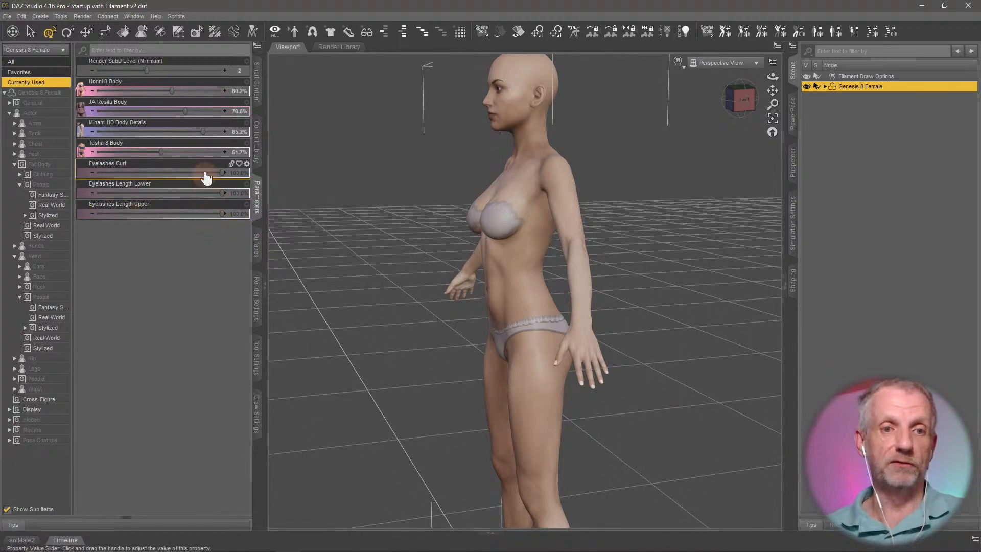
alt+click(195, 153)
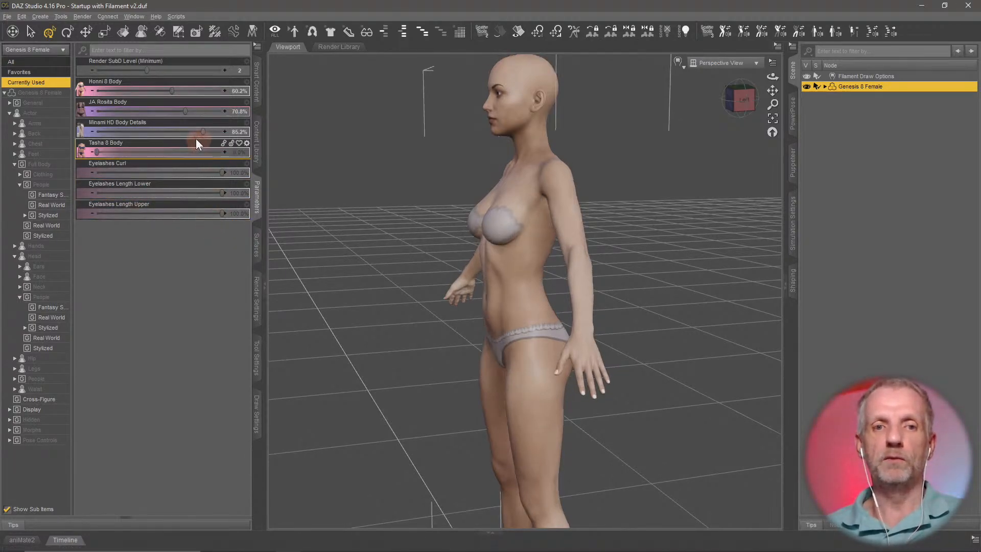
alt+click(188, 133)
alt+click(199, 112)
alt+click(204, 96)
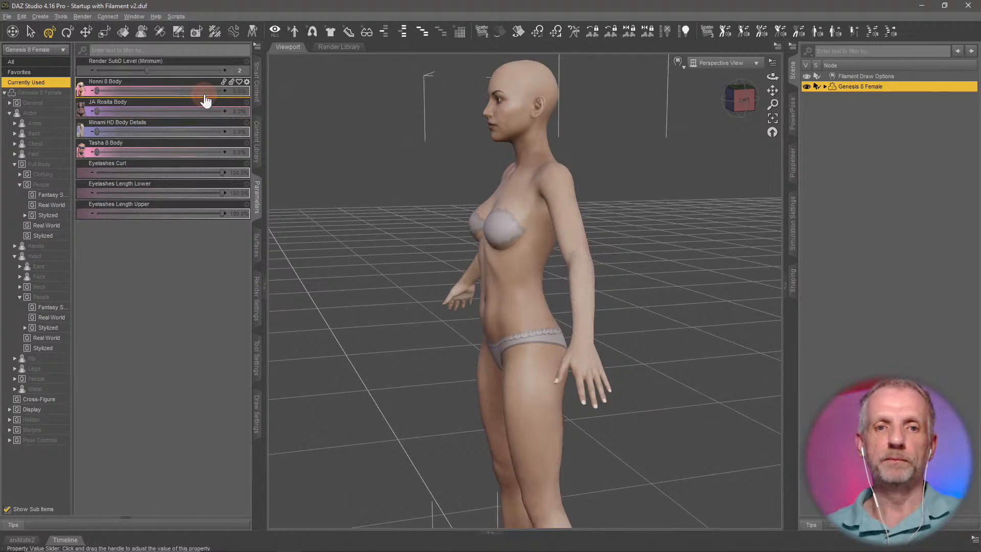
Go through the Fantasy SciFi, Real World and Stylized groups of Full Body People, trying the Mika 8 and Rin body morphs and returning them to 0%.
middle_drag(366, 238, 343, 235)
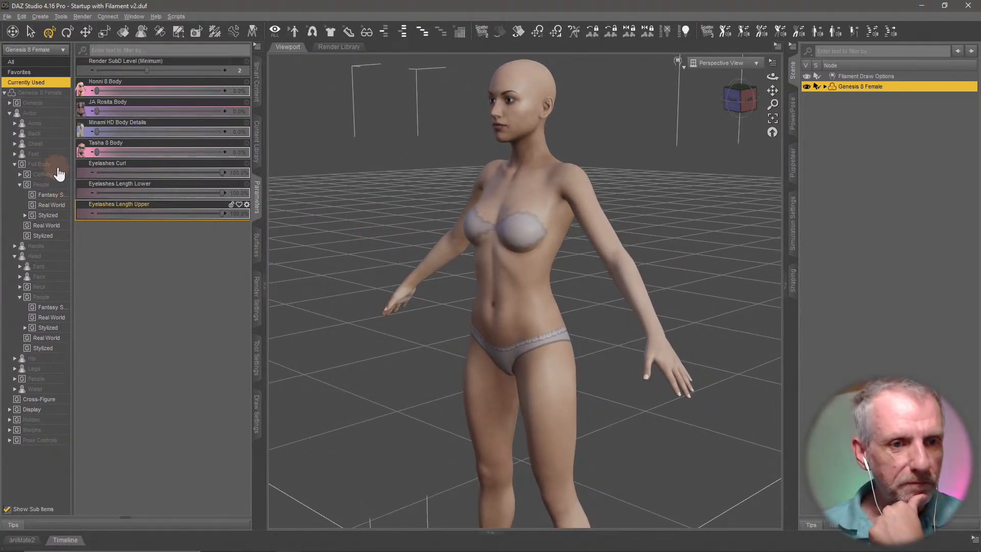
click(54, 185)
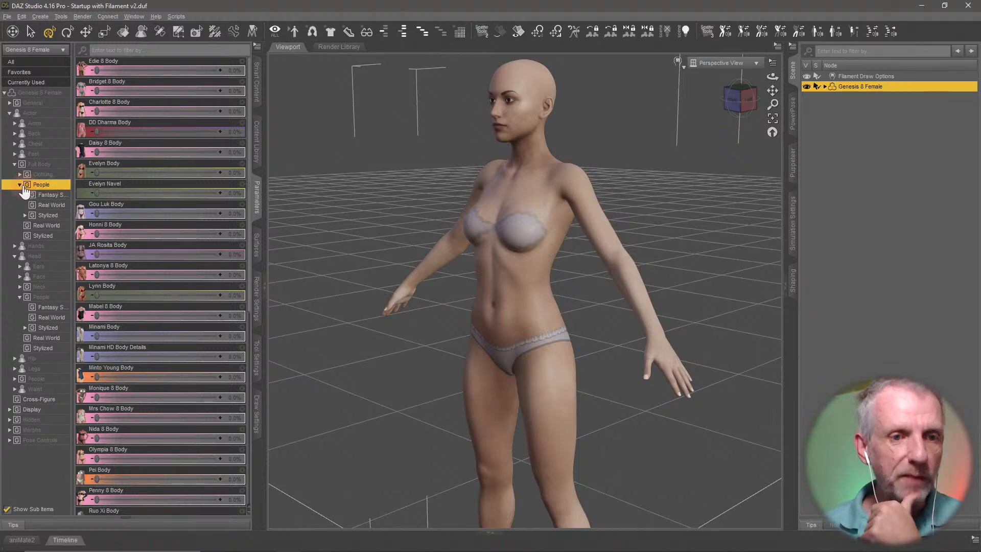
click(54, 195)
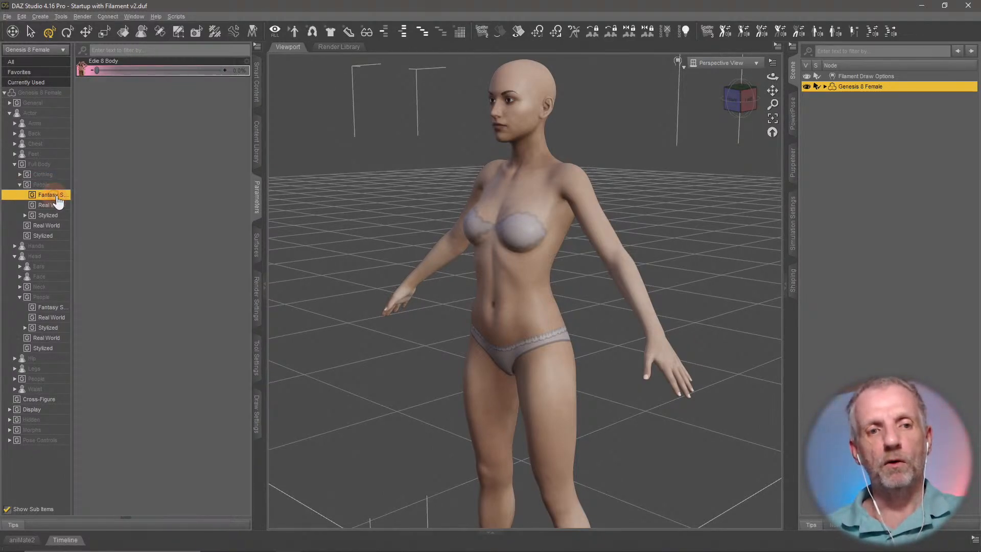
click(55, 205)
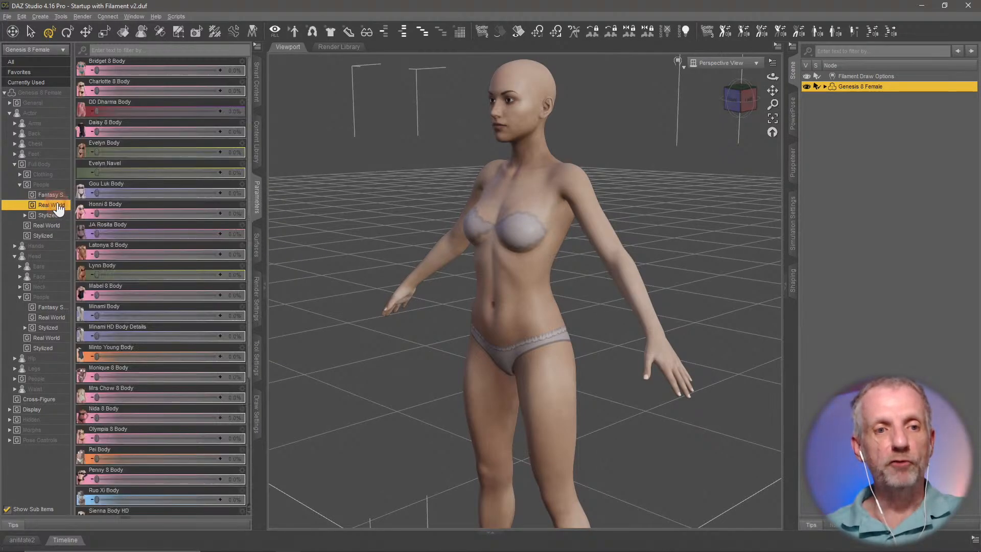
click(58, 215)
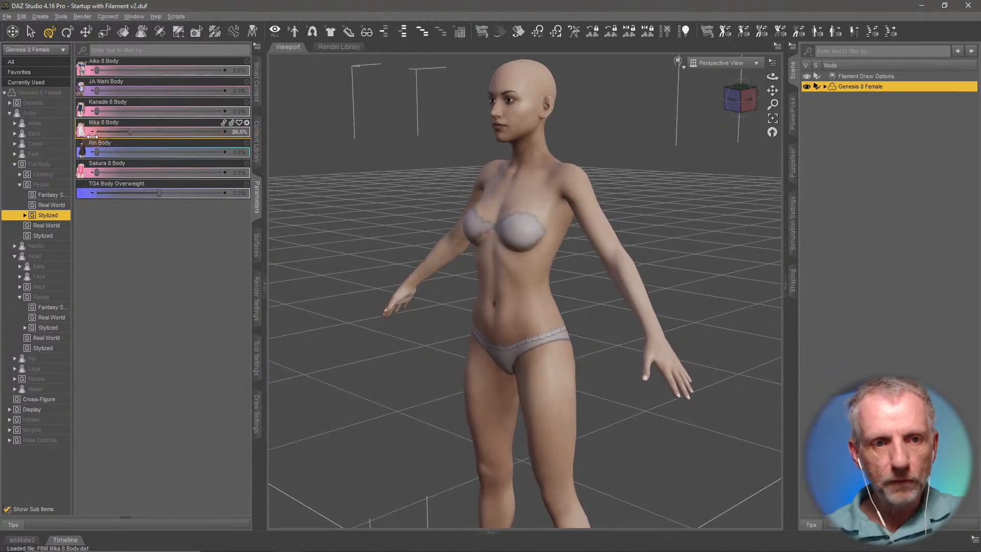
mouse_move(94, 155)
mouse_down()
mouse_move(197, 158)
mouse_move(75, 152)
mouse_up()
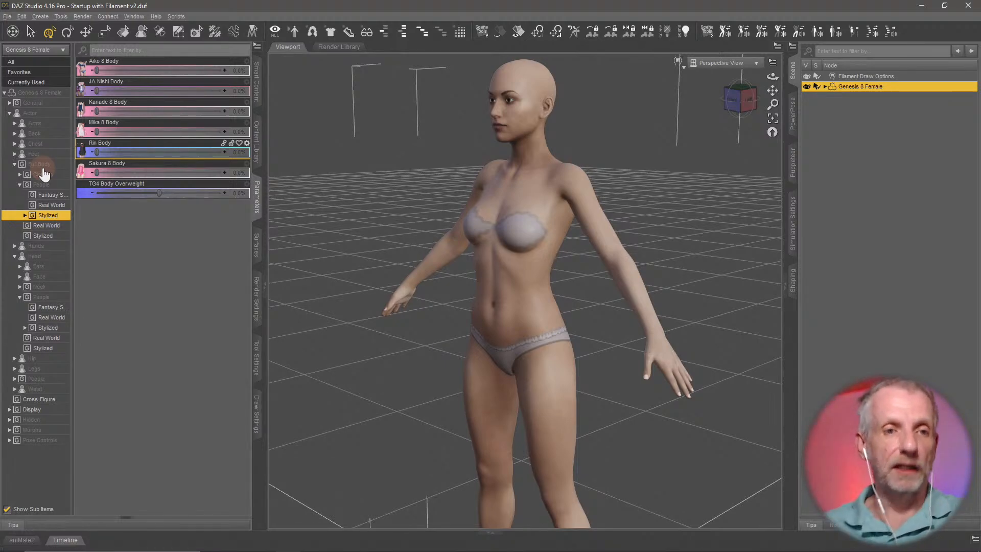
Collapse the Head group and look through the full-character morphs under the figure's main People group.
click(15, 256)
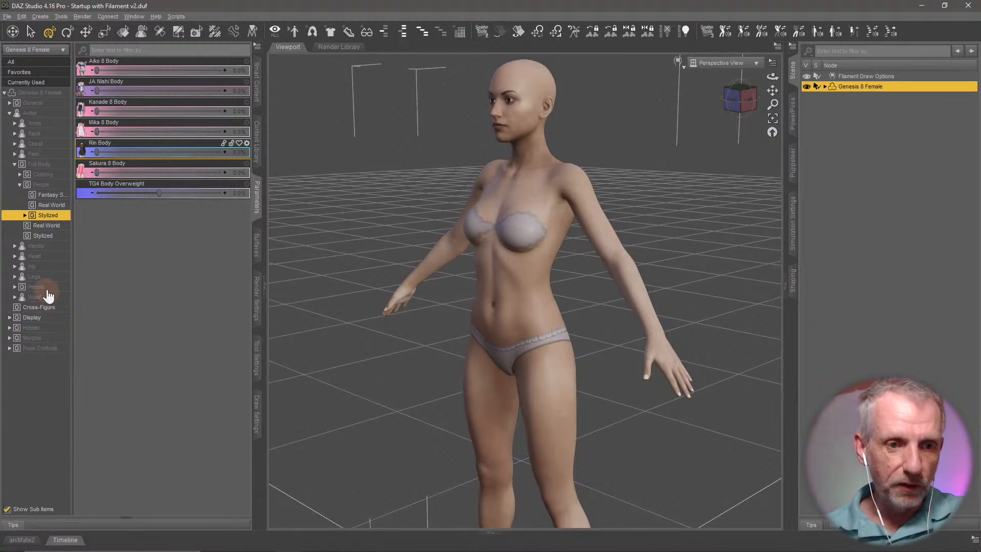
click(47, 287)
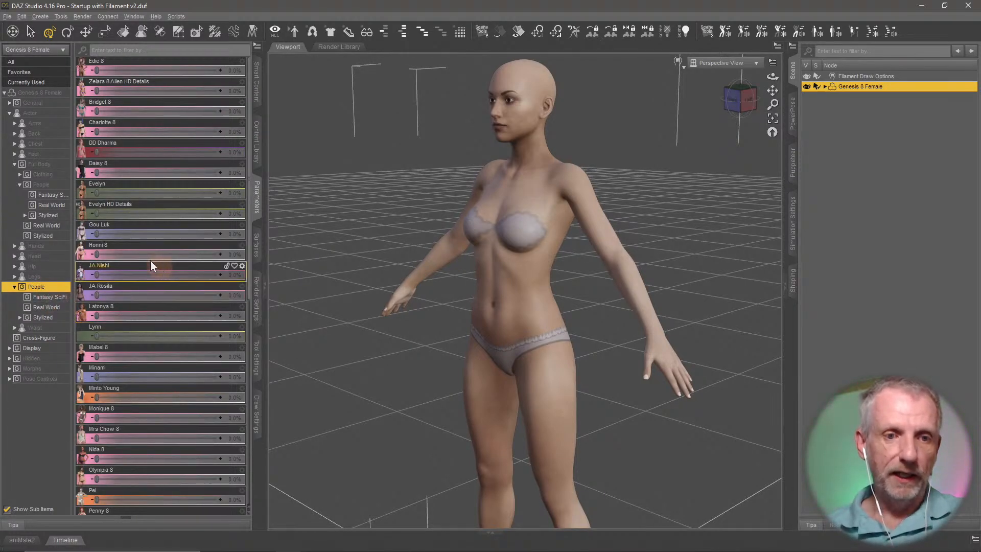
scroll(134, 323, down, 3)
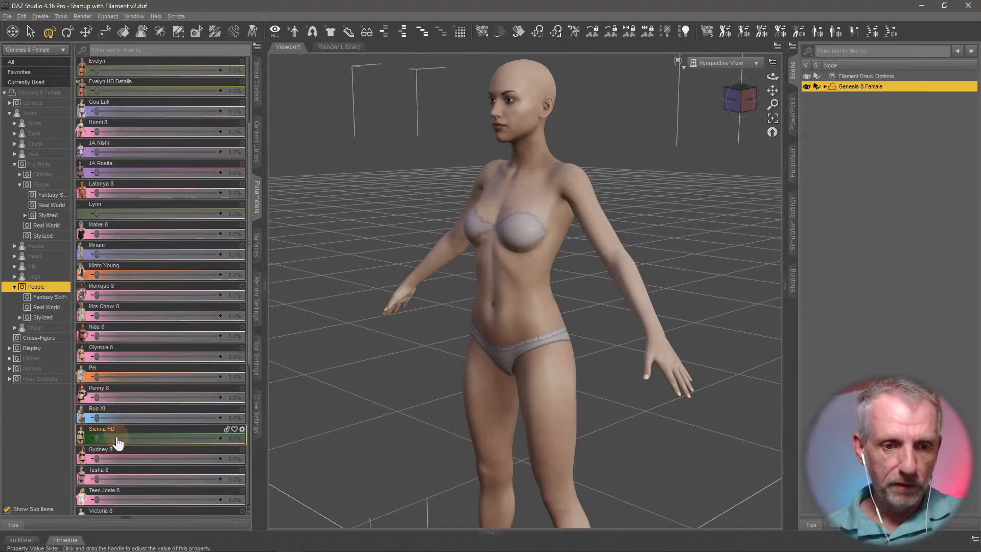
scroll(140, 385, down, 3)
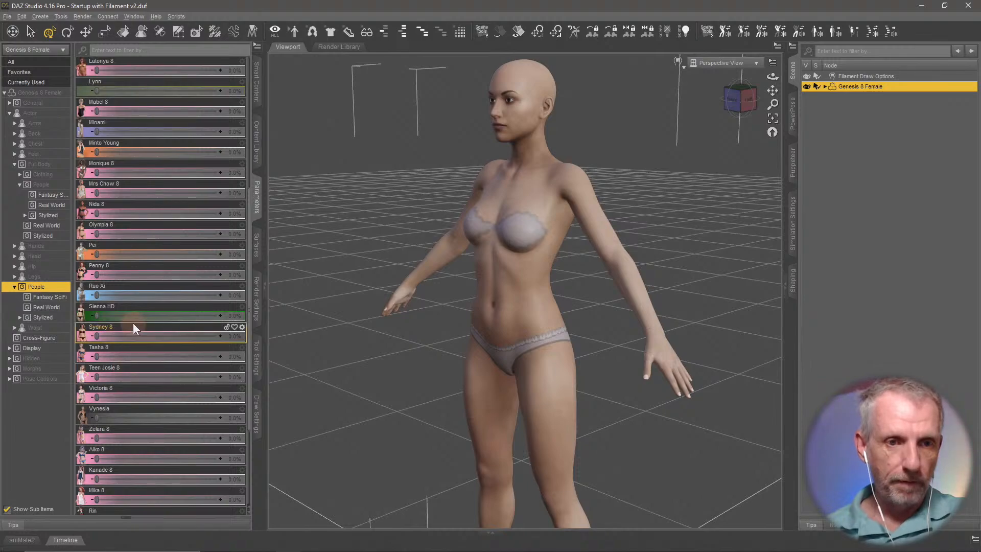
Filter the People morphs by "rin" to try the Rin character, clear the filter and try Bridget 8, returning both to 0%.
scroll(133, 323, up, 6)
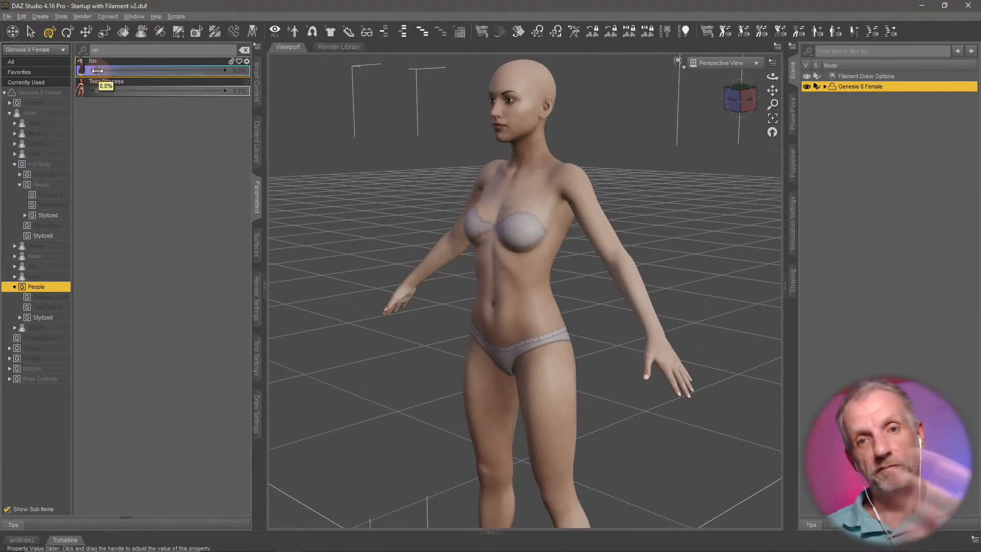
drag(97, 70, 59, 86)
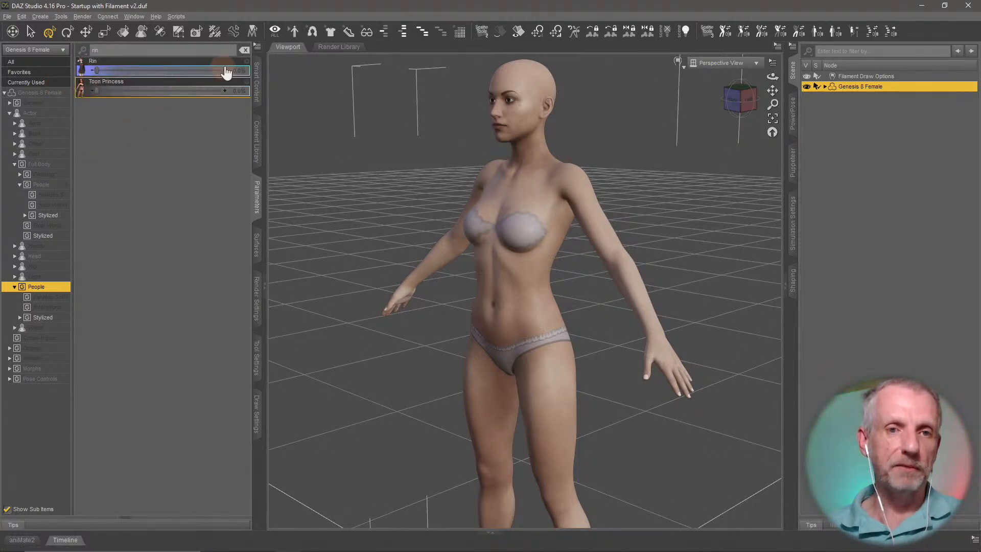
click(244, 50)
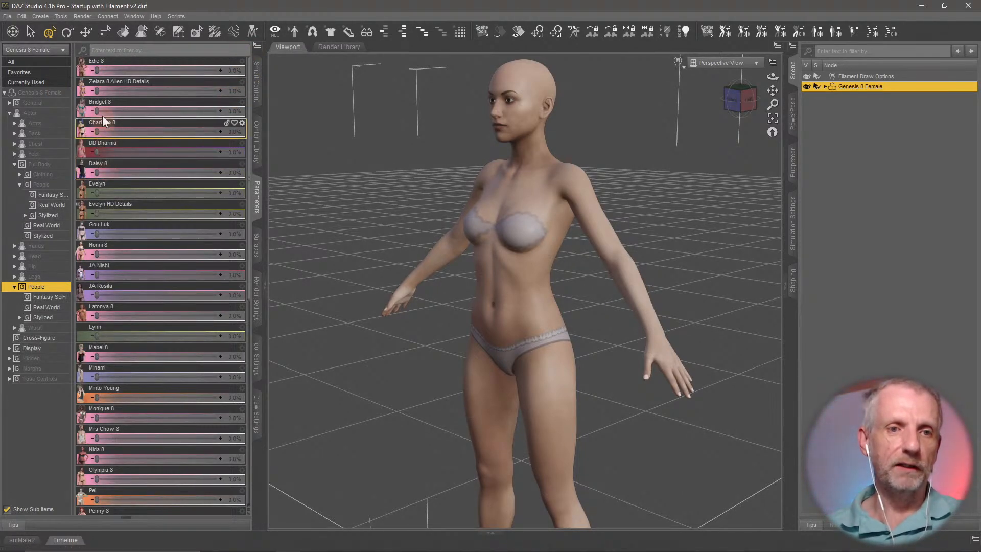
drag(97, 112, 66, 126)
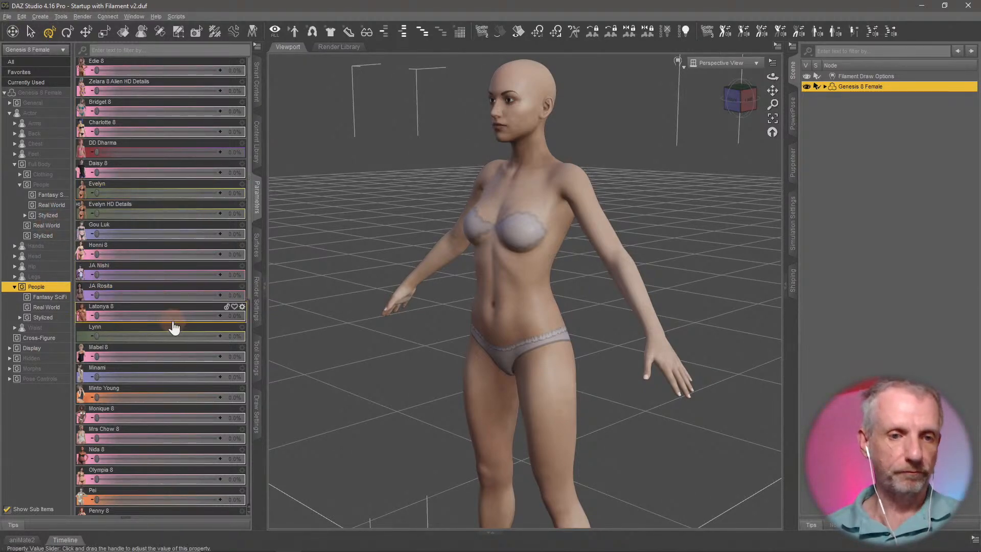
Show the Stylized group under People, try Rin at 52.7% along with Mika 8 and Aiko 8, and return all to 0%.
click(49, 319)
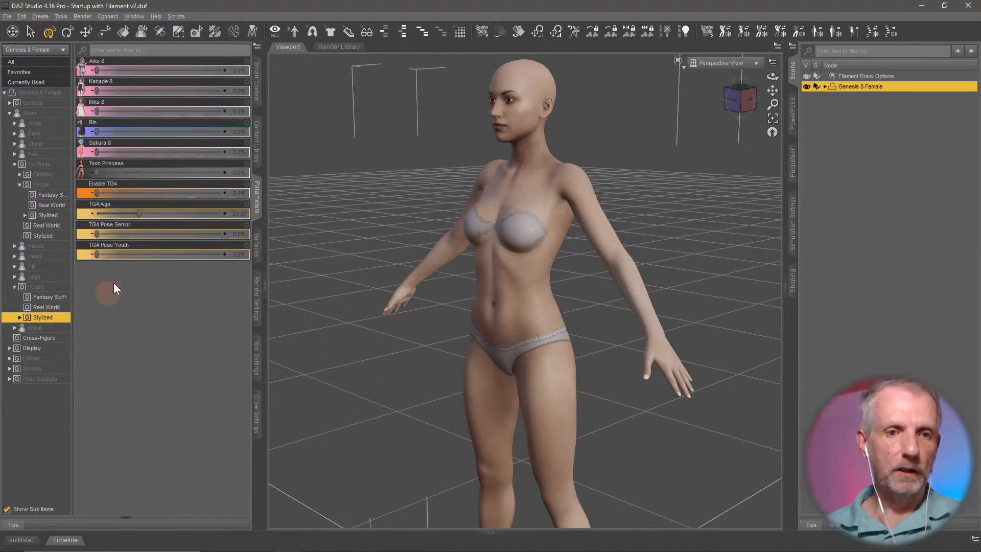
drag(100, 136, 162, 138)
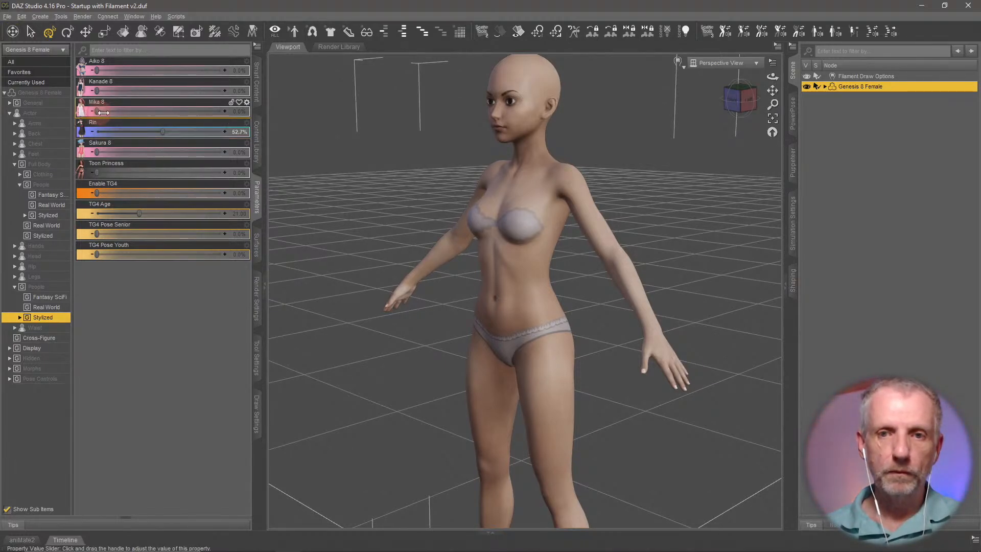
mouse_move(103, 112)
mouse_down()
mouse_move(193, 110)
mouse_move(97, 112)
mouse_up()
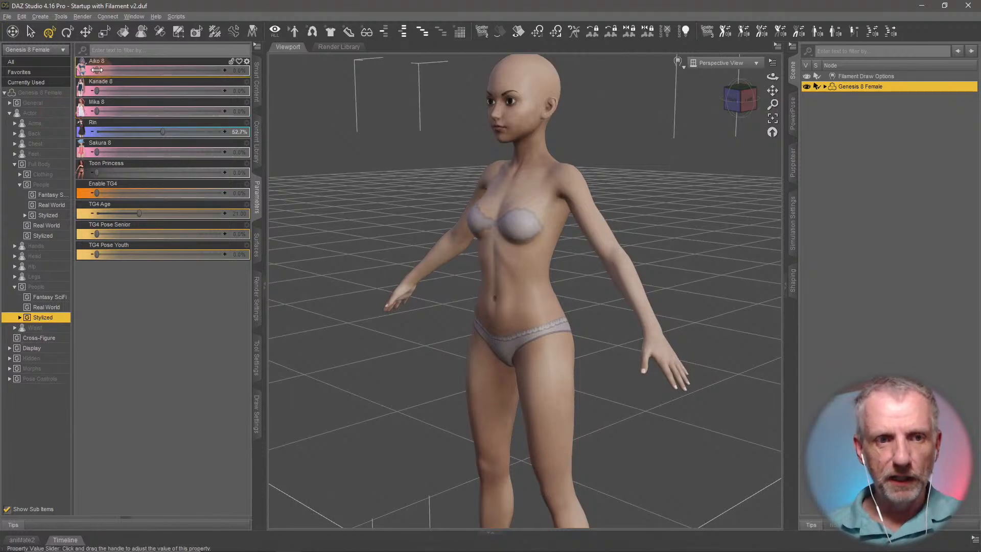
drag(98, 71, 40, 71)
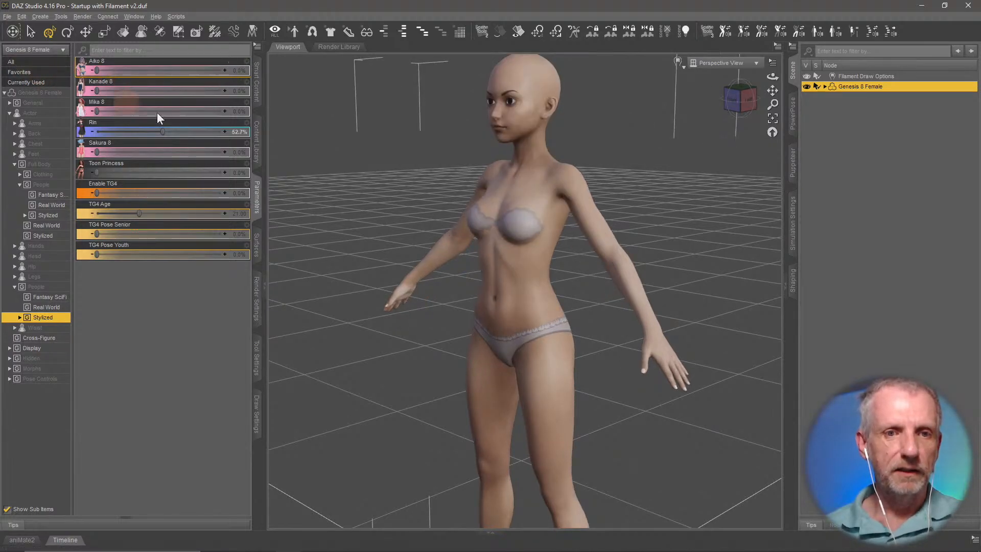
drag(162, 133, 46, 129)
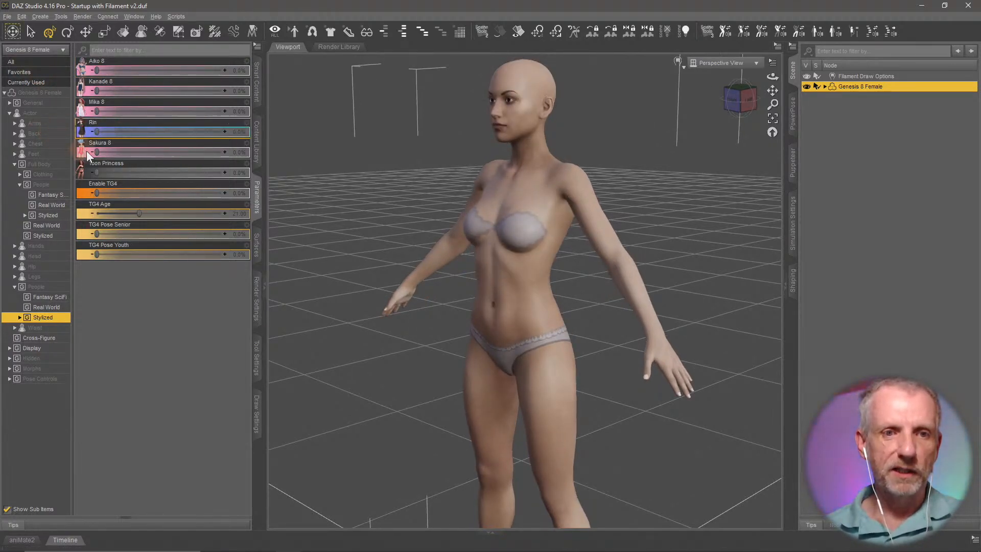
Set the stylized Sakura 8 character morph to 100% and frame the figure's head and upper body.
drag(97, 152, 306, 149)
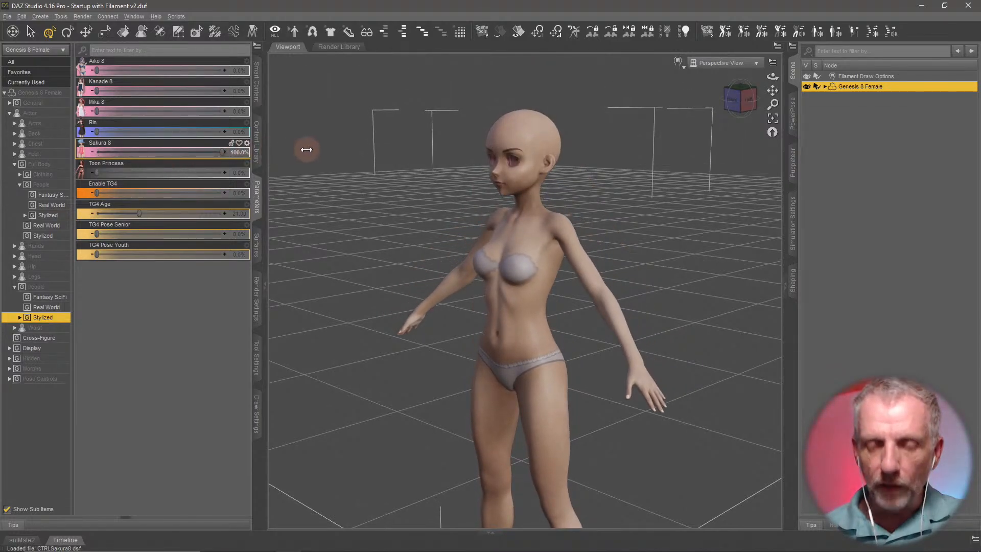
middle_drag(420, 256, 420, 256)
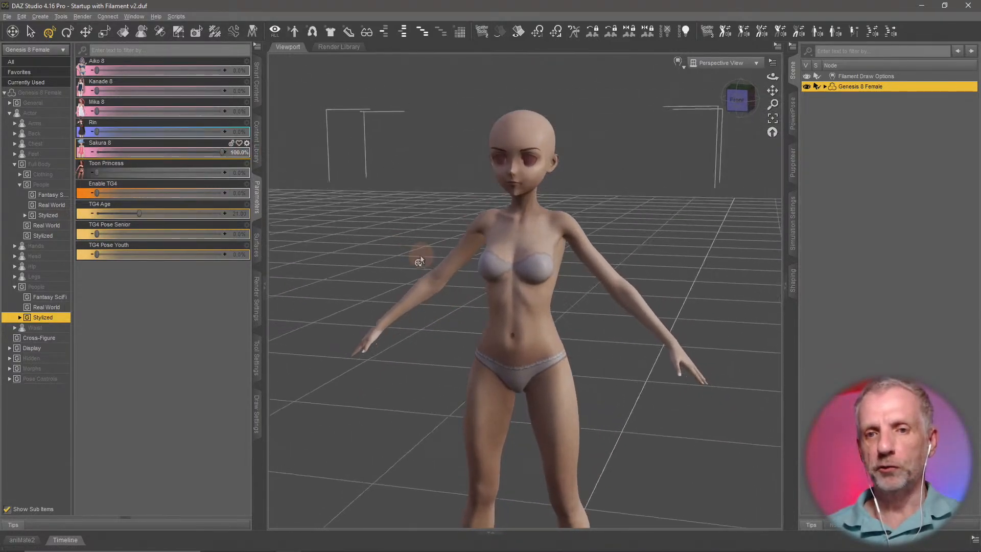
scroll(419, 258, up, 3)
scroll(420, 259, up, 2)
middle_drag(447, 148, 453, 220)
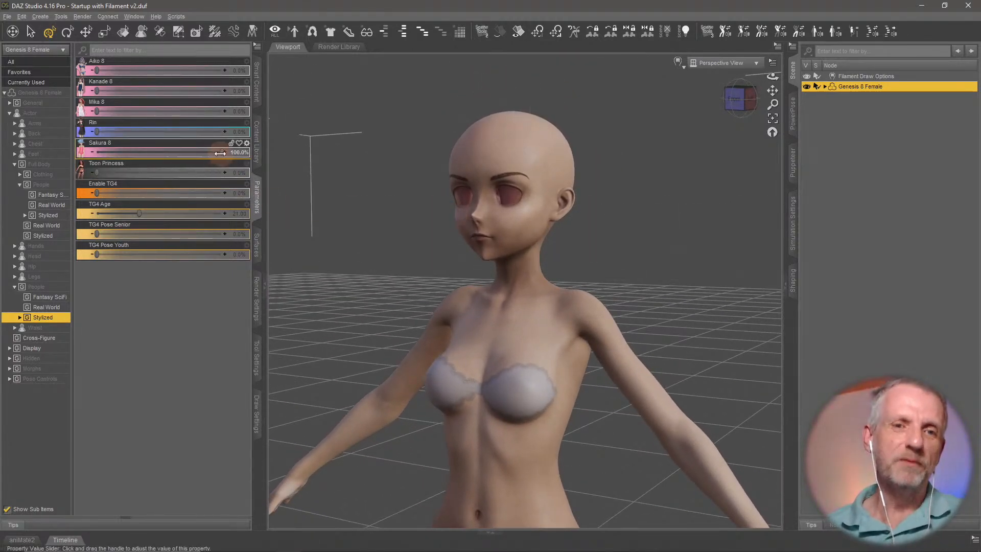
Compare the figure with Sakura 8 at 0% and 100%, check Mika 8, and return Sakura 8 to 0%.
drag(220, 154, 95, 153)
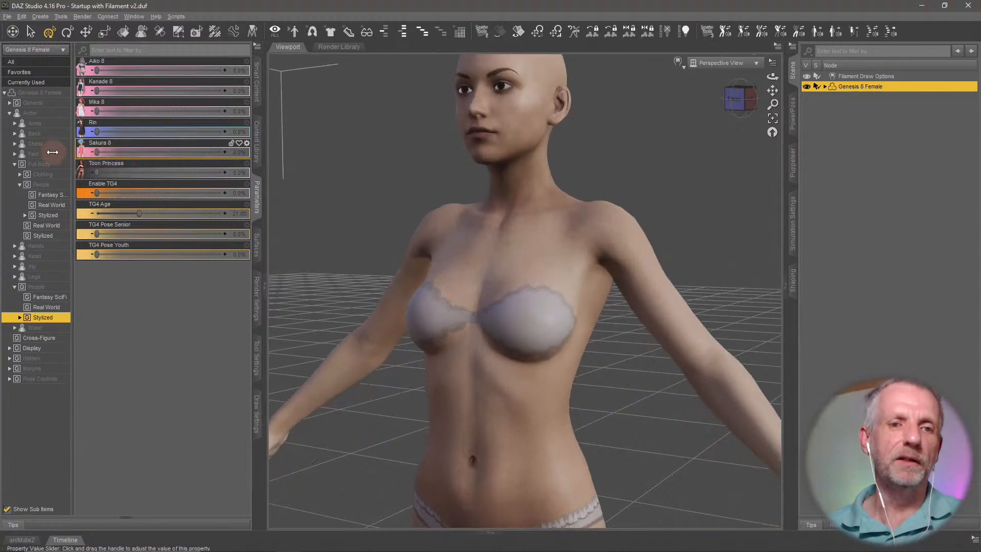
middle_drag(368, 191, 357, 201)
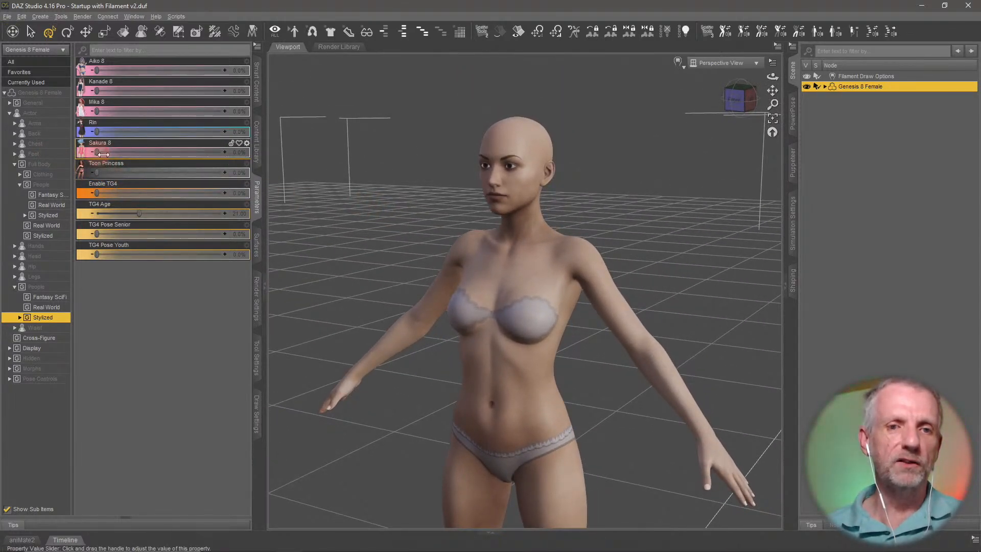
drag(103, 154, 291, 153)
middle_drag(291, 155, 327, 158)
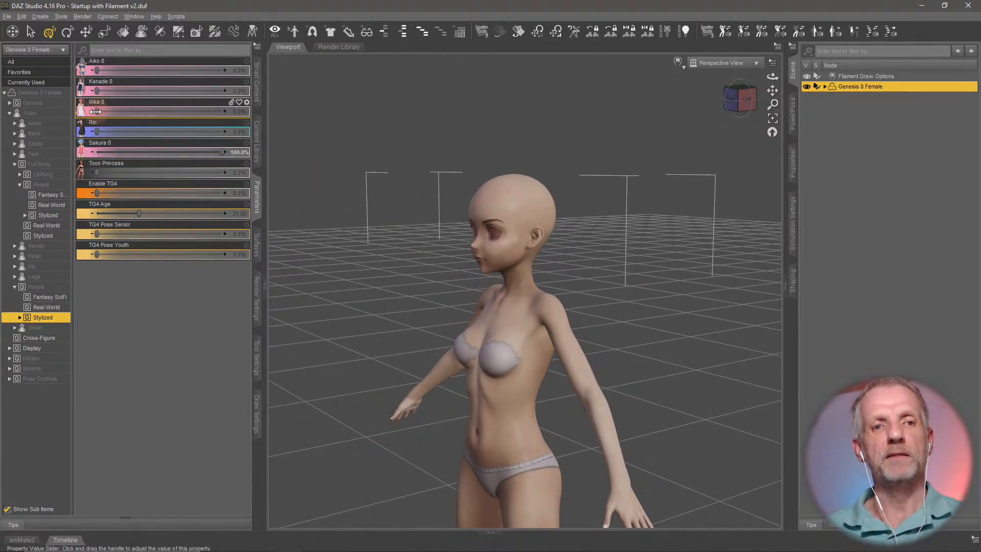
drag(95, 112, 65, 113)
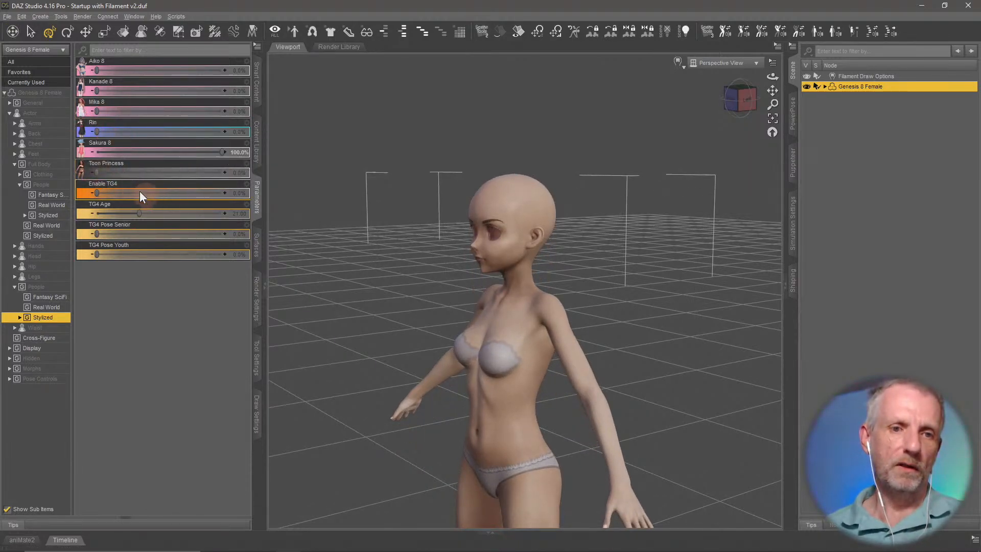
drag(168, 152, 106, 145)
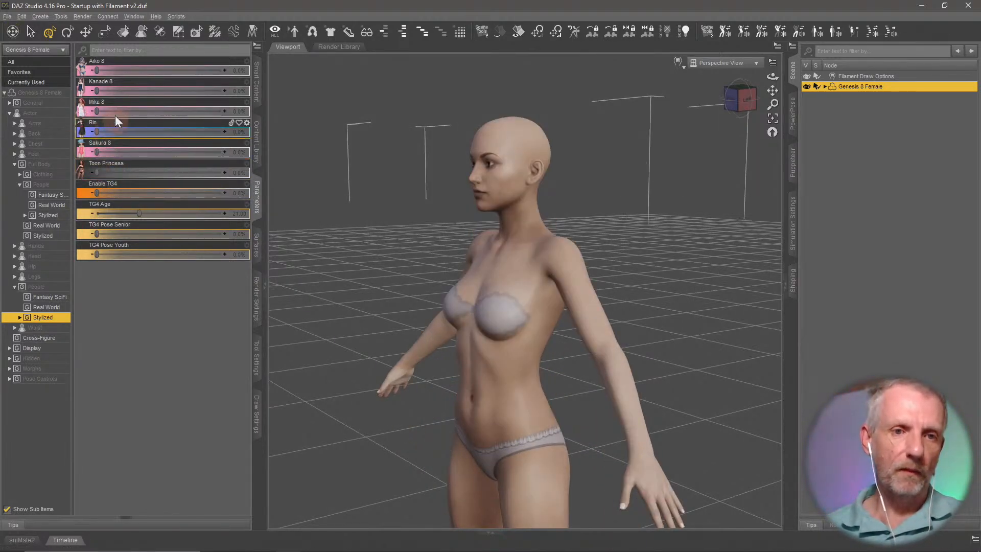
Show the Real World group under the figure's main People group and set the Gou Luk morph to 57.2%.
click(46, 307)
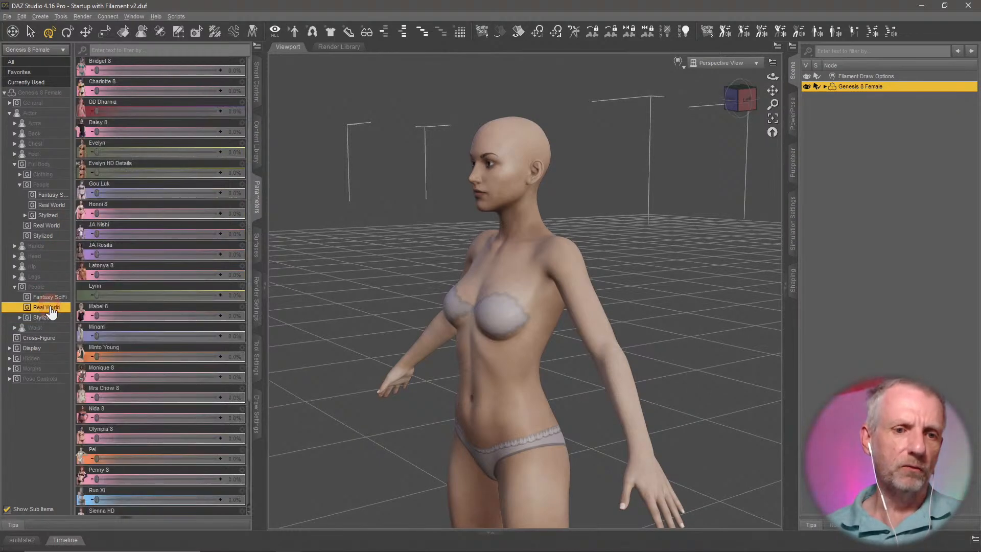
drag(114, 194, 171, 196)
drag(173, 197, 166, 193)
drag(327, 282, 326, 288)
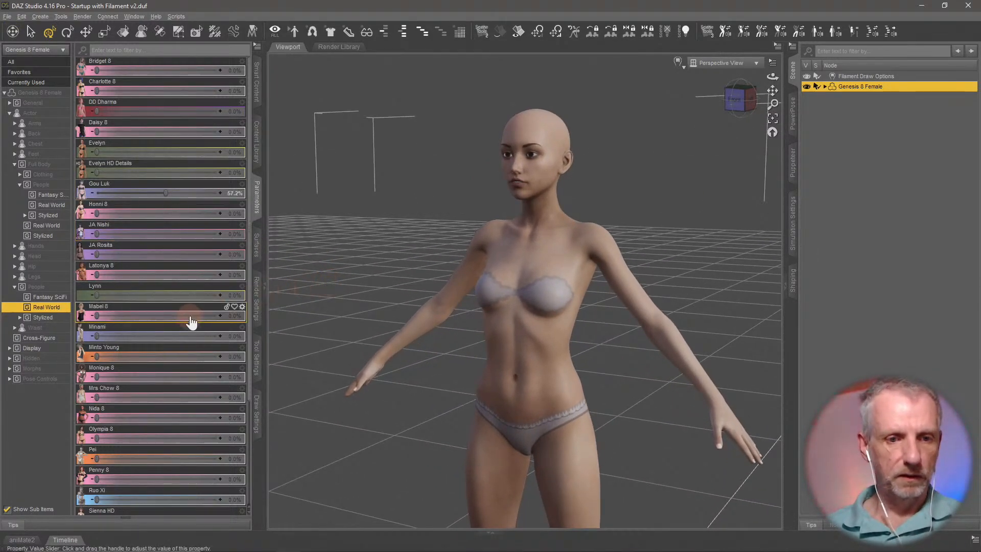
Blend in the Mrs Chow 8 morph at 32.2% and frame the figure's head and shoulders.
scroll(189, 316, down, 3)
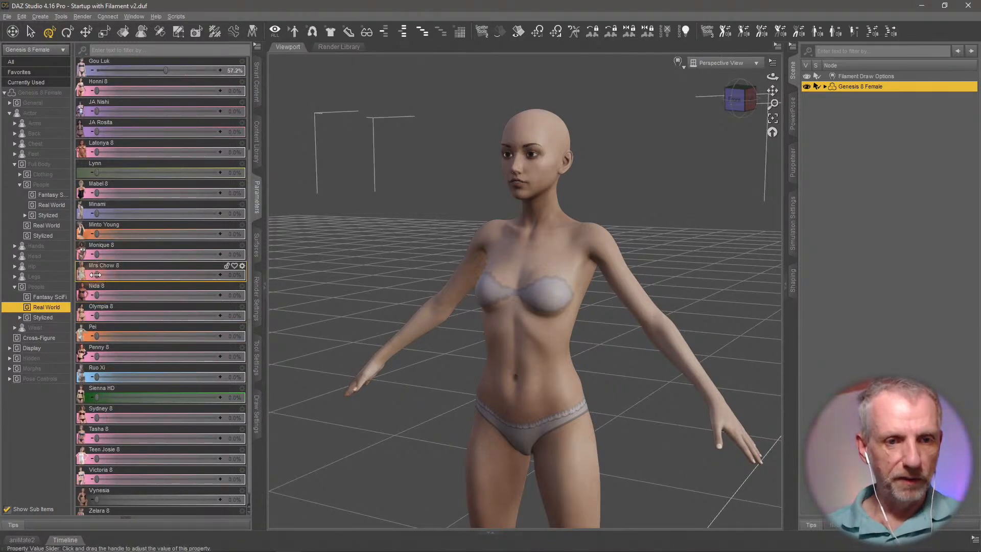
drag(102, 274, 136, 275)
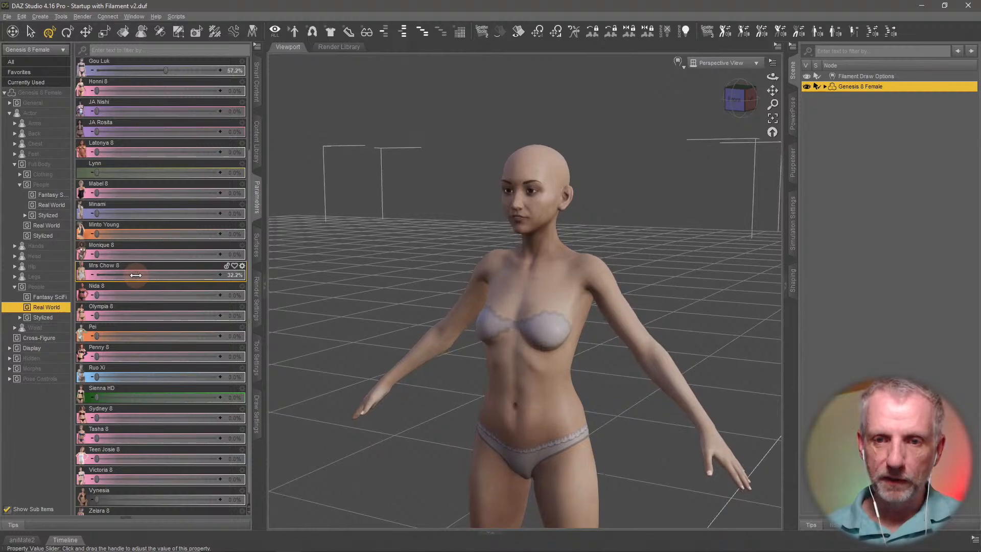
scroll(434, 312, down, 2)
scroll(432, 316, up, 5)
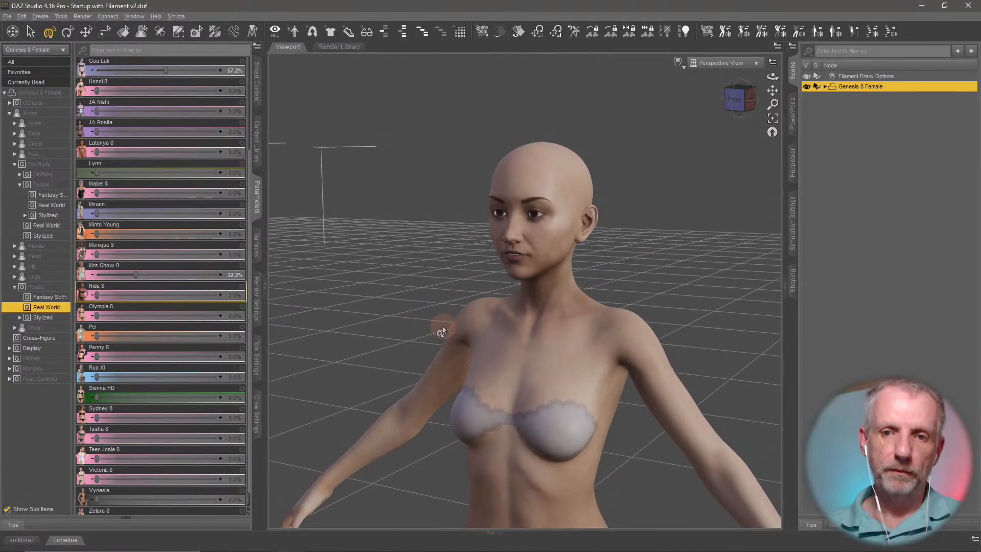
scroll(442, 329, up, 1)
mouse_move(443, 328)
middle_down()
mouse_move(409, 328)
mouse_move(426, 327)
middle_up()
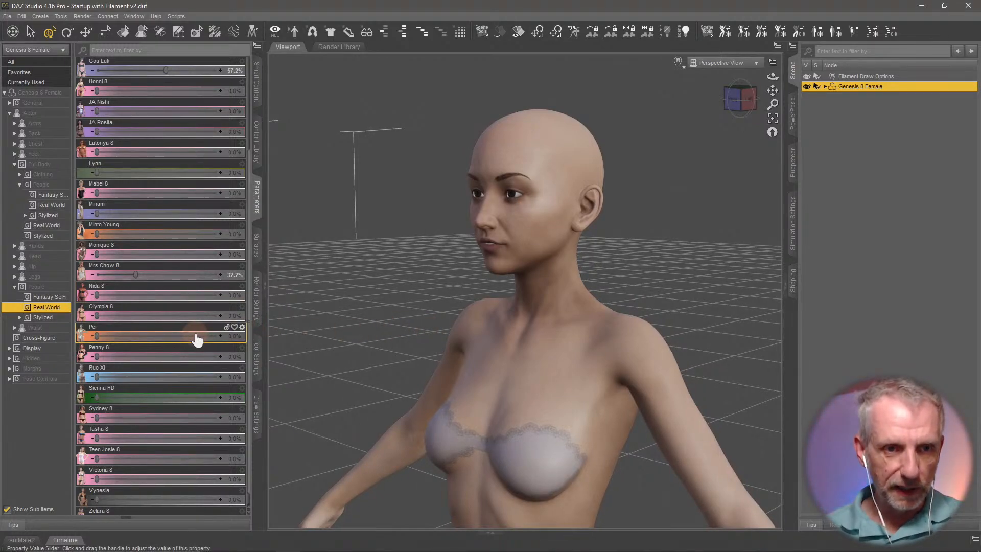
Try the JA Nishi morph at 29.7% and raise it to 58.9% while viewing the figure's face.
scroll(194, 333, down, 1)
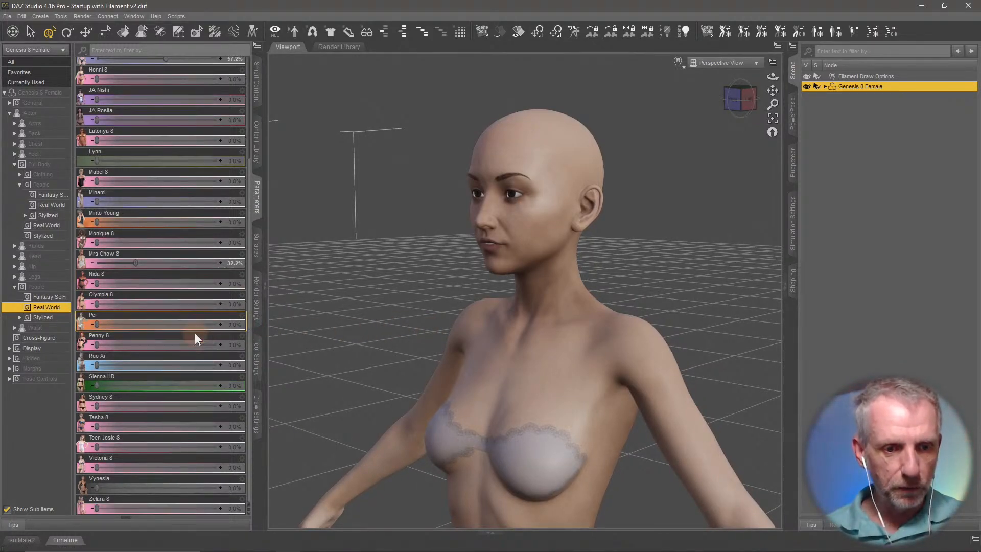
scroll(195, 333, up, 5)
scroll(194, 333, up, 2)
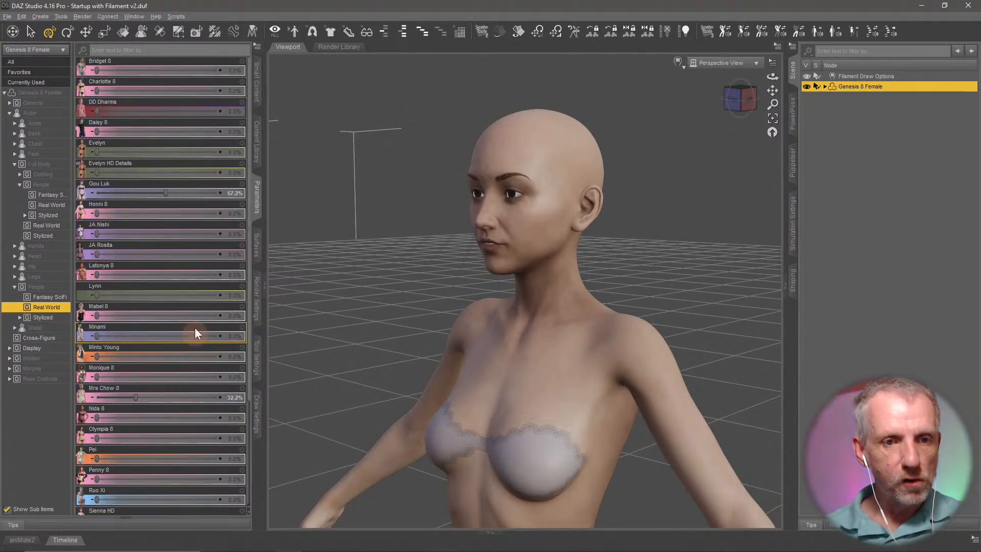
mouse_move(97, 232)
mouse_down()
mouse_move(157, 228)
mouse_move(101, 235)
mouse_move(164, 234)
mouse_move(97, 240)
mouse_move(180, 241)
mouse_move(96, 235)
mouse_up()
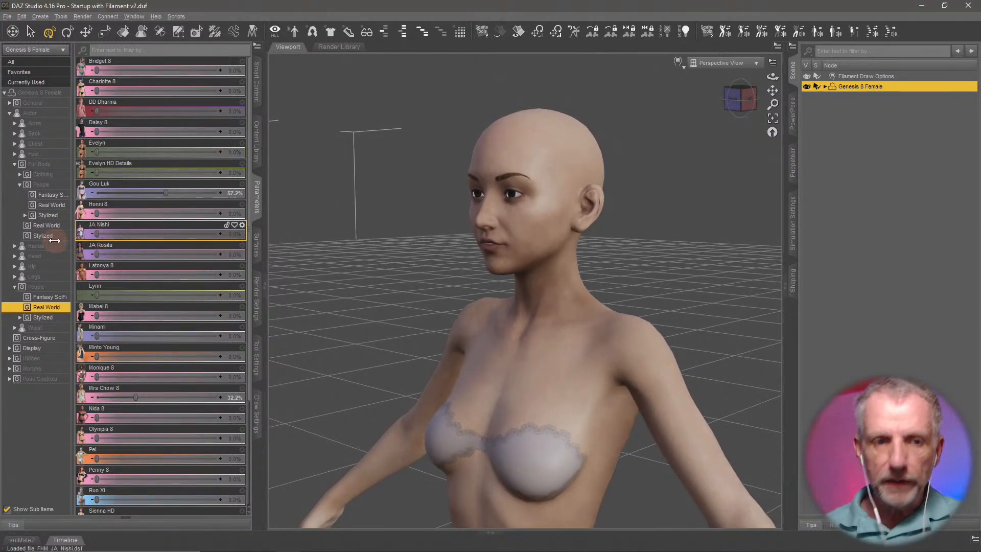
scroll(332, 256, up, 5)
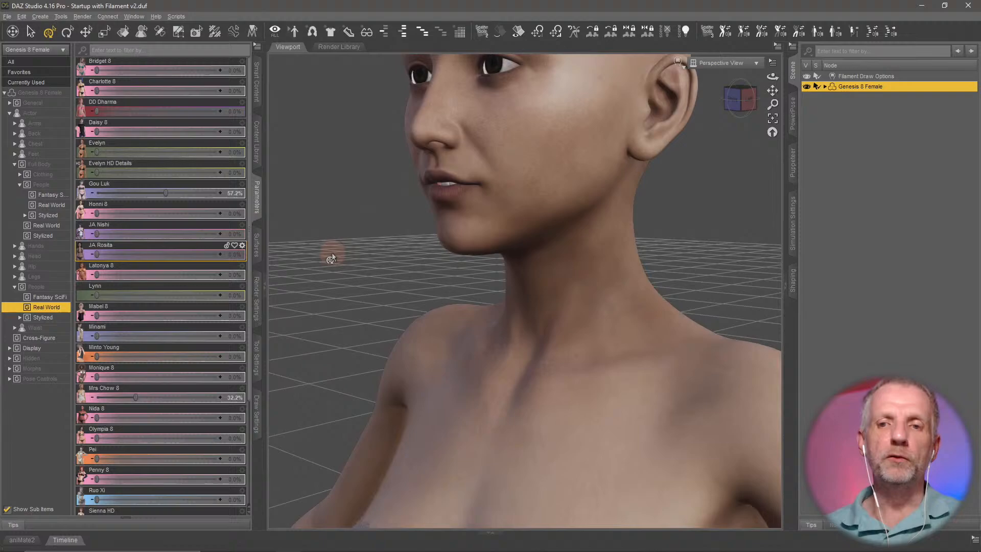
scroll(332, 252, down, 5)
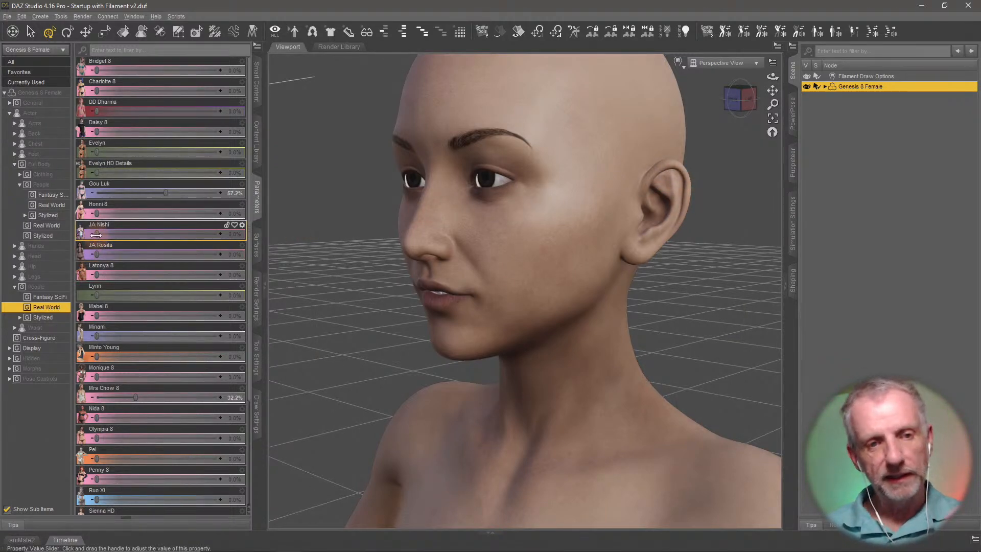
drag(105, 236, 135, 236)
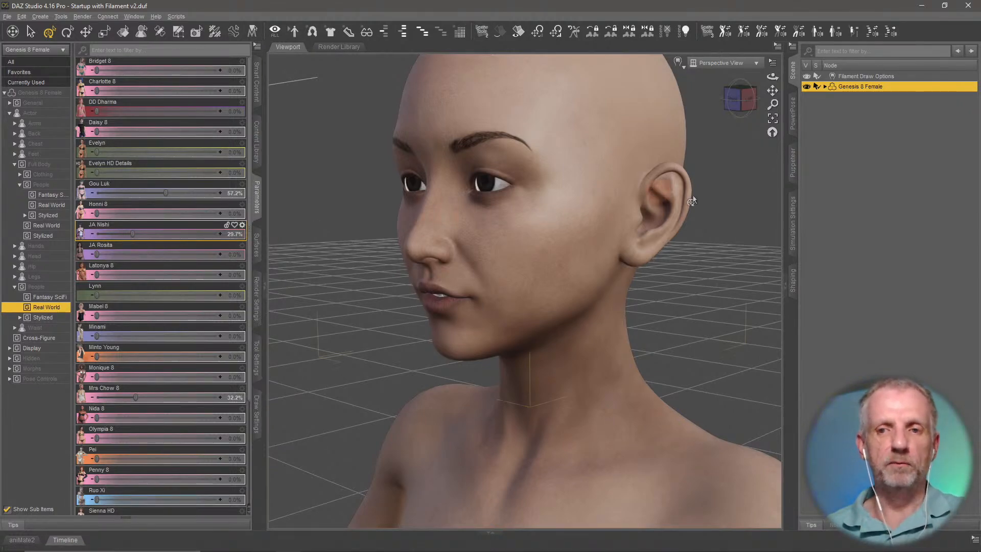
mouse_move(529, 240)
middle_down()
mouse_move(536, 231)
mouse_move(517, 238)
mouse_move(532, 241)
middle_up()
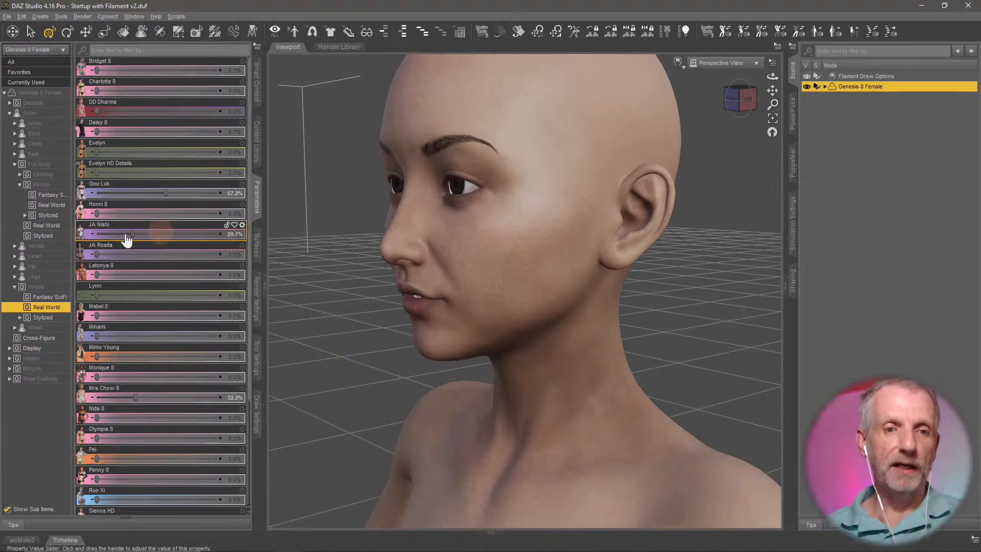
drag(131, 233, 167, 233)
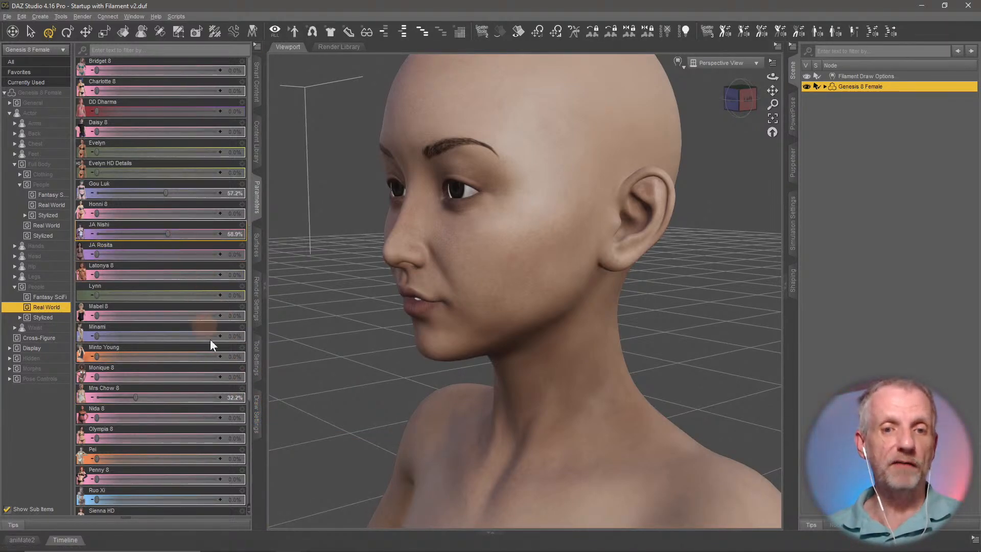
click(256, 411)
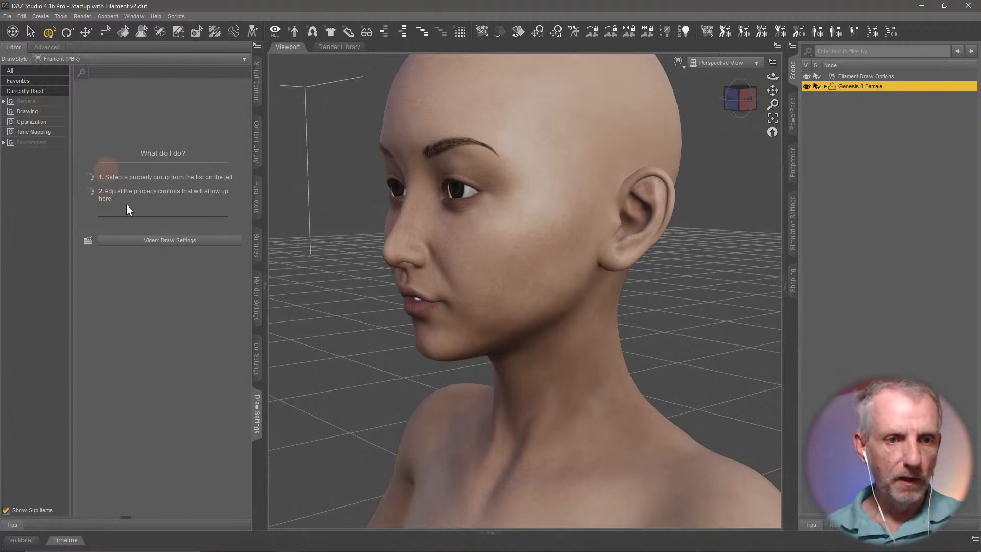
click(256, 360)
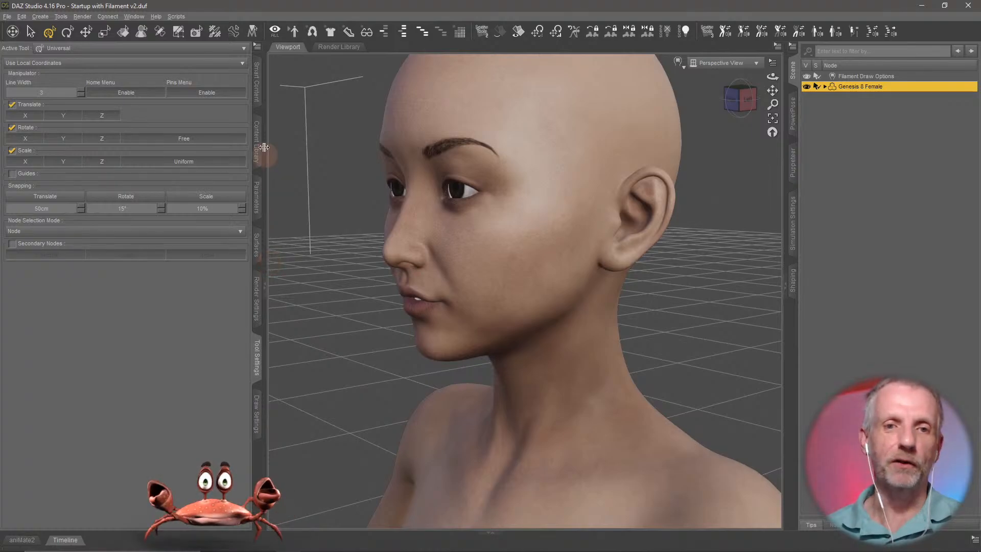
click(256, 89)
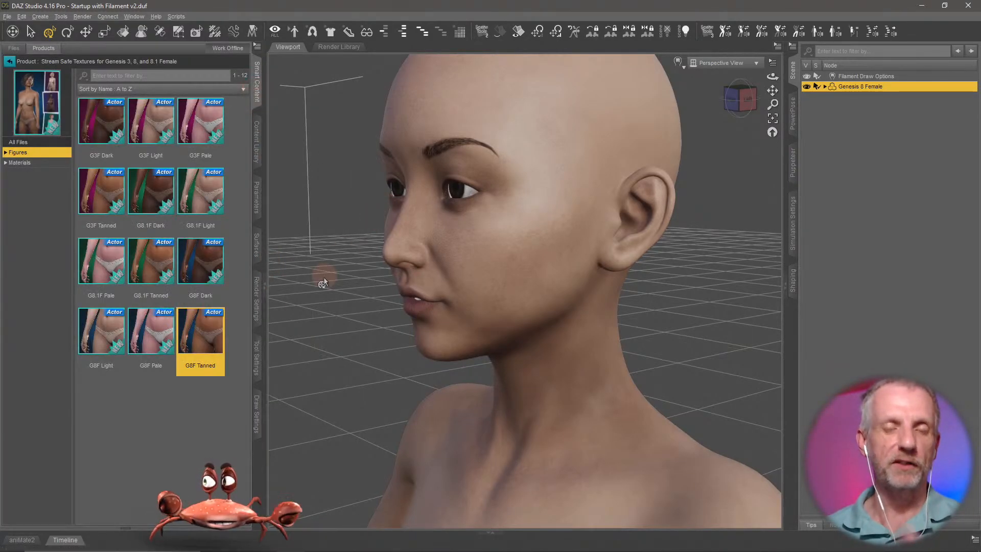
click(257, 196)
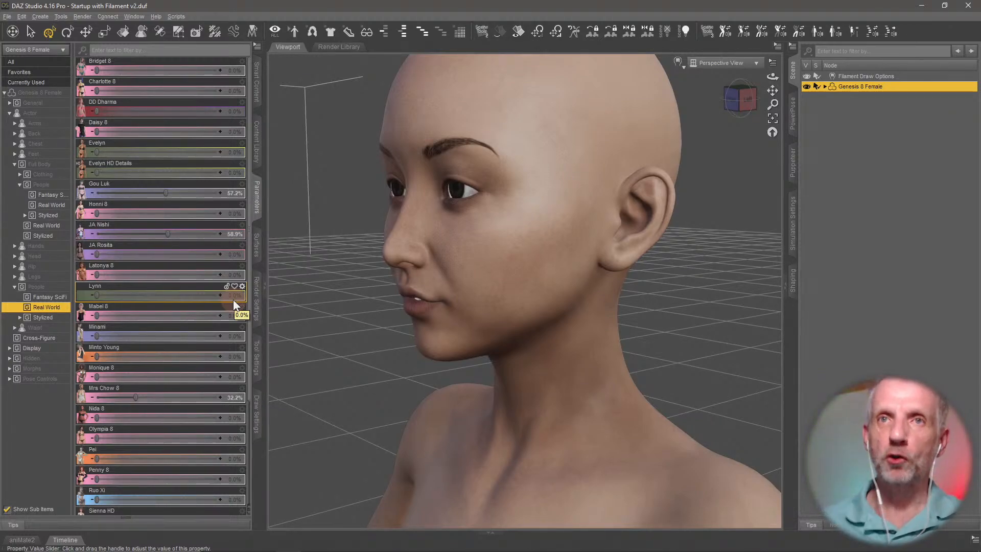
Return the JA Nishi morph to 0% and set JA Rosita to 51.7% instead.
alt+drag(373, 332, 322, 340)
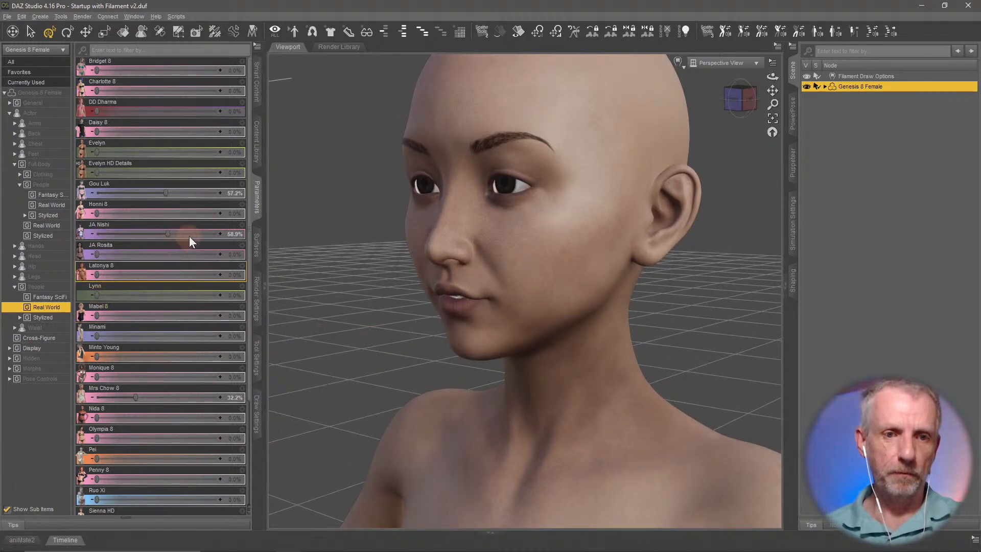
drag(169, 233, 92, 234)
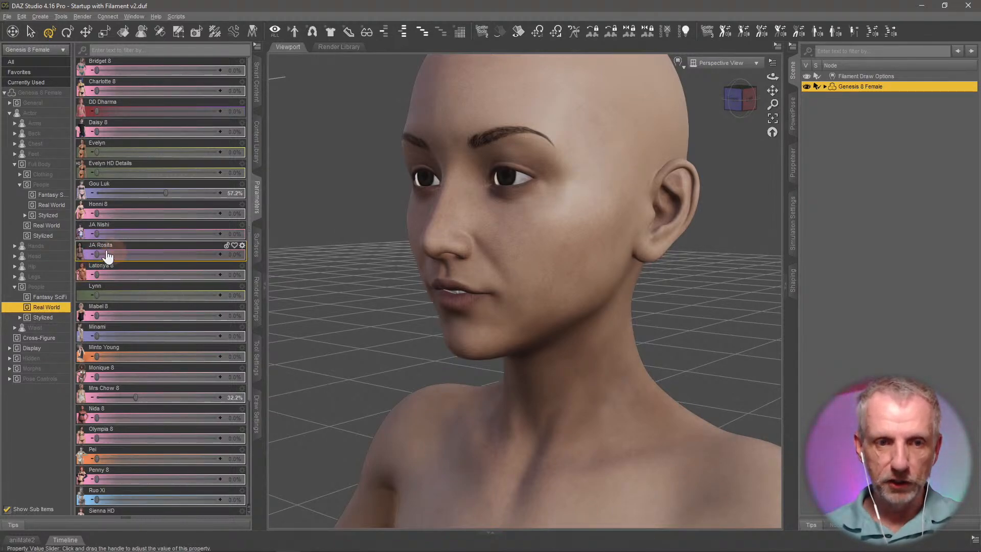
drag(111, 253, 163, 262)
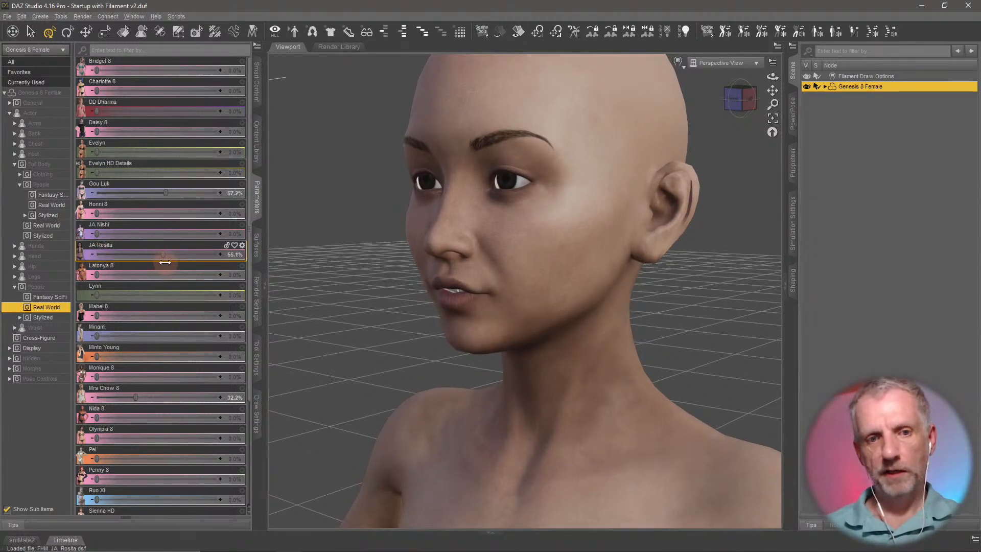
drag(389, 377, 396, 358)
Set the Gou Luk morph to 51.7% while viewing most of the figure's body.
scroll(396, 357, down, 10)
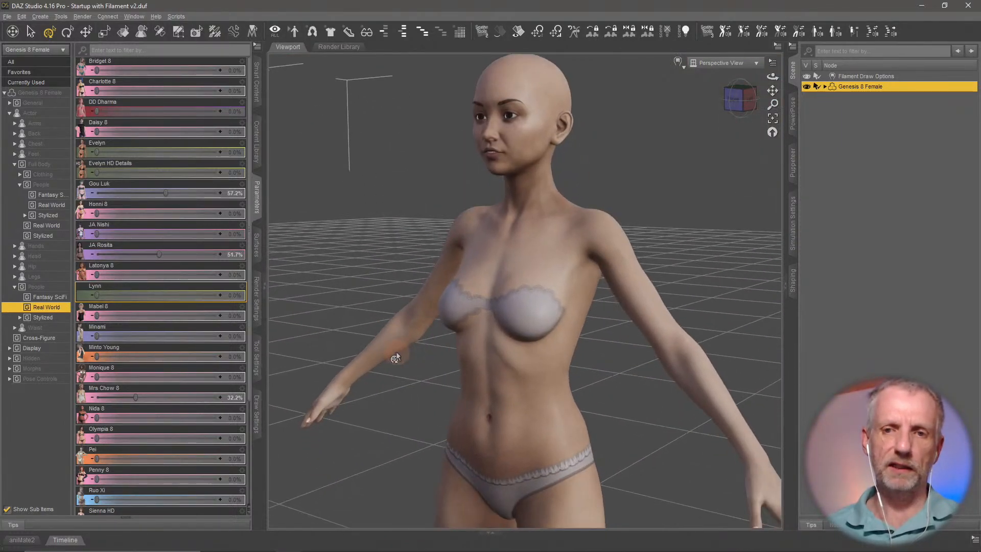
scroll(397, 353, down, 3)
drag(396, 352, 339, 352)
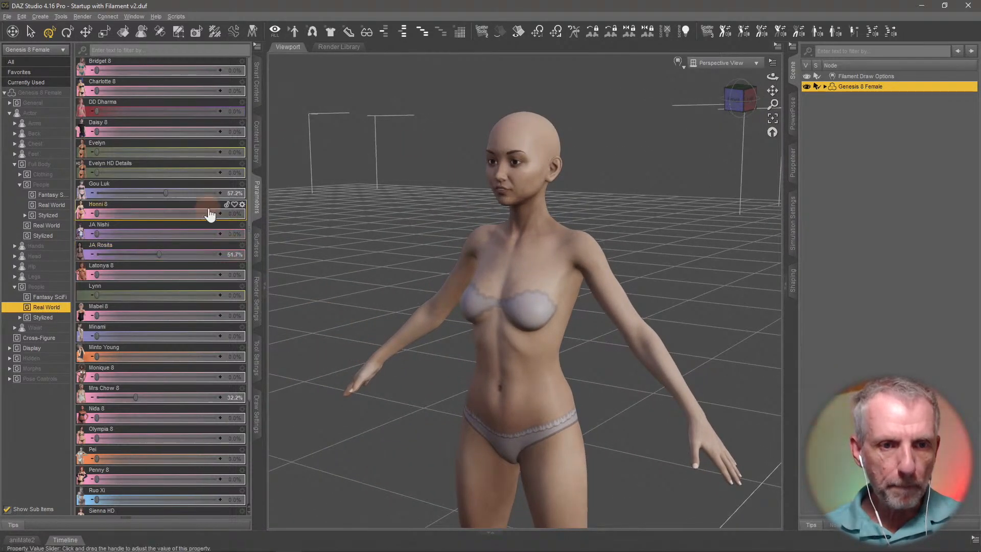
mouse_move(165, 194)
mouse_down()
mouse_move(203, 192)
mouse_move(159, 203)
mouse_up()
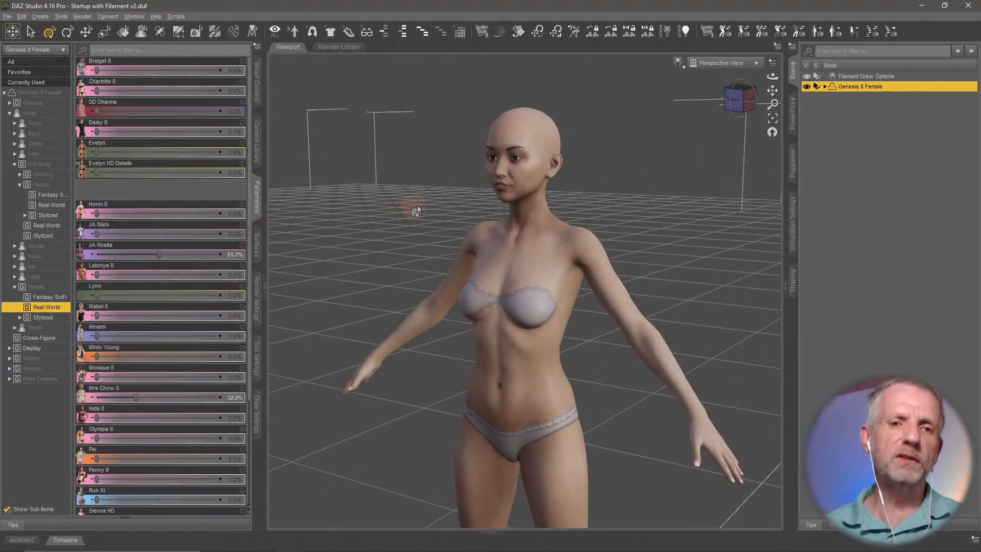
Examine the blended Real World character's face from close up and the whole figure from a distance.
scroll(416, 210, down, 2)
scroll(417, 209, up, 6)
middle_drag(417, 207, 419, 199)
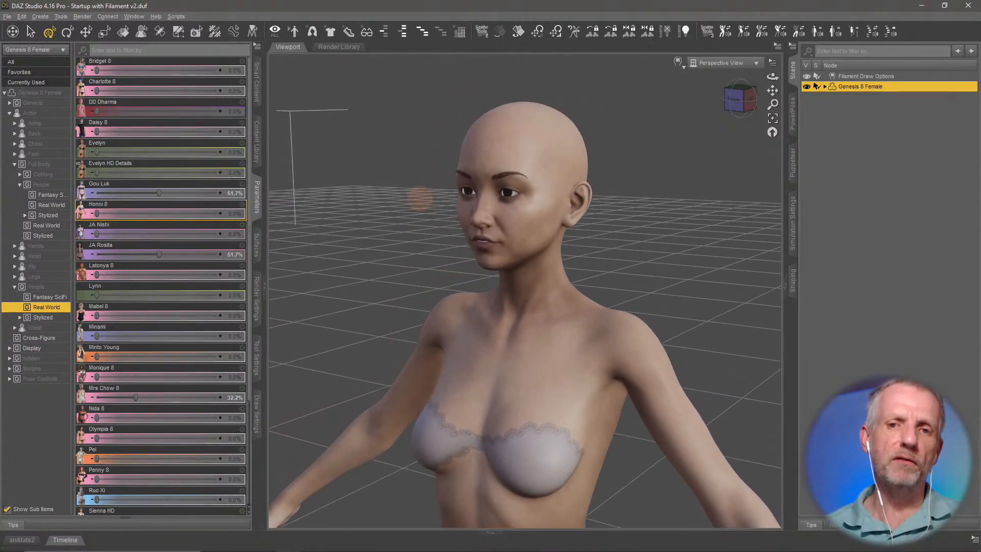
scroll(419, 199, up, 3)
right_drag(404, 199, 396, 200)
scroll(184, 256, down, 3)
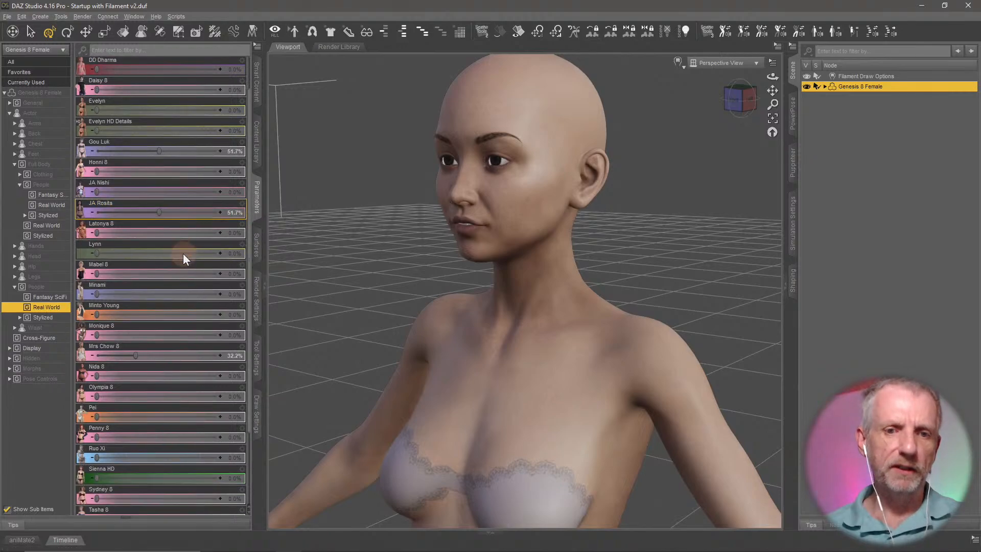
scroll(183, 260, down, 1)
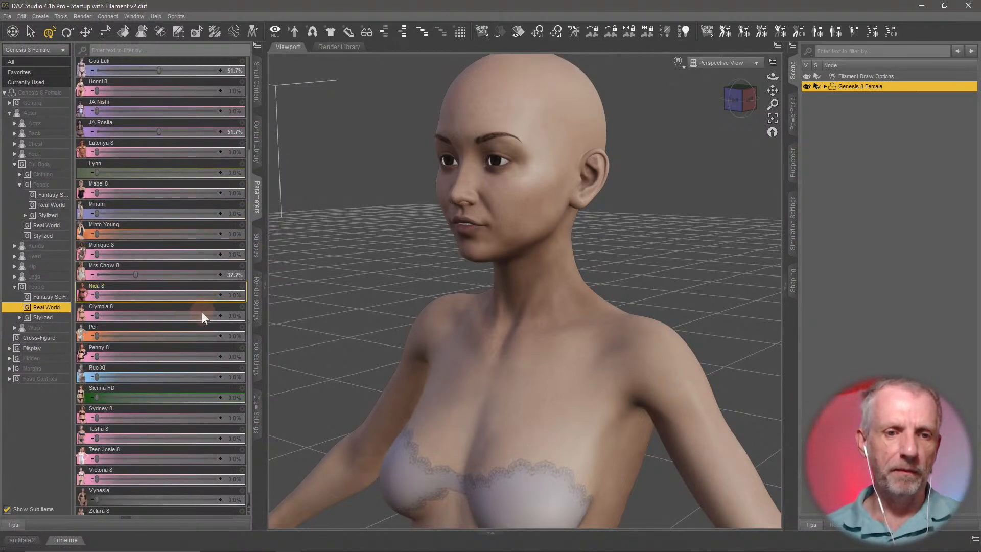
mouse_move(364, 309)
right_down()
mouse_move(350, 307)
mouse_move(370, 307)
right_up()
mouse_move(371, 307)
middle_down()
mouse_move(350, 287)
mouse_move(356, 304)
middle_up()
scroll(362, 306, down, 5)
scroll(356, 305, down, 2)
right_drag(357, 309, 402, 291)
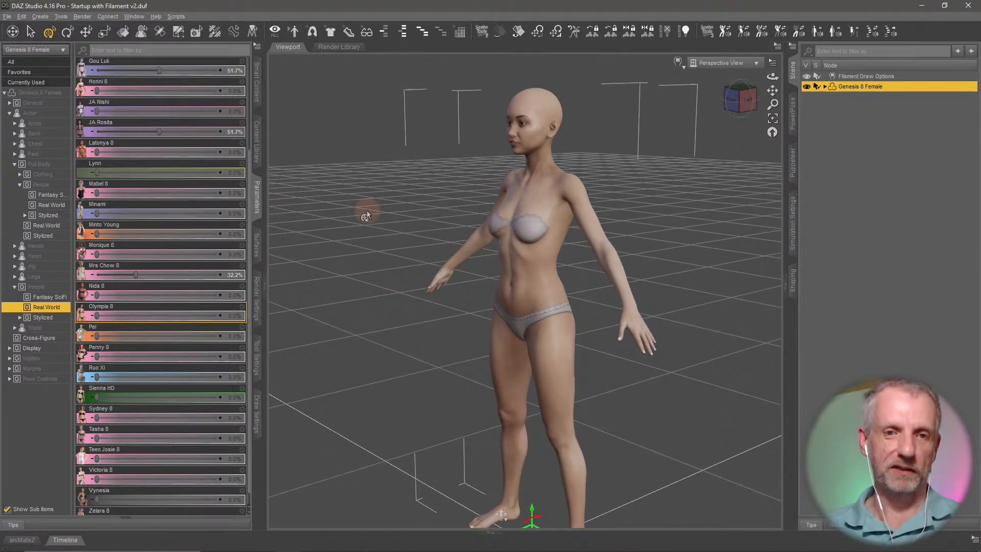
Create a new folder named DAZ Stream on the Windows desktop.
click(914, 5)
right_click(266, 106)
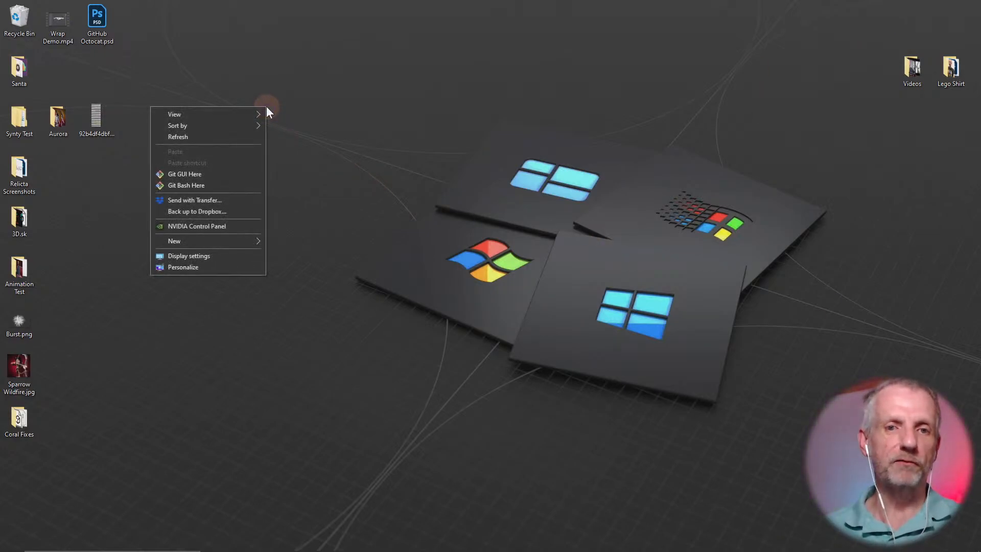
mouse_move(224, 241)
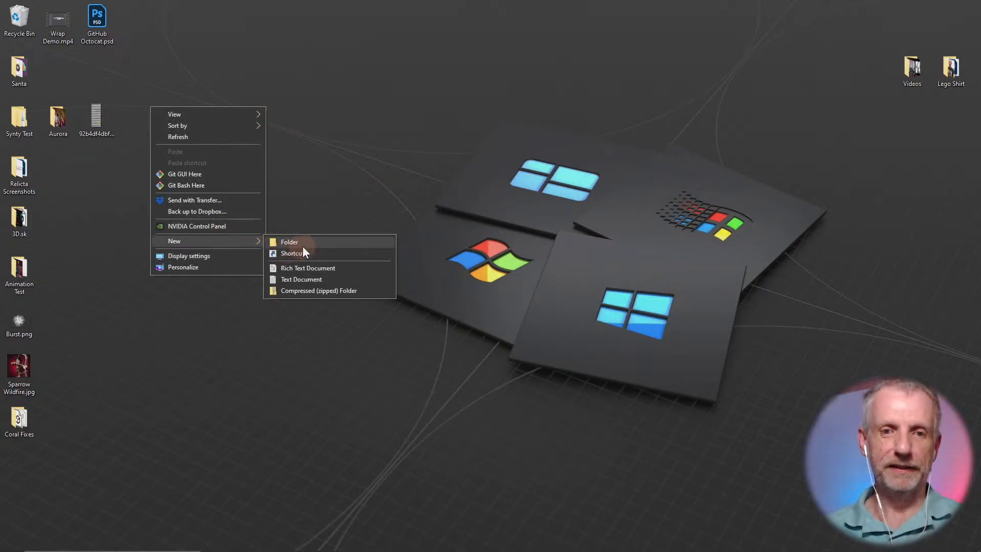
click(302, 246)
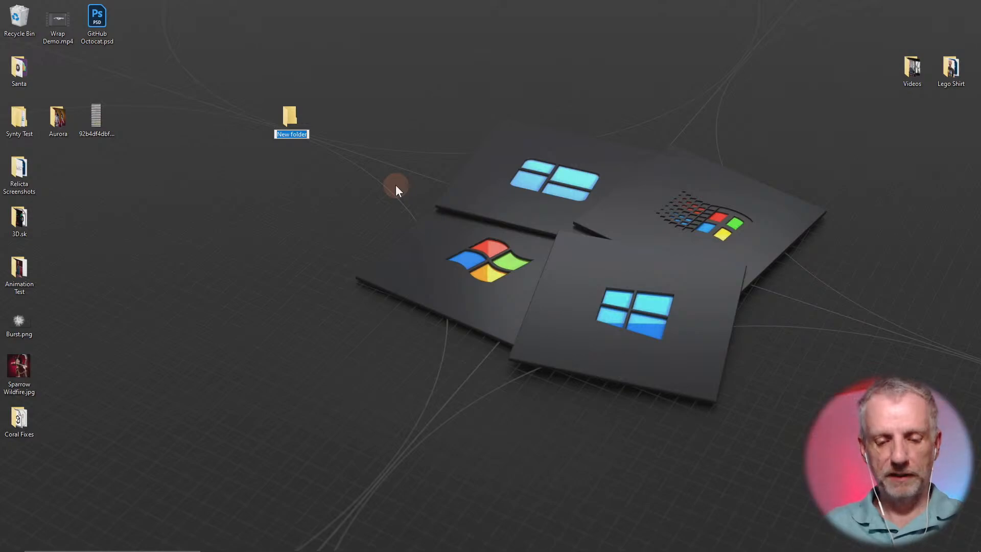
text(DAZ Stu)
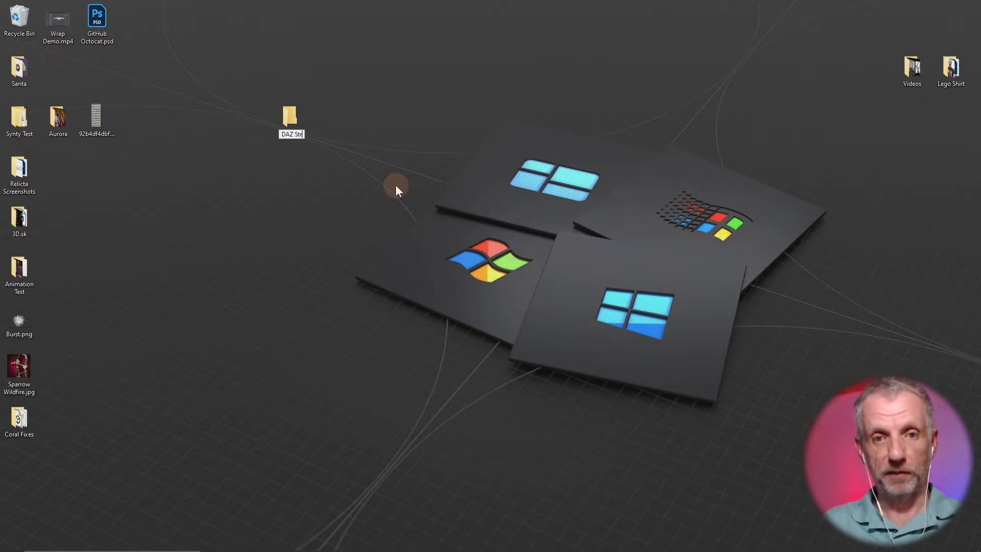
text(eam)
click(395, 184)
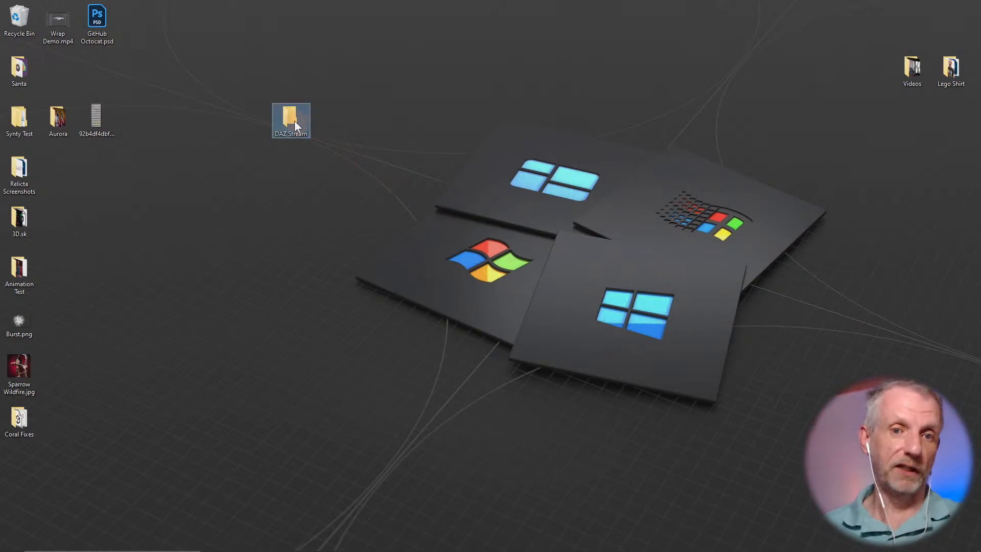
Switch back to DAZ Studio and open the Content Directory Manager for the Content Library.
key(alt+Tab)
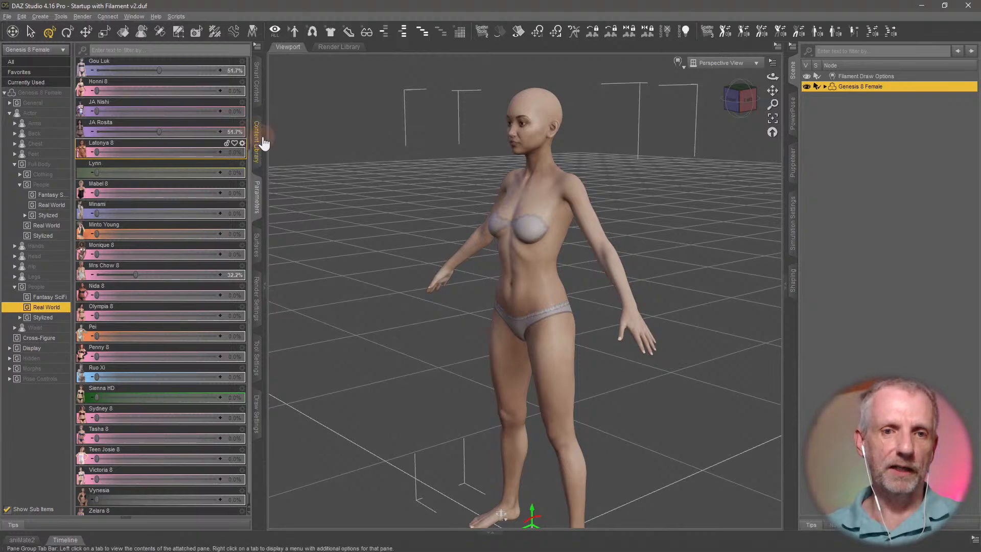
click(261, 141)
click(257, 46)
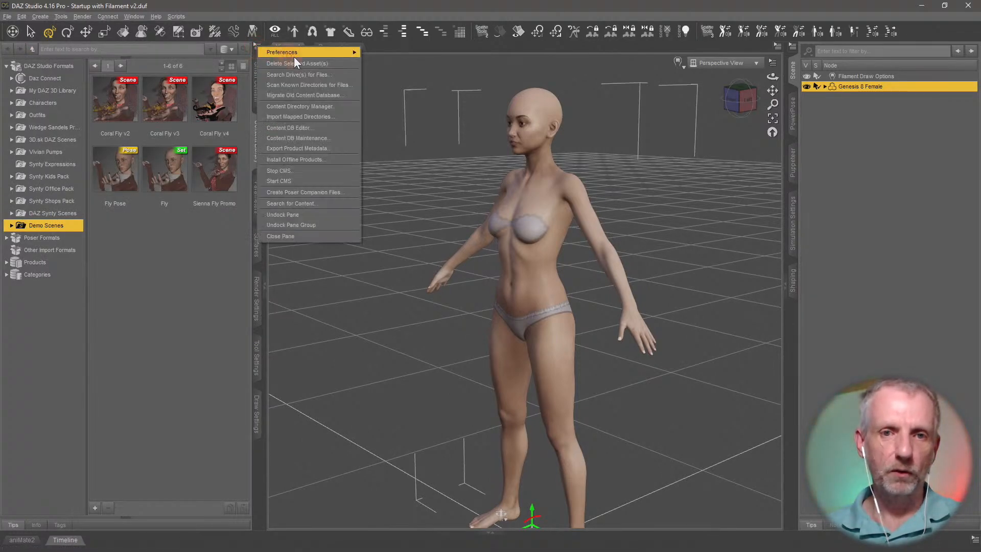
mouse_move(300, 55)
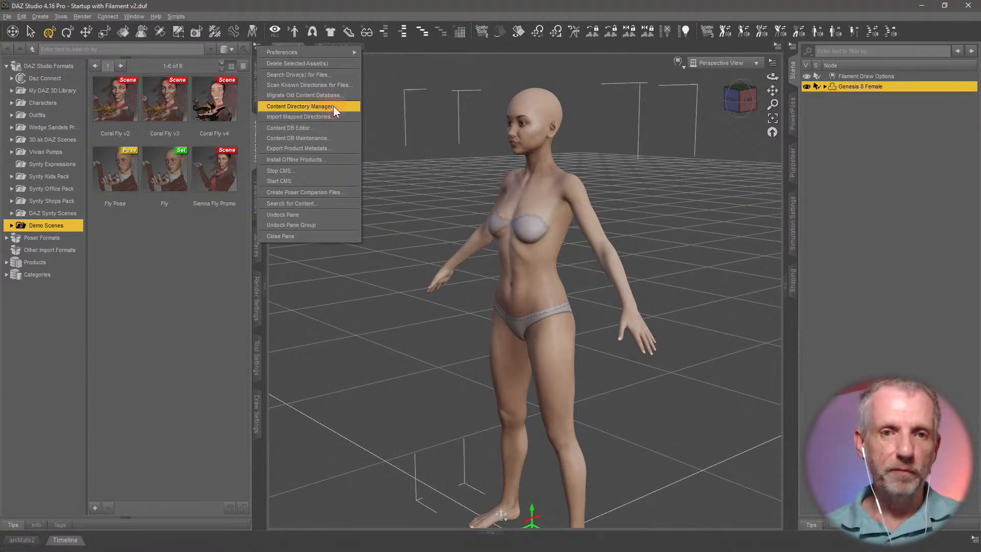
click(216, 234)
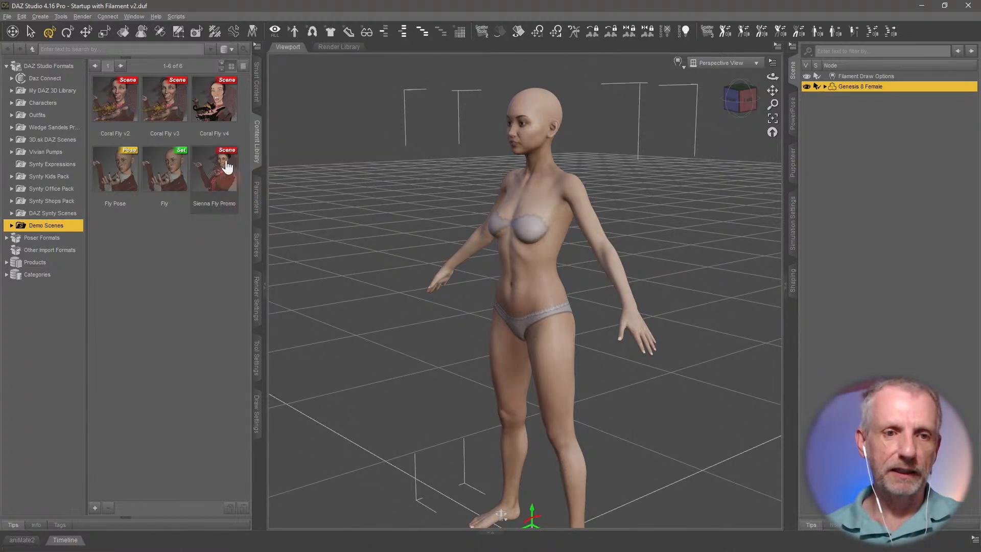
click(257, 48)
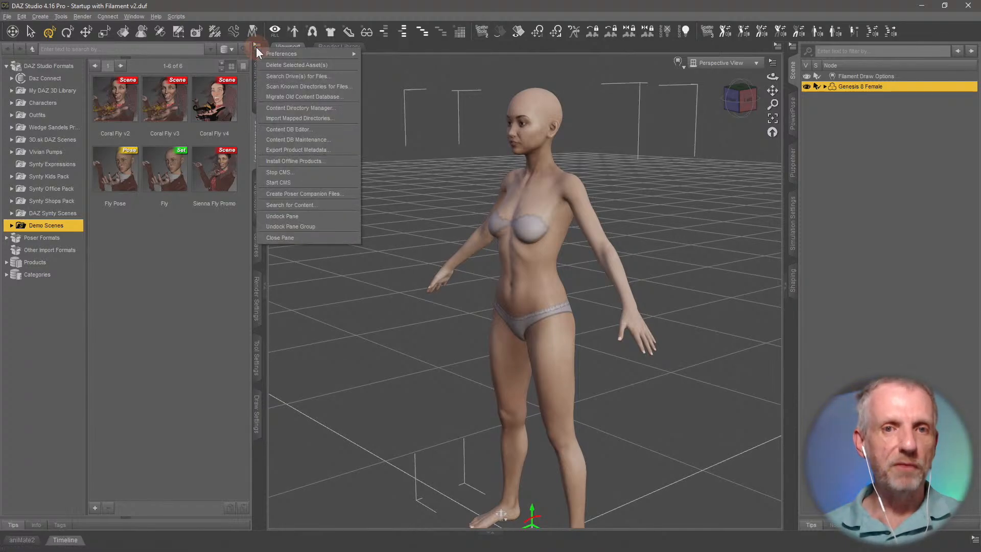
click(312, 110)
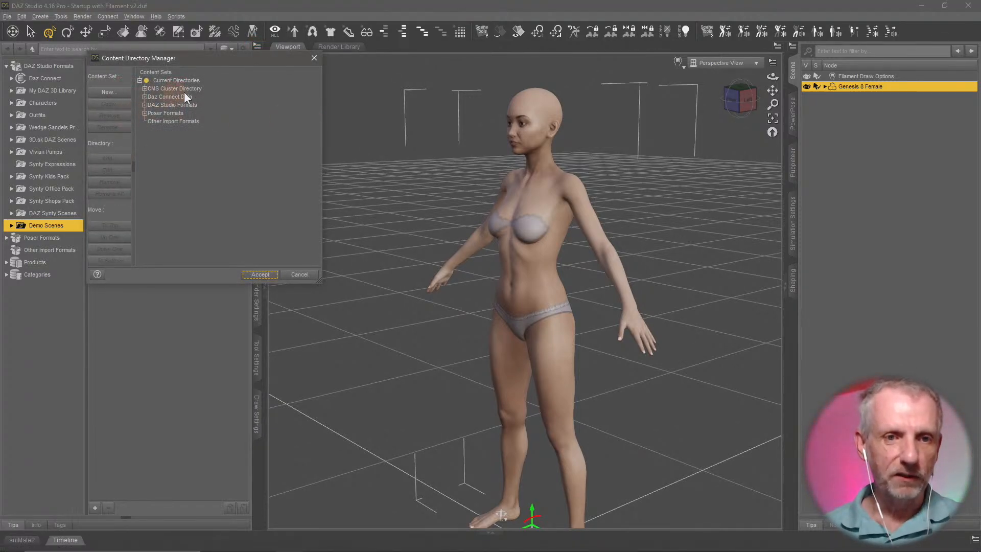
Add the desktop folder DAZ Stream to the DAZ Studio Formats directories, accept, and open it in the Content Library.
double_click(176, 104)
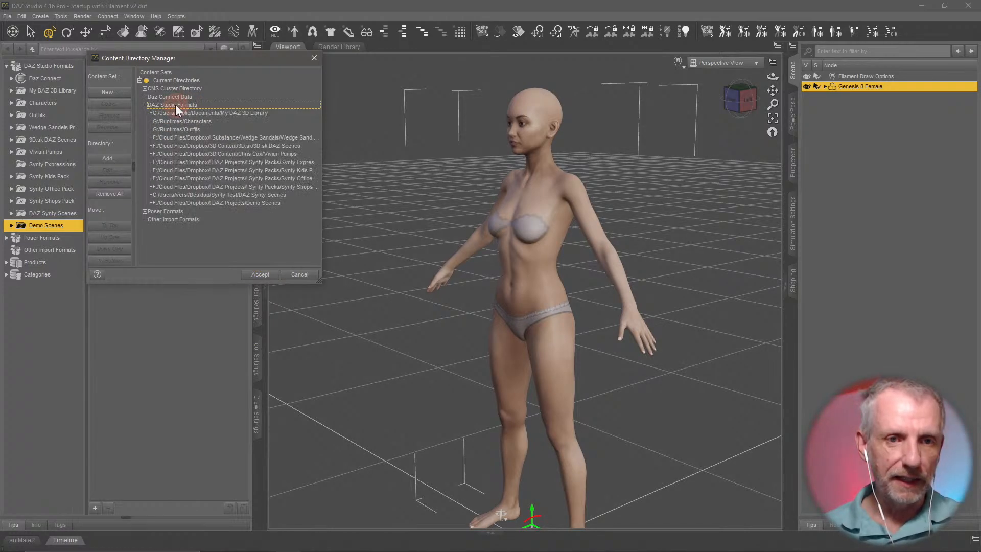
click(106, 160)
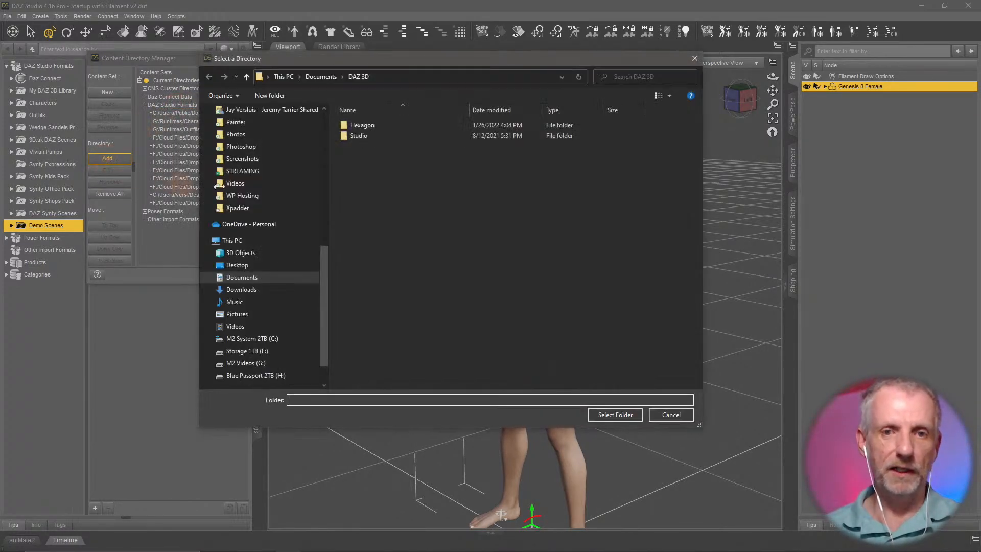
click(246, 267)
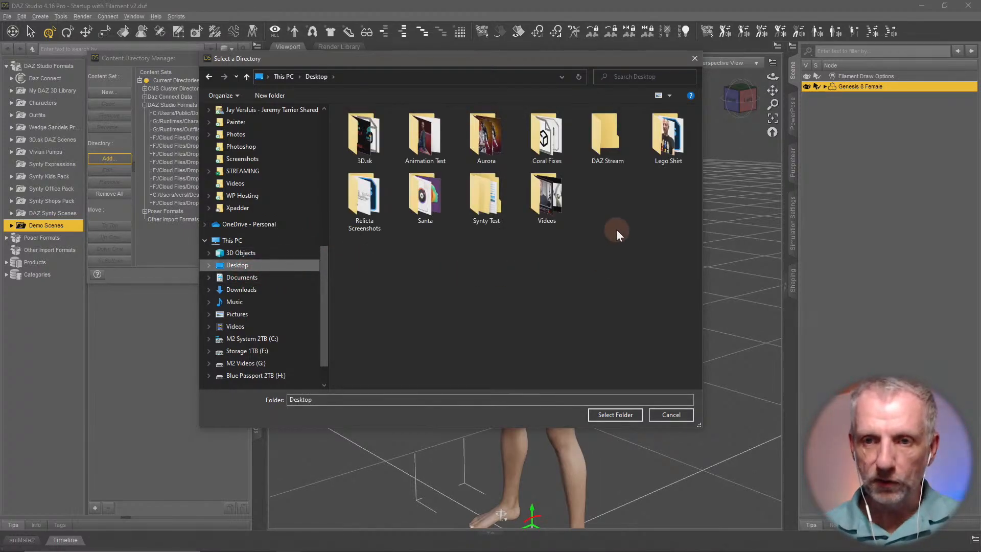
double_click(606, 137)
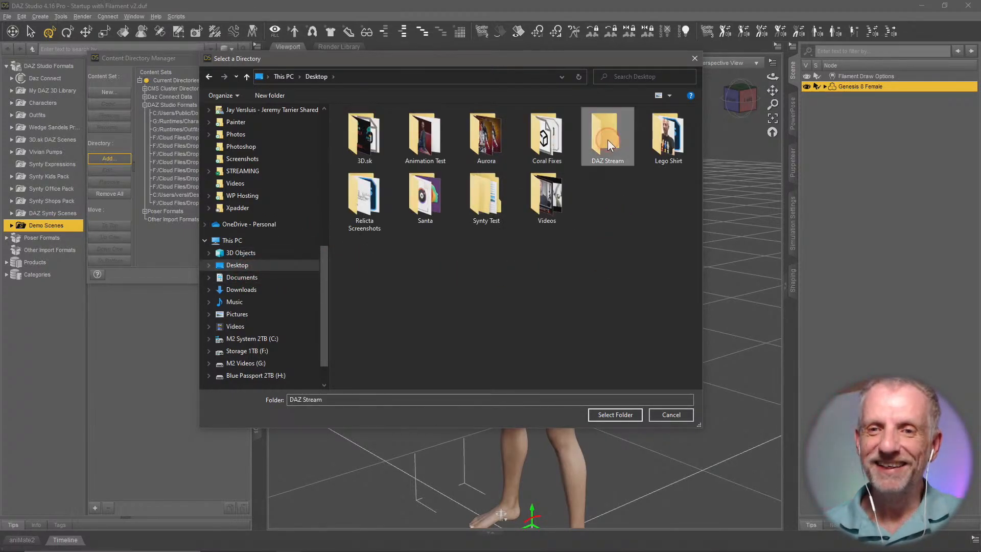
click(615, 415)
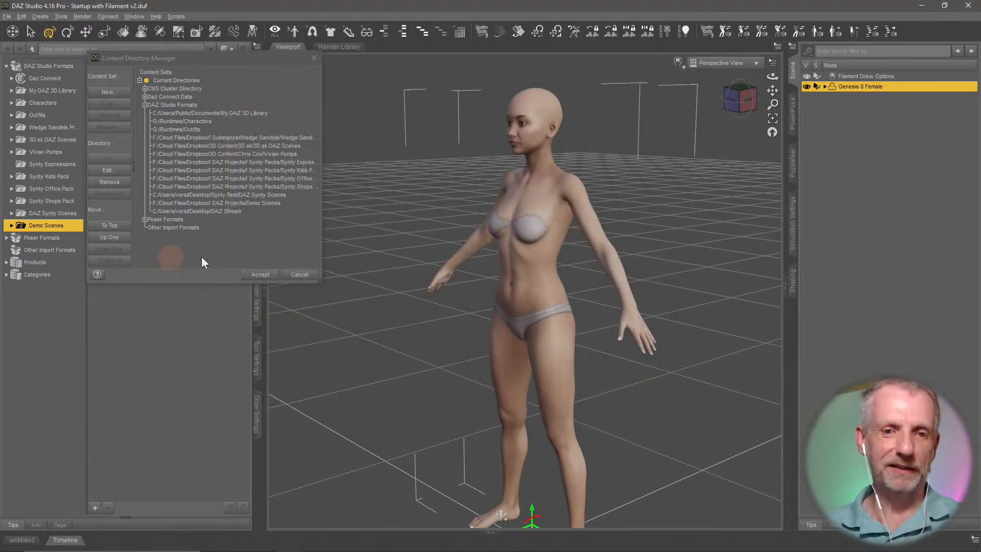
click(261, 275)
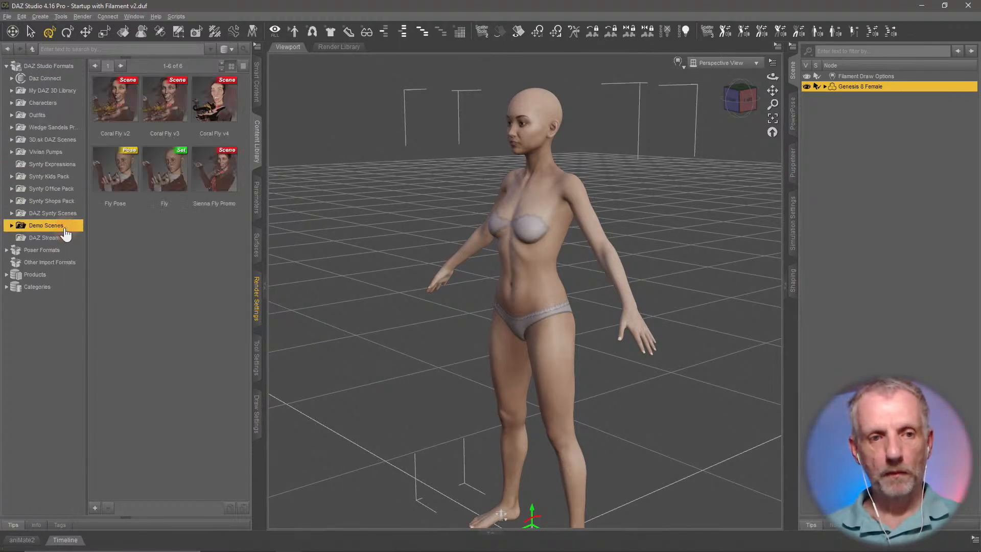
click(47, 238)
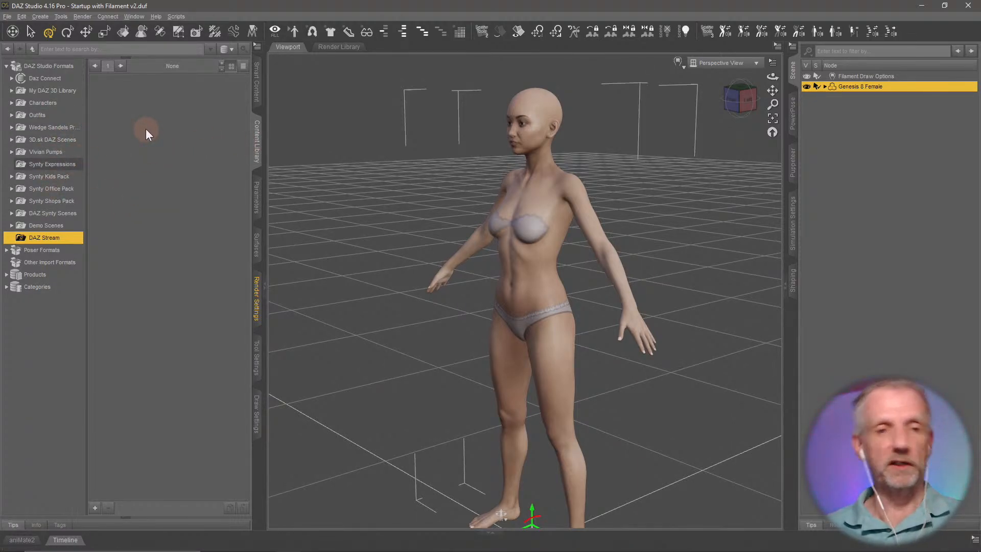
click(95, 507)
click(180, 262)
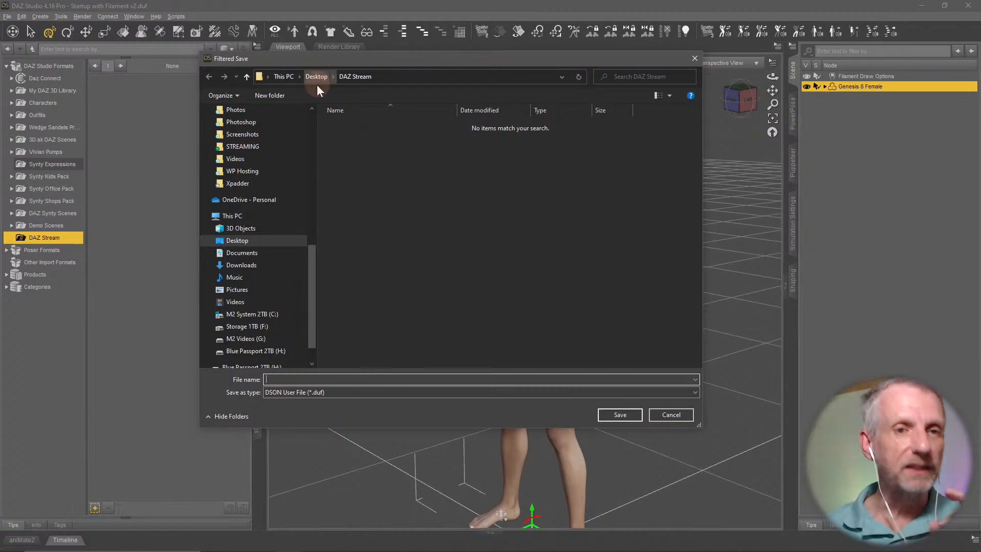
click(671, 415)
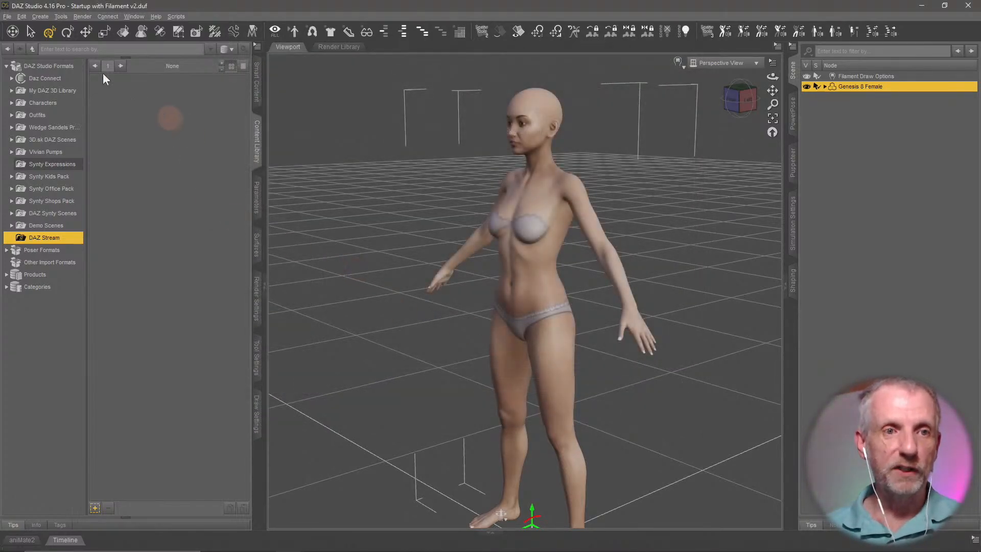
click(7, 16)
mouse_move(46, 53)
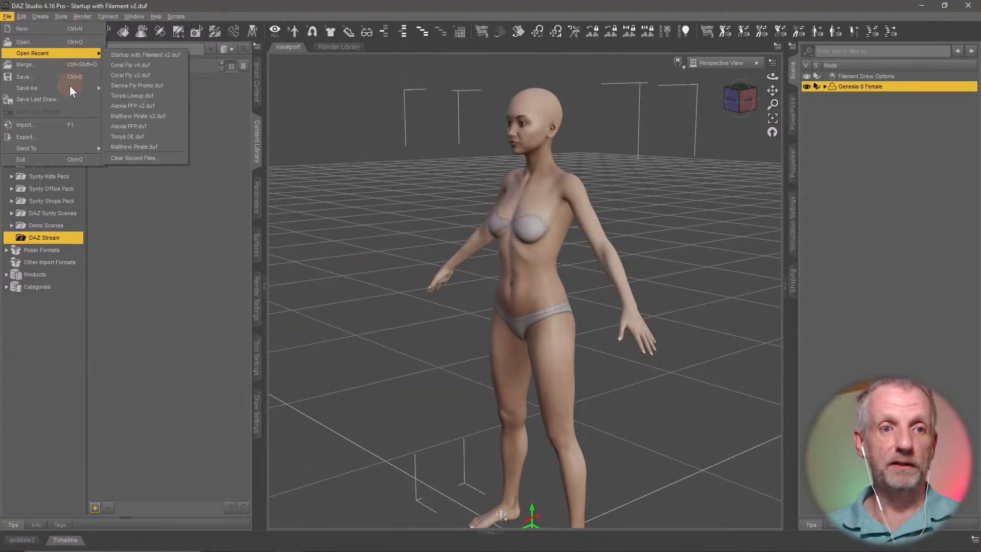
mouse_move(69, 86)
click(142, 94)
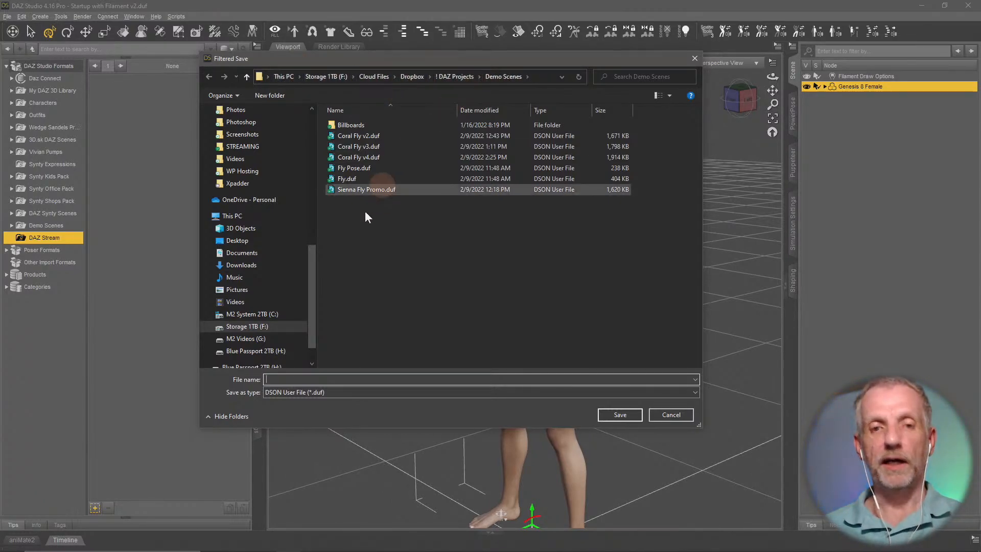
click(258, 241)
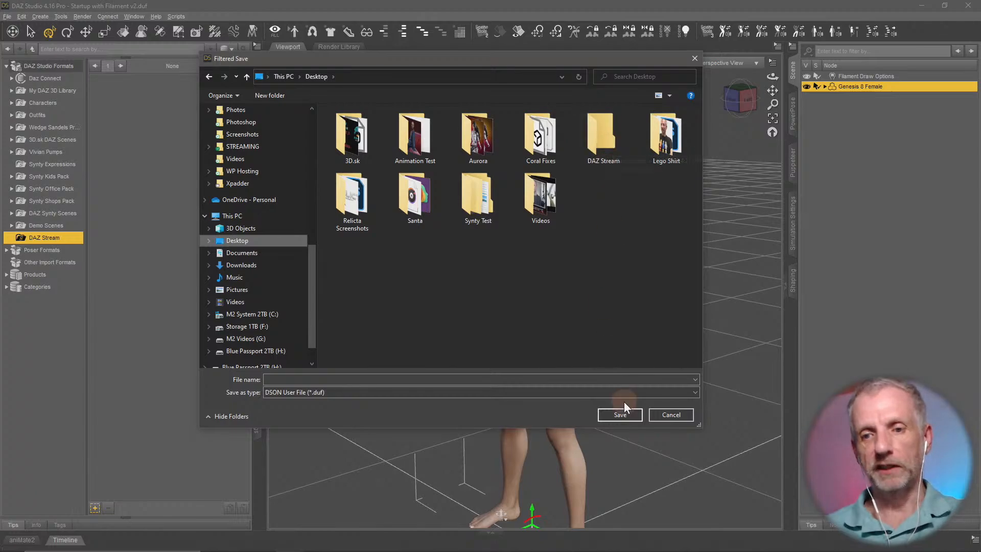
click(671, 414)
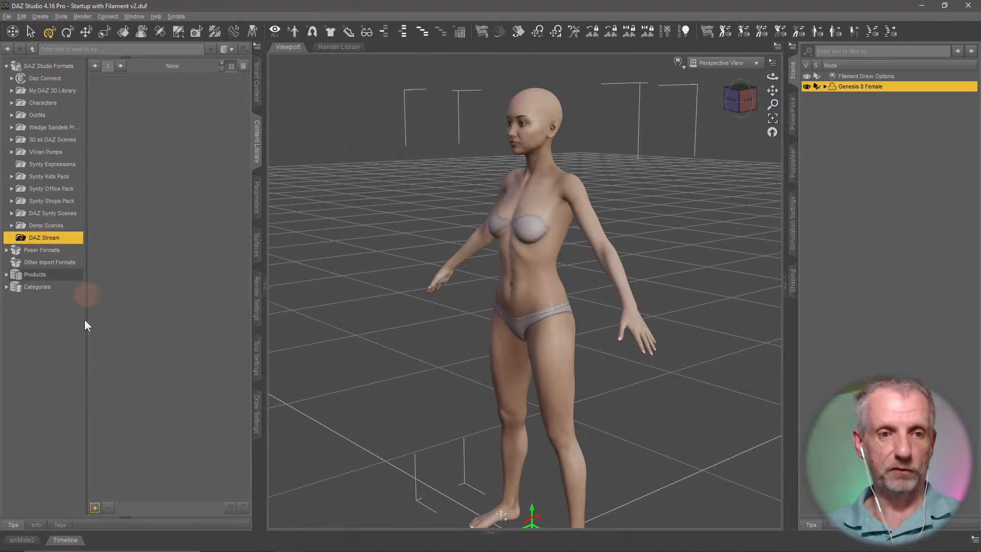
Save the scene as Stream Lady v1 in the DAZ Stream library folder.
click(98, 508)
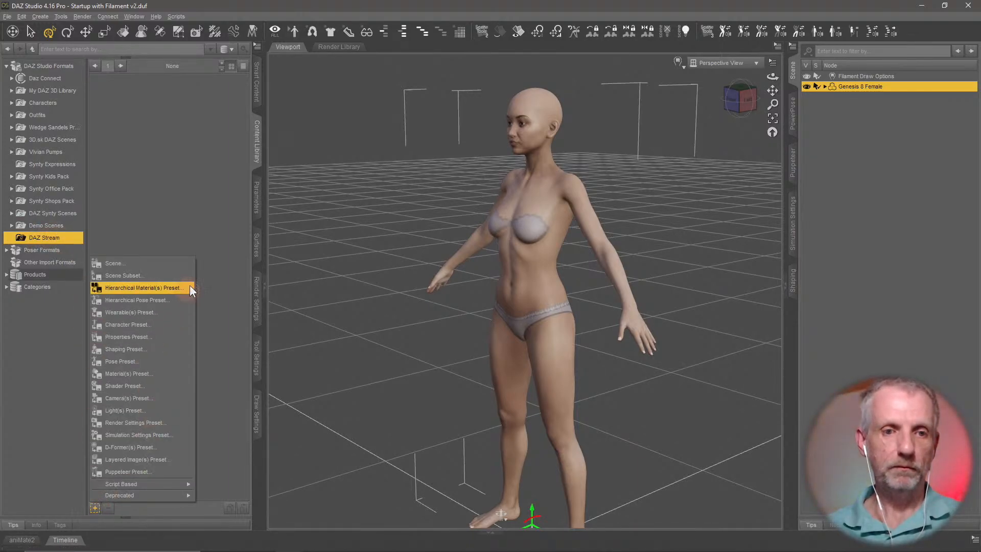
click(190, 264)
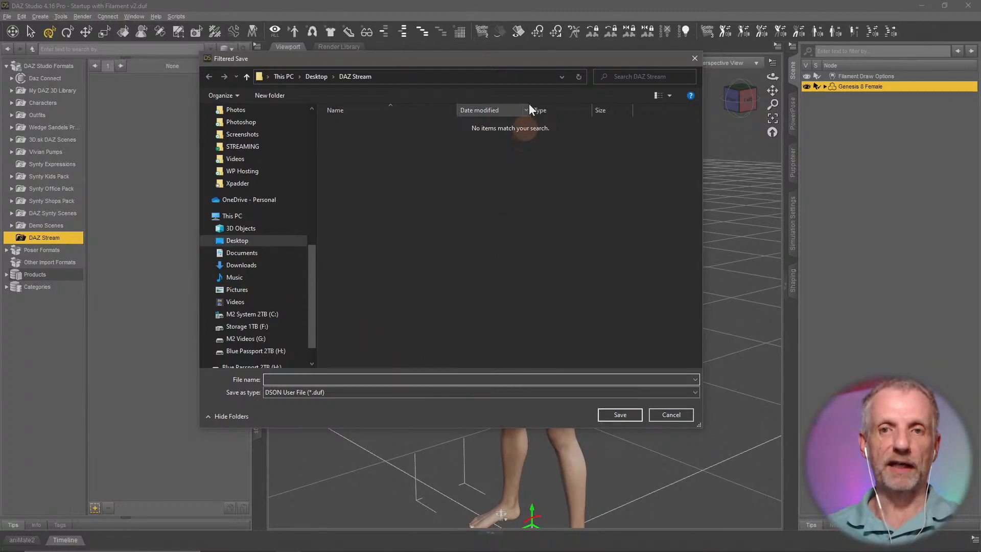
drag(536, 62, 449, 85)
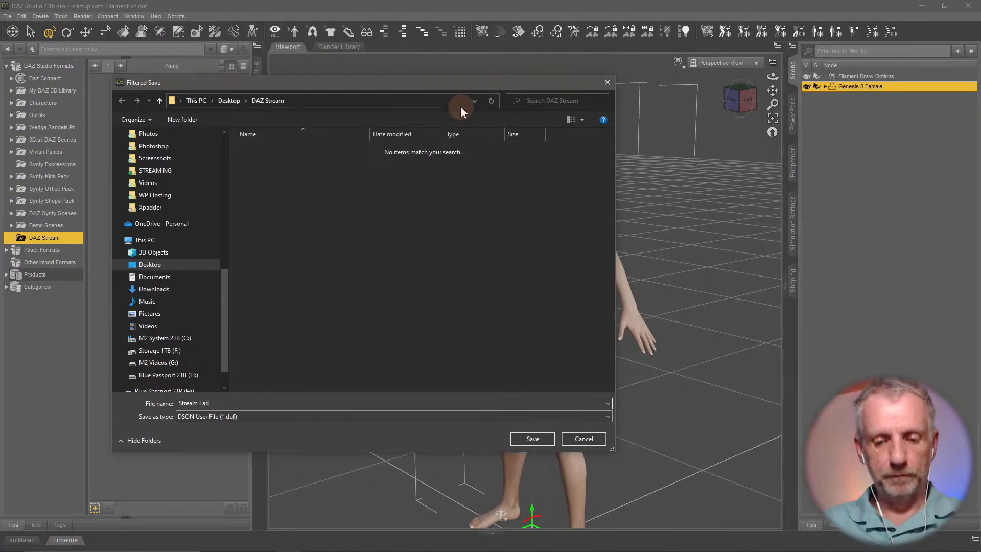
text(v1)
key(Return)
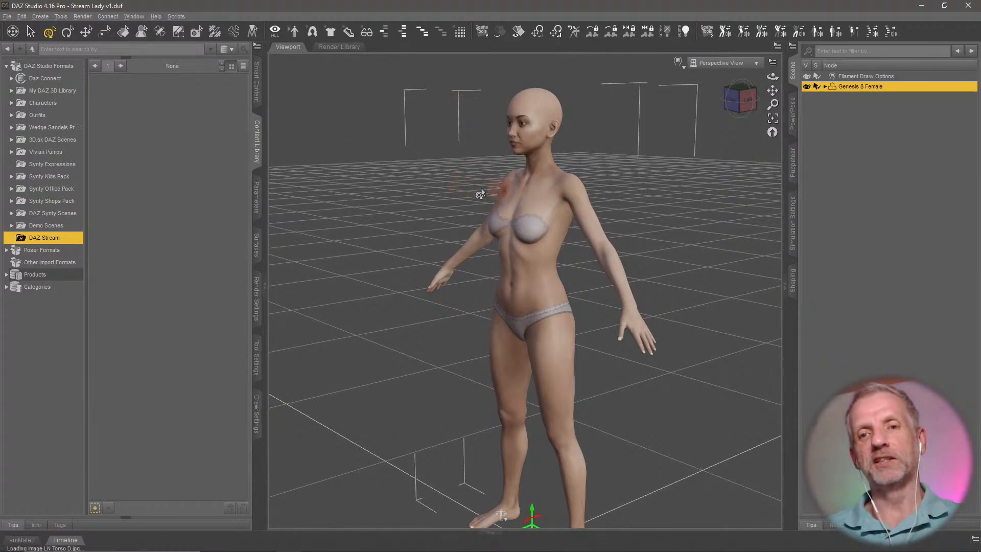
Leave the texture product in Smart Content and list the Wardrobe products for the selected Genesis 8 Female.
mouse_move(434, 280)
middle_down()
mouse_move(466, 276)
mouse_move(452, 276)
middle_up()
click(257, 90)
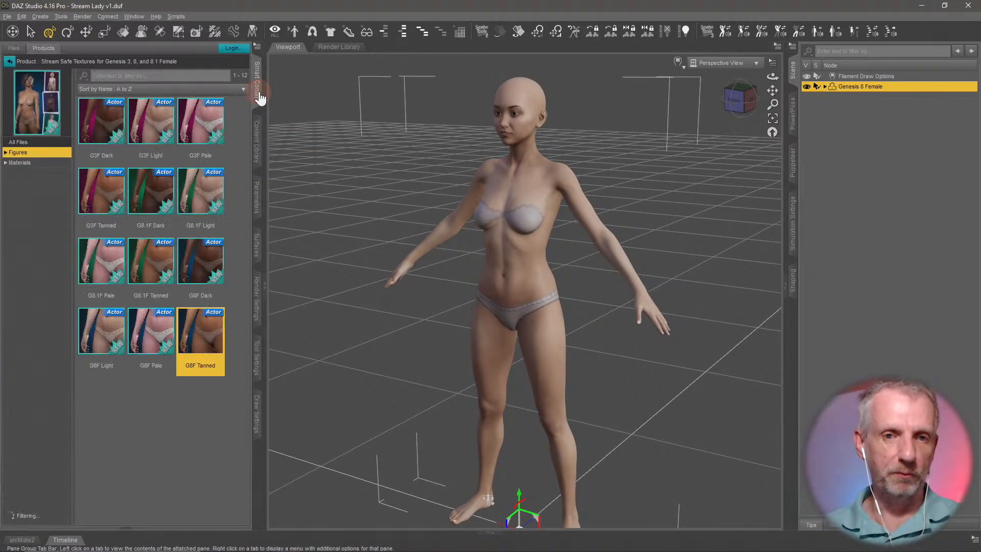
click(11, 61)
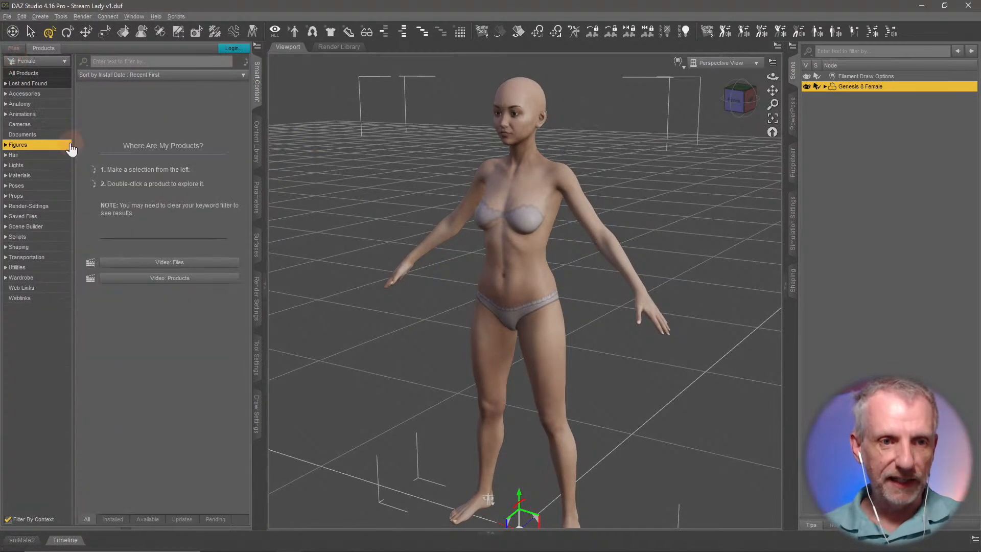
click(51, 281)
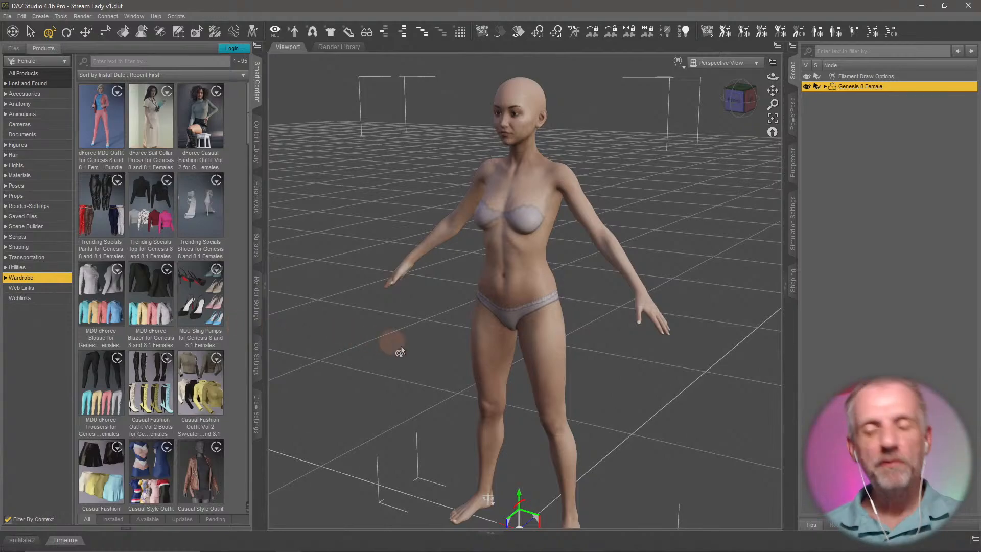
Load the Trending Socials Pants onto the Genesis 8 Female figure and view them up close.
scroll(400, 337, up, 3)
scroll(401, 336, down, 6)
scroll(401, 334, up, 2)
middle_drag(401, 334, 406, 358)
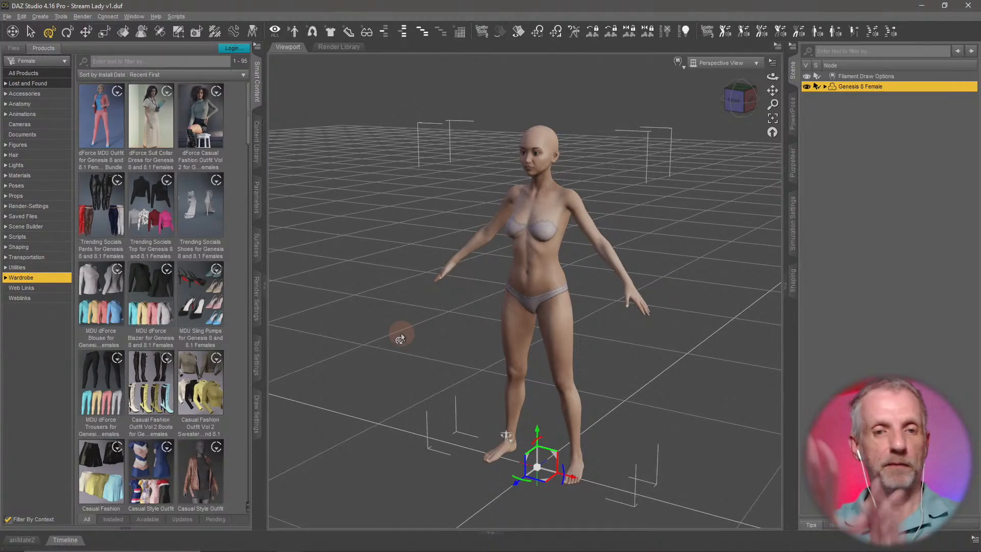
click(102, 210)
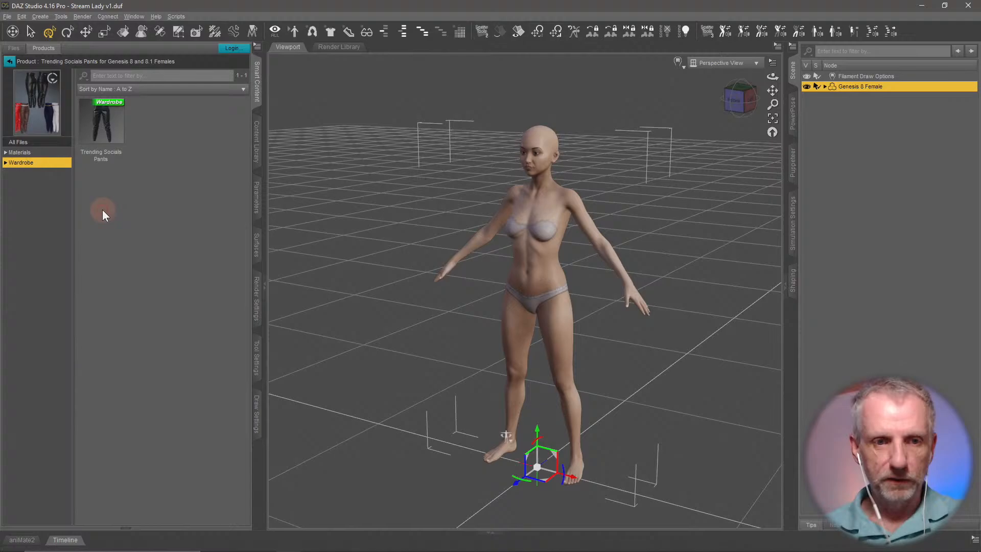
double_click(100, 129)
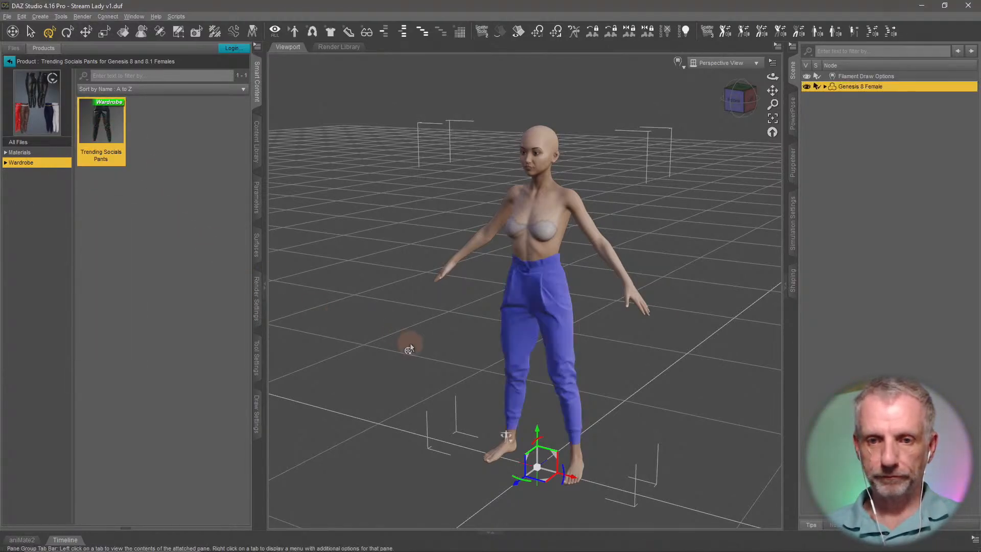
scroll(555, 386, up, 5)
middle_drag(564, 393, 571, 375)
scroll(560, 379, up, 2)
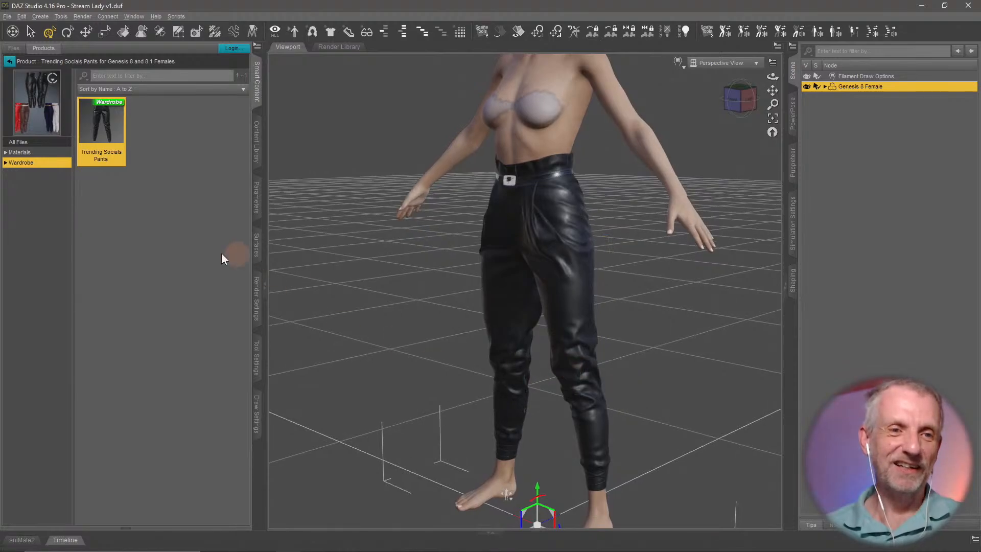
Try the red Trending Socials Pants 02 material on the selected pants and undo it.
click(61, 152)
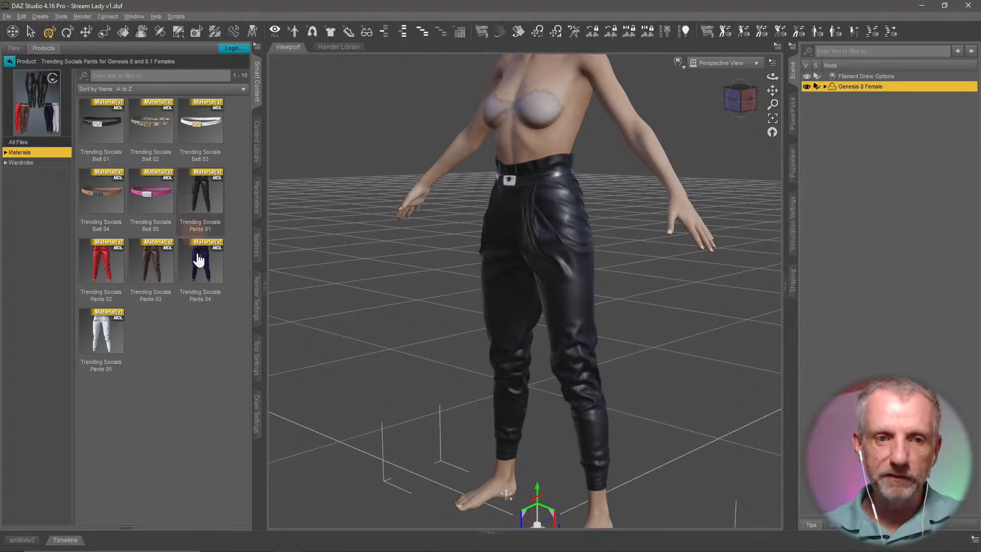
right_click(544, 225)
click(592, 245)
click(100, 278)
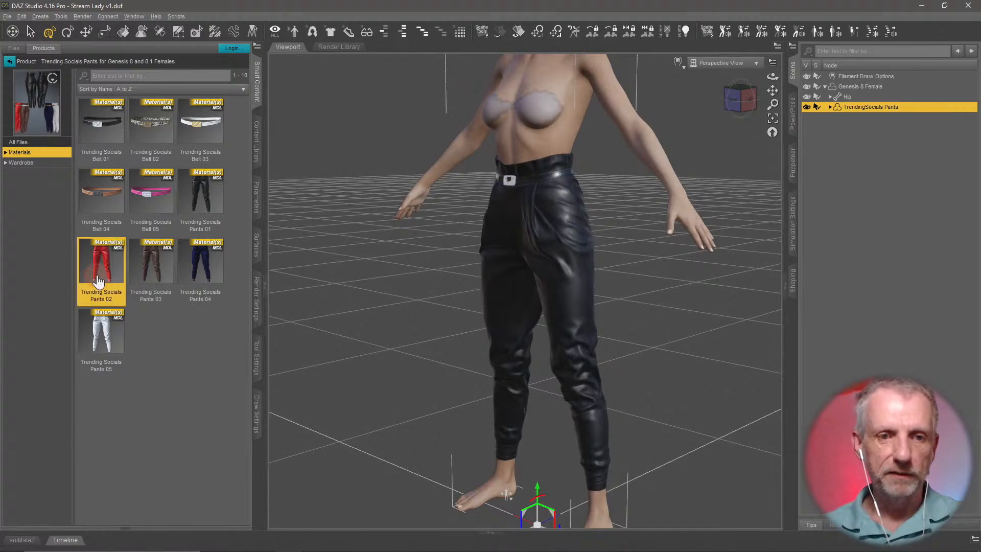
mouse_move(436, 370)
middle_down()
mouse_move(421, 370)
mouse_move(479, 370)
mouse_move(434, 369)
middle_up()
mouse_move(453, 290)
middle_down()
mouse_move(454, 304)
mouse_move(462, 294)
mouse_move(449, 308)
middle_up()
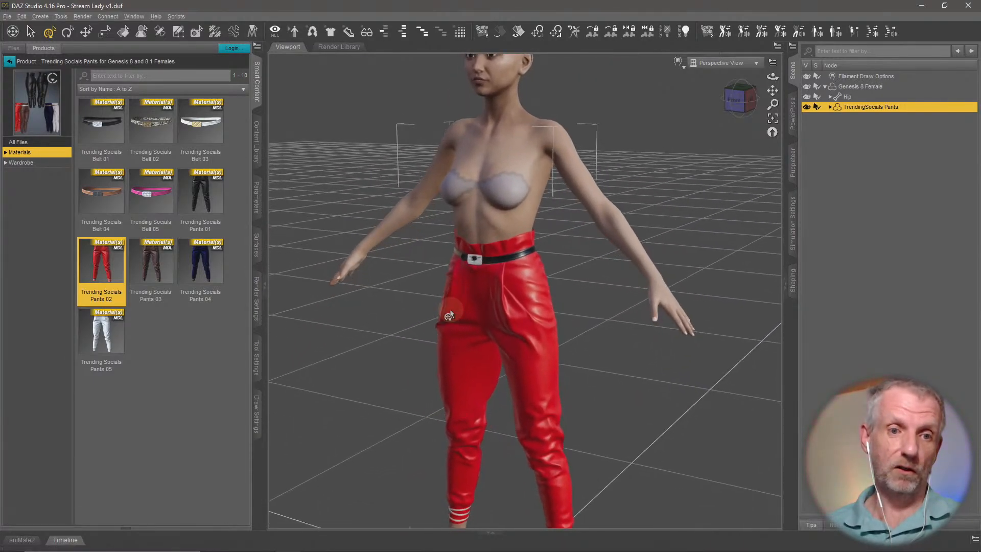
key(ctrl+z)
key(ctrl+z)
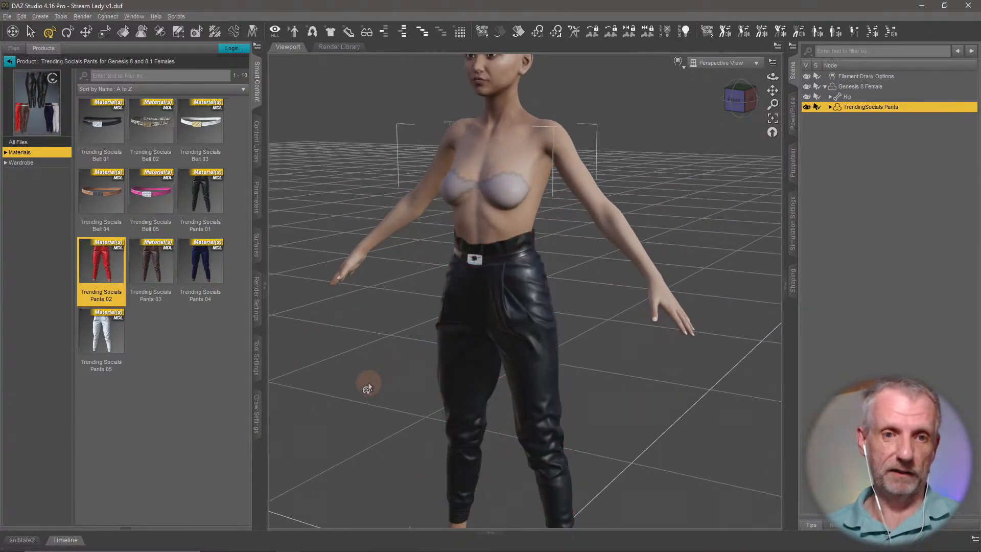
Try the pink Trending Socials Belt 05 material on the pants, view the belt up close, and undo it.
right_click(510, 261)
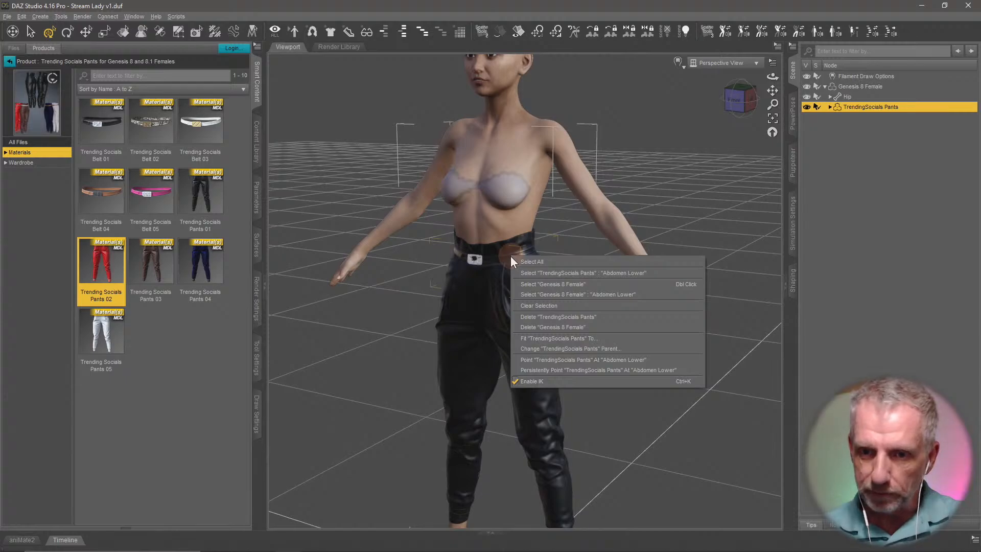
click(153, 194)
double_click(152, 194)
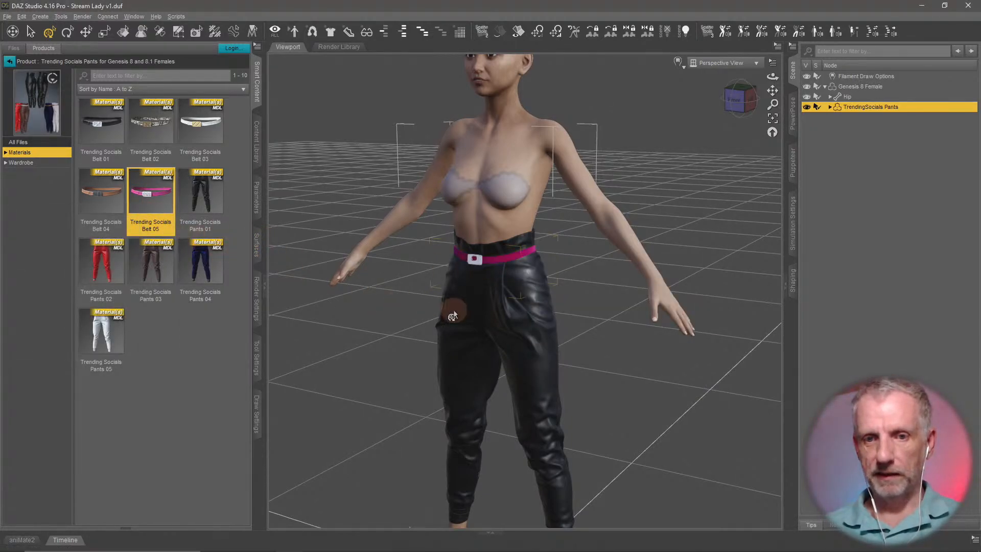
middle_drag(516, 307, 613, 308)
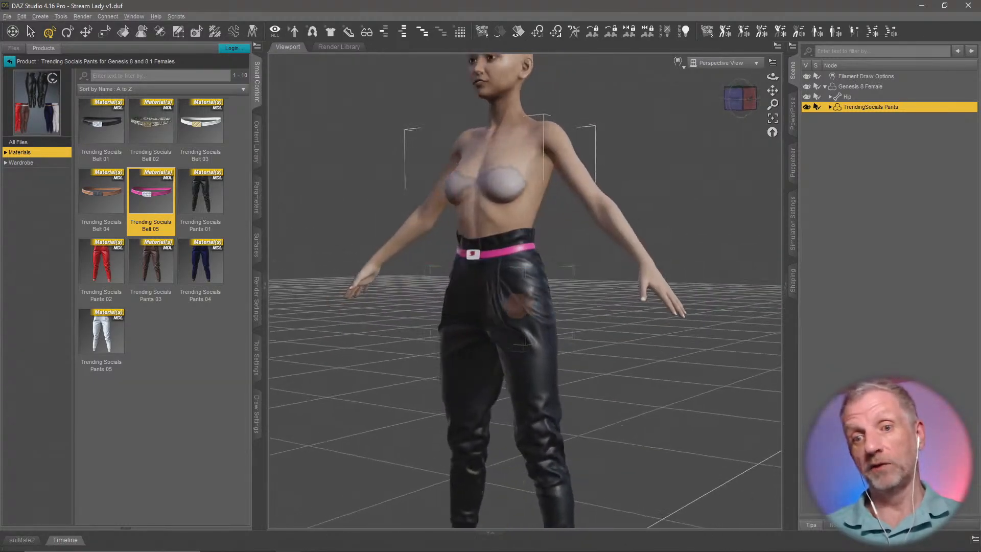
scroll(515, 306, up, 4)
middle_drag(516, 305, 499, 319)
scroll(502, 312, up, 4)
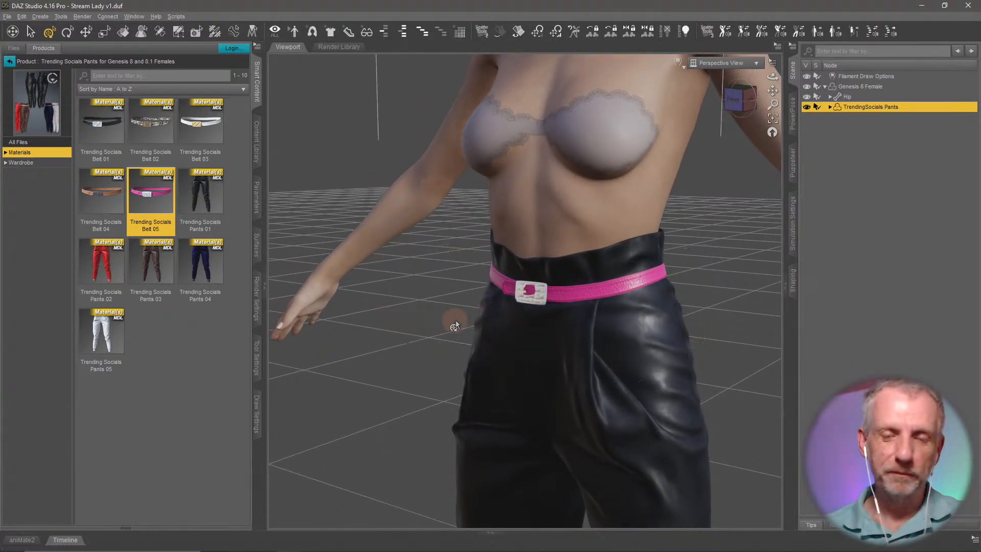
key(ctrl+z)
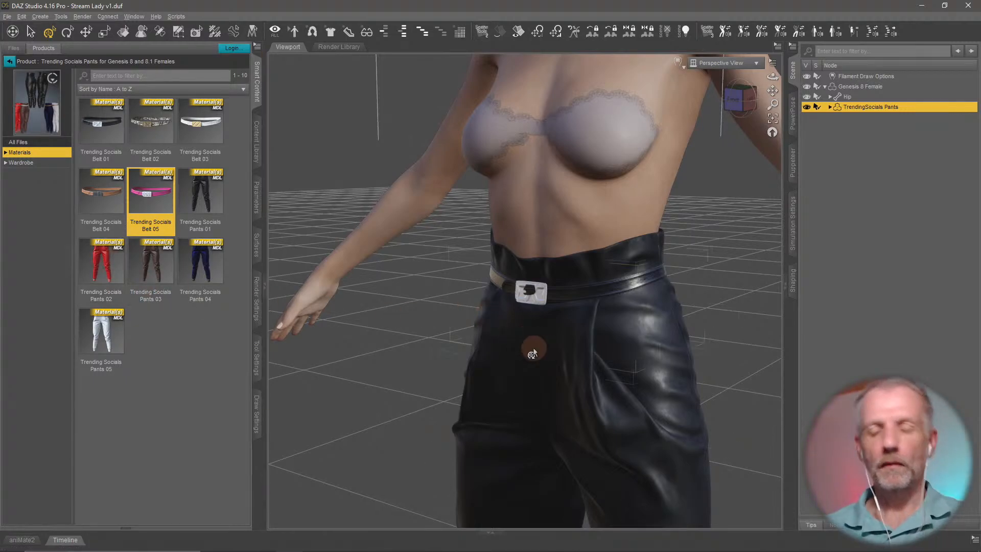
Load the MDU Blouse from the MDU dForce Blouse product onto the Genesis 8 Female figure.
middle_drag(533, 347, 407, 254)
scroll(531, 342, down, 5)
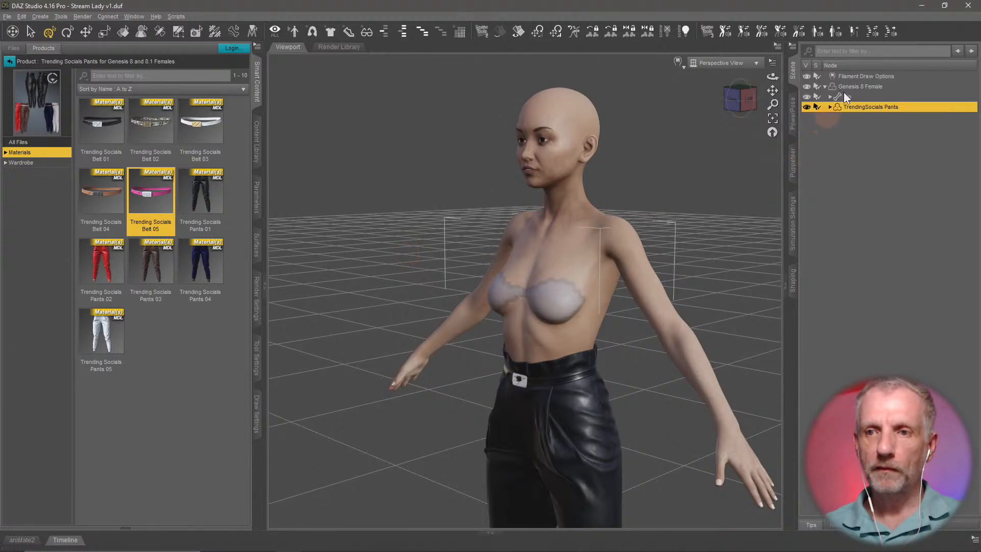
click(870, 86)
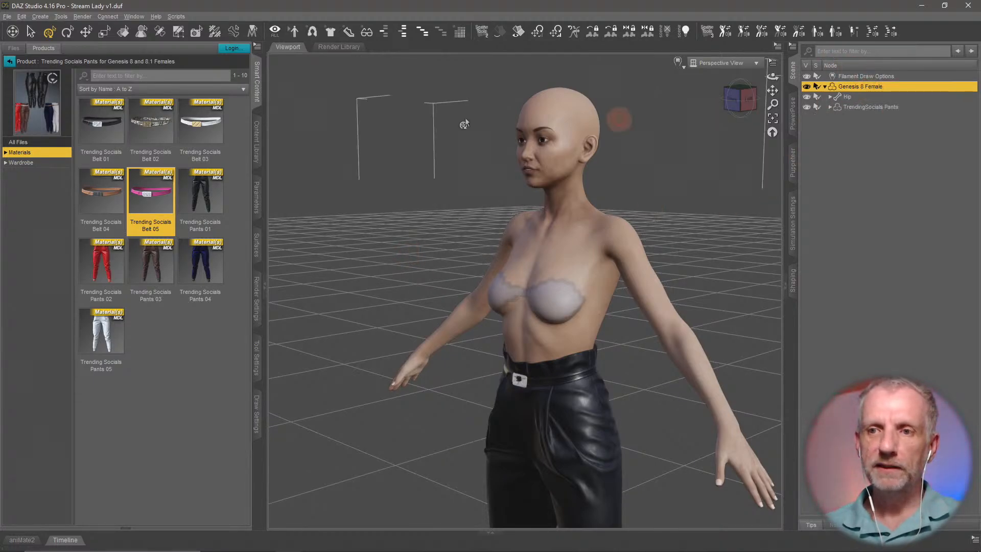
click(9, 62)
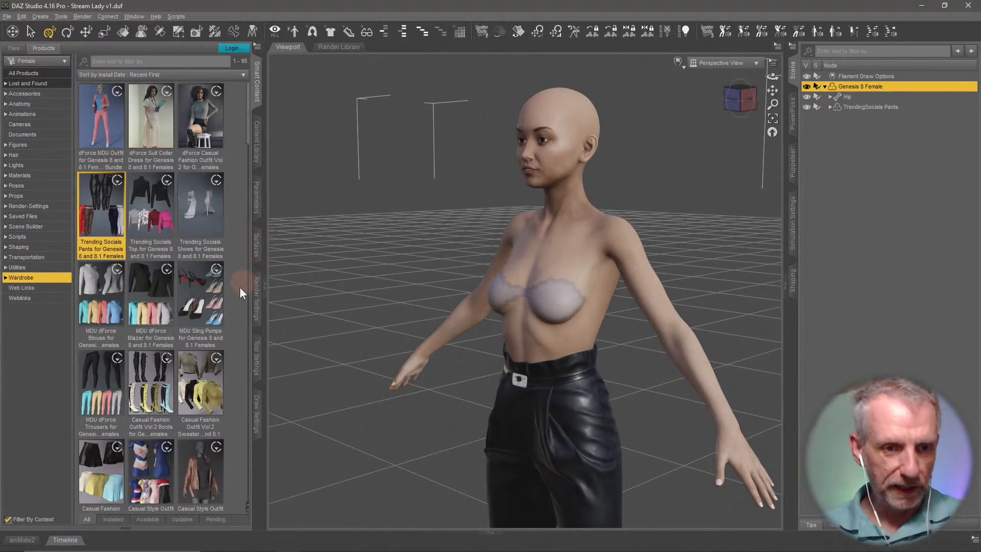
double_click(106, 299)
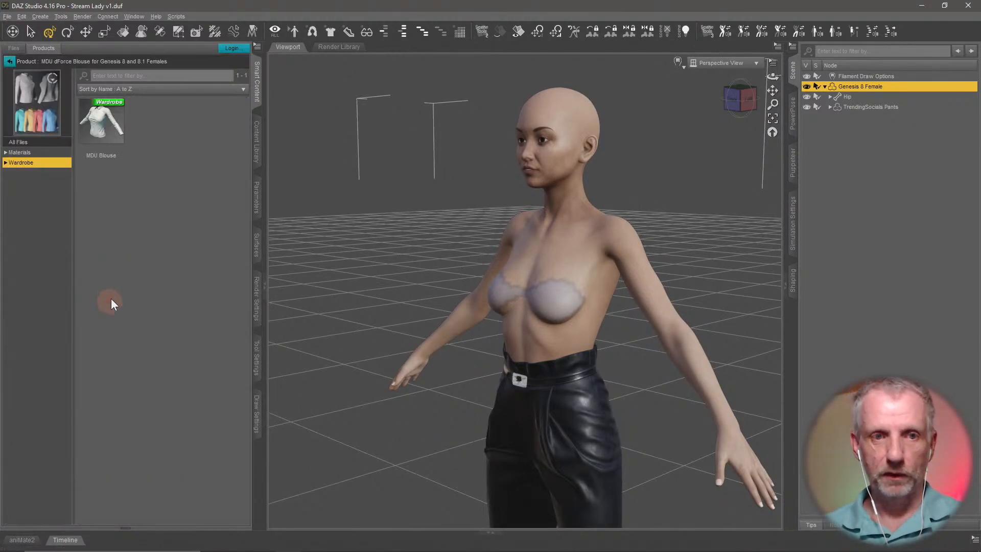
double_click(103, 134)
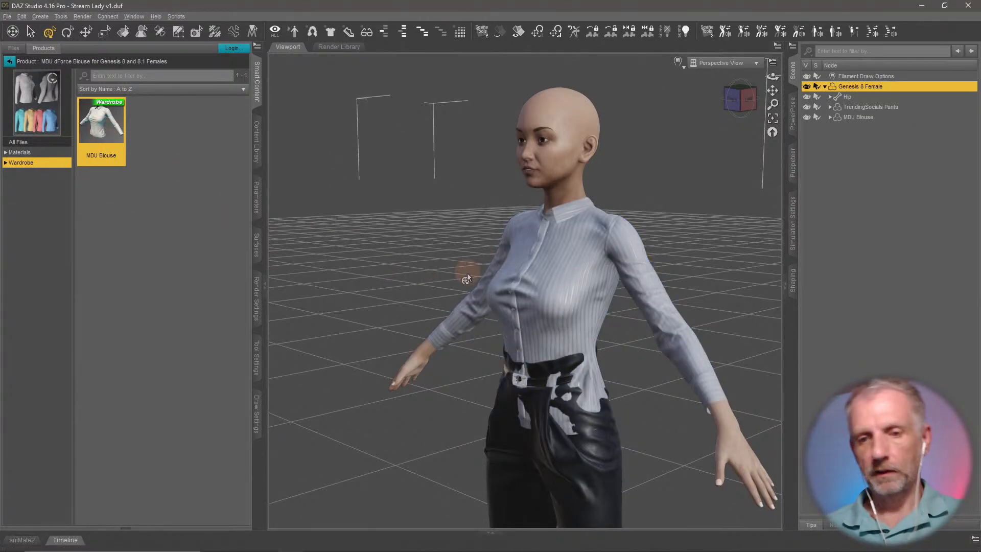
Examine from several angles how the blouse fits around the waist of the pants.
middle_drag(558, 372, 548, 374)
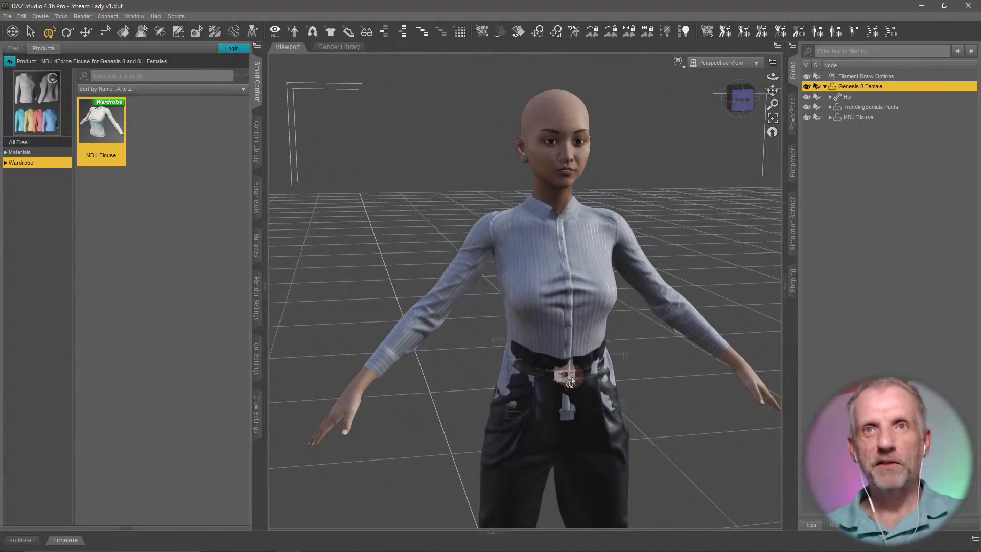
mouse_move(546, 379)
middle_down()
mouse_move(526, 377)
mouse_move(565, 379)
middle_up()
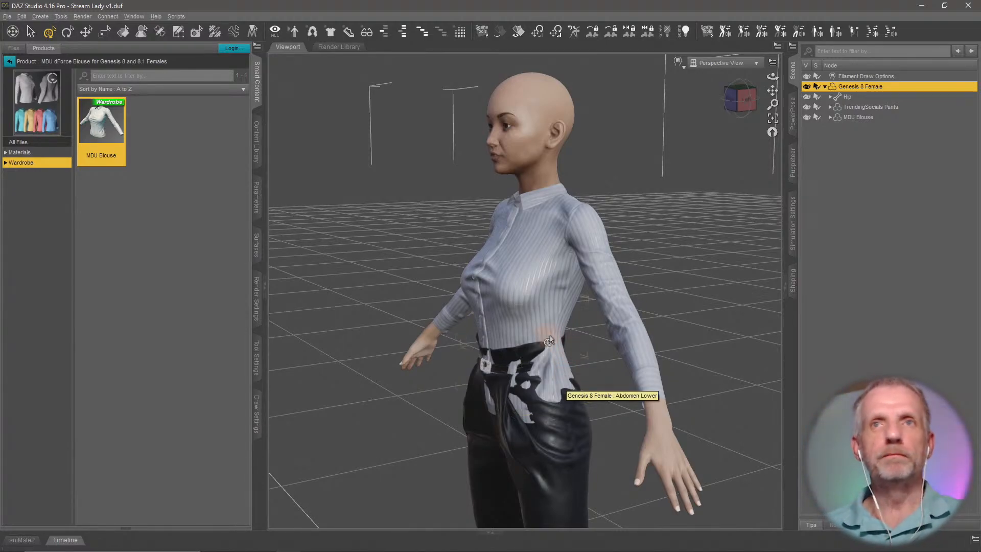
middle_drag(565, 379, 582, 379)
middle_drag(548, 335, 526, 335)
scroll(549, 335, up, 3)
scroll(550, 335, down, 3)
click(188, 153)
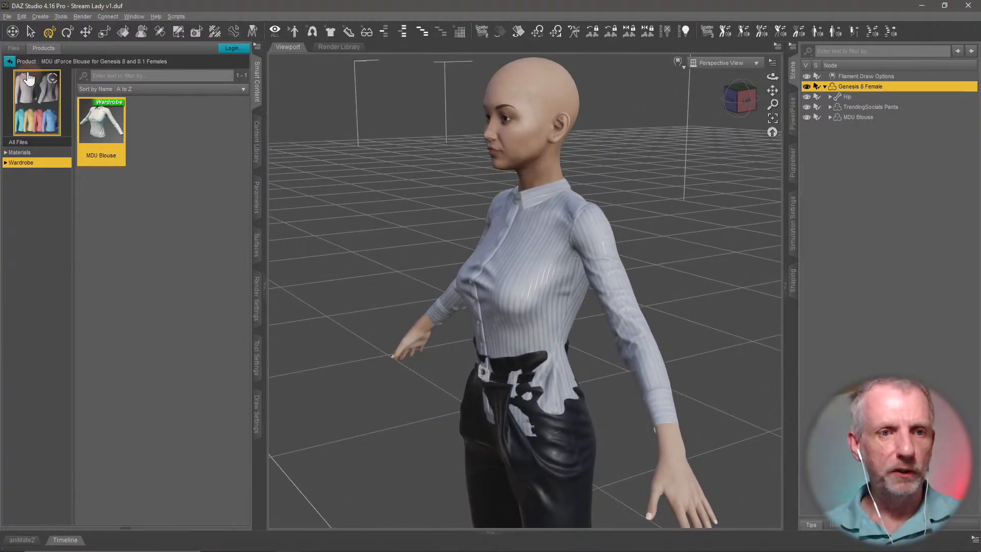
Load the Casual Style Jacket from the Casual Style Outfit dForce Jacket product onto the Genesis 8 Female figure.
click(10, 62)
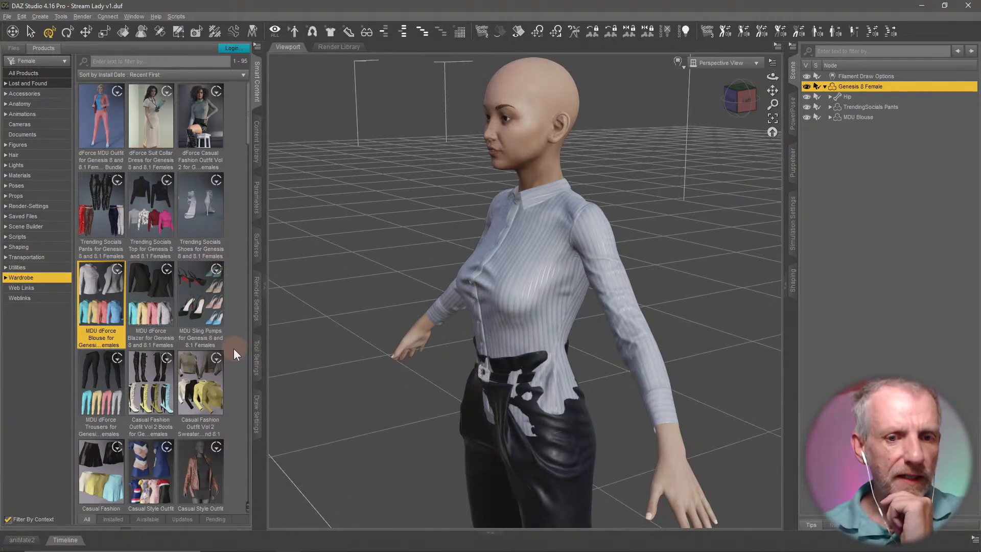
mouse_move(202, 389)
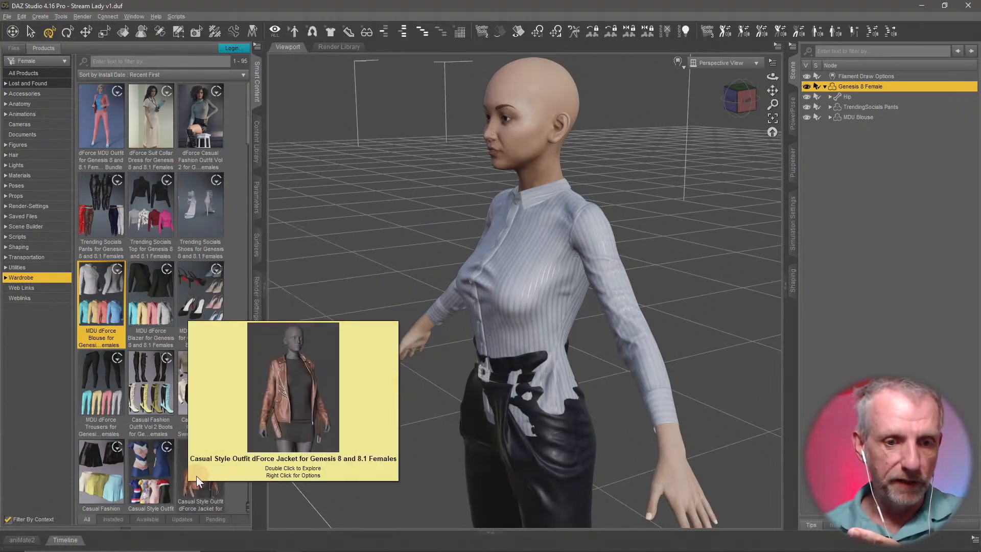
scroll(196, 475, down, 5)
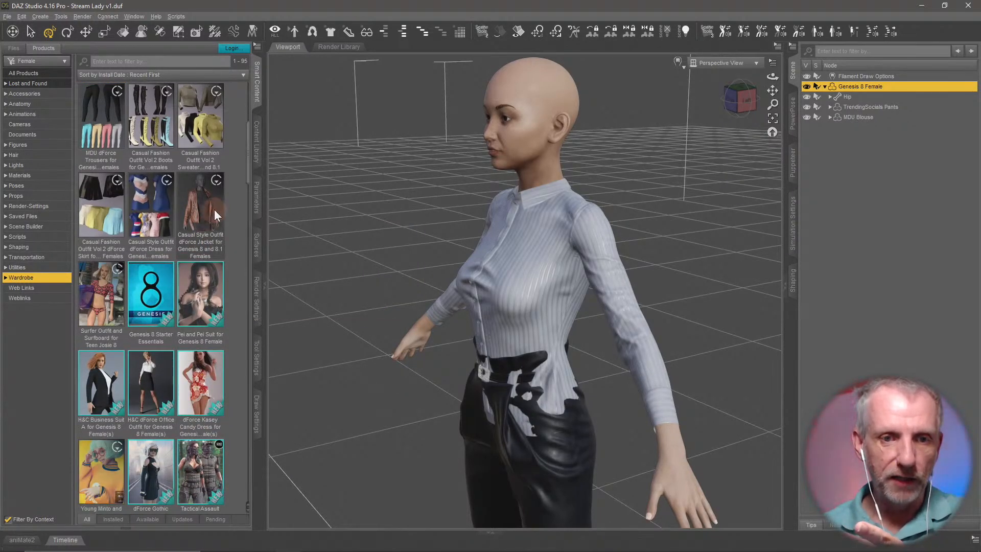
click(214, 210)
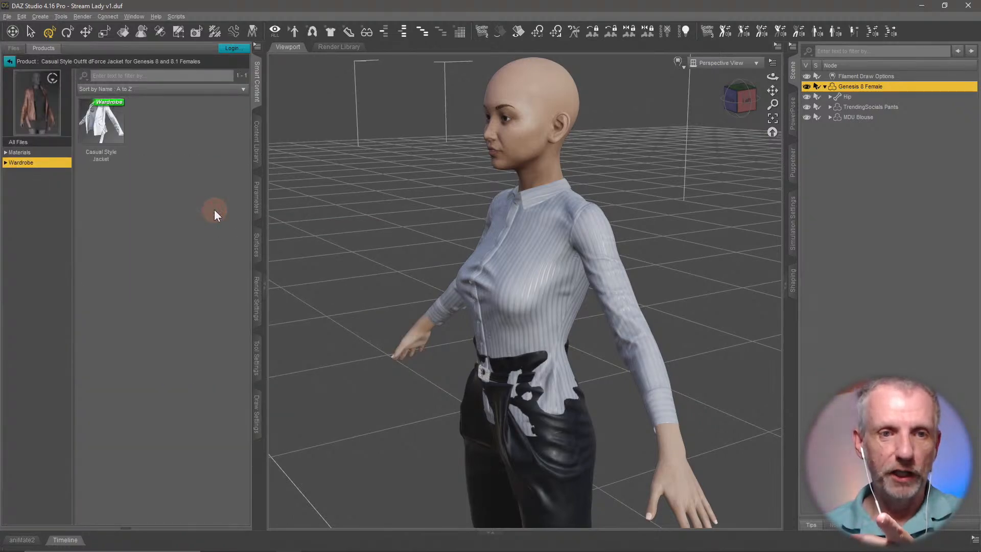
double_click(97, 138)
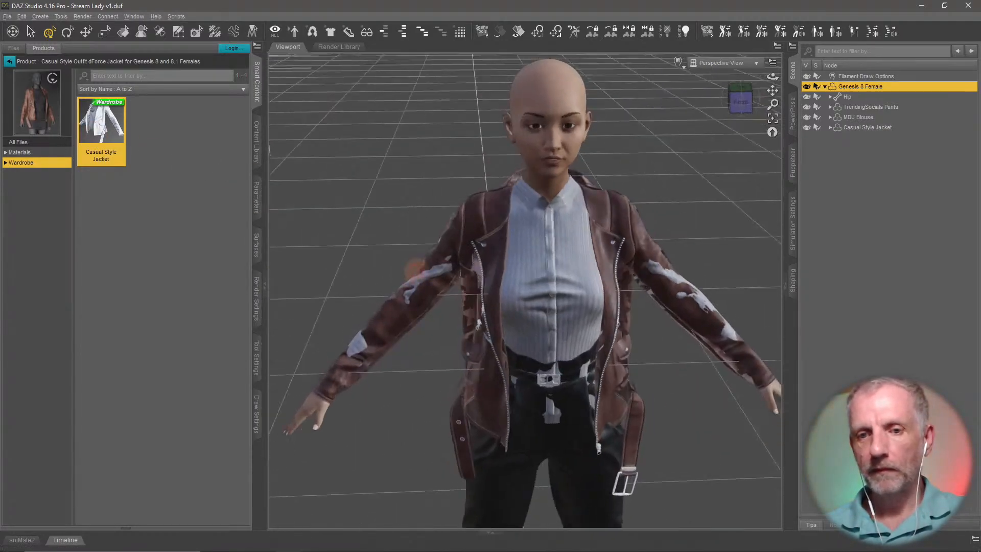
mouse_move(409, 266)
alt+mouse_down()
mouse_move(376, 271)
mouse_move(401, 284)
mouse_move(398, 271)
alt+mouse_up()
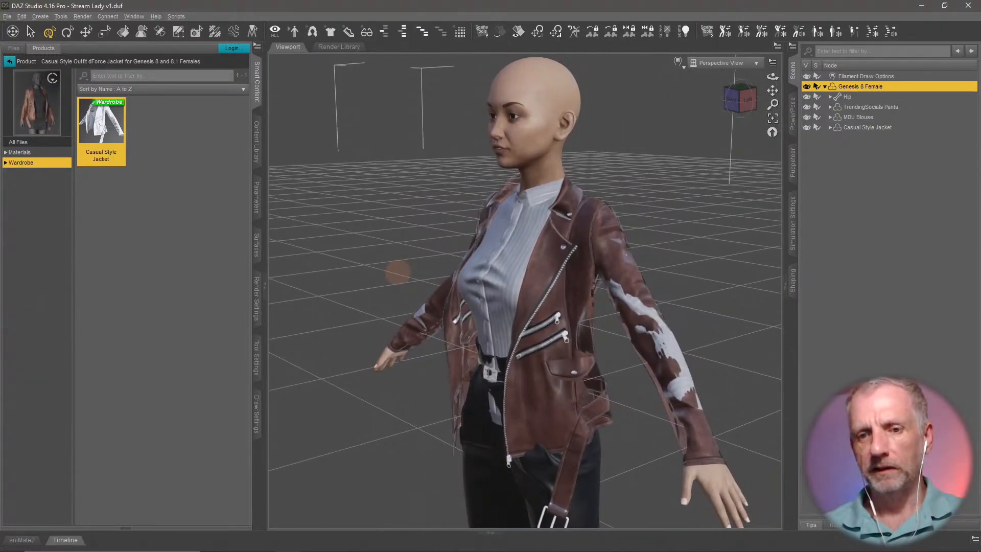
Try the Purple and Red materials on the Casual Style Jacket and settle on Hot Pink.
click(34, 154)
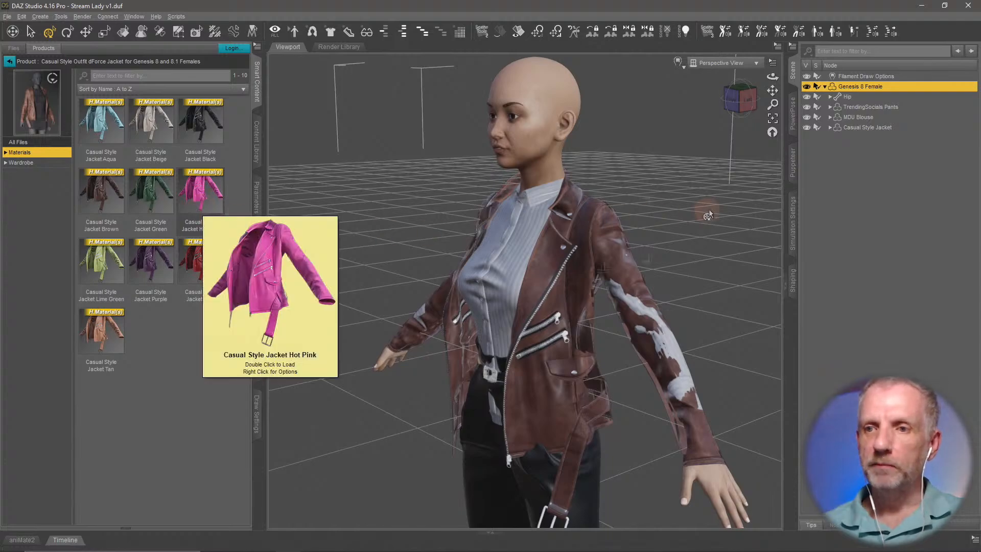
click(879, 127)
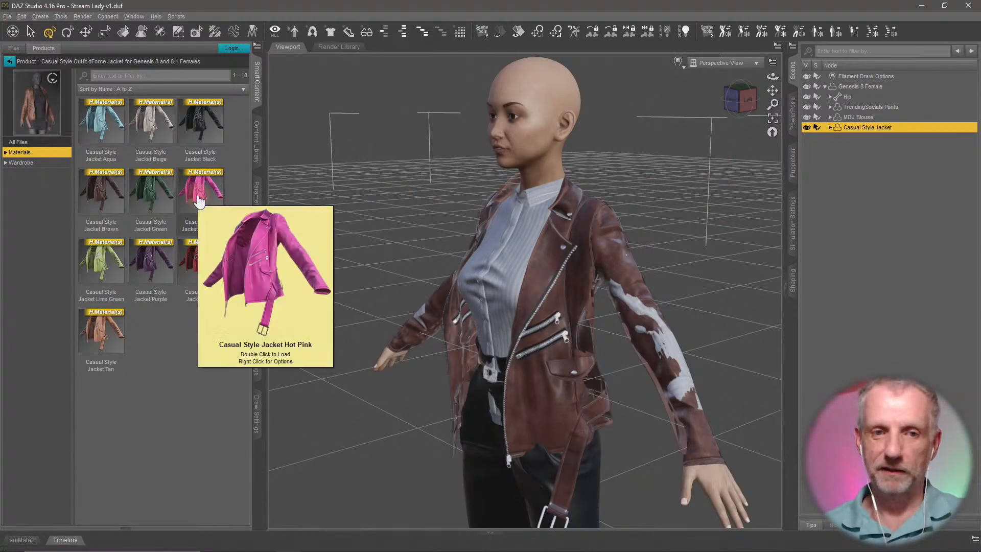
double_click(159, 260)
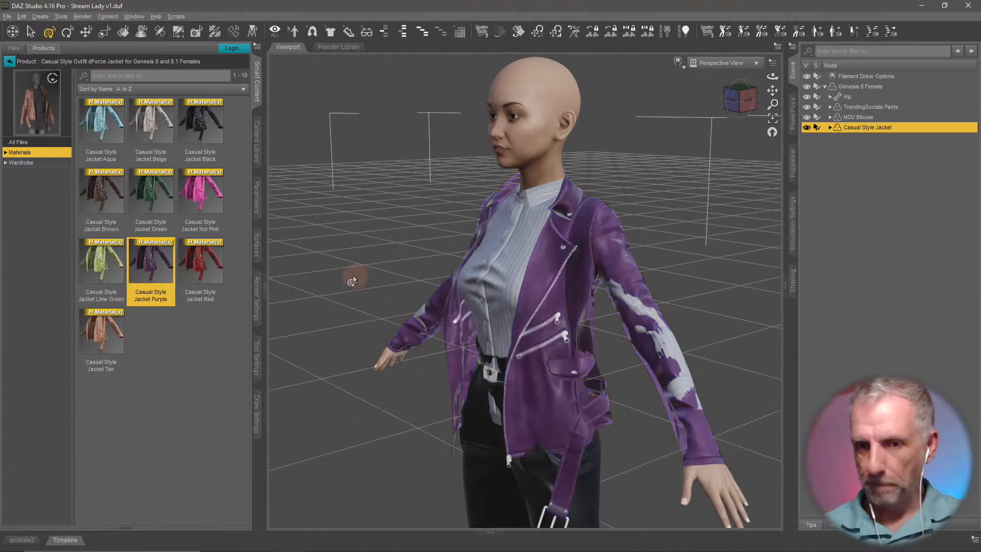
mouse_move(354, 272)
middle_down()
mouse_move(322, 263)
mouse_move(356, 270)
mouse_move(342, 272)
middle_up()
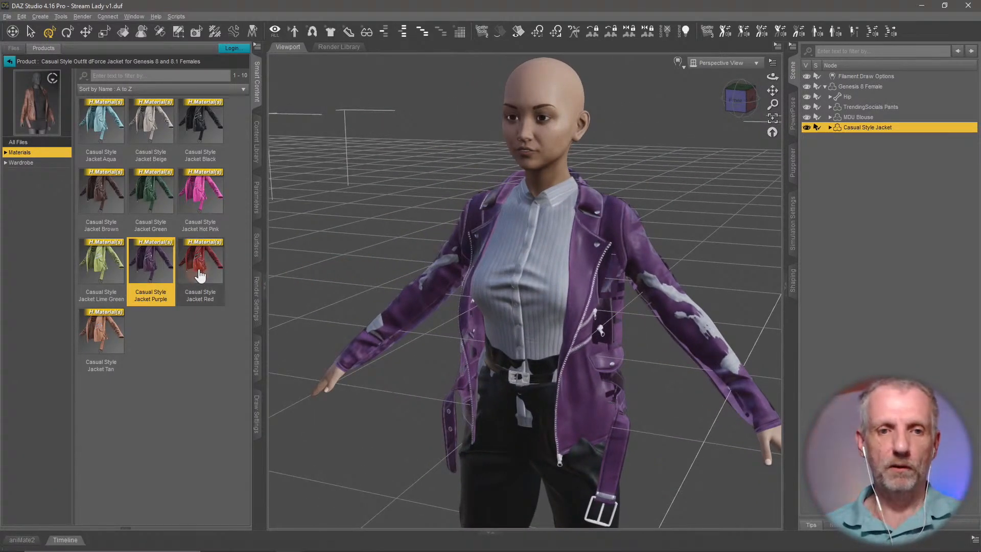
drag(216, 271, 474, 312)
middle_drag(475, 305, 471, 332)
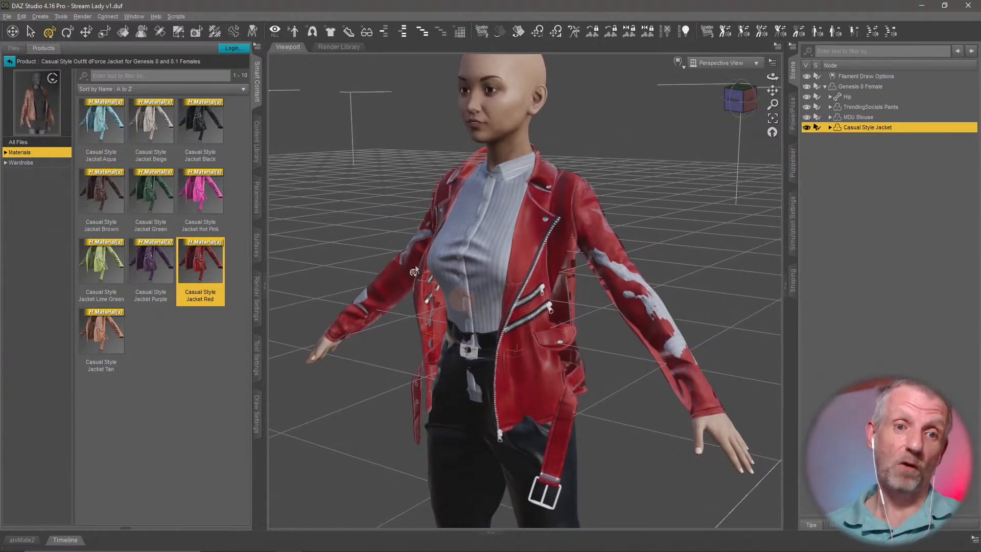
click(208, 203)
drag(208, 203, 461, 320)
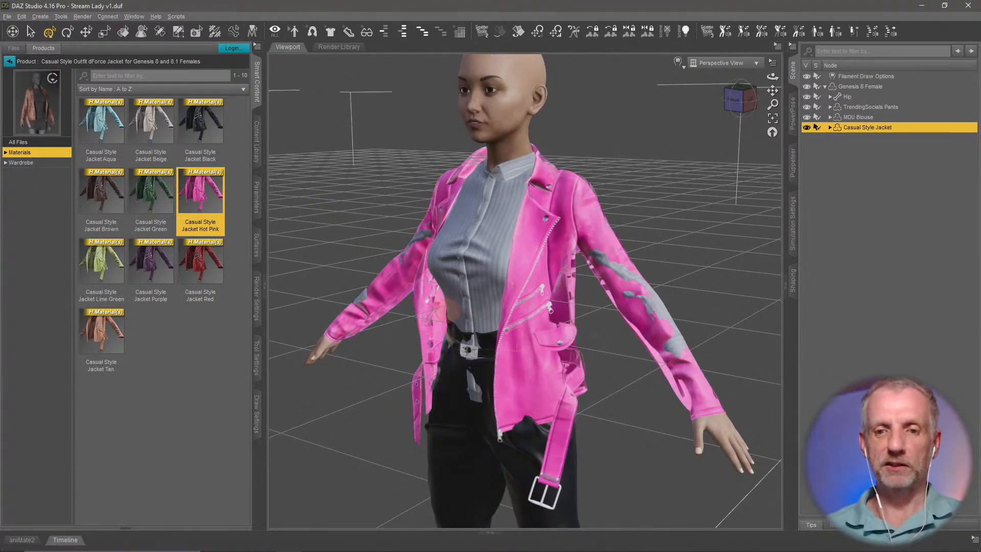
middle_drag(441, 309, 767, 223)
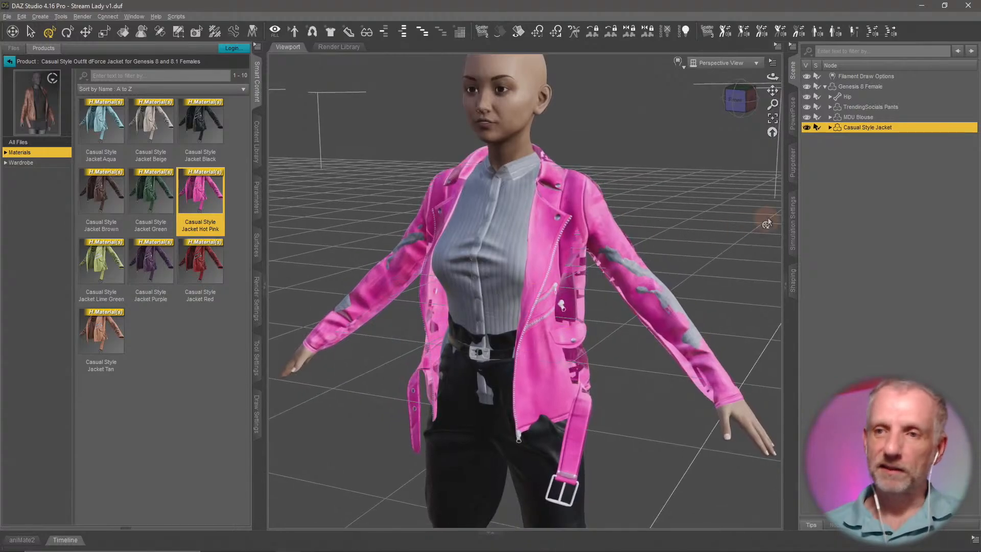
Select the pants in the scene and apply the pink Trending Socials Belt 05 material to match the jacket.
click(890, 108)
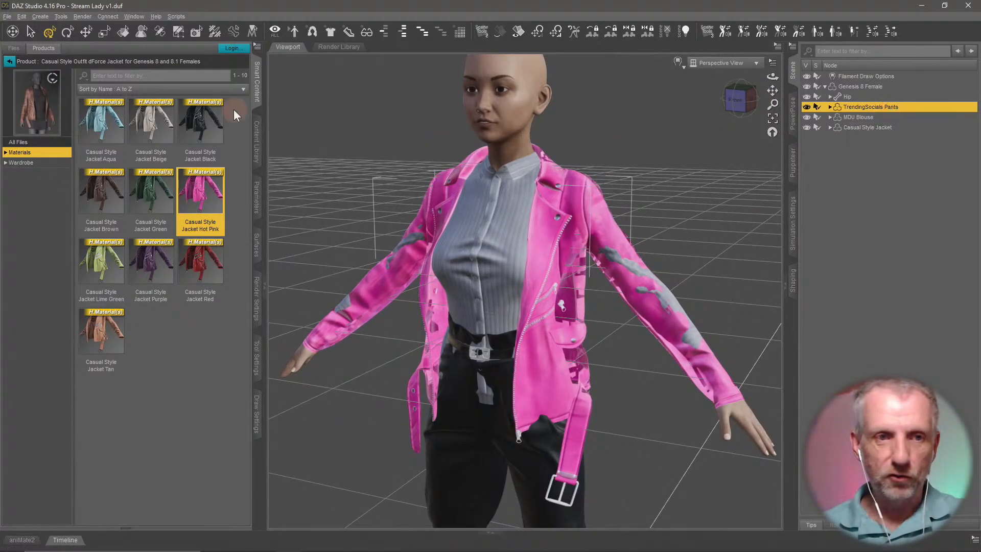
click(13, 64)
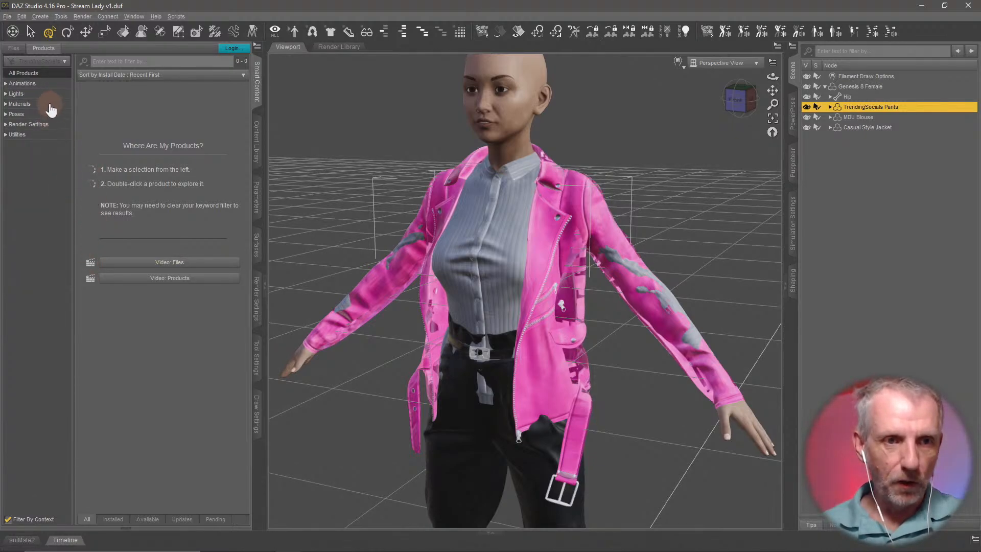
click(50, 104)
double_click(96, 122)
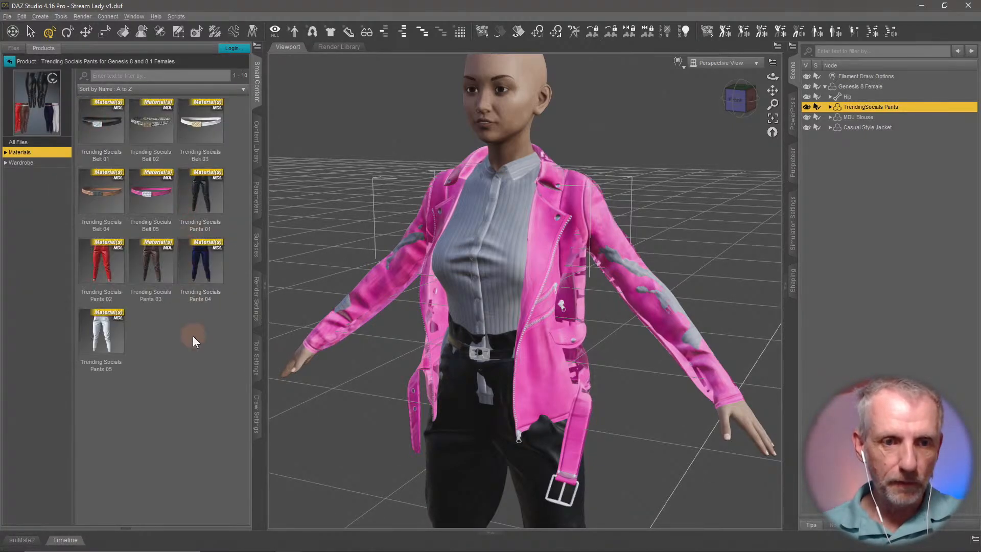
double_click(150, 192)
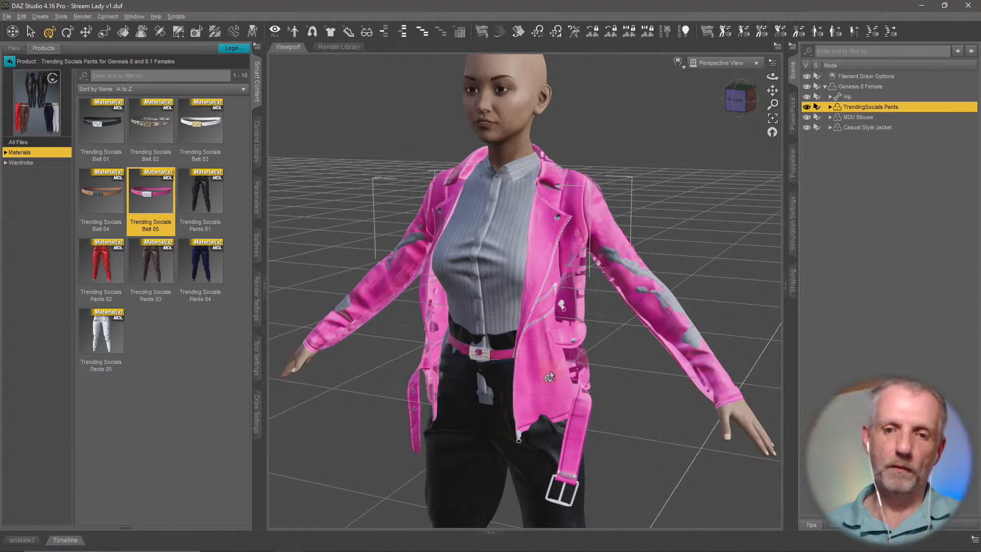
mouse_move(550, 373)
middle_down()
mouse_move(576, 360)
mouse_move(514, 382)
mouse_move(550, 376)
middle_up()
middle_drag(541, 320, 543, 388)
scroll(539, 322, up, 2)
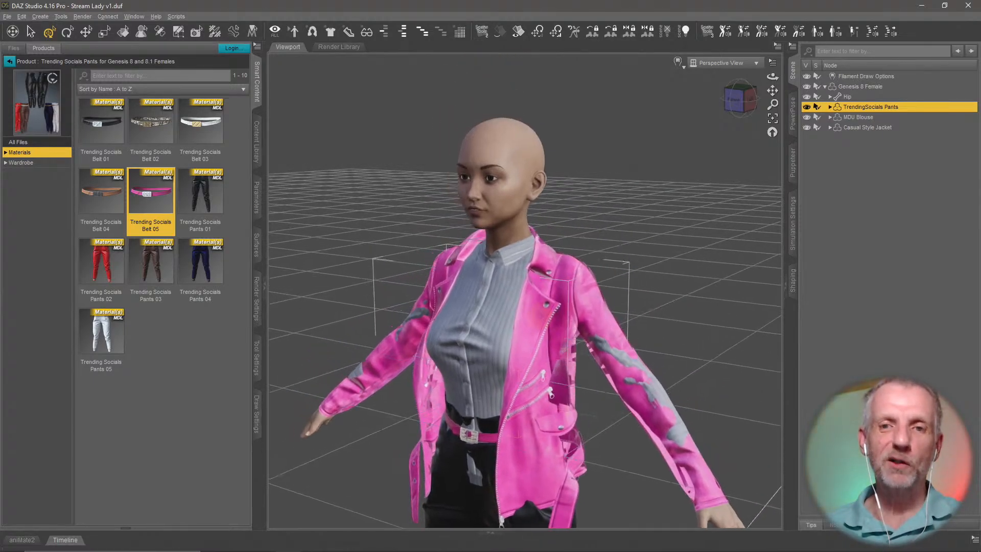
Examine from several angles how the Casual Style Jacket's sleeve and front fit over the blouse.
scroll(539, 323, down, 1)
scroll(539, 322, up, 2)
mouse_move(540, 319)
middle_down()
mouse_move(520, 319)
mouse_move(540, 316)
middle_up()
scroll(540, 320, up, 2)
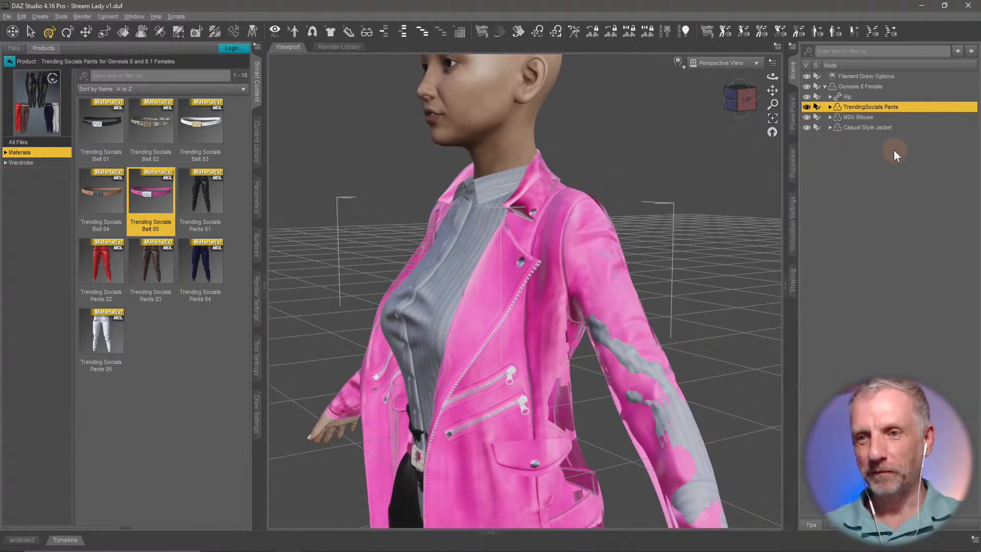
click(877, 128)
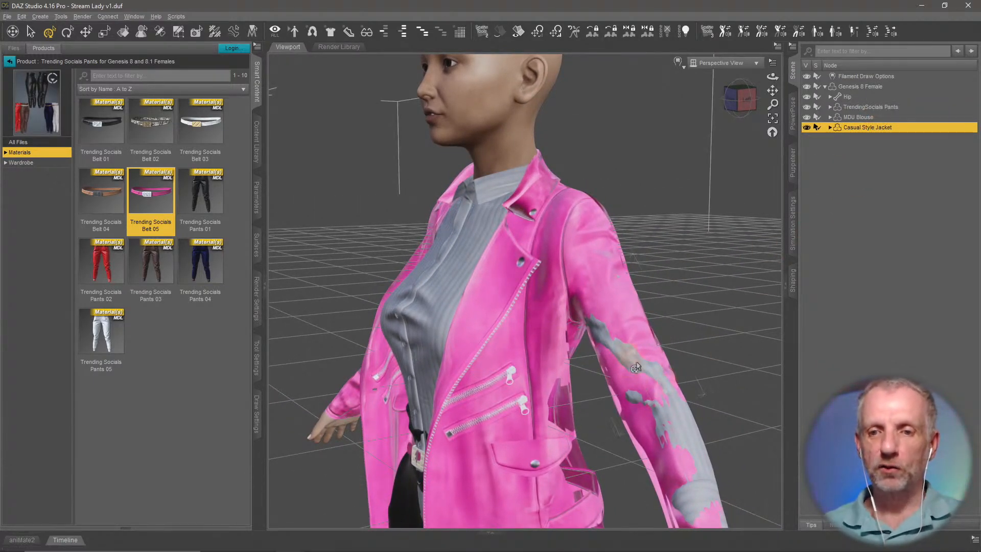
middle_drag(656, 362, 654, 351)
Set the Environment Intensity Scale of the Filament Draw Options to about 4936.
click(875, 77)
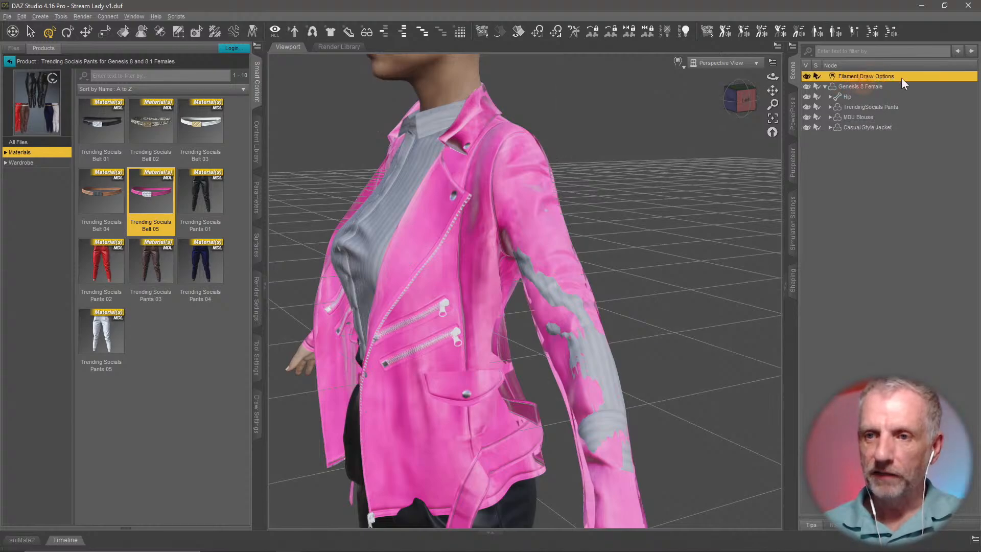
click(257, 200)
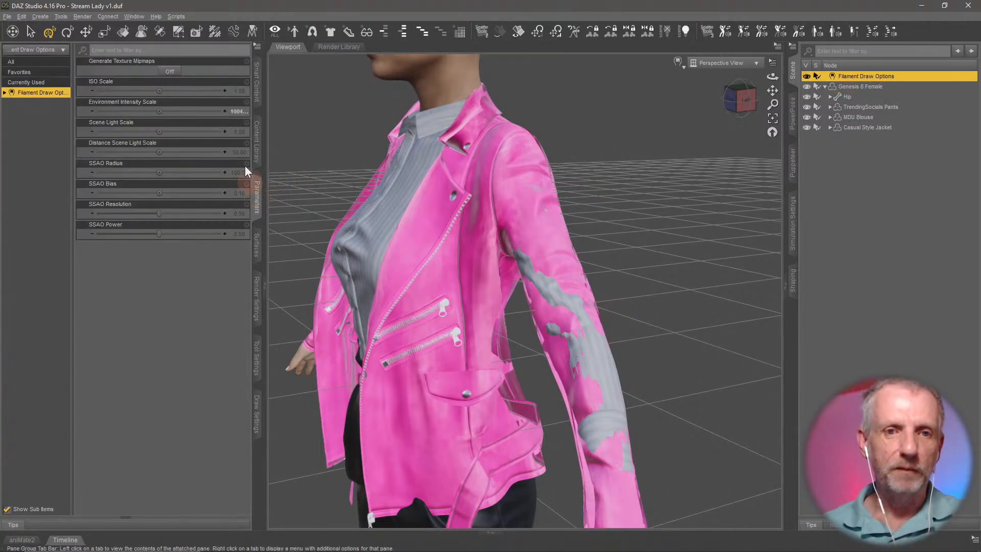
drag(160, 113, 174, 113)
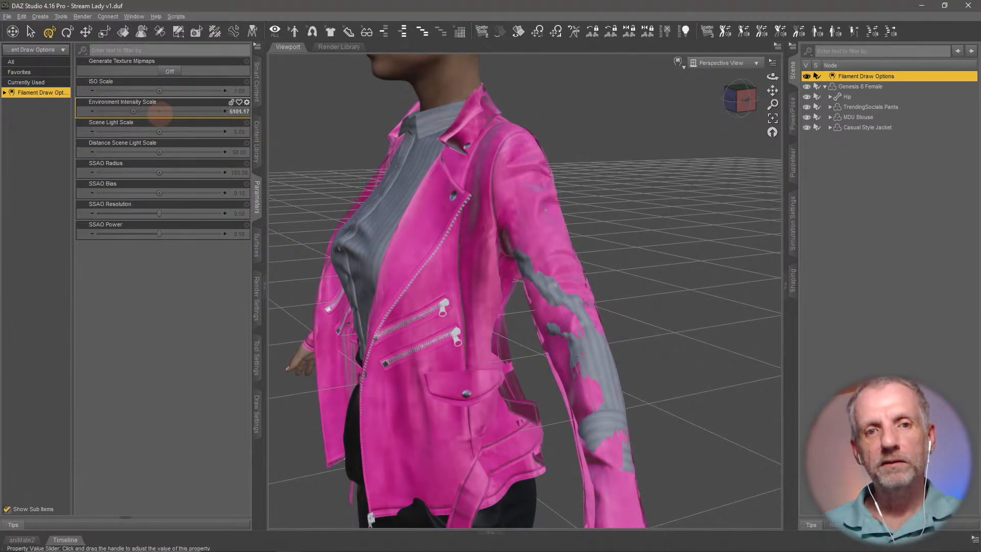
middle_drag(429, 276, 632, 254)
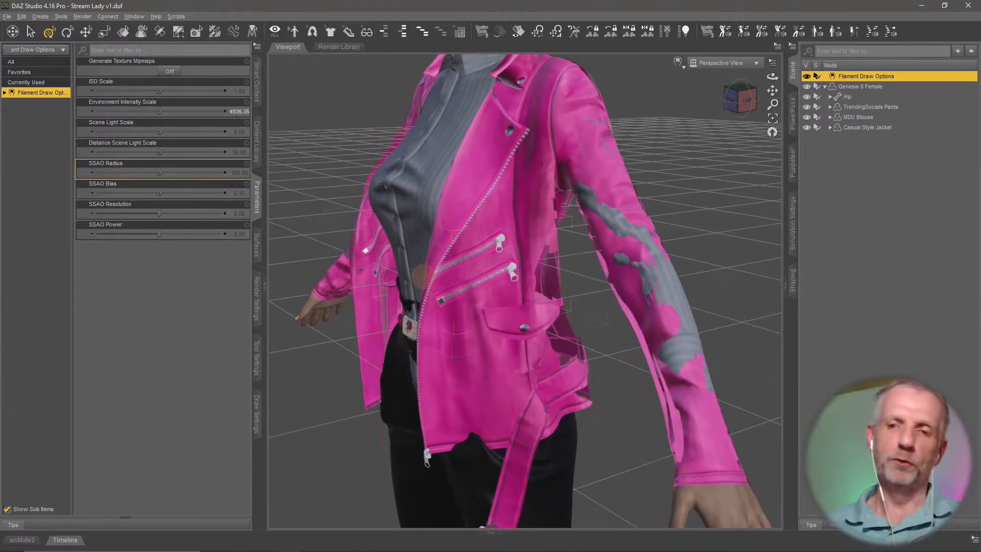
Set the Casual Style Jacket's Mesh Smoothing collision item to the MDU Blouse.
click(873, 127)
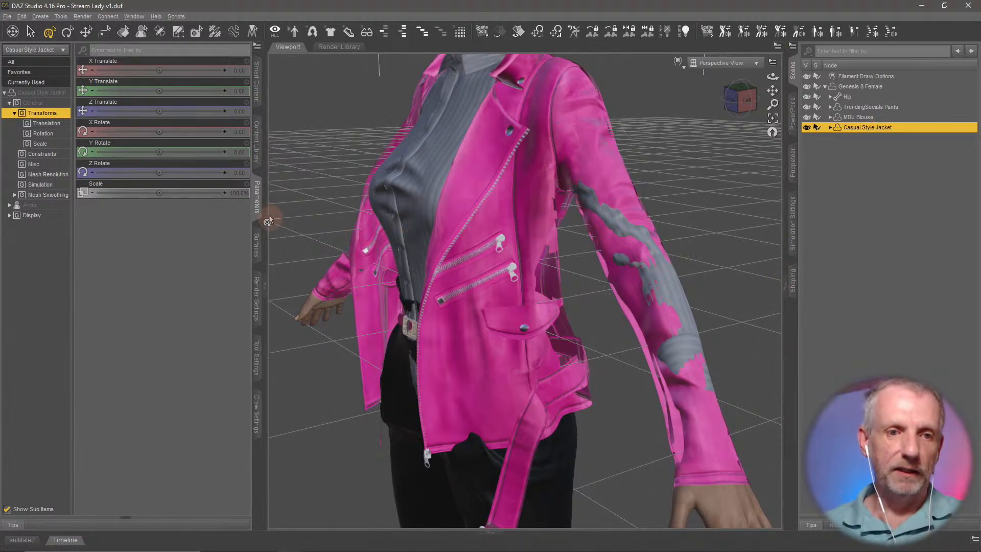
click(48, 195)
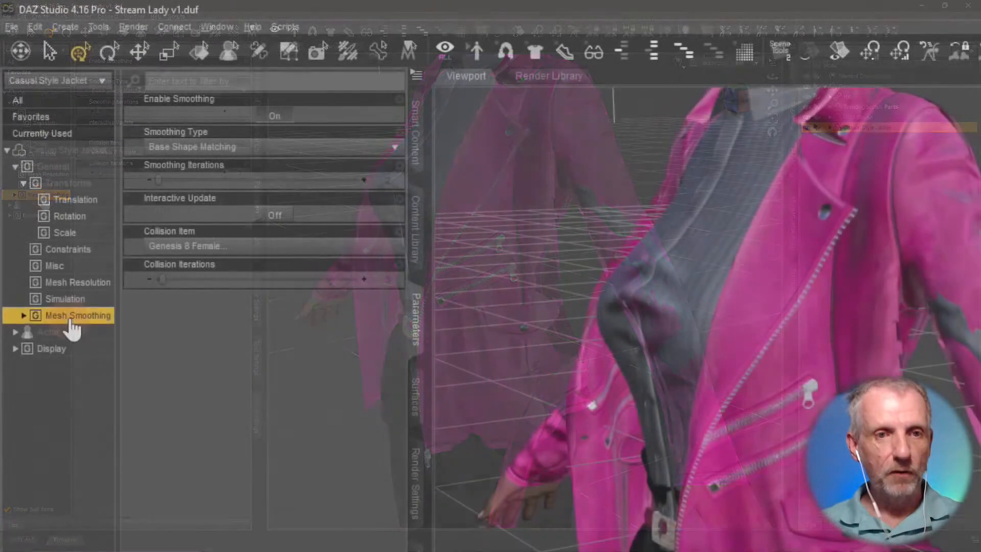
click(144, 175)
click(124, 205)
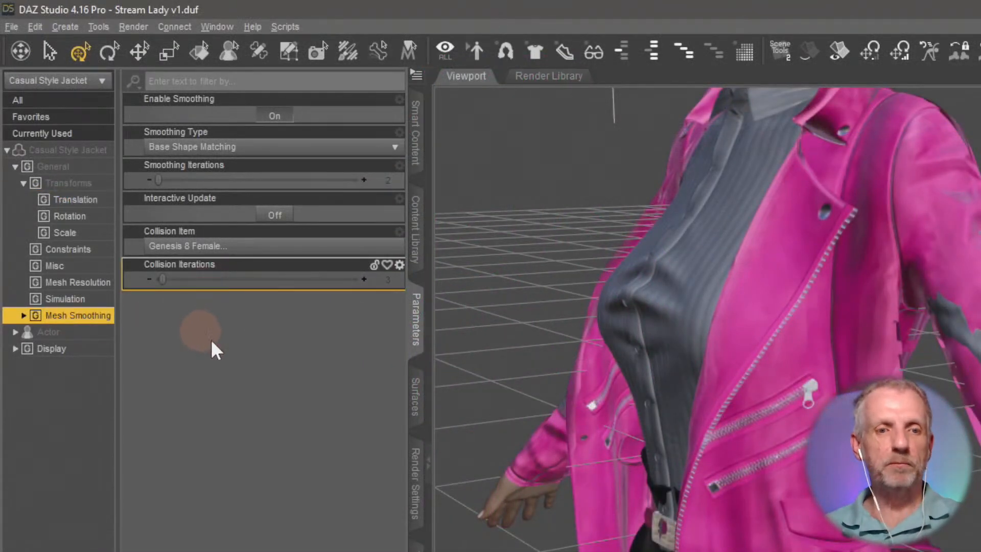
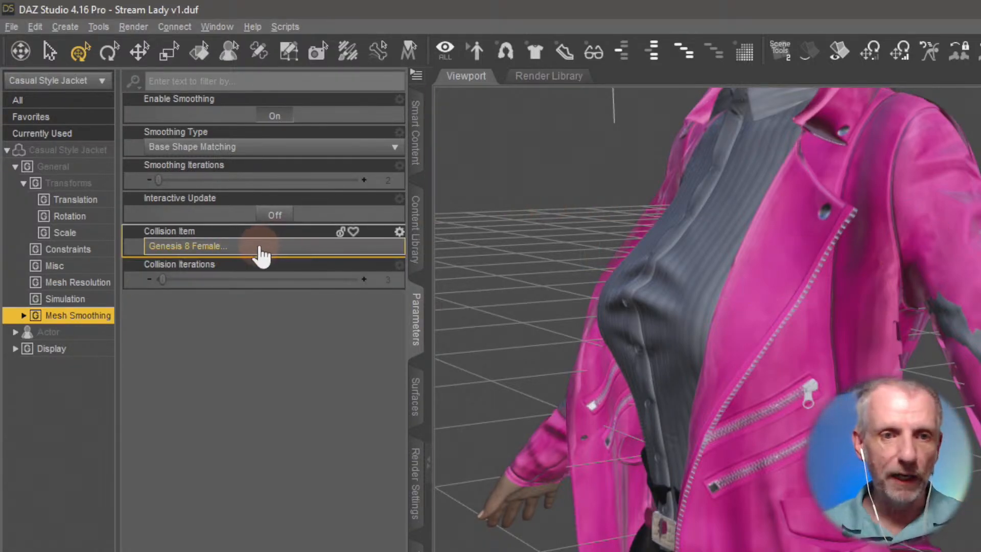
click(261, 247)
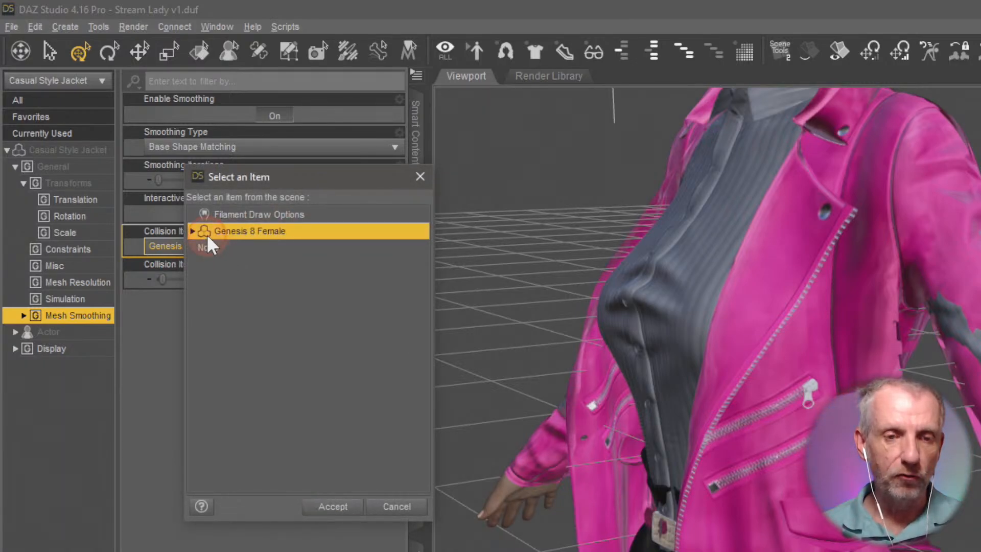
click(193, 231)
click(268, 282)
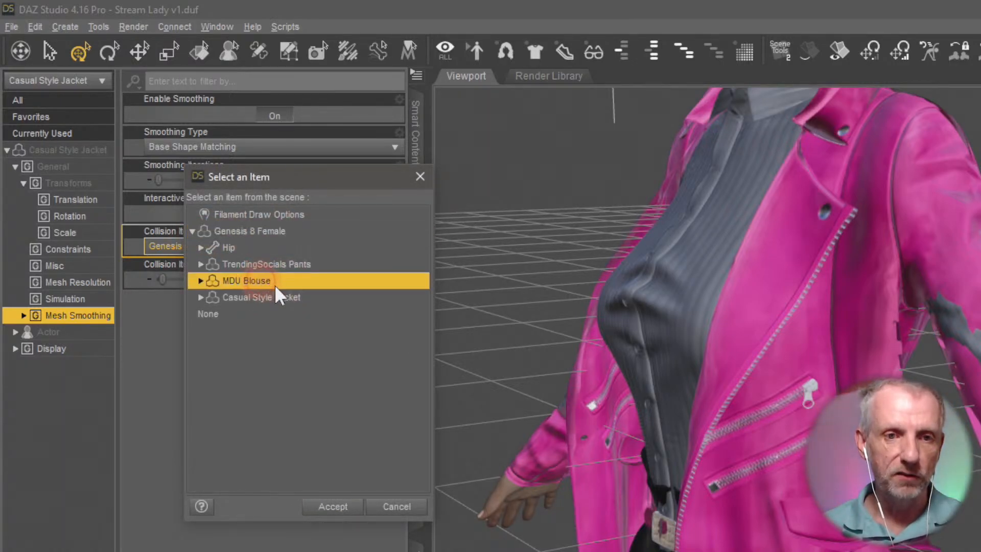
click(344, 509)
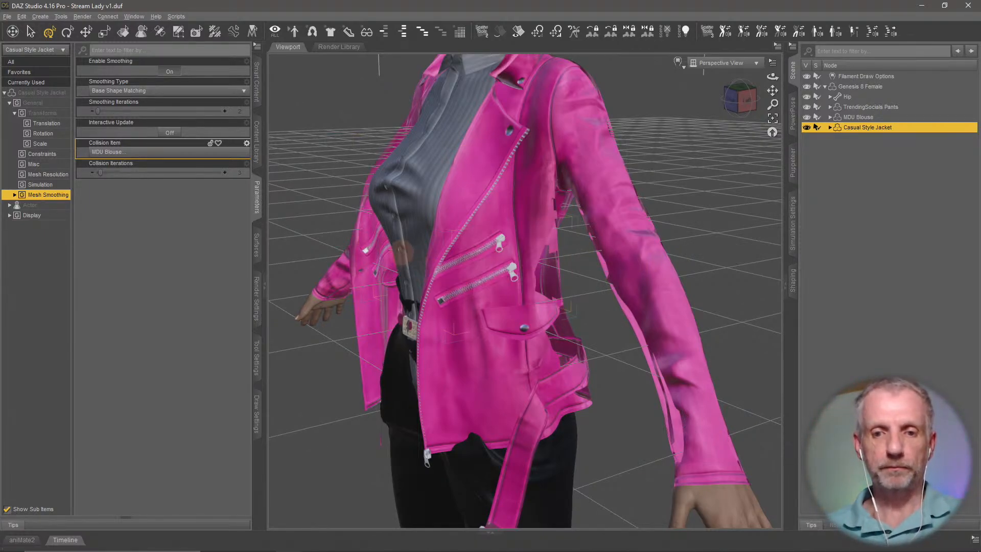
Examine the whole outfit from the front and side, checking how the jacket fits over the blouse, sleeves and pants.
middle_drag(401, 256, 401, 252)
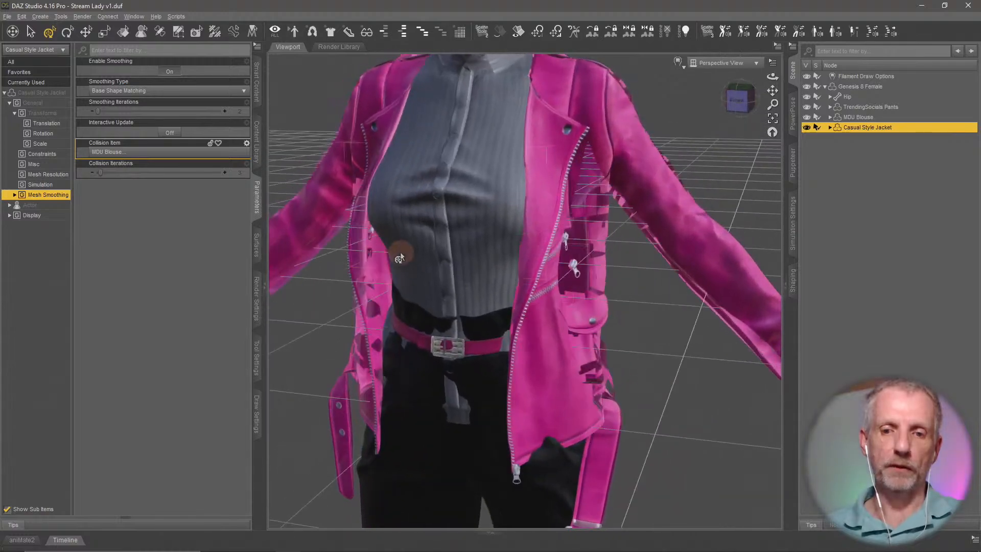
middle_drag(527, 445, 575, 322)
scroll(534, 446, up, 4)
scroll(534, 447, down, 4)
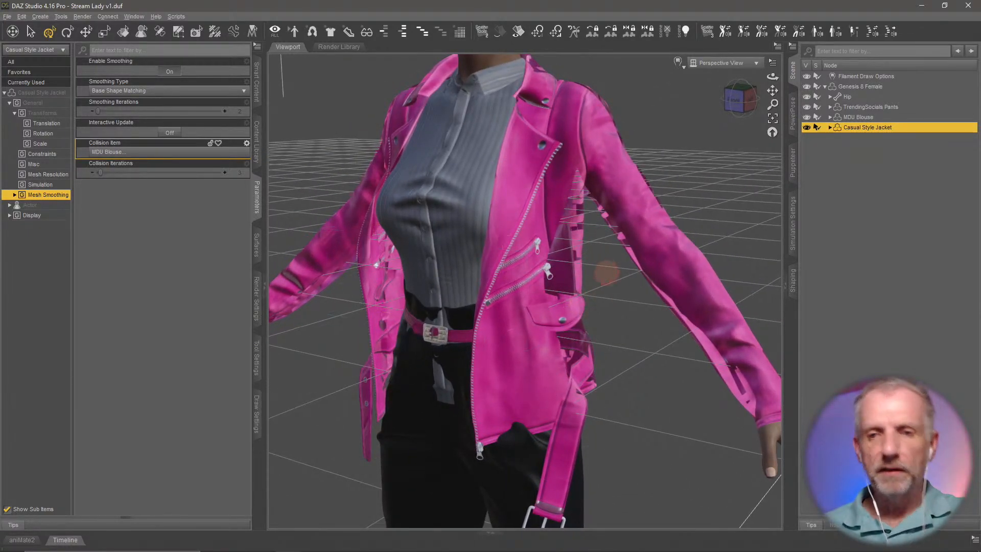
middle_drag(604, 276, 585, 286)
scroll(584, 285, up, 3)
scroll(584, 285, down, 5)
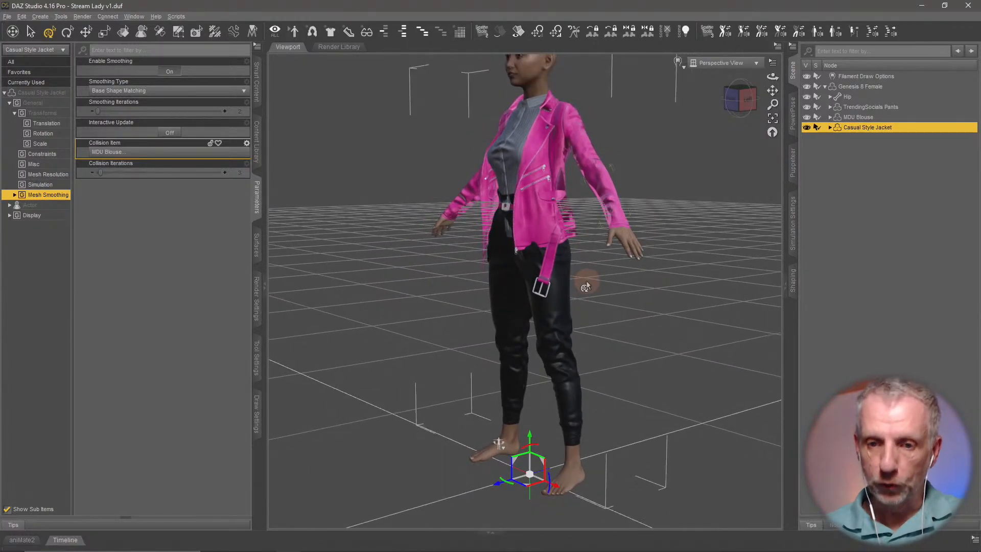
scroll(585, 285, up, 4)
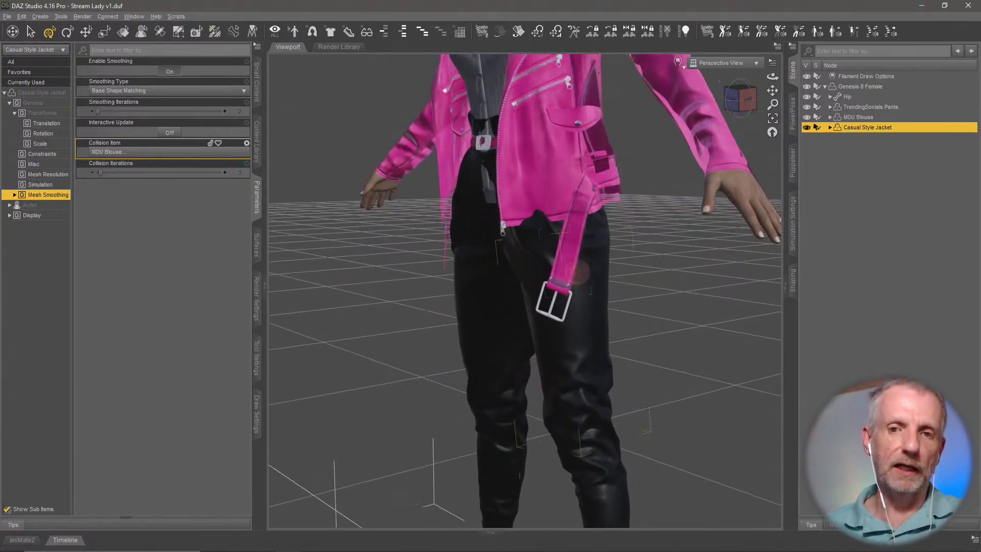
middle_drag(586, 219, 566, 264)
scroll(565, 264, down, 3)
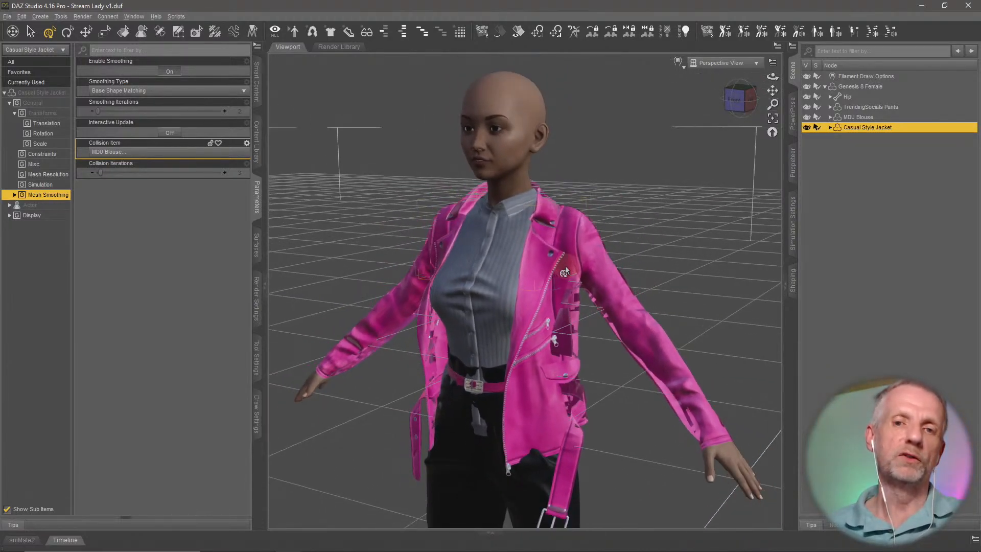
Save the dressed character as a new scene named Stream Lady v2 in the DAZ Stream folder.
click(262, 162)
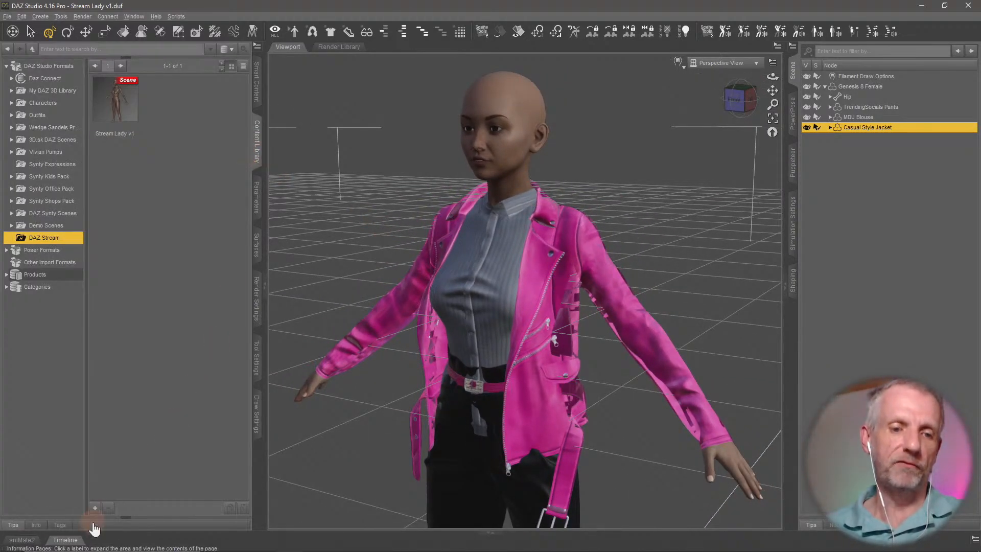
click(95, 508)
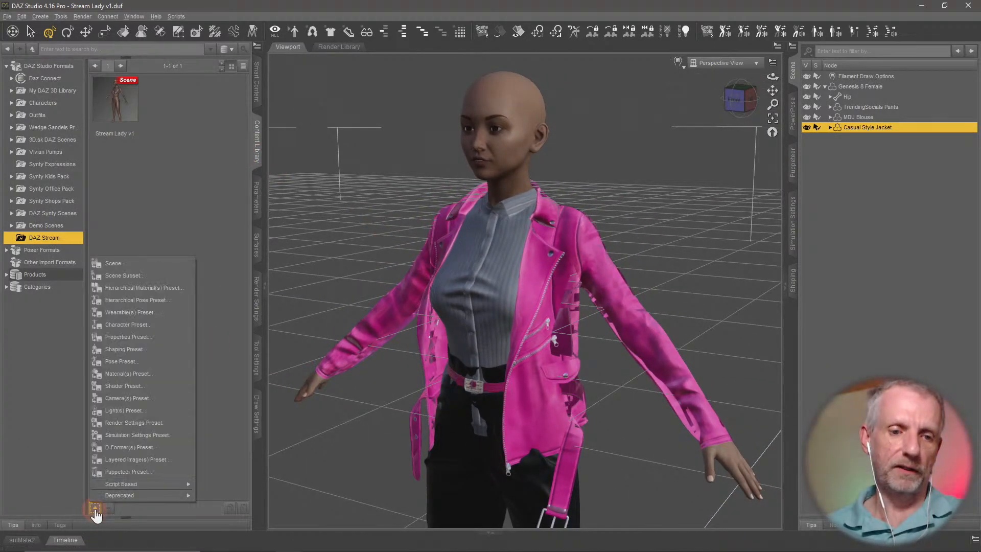
click(150, 263)
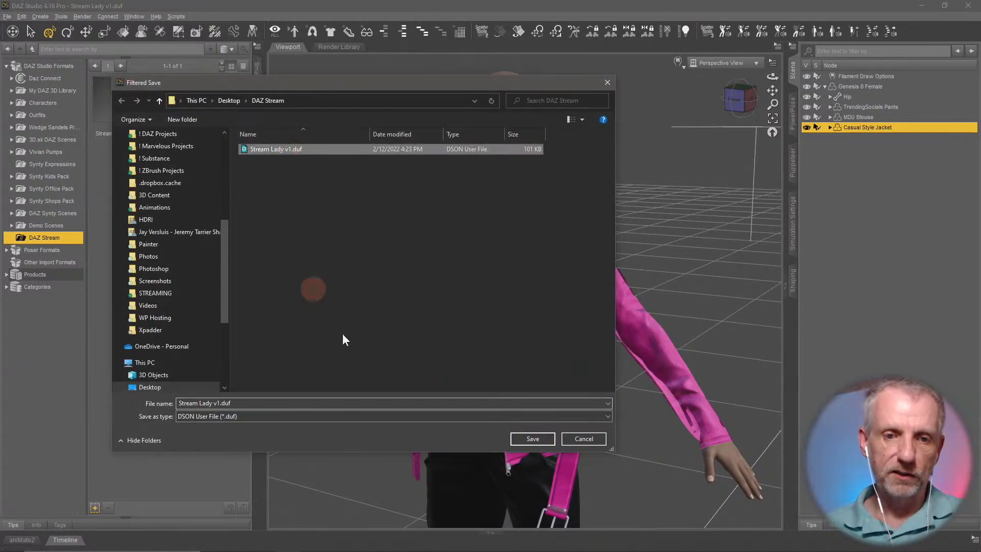
click(327, 403)
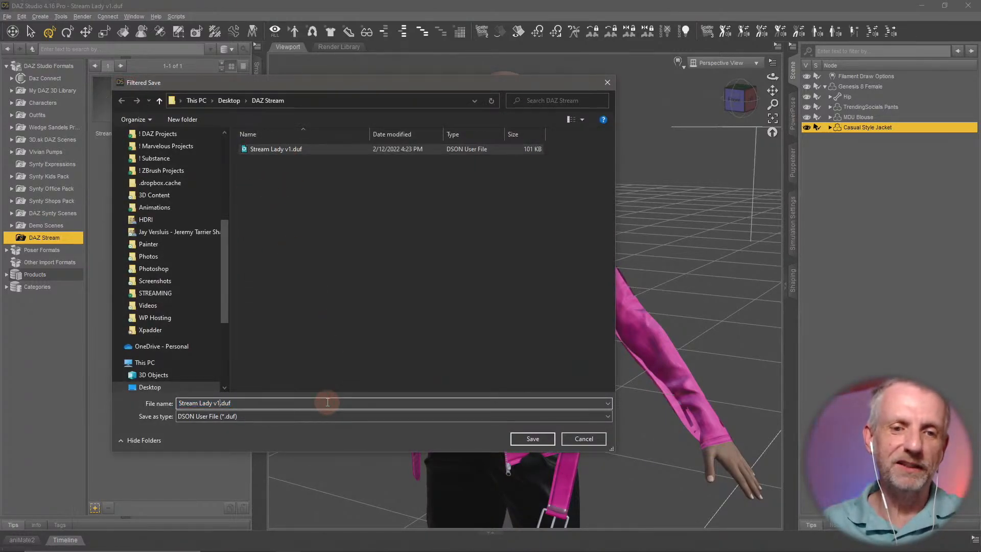
key(Return)
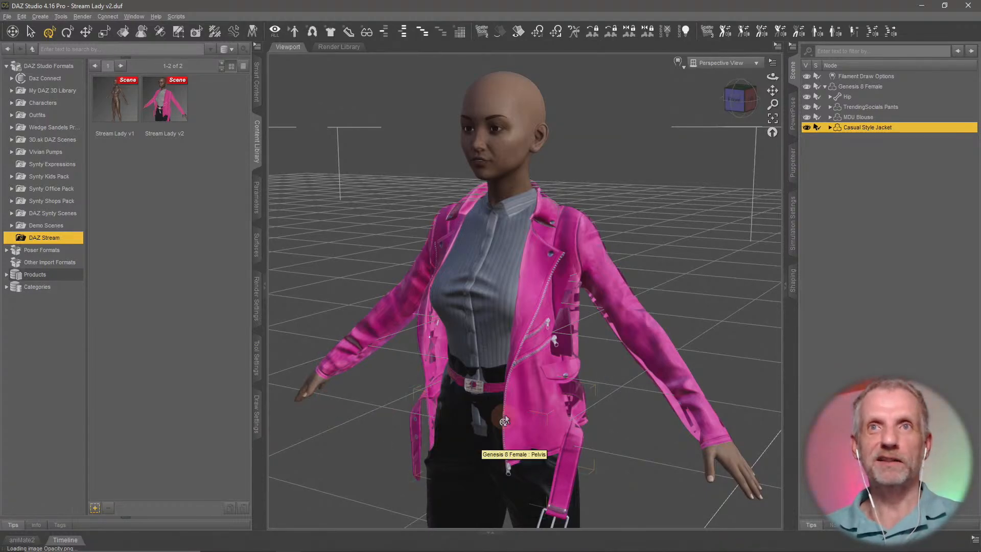
Select the Genesis 8 Female figure and list the pose products that are compatible with it.
middle_drag(553, 397, 557, 398)
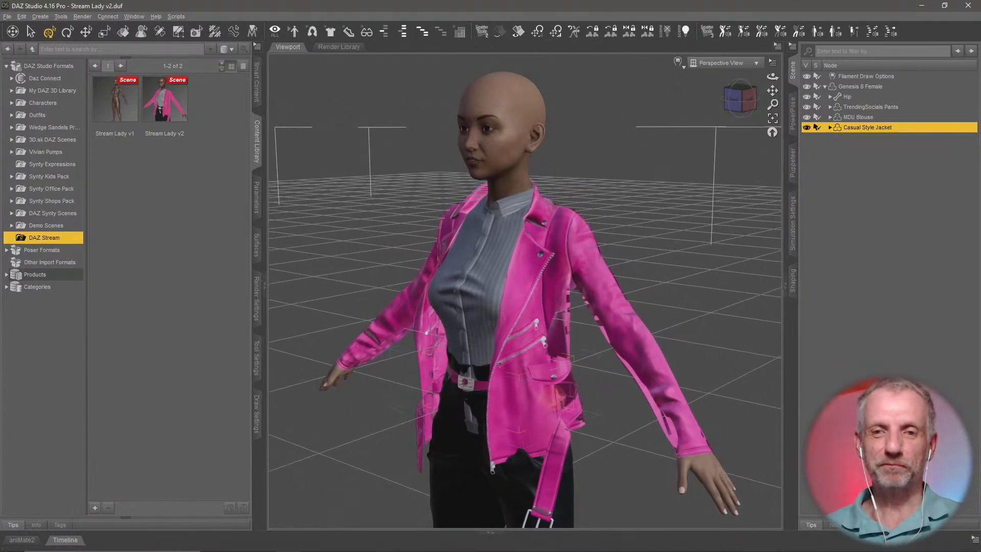
click(257, 83)
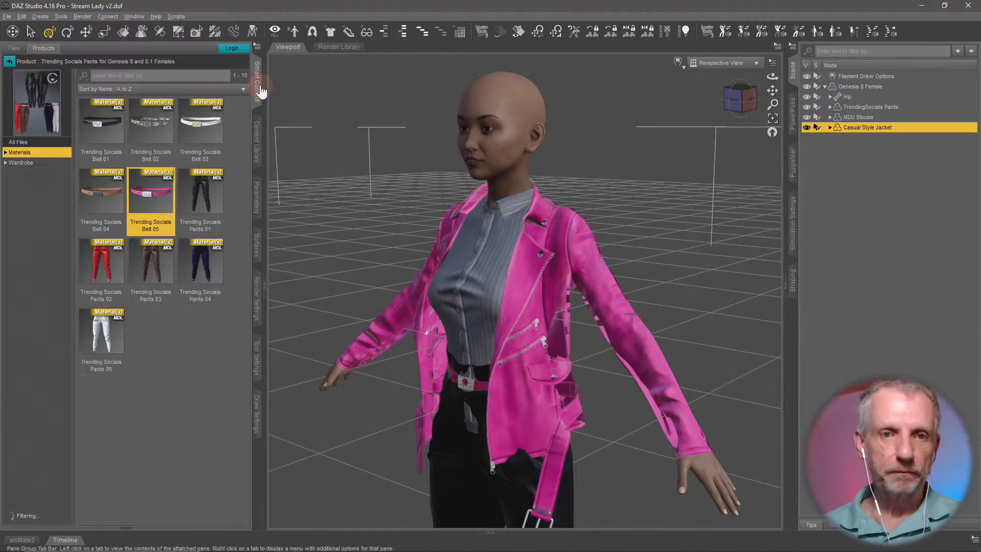
click(10, 63)
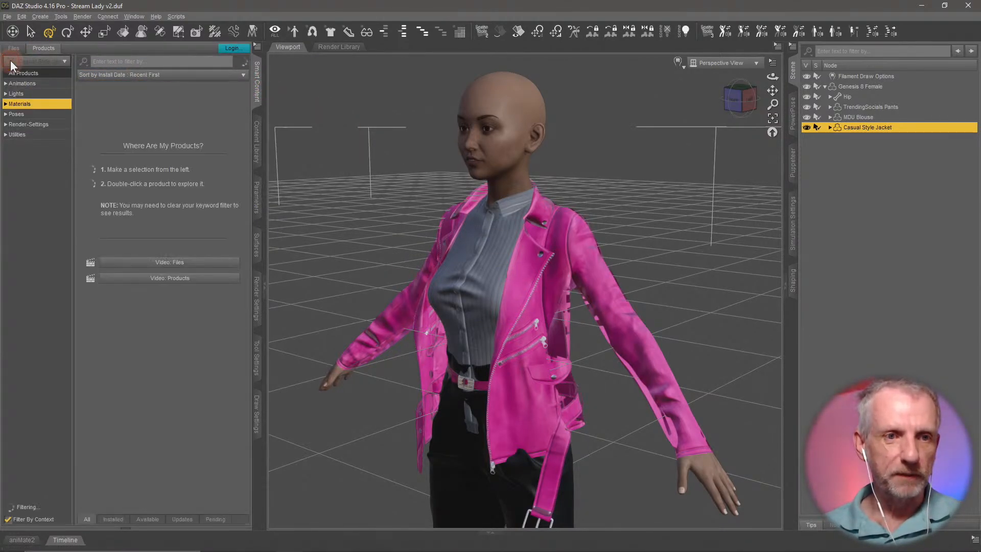
click(62, 115)
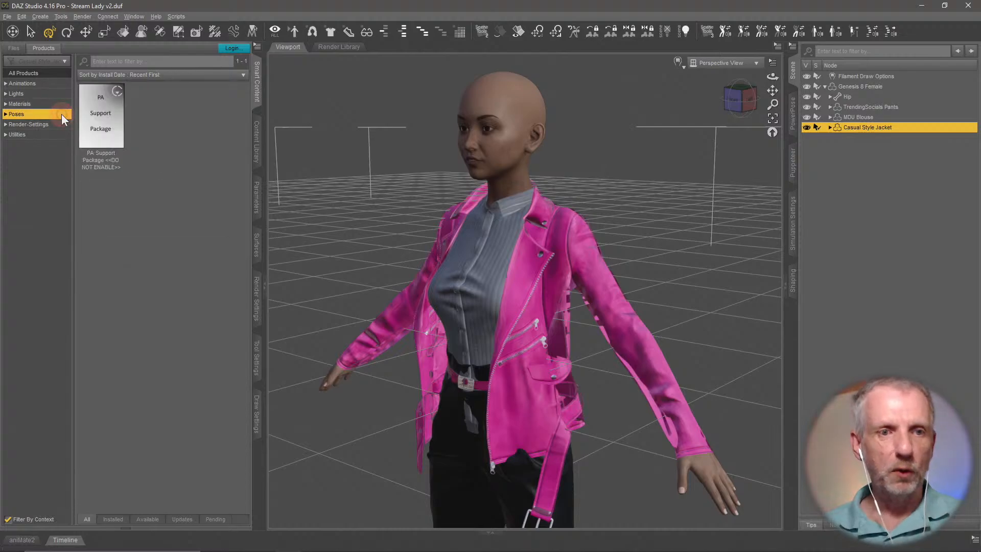
click(8, 519)
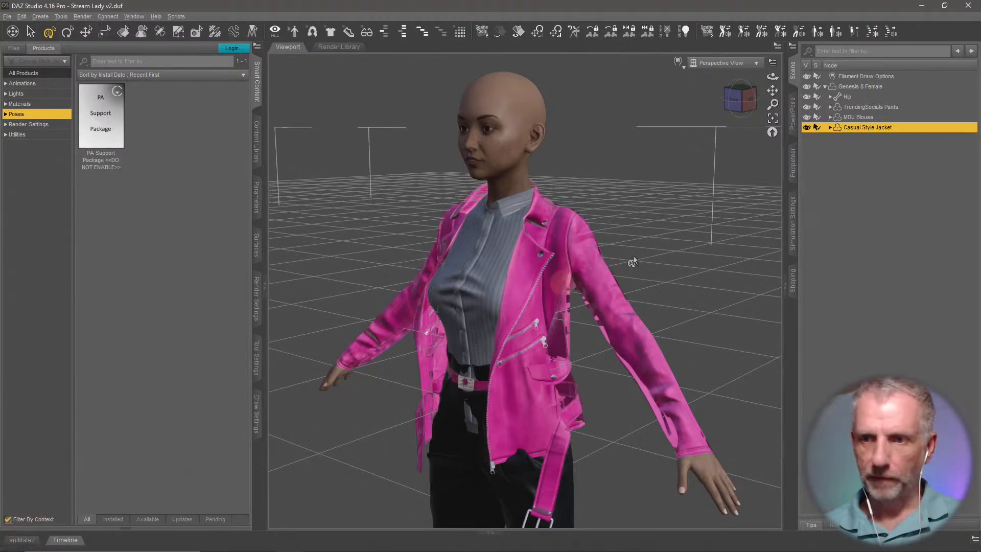
click(865, 88)
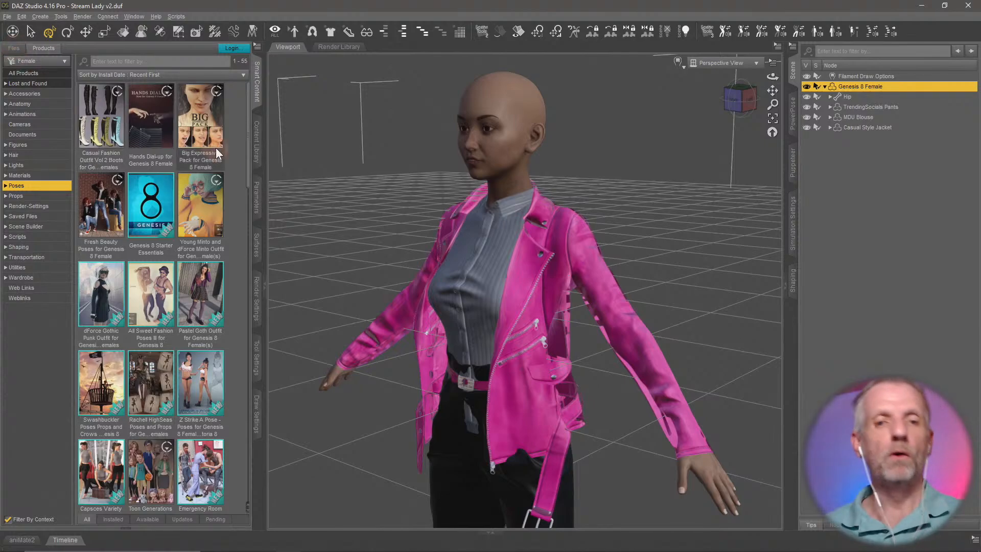
click(256, 144)
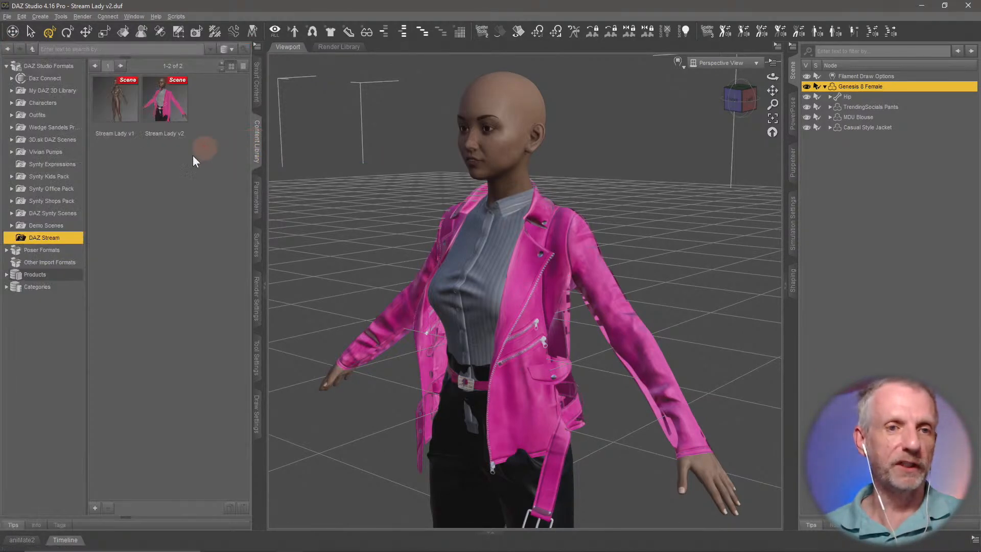
click(258, 92)
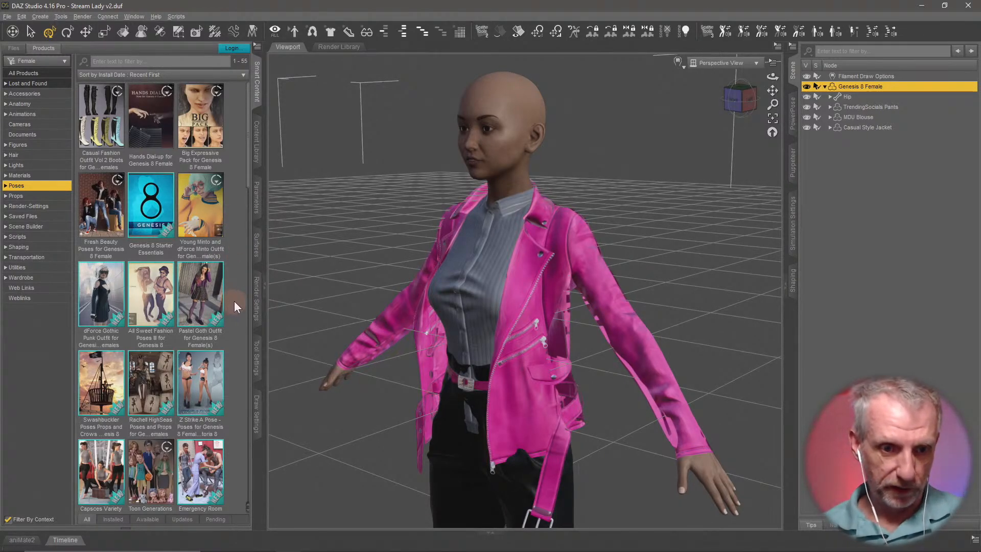
Open the Capsces Variety Poses and Expressions product and list only its standing poses.
scroll(234, 301, down, 3)
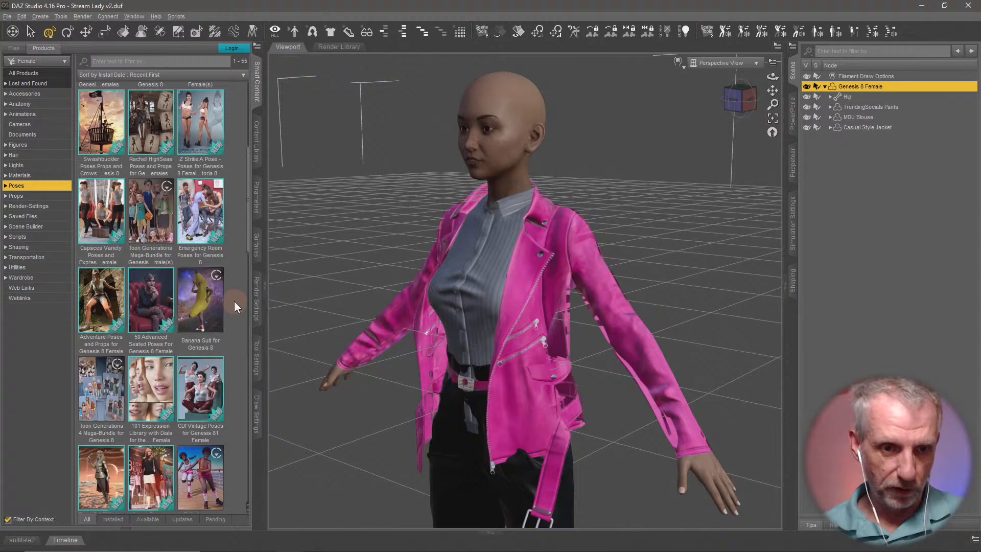
click(120, 207)
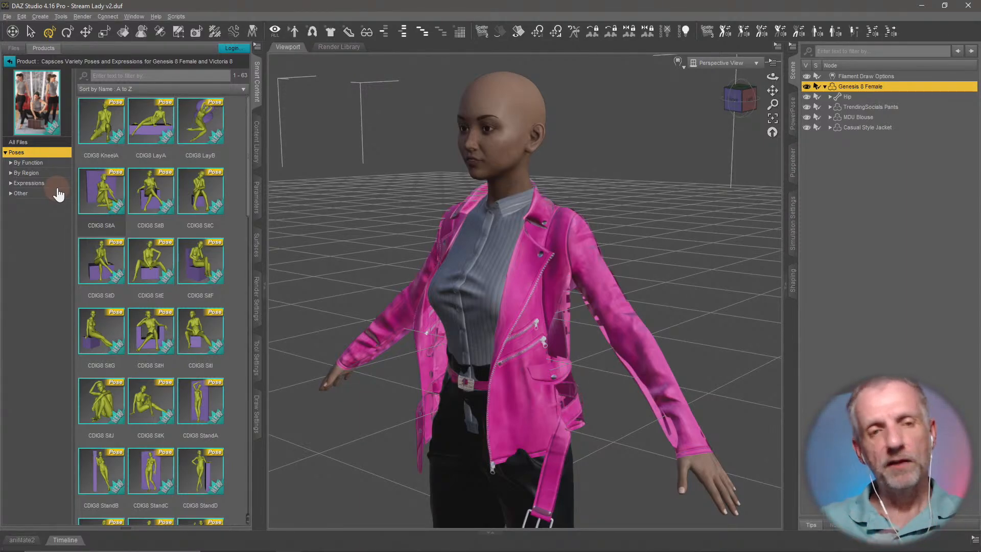
click(28, 163)
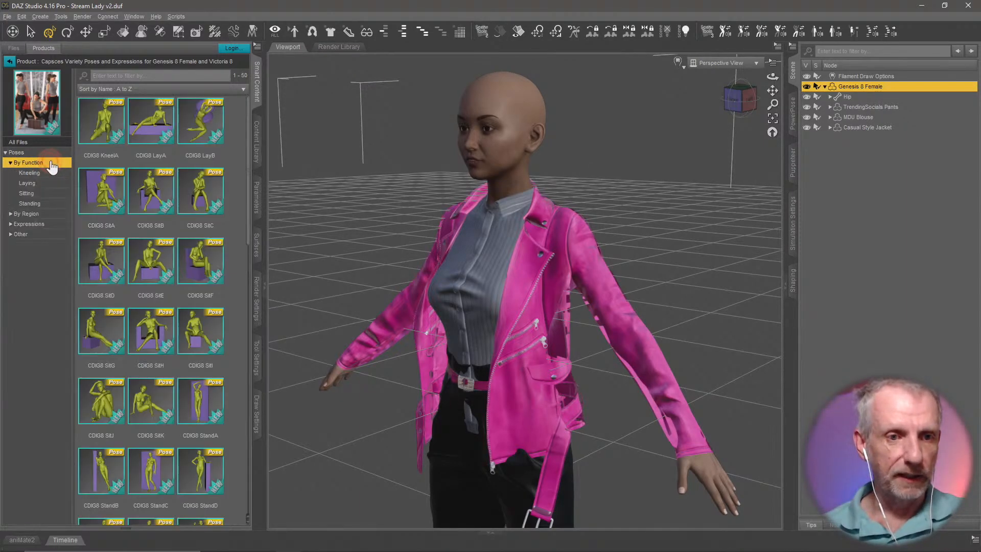
click(54, 204)
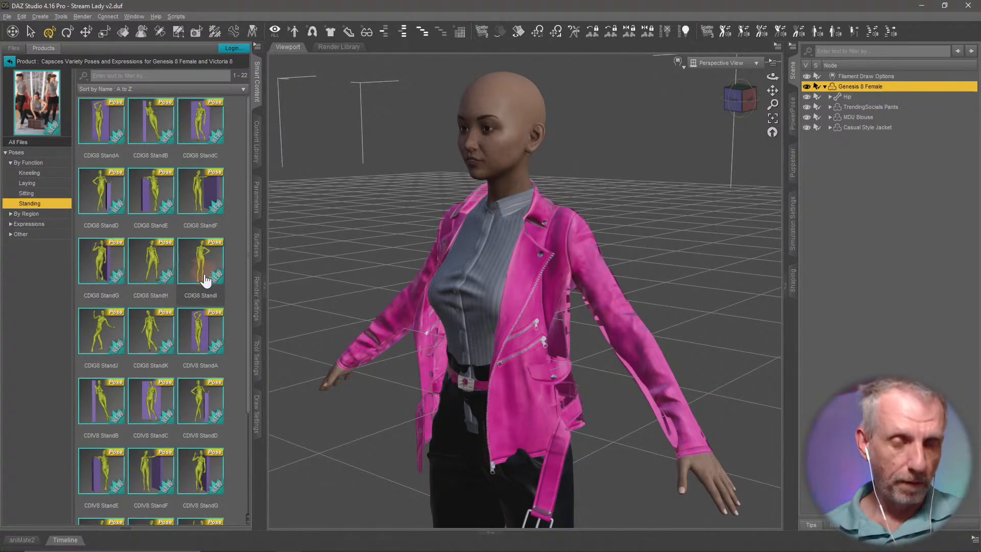
Try the CDIV8 StandI and CDIV8 StandJ poses on the figure and check how the outfit follows each.
mouse_move(218, 308)
scroll(218, 308, down, 3)
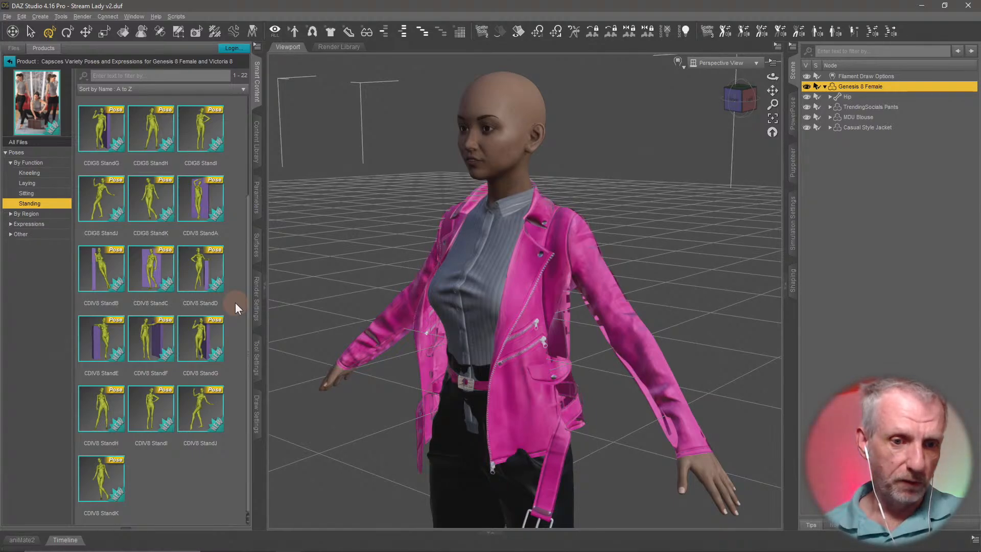
double_click(161, 414)
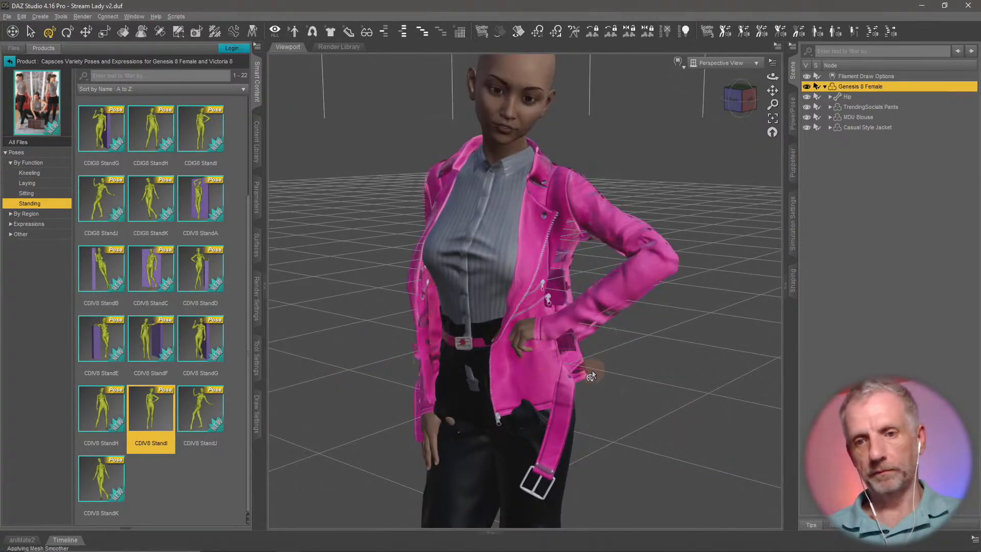
mouse_move(592, 372)
middle_down()
mouse_move(580, 363)
mouse_move(741, 361)
mouse_move(587, 360)
mouse_move(577, 373)
mouse_move(349, 412)
middle_up()
double_click(200, 409)
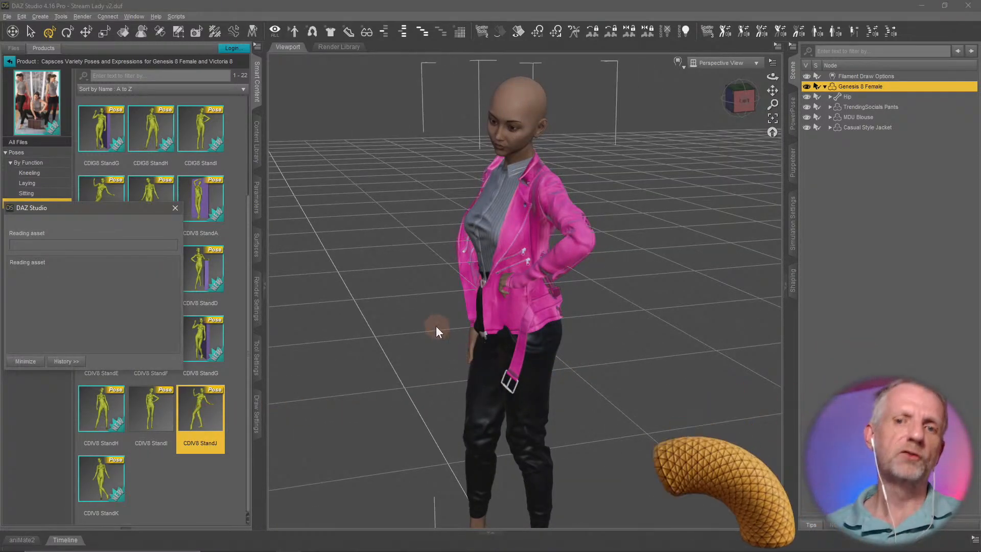
middle_drag(412, 314, 411, 321)
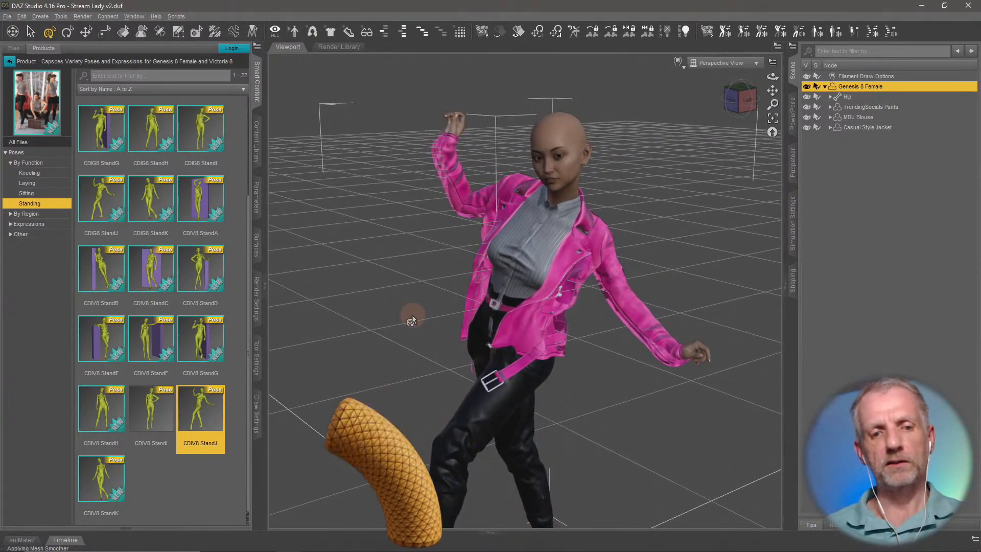
Apply the CDIV8 StandK pose to the Genesis 8 Female figure and inspect the clothes around the waist.
double_click(118, 469)
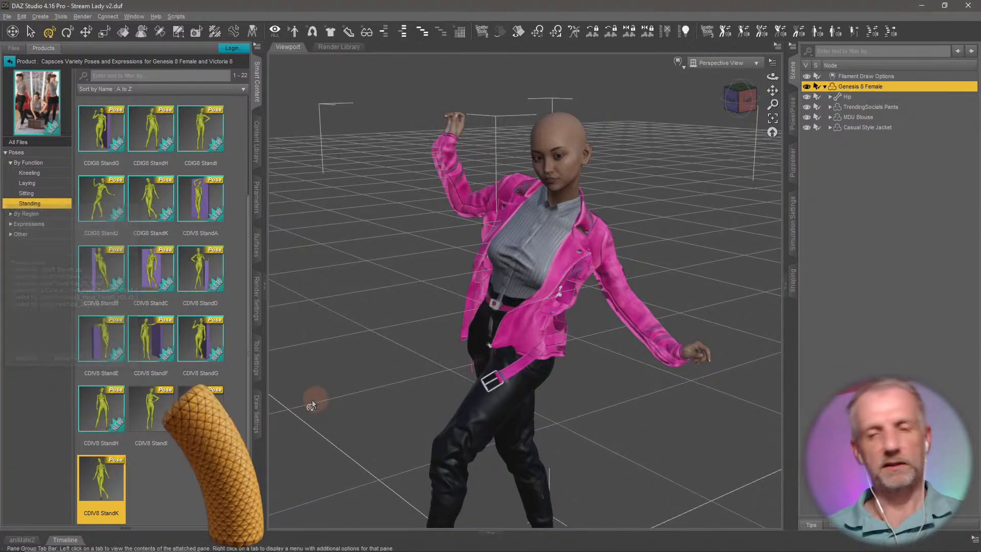
middle_drag(311, 404, 431, 343)
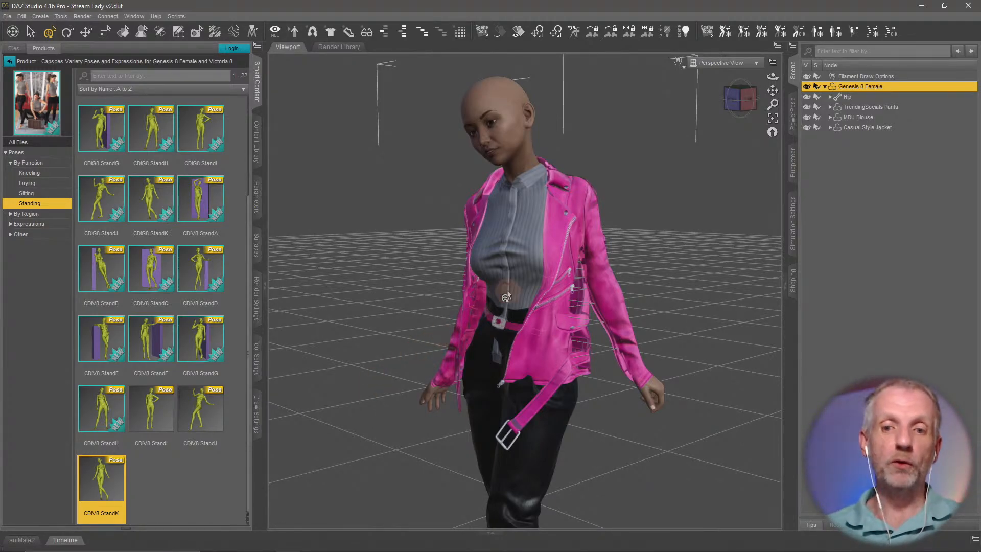
scroll(506, 297, up, 5)
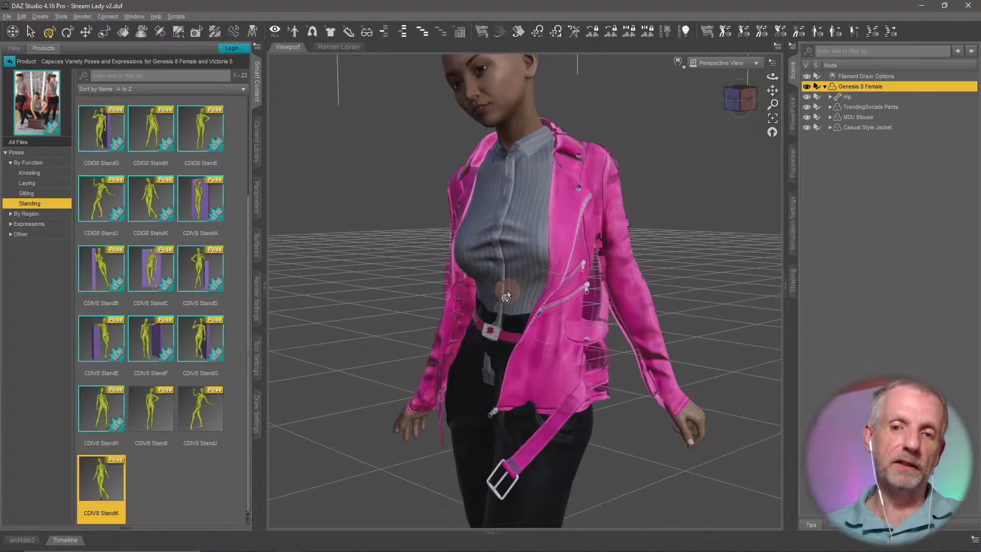
mouse_move(462, 281)
ctrl+alt+mouse_down()
mouse_move(503, 281)
mouse_move(463, 279)
ctrl+alt+mouse_up()
Brighten the viewport by raising the Filament Draw Options' Environment Intensity Scale to 9308.45.
click(878, 76)
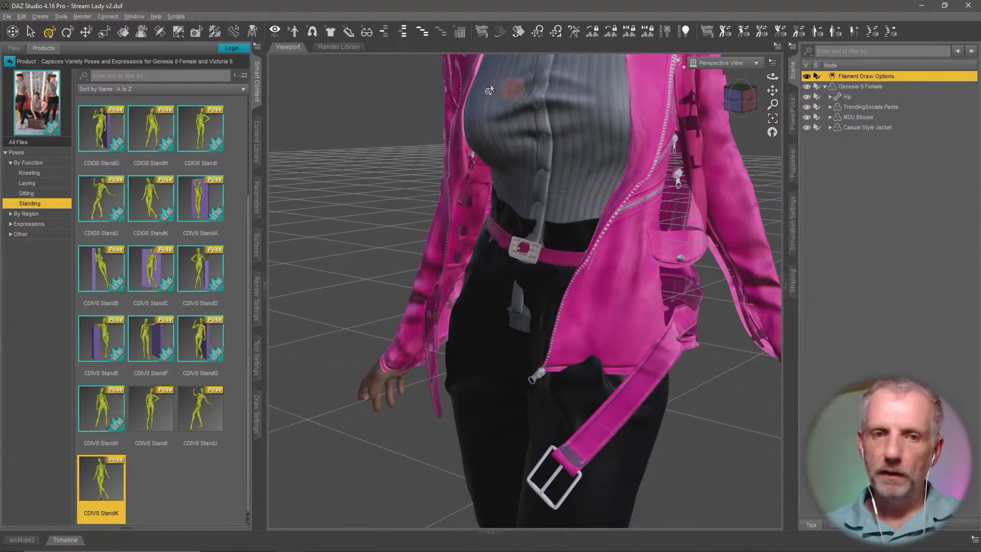
click(257, 196)
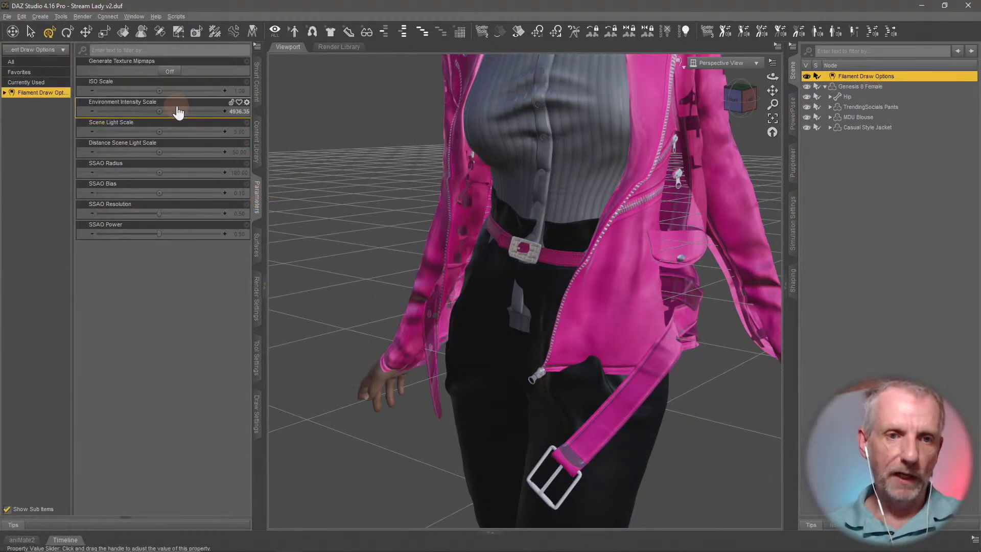
drag(163, 112, 160, 114)
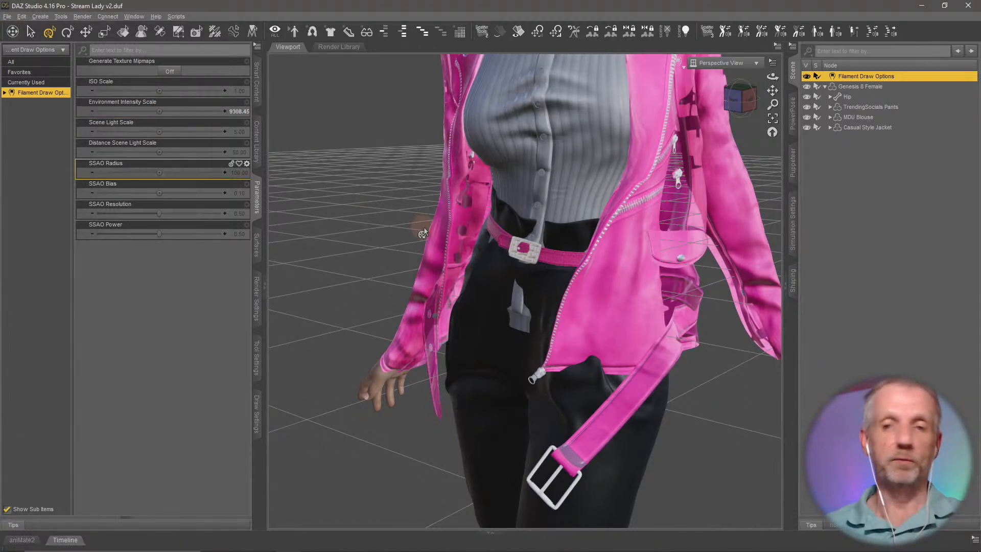
middle_drag(422, 228, 423, 227)
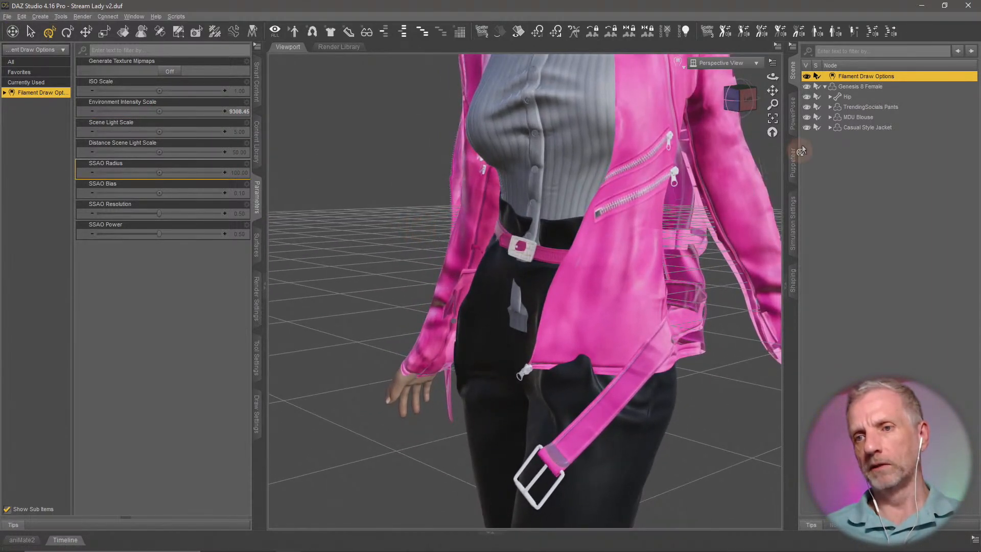
Set the Casual Style Jacket's Collar Up adjustment to 100%.
click(880, 130)
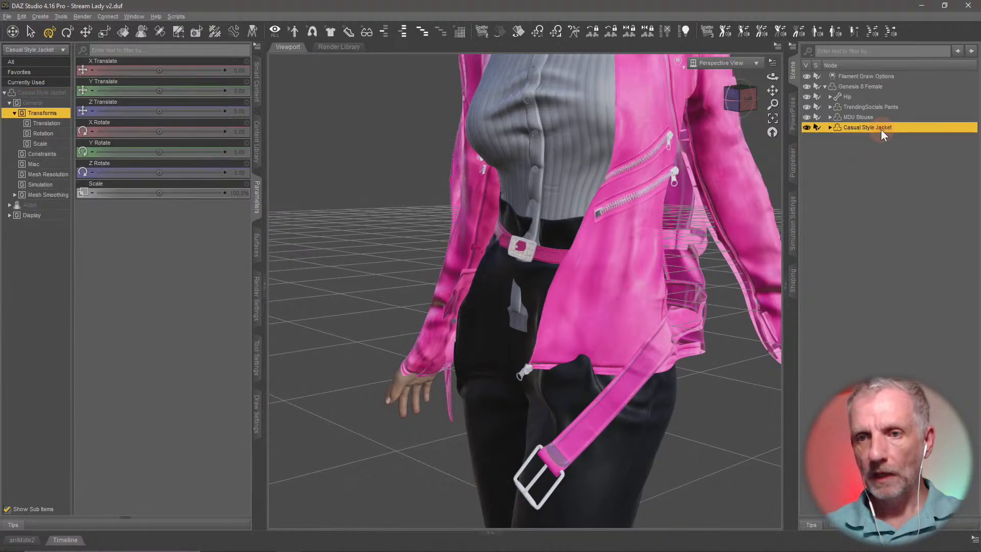
click(51, 207)
click(10, 104)
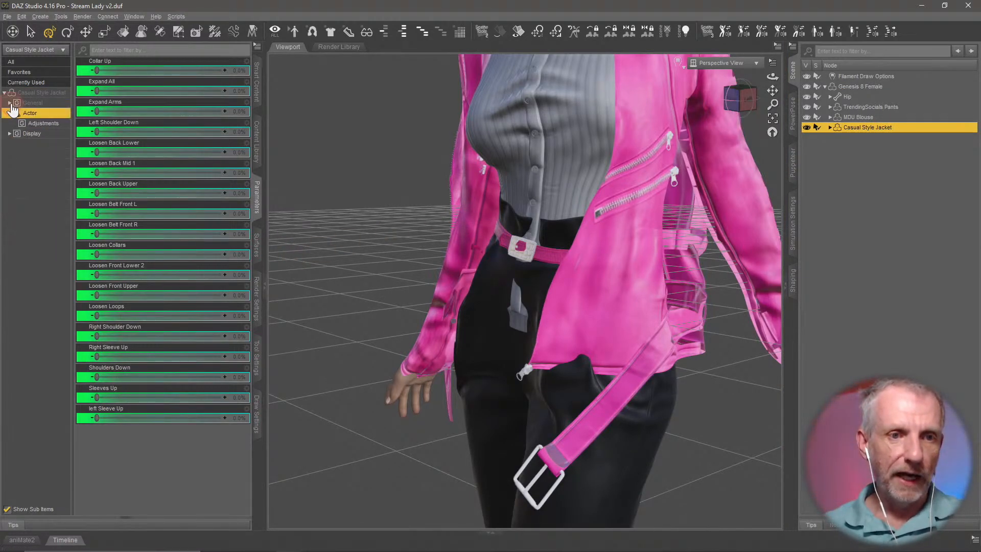
click(48, 125)
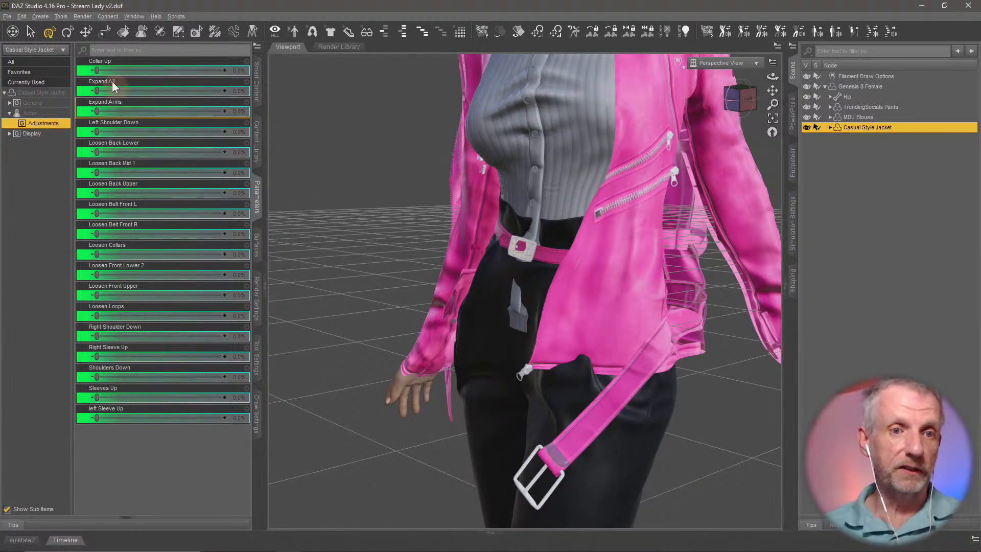
middle_drag(392, 200, 328, 188)
scroll(391, 204, down, 2)
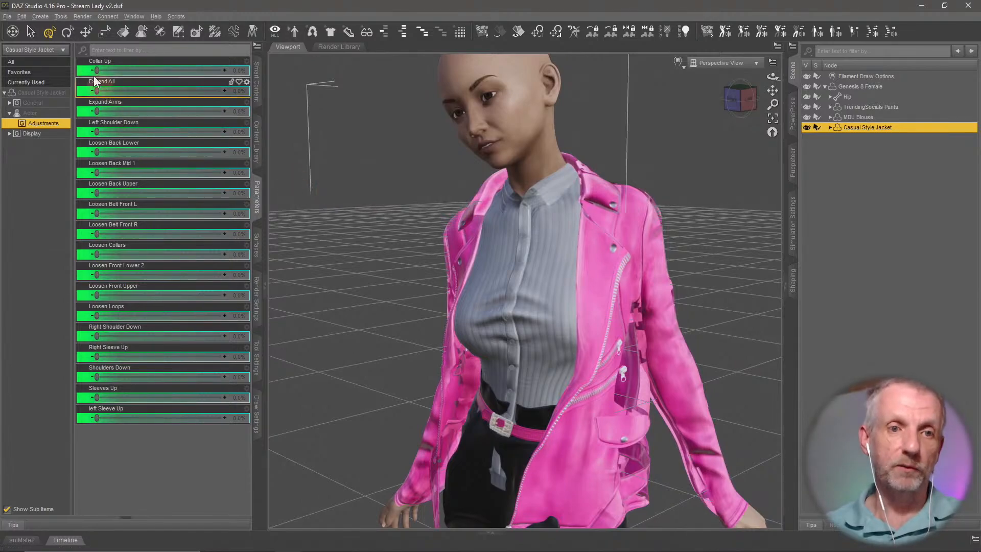
drag(97, 69, 315, 83)
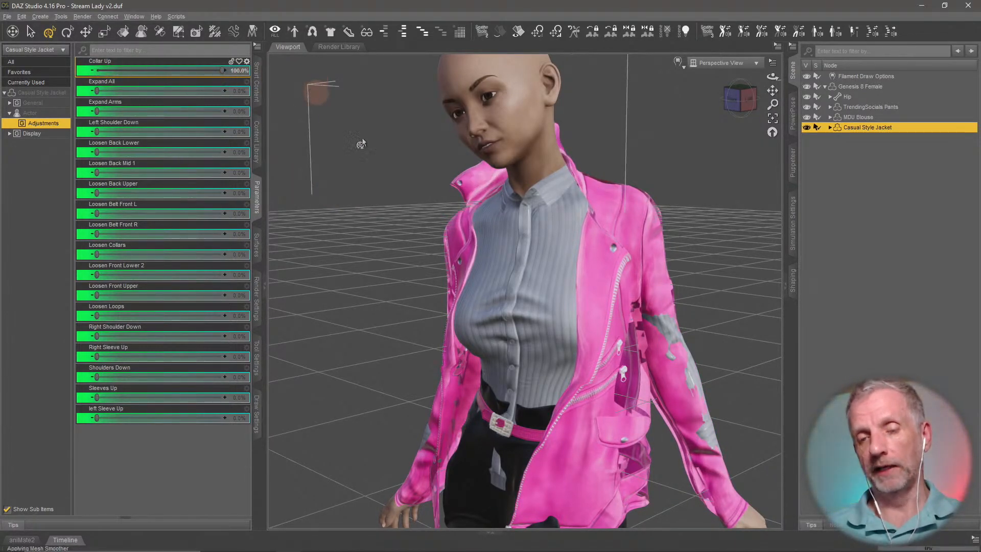
mouse_move(567, 217)
middle_down()
mouse_move(552, 229)
mouse_move(455, 237)
mouse_move(566, 232)
middle_up()
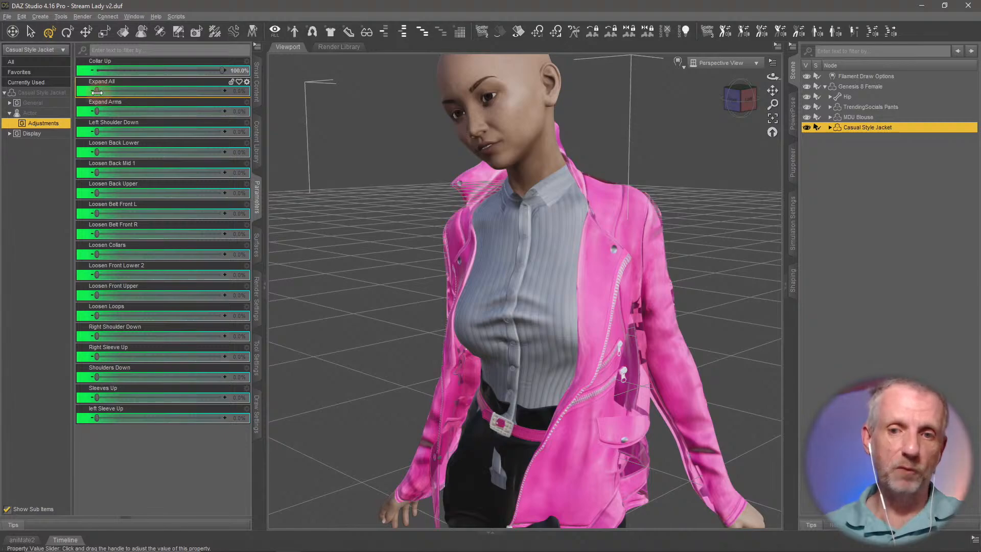
Try the jacket's Expand All adjustment and check its effect on the fit.
mouse_move(104, 93)
mouse_down()
mouse_move(245, 93)
mouse_move(72, 100)
mouse_move(116, 105)
mouse_up()
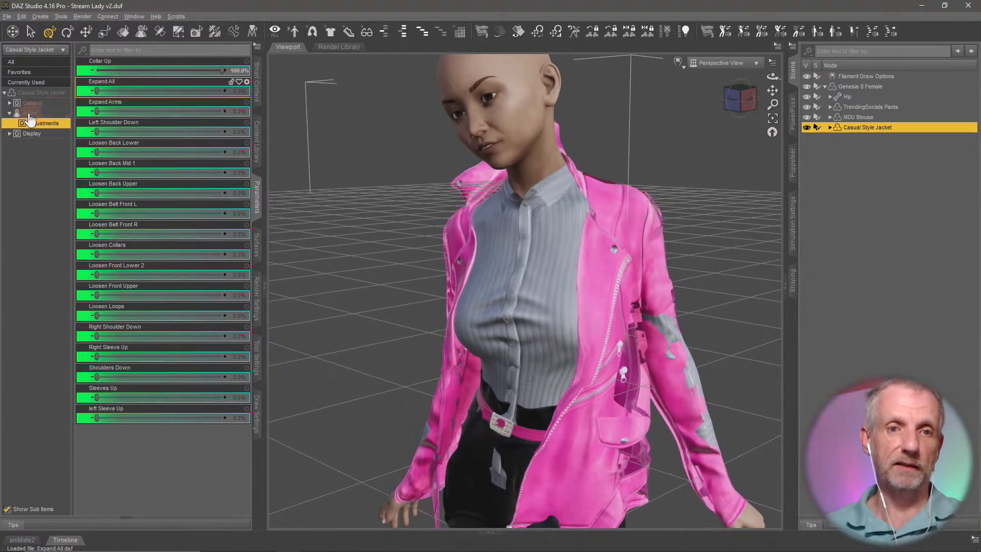
middle_drag(439, 248, 436, 249)
scroll(436, 249, down, 5)
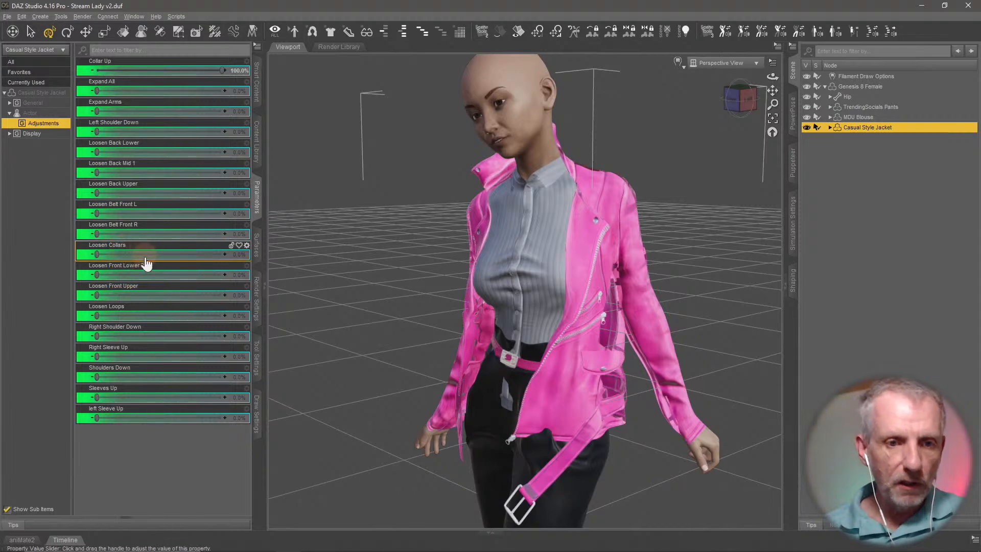
Try the jacket's Loosen Front Lower 2, Loosen Front Upper, Loosen Loops and Right Shoulder Down adjustments.
drag(97, 276, 232, 279)
drag(96, 290, 24, 290)
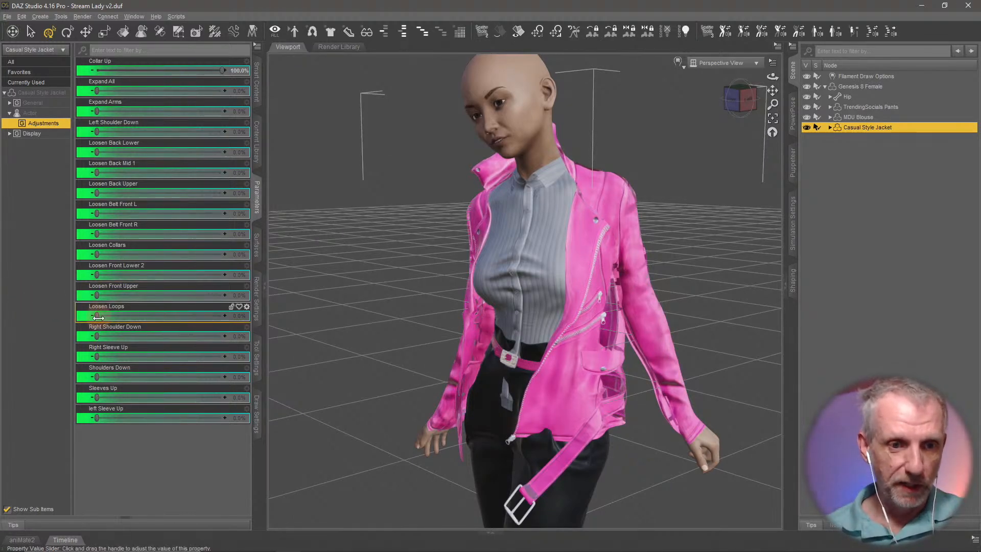
drag(97, 317, 191, 317)
drag(63, 318, 4, 322)
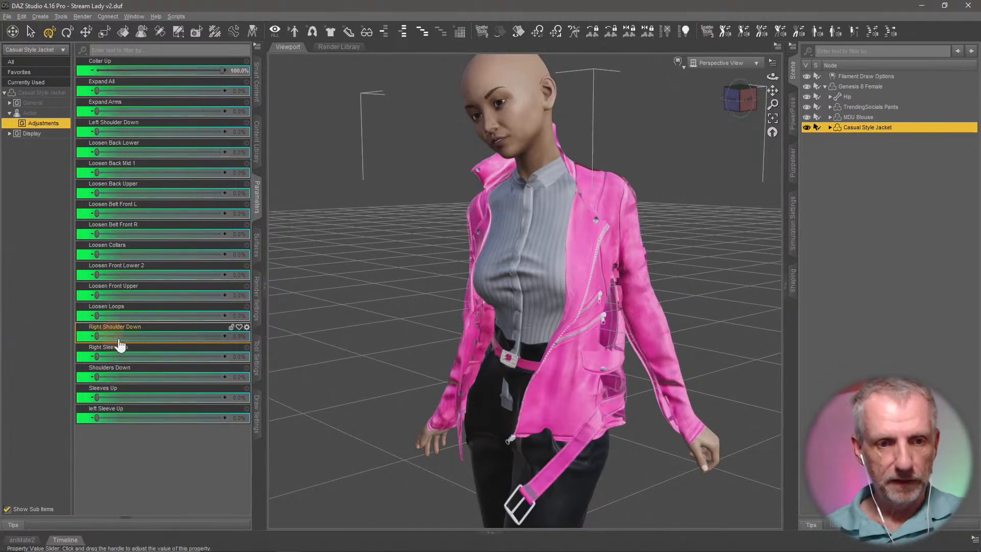
drag(97, 338, 3, 334)
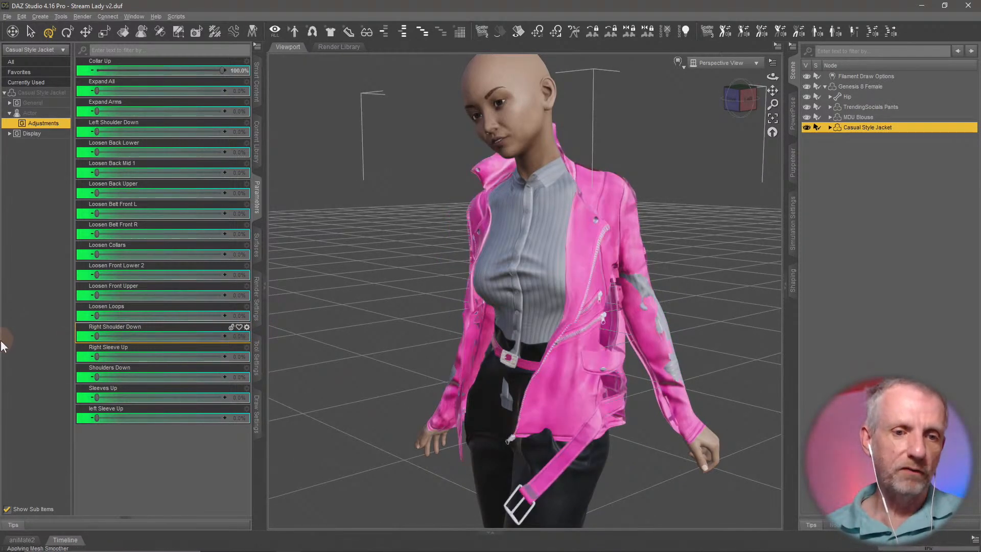
Set the jacket's Right Sleeve Up adjustment to 80% and check the sleeve from the front.
drag(96, 357, 202, 368)
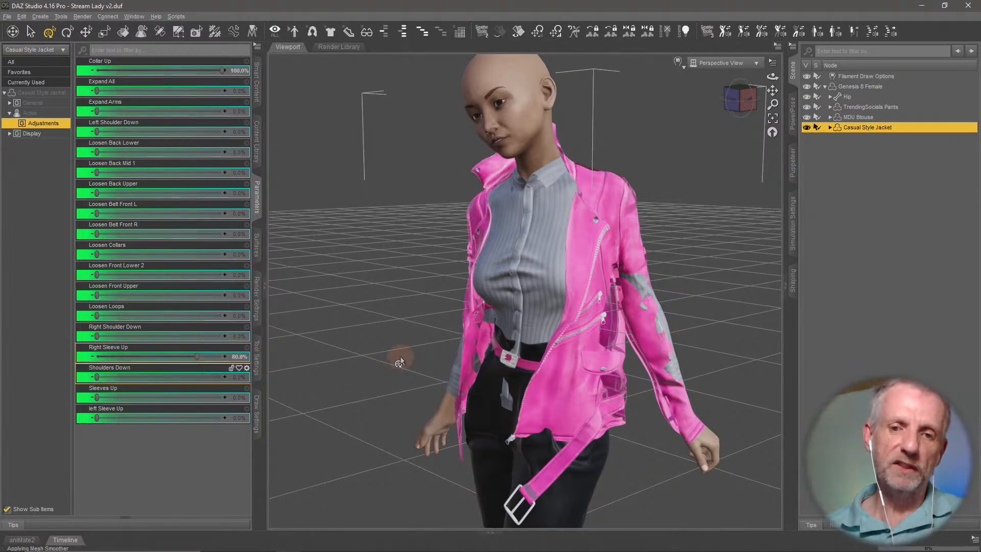
middle_drag(400, 357, 523, 359)
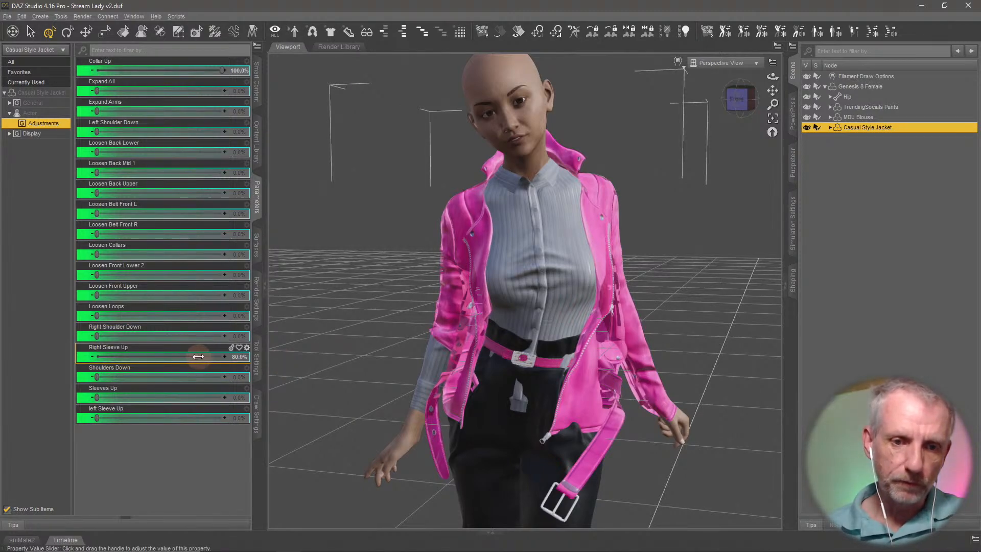
Set the Casual Style Jacket's Right Sleeve Up adjustment to 67.3%.
drag(198, 356, 181, 355)
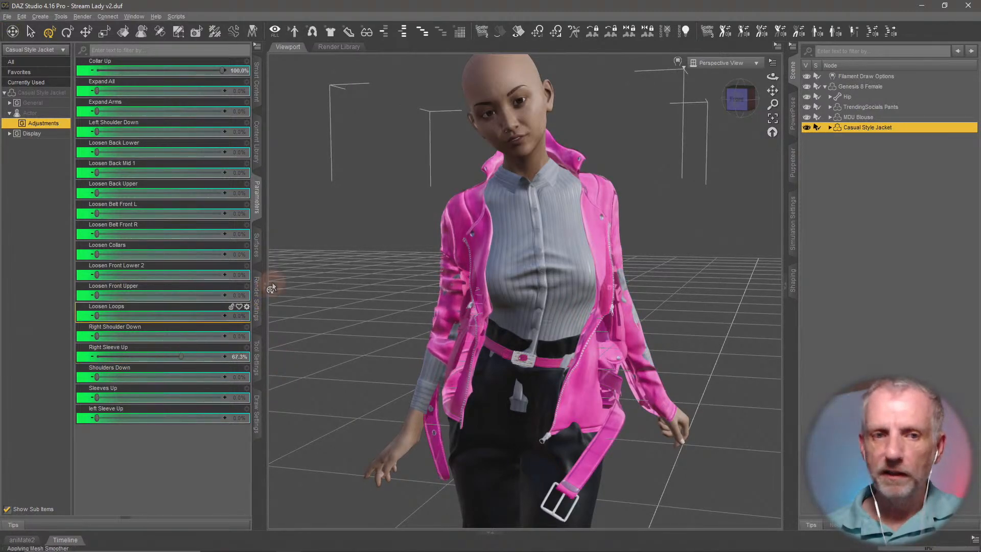
Bring up the Simulation surface settings of the Casual Style Jacket's Sleeves.002 material.
click(257, 253)
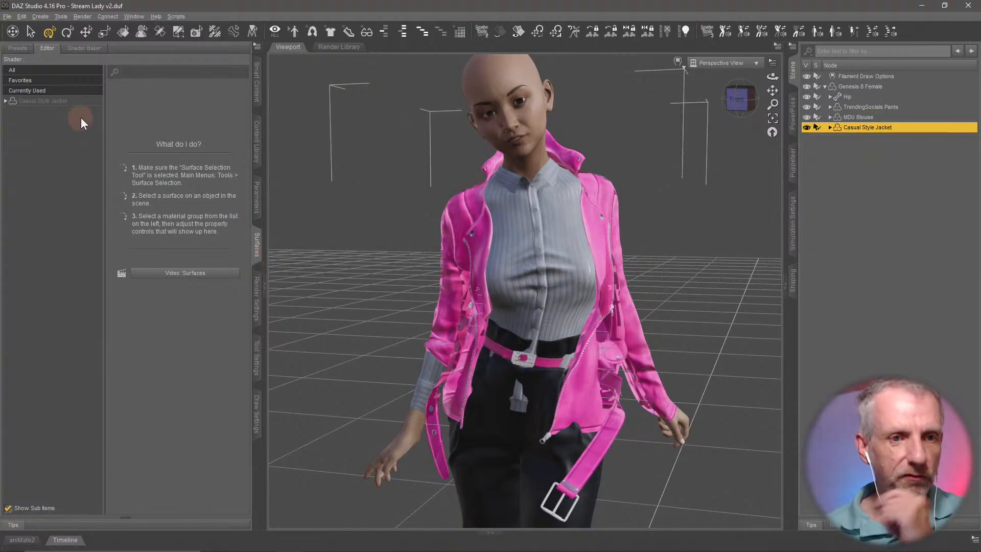
click(43, 101)
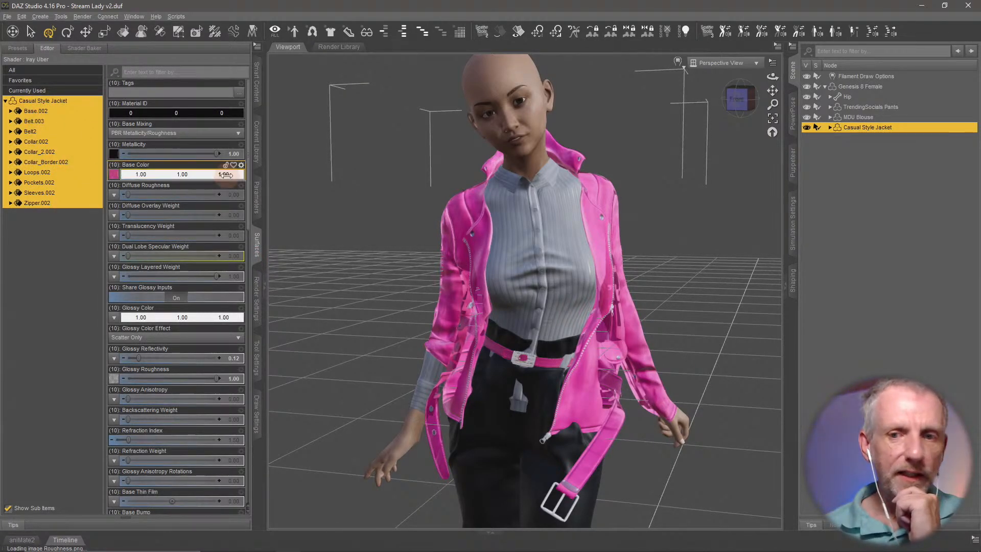
click(11, 193)
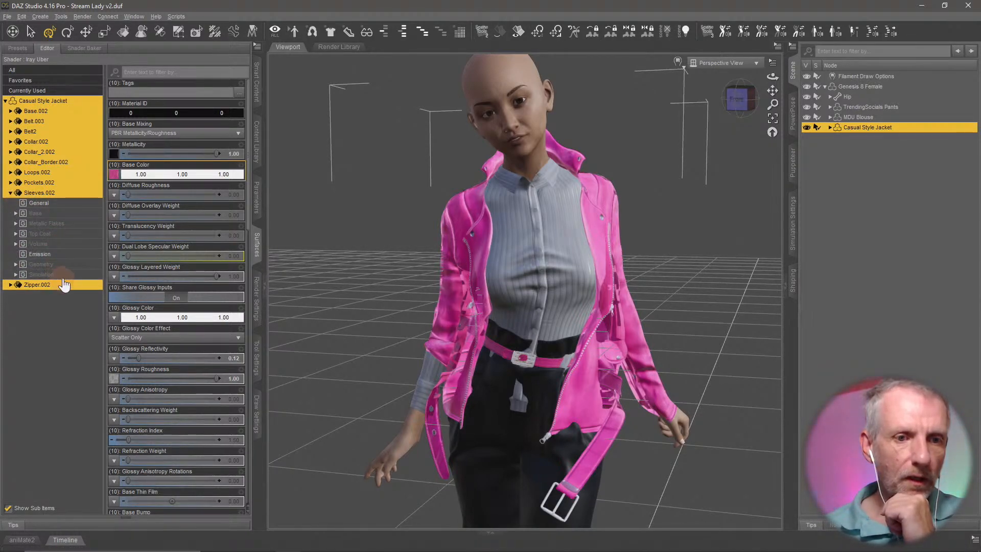
click(25, 275)
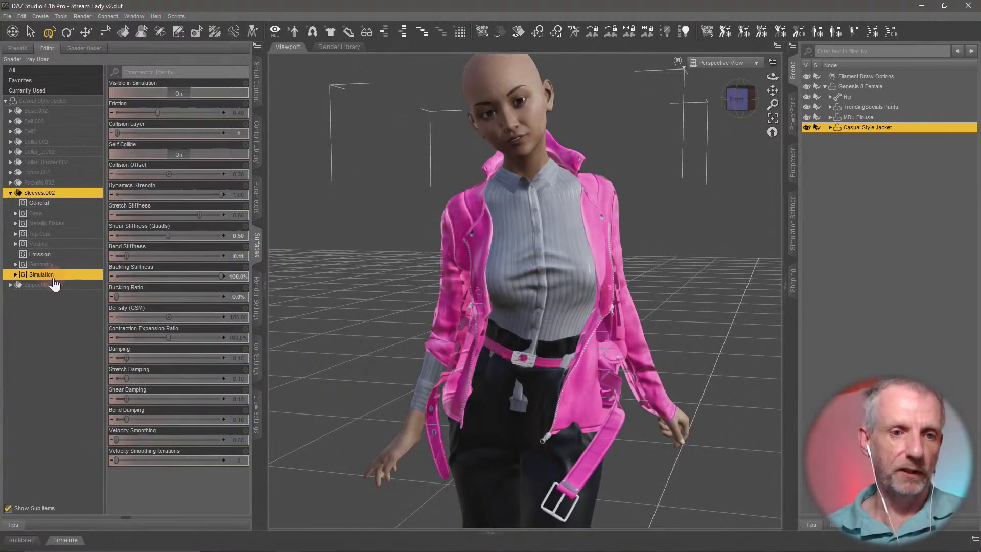
click(11, 193)
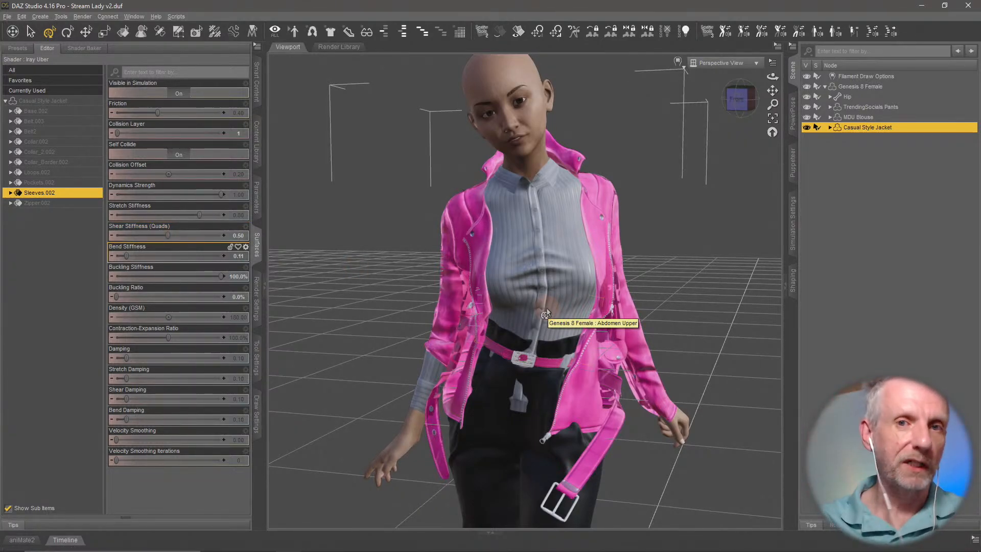
Compare the Geometry and Simulation surface settings of Sleeves.002 while viewing the jacket from the side and front.
middle_drag(594, 316, 525, 315)
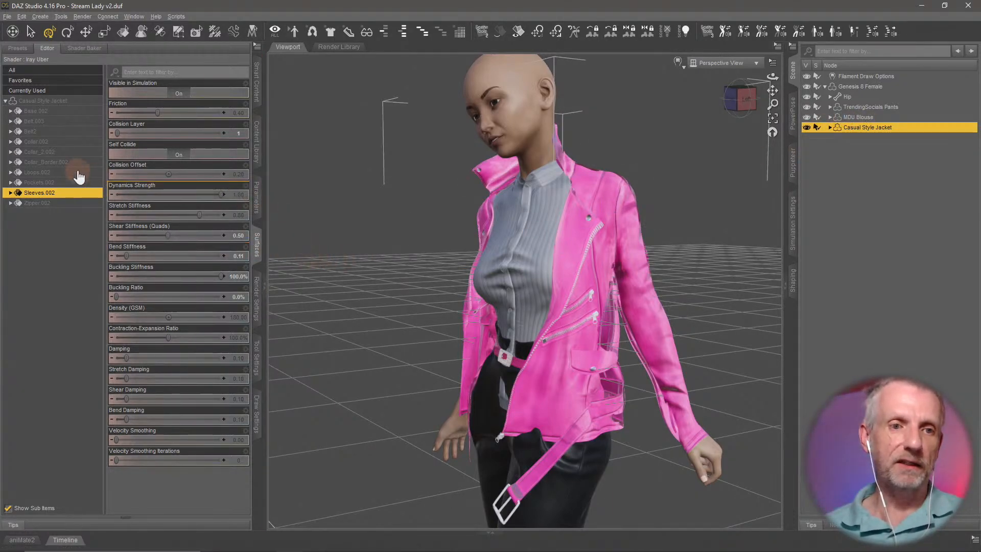
click(10, 193)
click(62, 272)
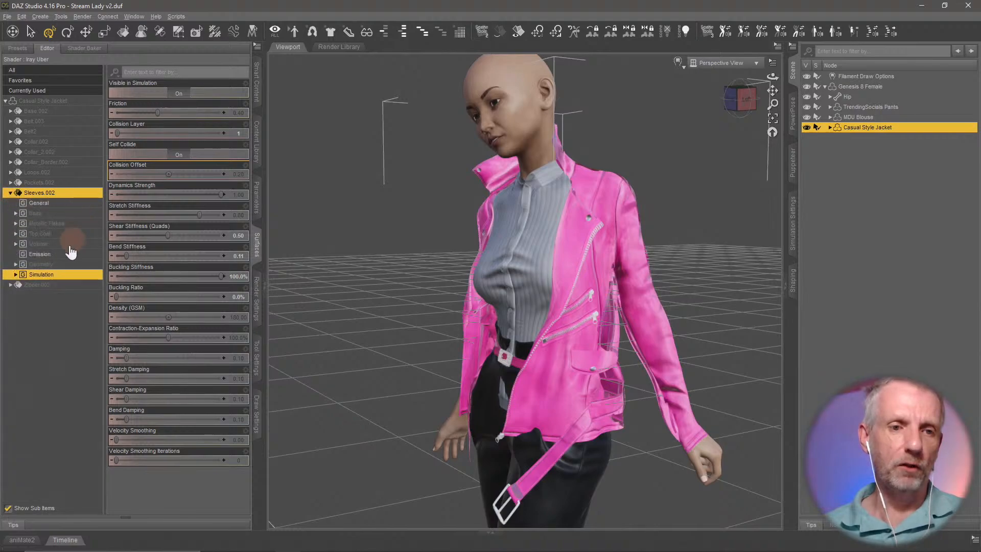
click(58, 274)
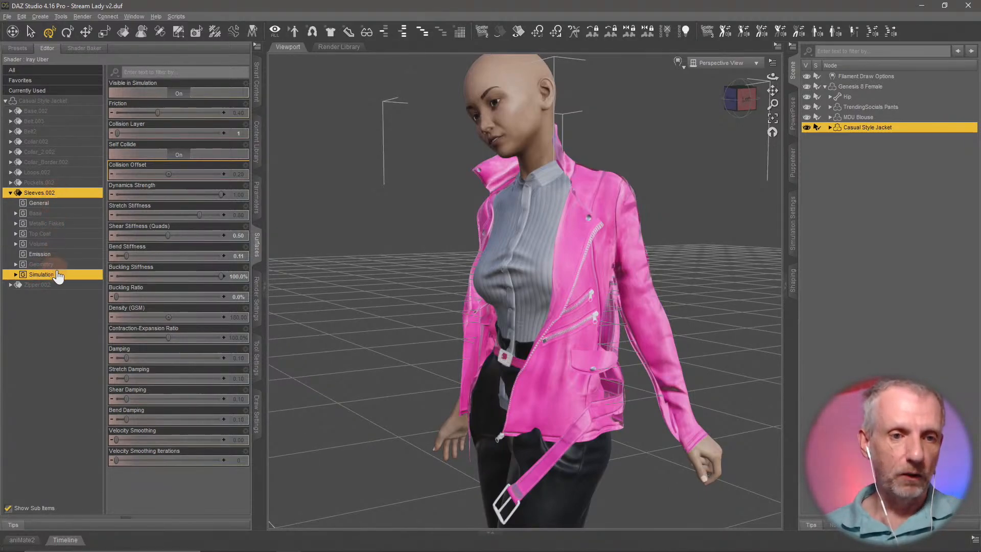
click(42, 264)
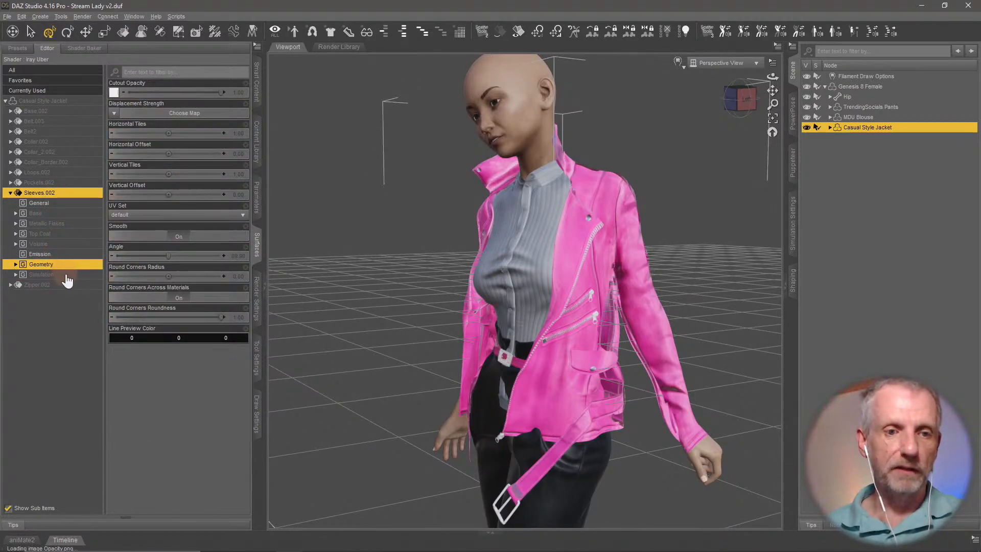
click(65, 275)
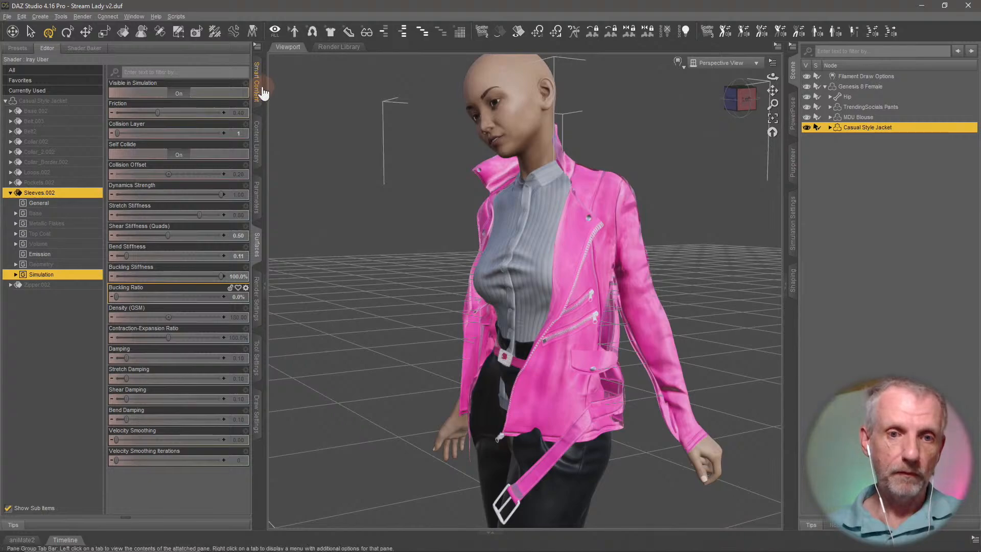
middle_drag(400, 245, 392, 246)
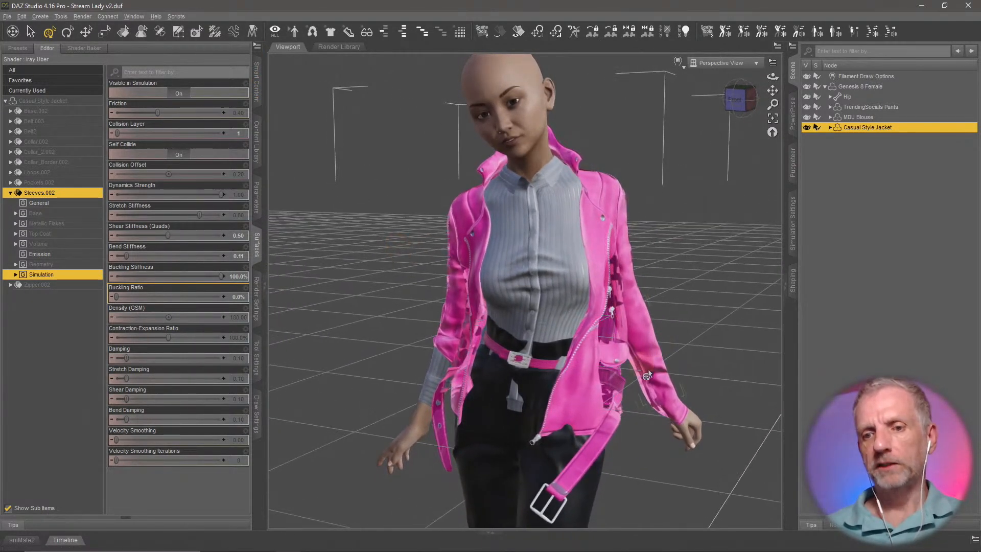
Filter the jacket's adjustments by "slee" and try raising its left sleeve to about 66%.
click(256, 197)
middle_drag(321, 242, 328, 291)
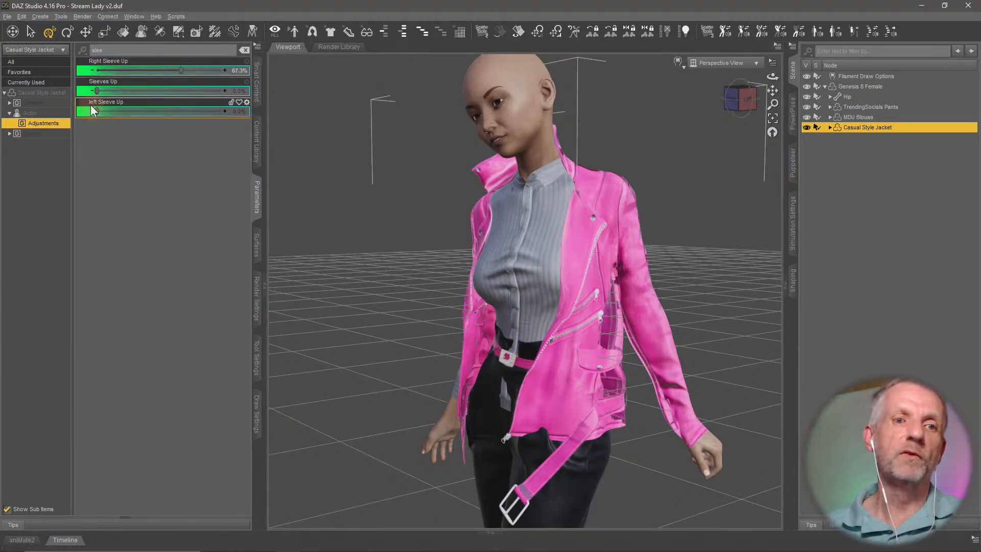
drag(95, 112, 180, 118)
mouse_move(429, 289)
mouse_down()
mouse_move(344, 284)
mouse_move(438, 284)
mouse_move(430, 290)
mouse_up()
ctrl+alt+right_drag(431, 289, 411, 275)
ctrl+alt+drag(412, 276, 453, 292)
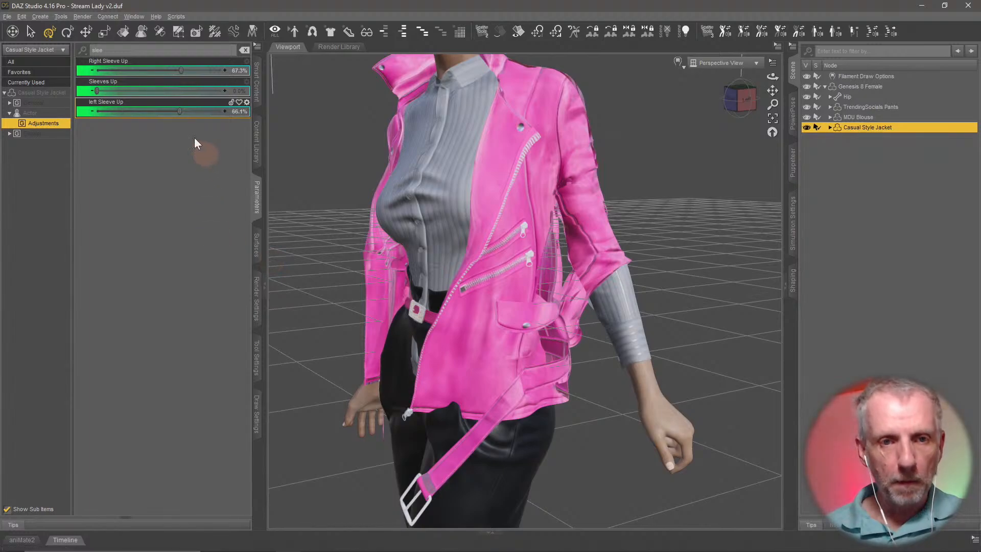
Return the jacket's Left Sleeve Up adjustment to 0% and check both sleeves on the figure.
drag(179, 111, 59, 115)
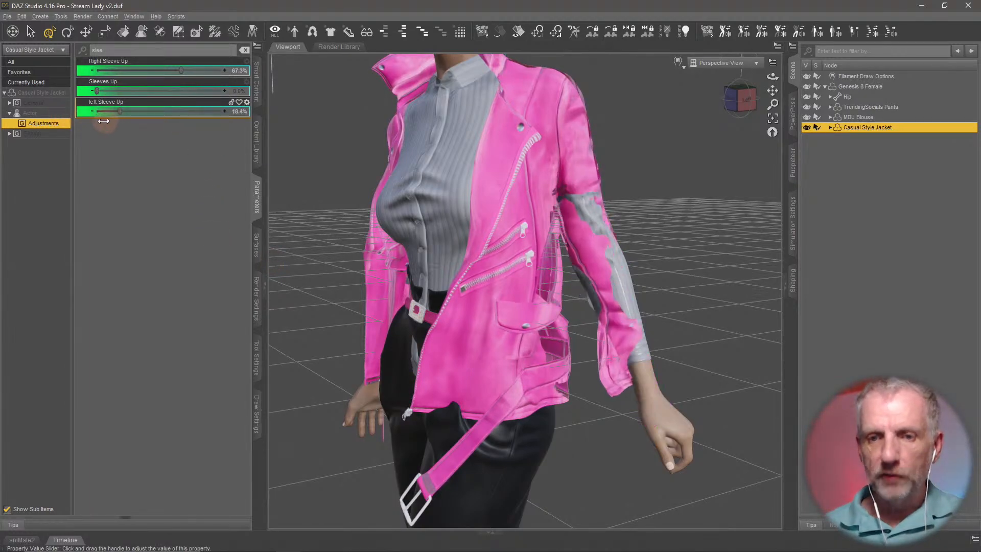
ctrl+alt+drag(605, 367, 580, 341)
ctrl+alt+right_drag(581, 338, 582, 341)
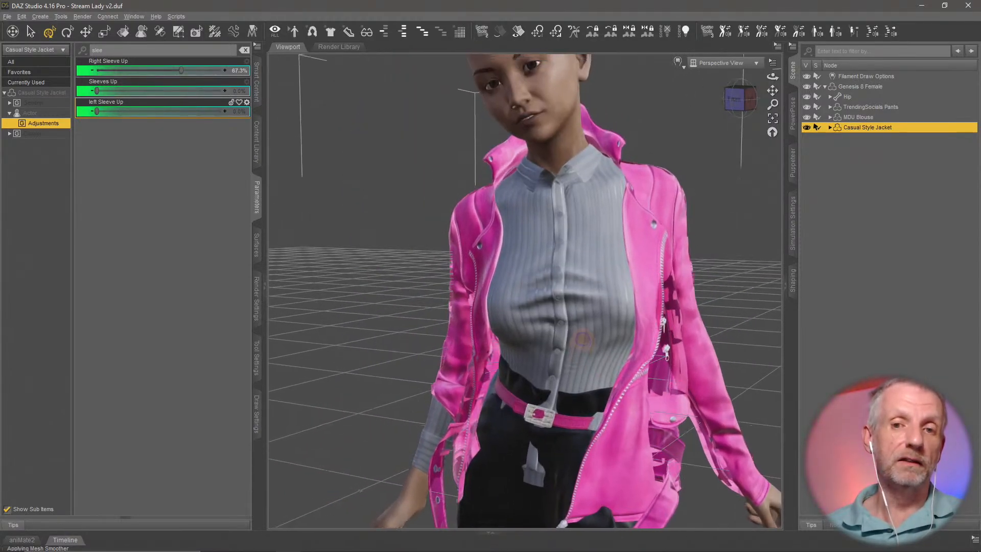
scroll(582, 338, up, 2)
scroll(581, 338, down, 5)
ctrl+alt+drag(582, 338, 571, 337)
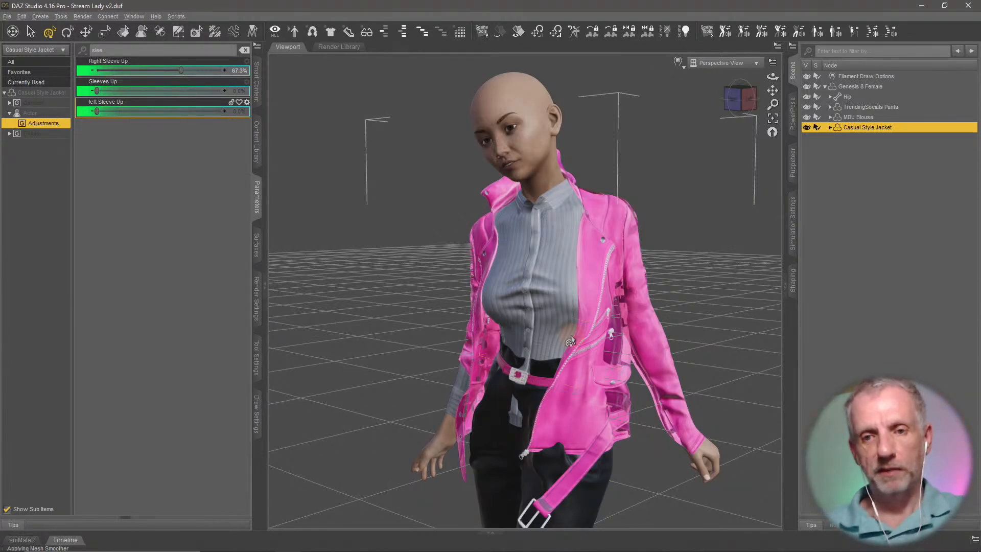
ctrl+alt+drag(571, 335, 435, 235)
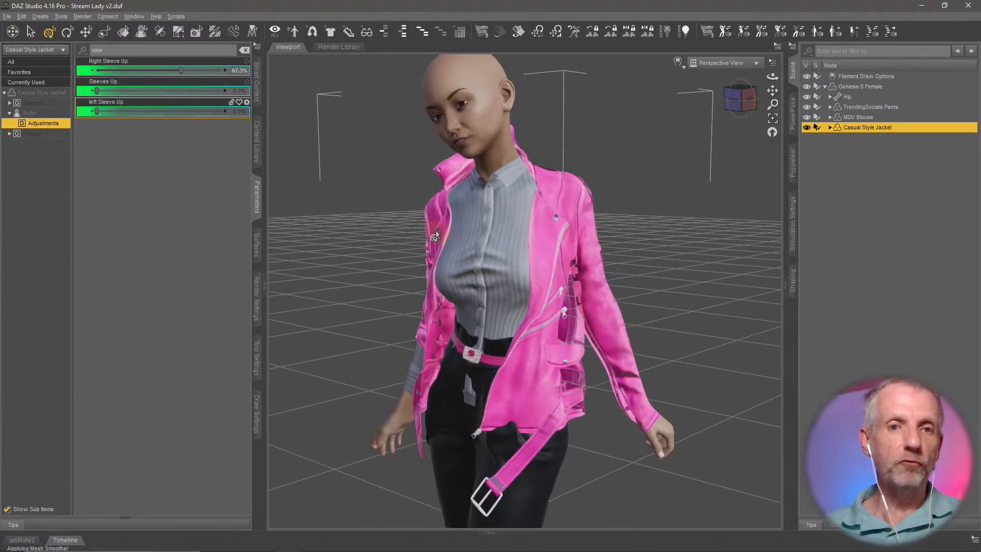
Save the scene as "Stream Lady v3.duf" in the DAZ Stream folder.
click(257, 82)
click(257, 147)
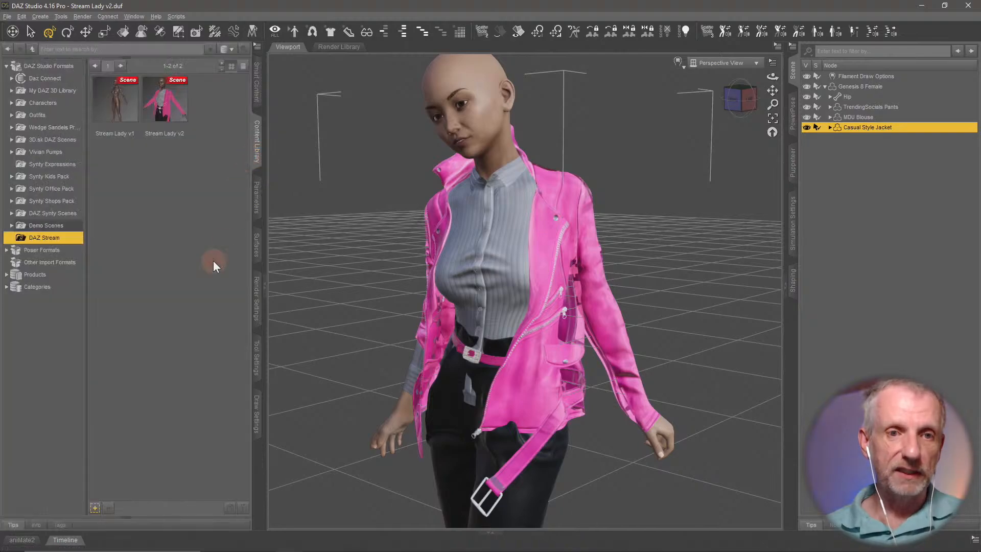
click(94, 509)
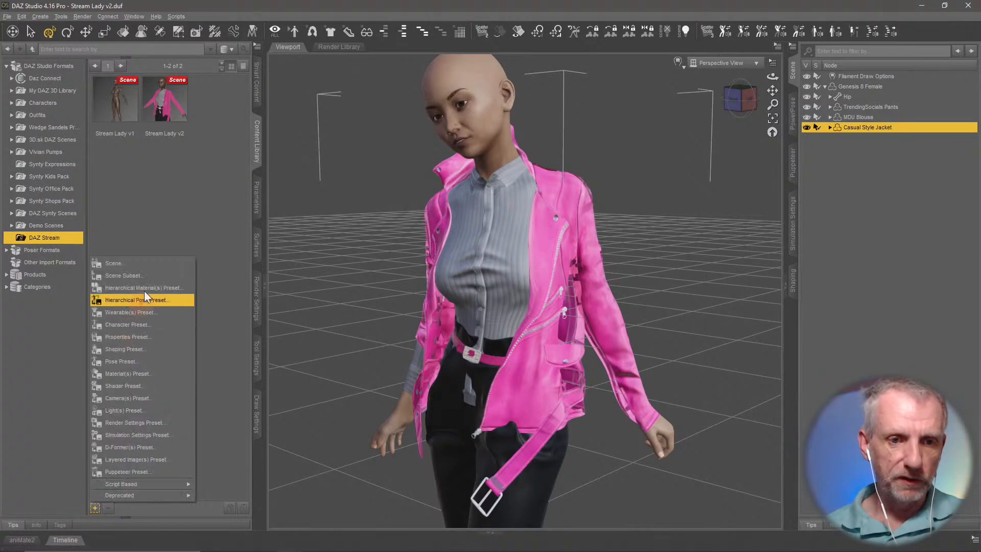
click(161, 259)
click(287, 159)
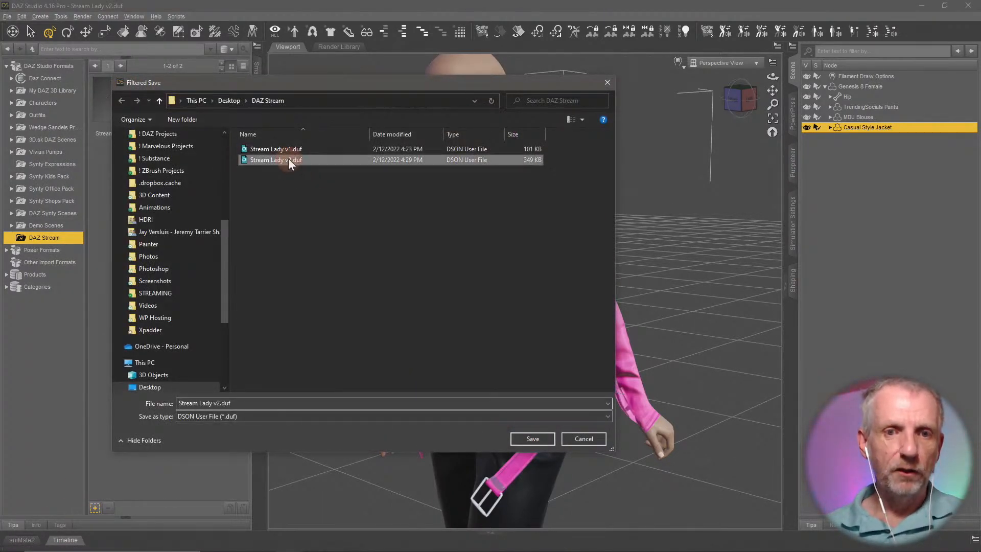
click(286, 403)
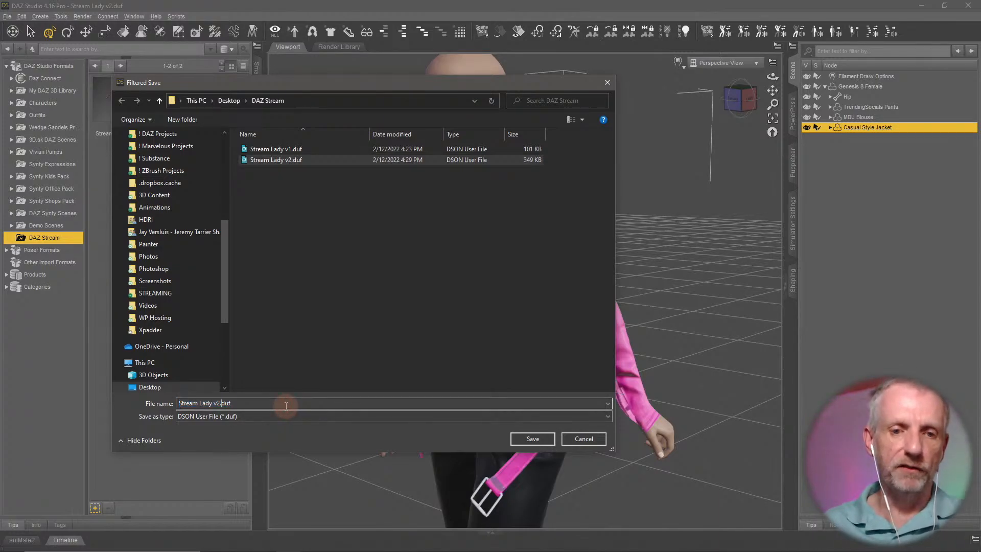
key(BackSpace)
text(3)
key(Return)
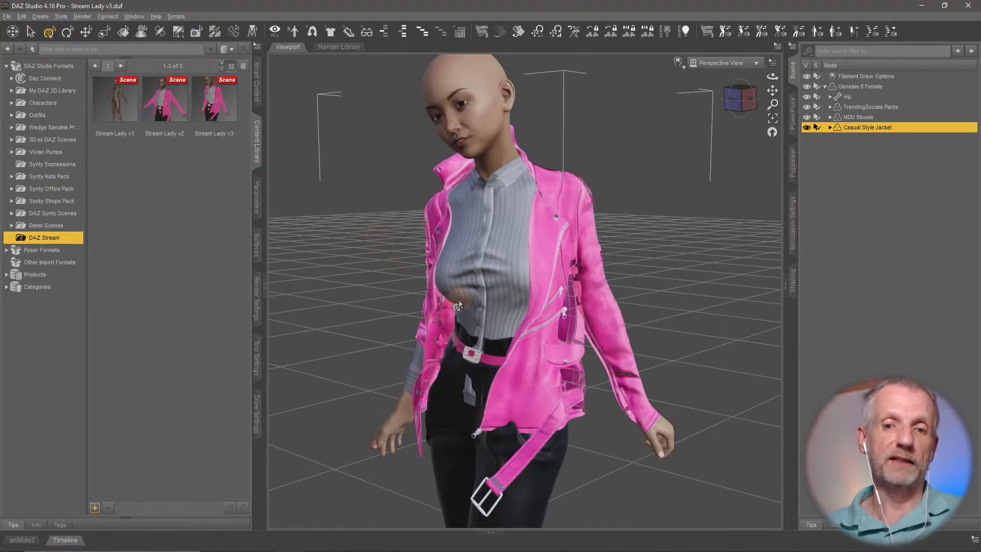
middle_drag(458, 305, 458, 305)
scroll(459, 305, up, 3)
scroll(458, 305, down, 5)
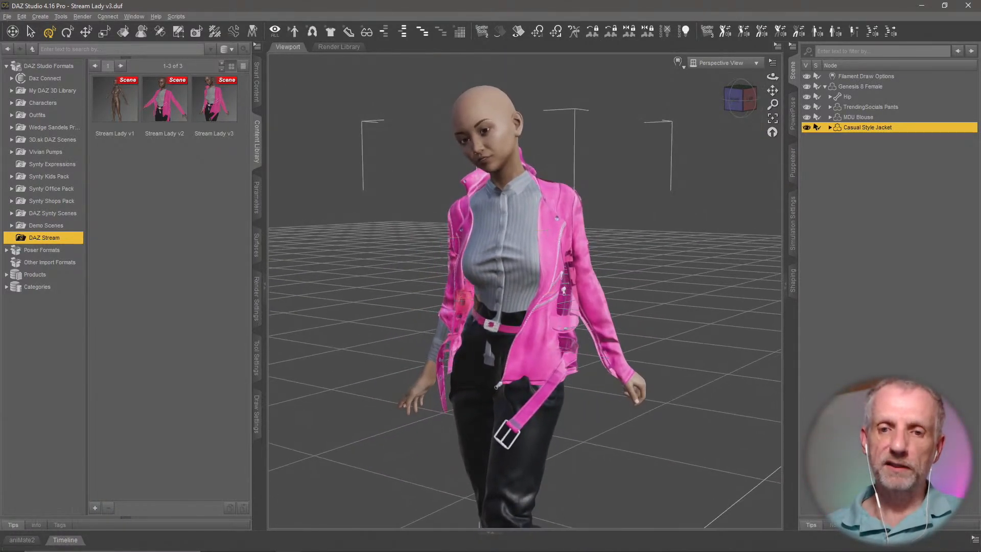
scroll(458, 304, up, 4)
scroll(458, 305, up, 3)
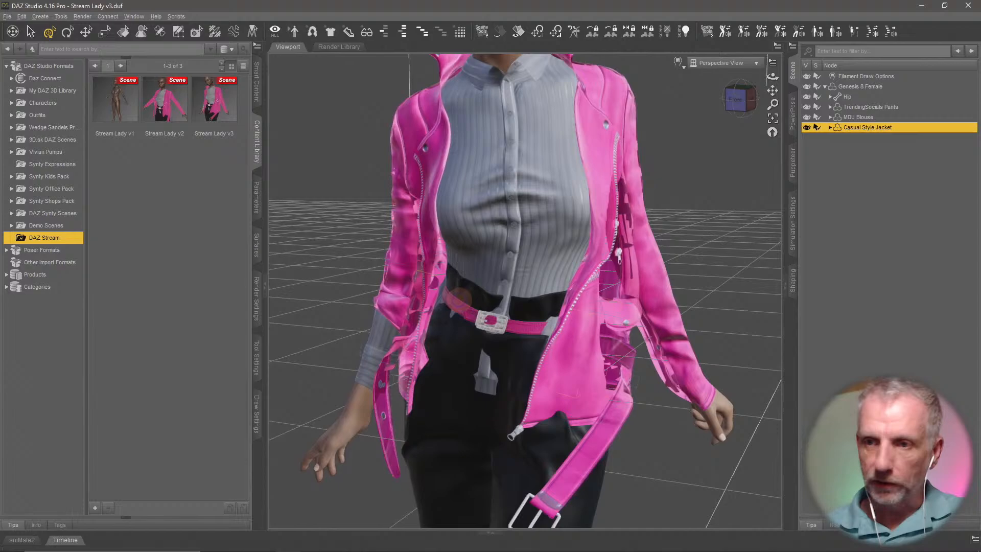
middle_drag(459, 300, 461, 299)
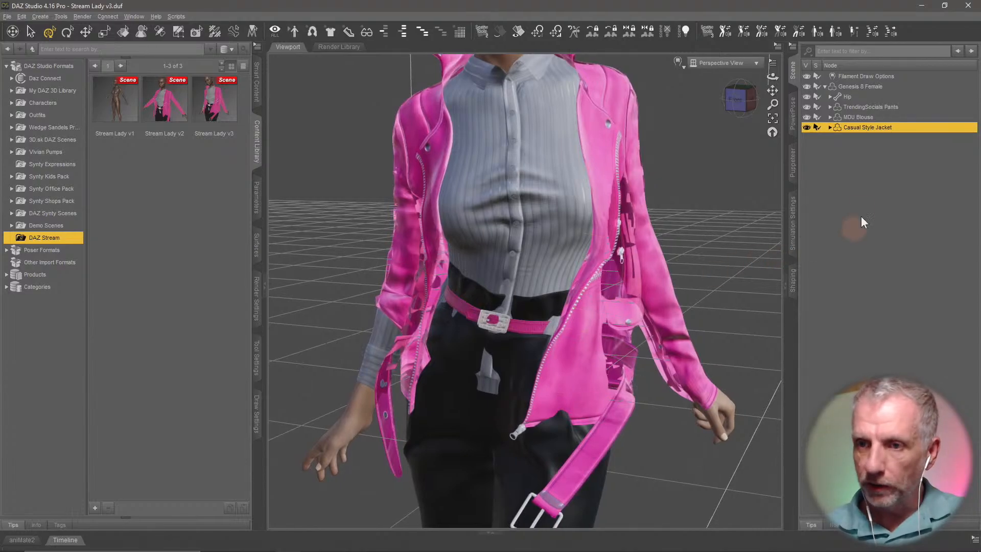
Select the MDU Blouse, clear the parameter filter and review its Adjustment morphs for the hip and torso.
click(868, 117)
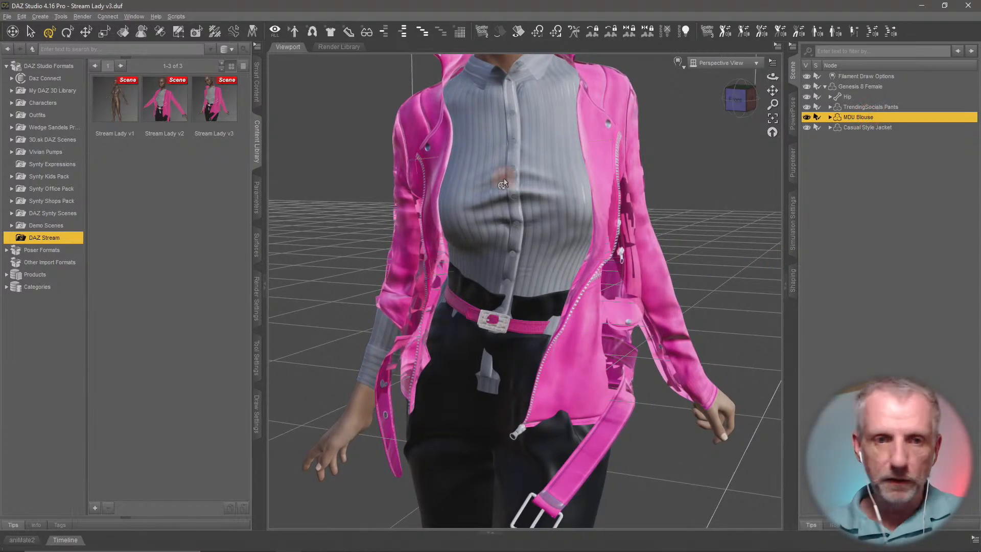
click(257, 197)
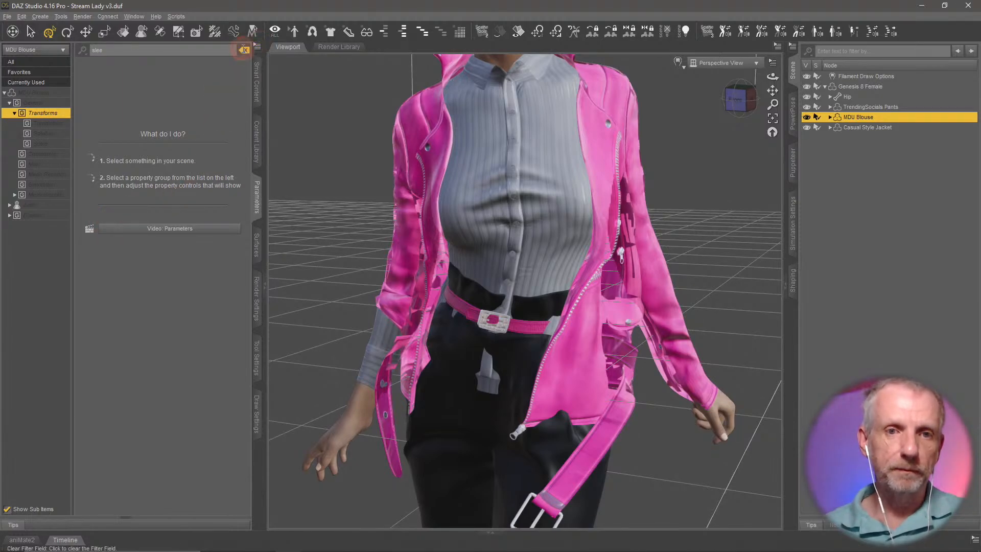
click(244, 50)
click(31, 205)
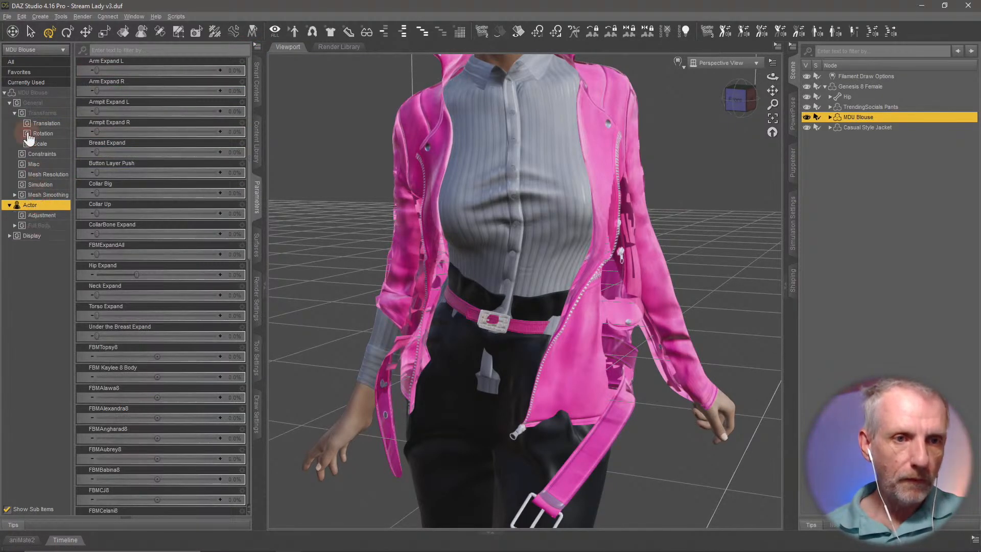
click(10, 104)
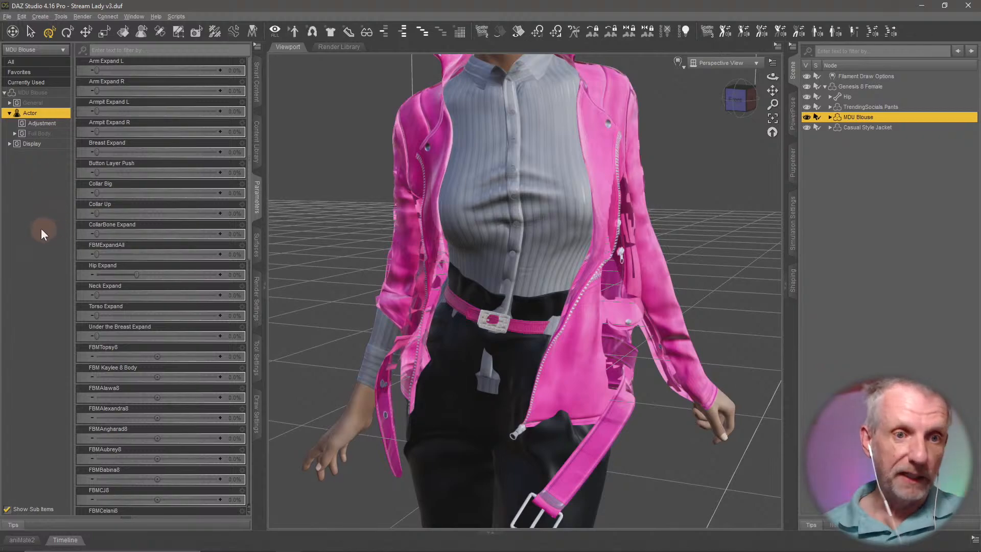
click(42, 123)
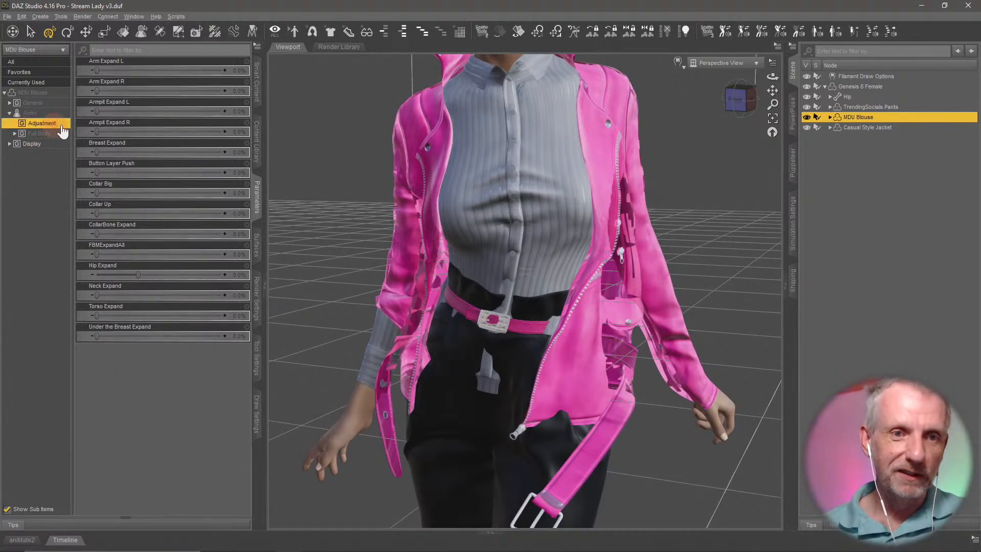
click(197, 275)
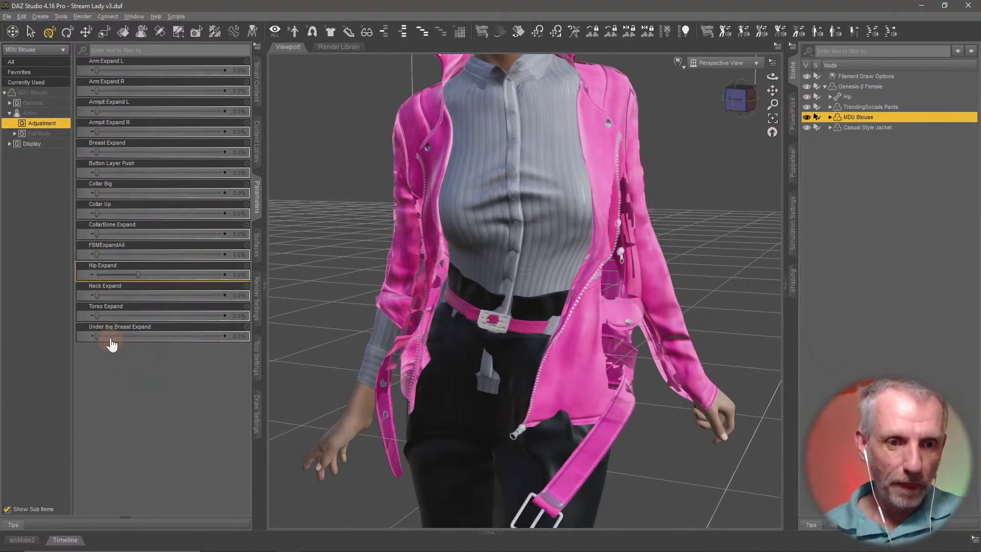
click(141, 339)
click(127, 297)
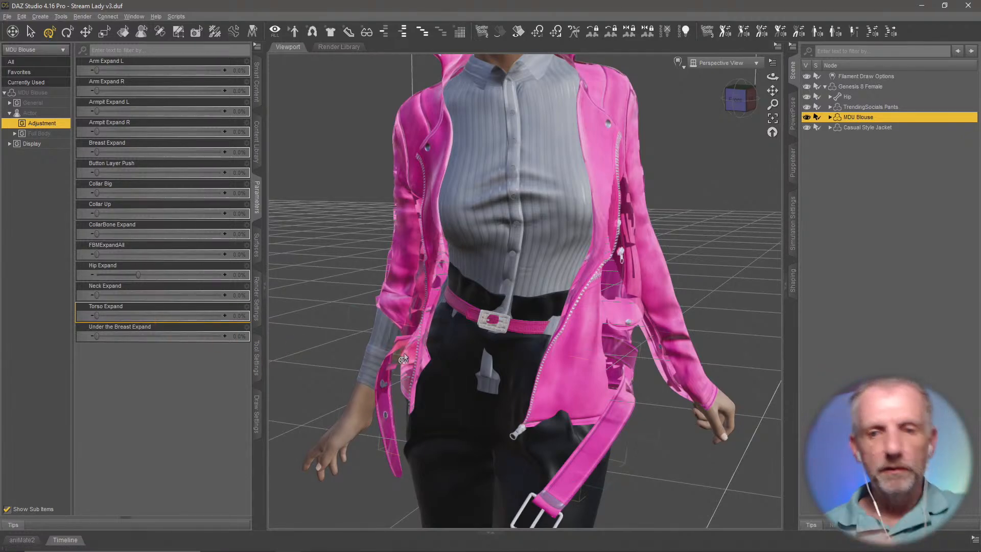
Hide the Casual Style Jacket to expose the blouse and trousers around the belt.
mouse_move(539, 358)
middle_down()
mouse_move(490, 337)
mouse_move(541, 357)
mouse_move(532, 366)
middle_up()
middle_drag(578, 338, 560, 351)
scroll(569, 338, up, 5)
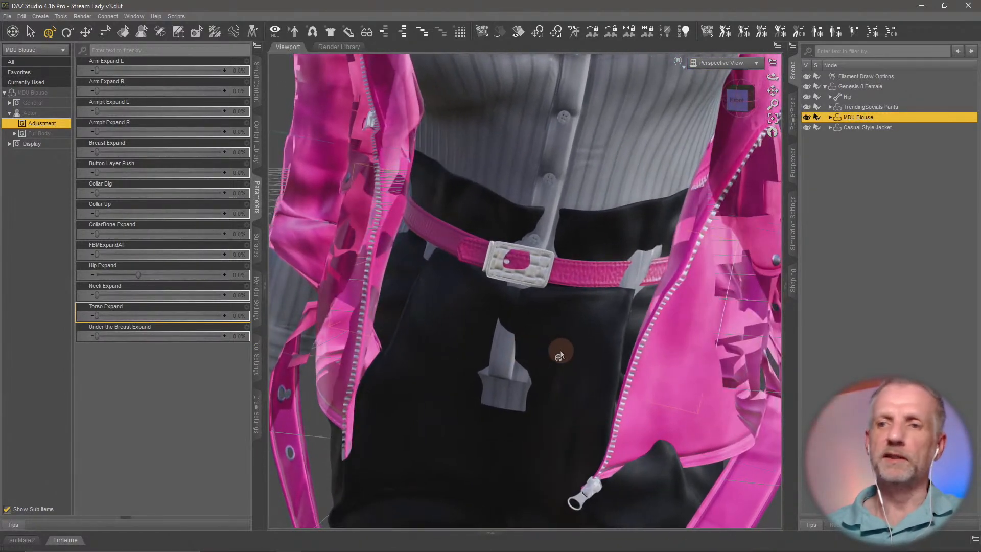
click(807, 127)
middle_drag(633, 240, 644, 236)
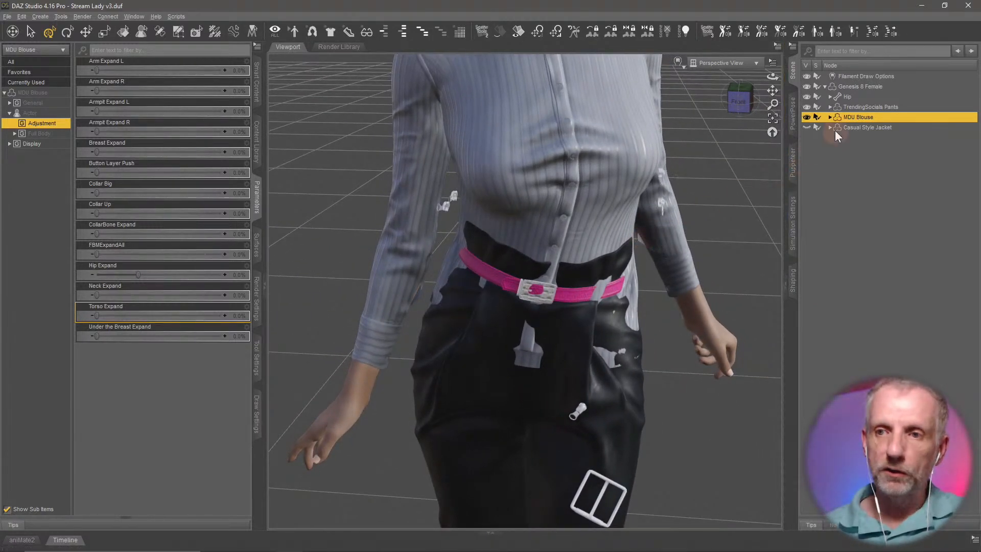
Select the TrendingSocials Pants and list its Adjustments morphs.
click(884, 107)
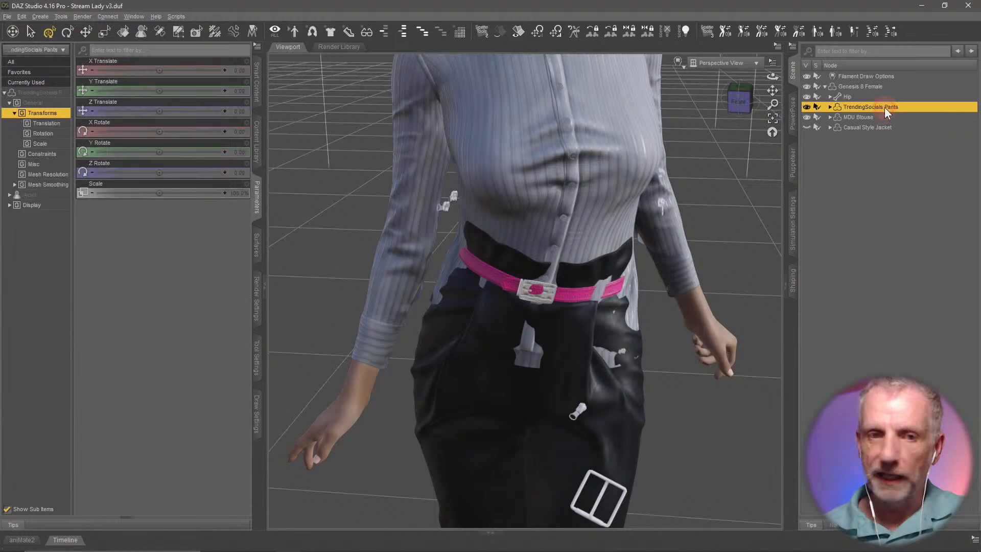
click(30, 195)
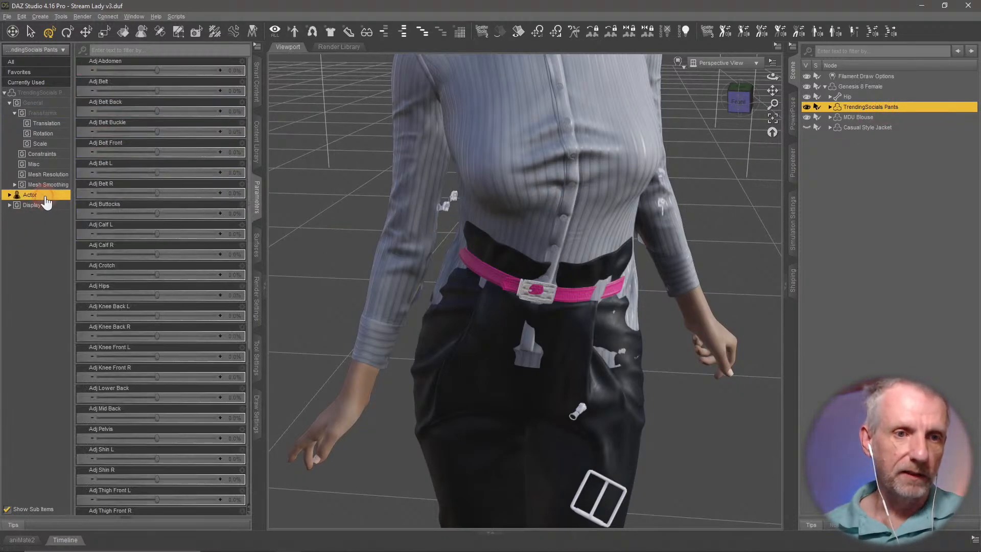
click(8, 103)
click(9, 104)
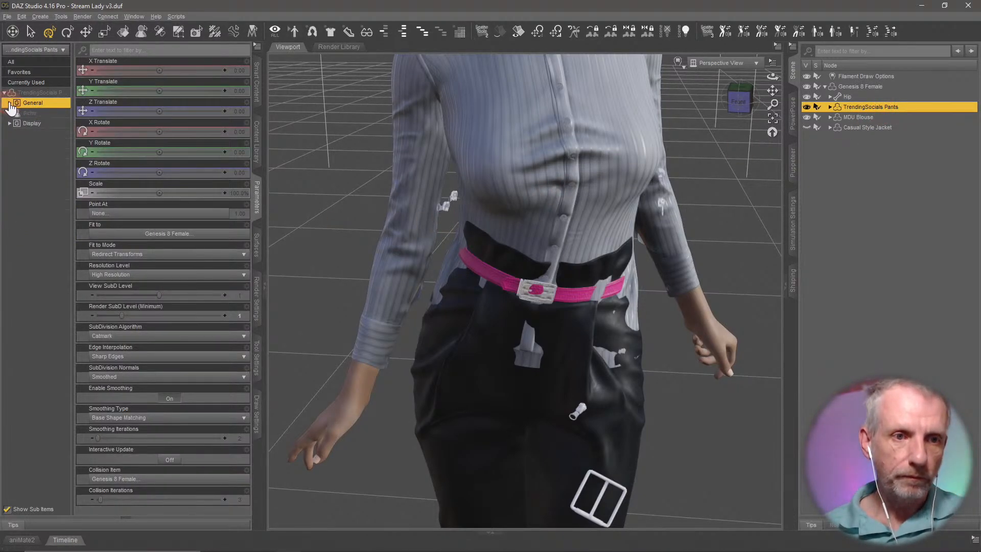
click(54, 114)
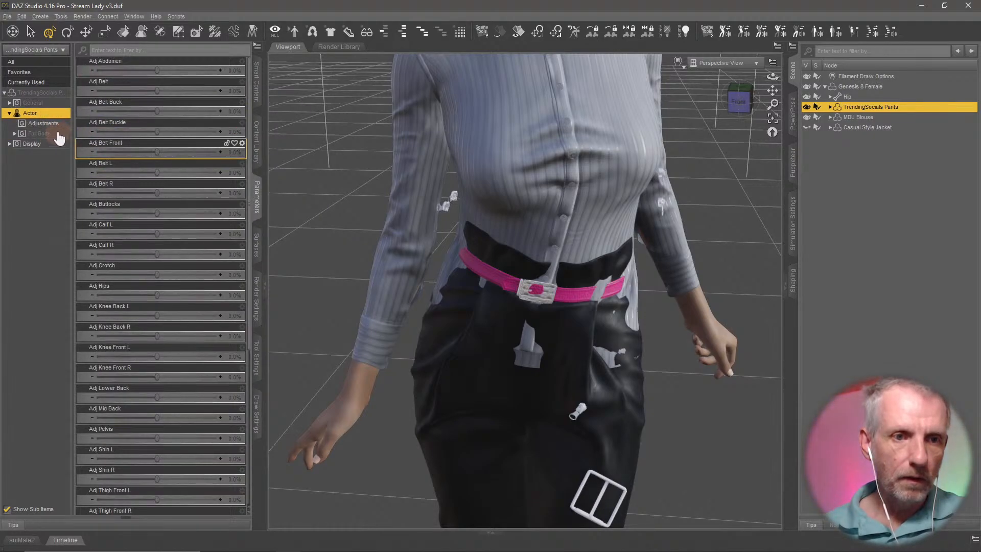
click(43, 124)
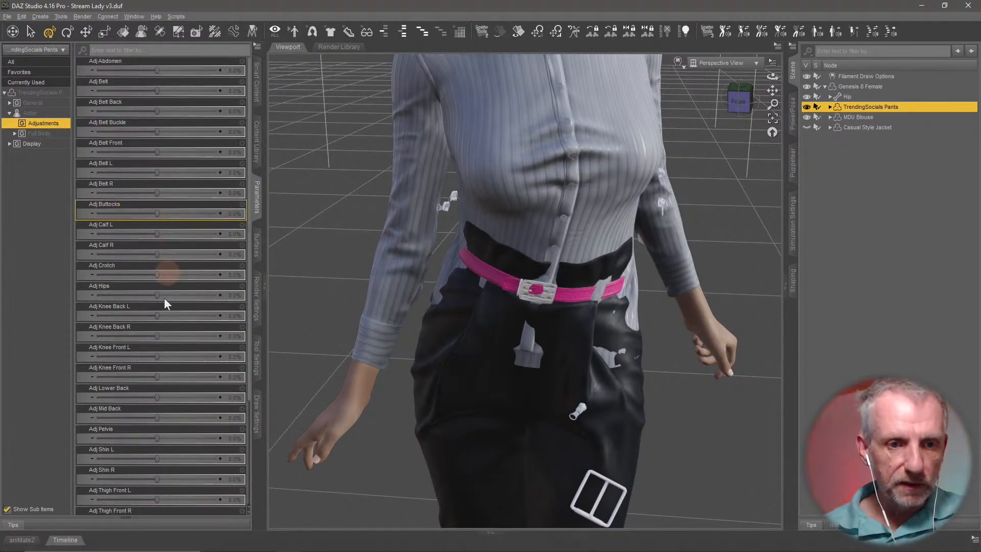
Try raising the pants' Adj Hips and Adj Pelvis morphs one at a time, undoing each change.
drag(158, 295, 186, 296)
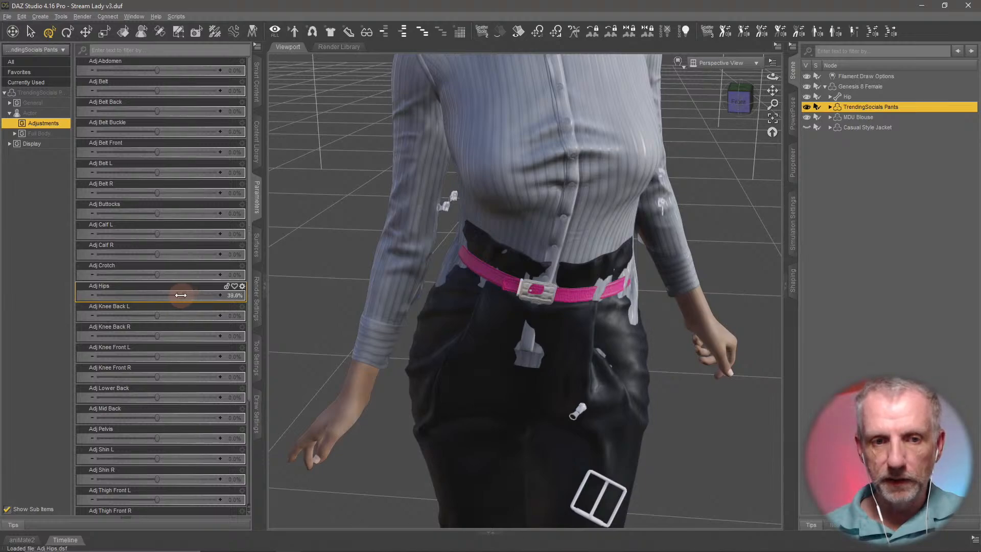
key(ctrl+z)
scroll(184, 296, down, 2)
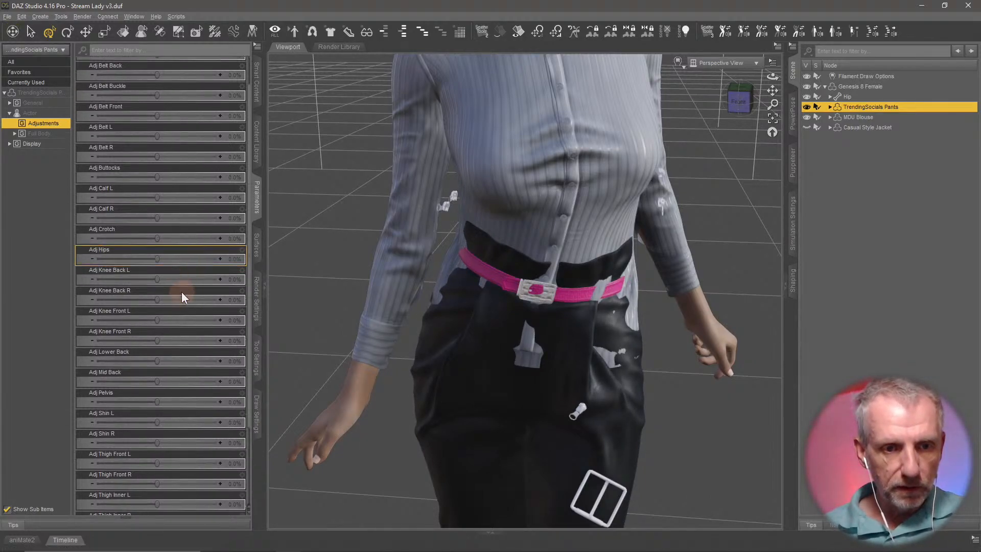
scroll(182, 294, down, 4)
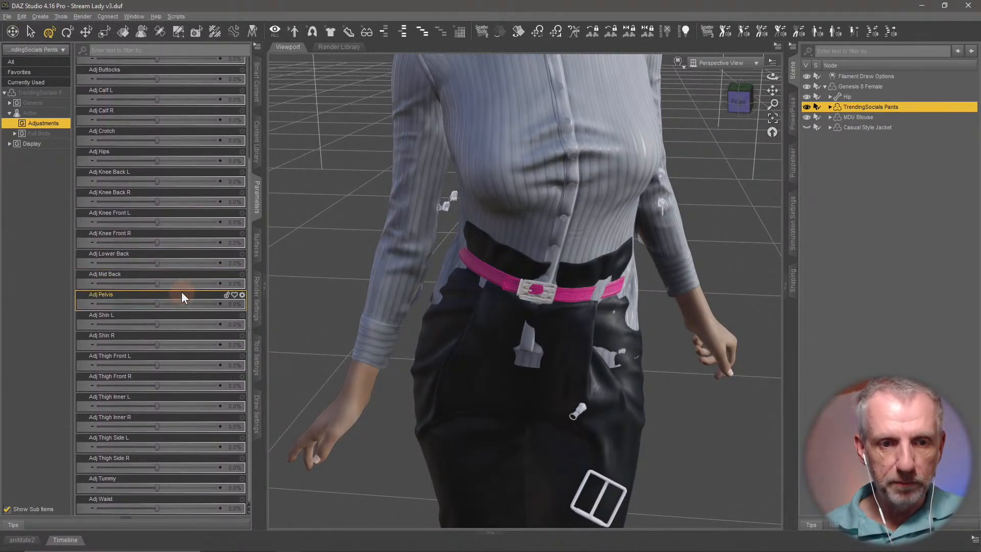
drag(158, 302, 188, 302)
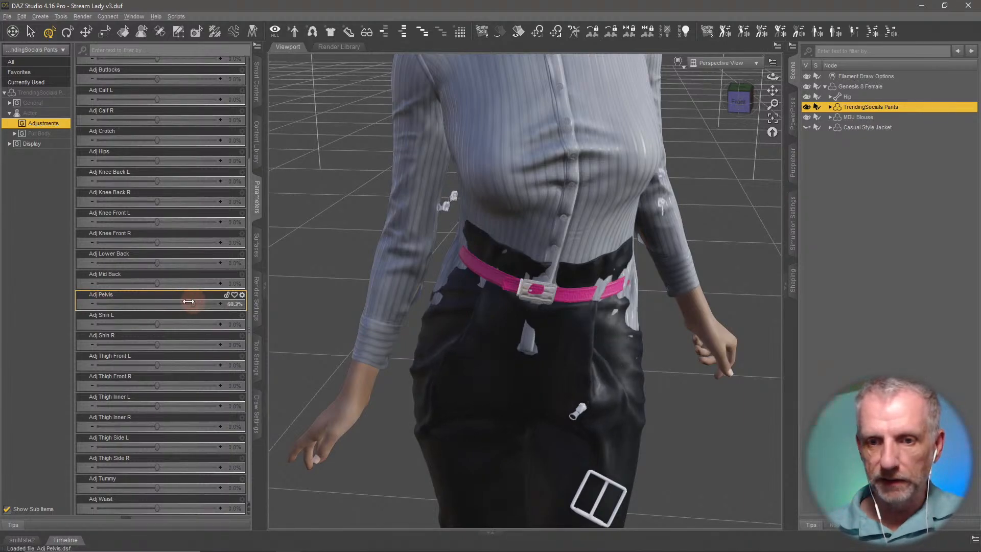
key(ctrl+z)
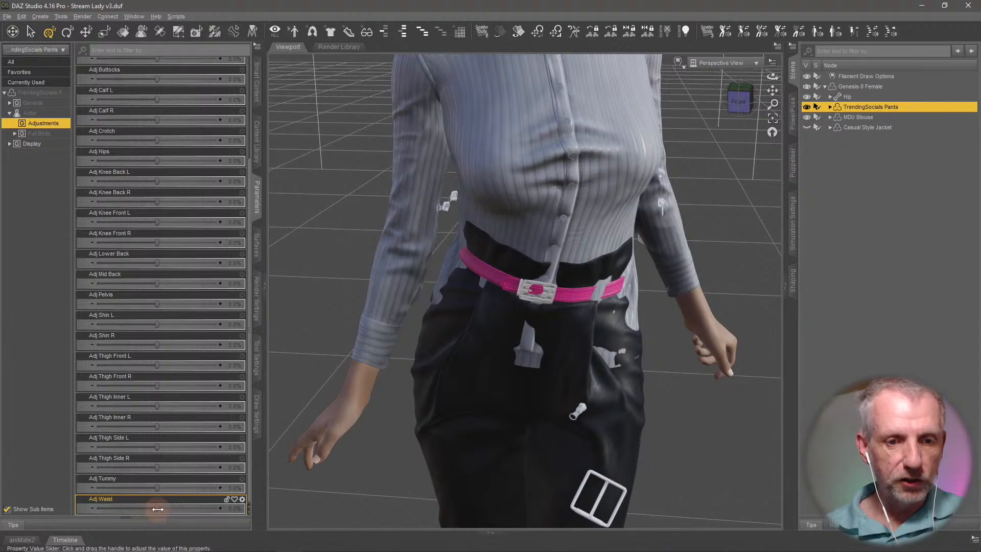
Raise the pants' Adj Waist to about 58.5% and Adj Tummy to about 63.6% to cover the blouse poking through.
drag(157, 509, 192, 509)
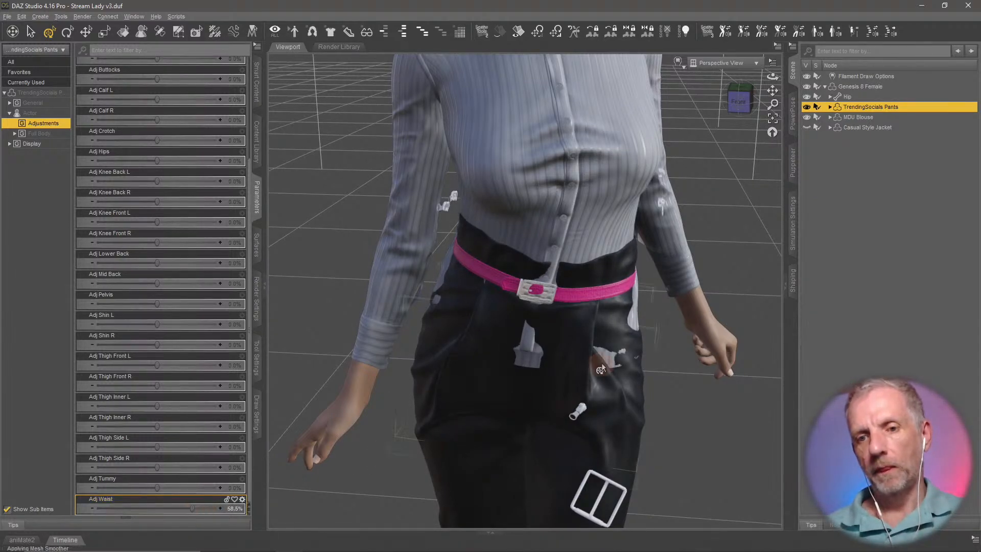
mouse_move(600, 369)
alt+mouse_down()
mouse_move(587, 358)
mouse_move(615, 363)
mouse_move(601, 369)
alt+mouse_up()
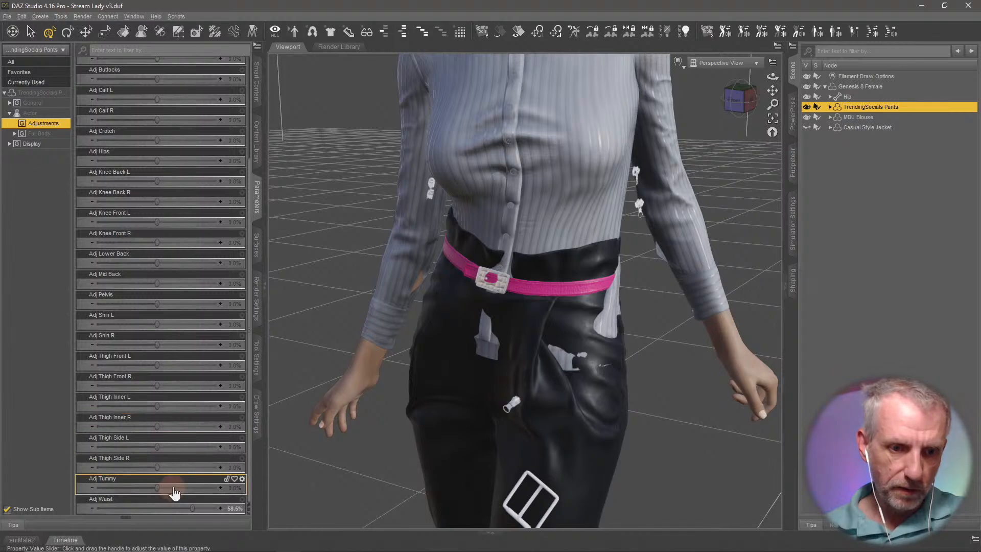
drag(155, 489, 195, 490)
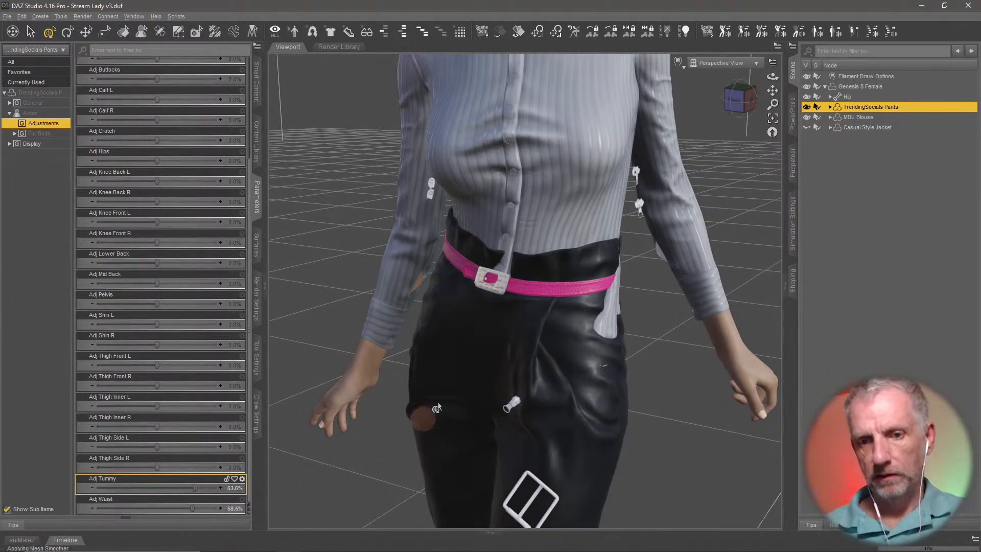
alt+drag(426, 398, 454, 394)
alt+drag(466, 327, 464, 331)
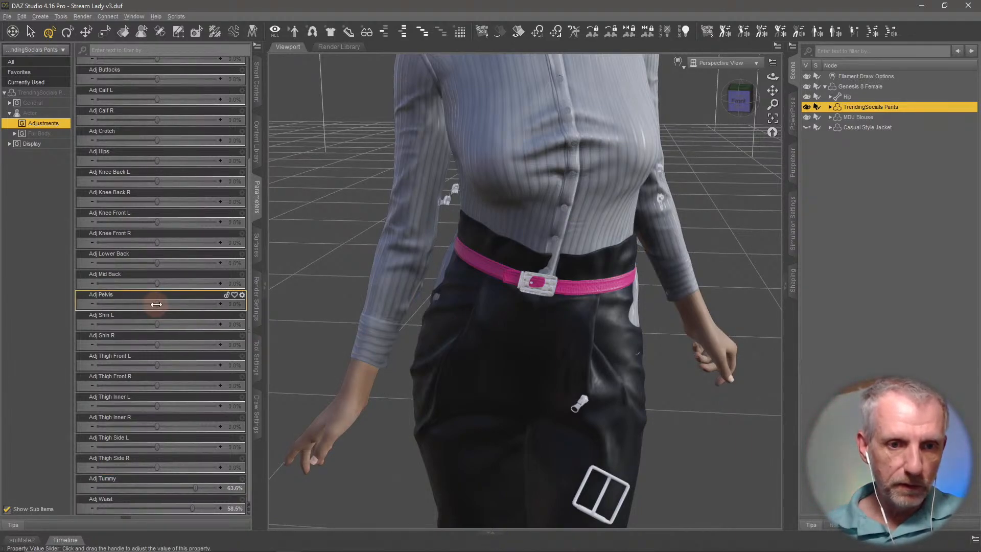
Try a higher Adj Pelvis value on top of the waist and tummy adjustments, undoing it.
drag(160, 303, 188, 303)
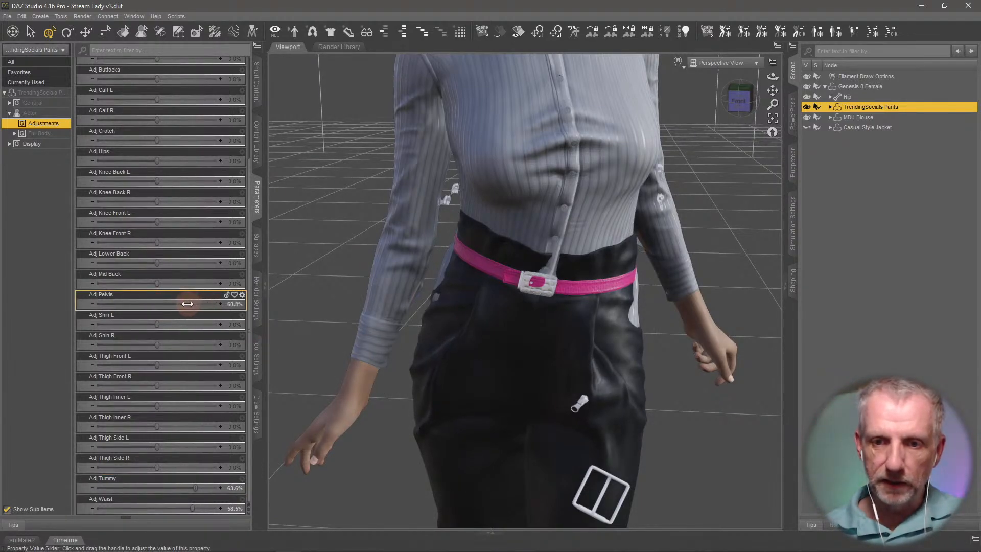
key(ctrl+z)
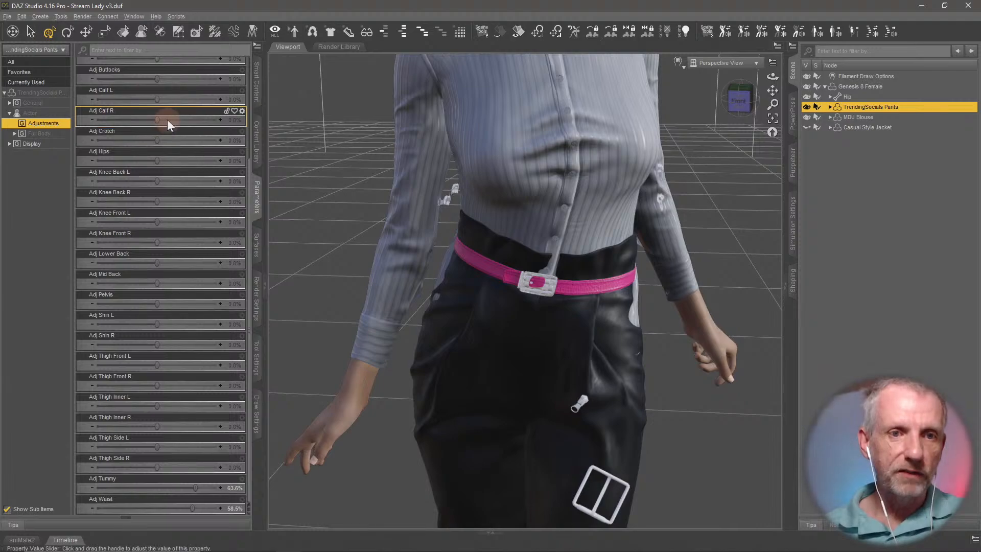
Raise the pants' Adj Belt Buckle morph to about 28% so the buckle sits in front of the belt.
scroll(167, 119, up, 3)
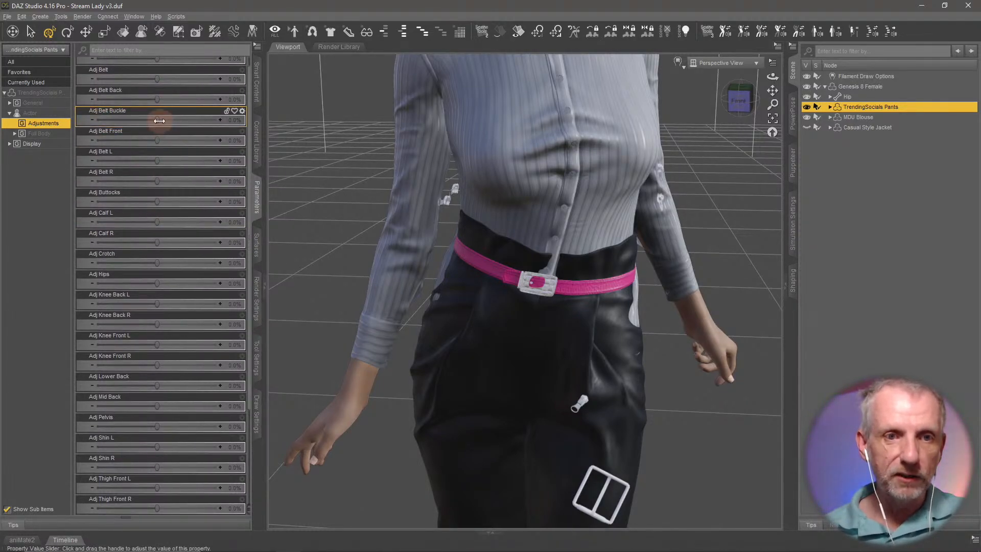
drag(156, 123, 168, 123)
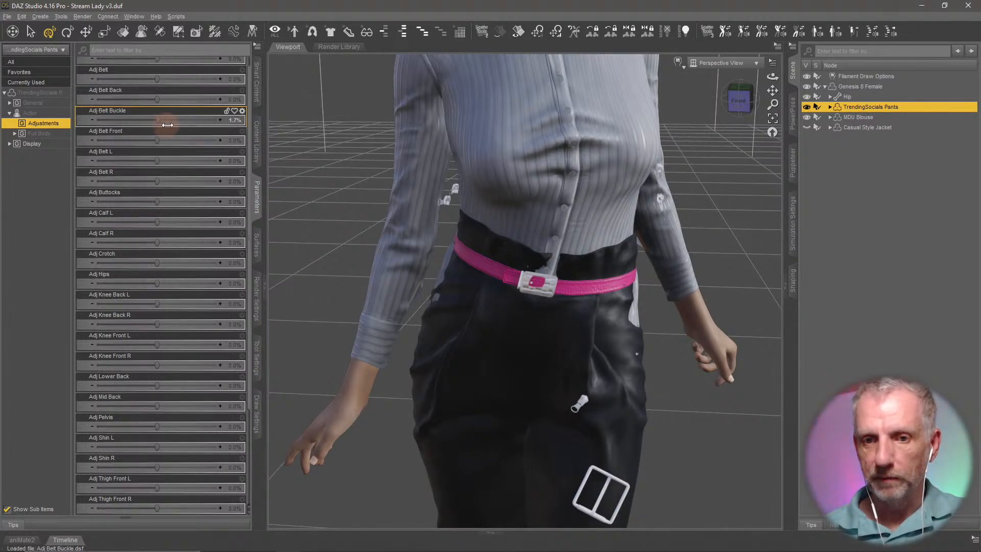
drag(173, 125, 175, 126)
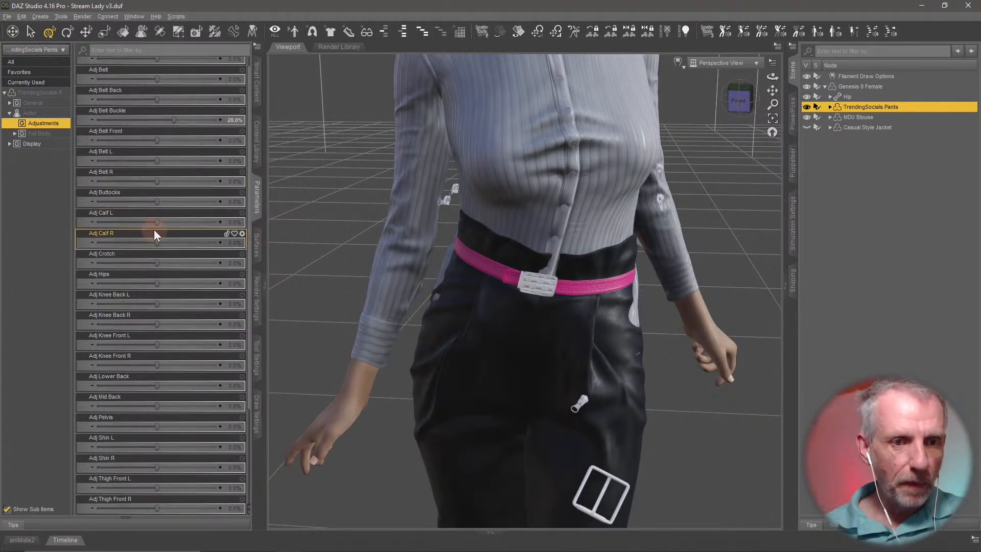
Try raising the pants' overall Adj Belt morph, undoing the change.
scroll(156, 235, up, 1)
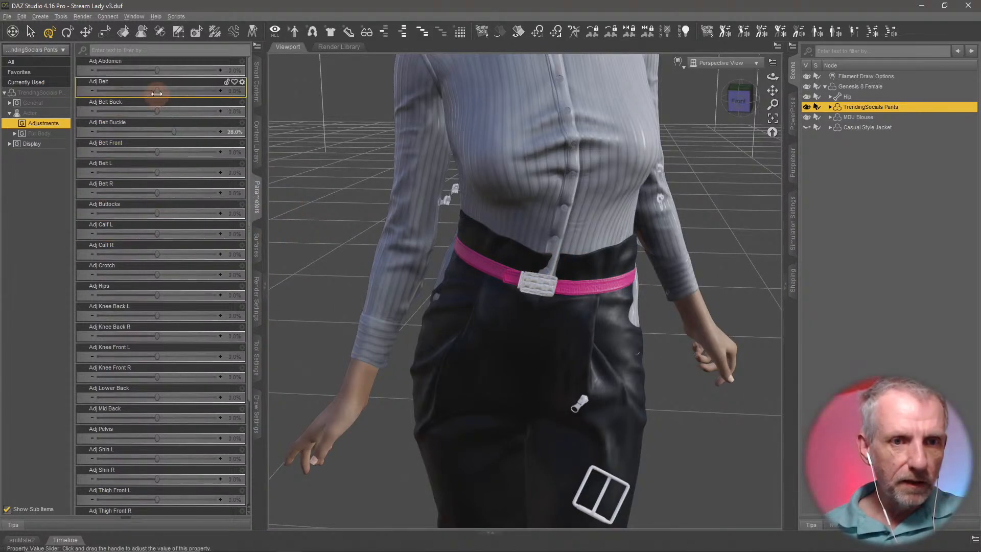
drag(163, 93, 191, 99)
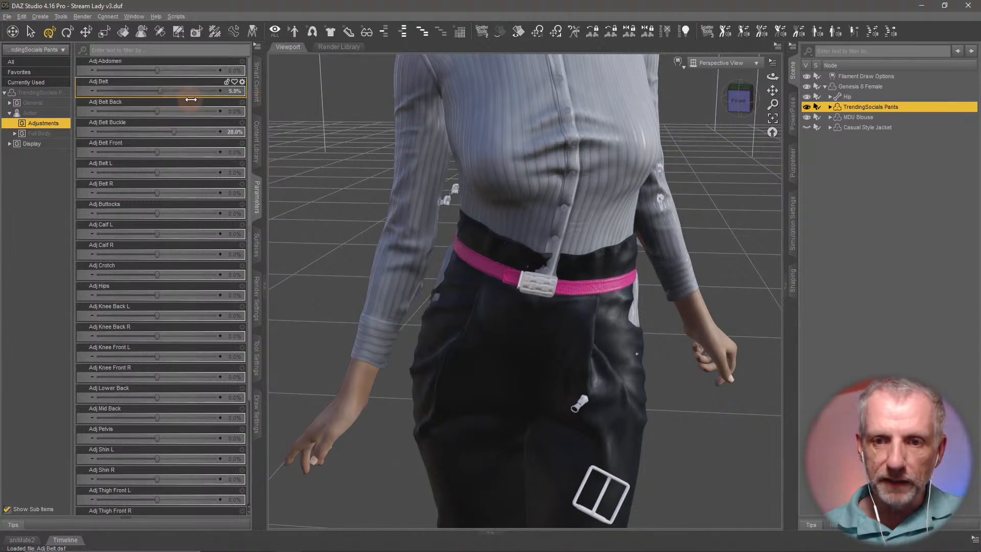
key(ctrl+z)
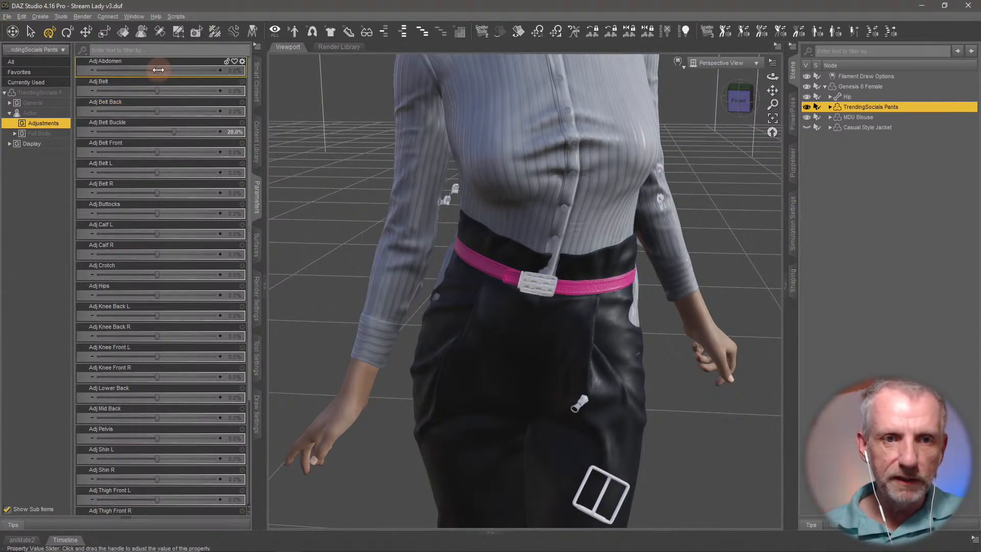
Raise the pants' Adj Abdomen to about 92.4% and check the waist from the figure's side.
drag(159, 69, 212, 67)
middle_drag(436, 244, 479, 257)
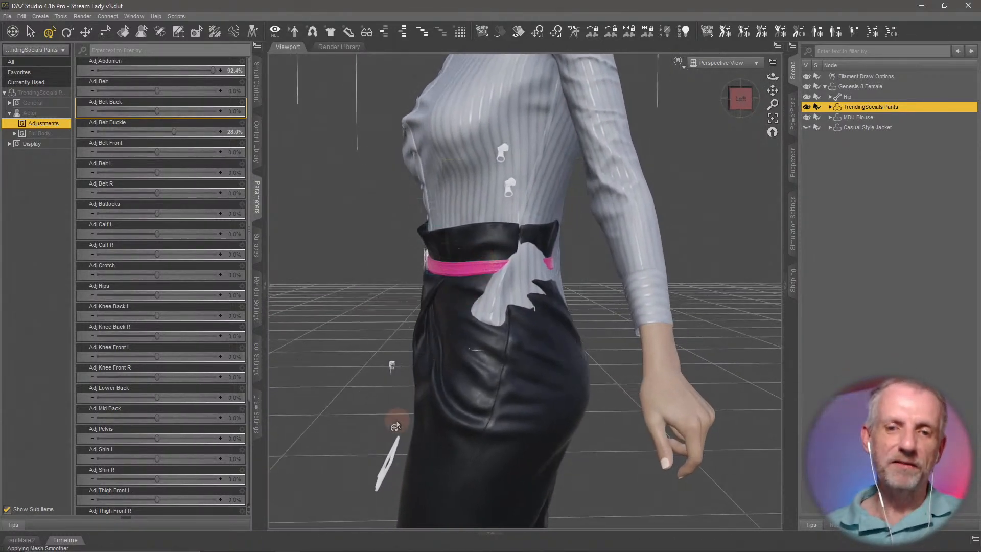
Toggle the Casual Style Jacket's visibility to compare its zipper pull and belt buckle over the trousers, leaving the jacket shown.
scroll(398, 377, up, 5)
middle_drag(399, 377, 447, 344)
scroll(397, 377, up, 3)
scroll(397, 377, down, 4)
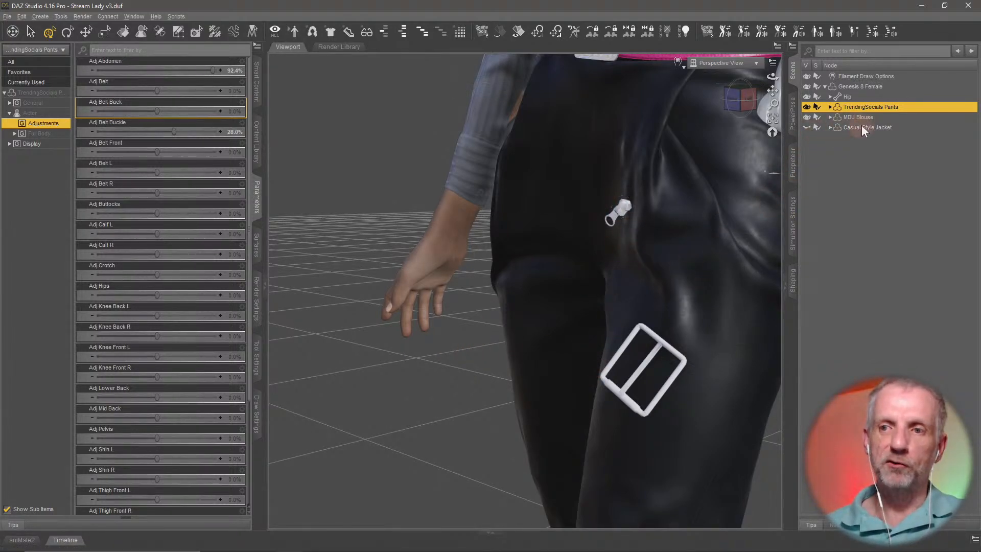
click(806, 127)
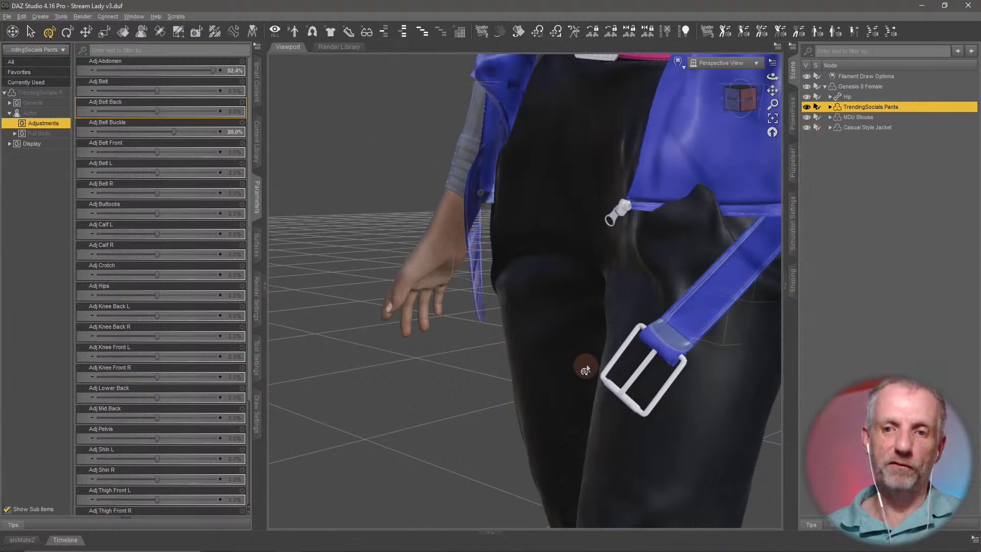
middle_drag(626, 266, 520, 282)
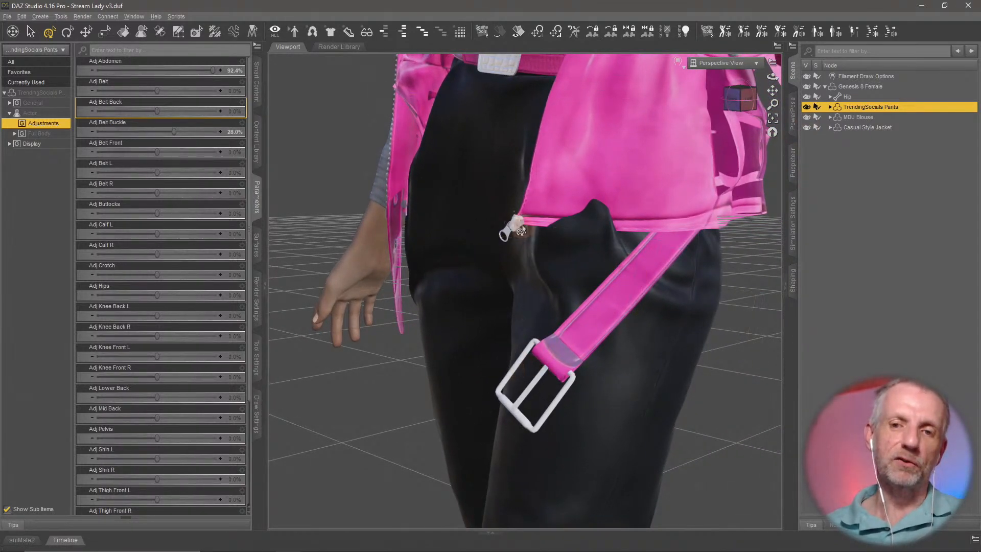
click(806, 127)
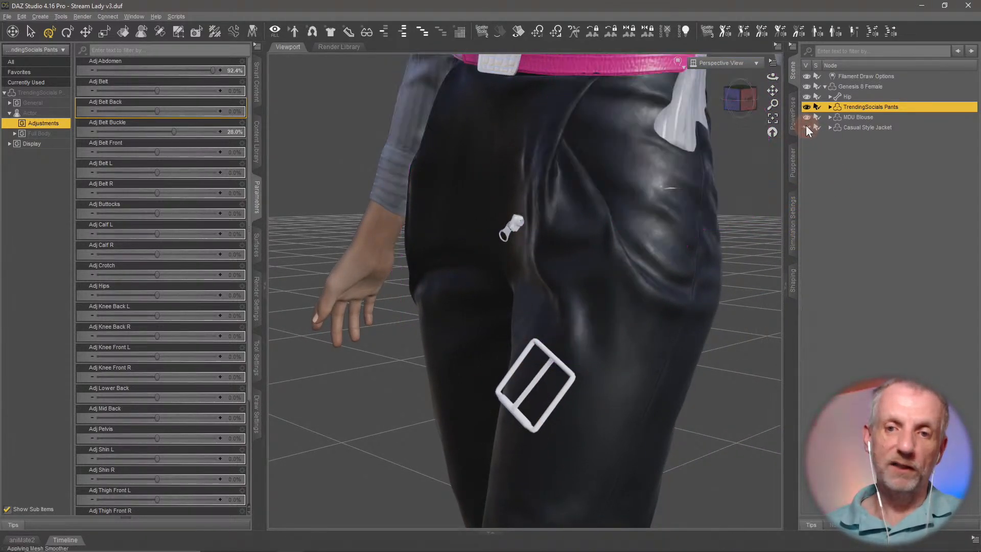
click(806, 127)
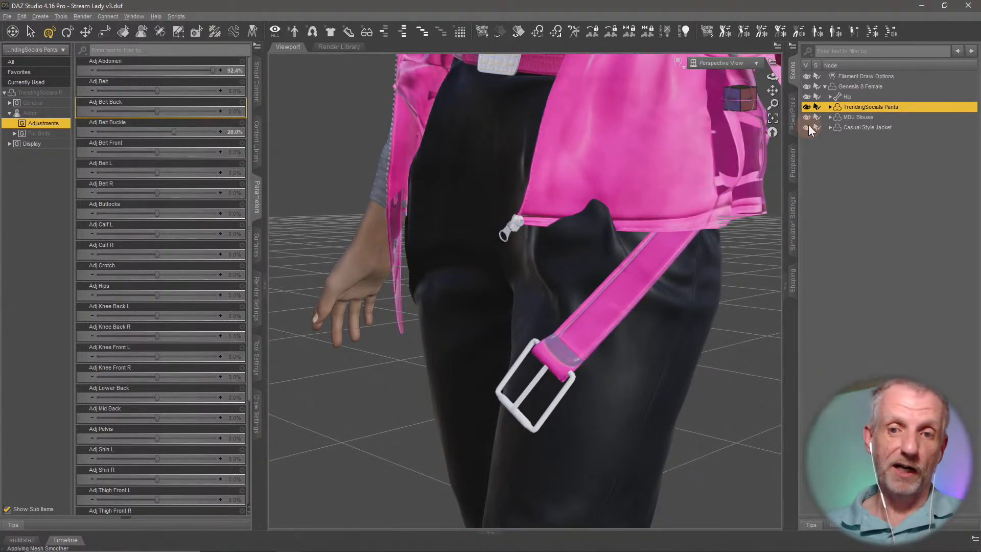
click(807, 126)
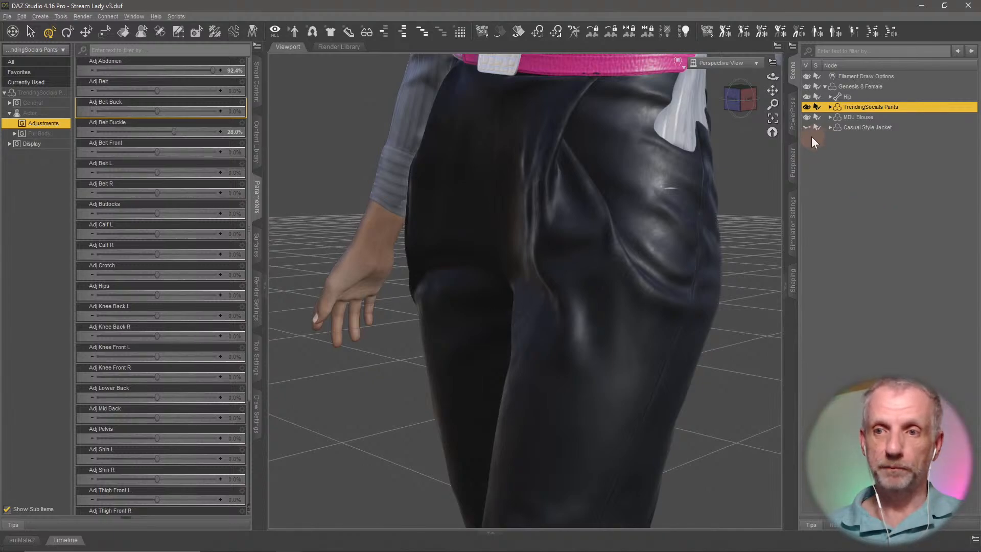
click(806, 126)
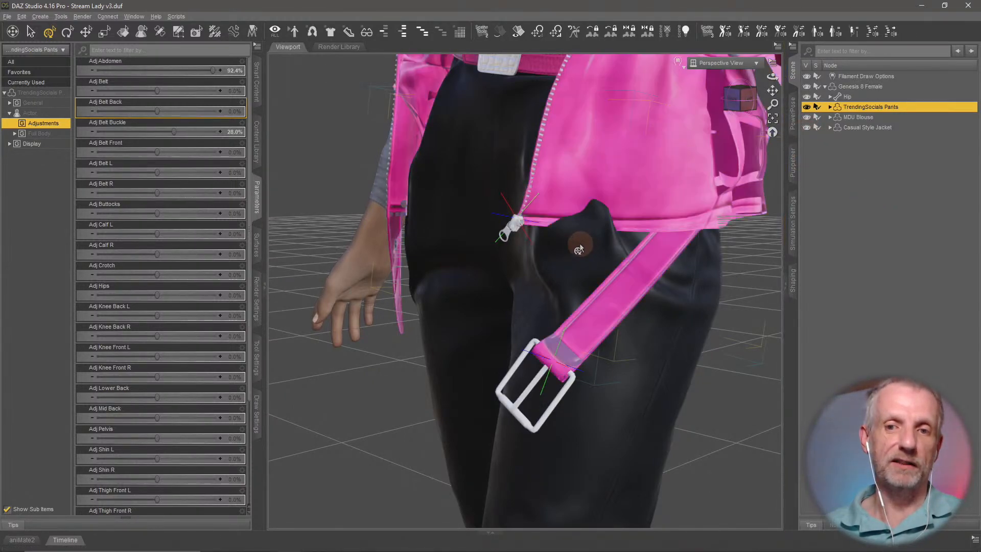
Review the whole dressed figure with the jacket on and save the scene.
ctrl+alt+drag(580, 244, 580, 245)
scroll(630, 208, down, 5)
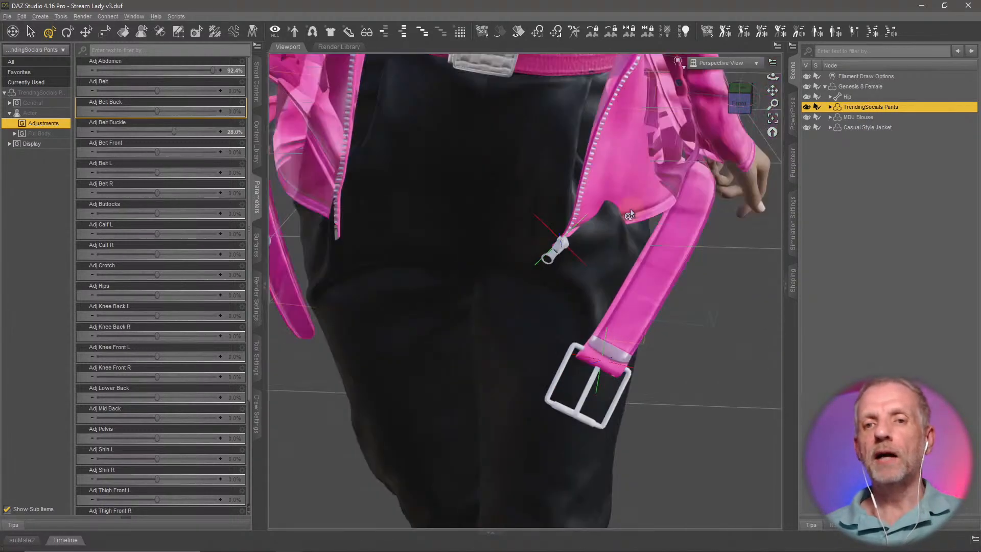
ctrl+alt+drag(630, 208, 603, 227)
scroll(629, 211, down, 3)
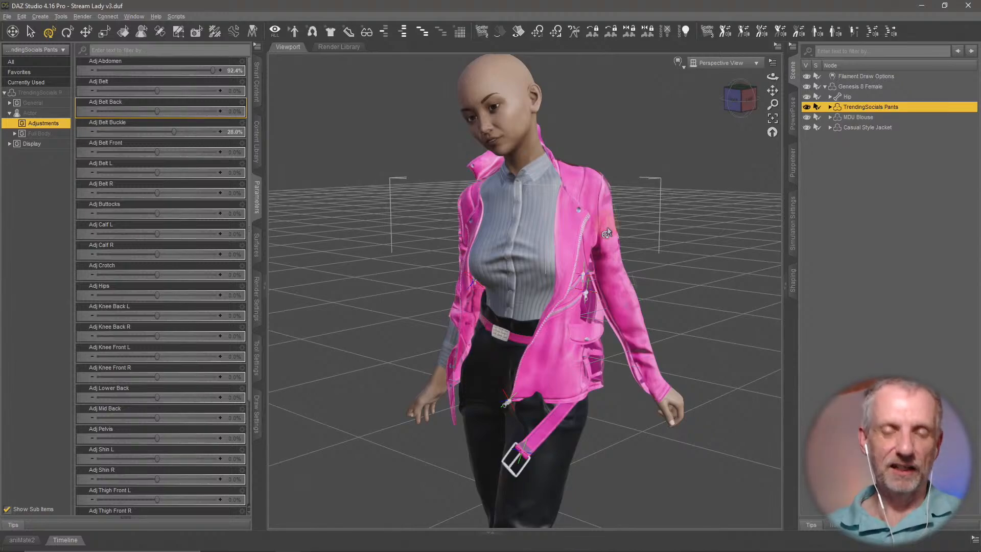
key(ctrl+s)
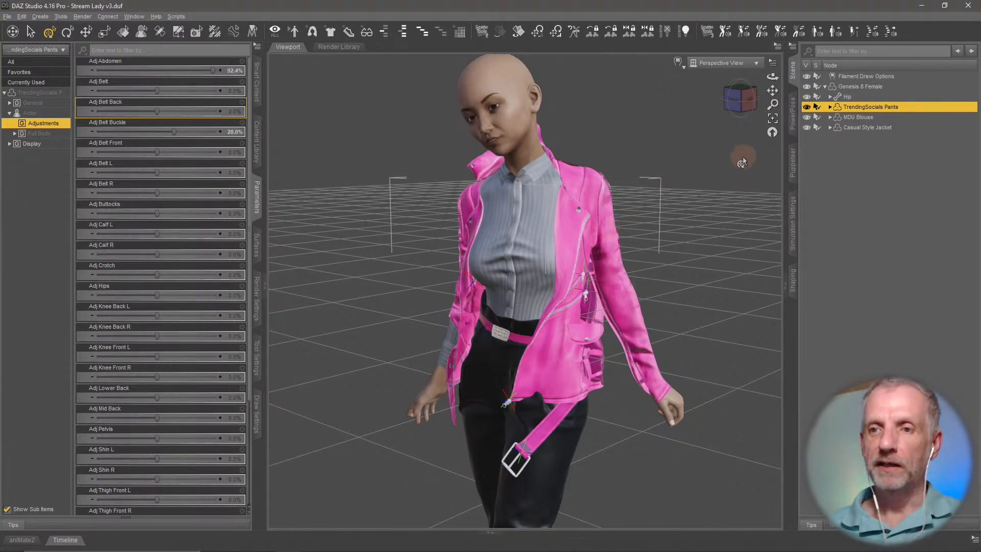
Review the dForce simulation and duration settings, then simulate the whole outfit on the current frame.
click(792, 223)
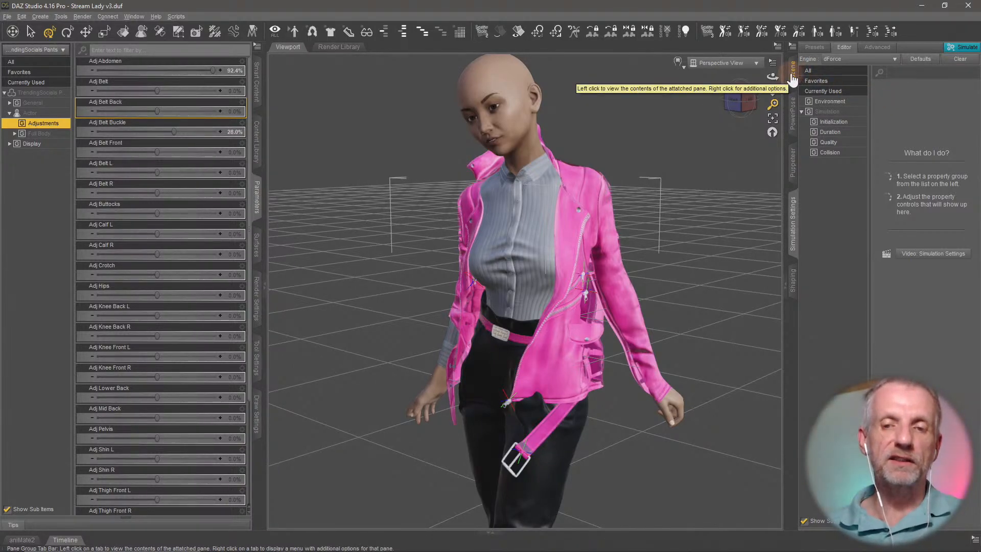
scroll(623, 219, up, 5)
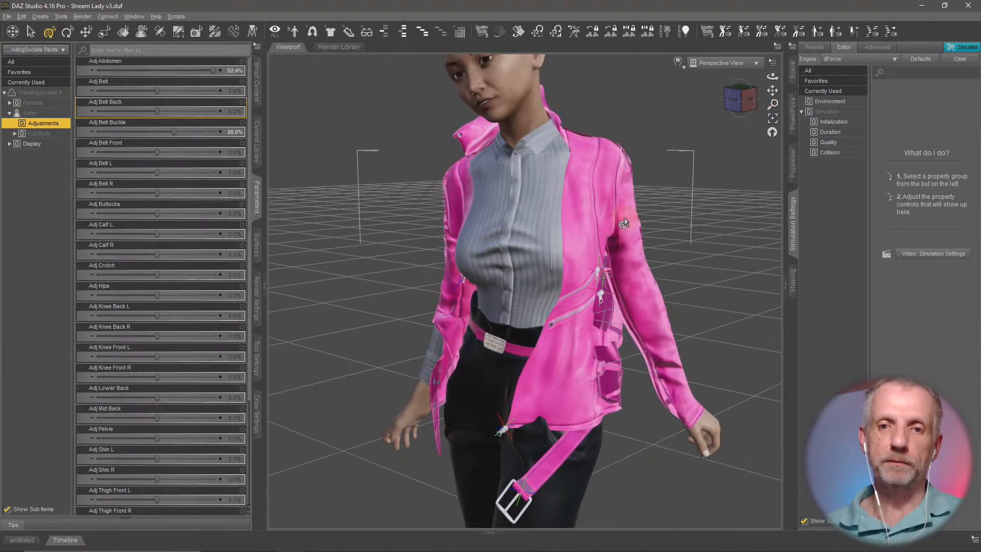
scroll(624, 219, down, 5)
scroll(624, 219, up, 3)
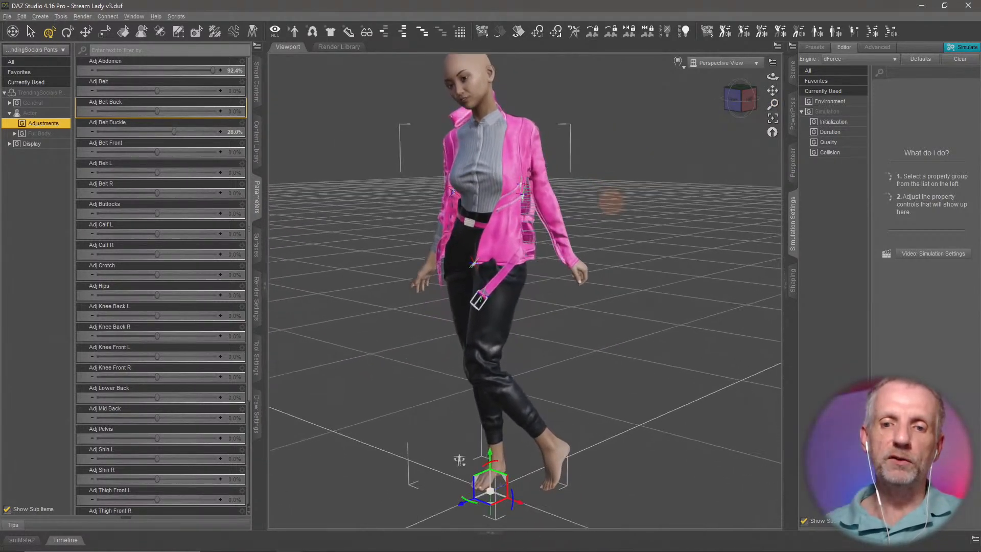
scroll(648, 191, up, 3)
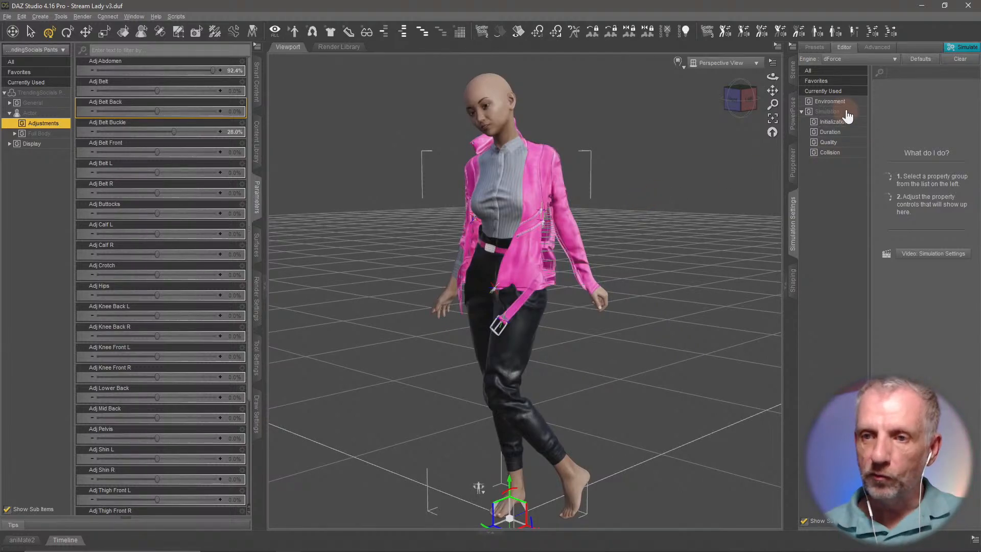
click(827, 112)
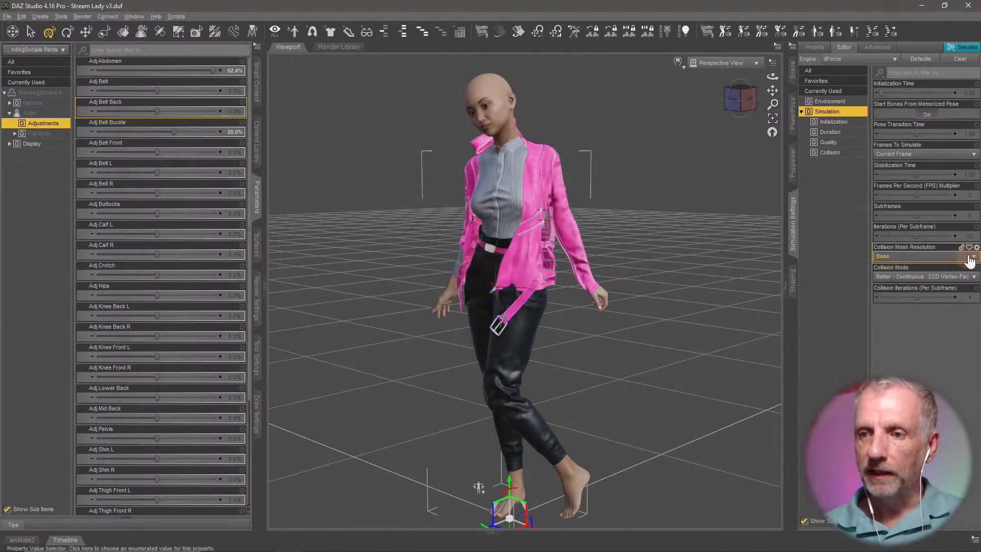
click(858, 131)
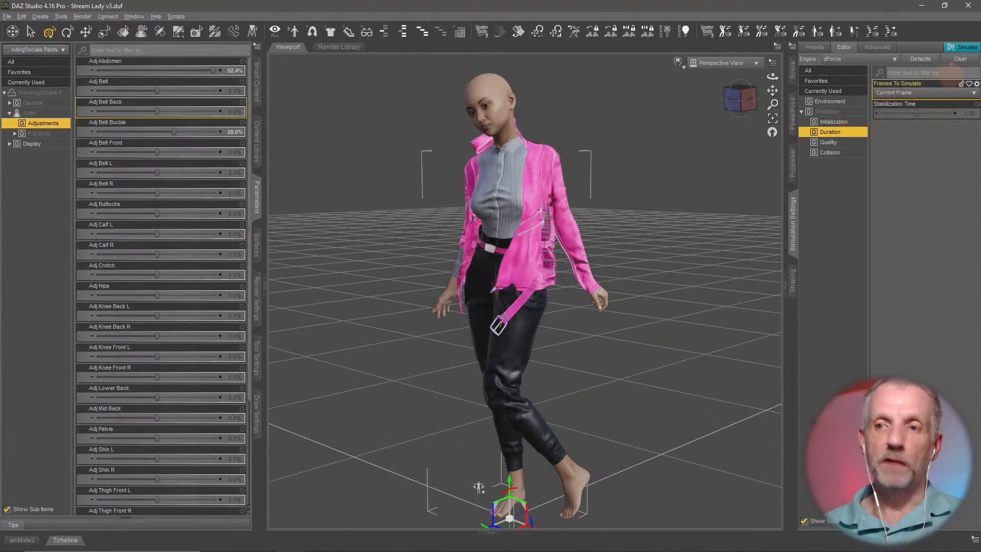
click(963, 49)
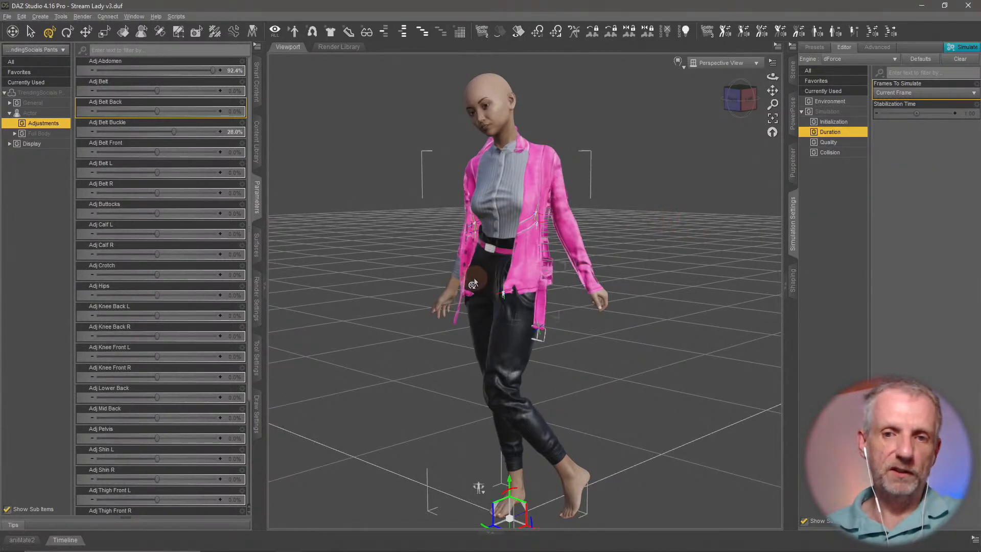
Inspect how the simulated jacket's hem, zipper pulls, hanging belt and collar drape over the blouse and pants.
scroll(473, 283, up, 5)
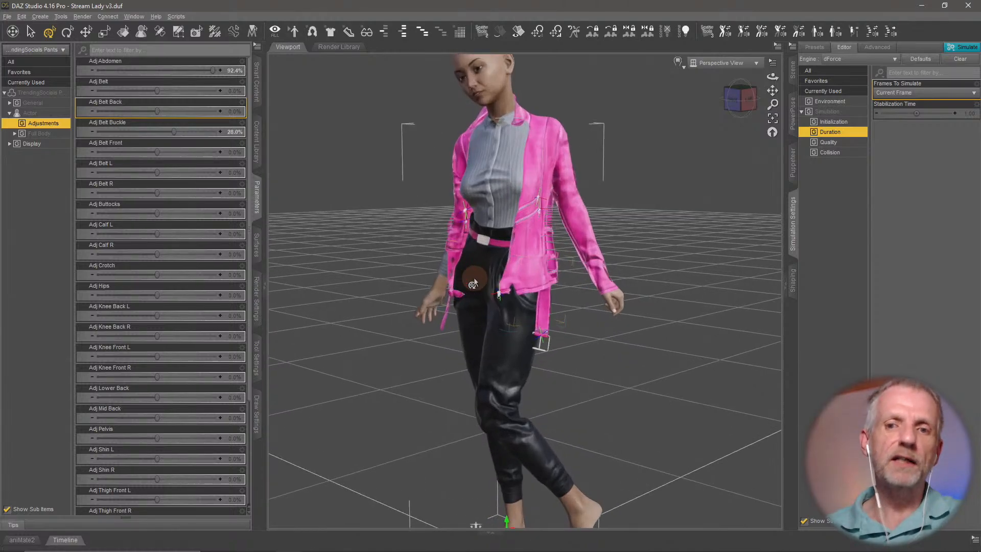
scroll(473, 280, up, 5)
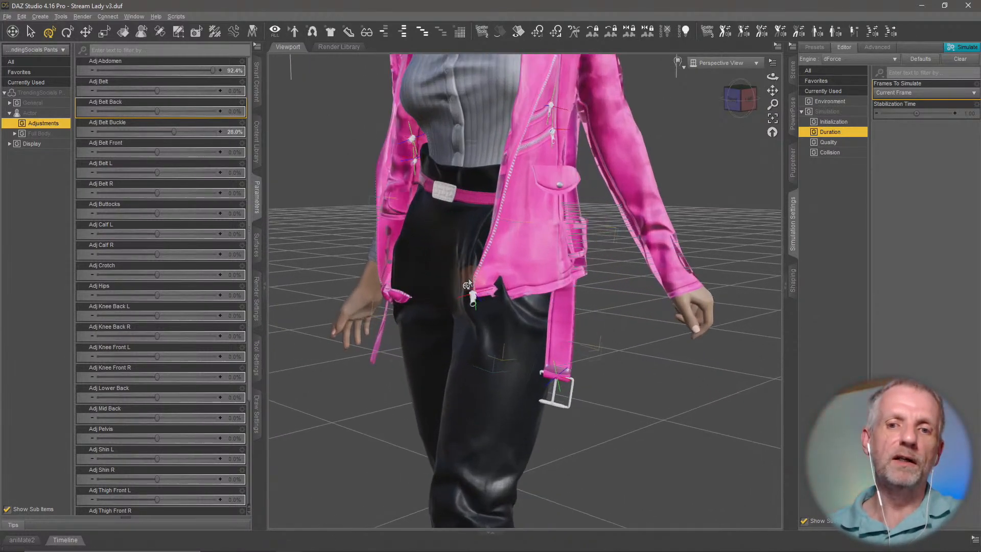
scroll(416, 244, up, 3)
middle_drag(417, 244, 377, 200)
scroll(413, 242, up, 5)
scroll(388, 227, down, 10)
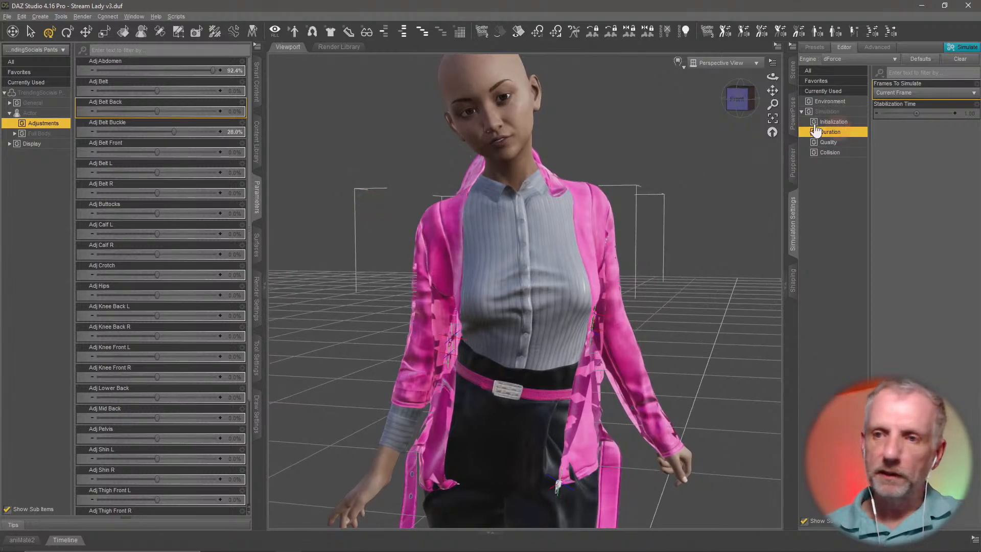
Check the TrendingSocials Pants' Waist surface for dForce simulation properties.
click(793, 71)
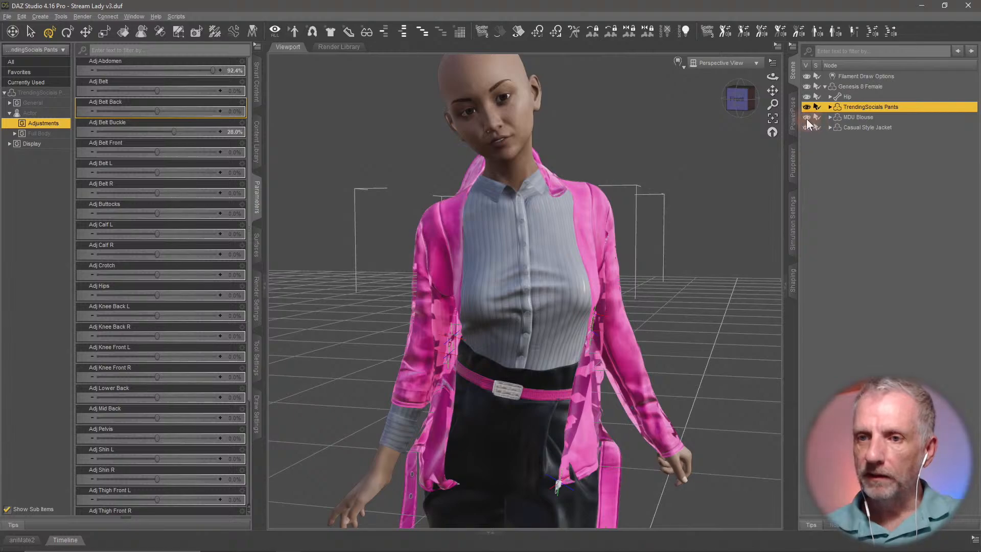
drag(703, 247, 649, 266)
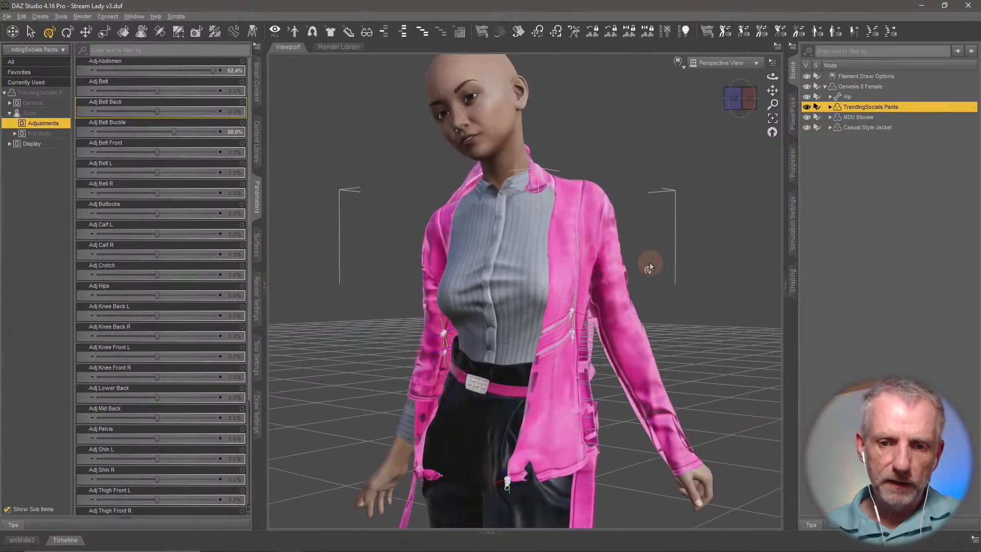
click(866, 127)
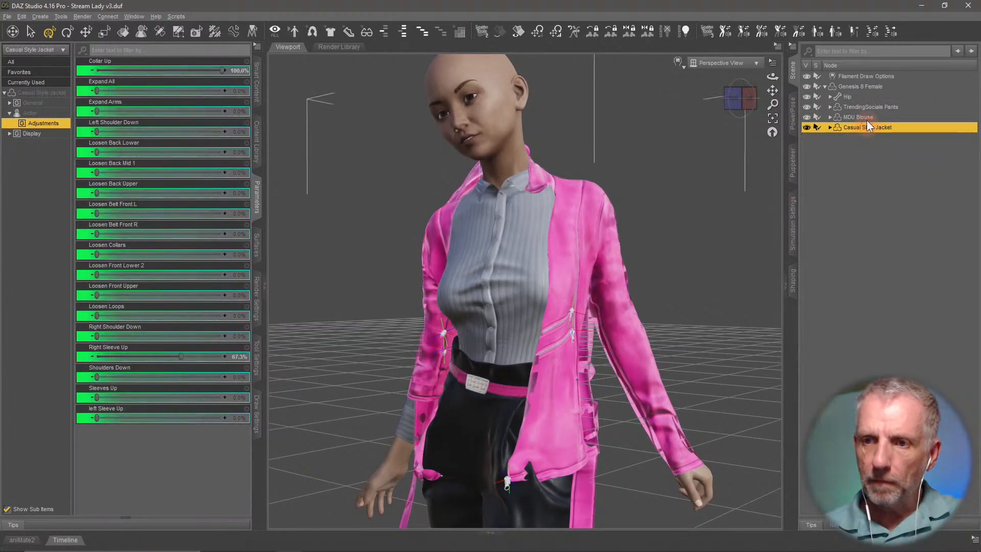
click(876, 108)
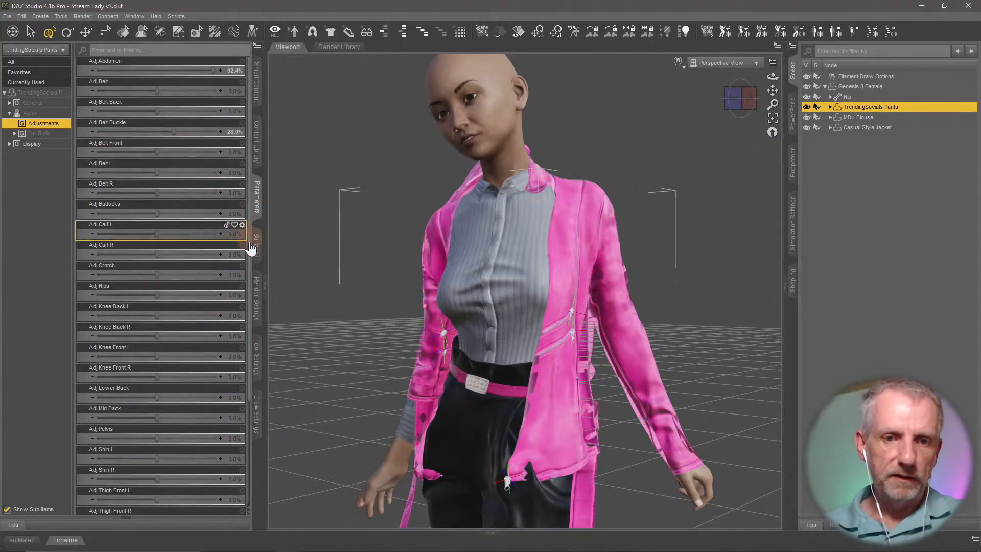
click(256, 246)
click(64, 102)
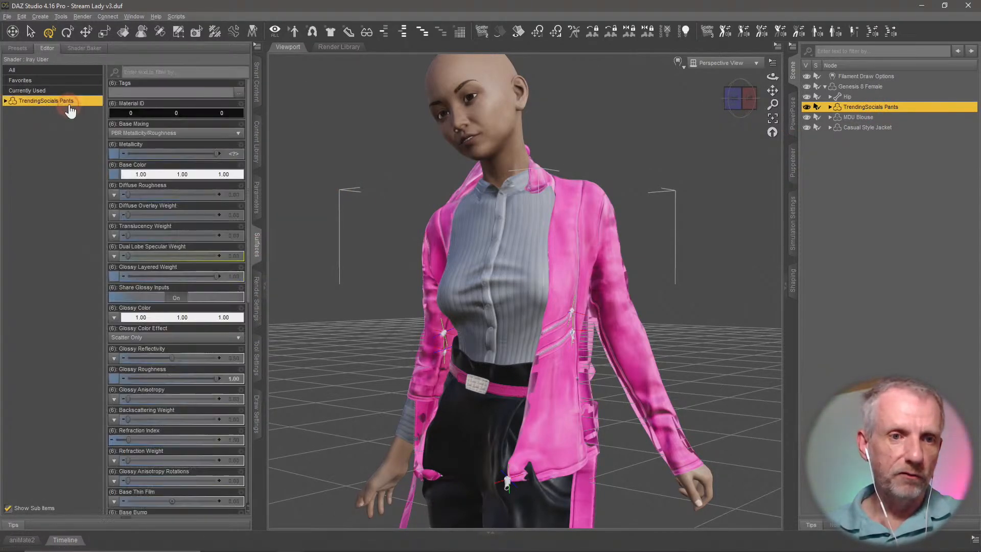
click(36, 163)
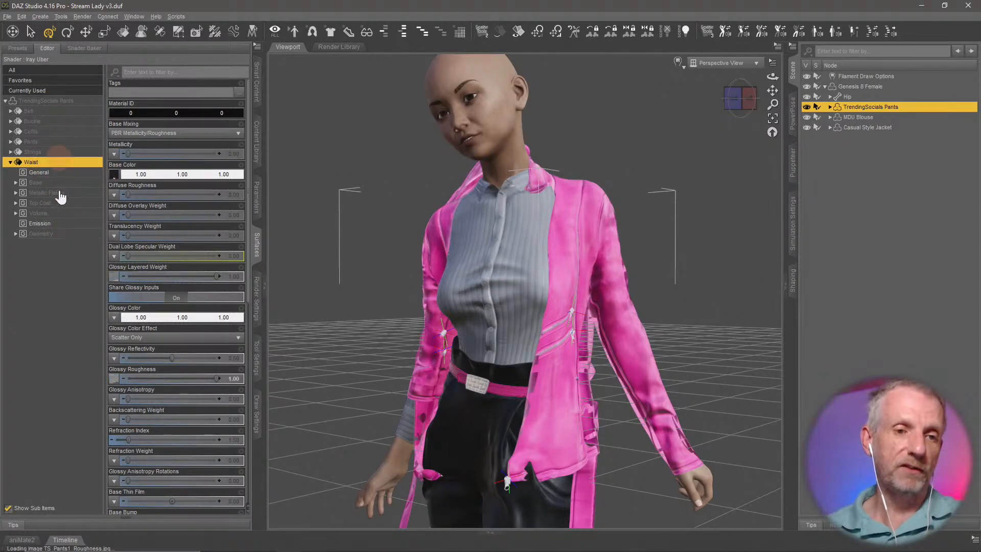
middle_drag(478, 389, 460, 391)
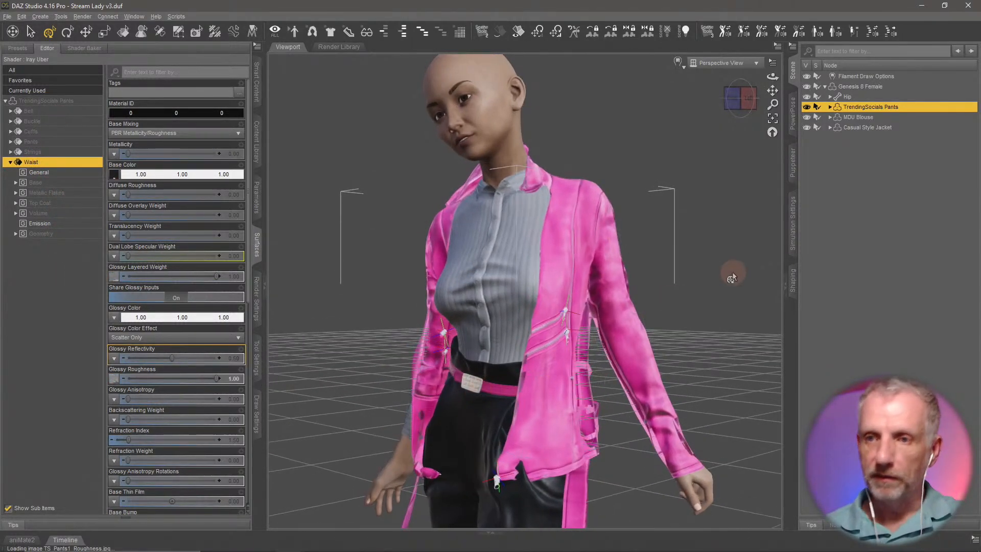
Check the MDU Blouse's Sleeve surface for simulation properties and compare the draped blouse with the pants' waist.
click(863, 117)
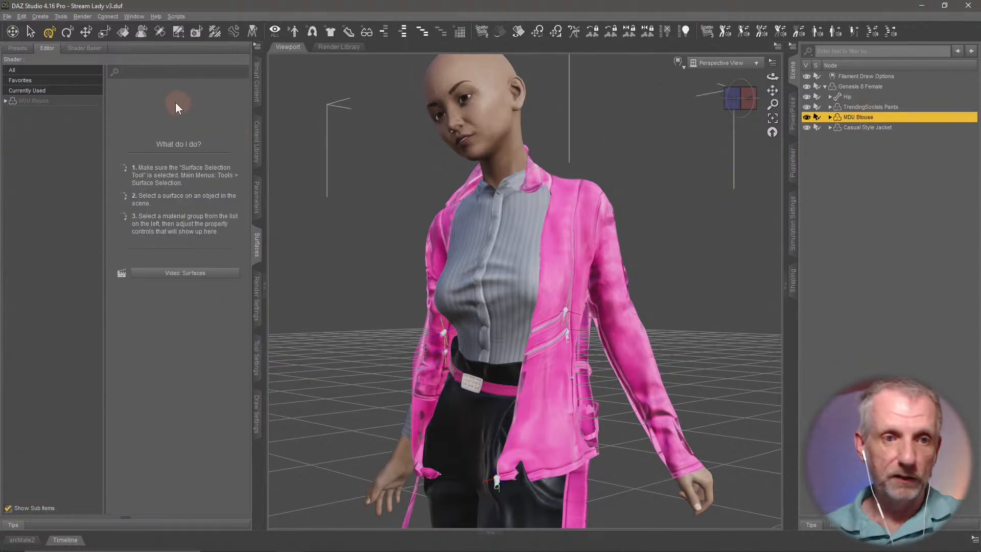
click(82, 99)
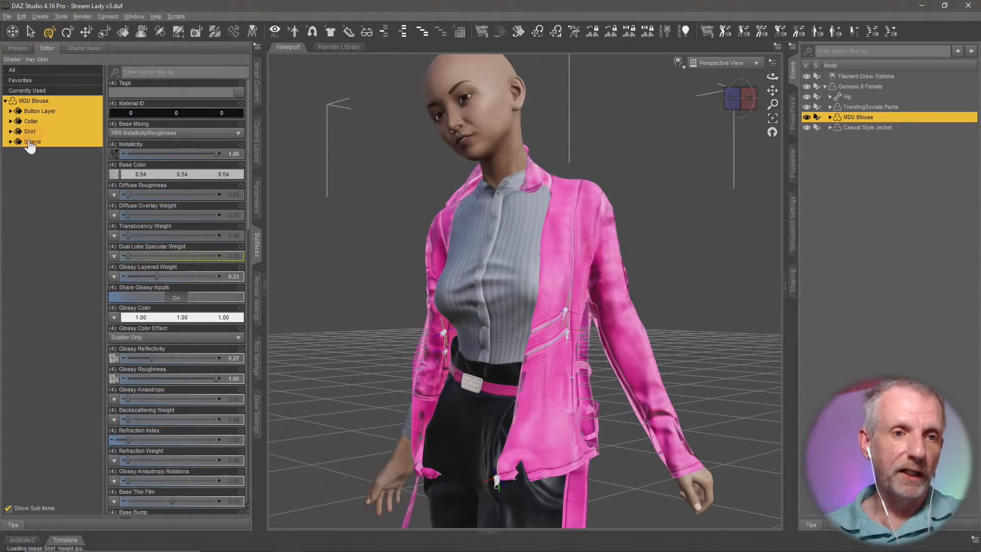
click(34, 143)
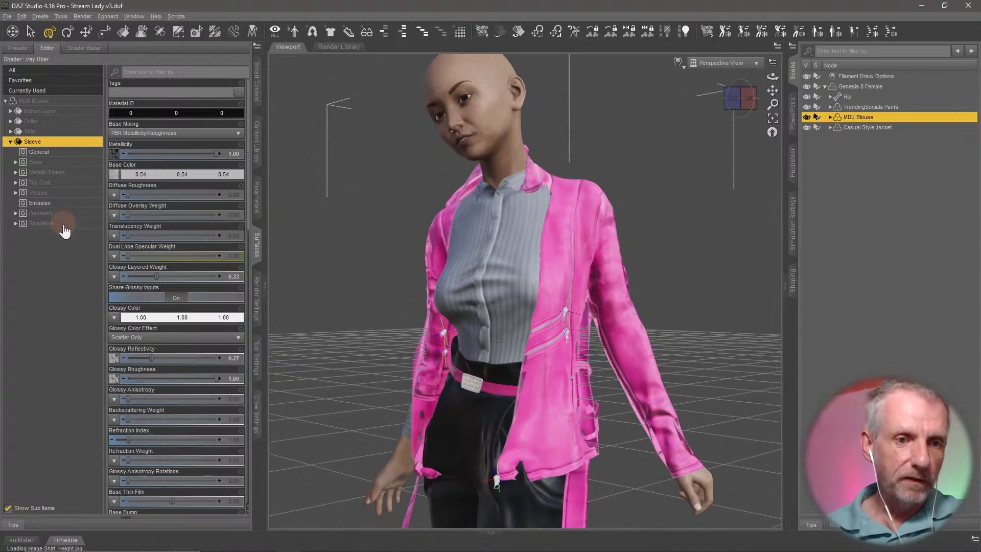
drag(274, 290, 351, 317)
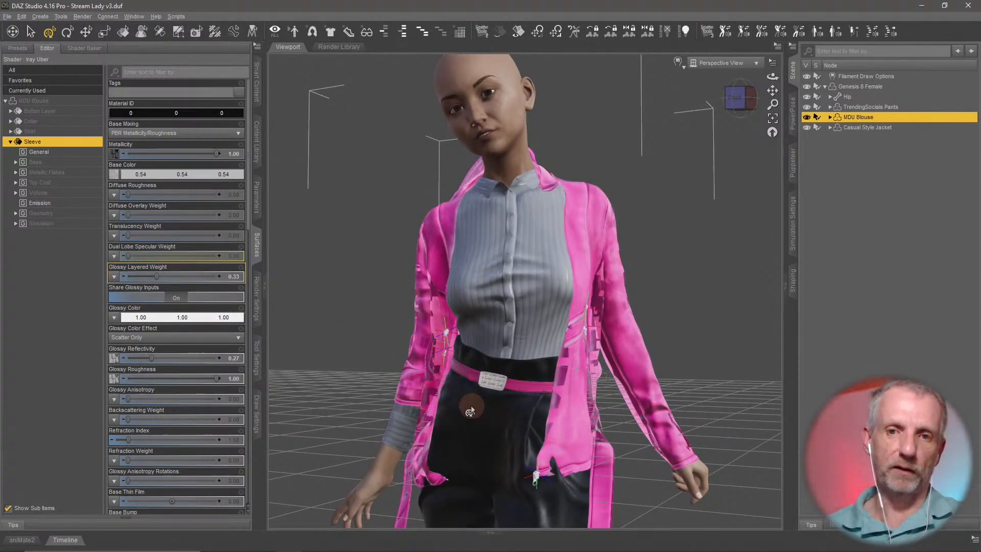
scroll(471, 402, up, 2)
scroll(470, 402, down, 6)
drag(482, 377, 454, 391)
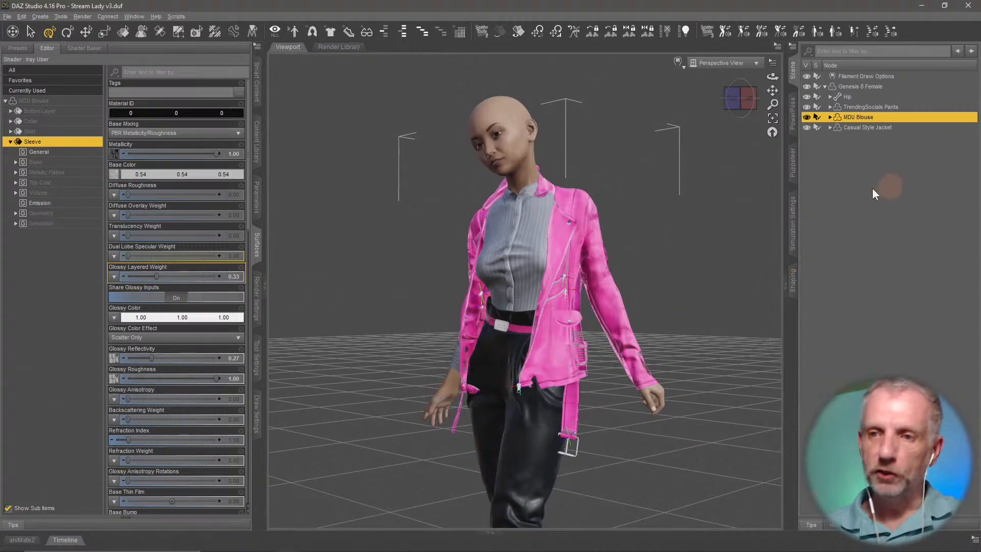
Clear the dForce simulation result and hide the Casual Style Jacket.
click(794, 239)
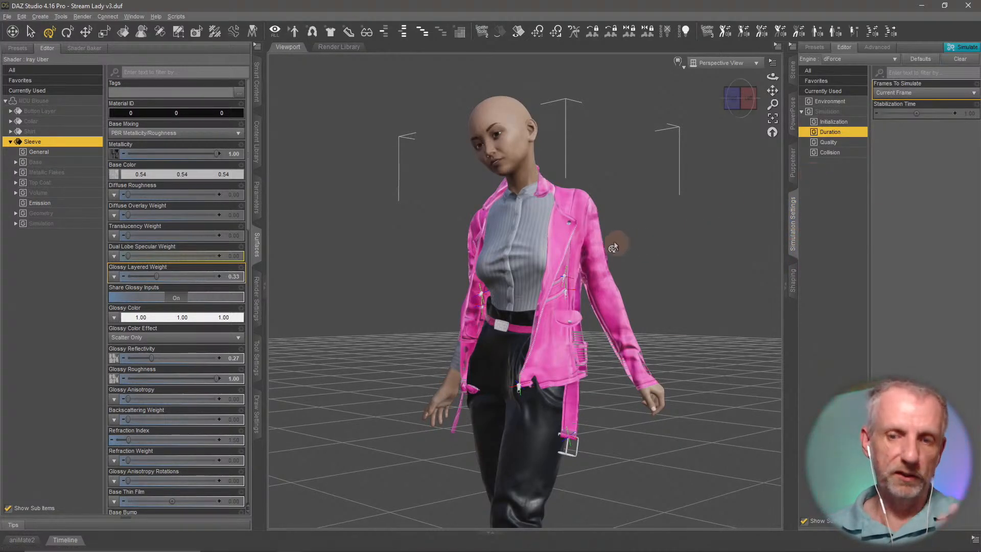
click(963, 47)
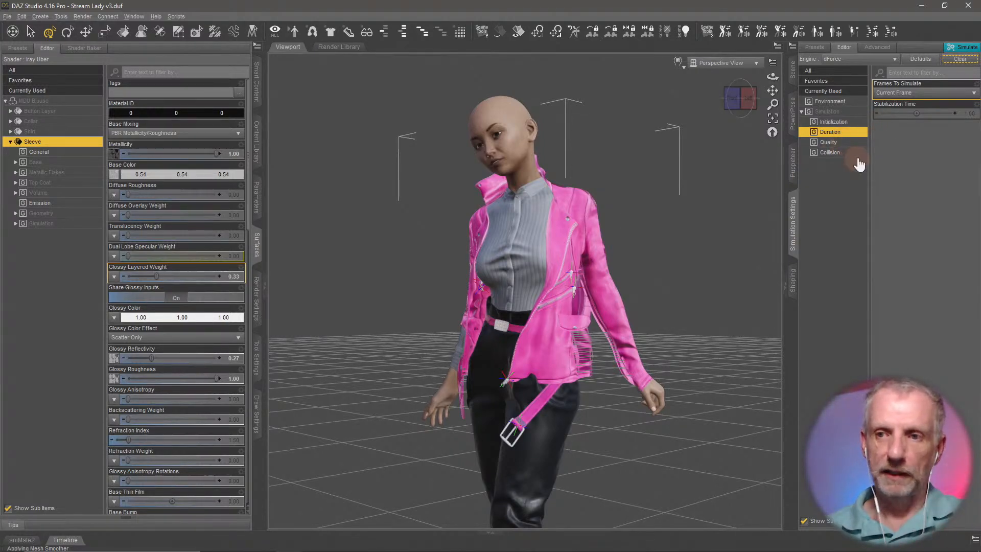
click(792, 72)
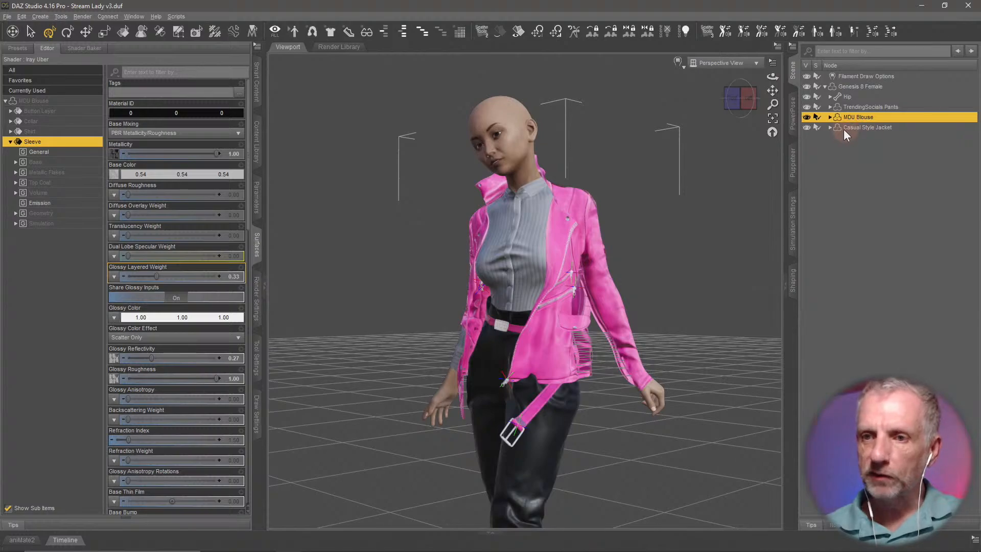
click(806, 127)
click(805, 127)
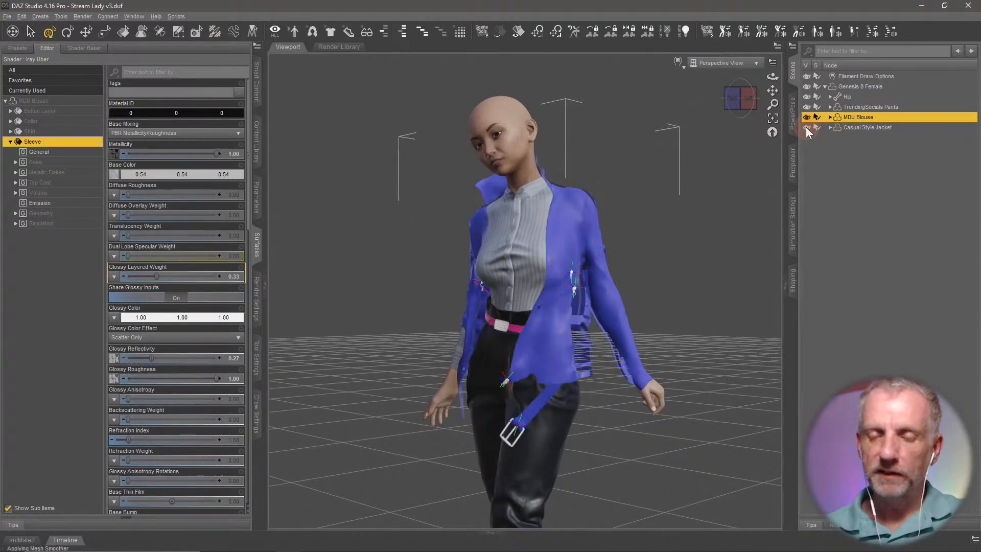
click(806, 127)
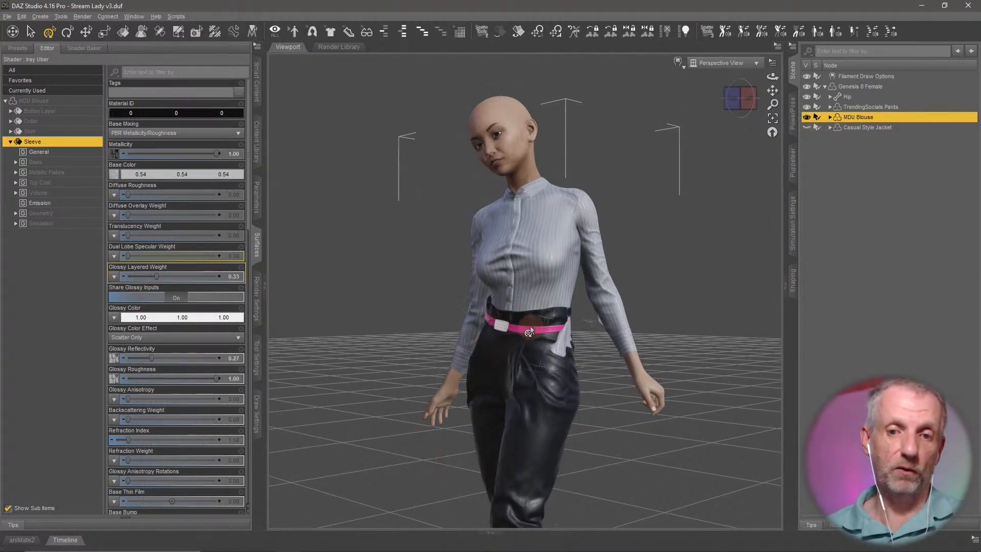
Run the dForce simulation on the current frame with the jacket hidden.
middle_drag(581, 356, 654, 296)
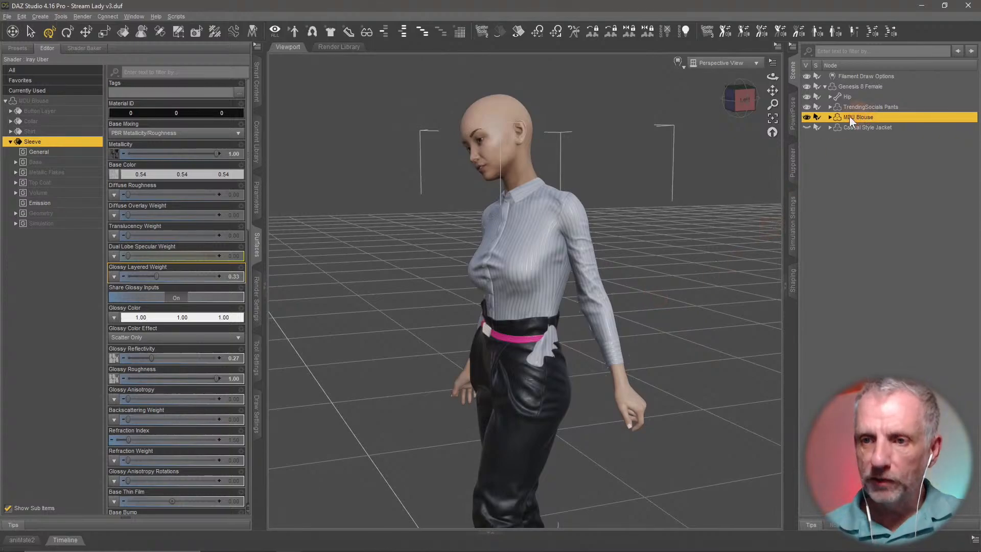
click(829, 127)
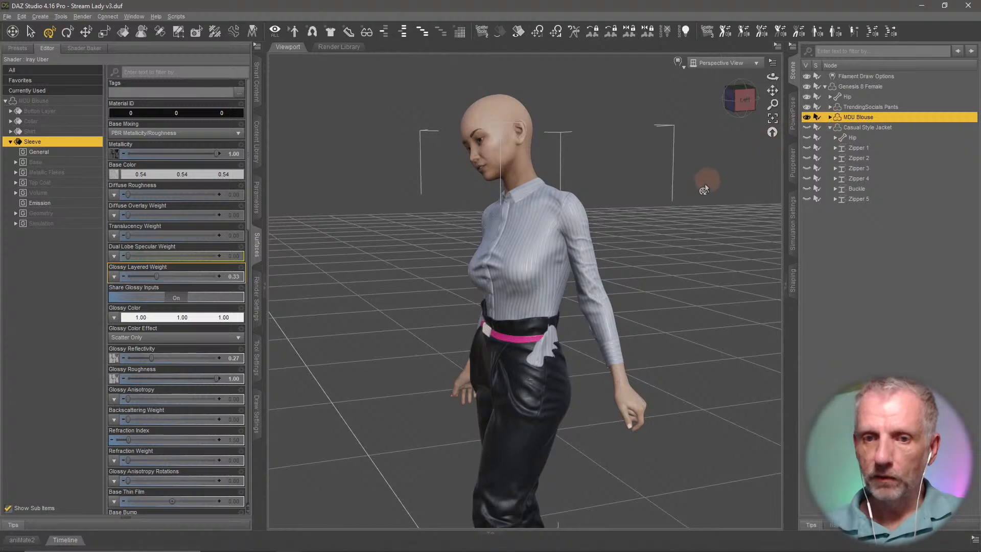
alt+drag(704, 189, 669, 234)
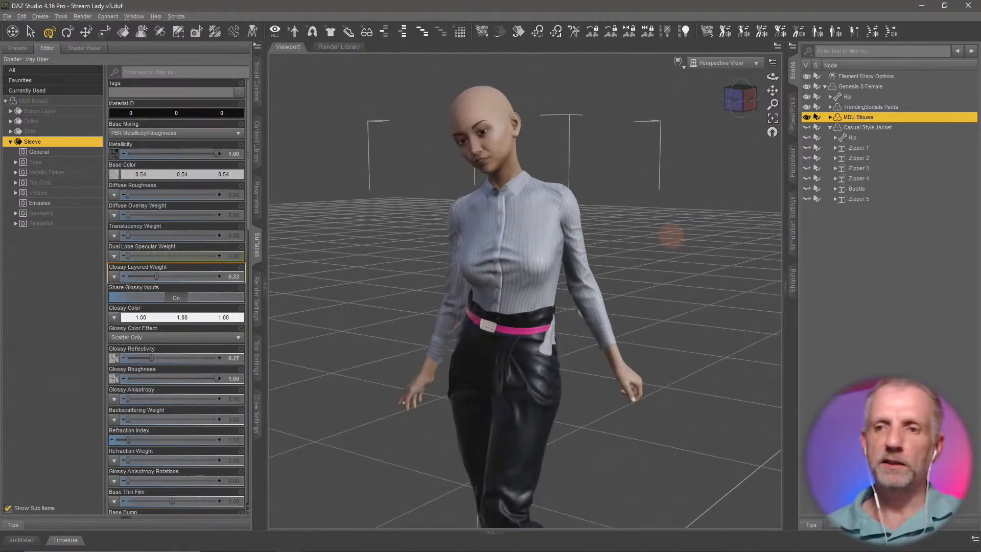
click(795, 249)
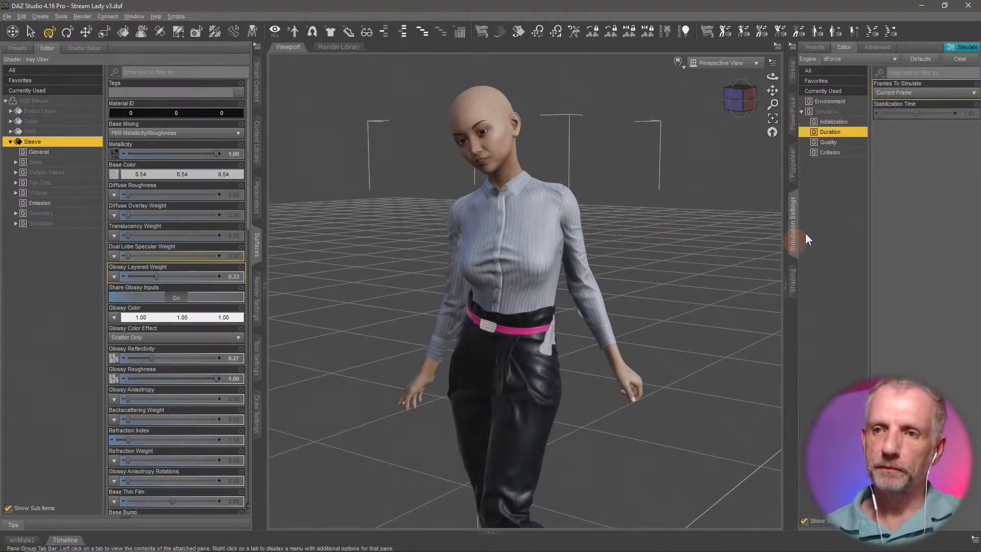
click(973, 48)
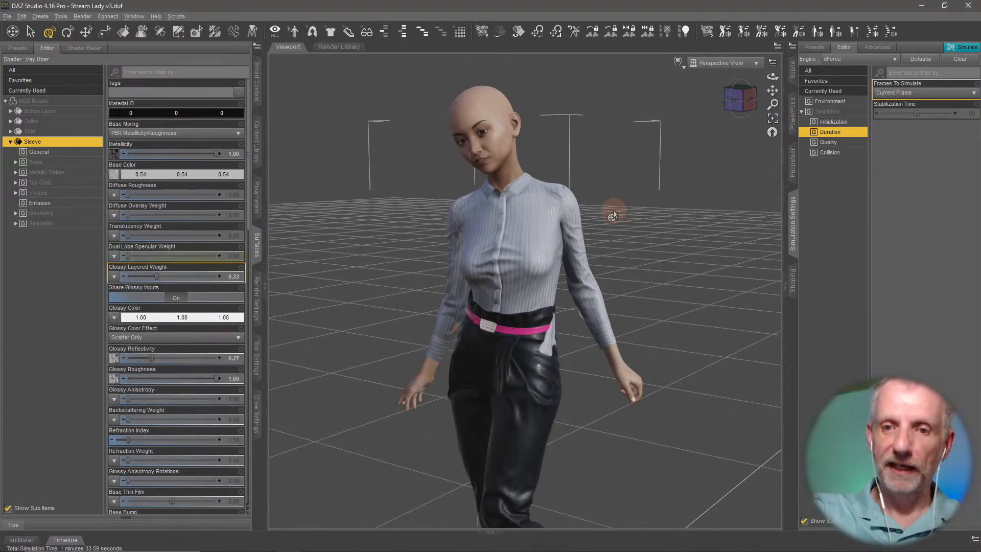
Inspect the simulated blouse around the pants' waistband from the figure's front, back and side.
scroll(565, 259, up, 5)
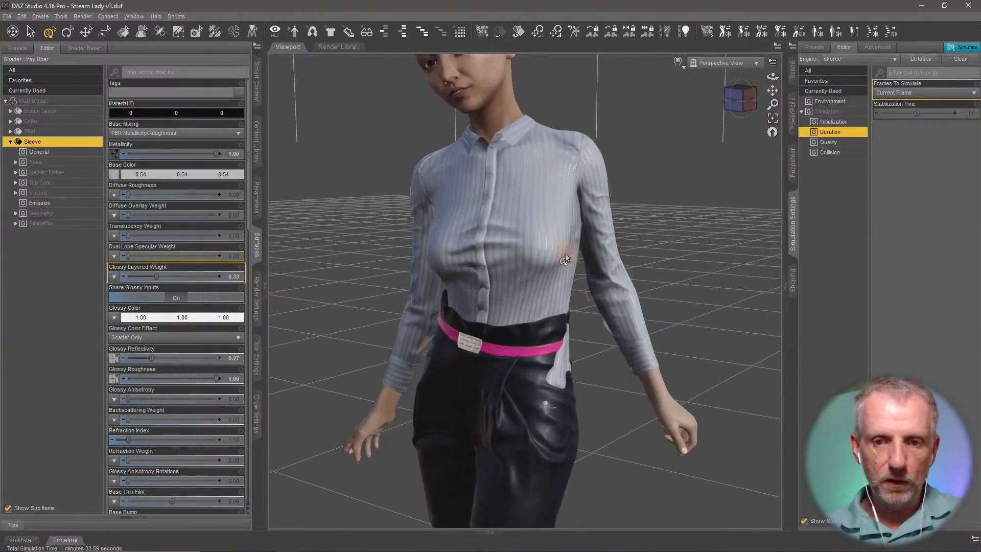
middle_drag(569, 344, 568, 339)
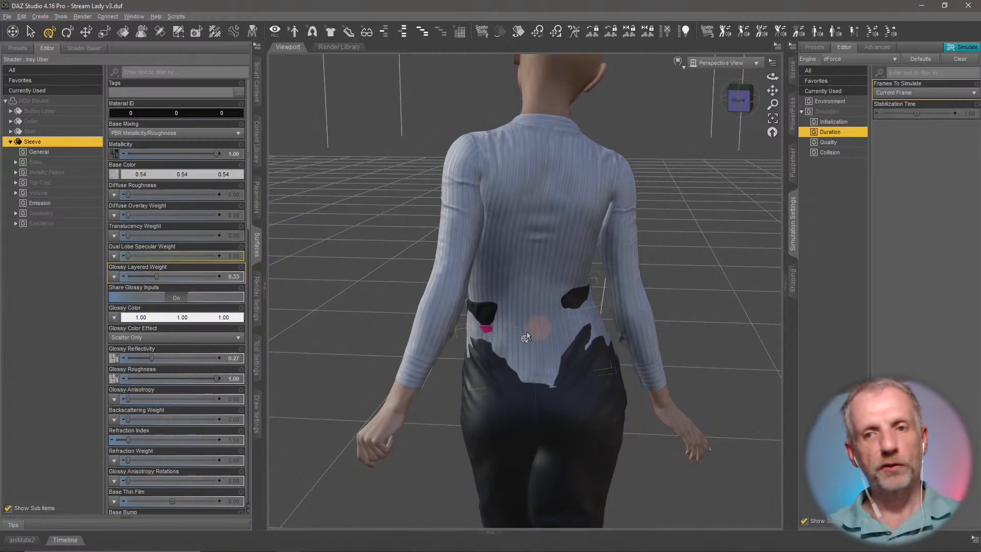
middle_drag(483, 325, 509, 330)
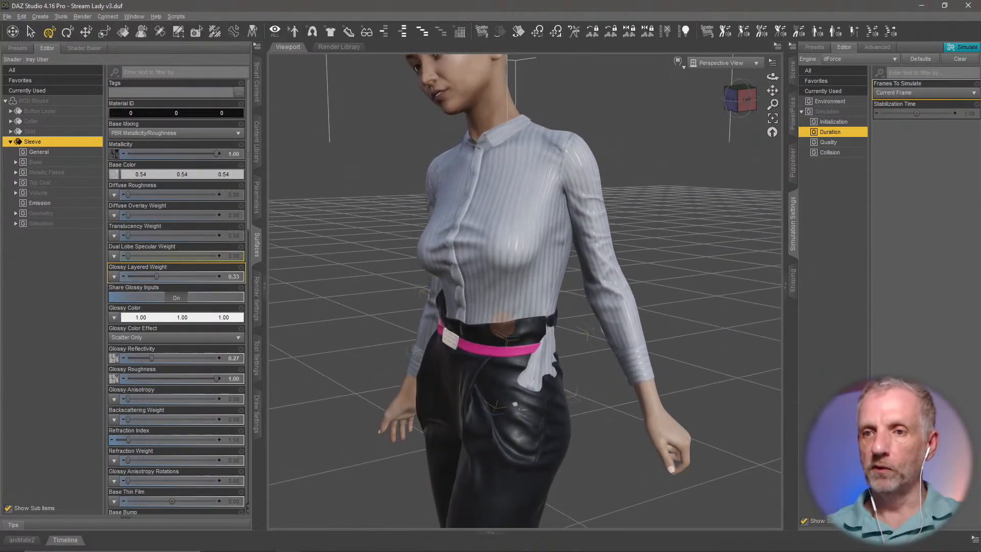
Turn on Freeze Simulation for the MDU Blouse.
click(793, 74)
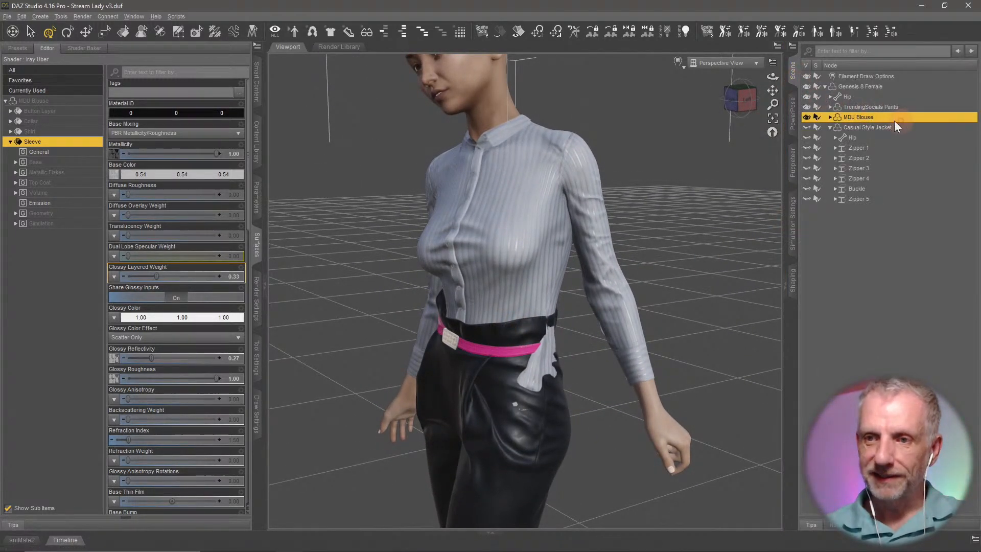
click(255, 205)
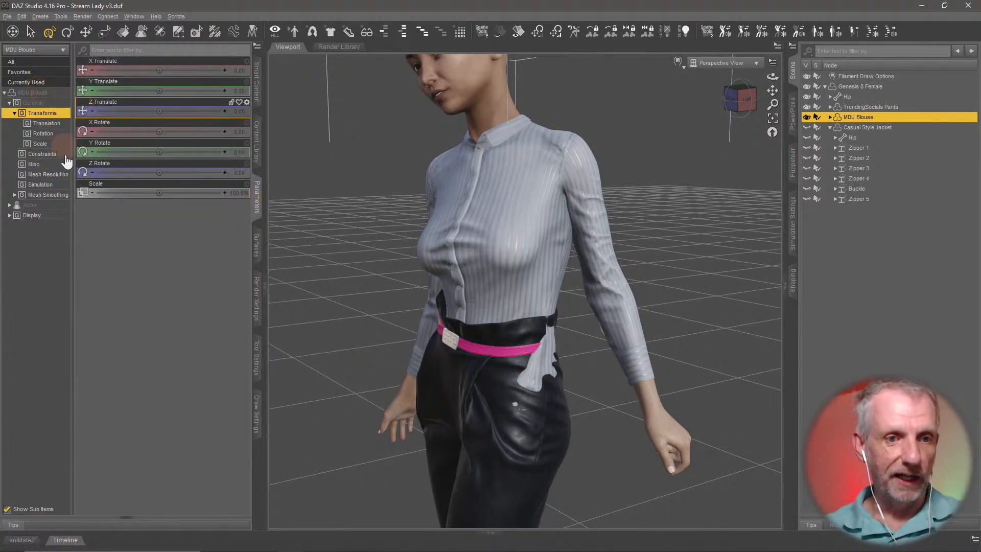
click(53, 187)
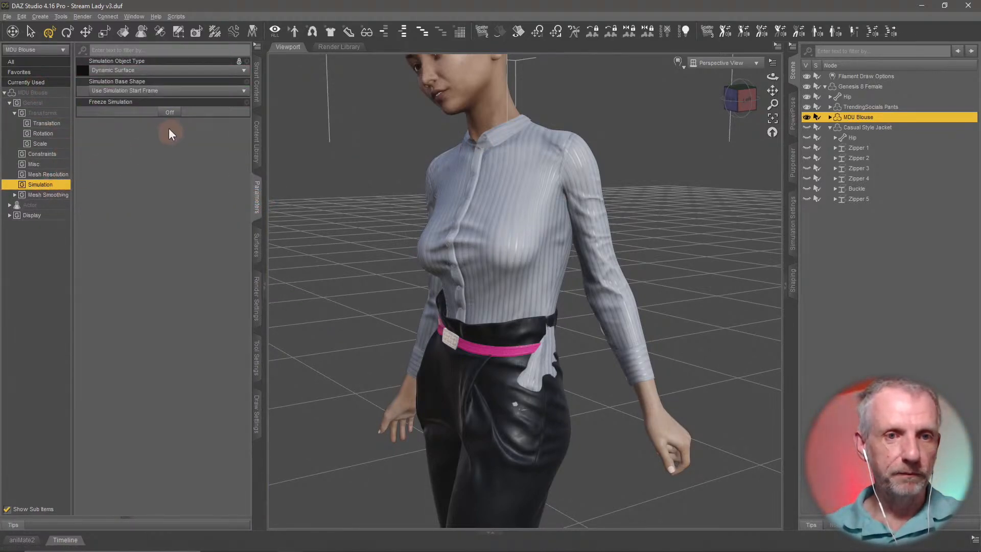
click(172, 113)
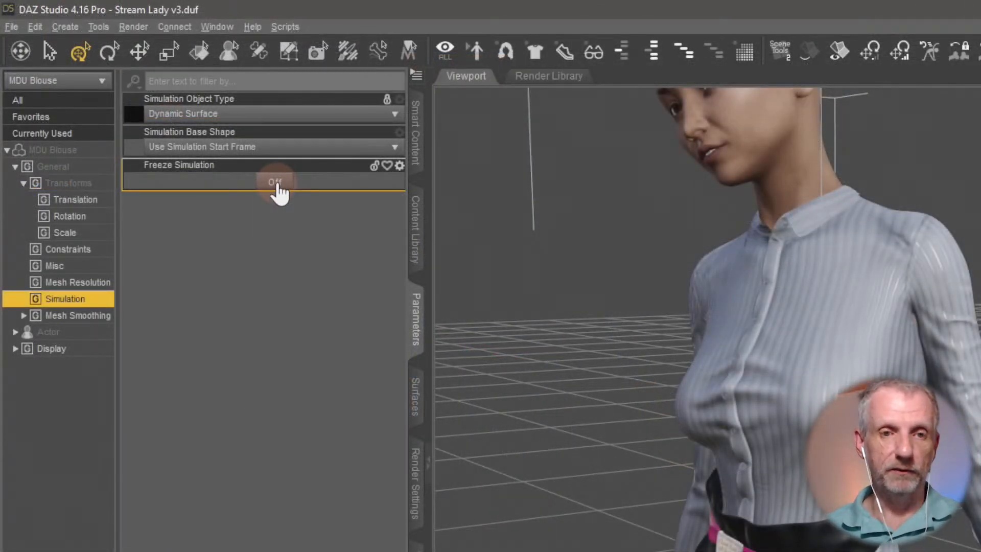
click(279, 189)
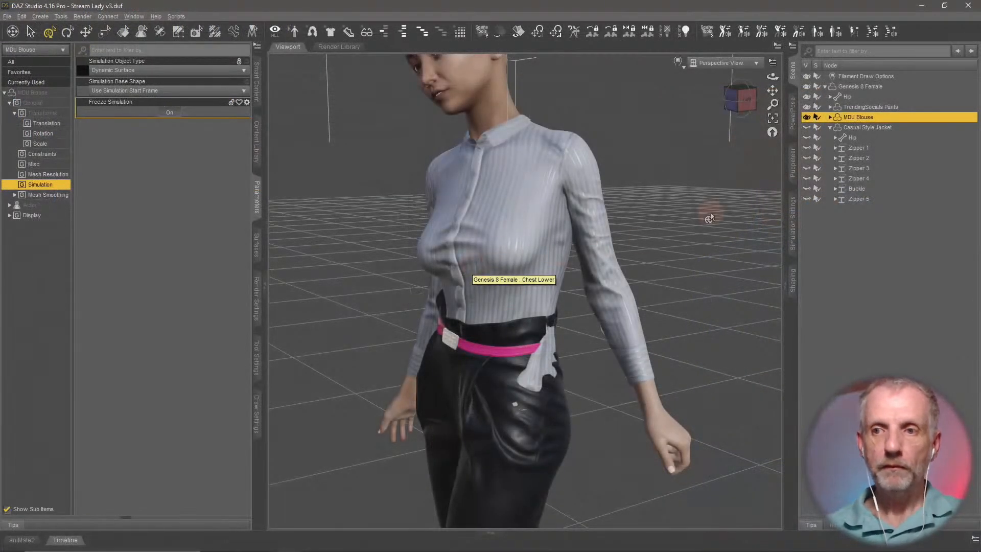
Make the Casual Style Jacket visible again and inspect how it sits over the draped blouse.
click(865, 128)
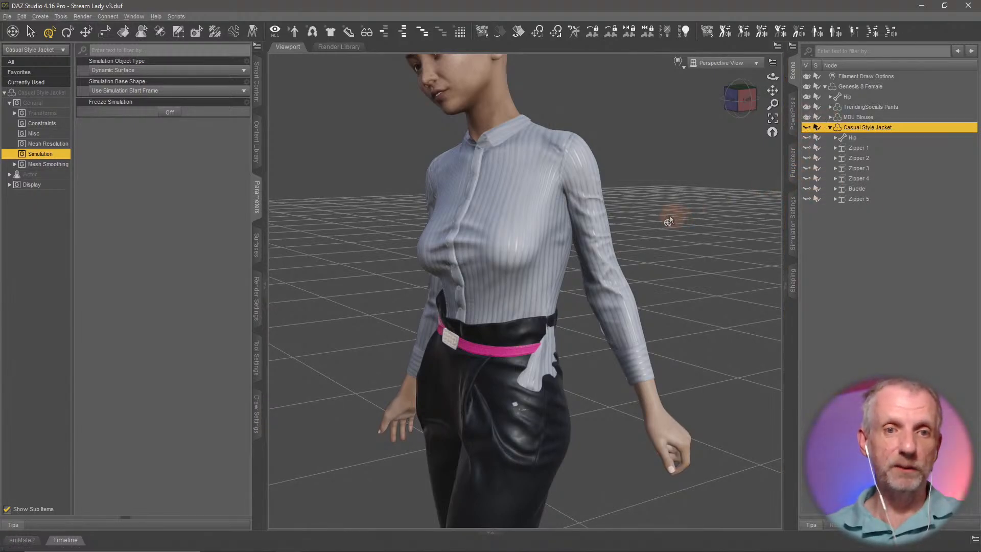
middle_drag(669, 219, 668, 216)
scroll(668, 217, down, 3)
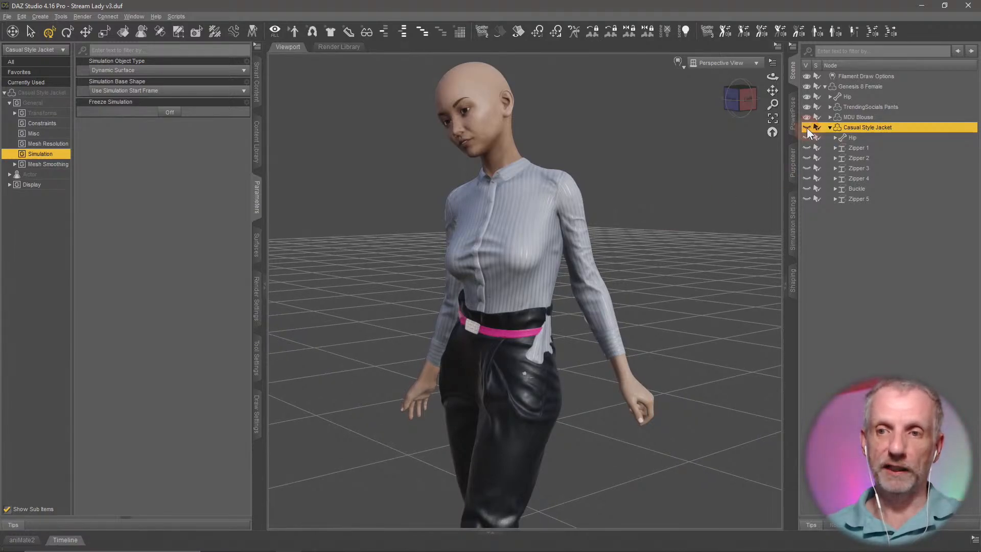
click(807, 128)
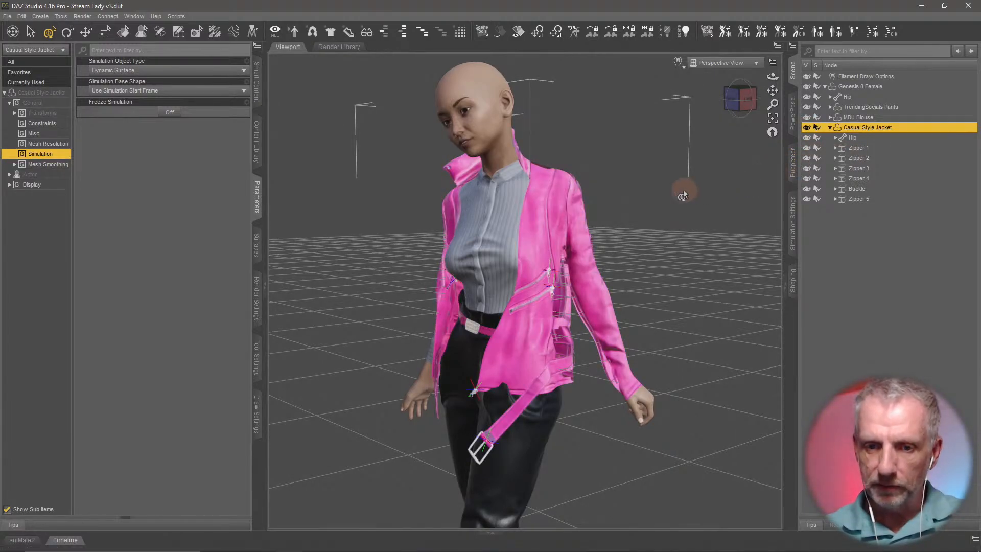
middle_drag(684, 190, 683, 195)
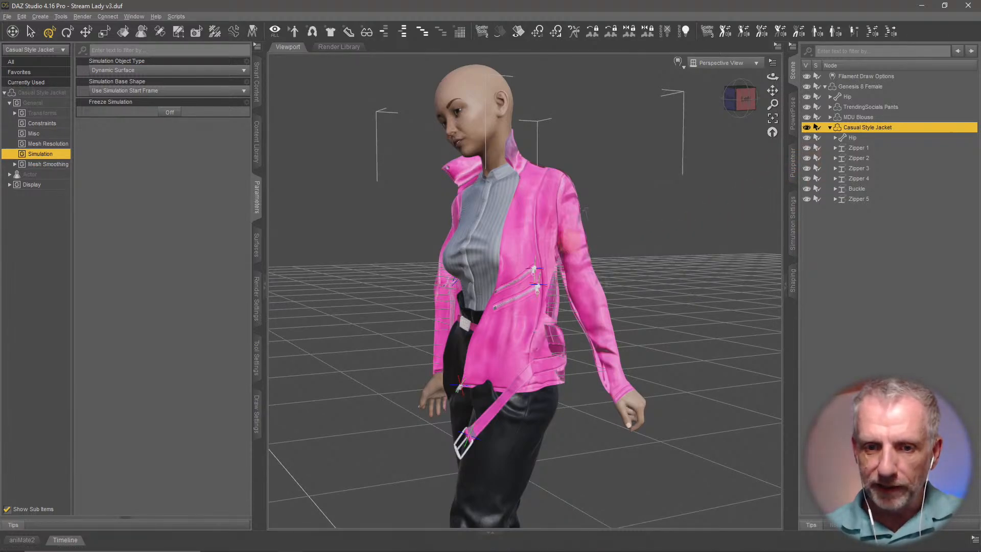
middle_drag(567, 243, 591, 249)
scroll(575, 243, up, 4)
scroll(576, 242, down, 2)
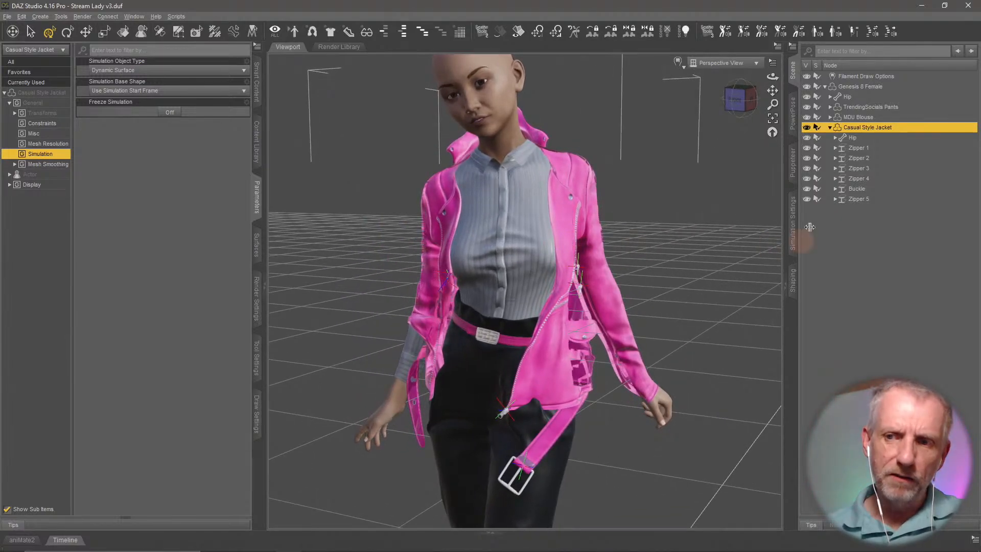
Check the surface properties of the jacket's Zipper 1 object and its material for simulation settings.
click(857, 148)
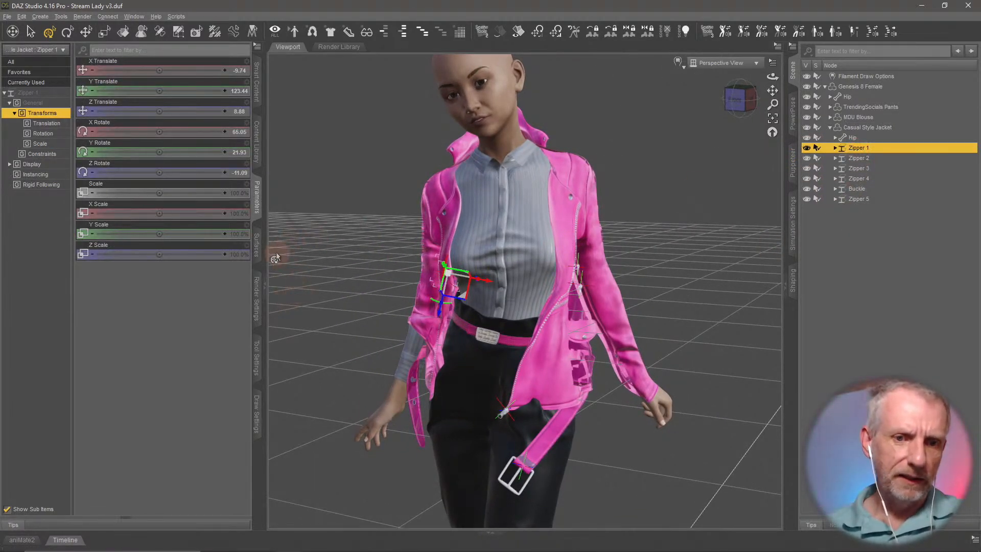
click(256, 247)
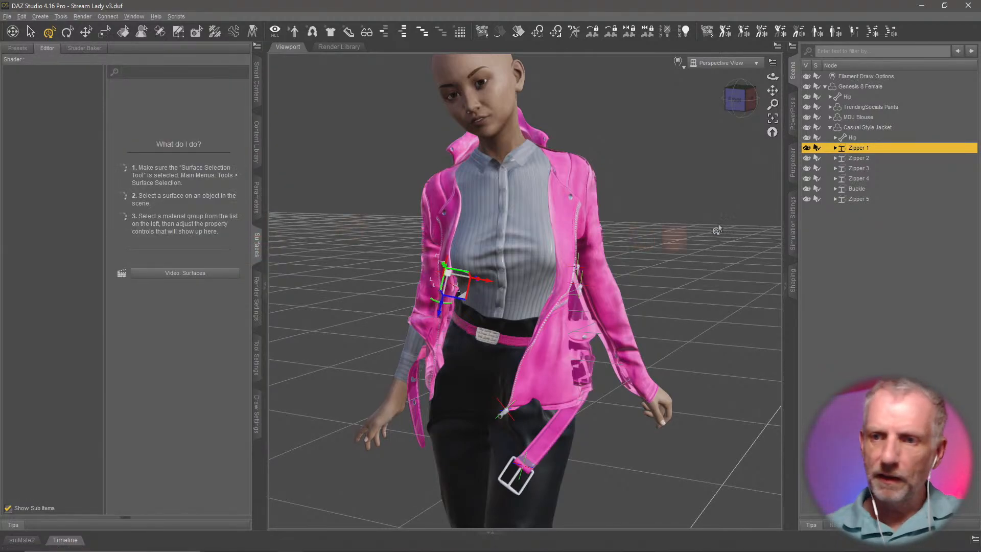
click(835, 147)
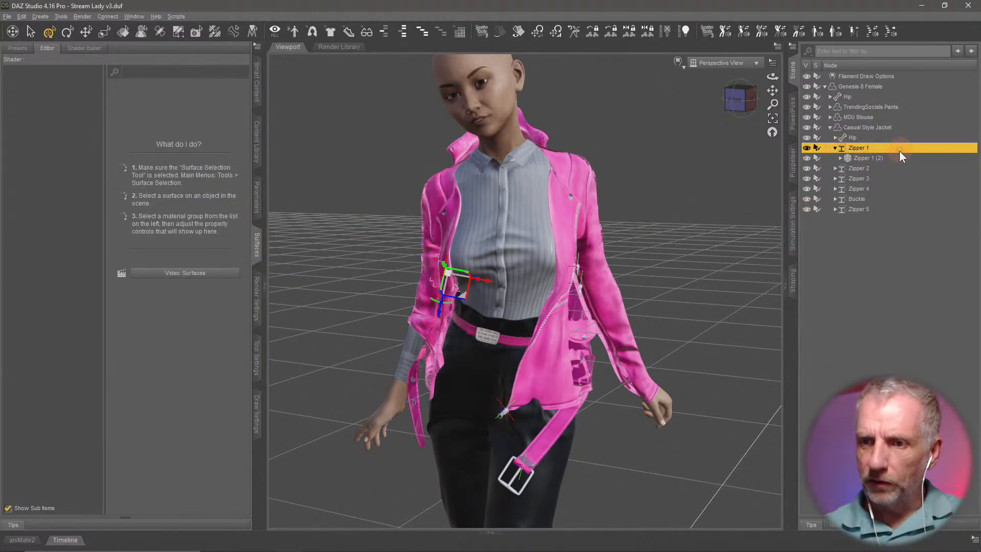
click(857, 158)
click(50, 102)
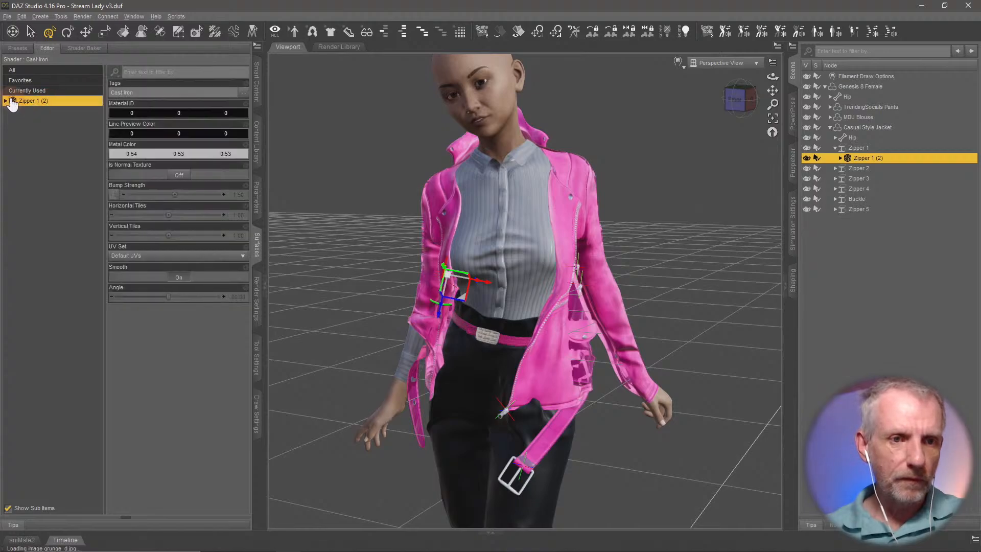
click(5, 101)
double_click(29, 112)
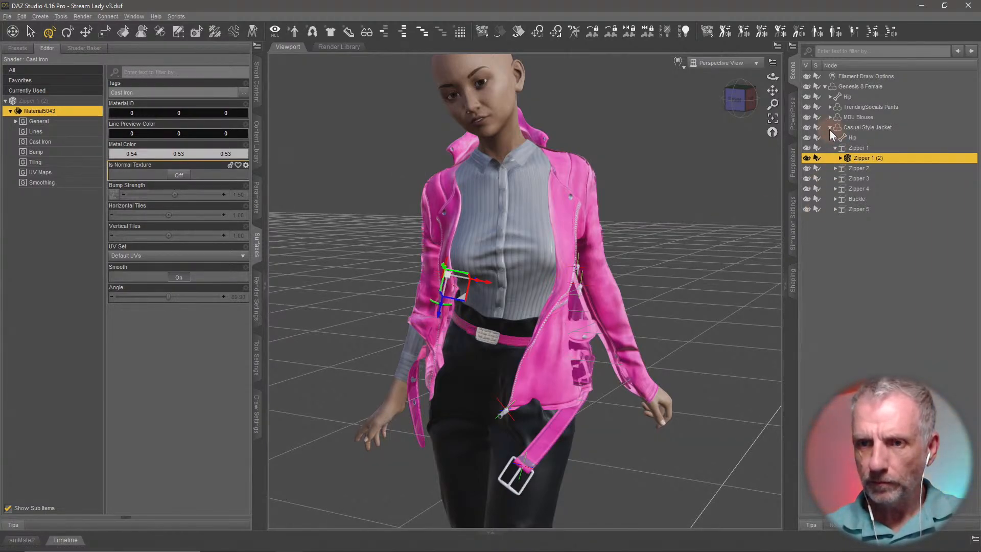
click(829, 128)
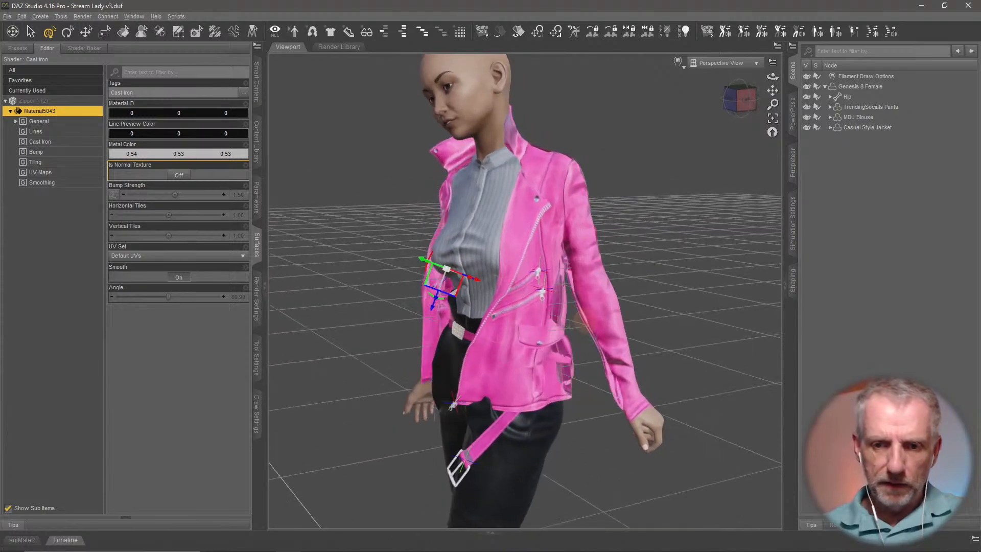
Set the Casual Style Jacket's Expand All adjustment to 100%.
middle_drag(690, 286, 644, 295)
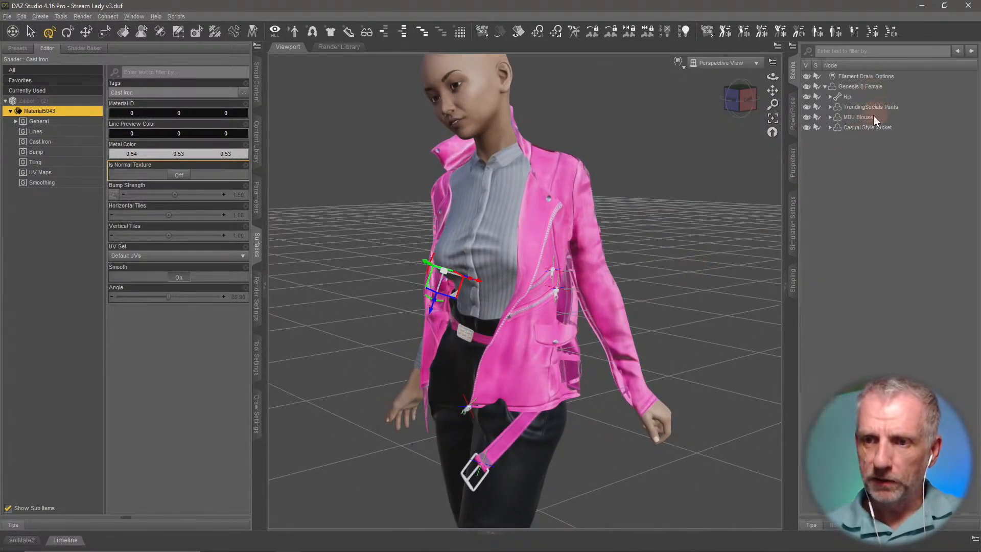
click(877, 128)
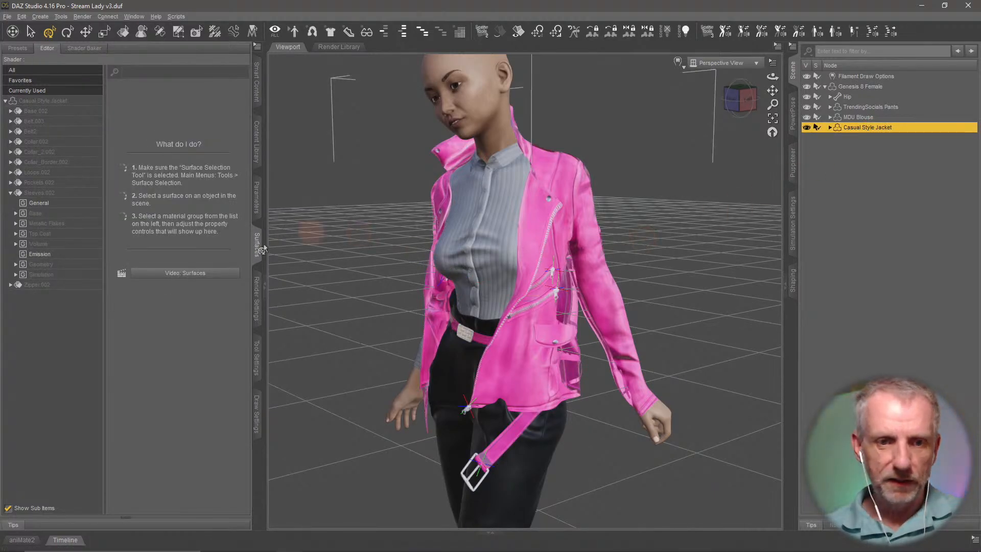
click(256, 197)
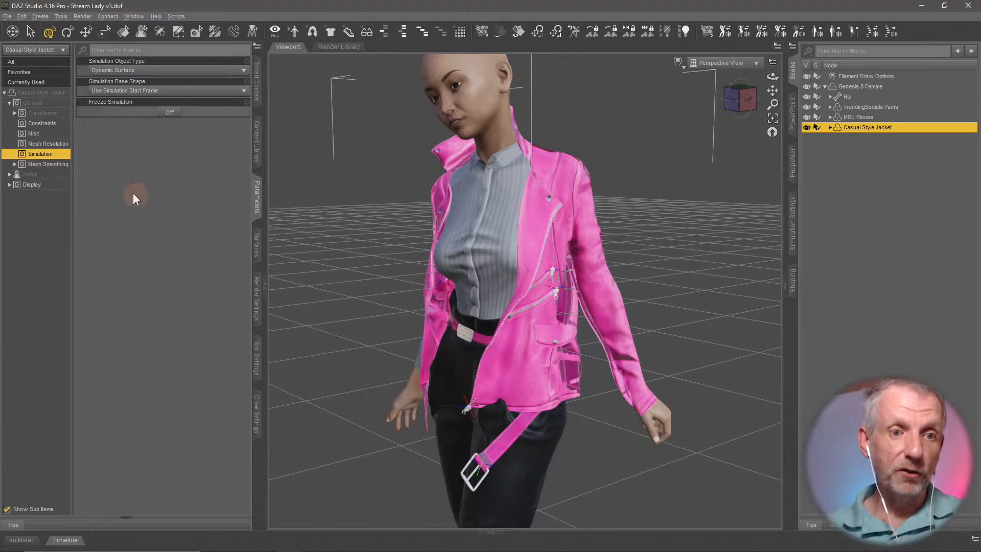
click(35, 174)
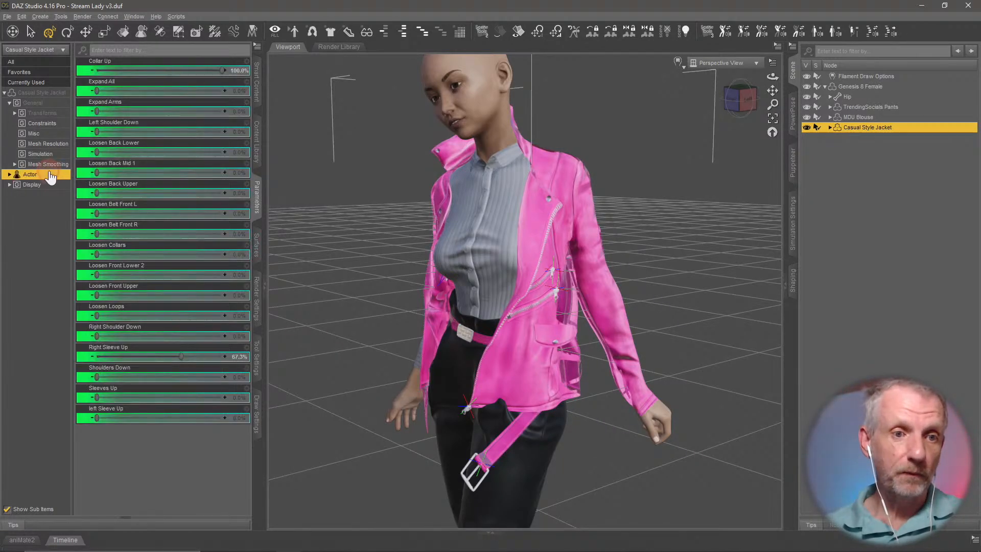
click(25, 105)
click(9, 103)
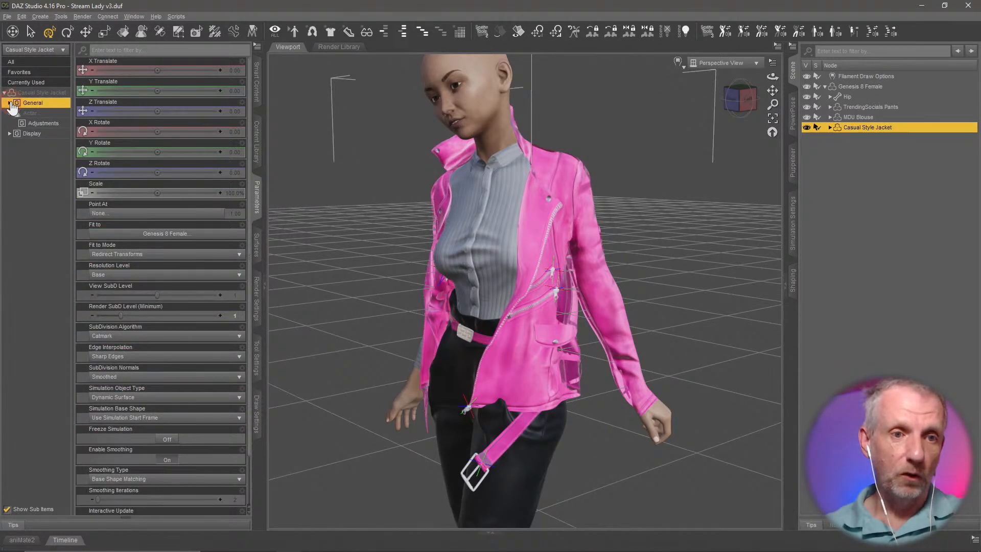
click(43, 124)
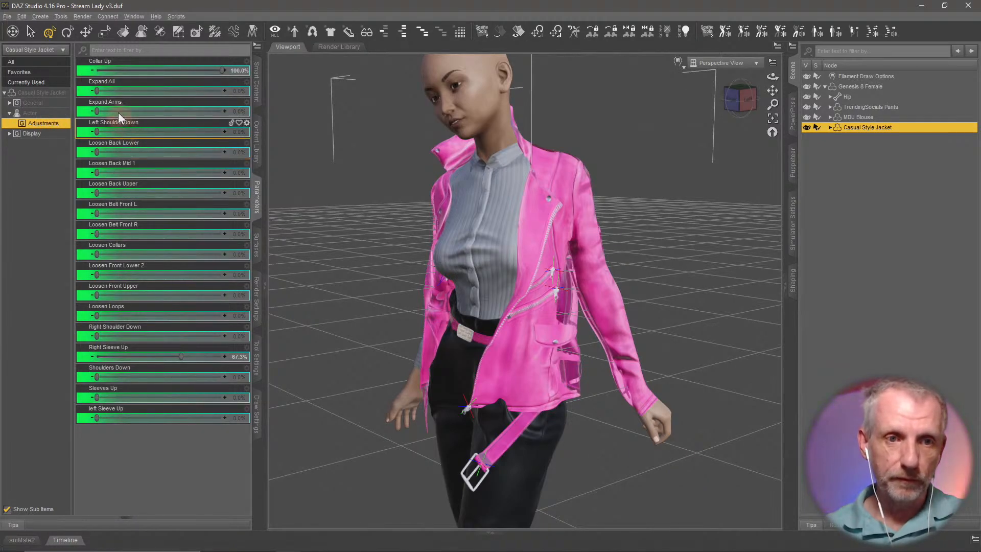
drag(97, 90, 185, 94)
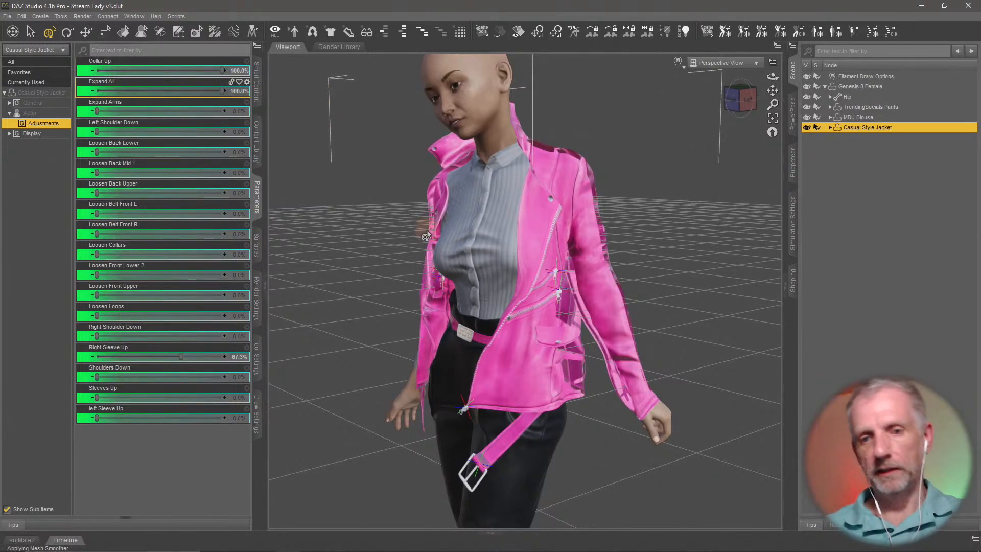
middle_drag(337, 245, 429, 232)
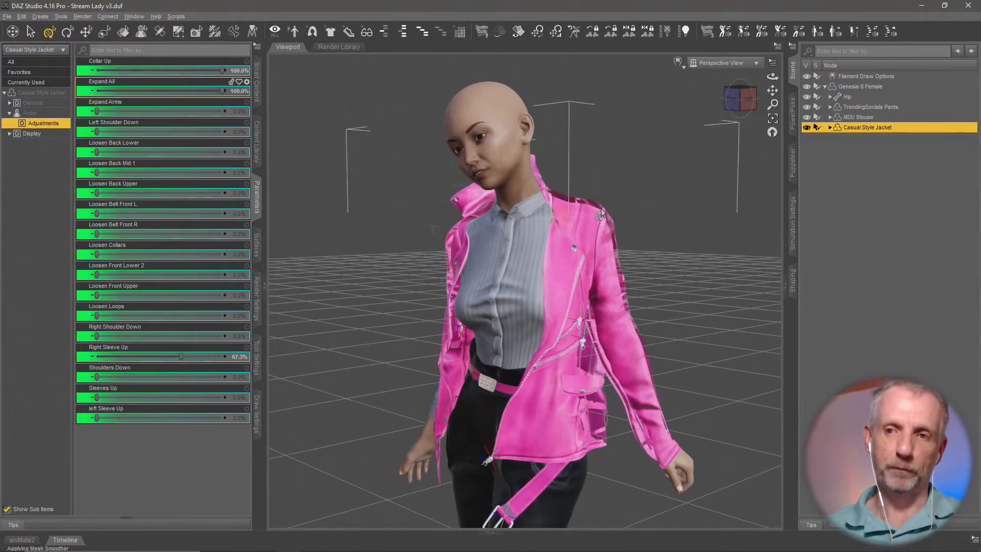
Save the scene in the DAZ Stream folder as Stream Lady v4.
click(796, 217)
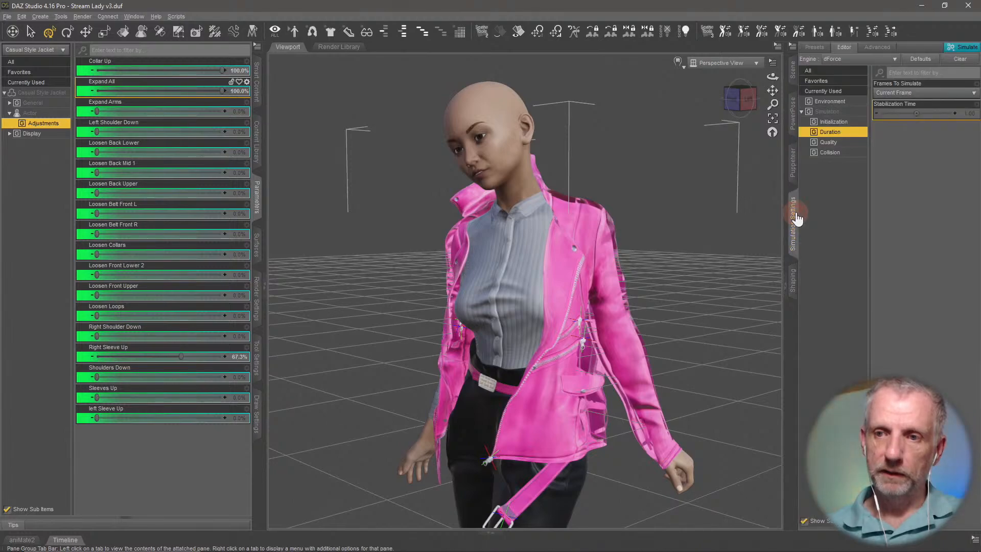
click(257, 146)
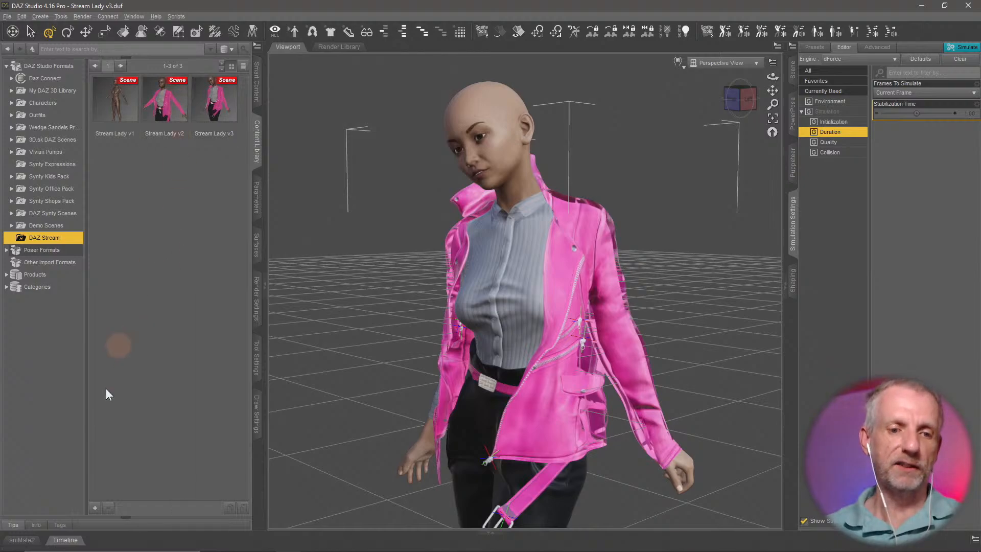
click(95, 507)
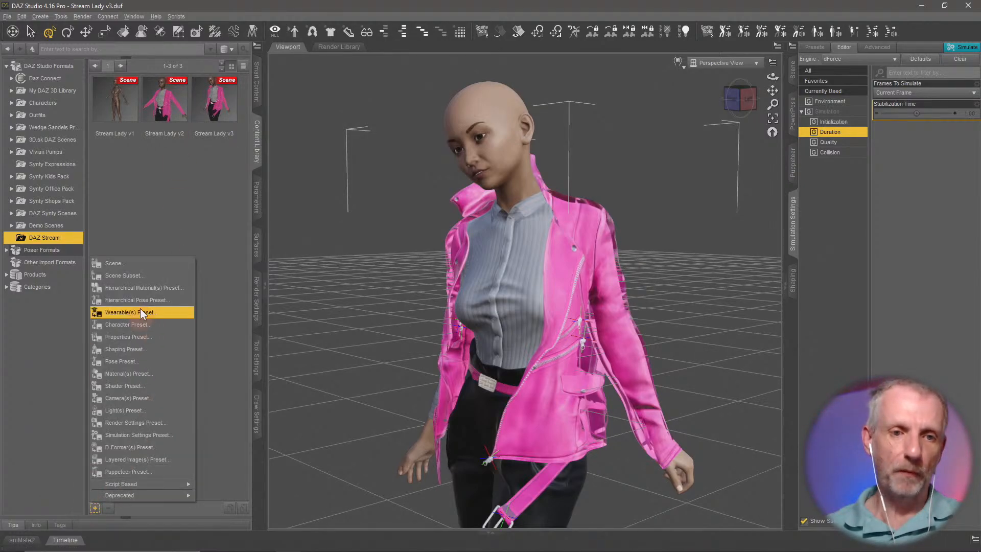
click(156, 262)
click(264, 173)
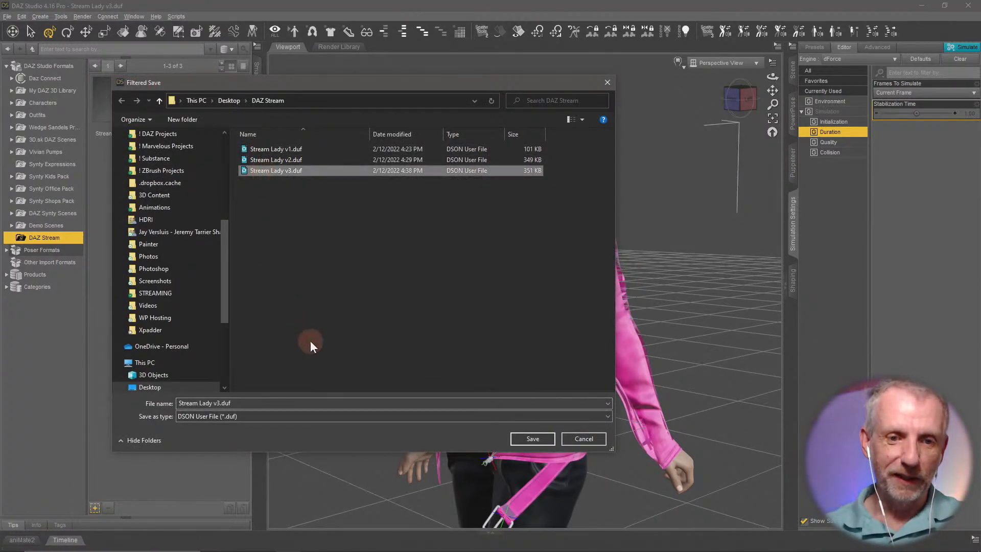
click(291, 401)
click(291, 401)
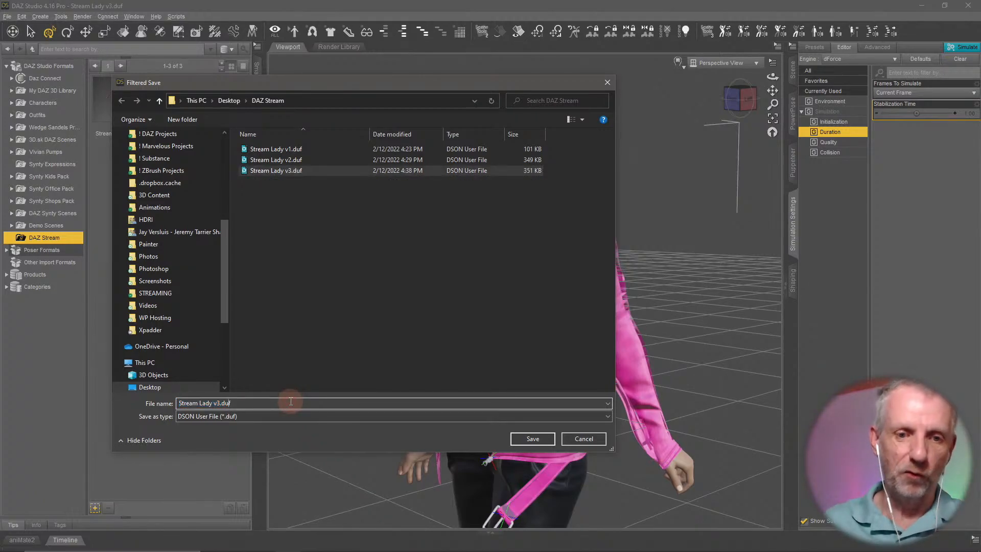
key(BackSpace)
text(4)
key(Return)
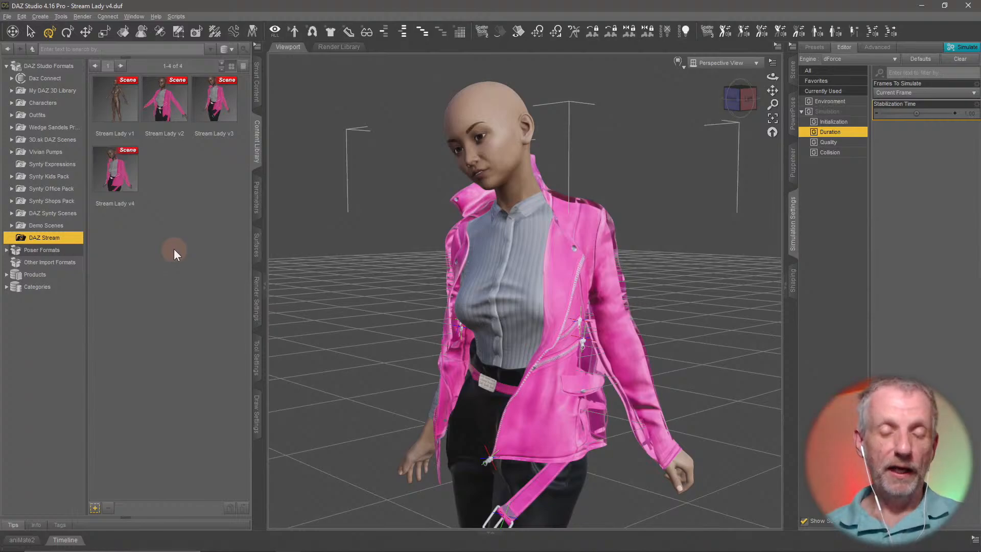
Run the dForce simulation on the current frame with the jacket visible and inspect how it drapes.
click(972, 53)
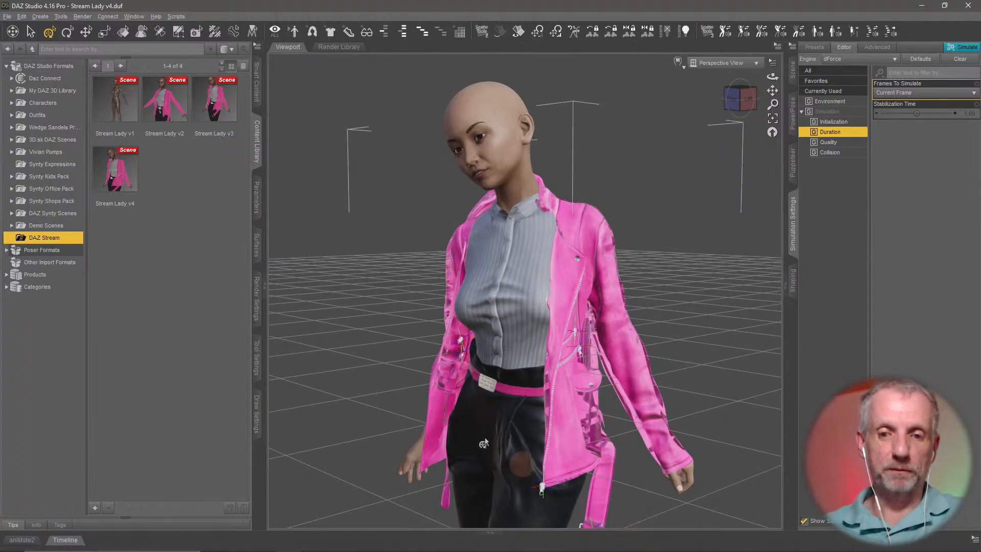
ctrl+alt+drag(459, 365, 511, 363)
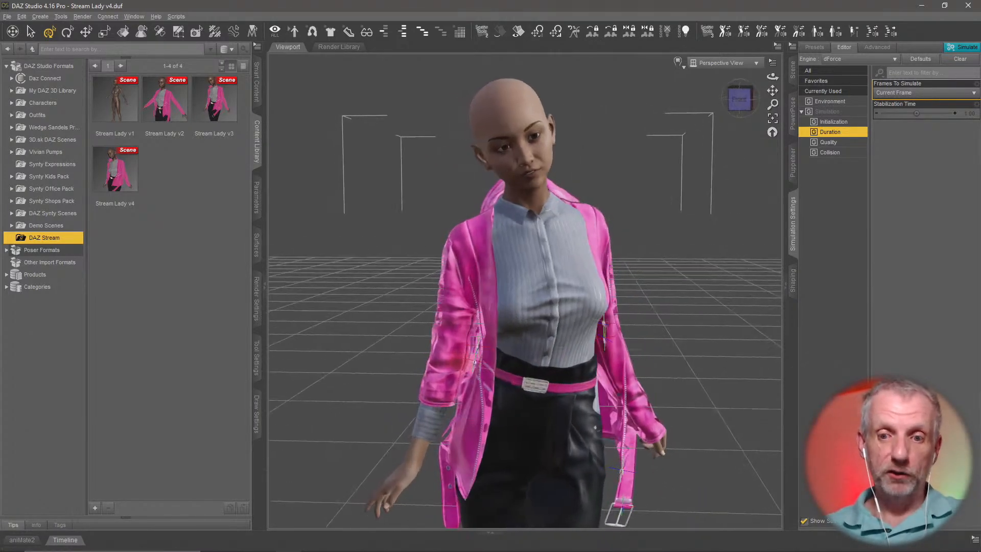
scroll(449, 363, up, 3)
scroll(448, 363, down, 5)
mouse_move(449, 362)
ctrl+alt+mouse_down()
mouse_move(390, 352)
mouse_move(411, 356)
mouse_move(299, 296)
ctrl+alt+mouse_up()
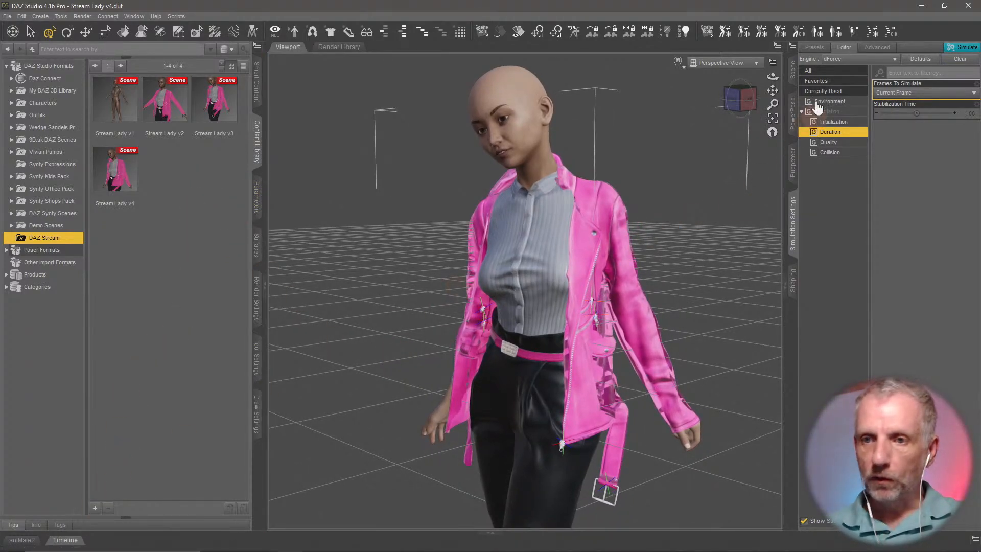
Turn on Freeze Simulation for the Casual Style Jacket.
click(792, 70)
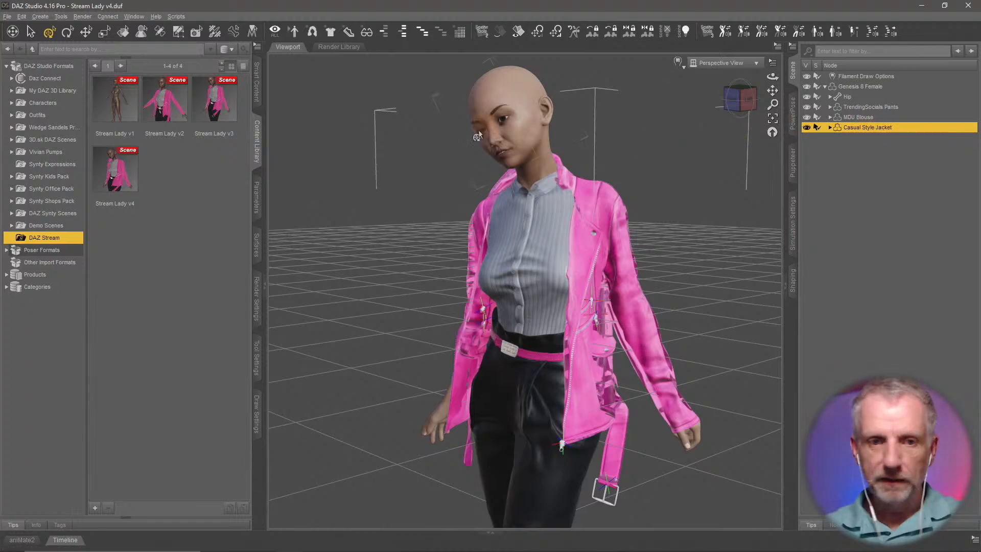
click(256, 199)
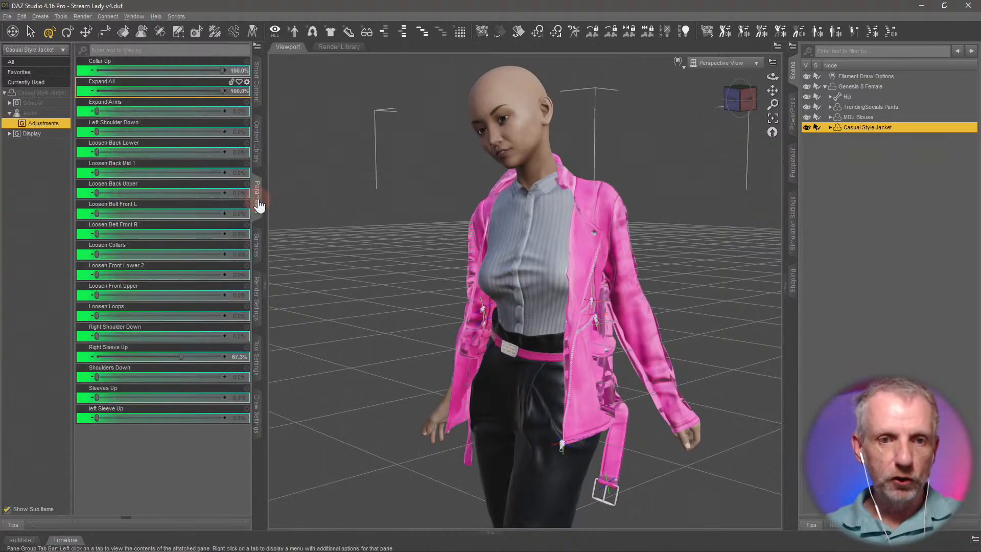
click(53, 117)
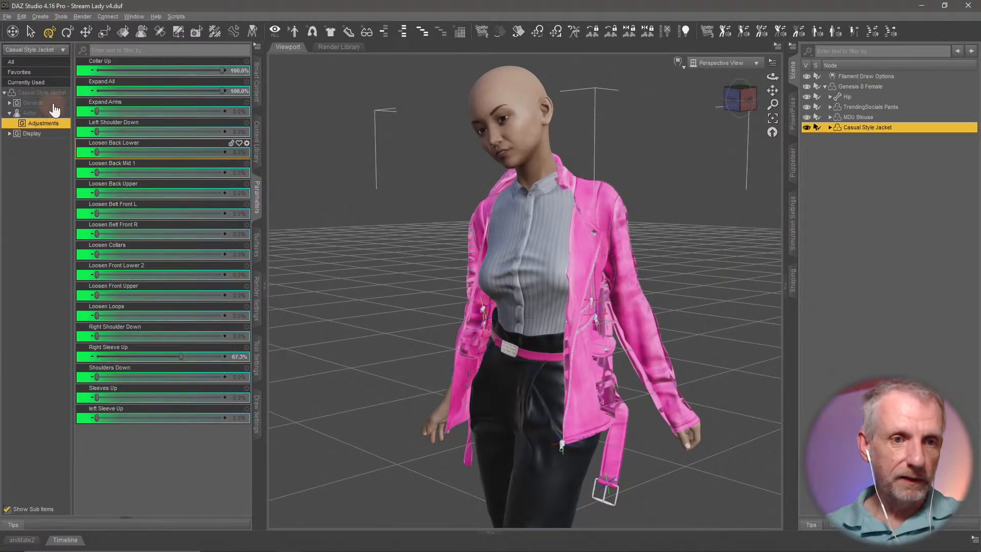
click(33, 102)
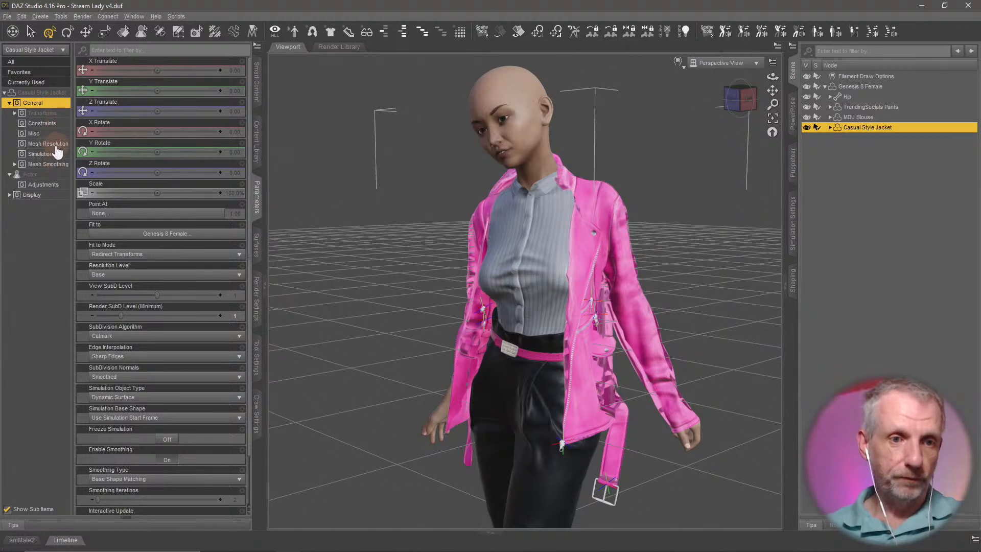
click(43, 154)
click(165, 114)
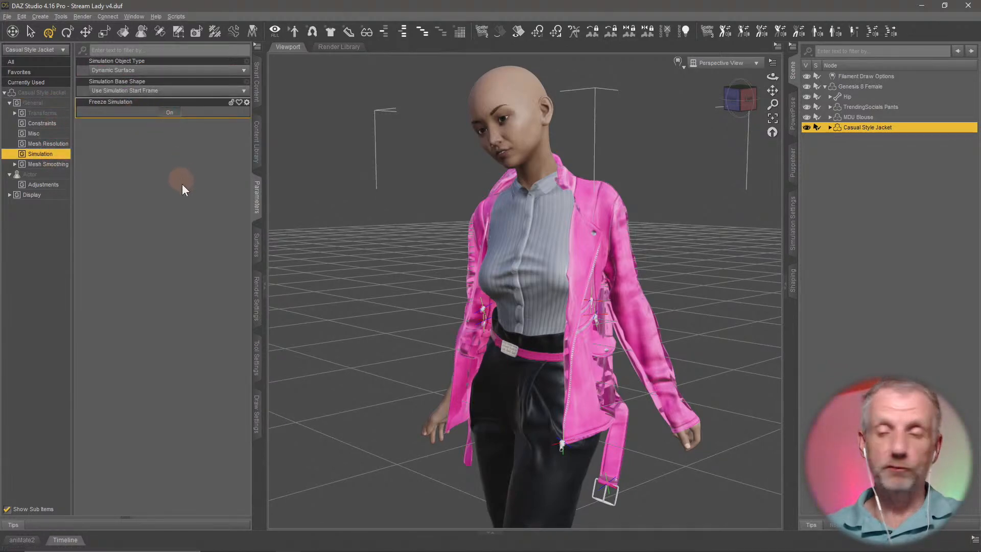
Save the scene in the DAZ Stream folder as Stream Lady v5.
click(260, 152)
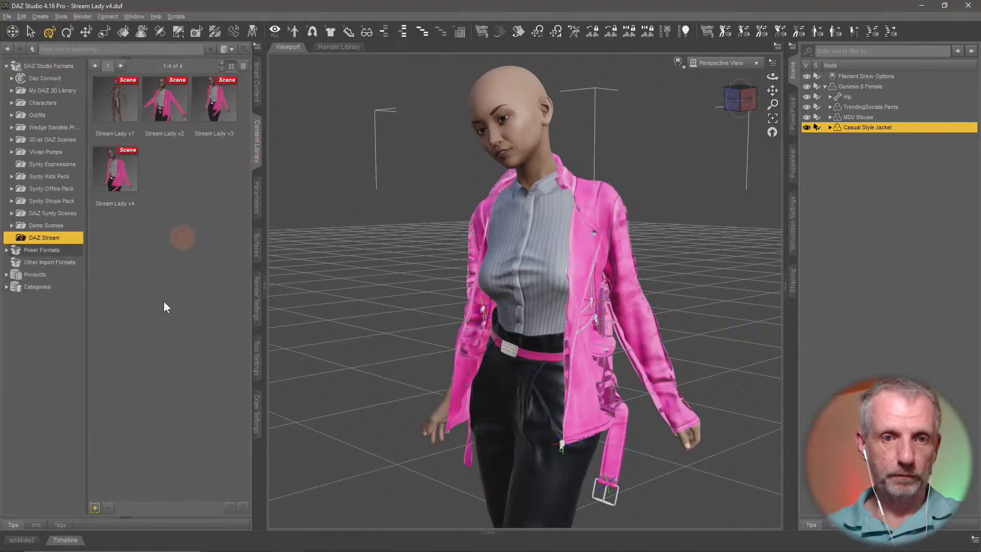
click(95, 507)
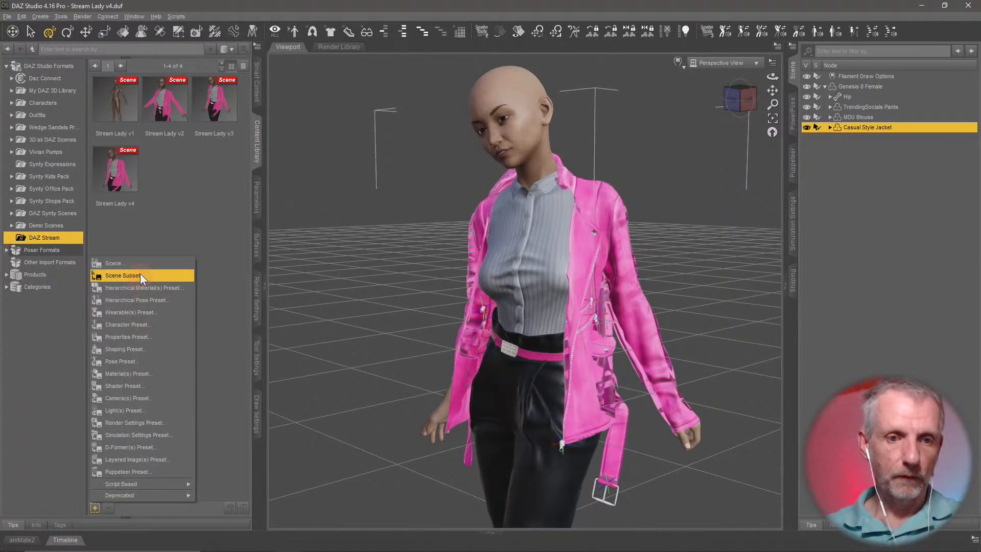
click(147, 262)
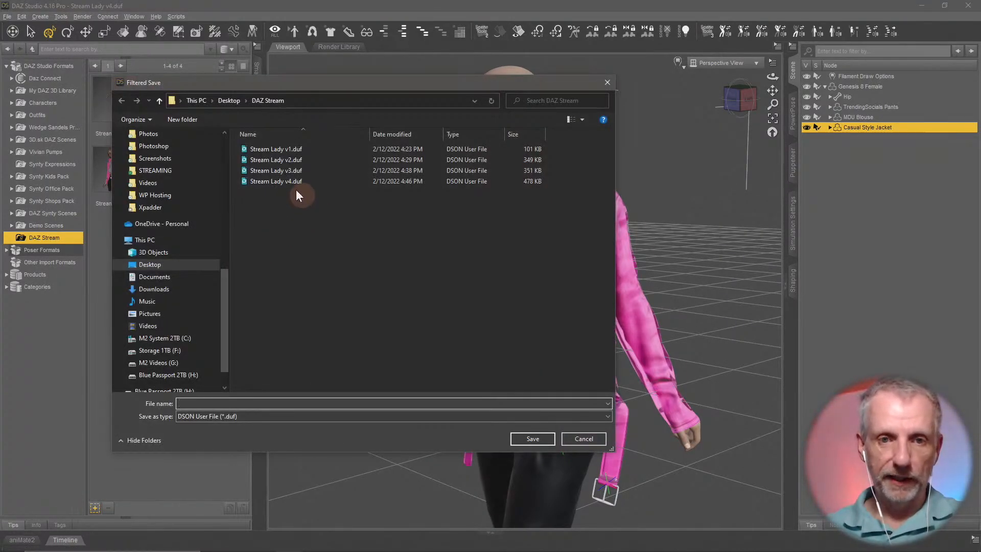
click(294, 182)
click(315, 408)
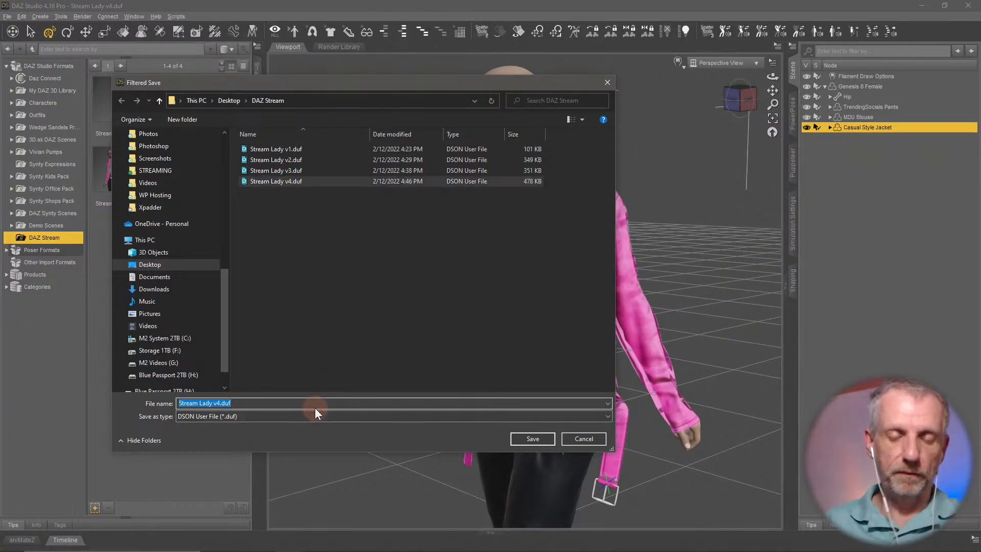
key(Left)
key(Left)
key(BackSpace)
text(5)
key(Return)
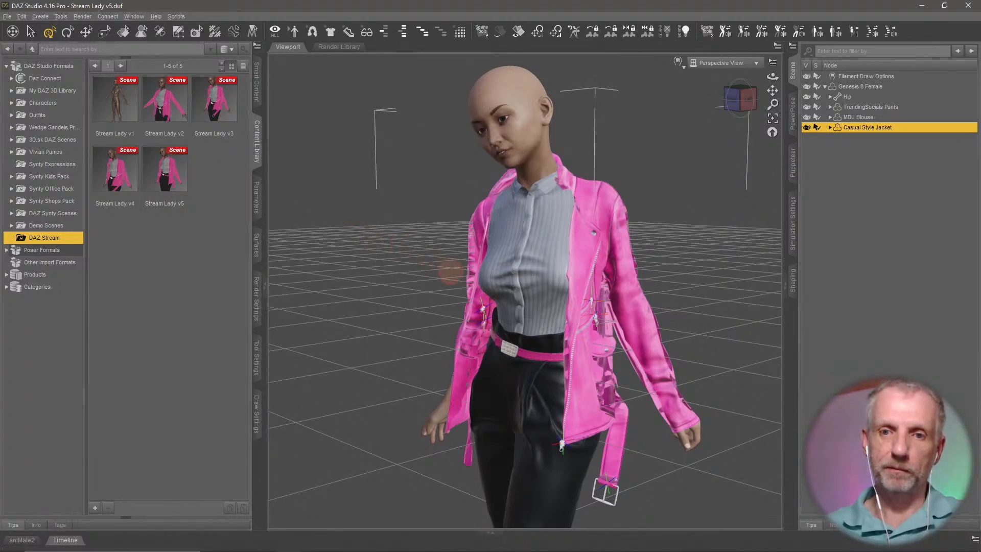
Create a camera that copies the active perspective view of the figure down to the thighs and rename it Cam Wide.
alt+drag(449, 271, 429, 254)
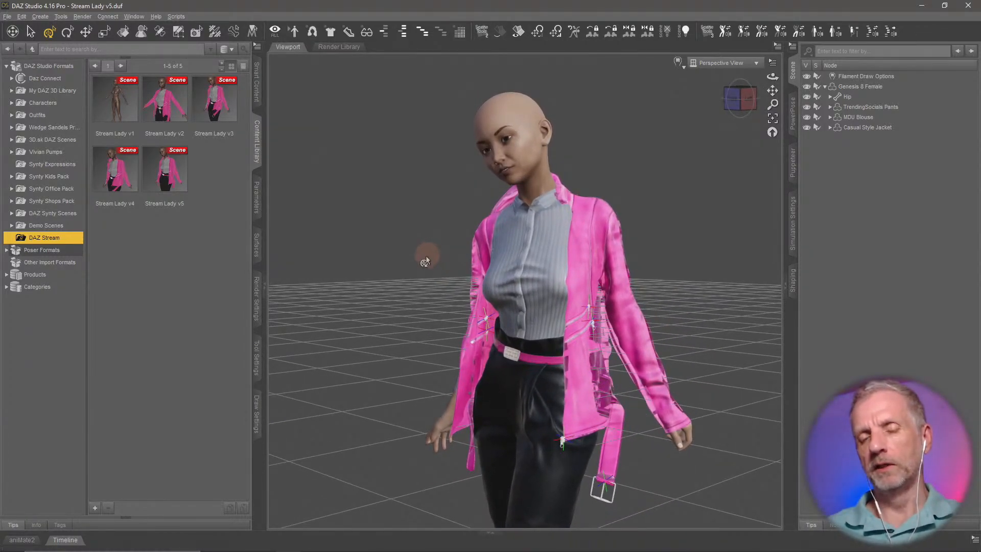
click(45, 18)
click(66, 29)
click(351, 153)
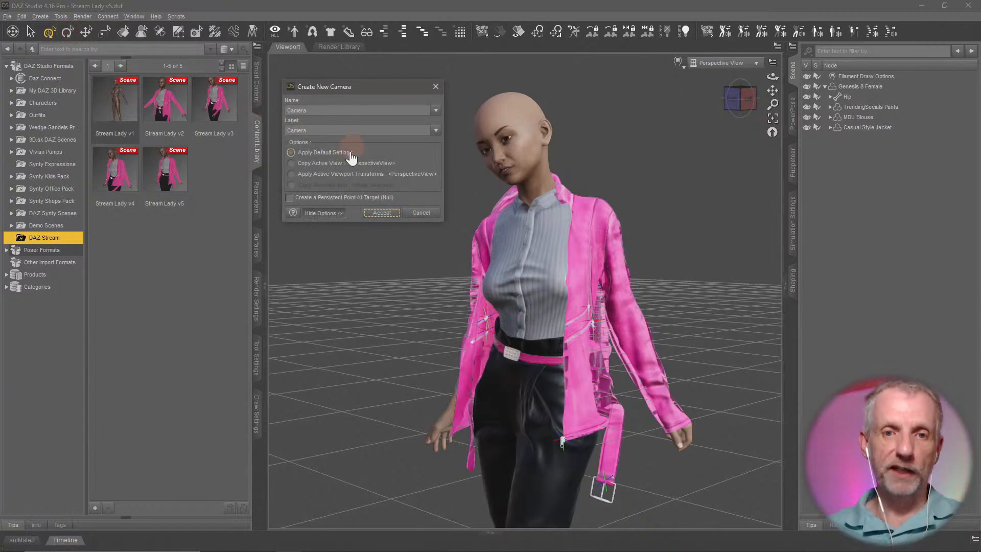
click(325, 164)
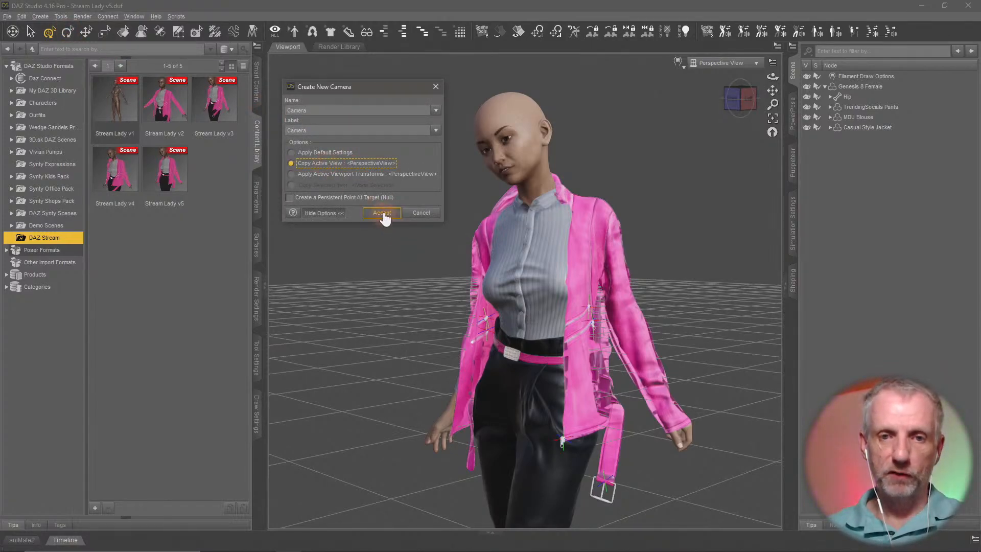
click(382, 213)
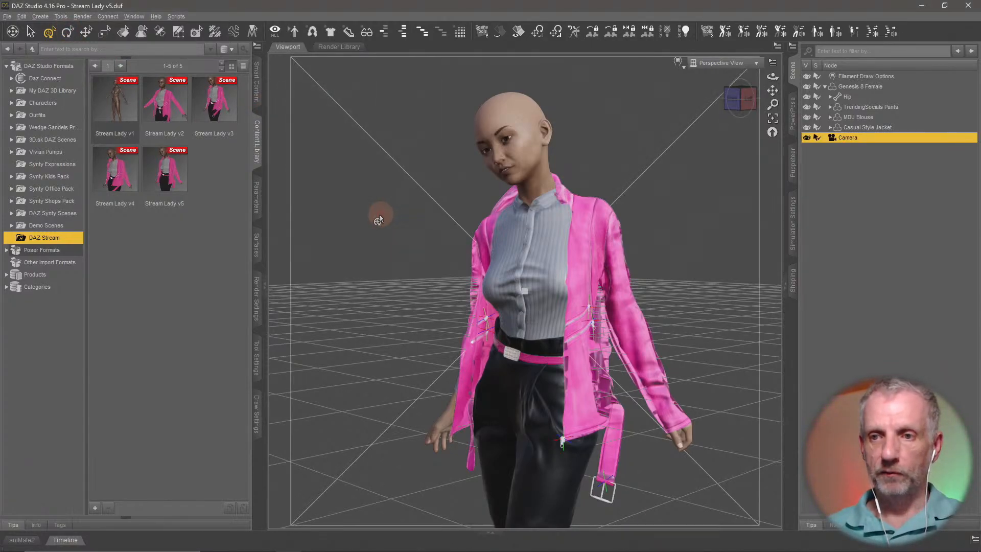
double_click(849, 136)
text(Cam Wide)
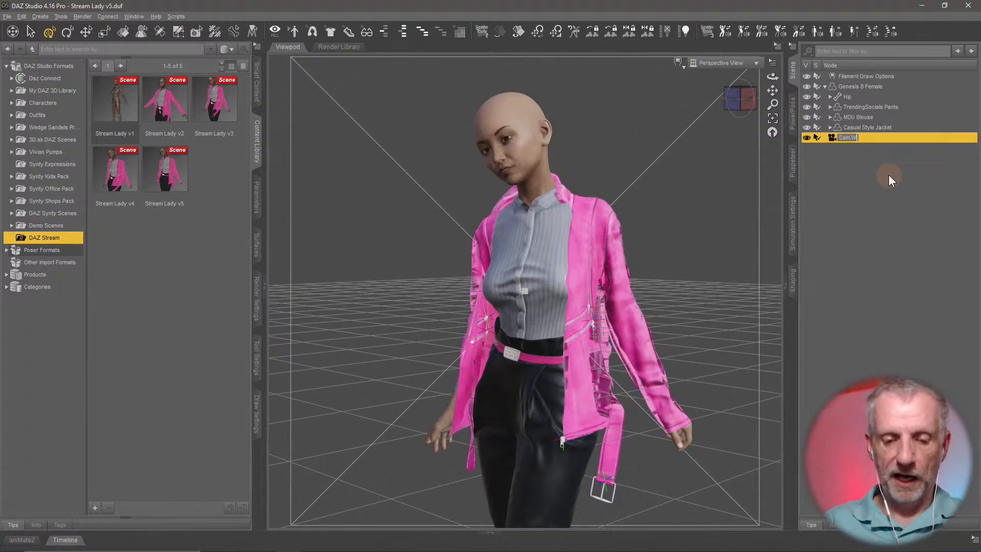
key(Return)
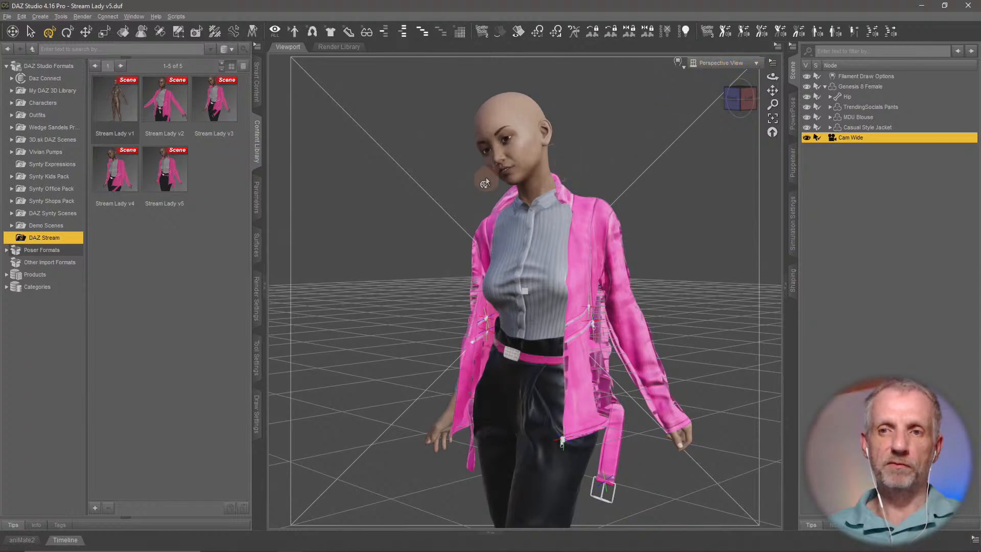
Create a second camera that copies a close perspective view of the head and shoulders and rename it Cam Close.
middle_drag(485, 177, 448, 175)
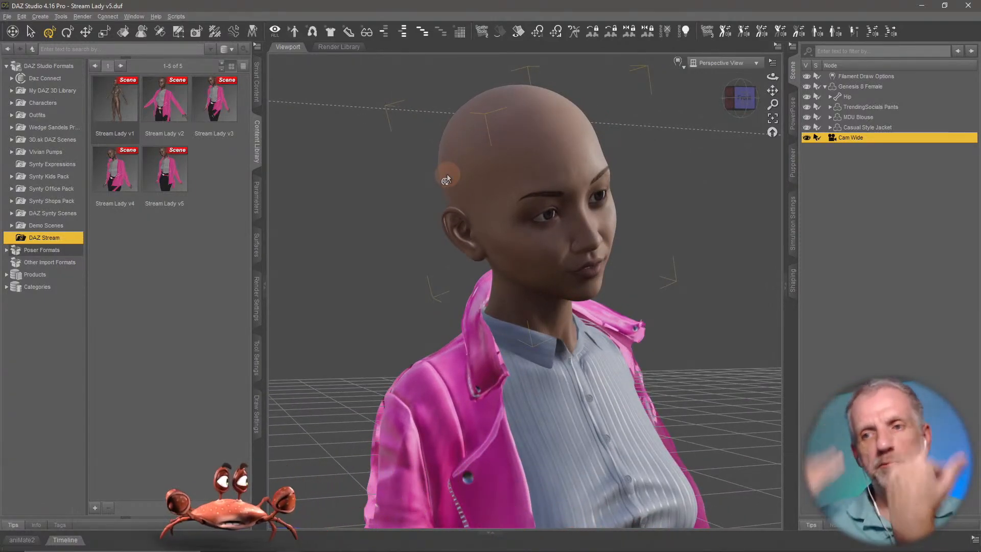
middle_drag(449, 186, 469, 204)
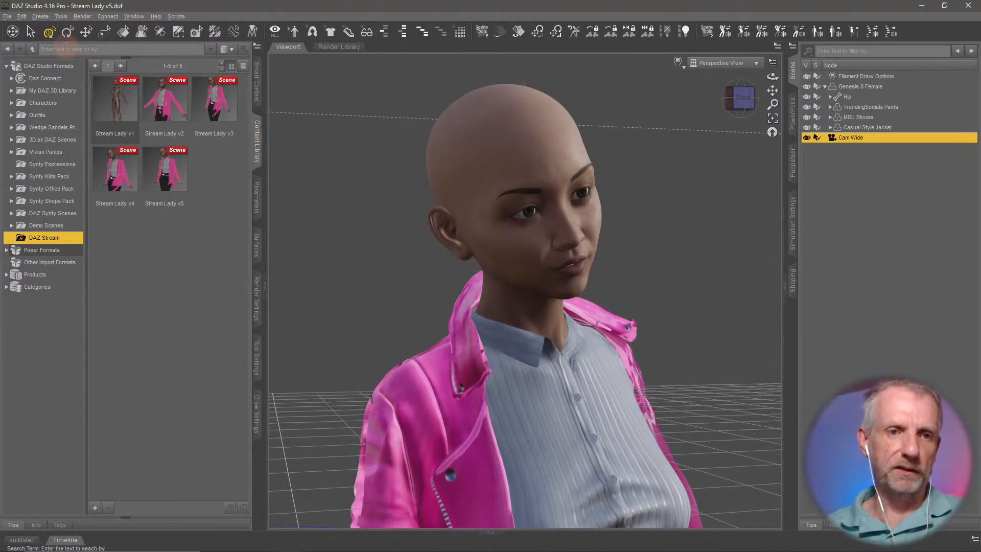
click(40, 17)
click(56, 30)
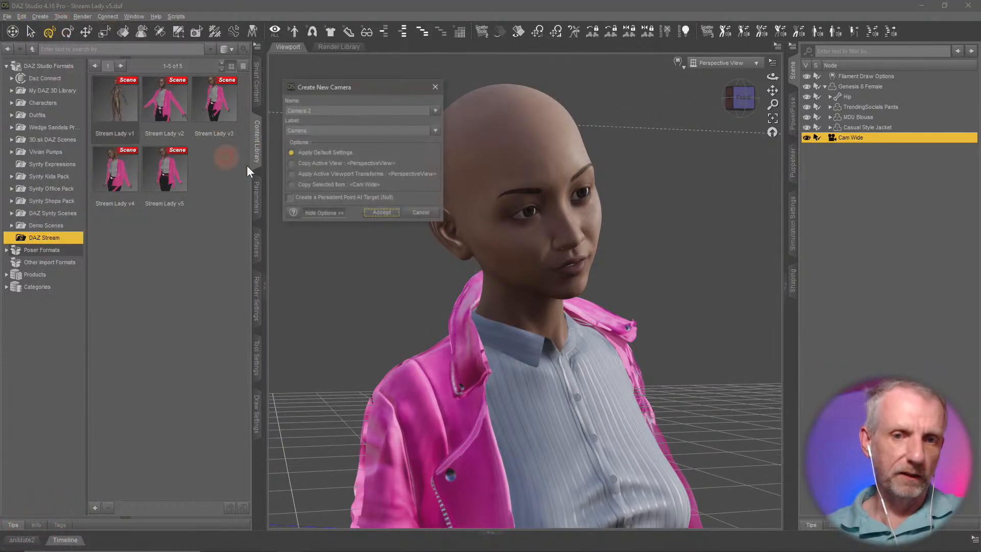
click(329, 164)
click(382, 212)
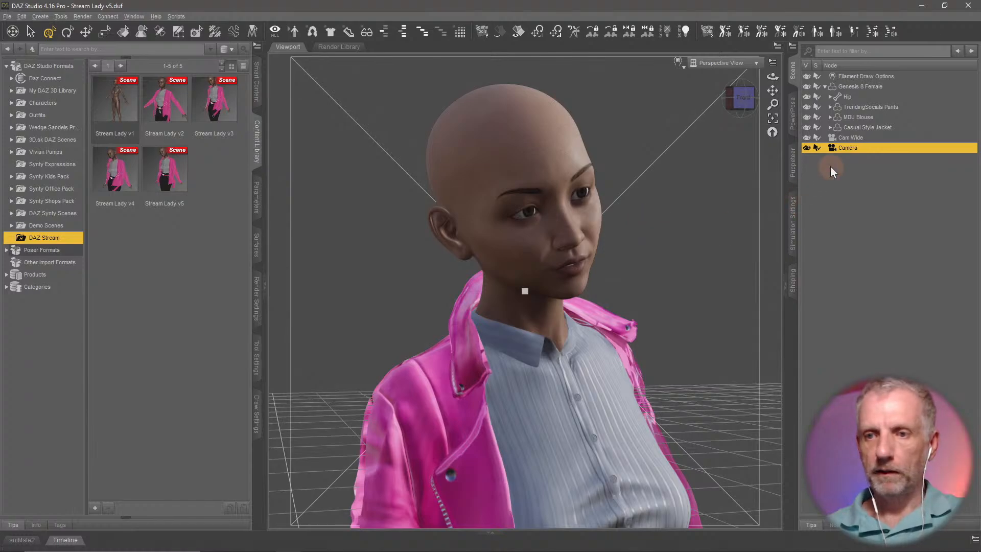
key(F2)
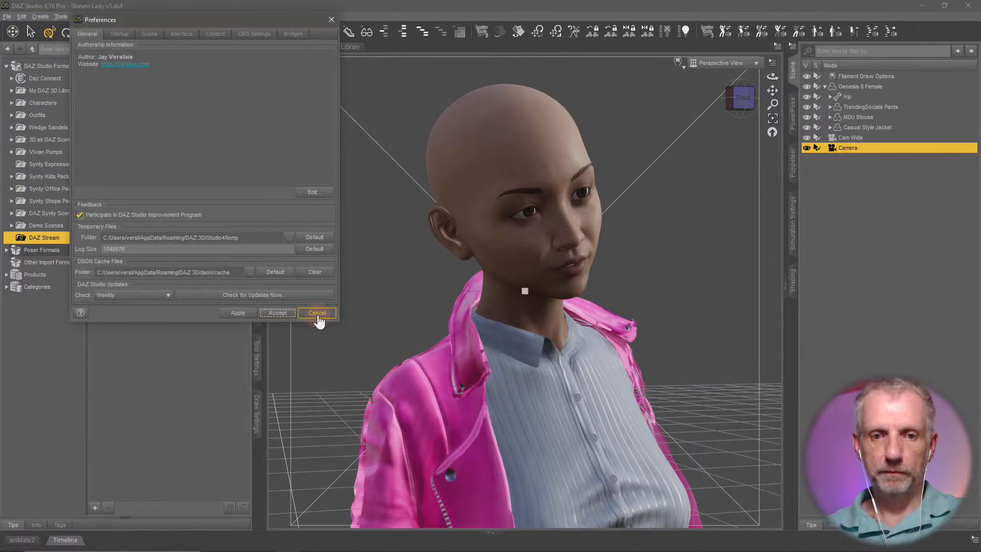
click(318, 313)
click(848, 148)
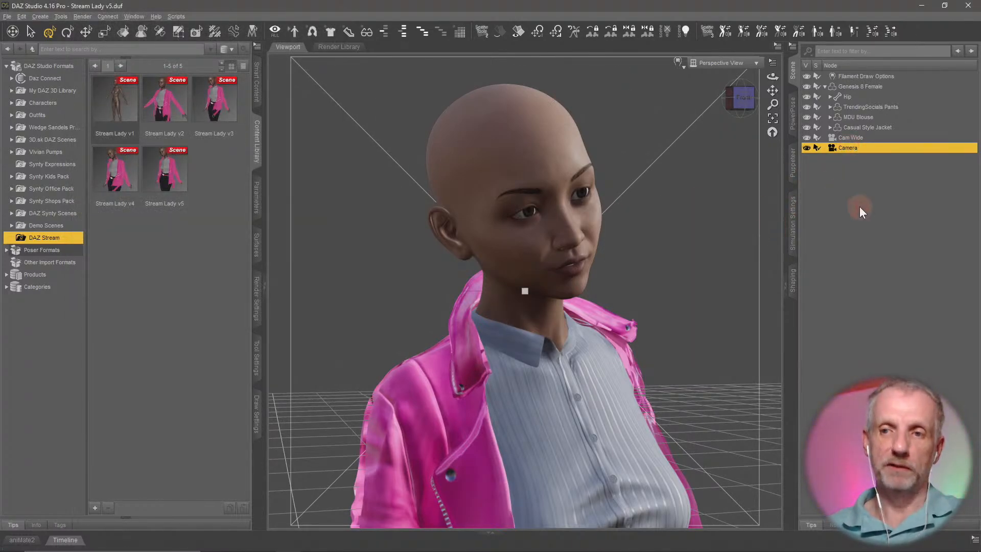
text(Cam Close)
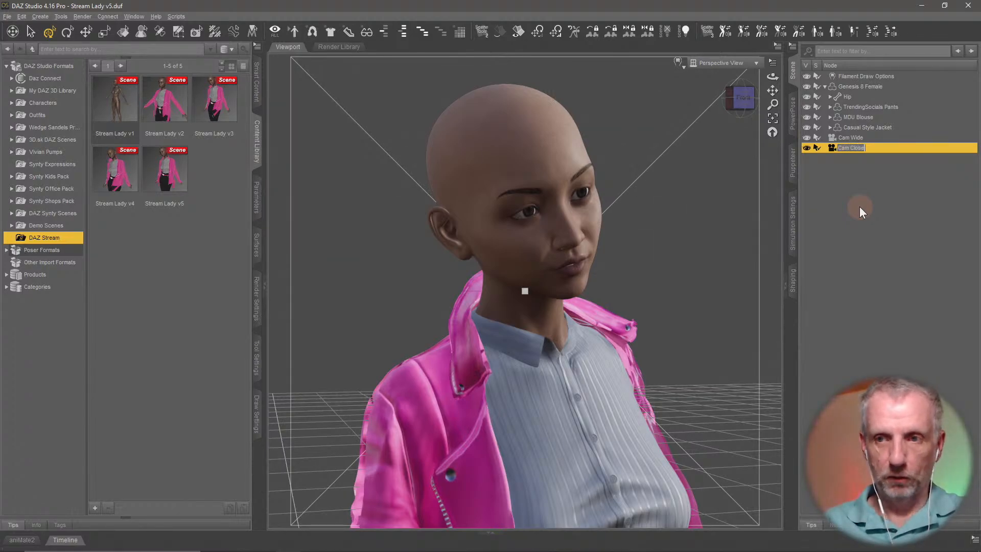
key(Return)
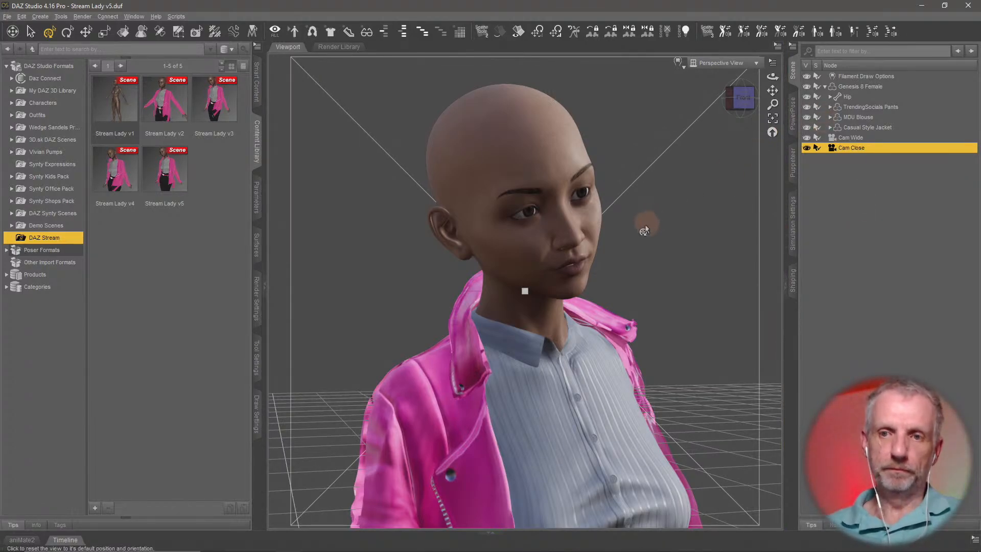
Look through Cam Wide and Cam Close to compare their framing, and return to the Perspective View.
click(728, 73)
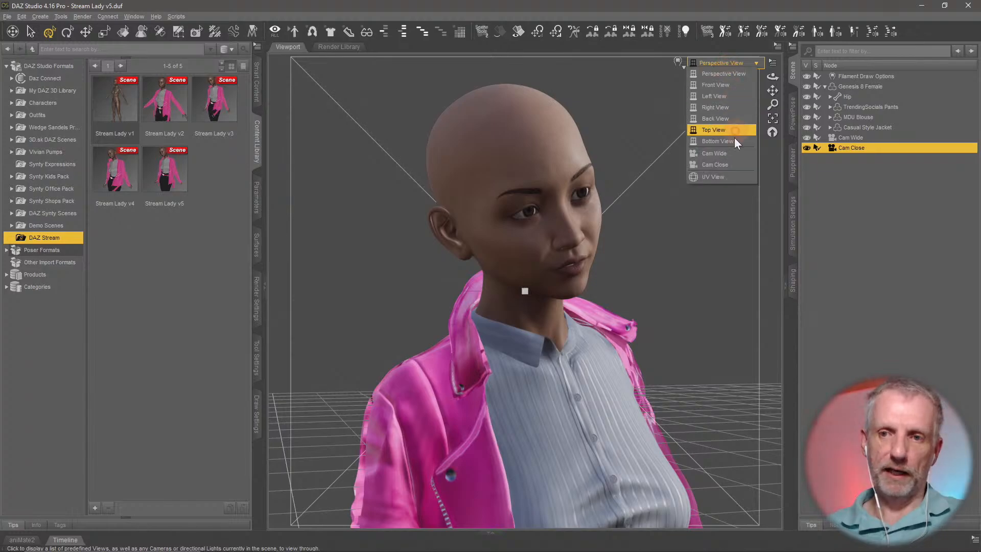
click(726, 164)
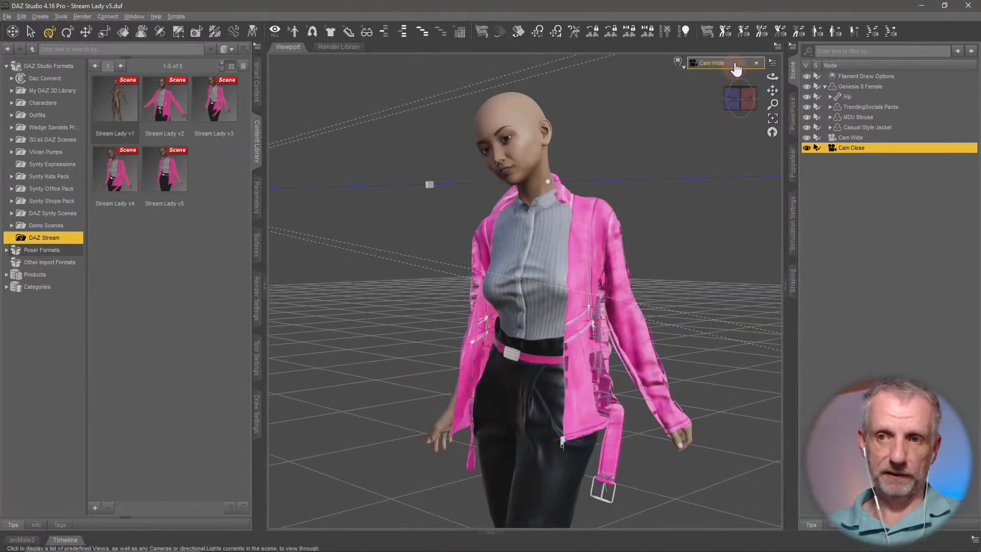
click(735, 63)
click(731, 160)
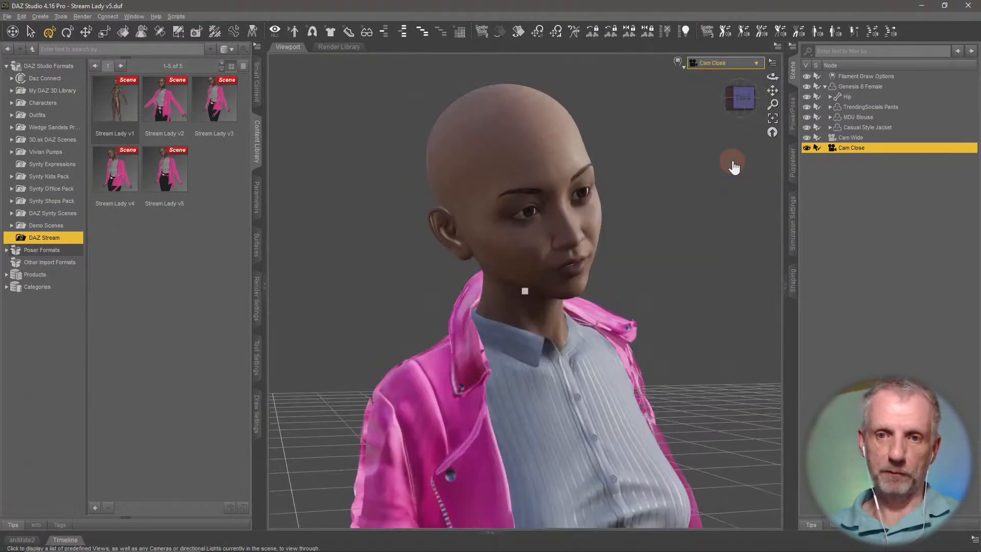
click(734, 66)
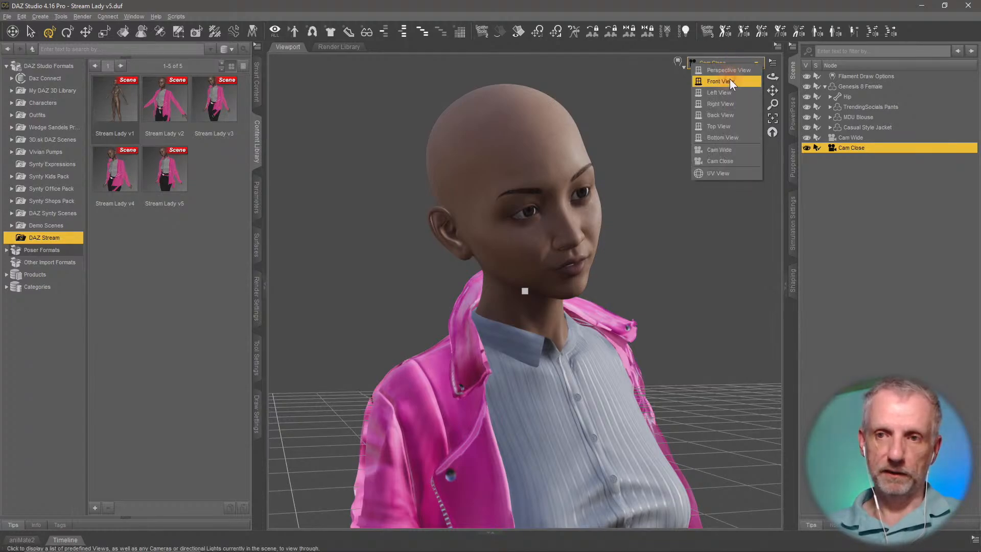
click(731, 73)
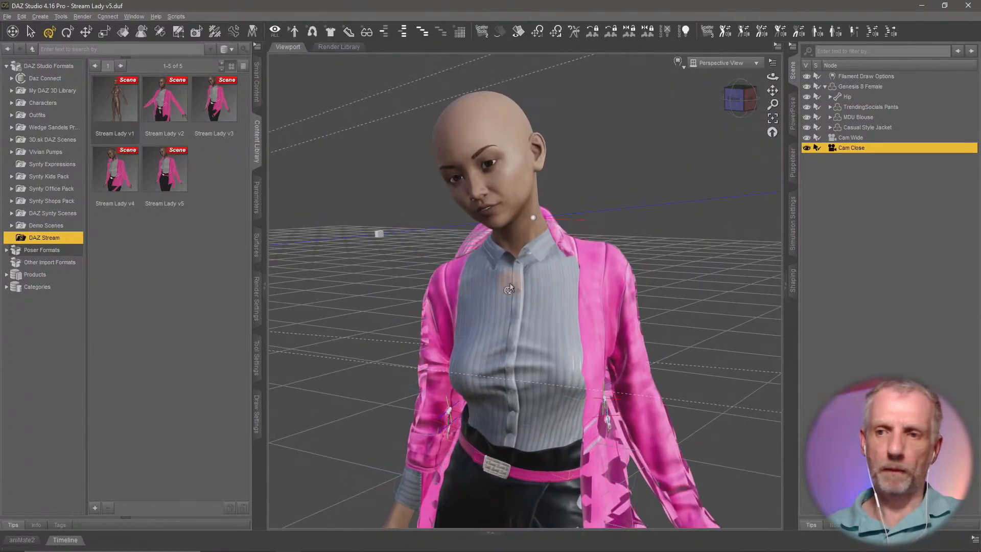
List the hair products compatible with the Genesis 8 Female figure.
click(860, 88)
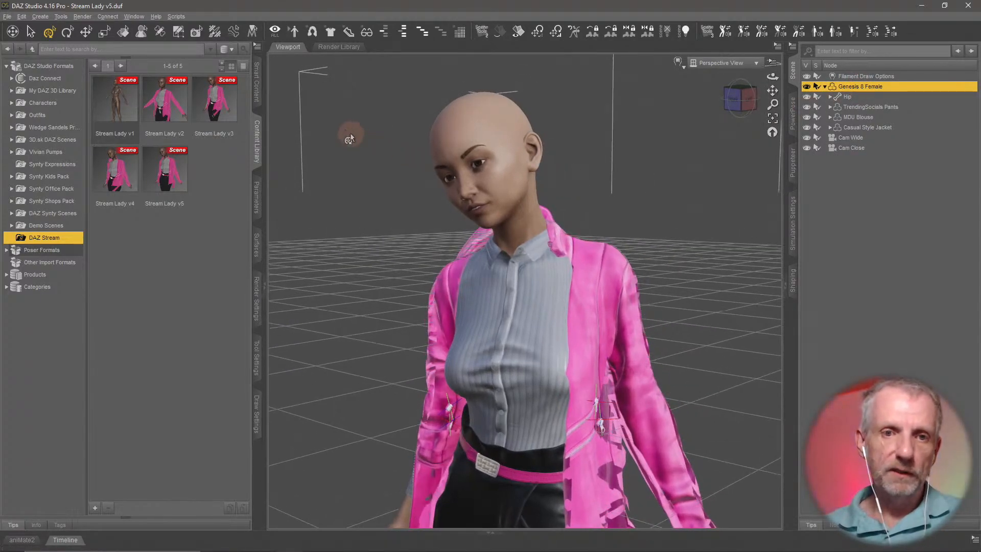
click(256, 88)
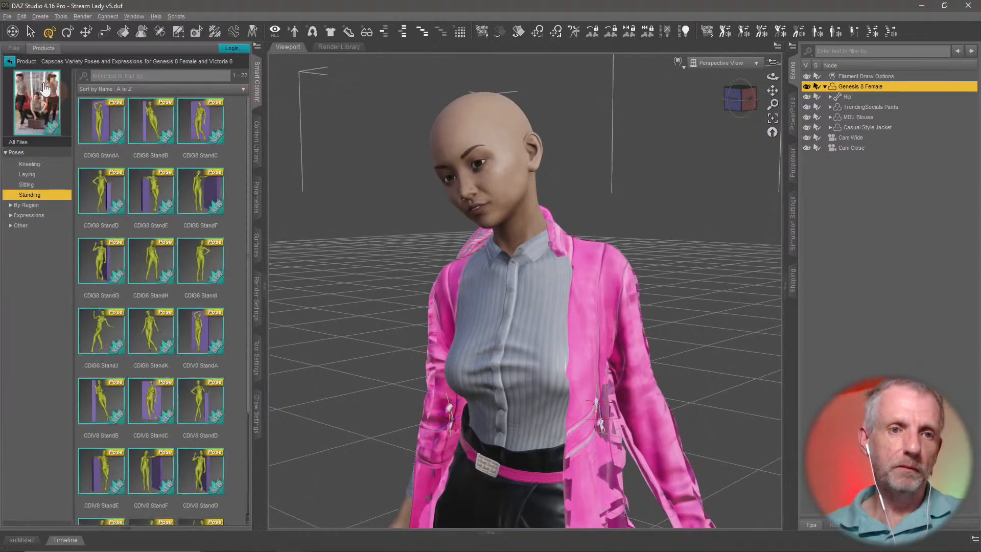
click(10, 63)
click(45, 155)
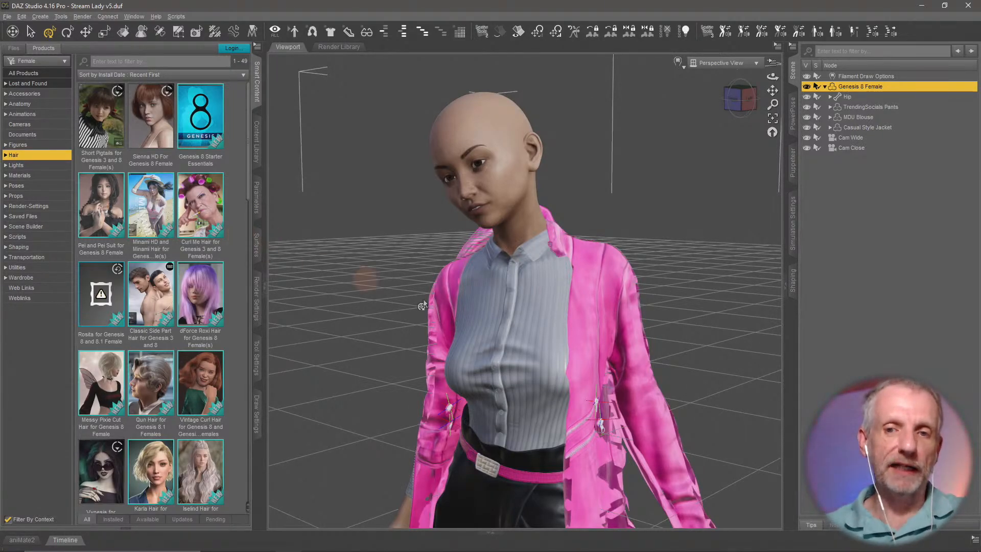
Browse the compatible hair products for a suitable style, checking what the Sienna HD product contains.
mouse_move(557, 277)
middle_down()
mouse_move(486, 279)
mouse_move(543, 282)
middle_up()
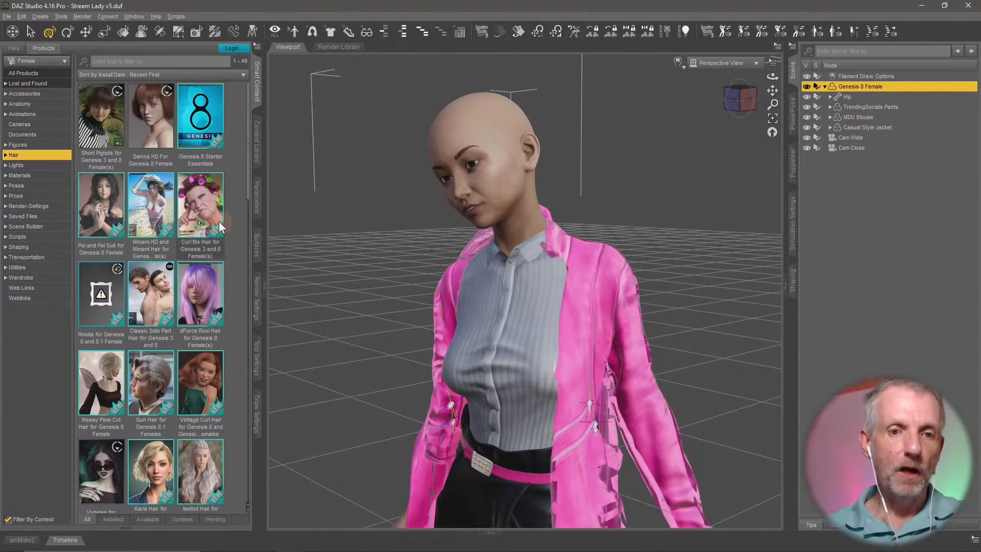
mouse_move(196, 208)
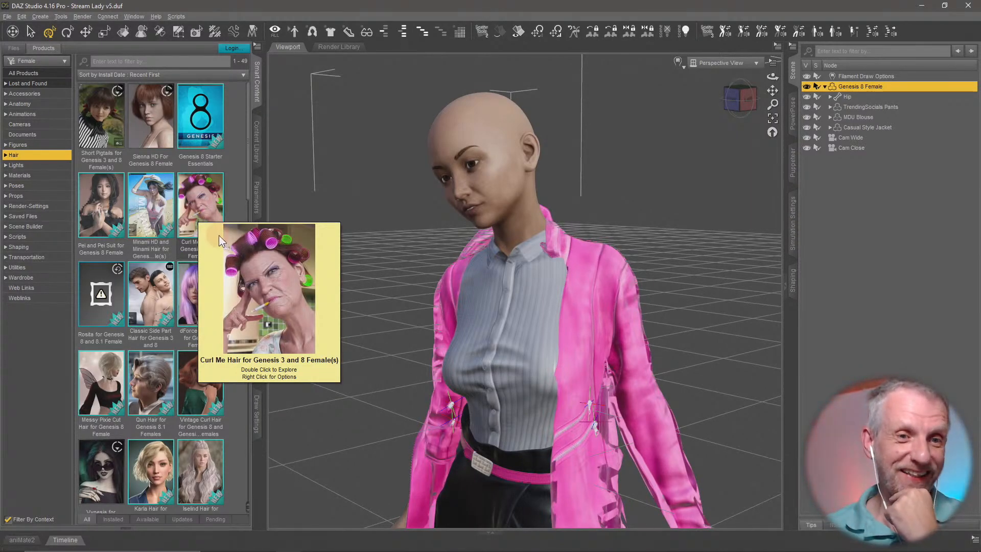
mouse_move(151, 313)
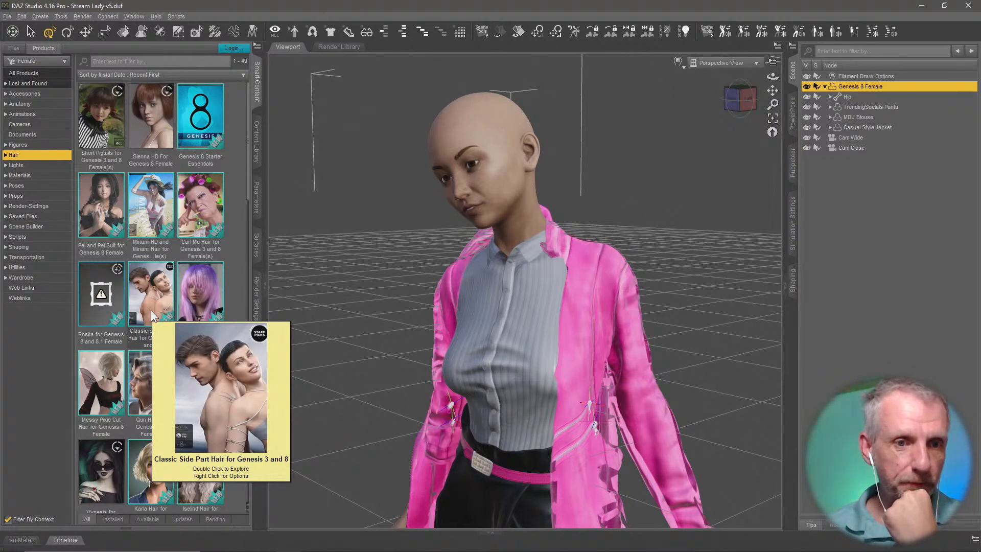
click(152, 129)
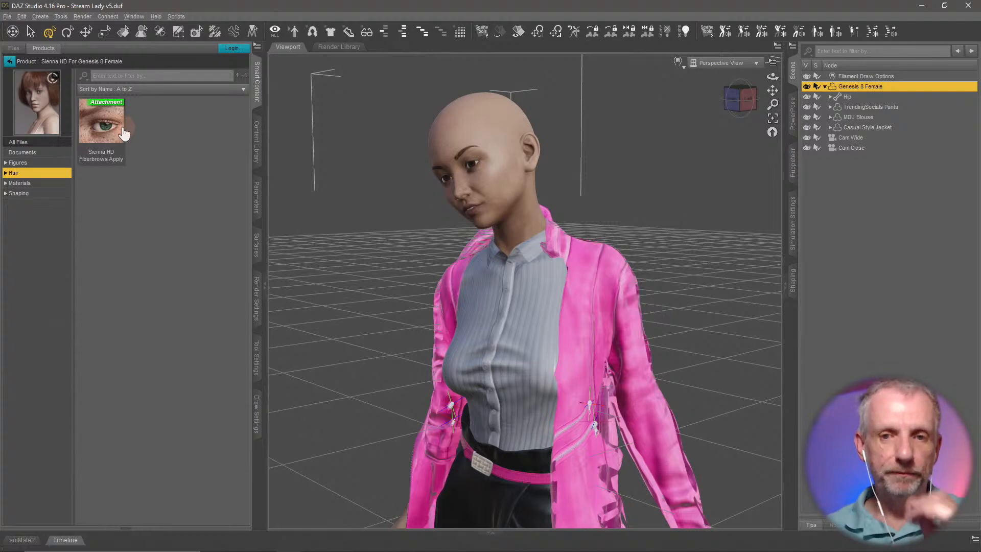
click(9, 61)
mouse_move(217, 195)
mouse_down()
mouse_move(540, 165)
mouse_move(547, 289)
mouse_move(529, 202)
mouse_move(231, 192)
mouse_up()
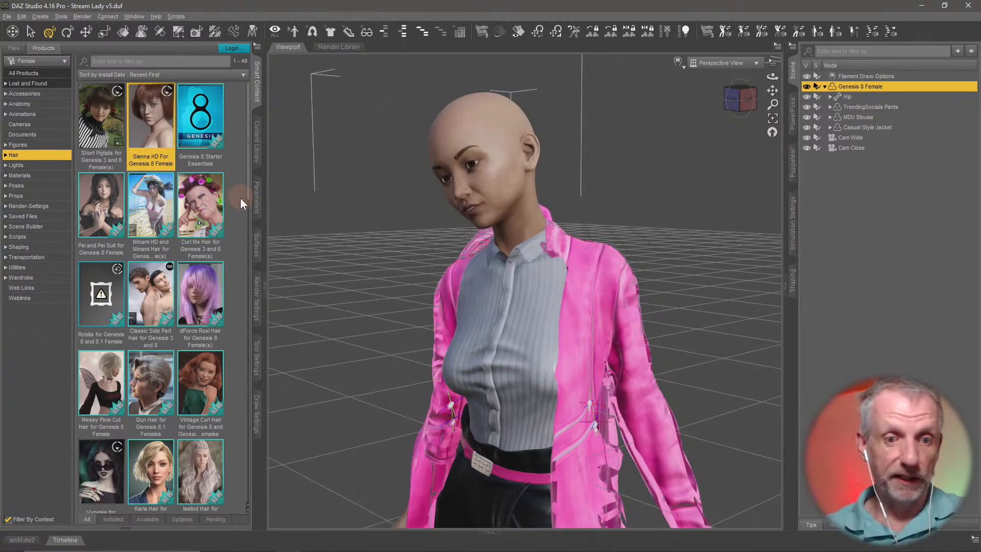
scroll(239, 201, down, 3)
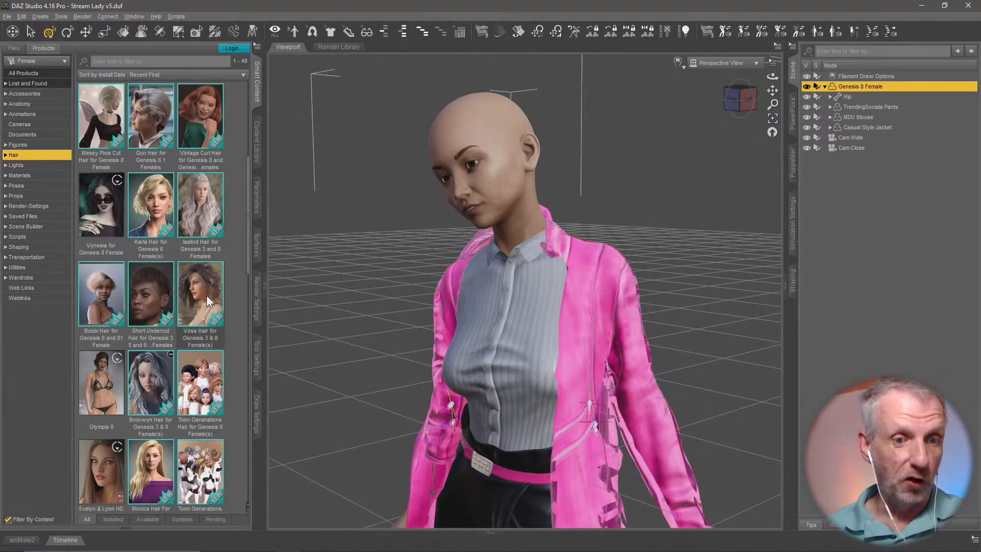
scroll(206, 295, down, 3)
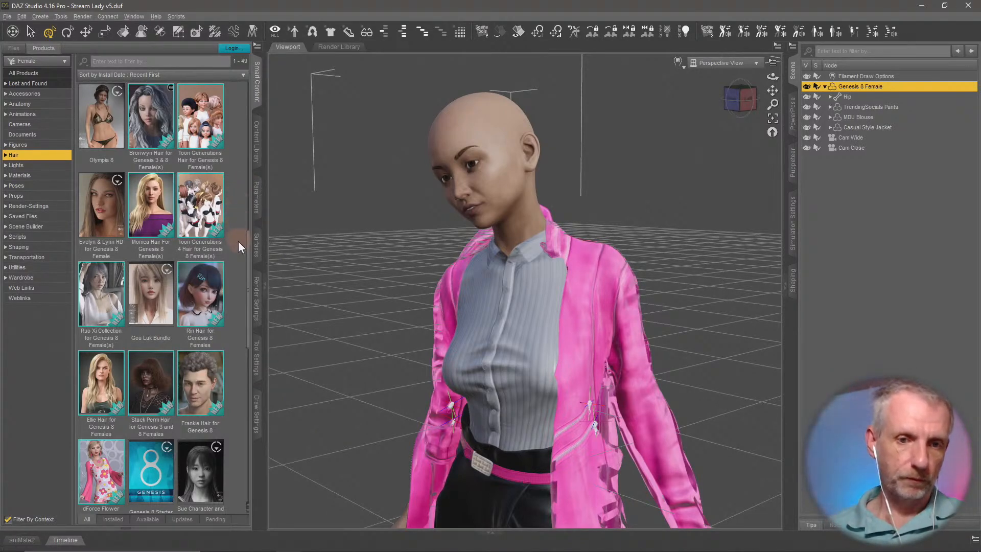
drag(249, 271, 250, 307)
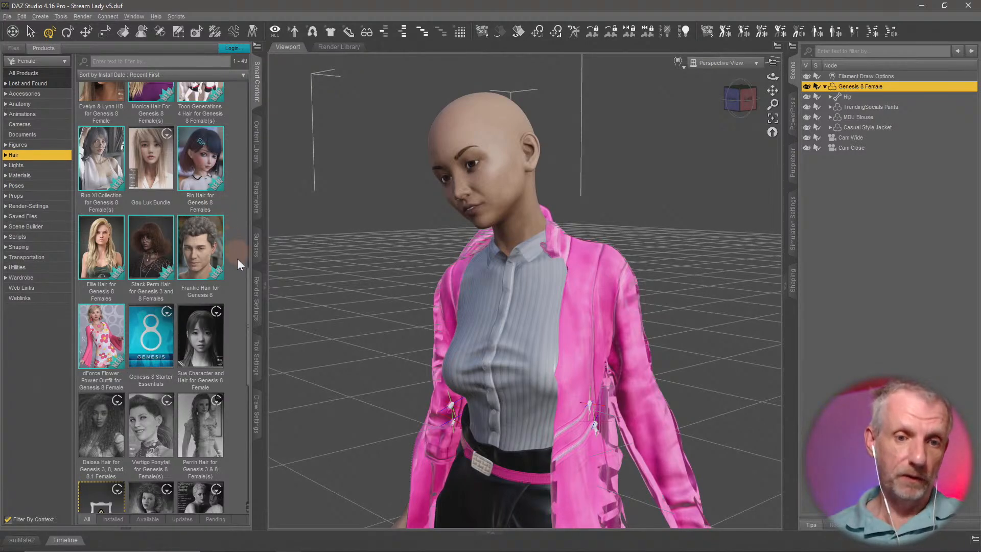
drag(249, 329, 249, 407)
drag(246, 431, 239, 458)
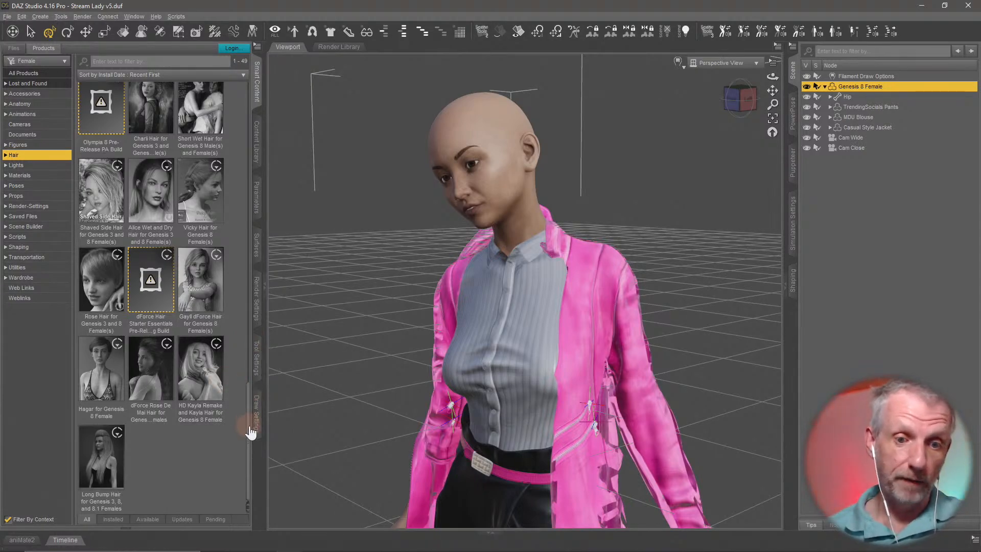
drag(251, 431, 269, 220)
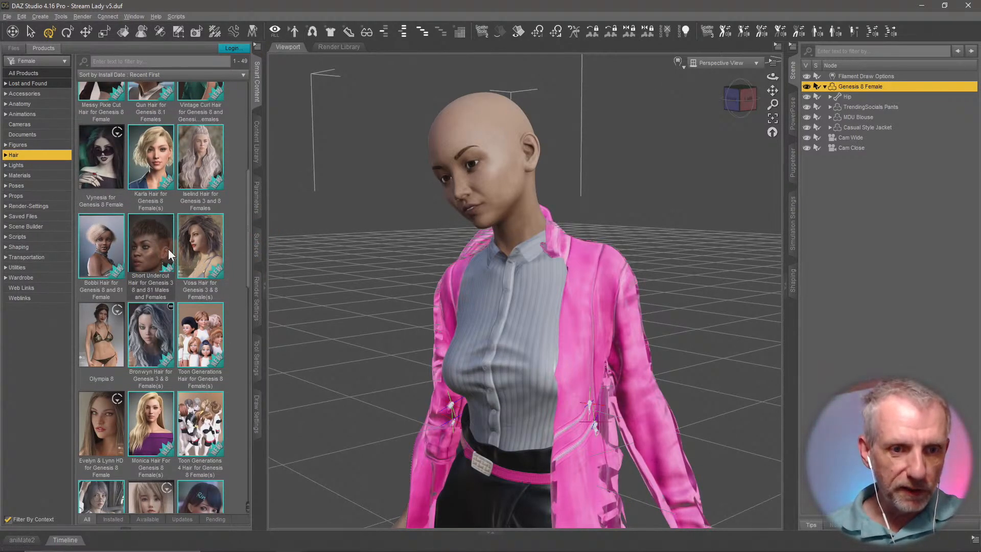
Load the Genesis 8 Female version of the Short Undercut Hair onto the figure.
mouse_move(169, 250)
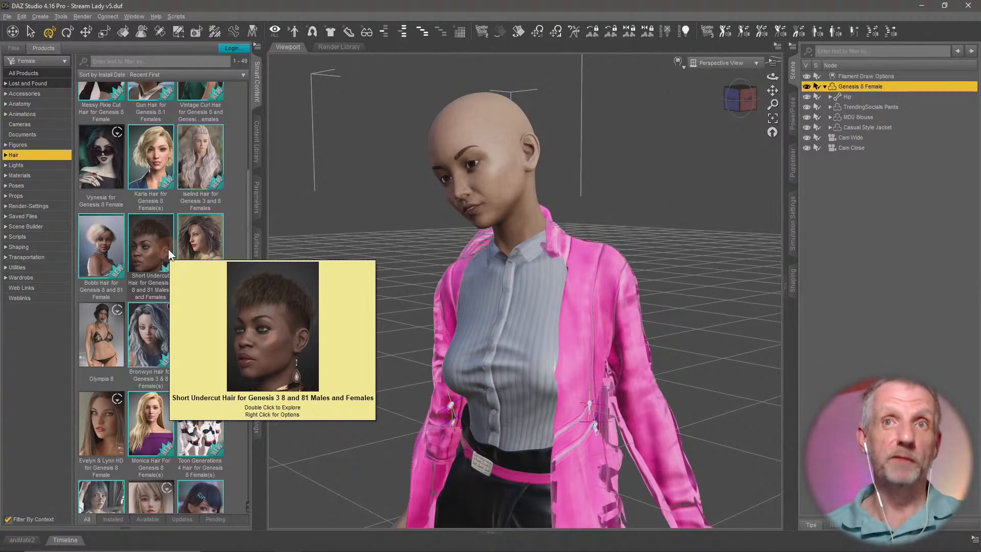
double_click(168, 249)
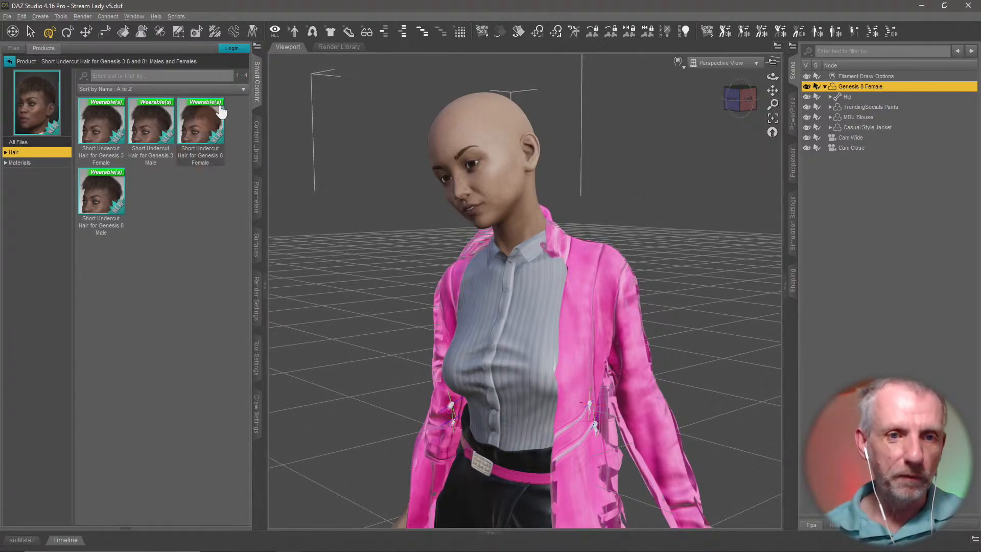
double_click(210, 131)
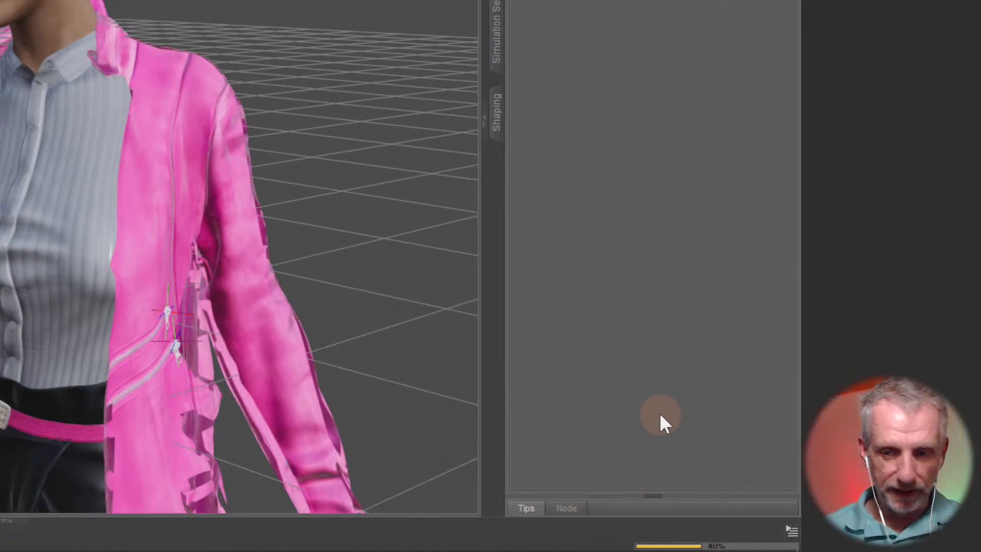
mouse_move(720, 544)
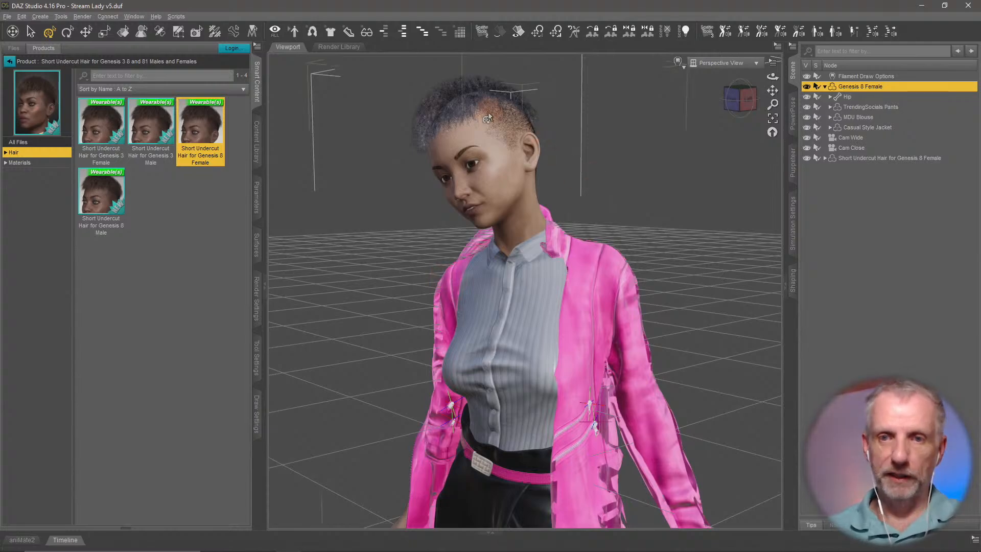
Preview the undercut hair around the head in the Iray draw style to examine how it renders.
mouse_move(488, 181)
middle_down()
mouse_move(551, 182)
mouse_move(490, 183)
mouse_move(473, 204)
mouse_move(482, 184)
middle_up()
scroll(490, 182, up, 4)
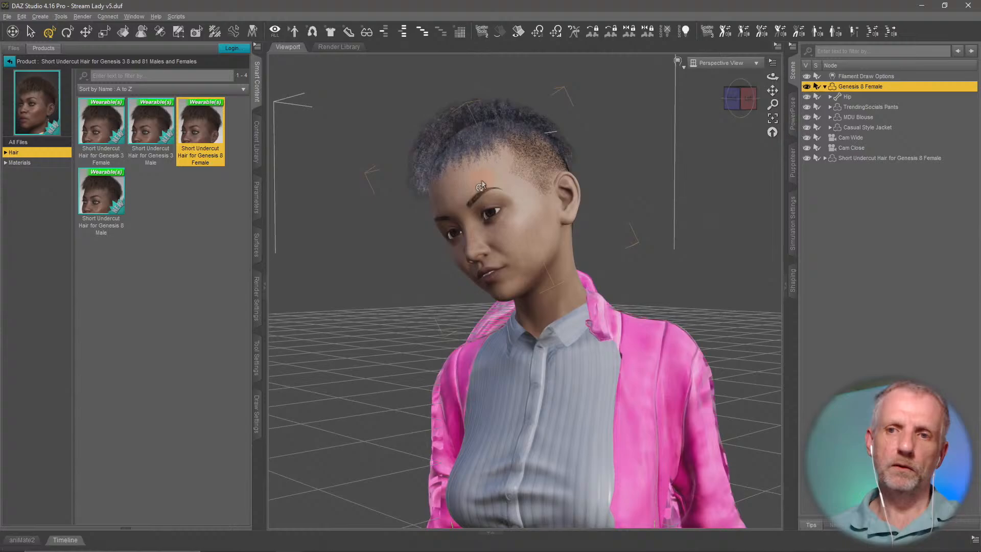
click(681, 69)
click(662, 186)
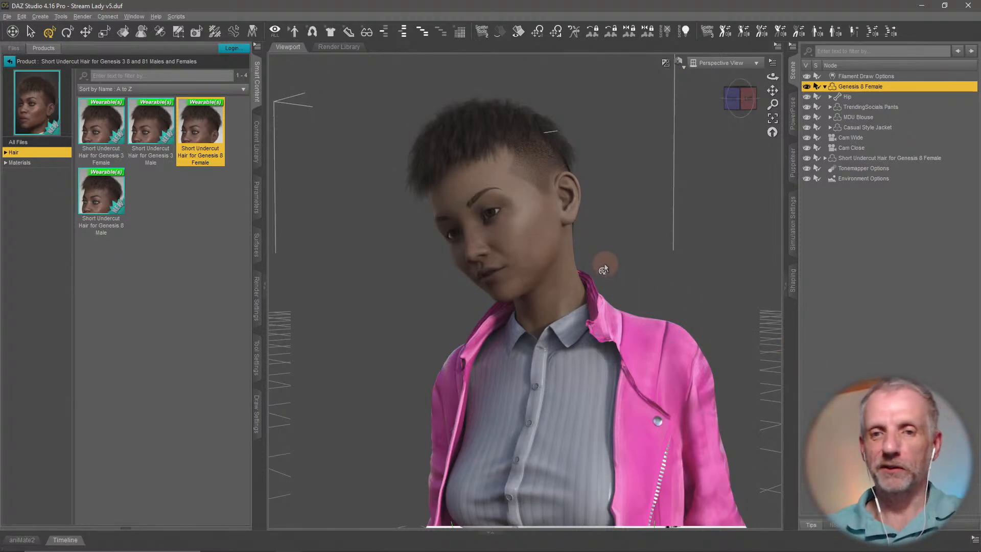
scroll(586, 268, down, 3)
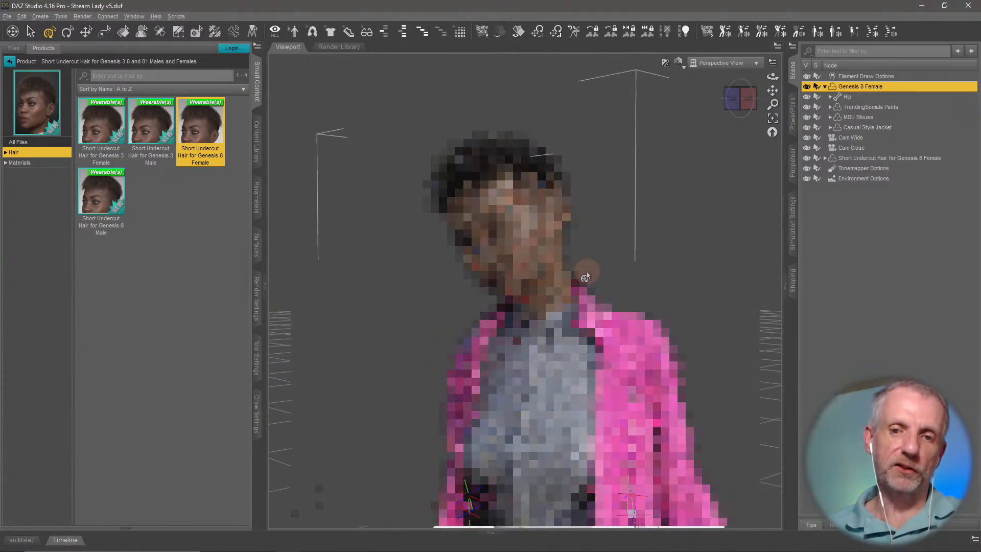
scroll(595, 367, up, 3)
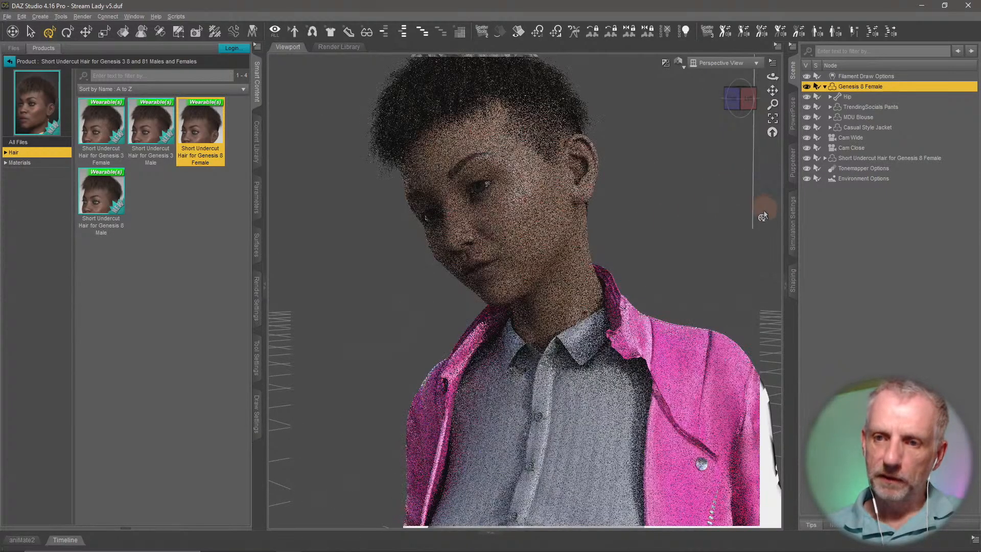
mouse_move(635, 199)
middle_down()
mouse_move(632, 214)
mouse_move(636, 198)
middle_up()
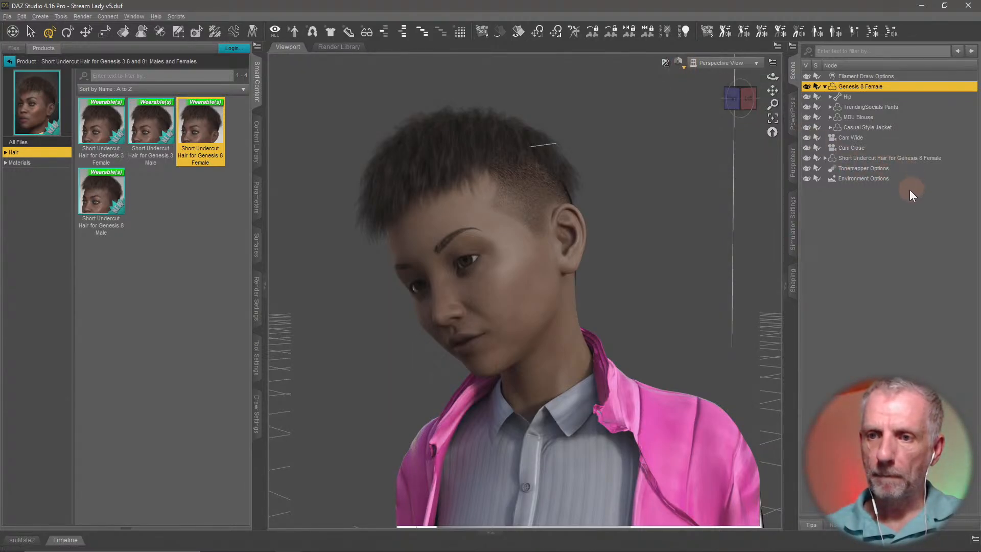
Return the viewport to its textured draw style and delete the Short Undercut Hair from the scene.
click(879, 157)
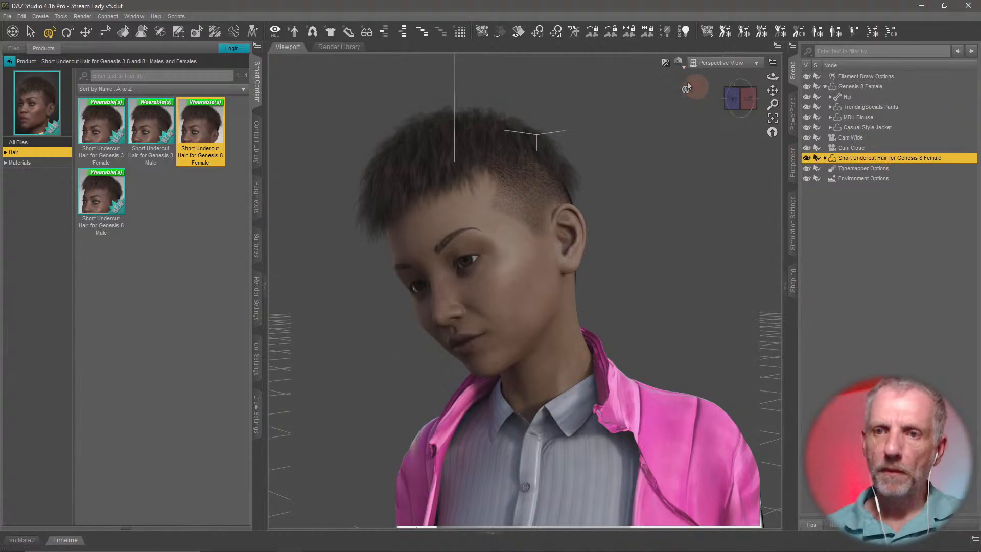
click(678, 62)
click(694, 188)
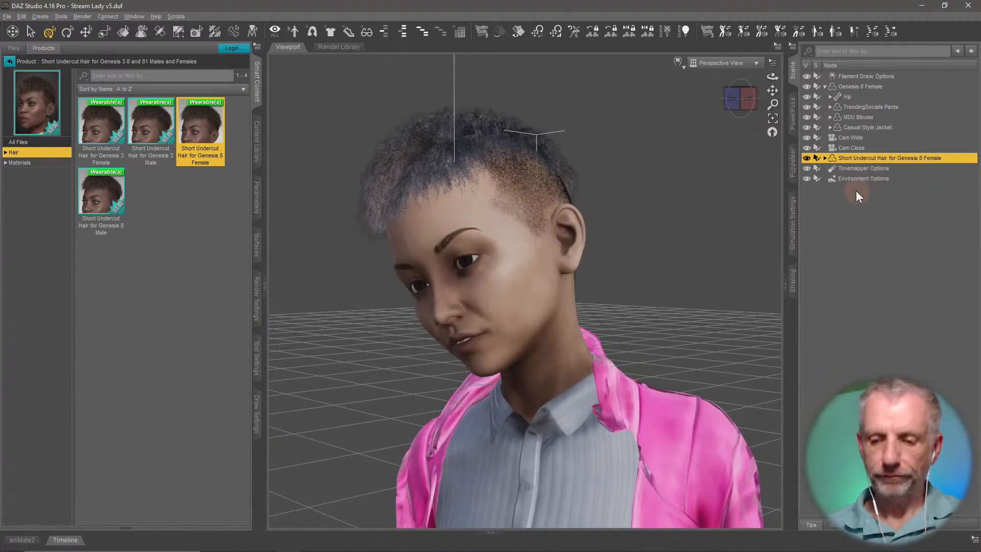
key(Delete)
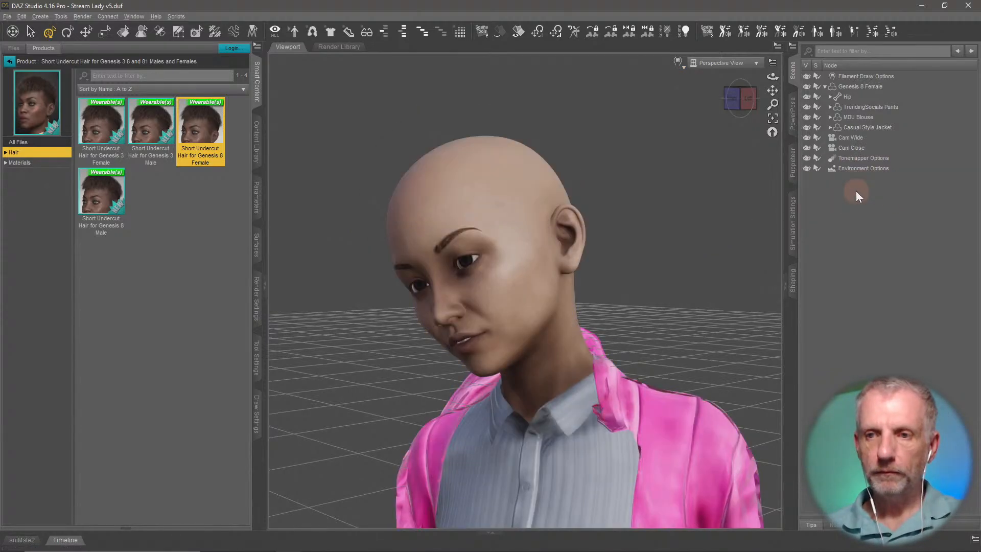
Load the Buzzed Hair for Genesis 3 Female onto the Genesis 8 Female figure.
click(9, 61)
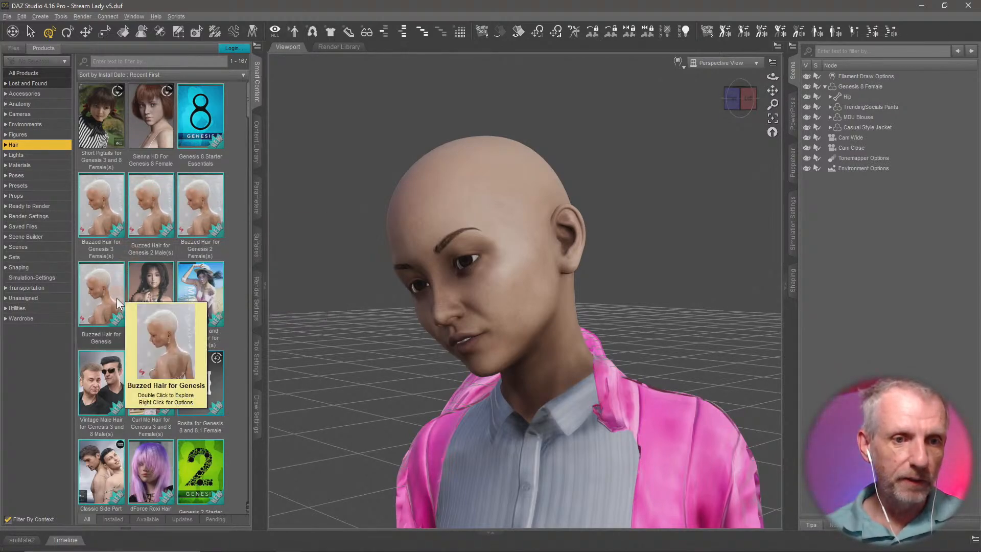
double_click(111, 210)
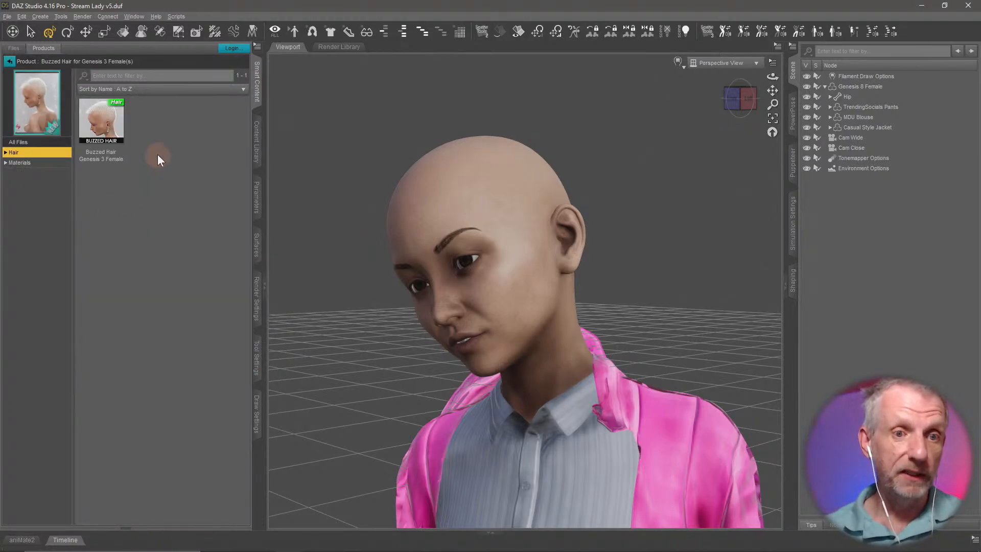
click(860, 86)
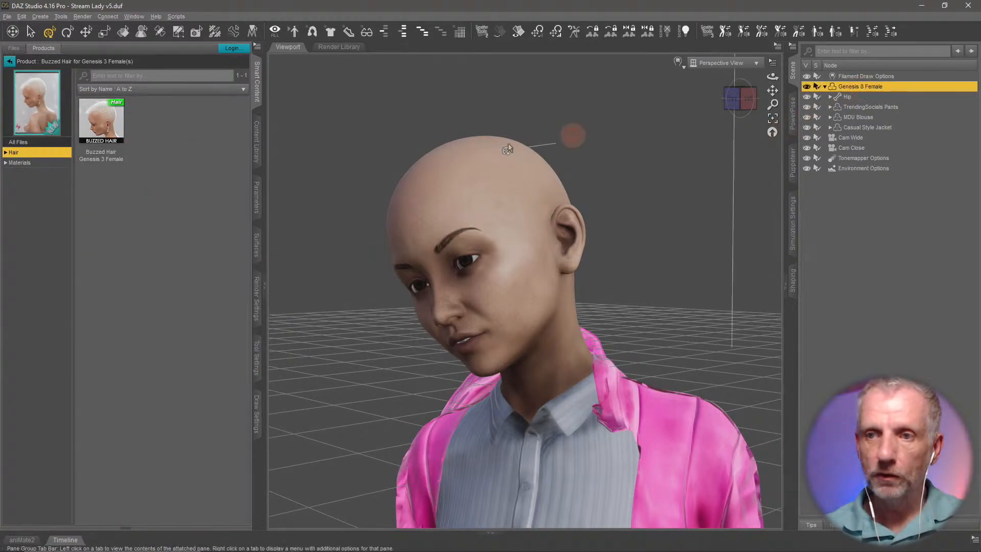
double_click(115, 125)
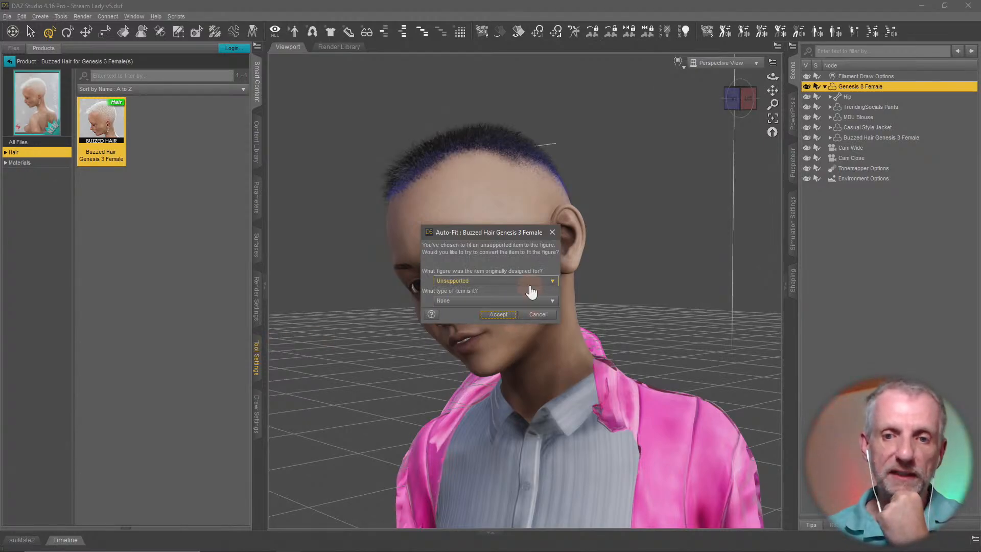
Auto-Fit the buzzed hair with Genesis 3 Female as its original figure and Short Hair as the item type.
click(534, 281)
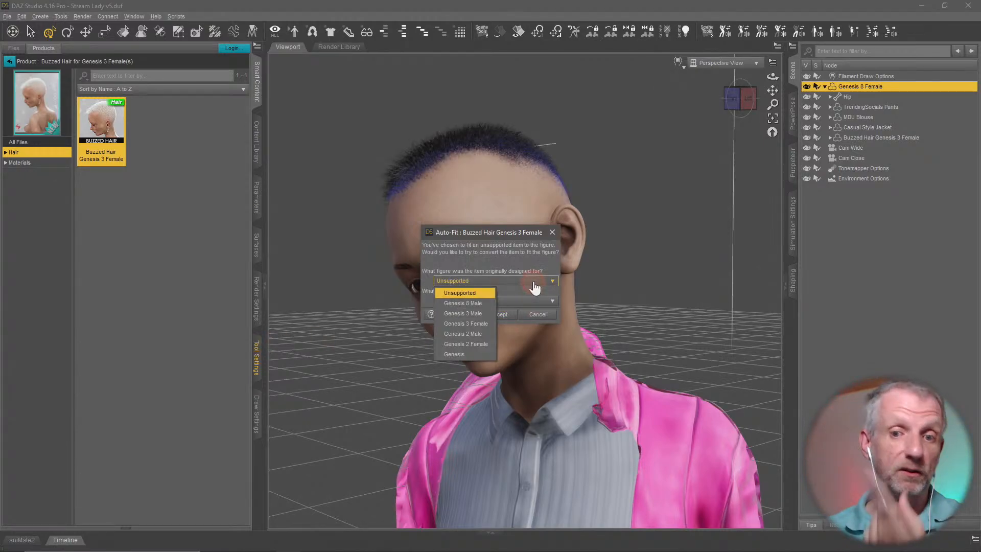
click(478, 324)
click(494, 301)
mouse_move(466, 343)
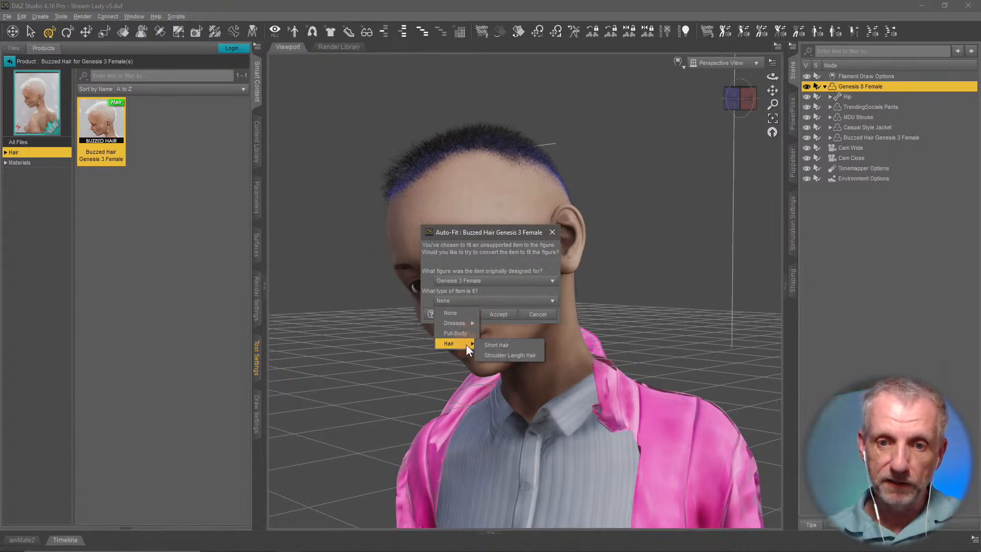
click(496, 345)
click(498, 314)
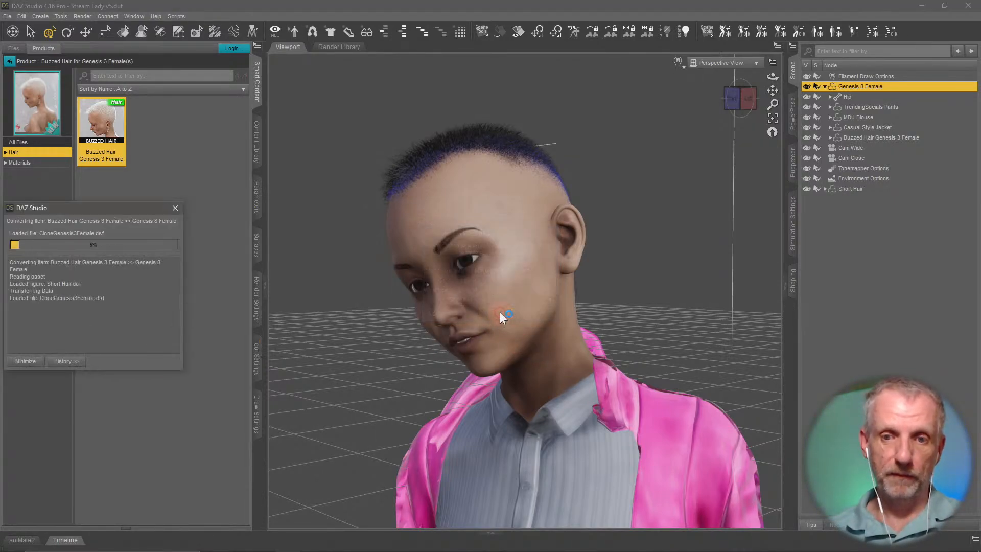
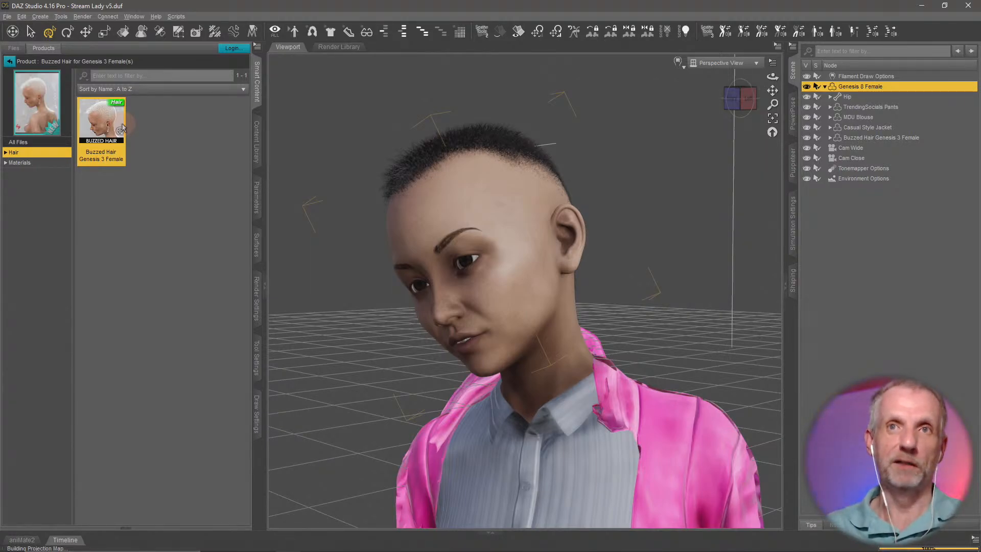
Delete the Buzzed Hair Genesis 3 Female item from the scene.
mouse_move(126, 130)
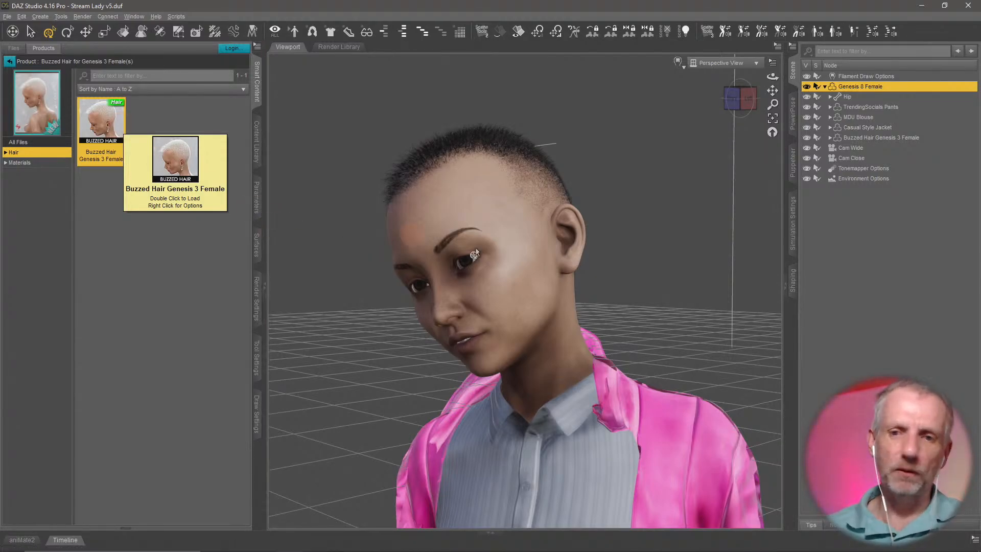
click(898, 139)
key(Delete)
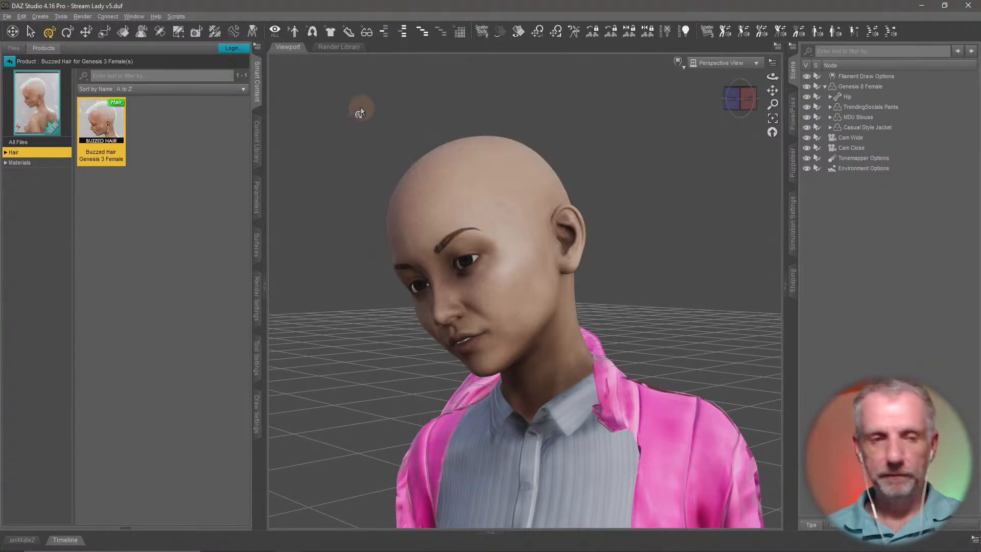
Find Monica Hair among the hair products for Genesis 8 Female and load it onto the figure.
click(9, 61)
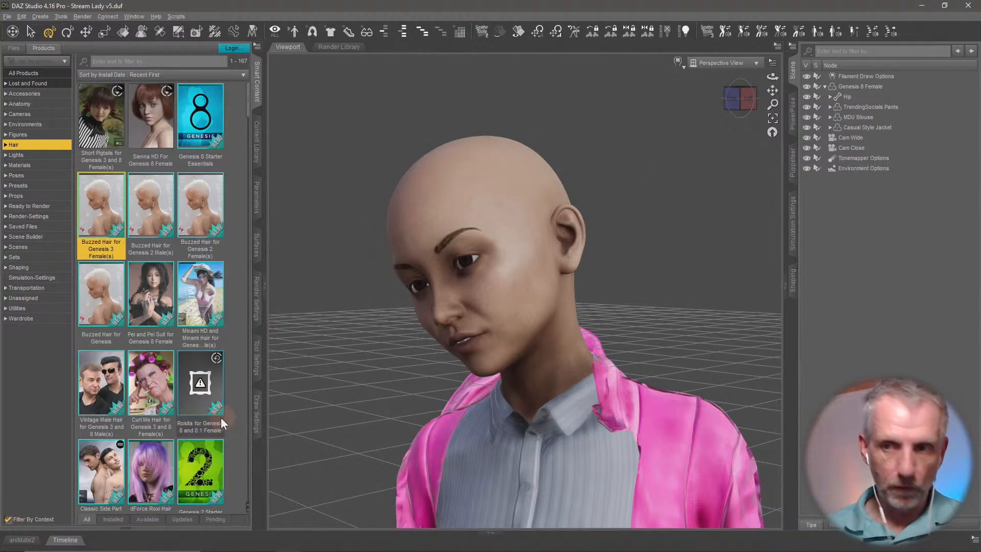
click(861, 86)
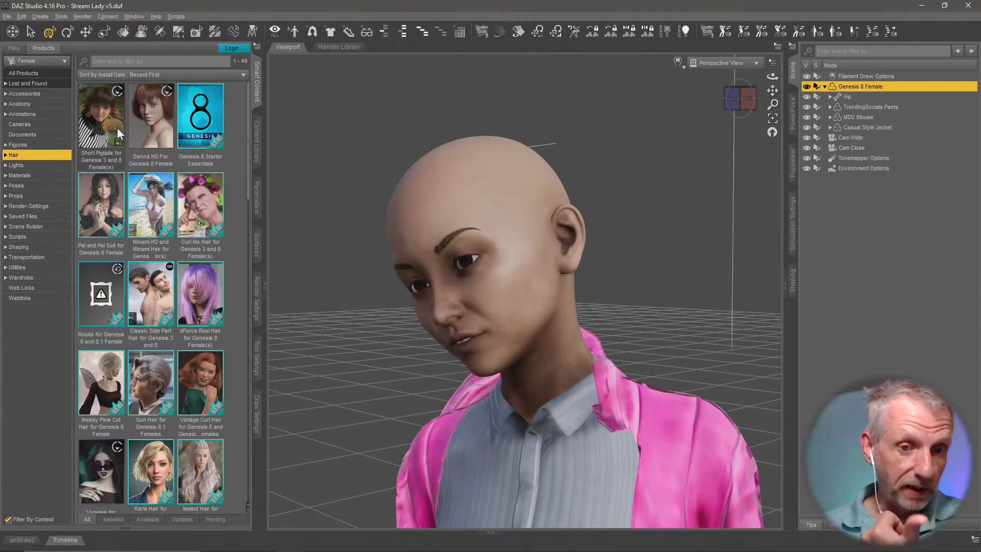
scroll(200, 254, down, 3)
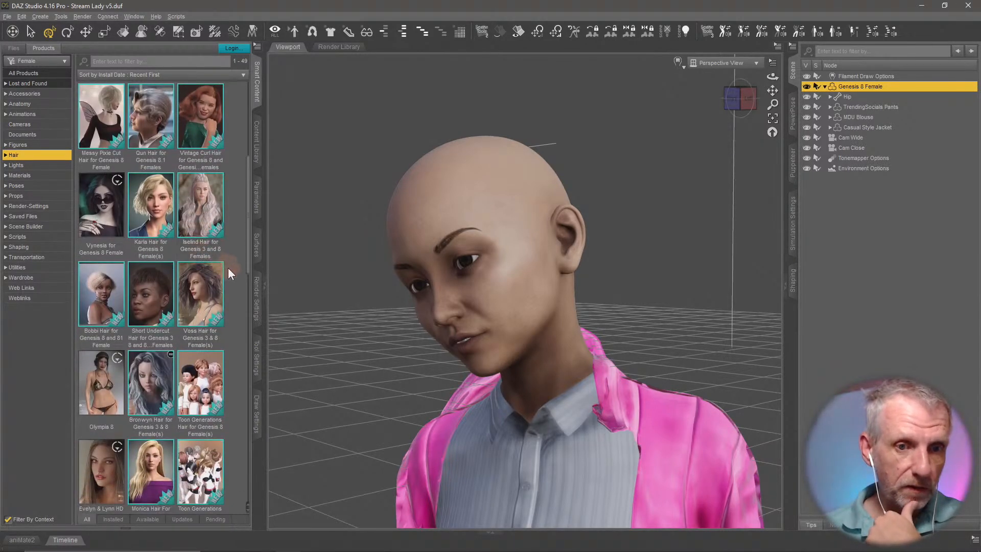
scroll(237, 279, down, 3)
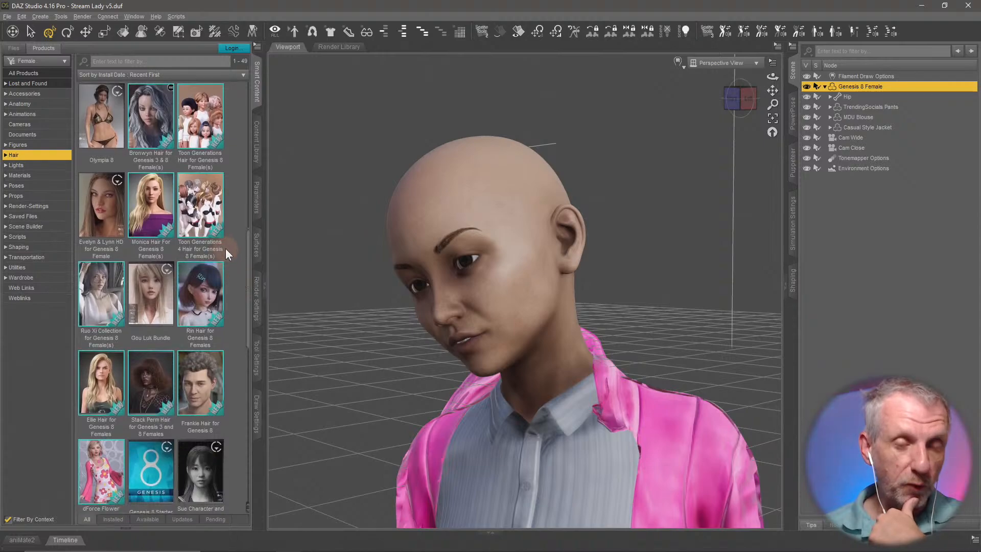
mouse_move(153, 135)
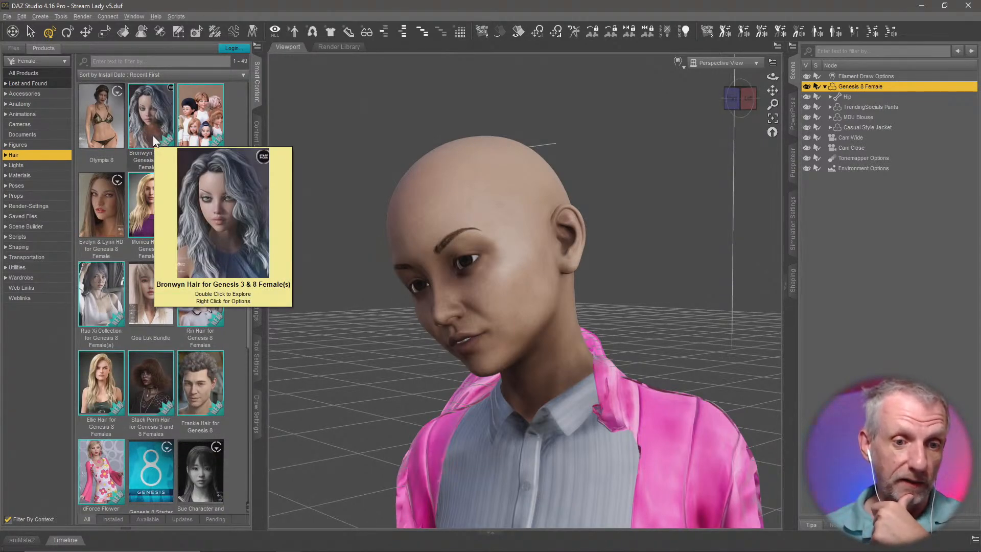
click(116, 376)
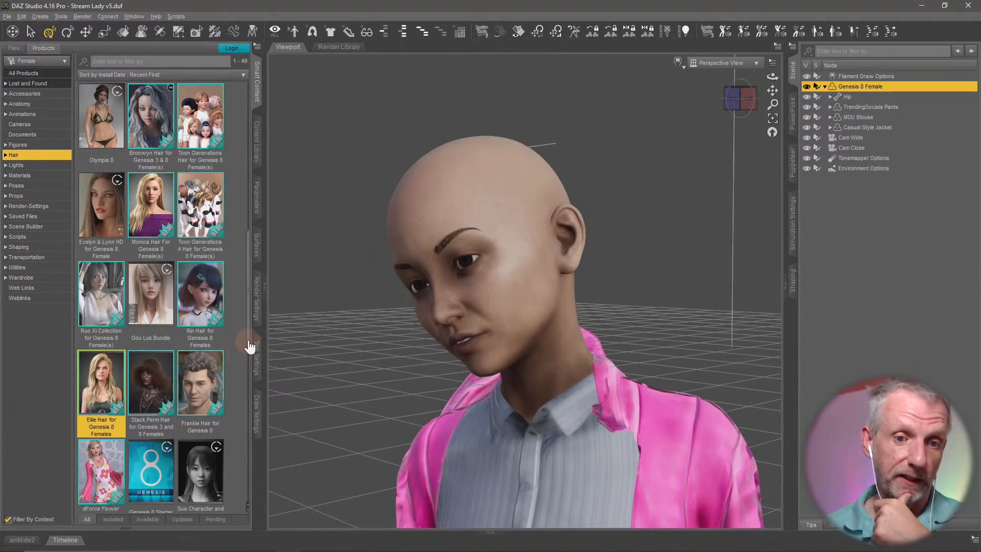
scroll(248, 366, down, 1)
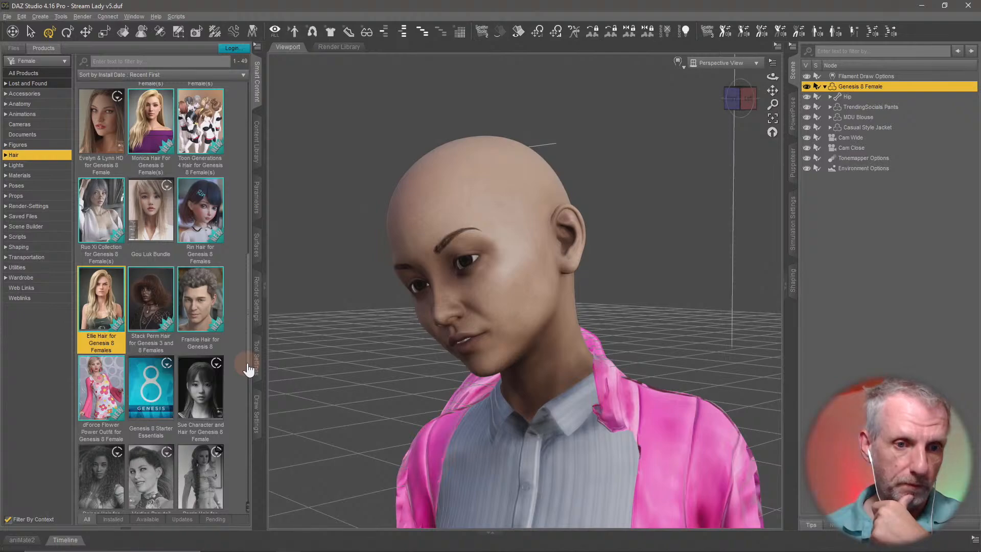
scroll(249, 369, up, 1)
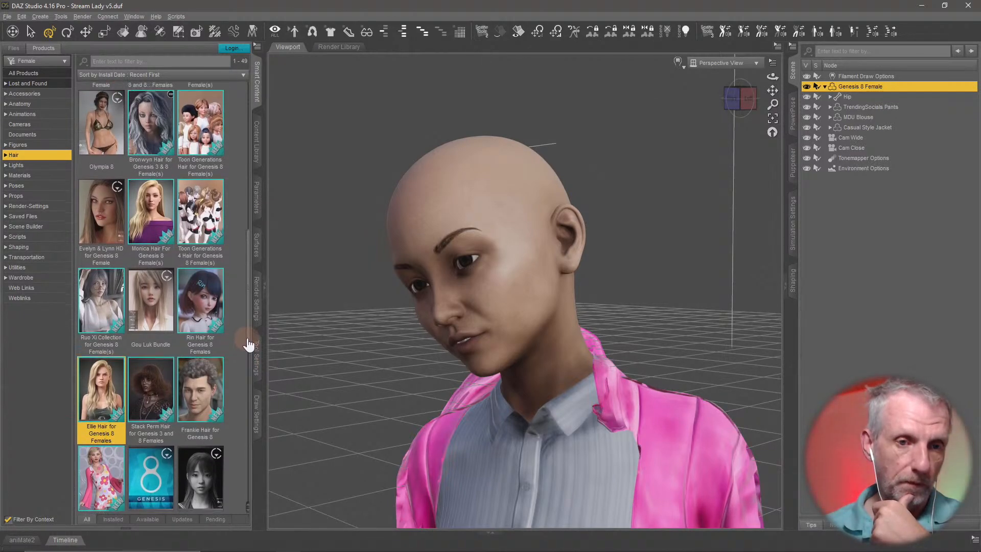
drag(248, 340, 248, 337)
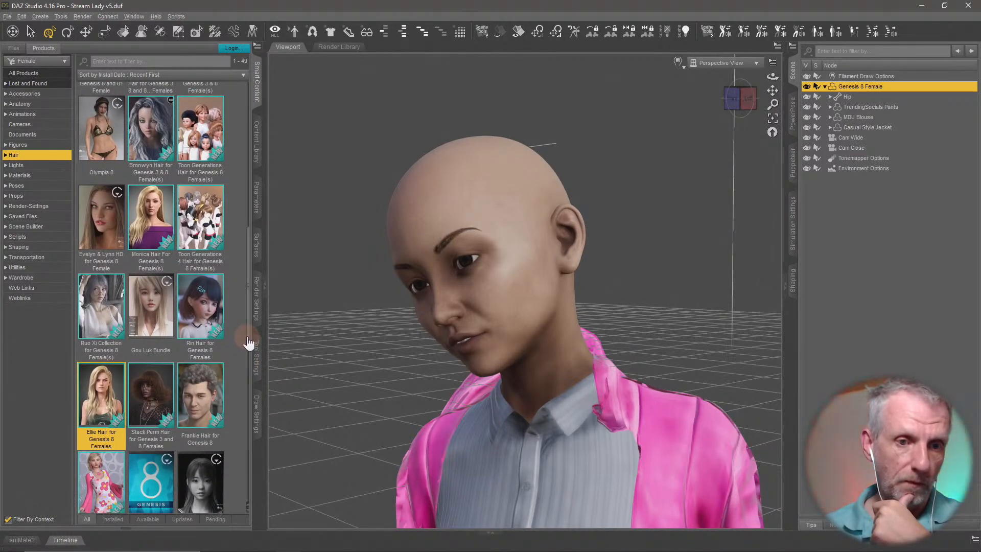
click(151, 213)
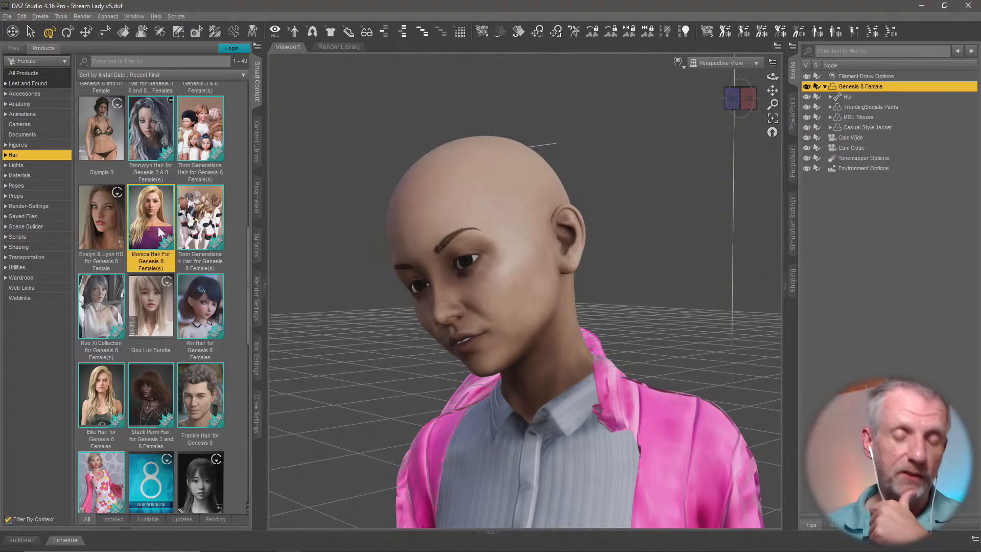
double_click(157, 225)
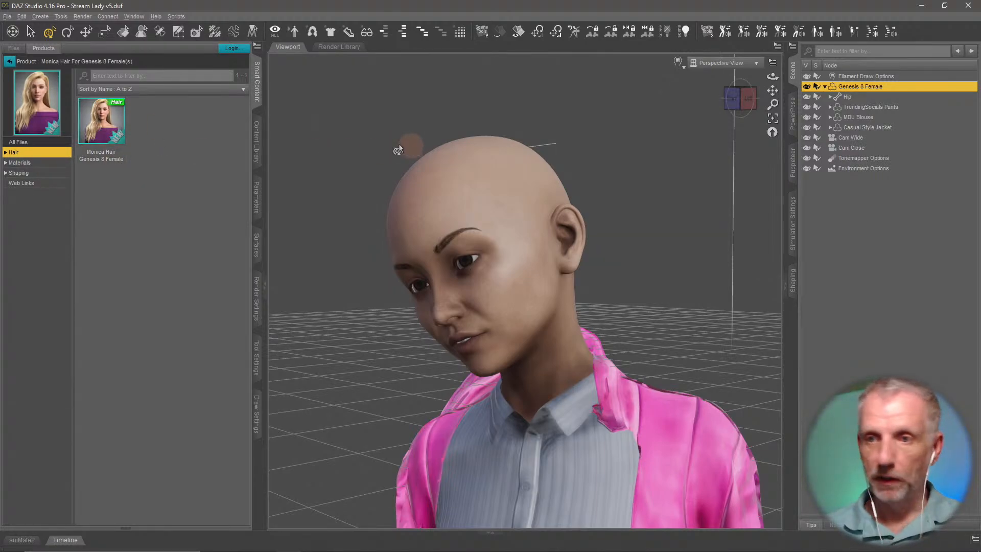
double_click(127, 126)
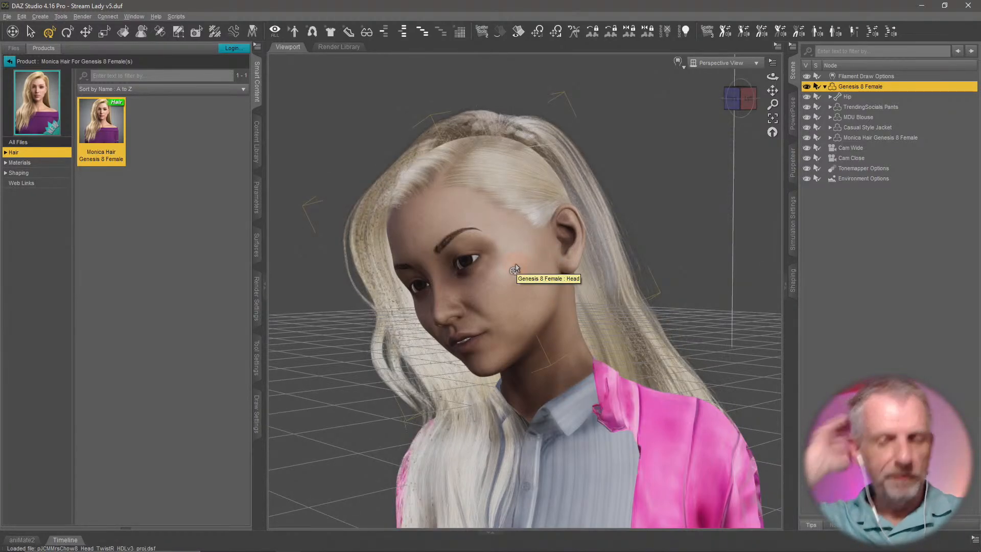
Switch to Firefox and open versluis.com in a new tab.
key(alt+Tab)
key(alt+Tab)
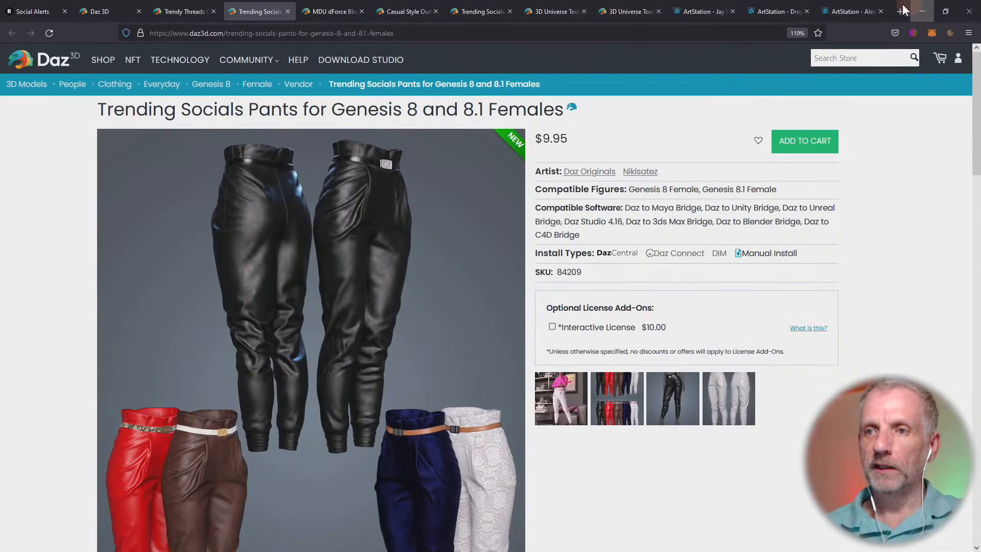
click(900, 11)
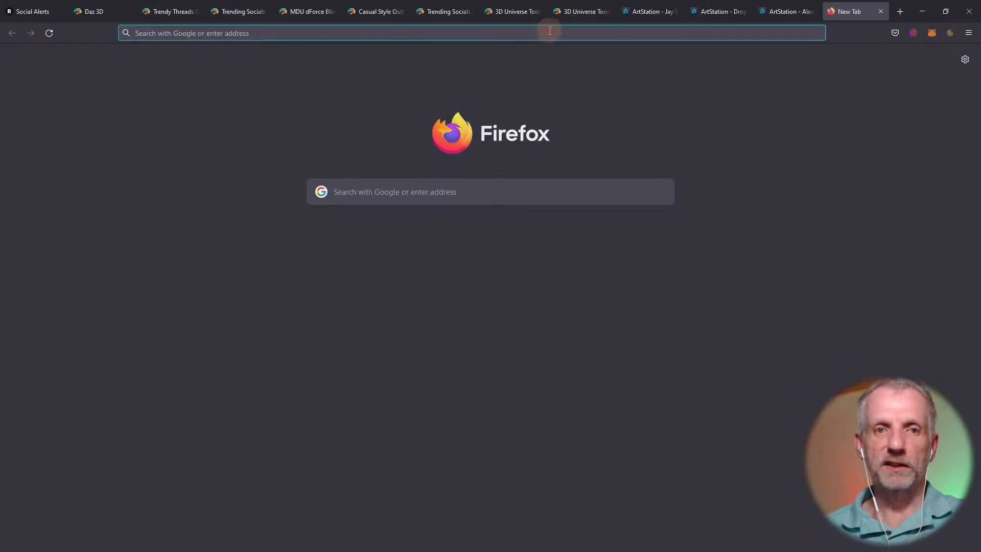
text(versluis.com/)
key(Return)
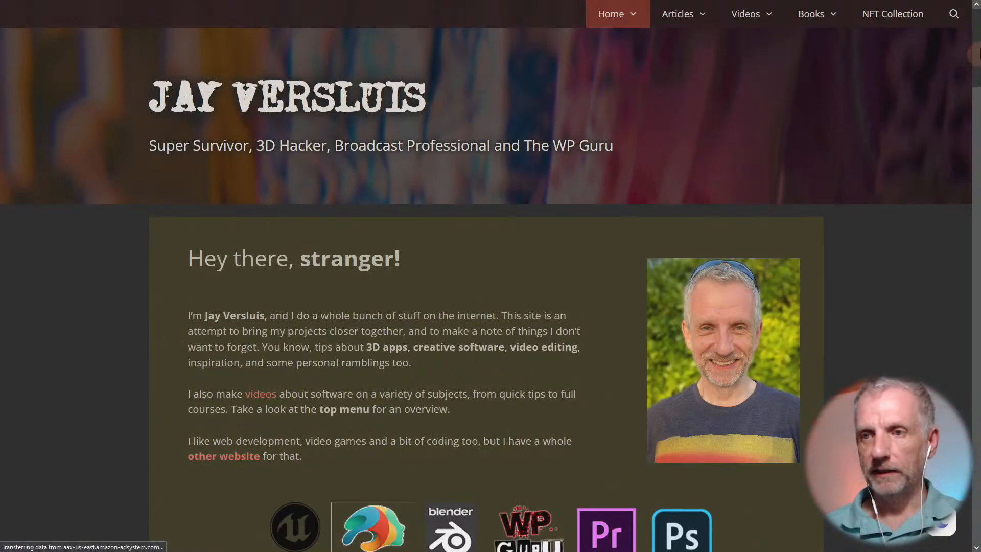
Search the site for "hair trans" and open the article on fixing hair and transparency trouble in DAZ Studio 4.15.
click(953, 14)
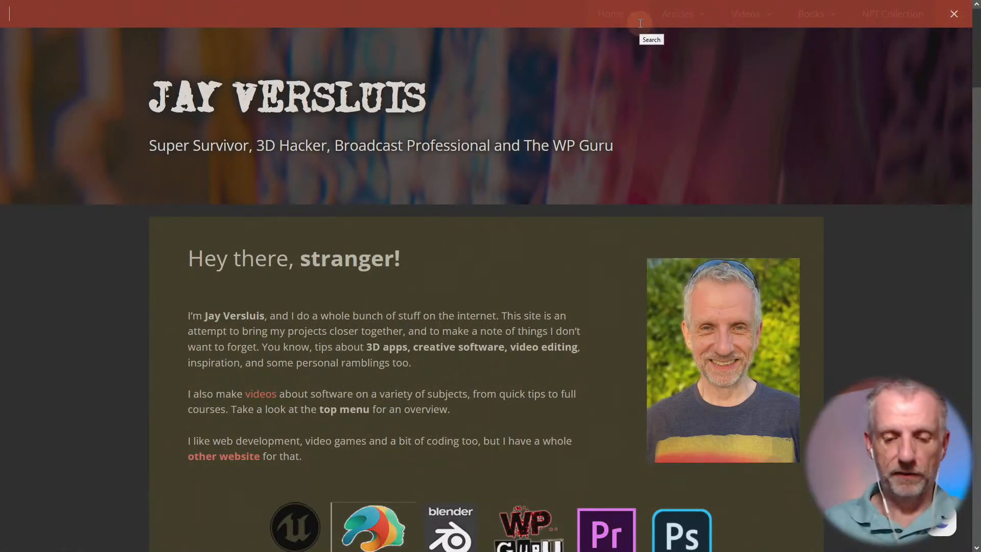
text(hair trans)
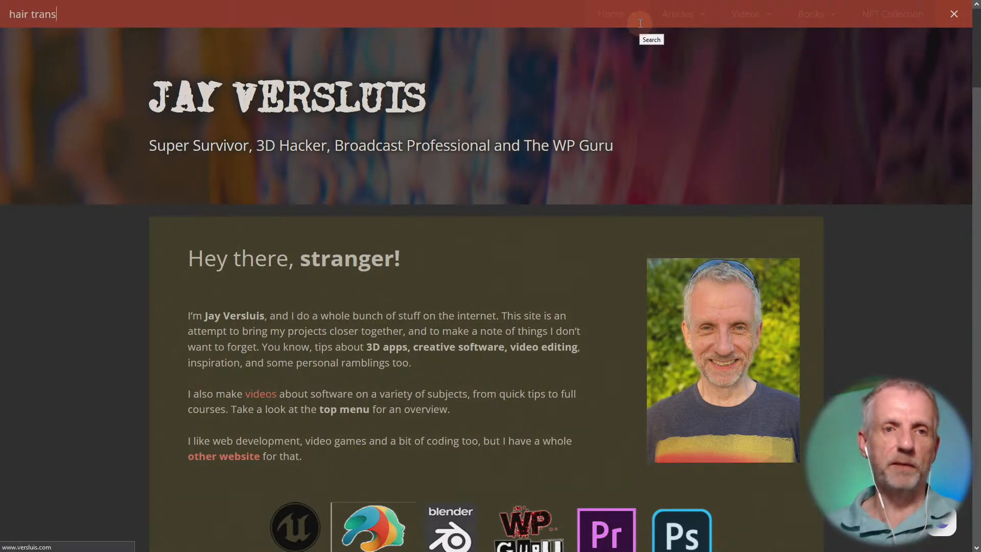
key(Return)
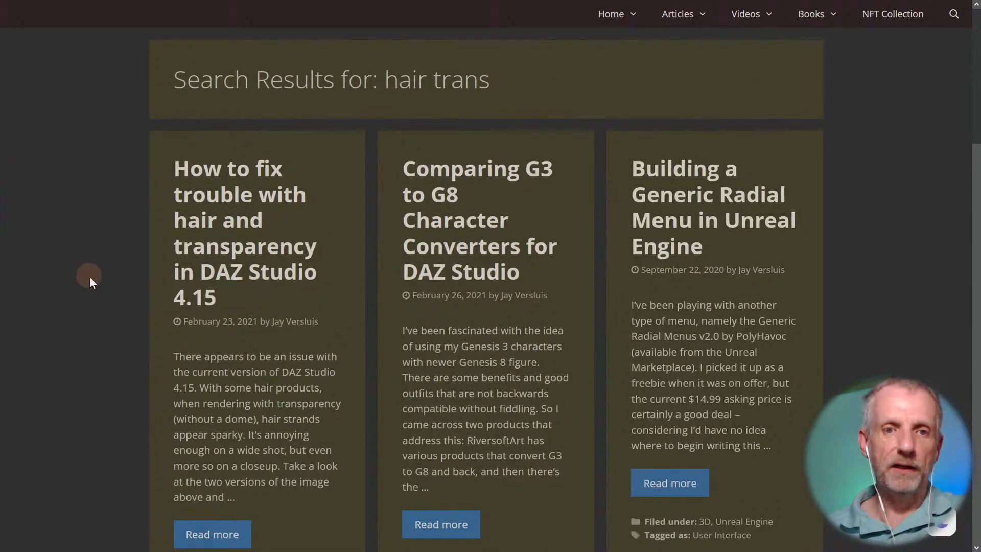
click(228, 204)
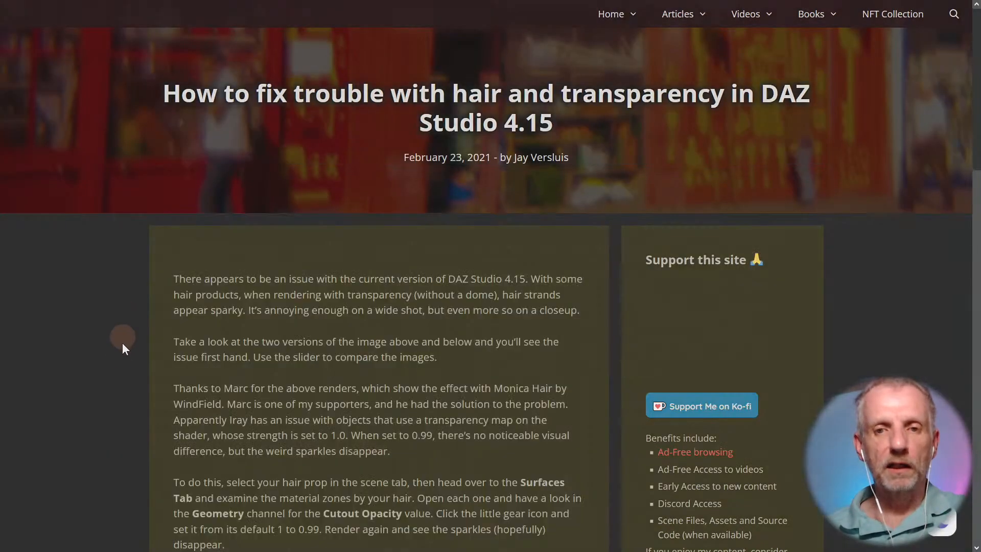
Compare the article's before-and-after hair renders and examine its Cutout Opacity instructions.
scroll(117, 360, down, 5)
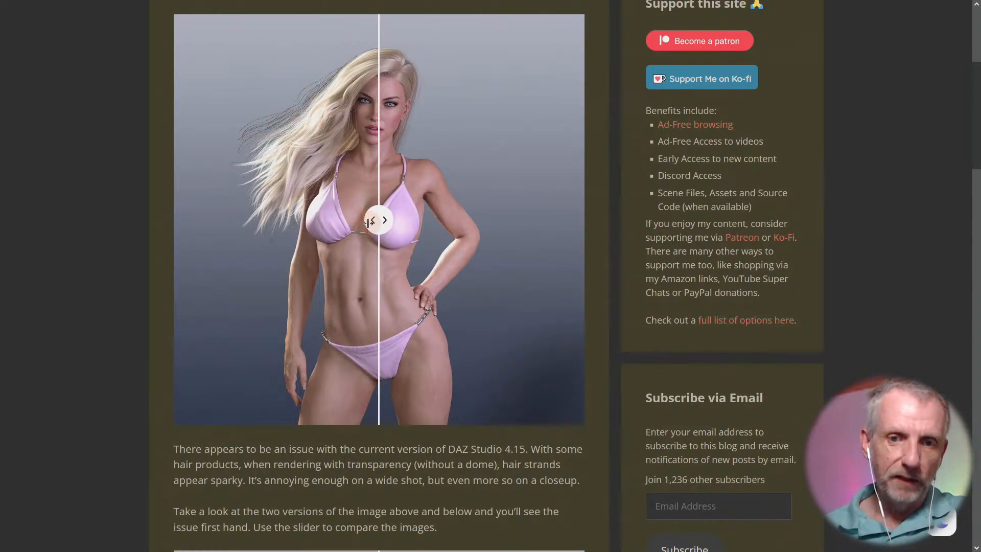
drag(369, 223, 409, 256)
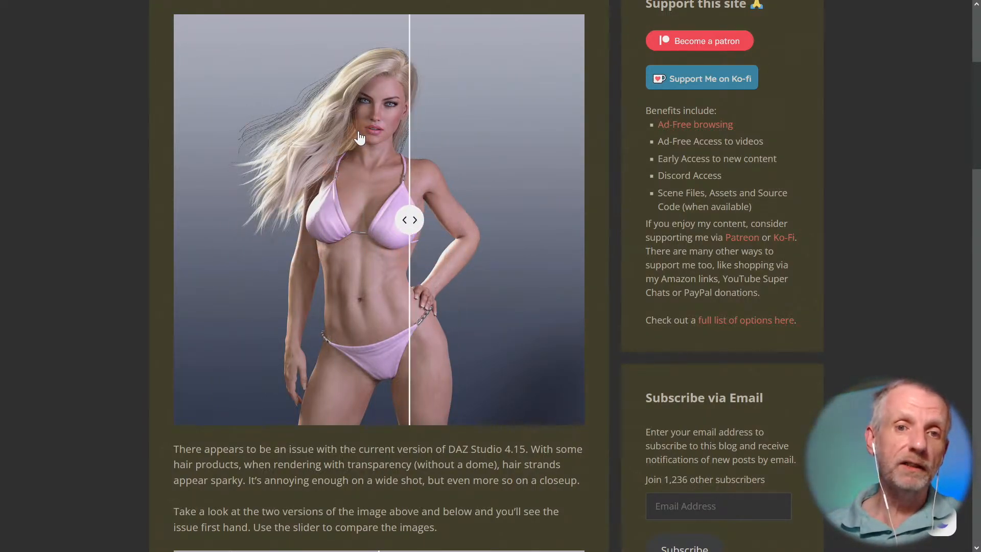
scroll(95, 275, down, 8)
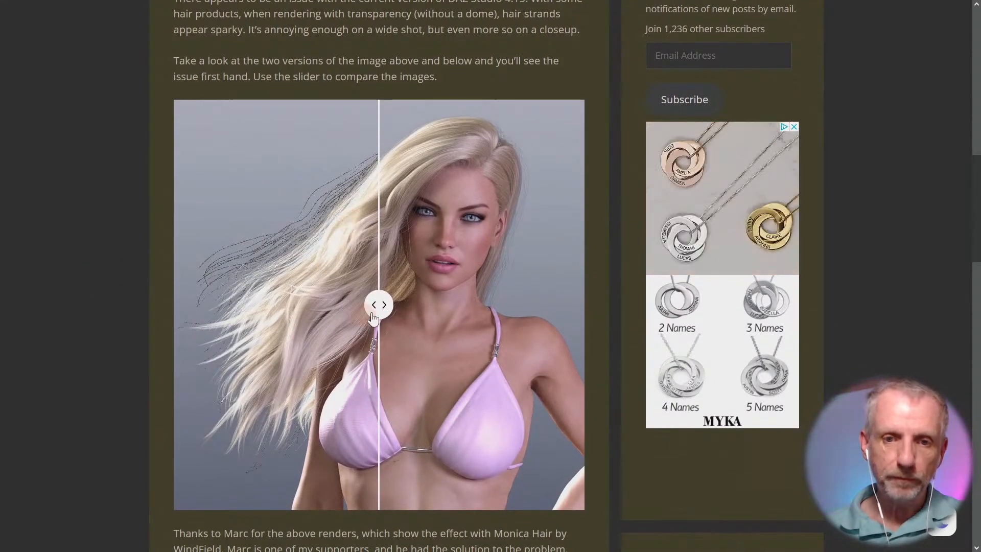
drag(368, 306, 261, 286)
scroll(84, 260, down, 10)
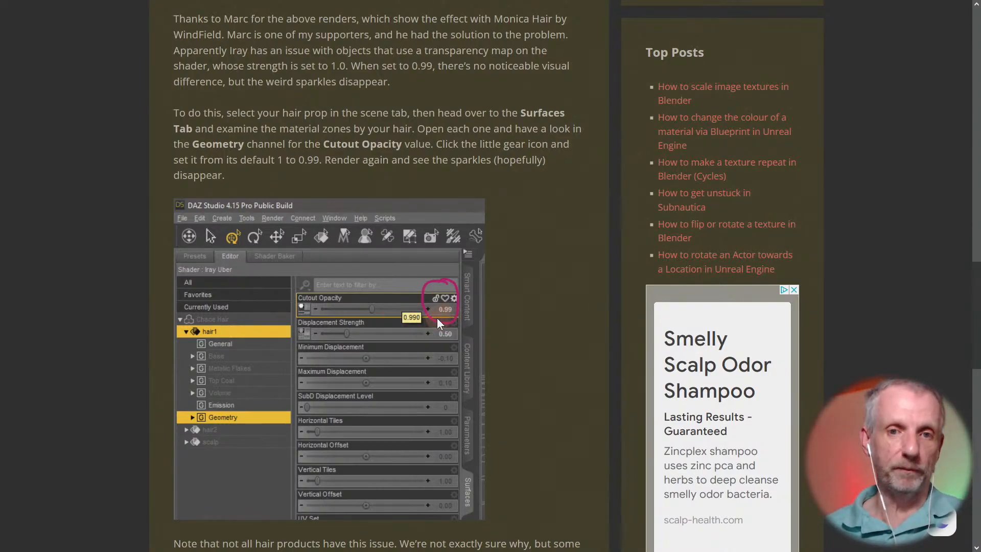
scroll(437, 319, up, 10)
scroll(440, 326, down, 2)
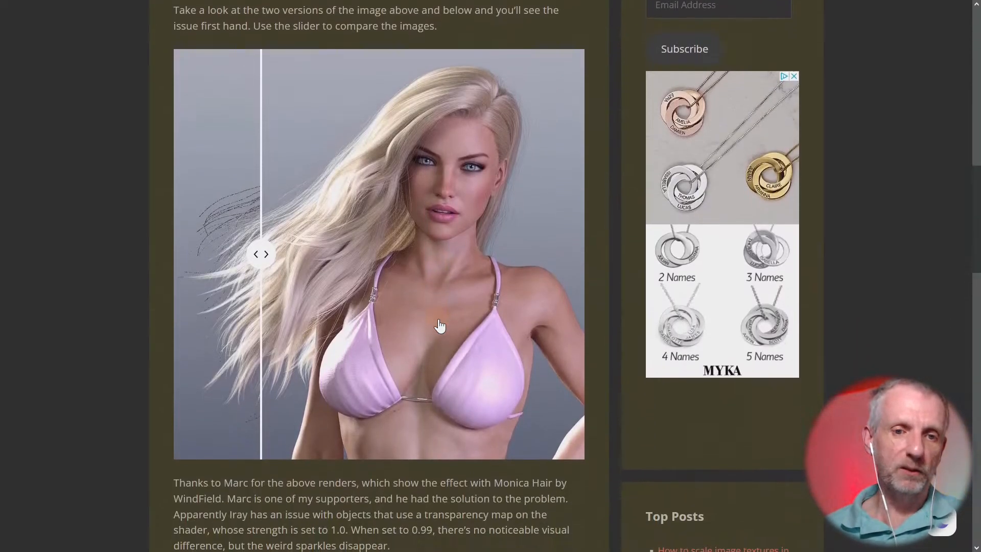
drag(260, 240, 185, 249)
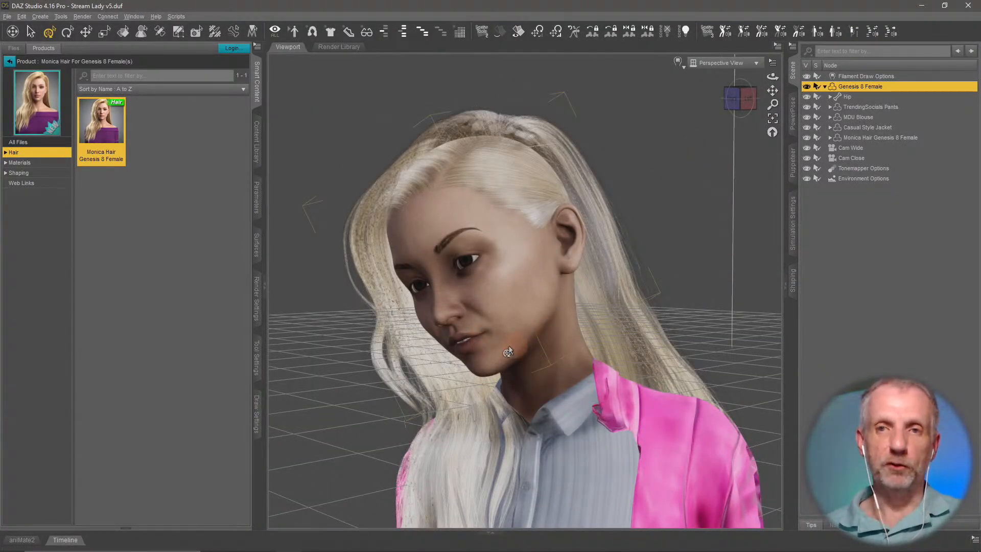
Switch back to DAZ Studio and examine how the Monica Hair falls around the figure's face, shoulders and chest.
middle_drag(468, 342, 541, 339)
scroll(468, 342, up, 1)
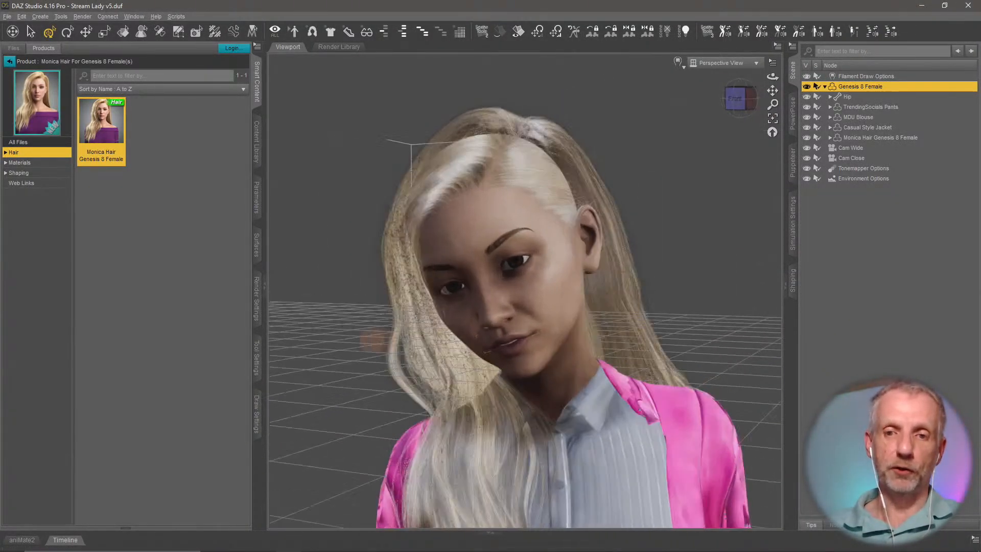
middle_drag(467, 342, 358, 341)
scroll(468, 342, up, 4)
scroll(468, 342, down, 6)
middle_drag(426, 316, 469, 330)
middle_drag(512, 418, 503, 407)
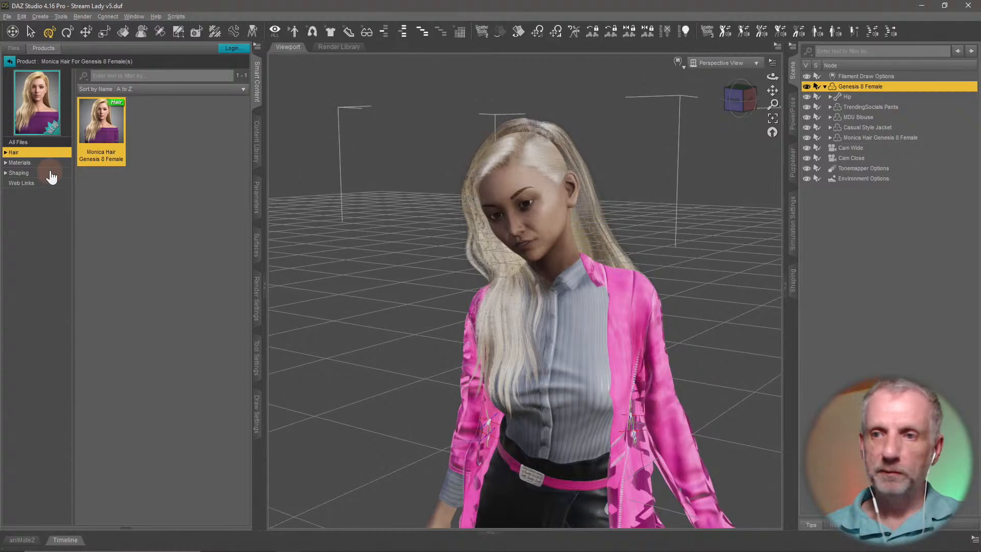
Apply the Monica Hair BLOW 01 shape preset to the Monica Hair Genesis 8 Female item.
click(901, 139)
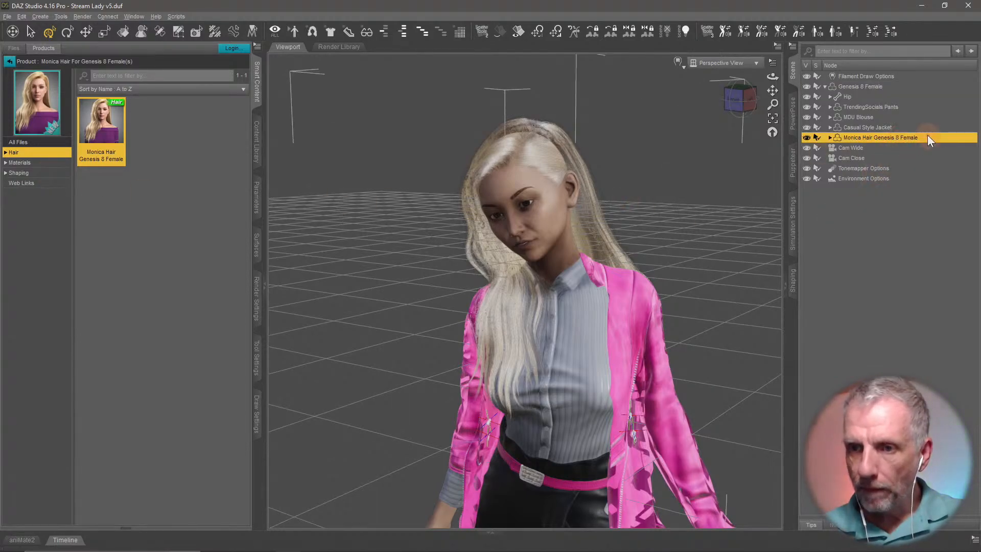
click(54, 174)
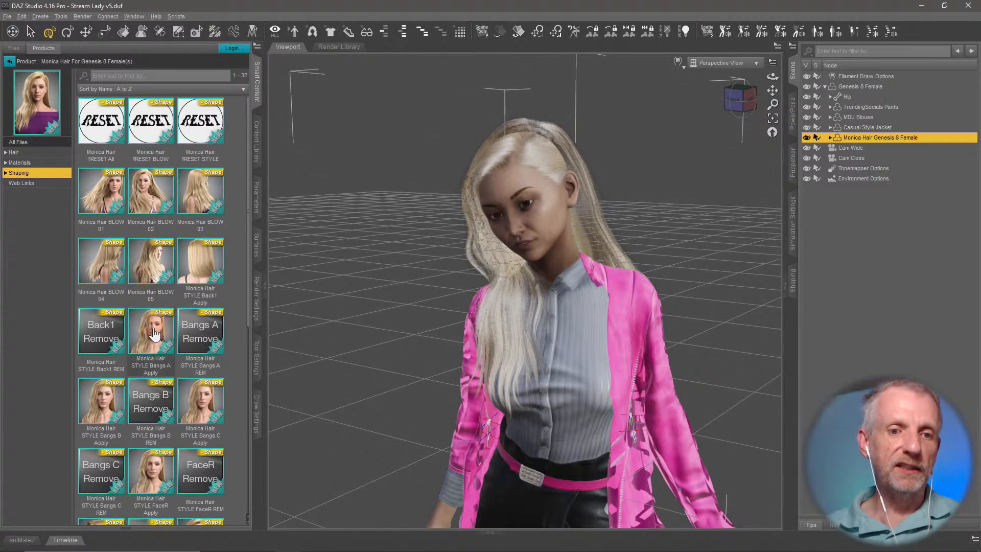
double_click(61, 174)
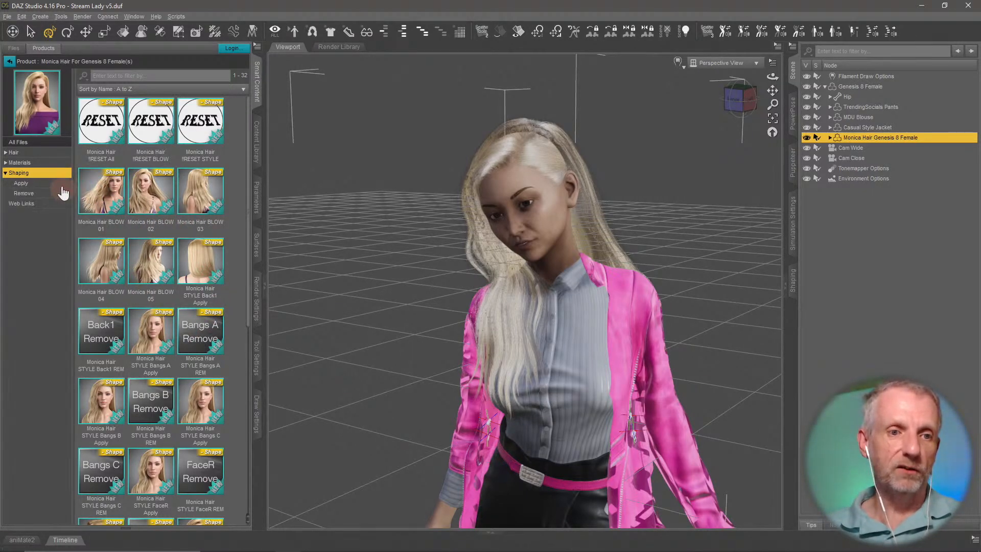
click(57, 184)
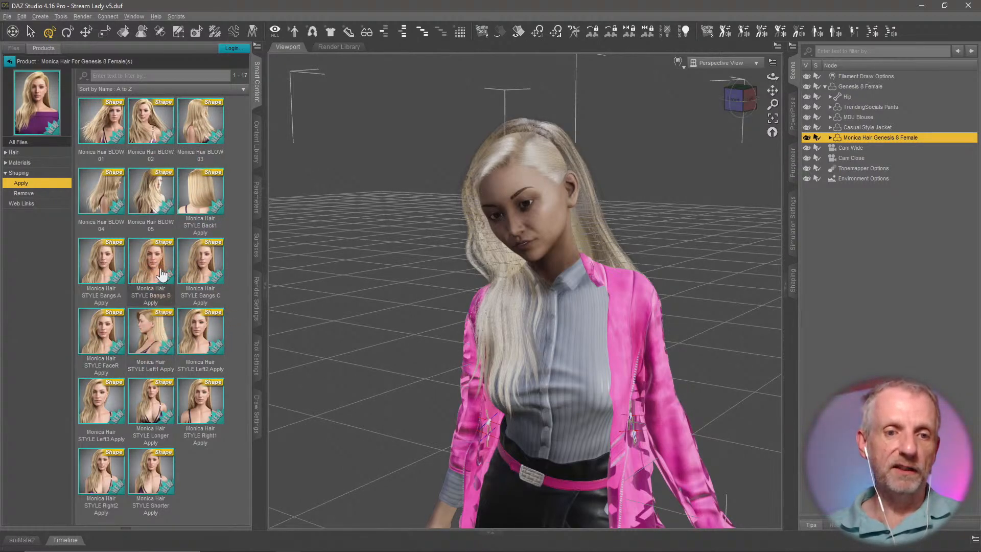
mouse_move(170, 431)
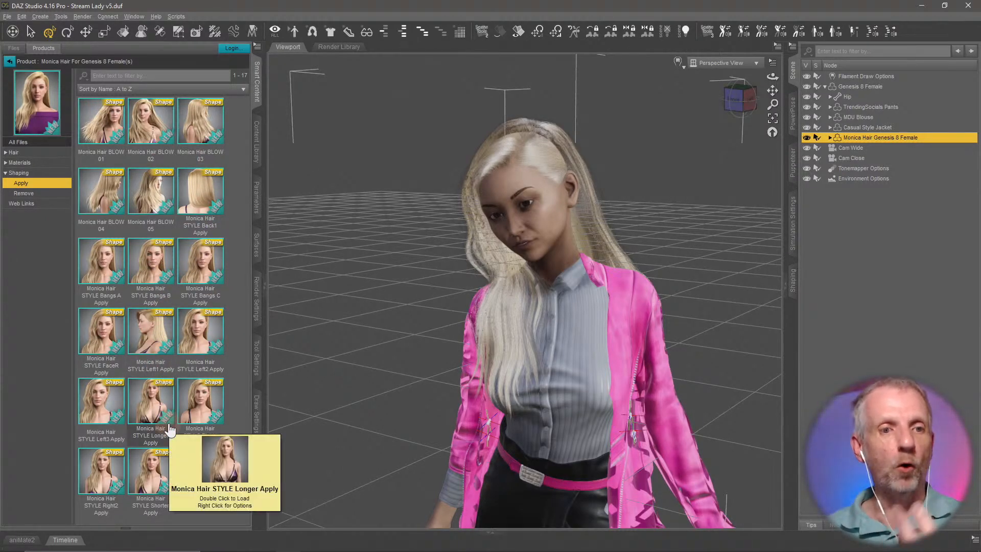
mouse_move(206, 372)
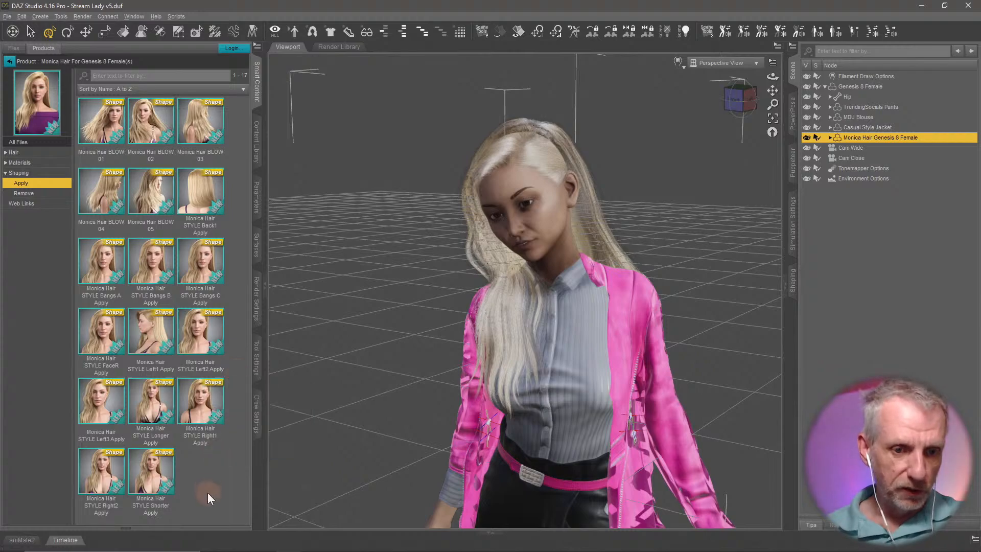
double_click(94, 130)
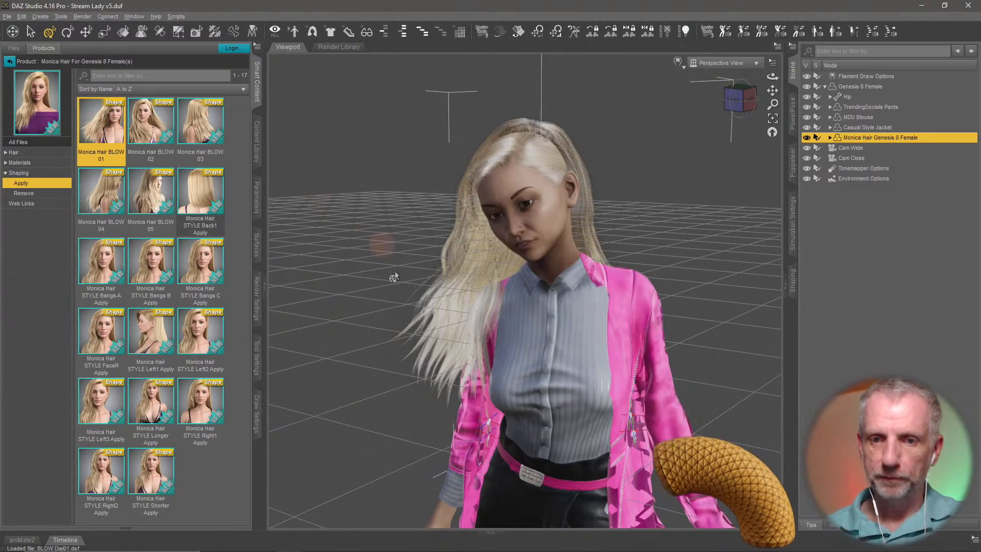
middle_drag(466, 306, 428, 346)
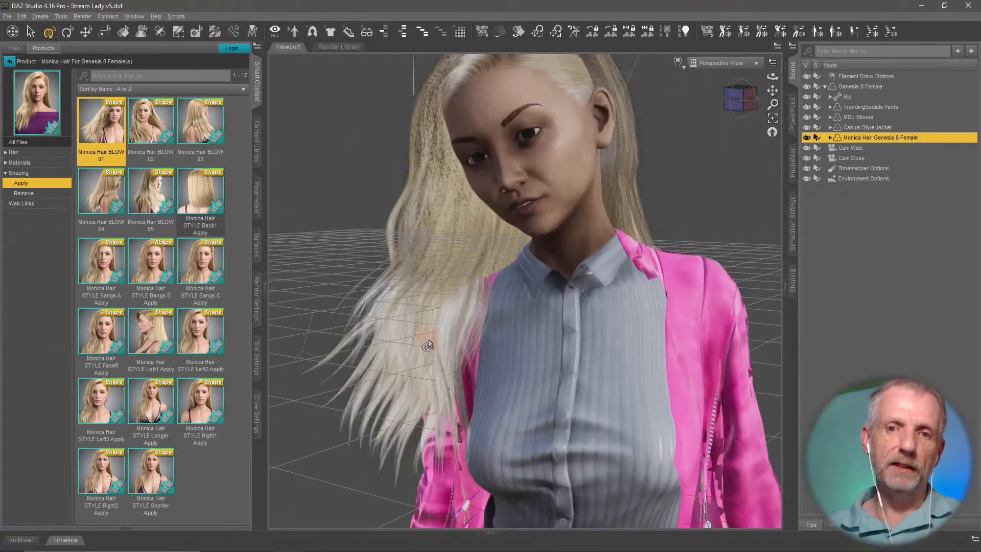
Preview the figure's head and blown hair close up in the rendered viewport draw style and switch back to the textured style.
key(ctrl+f)
scroll(437, 278, up, 3)
middle_drag(456, 253, 450, 253)
scroll(446, 255, up, 2)
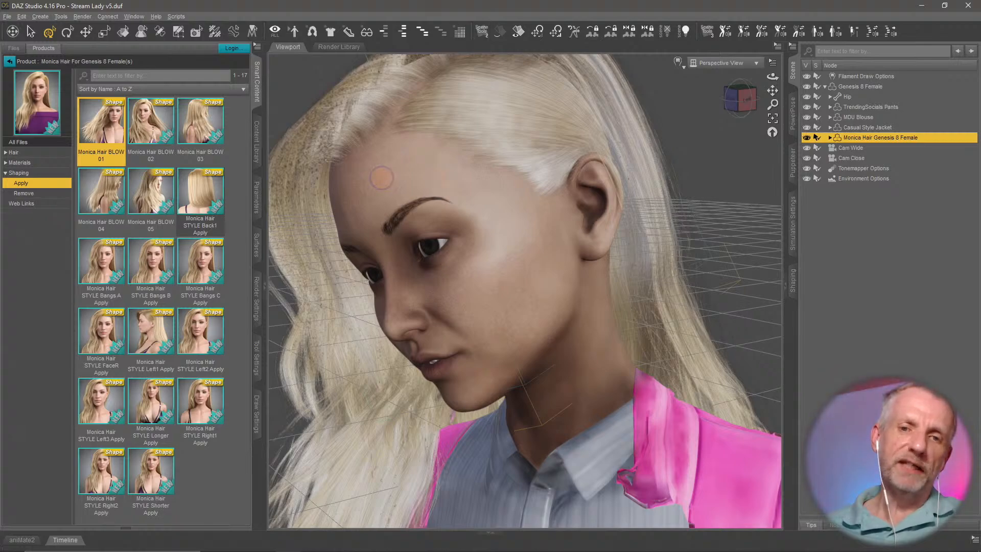
middle_drag(380, 177, 378, 183)
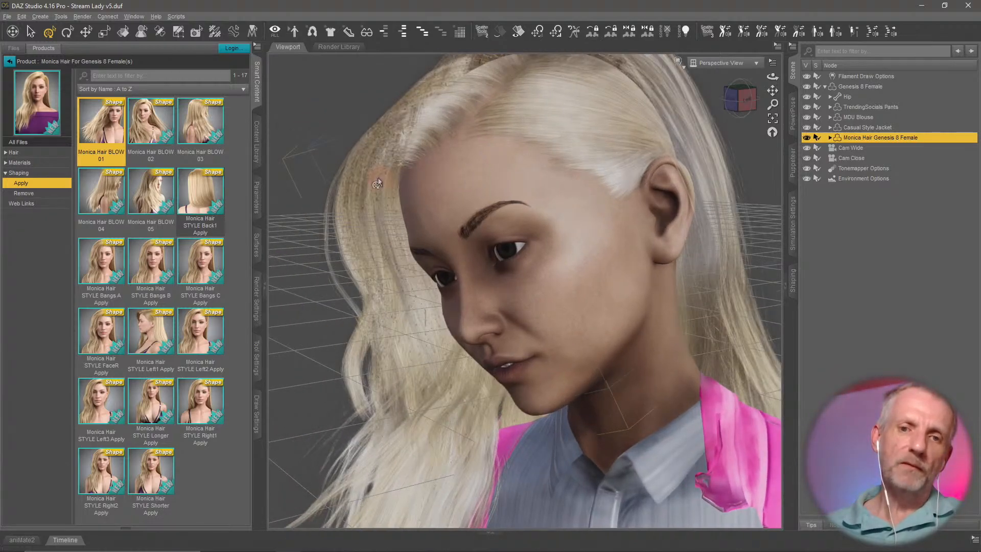
click(678, 61)
click(679, 203)
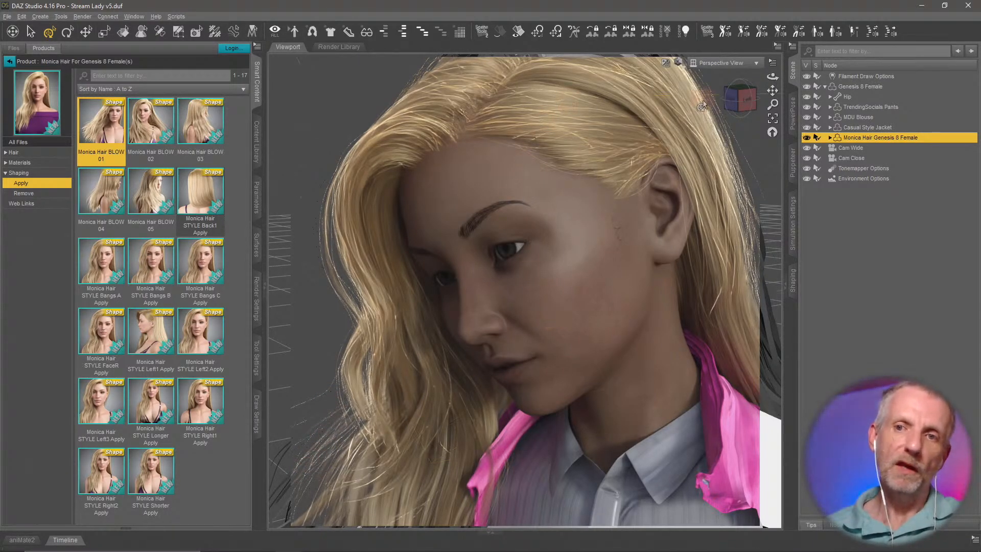
click(677, 63)
click(678, 187)
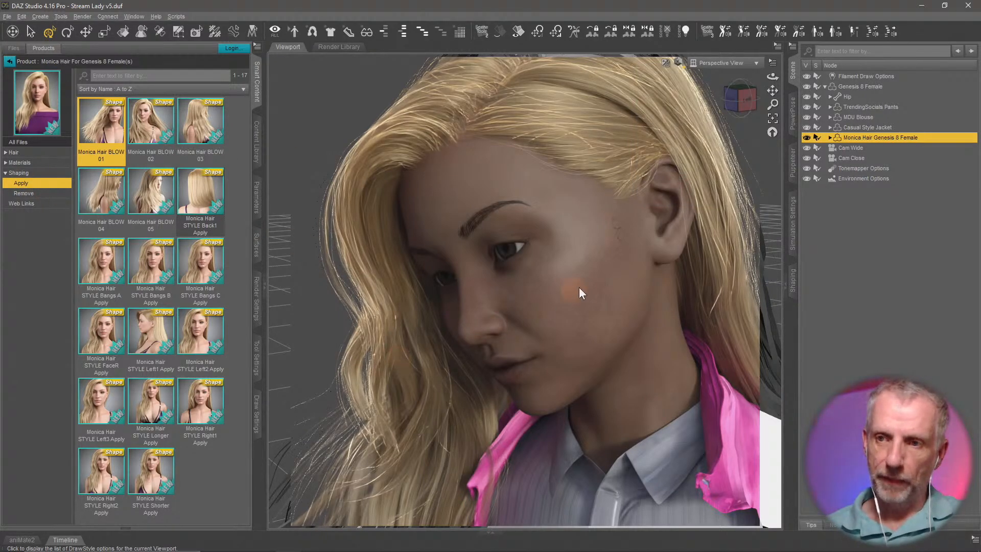
mouse_move(579, 289)
alt+mouse_down()
mouse_move(529, 318)
mouse_move(465, 325)
mouse_move(493, 266)
alt+mouse_up()
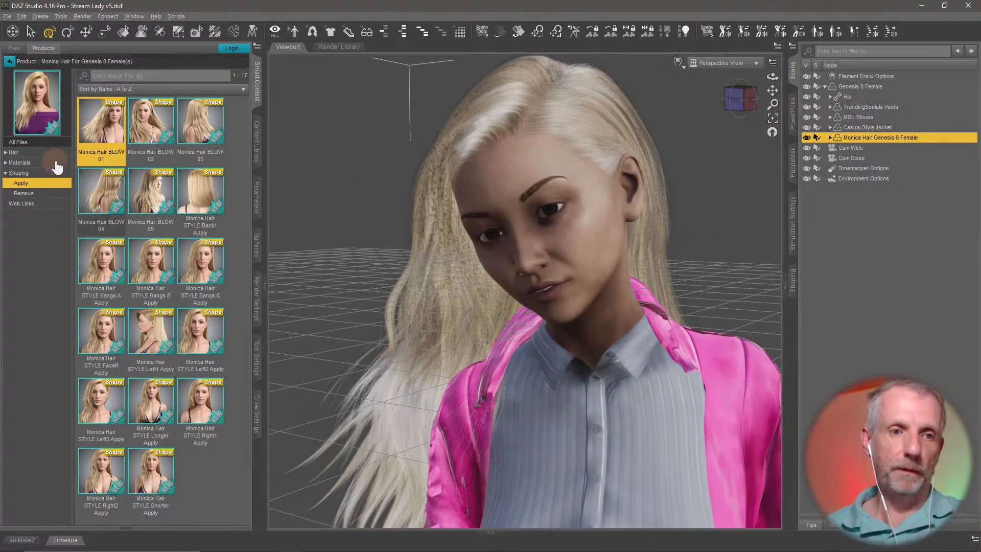
Try the Monica Hair Base Color 01 Iray material preset on the figure's hair.
click(20, 162)
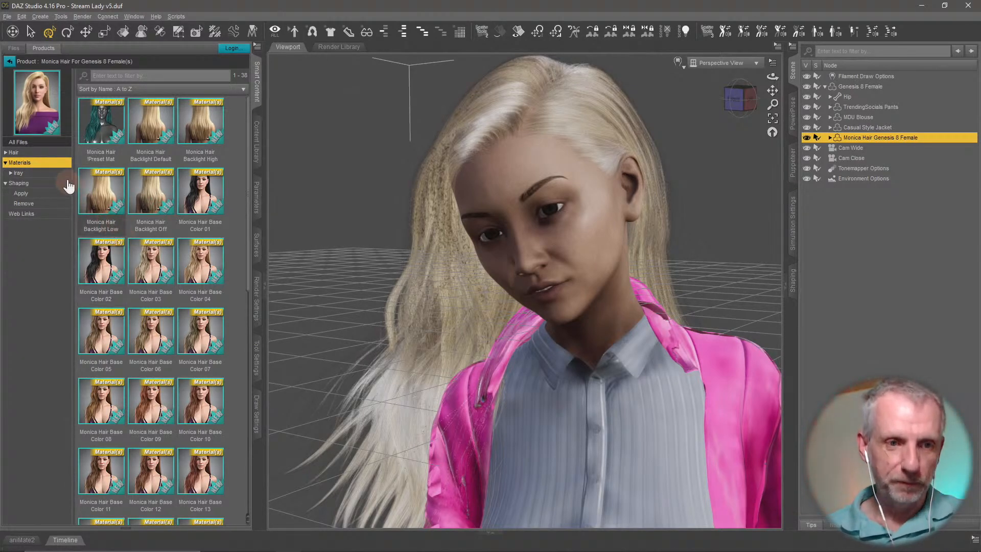
click(53, 174)
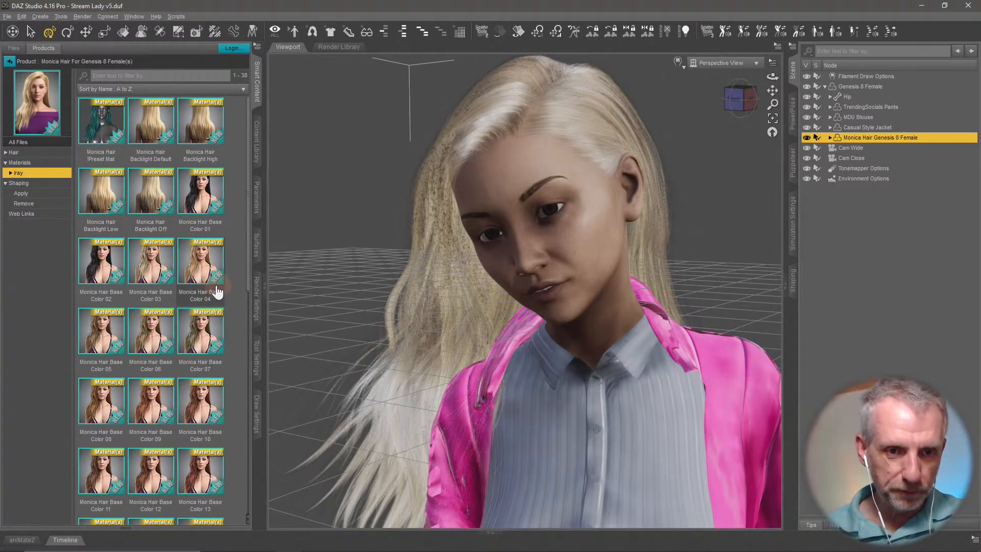
double_click(206, 196)
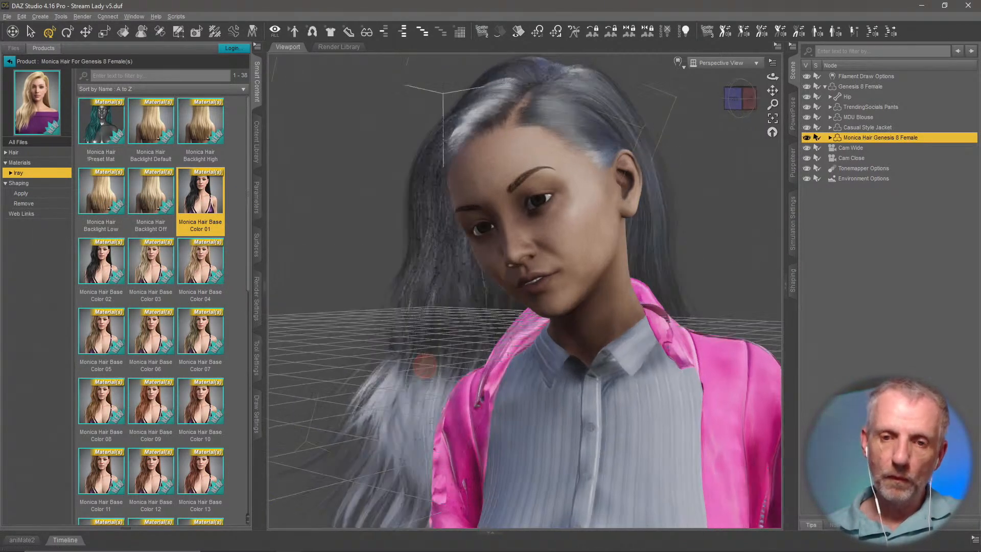
middle_drag(389, 354, 402, 362)
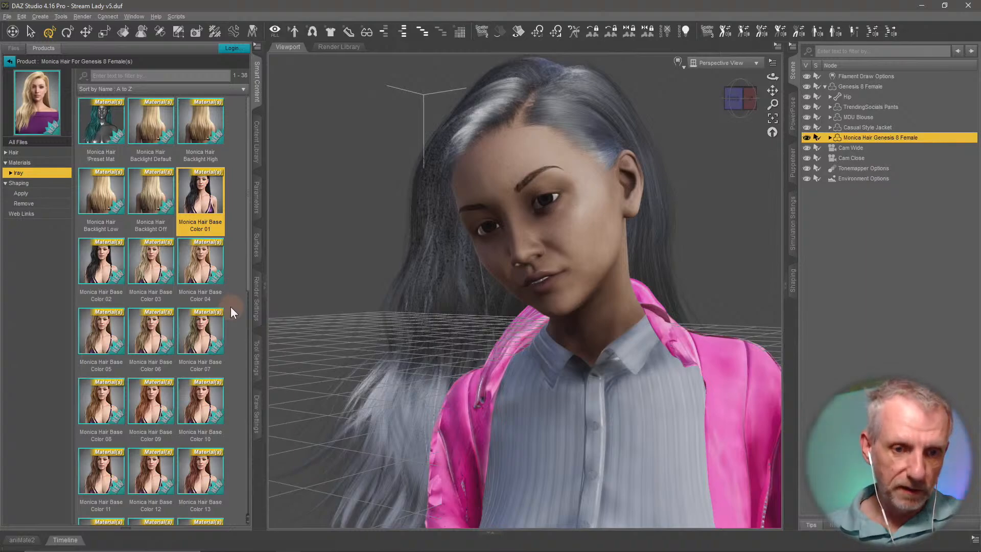
Try the Monica Hair Base Color 02 preset and inspect the hair around the head and torso.
double_click(95, 262)
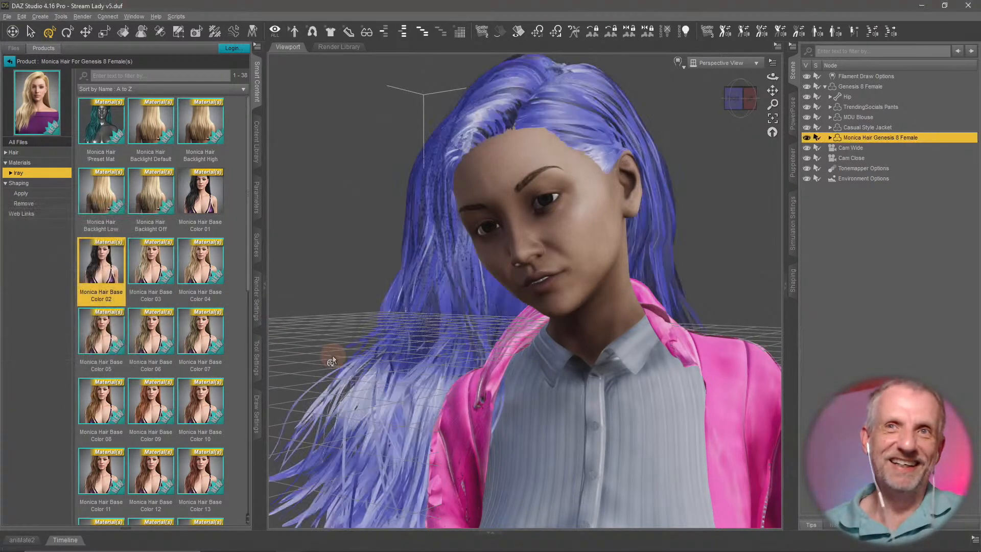
ctrl+alt+drag(462, 434, 475, 427)
scroll(476, 426, down, 6)
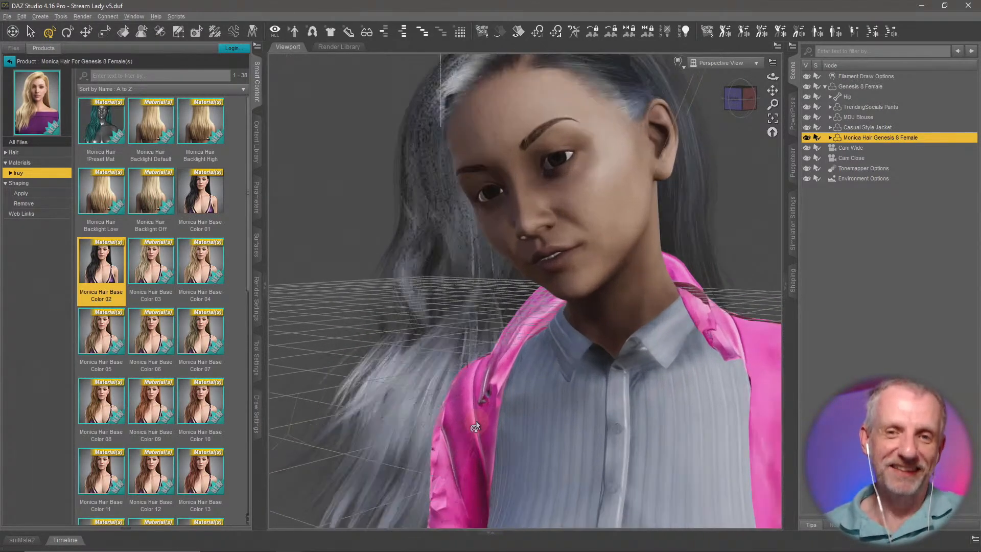
scroll(475, 427, up, 3)
ctrl+alt+drag(476, 427, 461, 409)
Try the pink Monica Hair Base Color 25 and the blue Base Color 27 presets on the hair.
scroll(221, 375, down, 3)
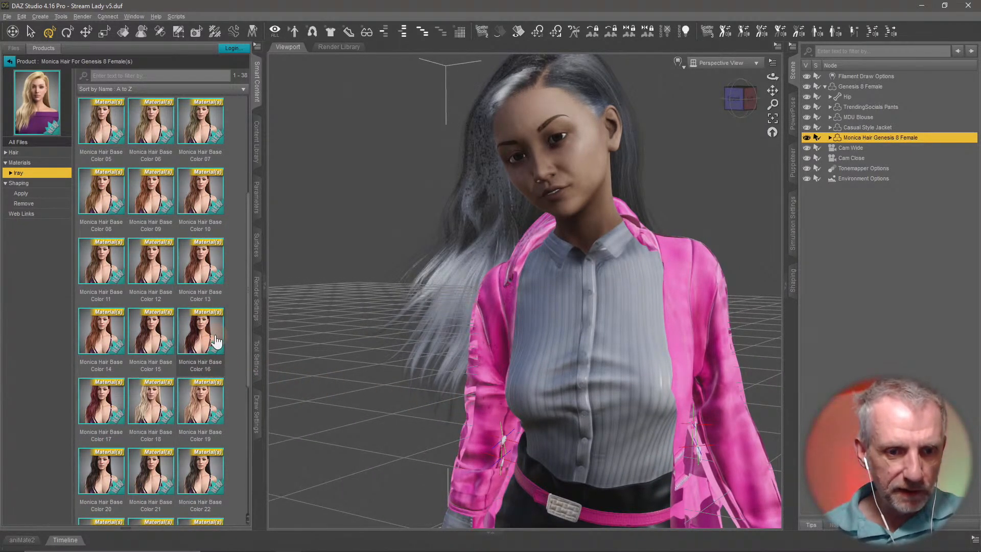
scroll(216, 341, down, 3)
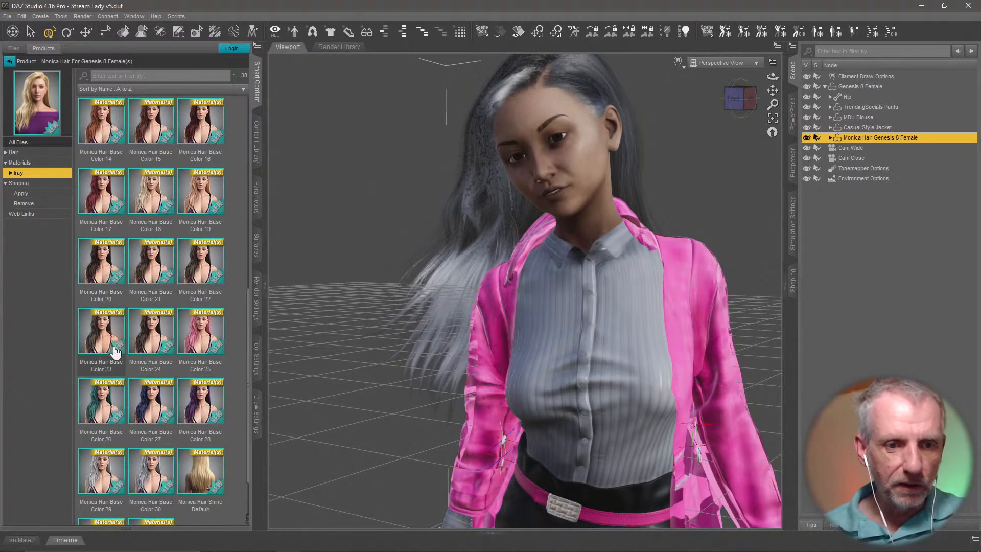
double_click(155, 331)
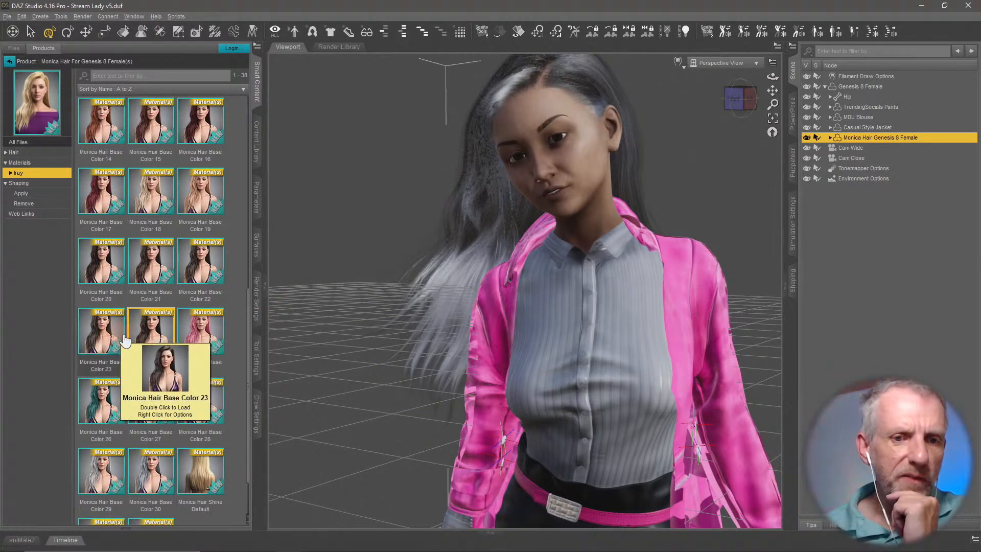
double_click(209, 344)
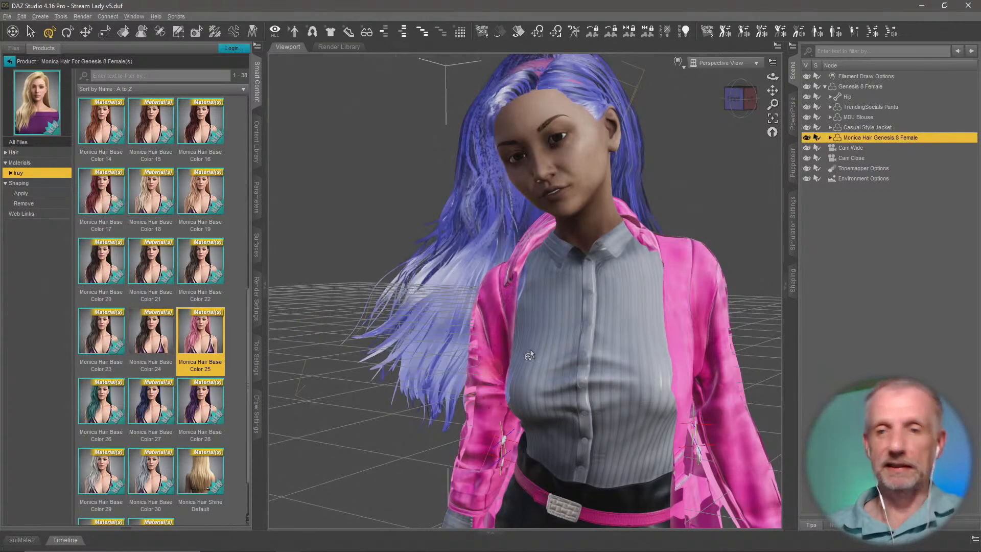
middle_drag(489, 278, 409, 277)
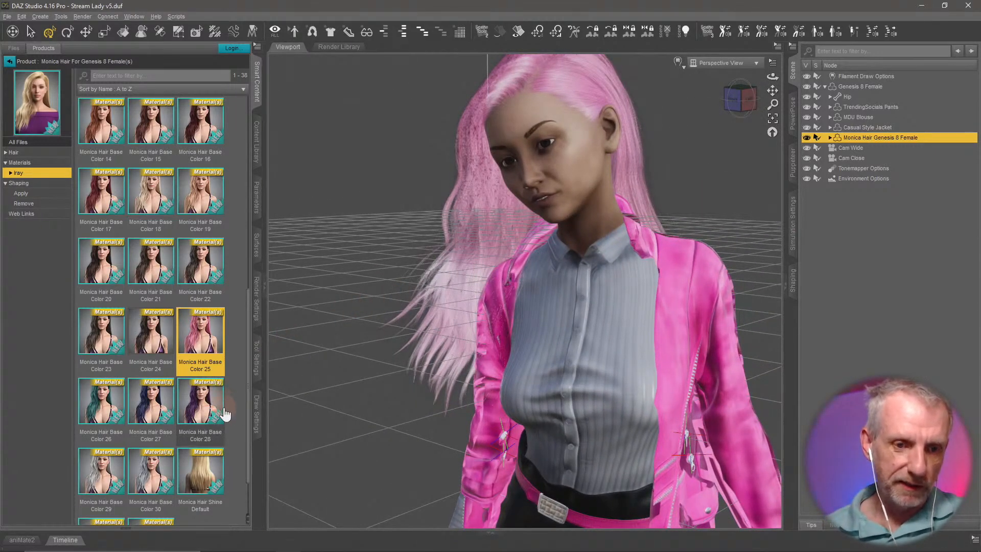
double_click(153, 404)
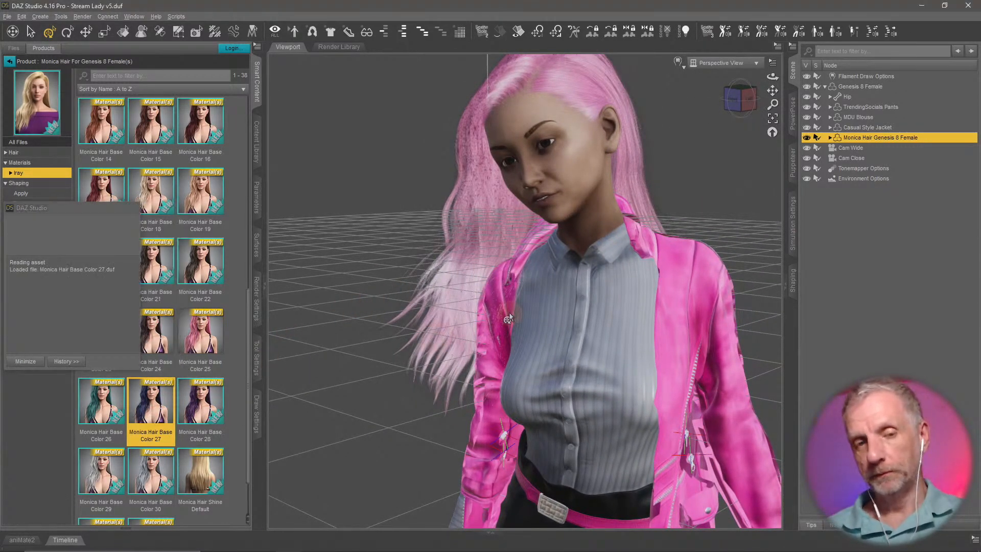
mouse_move(514, 305)
middle_down()
mouse_move(462, 306)
mouse_move(514, 302)
mouse_move(504, 307)
middle_up()
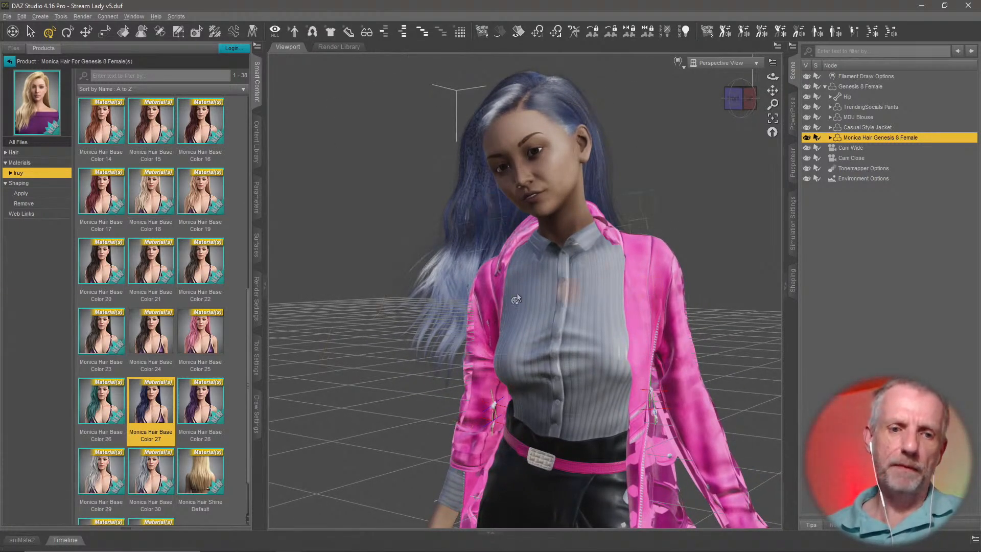
Apply the Monica Hair Base Color 02 material preset to the hair and check it from the figure's front and side.
scroll(227, 339, up, 3)
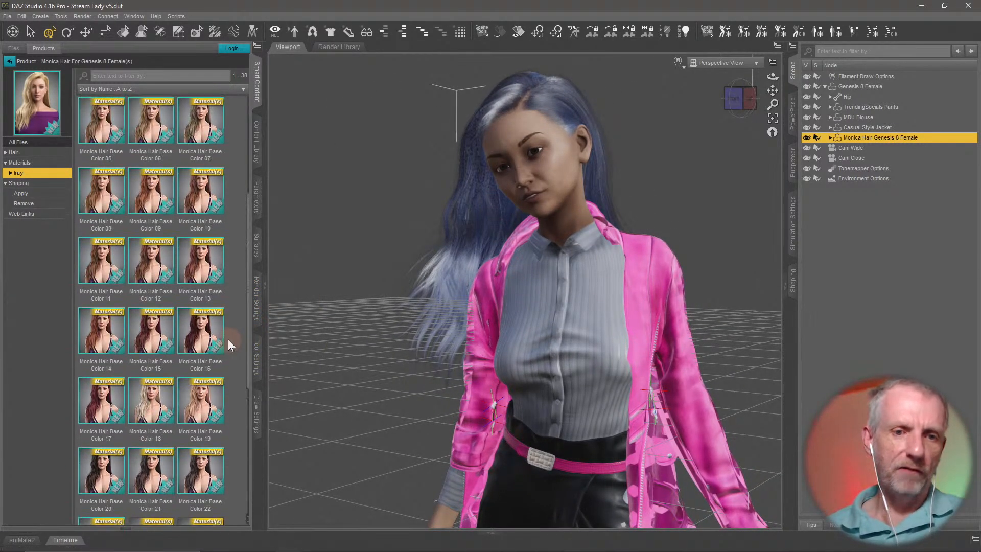
scroll(228, 339, up, 3)
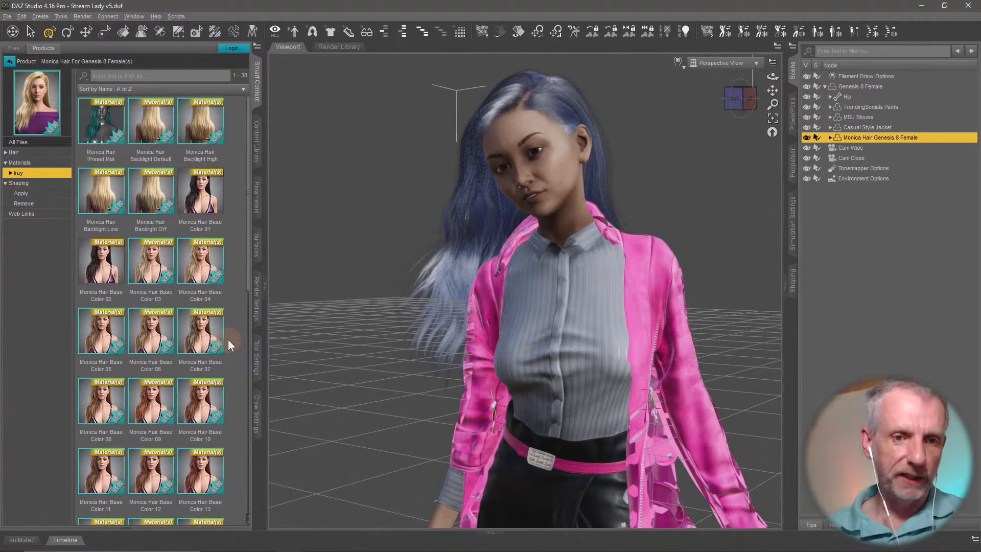
double_click(103, 255)
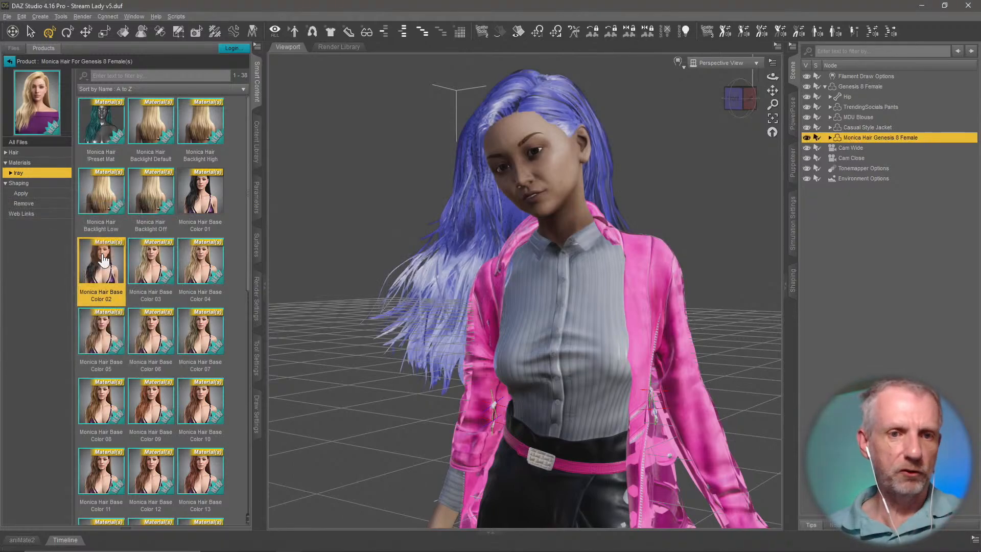
mouse_move(511, 305)
right_down()
mouse_move(434, 322)
mouse_move(510, 317)
right_up()
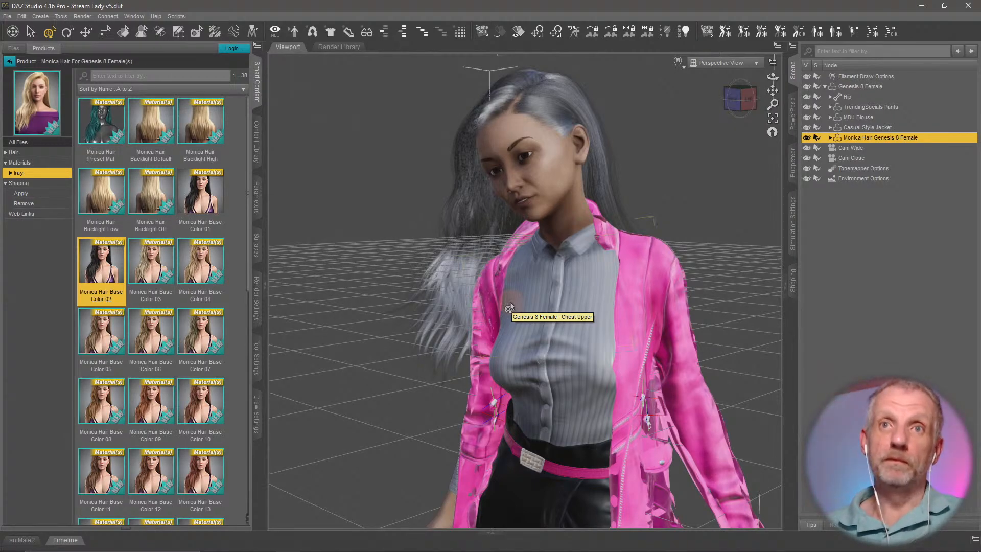
scroll(511, 306, up, 2)
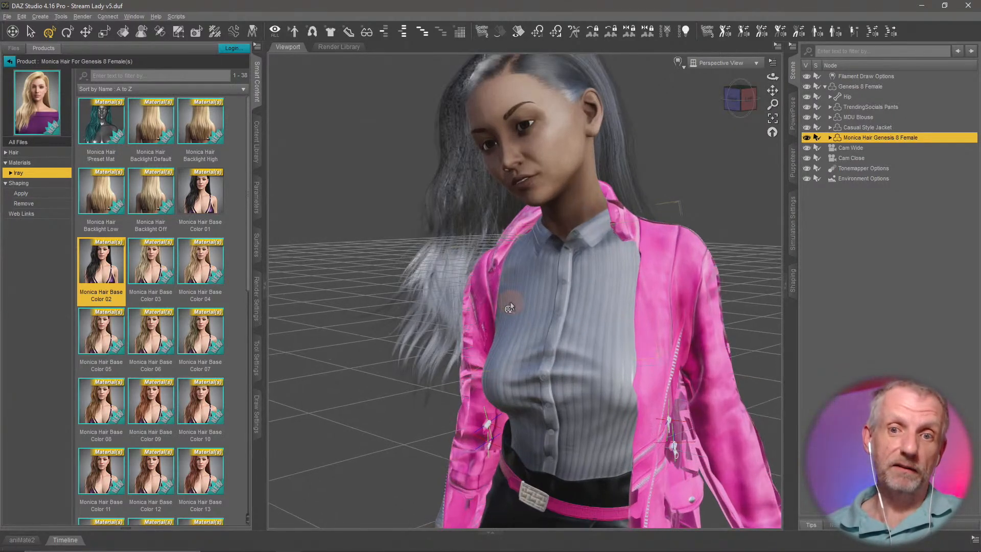
middle_drag(510, 305, 504, 355)
right_drag(503, 355, 489, 314)
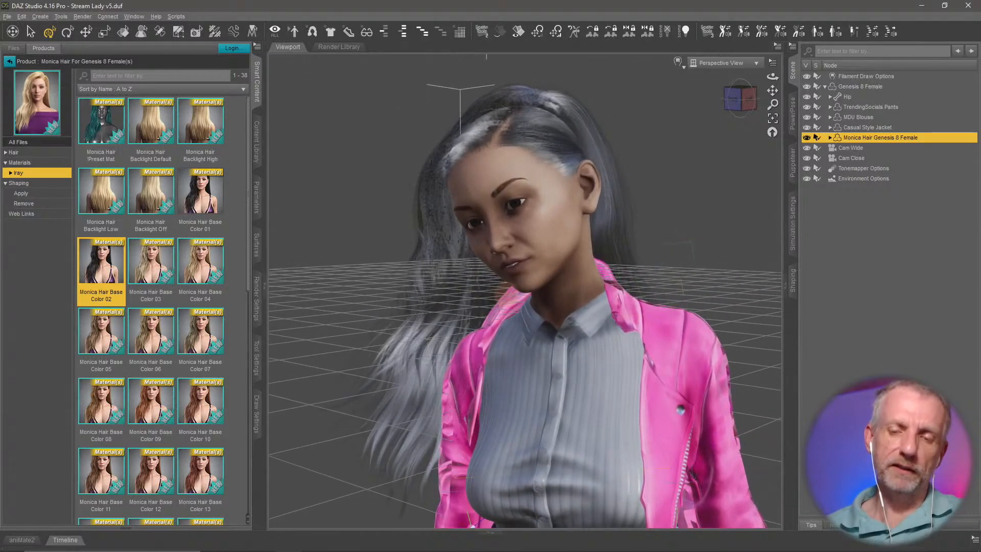
Select the Genesis 8 Female figure and return from the Monica Hair product to the list of hair products.
click(873, 87)
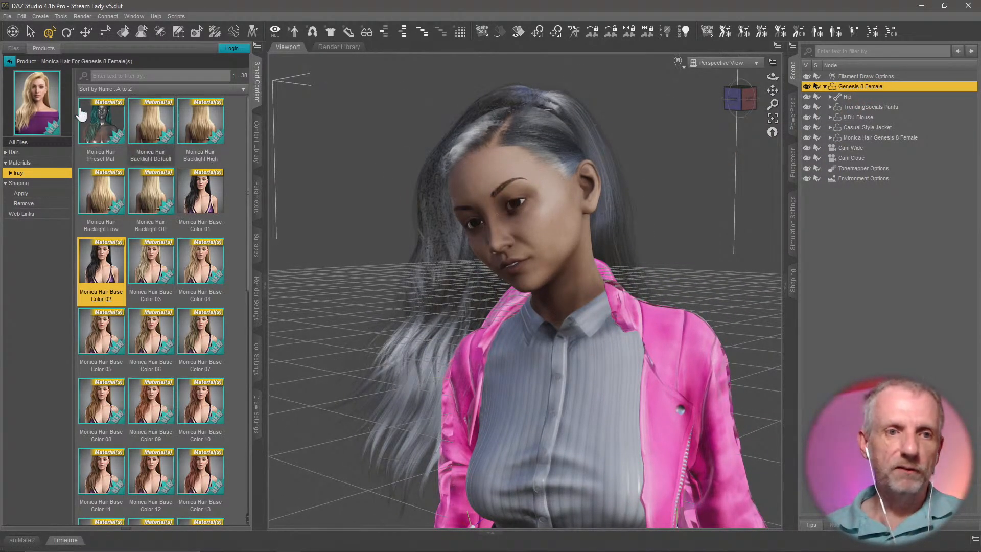
click(6, 62)
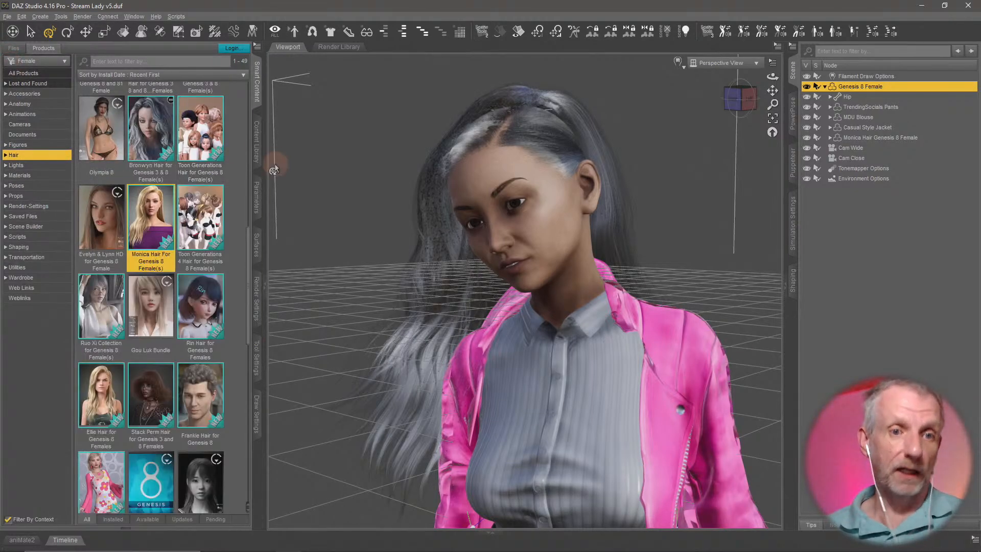
scroll(551, 341, up, 2)
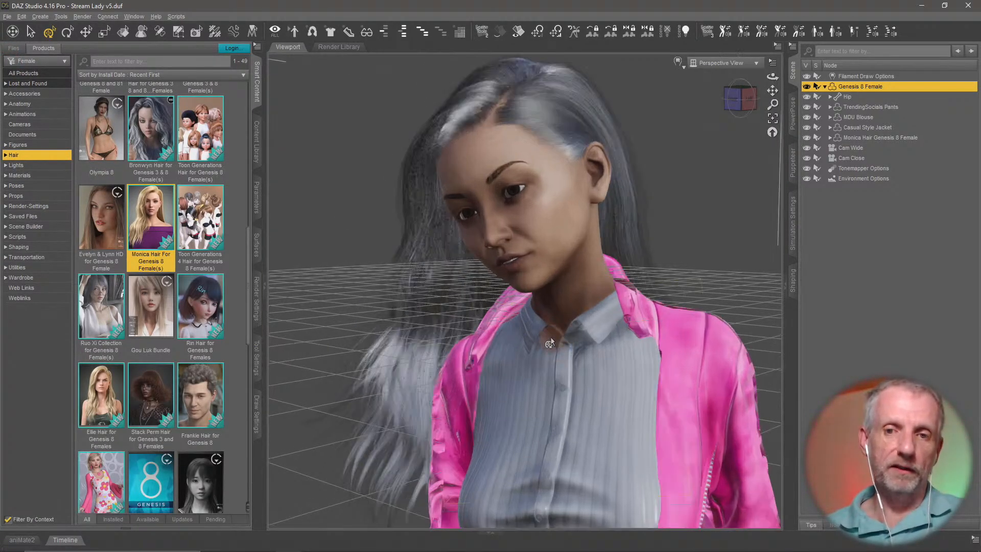
mouse_move(550, 336)
middle_down()
mouse_move(475, 339)
mouse_move(547, 353)
mouse_move(501, 338)
mouse_move(549, 337)
middle_up()
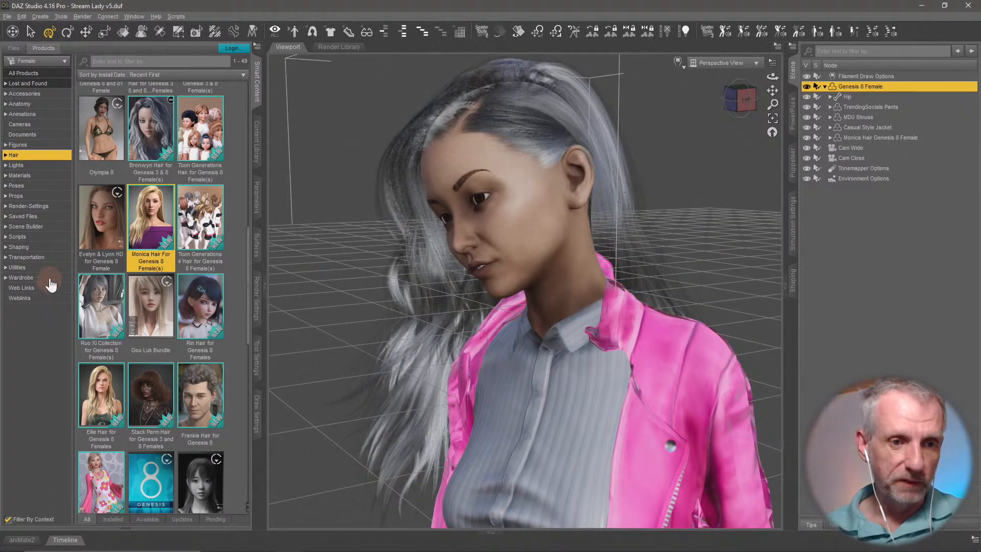
Browse the Materials products for the Genesis 8 Female and select the ColorWerks Extreme hair texture product.
click(43, 178)
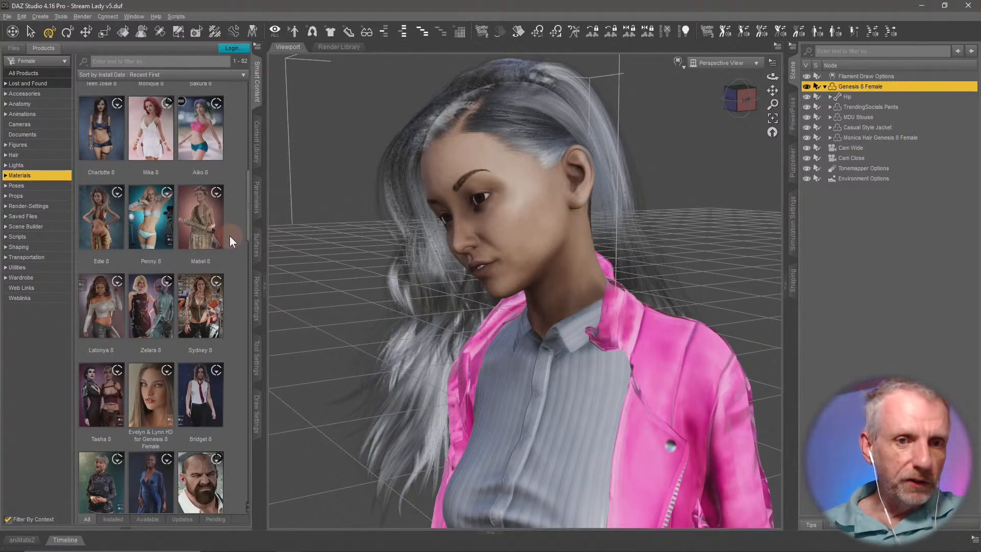
scroll(252, 201, up, 4)
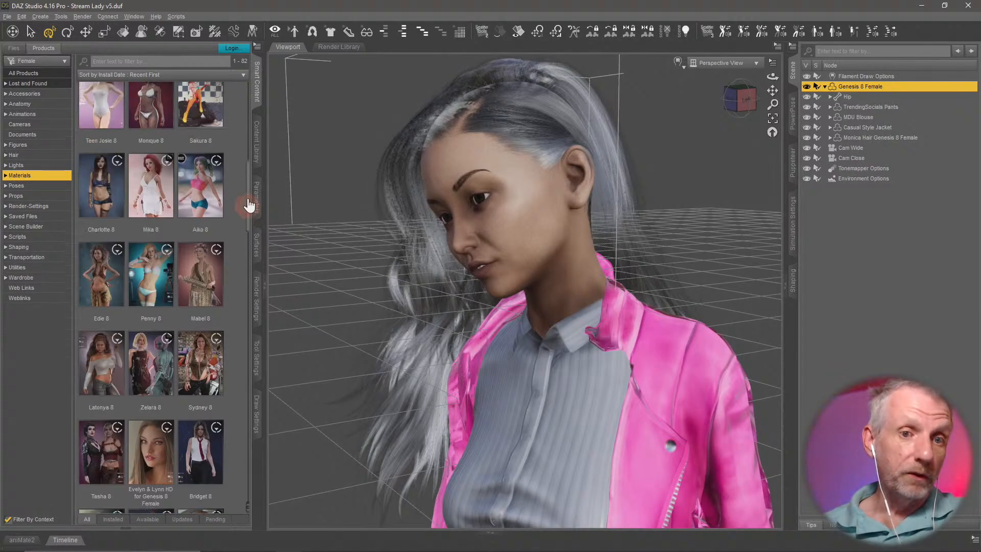
scroll(252, 190, up, 3)
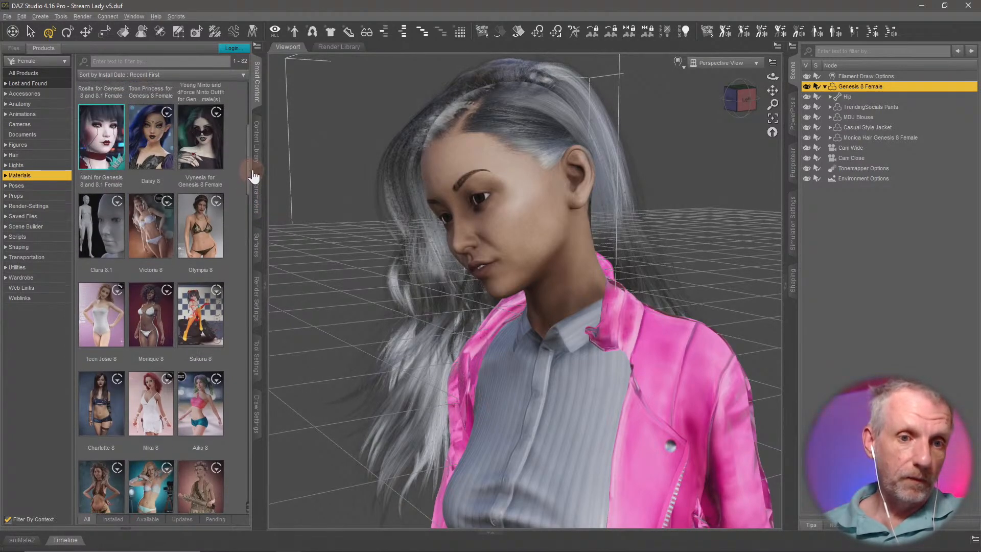
click(158, 227)
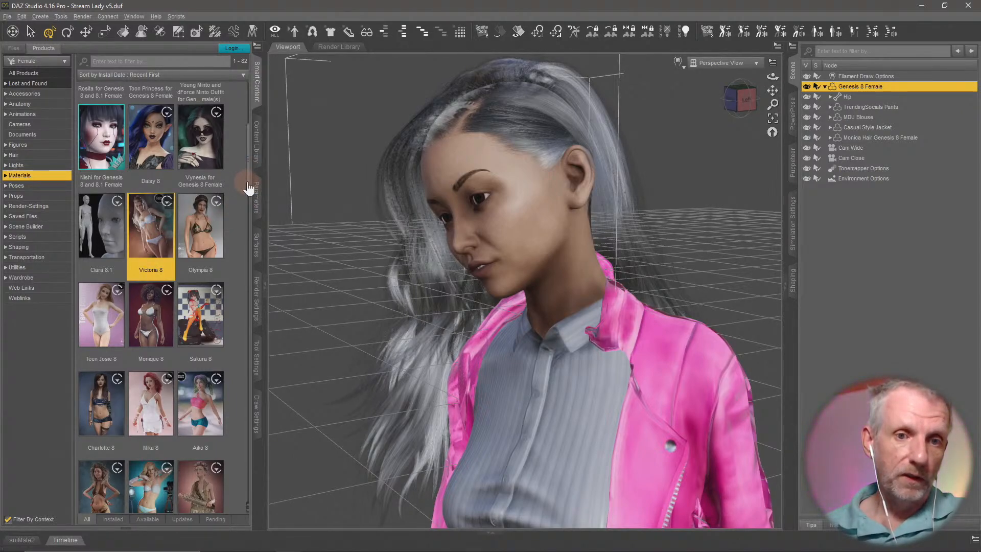
scroll(248, 188, up, 3)
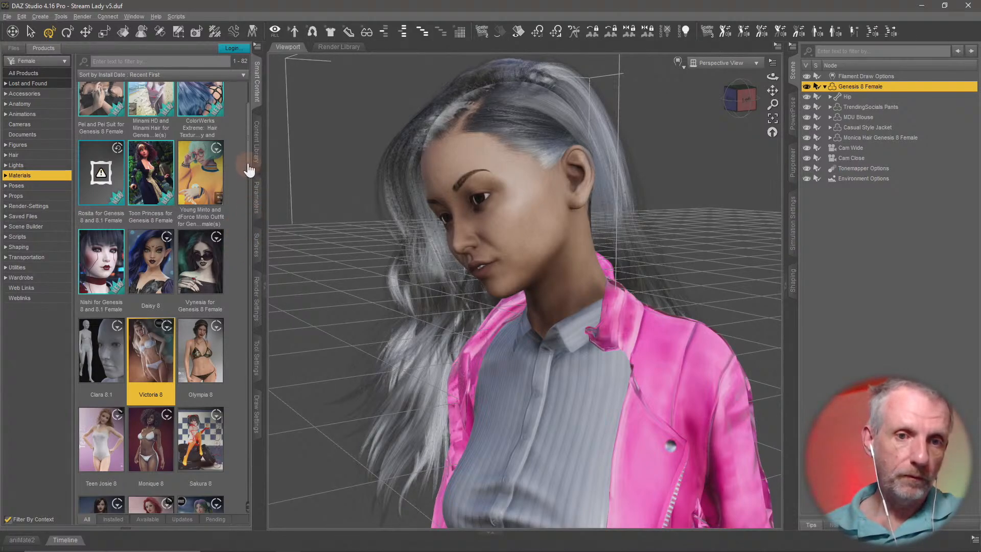
scroll(249, 168, up, 3)
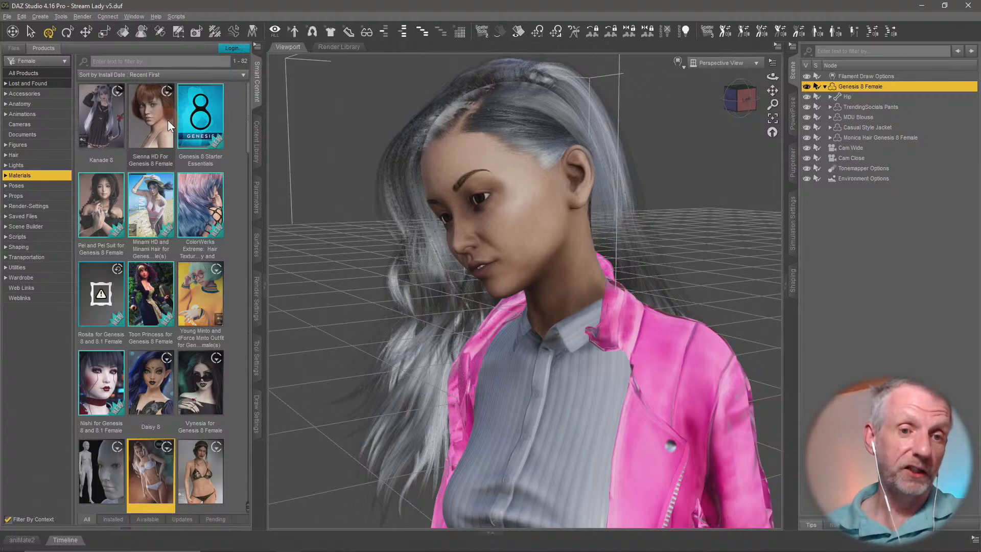
click(184, 211)
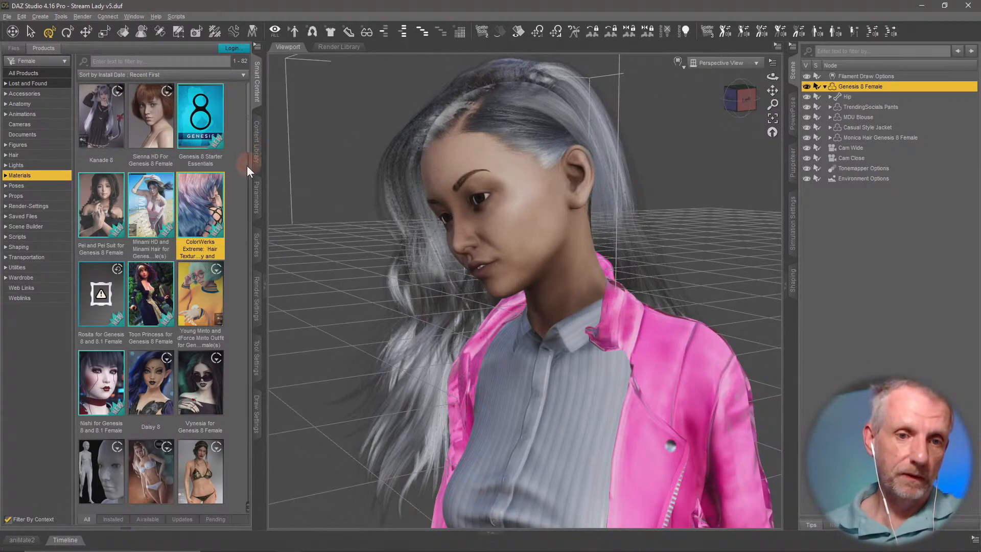
Browse the Materials products for the Genesis 8 Female and look through the Penny 8 material presets.
drag(248, 154, 243, 193)
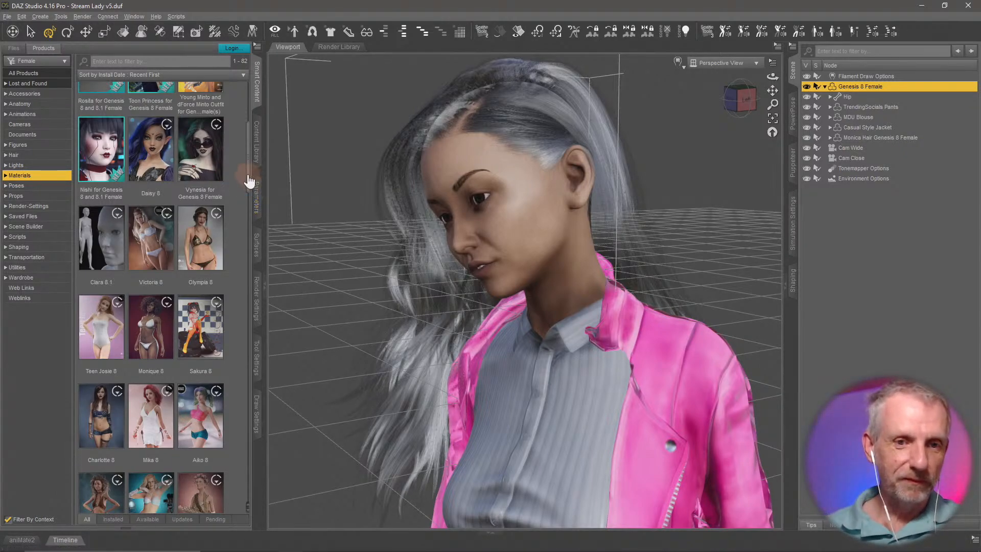
scroll(246, 197, down, 4)
scroll(243, 211, down, 3)
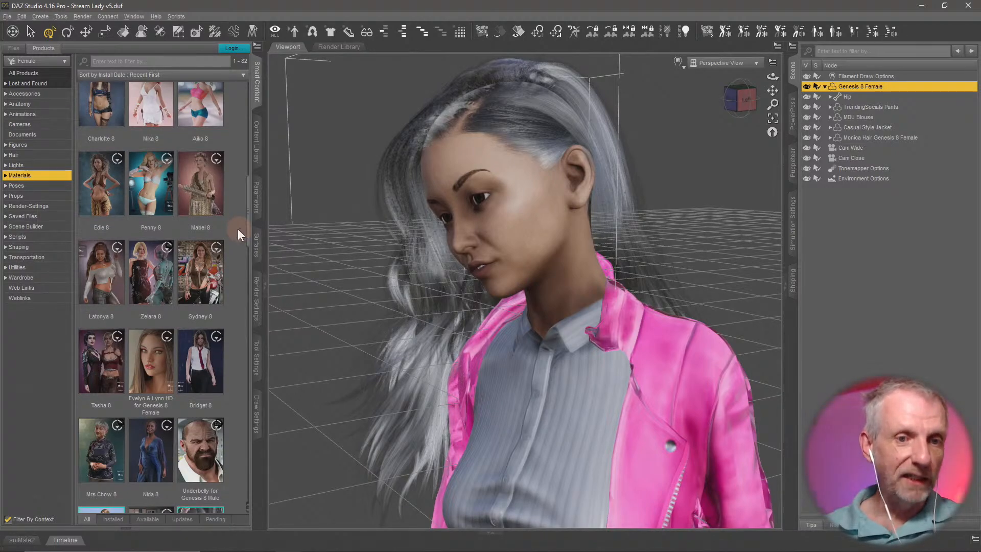
double_click(164, 199)
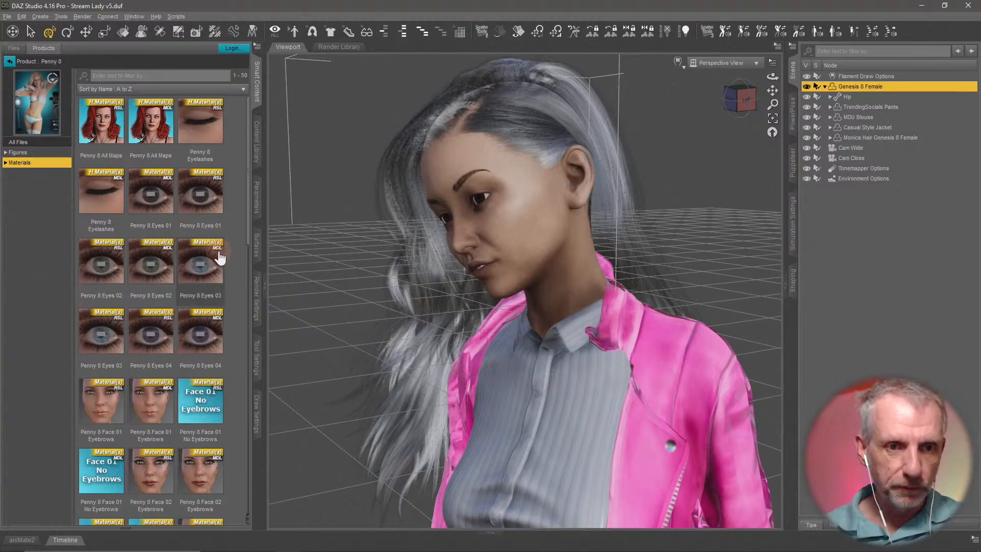
mouse_move(118, 134)
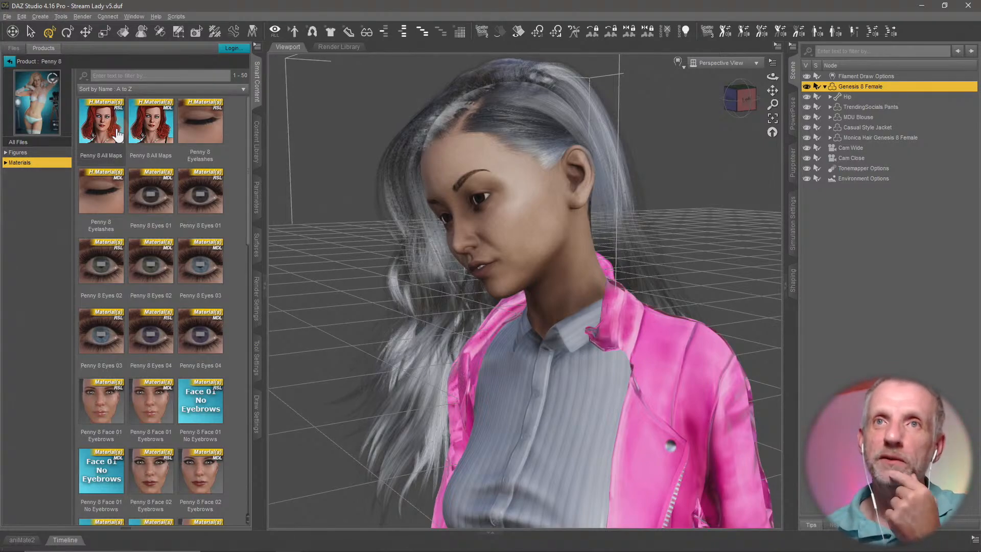
click(10, 61)
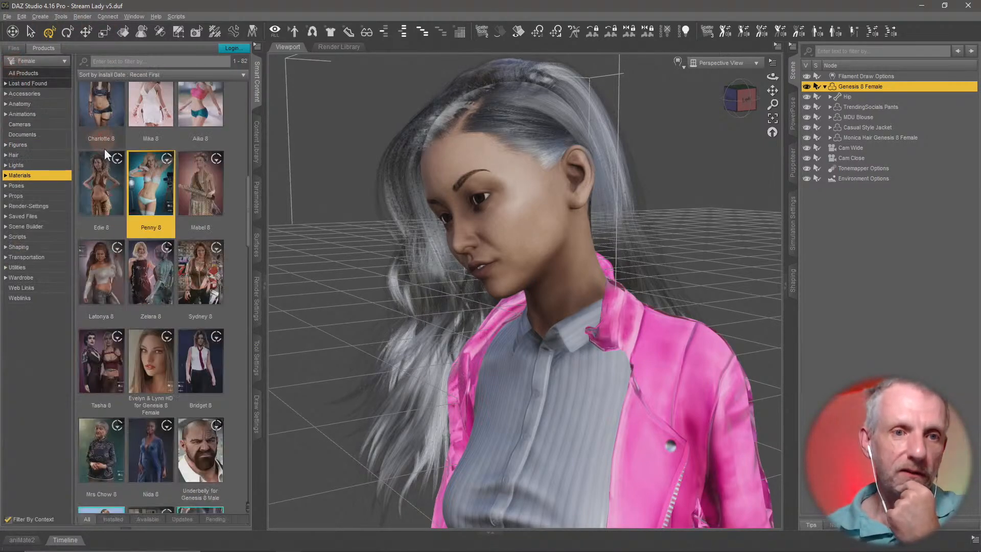
Apply the Iray version of the Daisy 8 All Maps material to the Genesis 8 Female and inspect the face up close.
scroll(153, 225, up, 10)
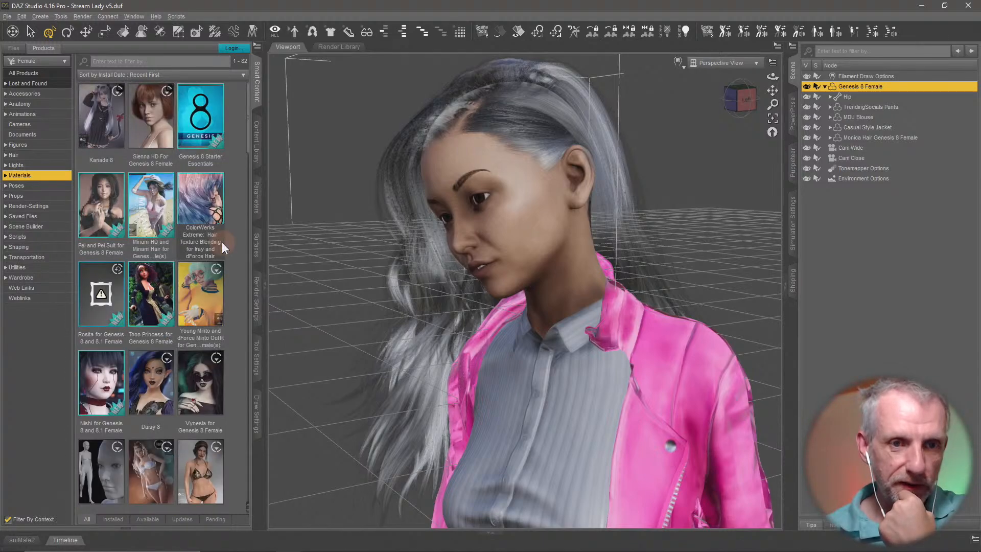
click(141, 398)
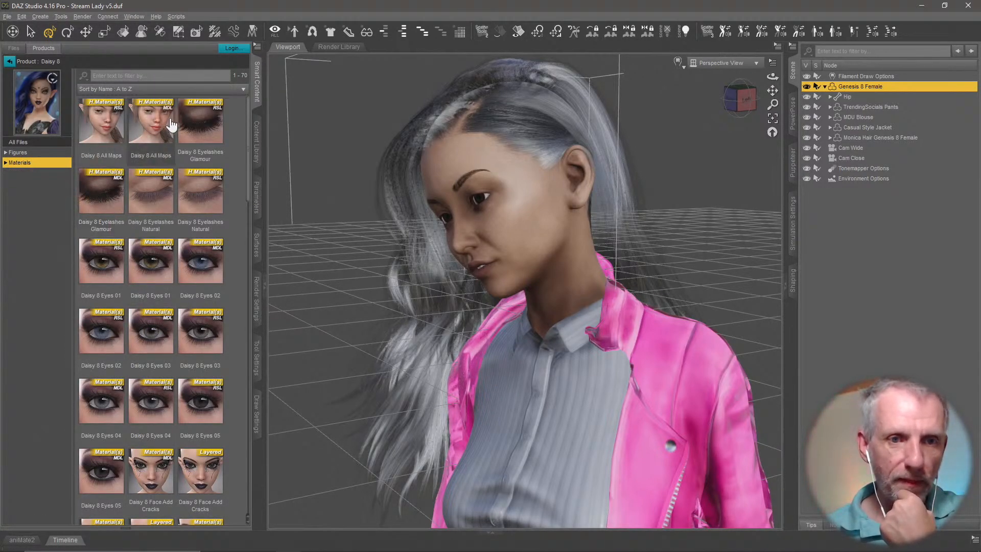
double_click(36, 162)
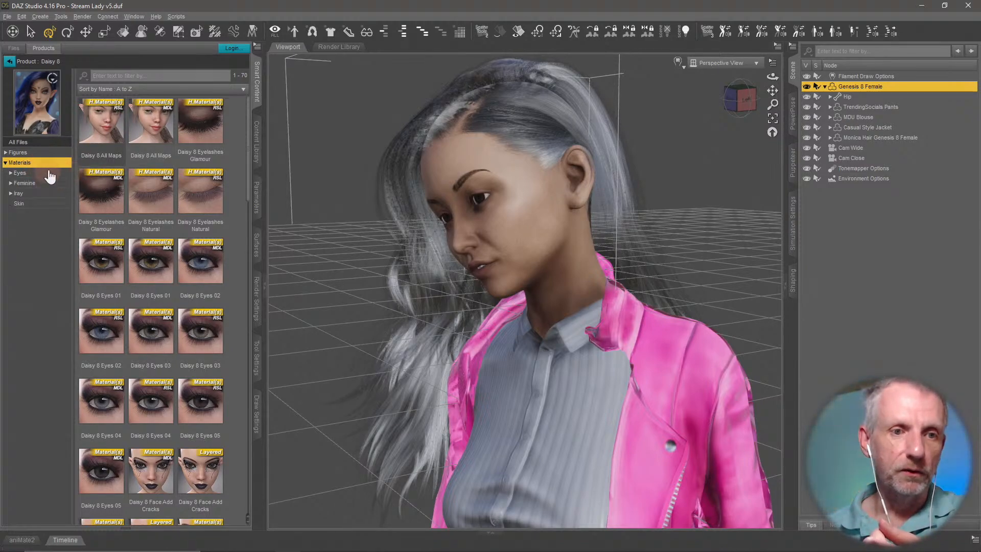
click(50, 194)
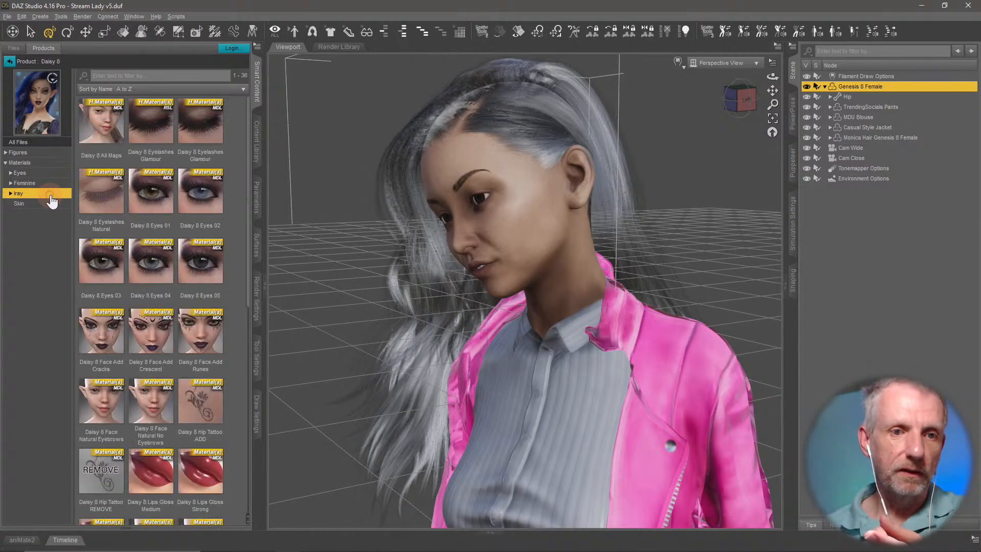
click(115, 143)
double_click(115, 141)
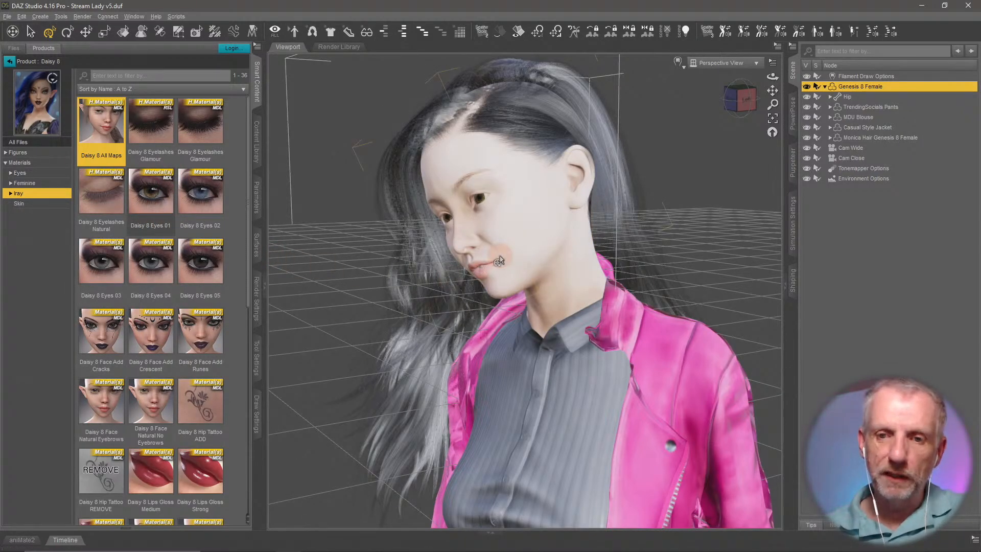
scroll(500, 259, up, 4)
middle_drag(499, 257, 492, 258)
scroll(502, 260, up, 2)
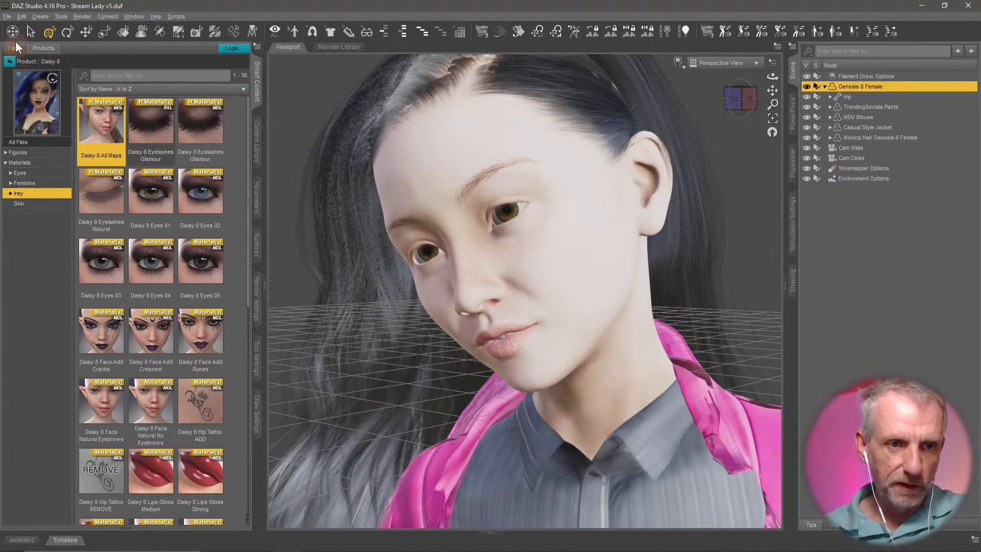
Add the Genesis 8 Female Eyelashes from the Genesis 8 Starter Essentials anatomy attachments to the figure.
click(9, 61)
click(216, 123)
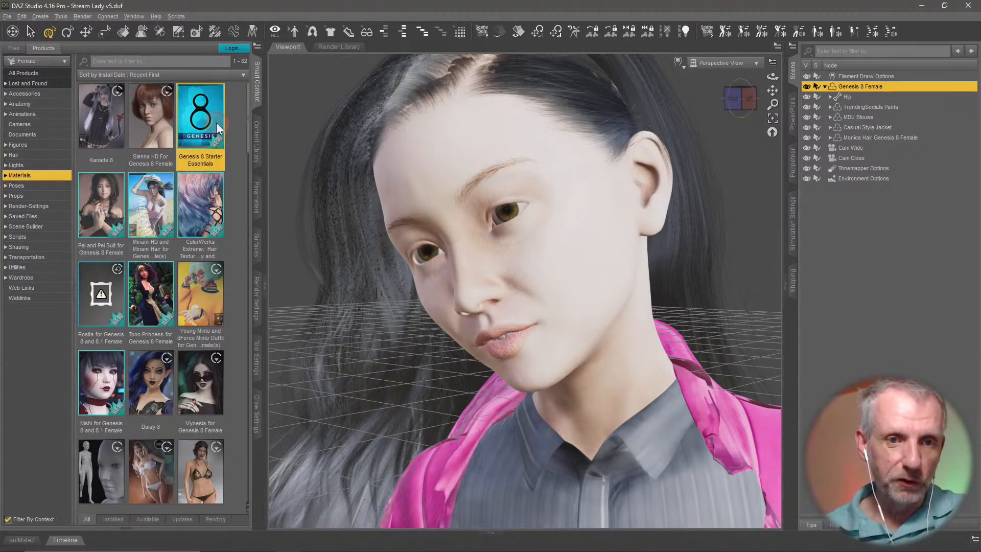
double_click(216, 123)
click(51, 152)
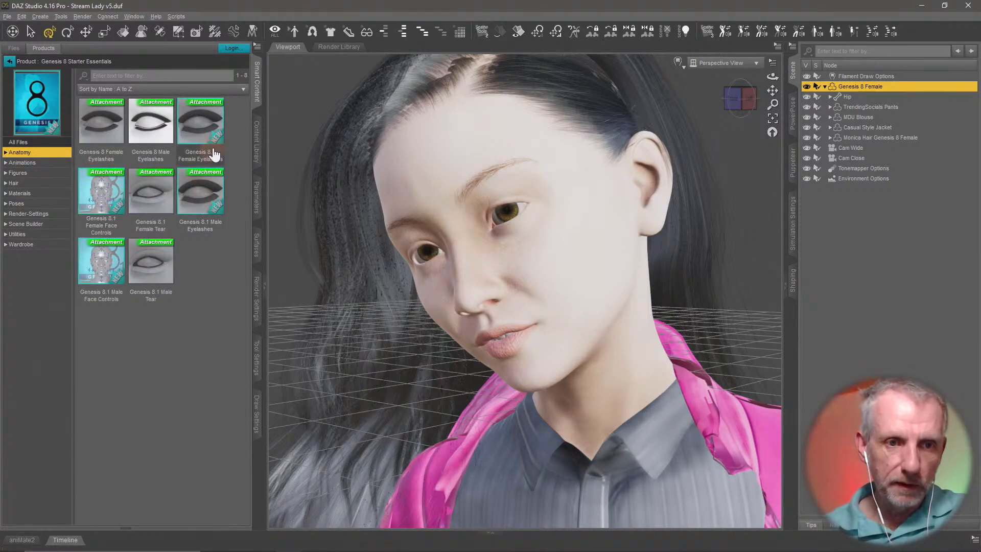
middle_drag(443, 203, 379, 202)
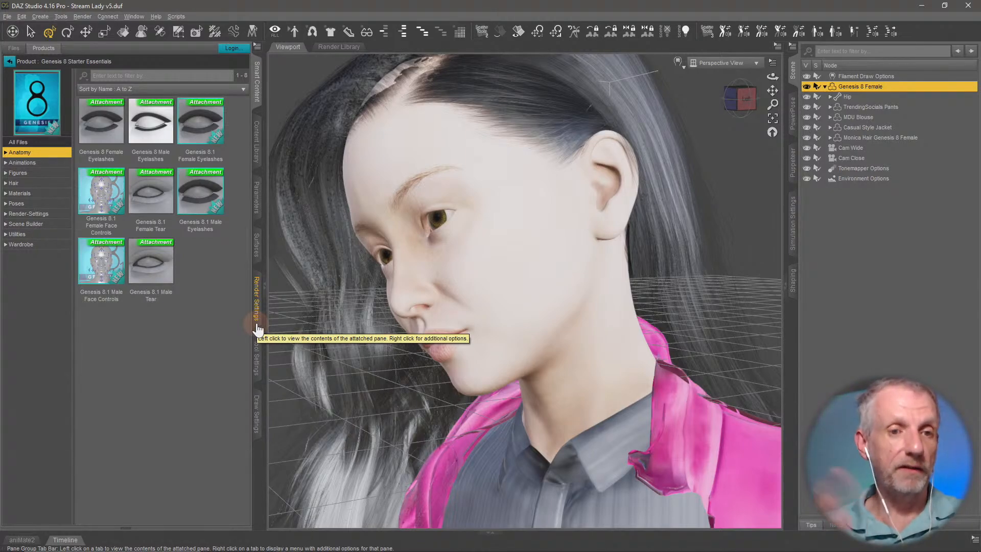
double_click(118, 133)
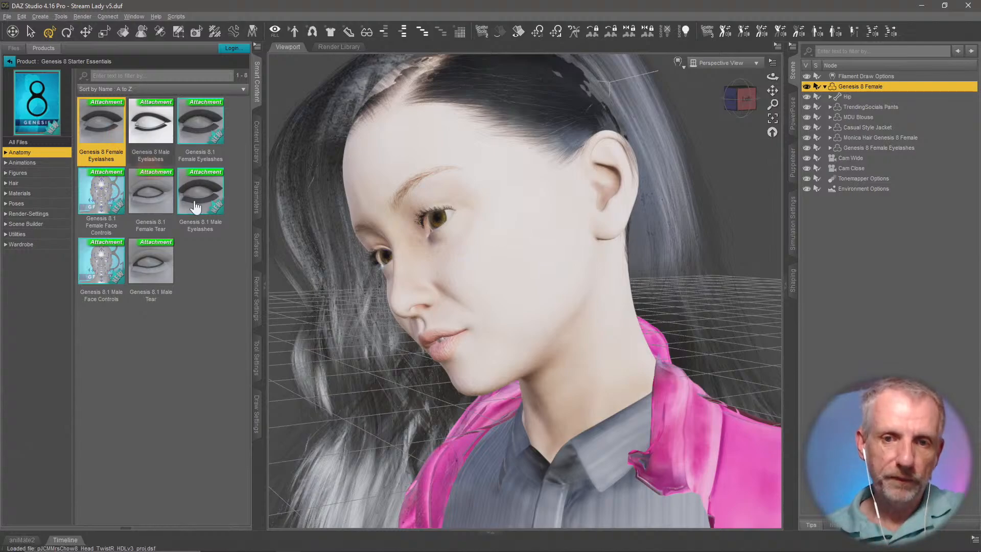
middle_drag(415, 269, 445, 271)
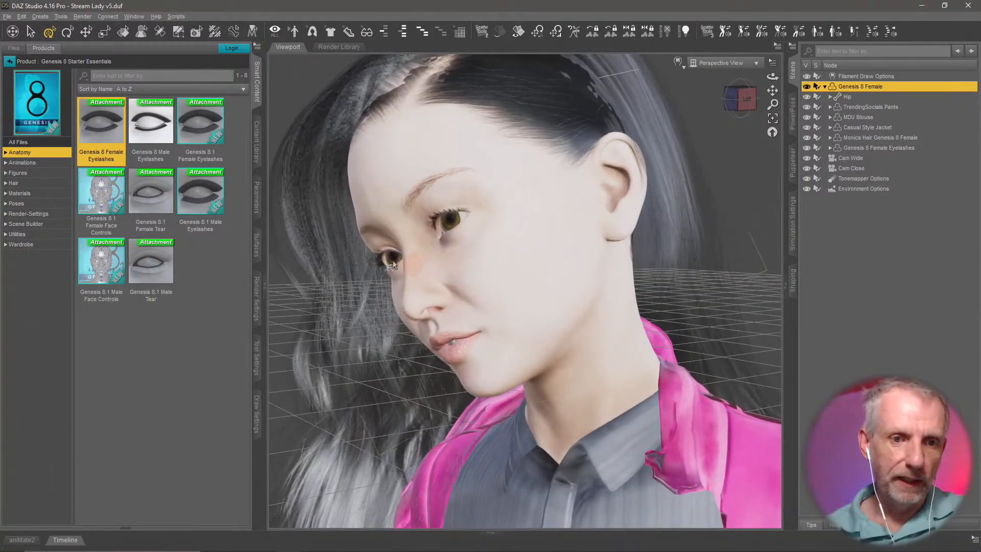
Attach the Genesis 8.1 Female Tear to the figure and check the eyes from several angles.
double_click(153, 196)
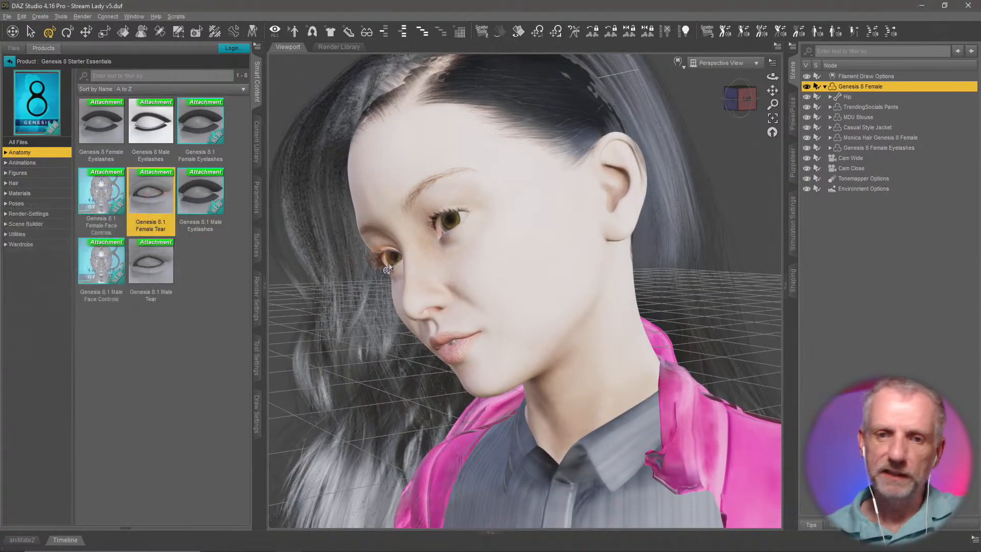
click(497, 314)
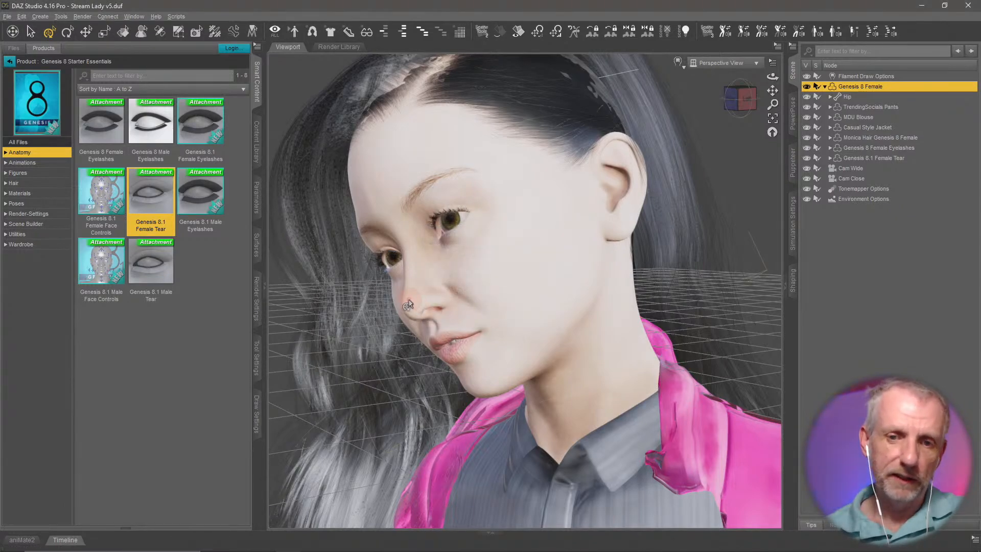
middle_drag(380, 273, 393, 277)
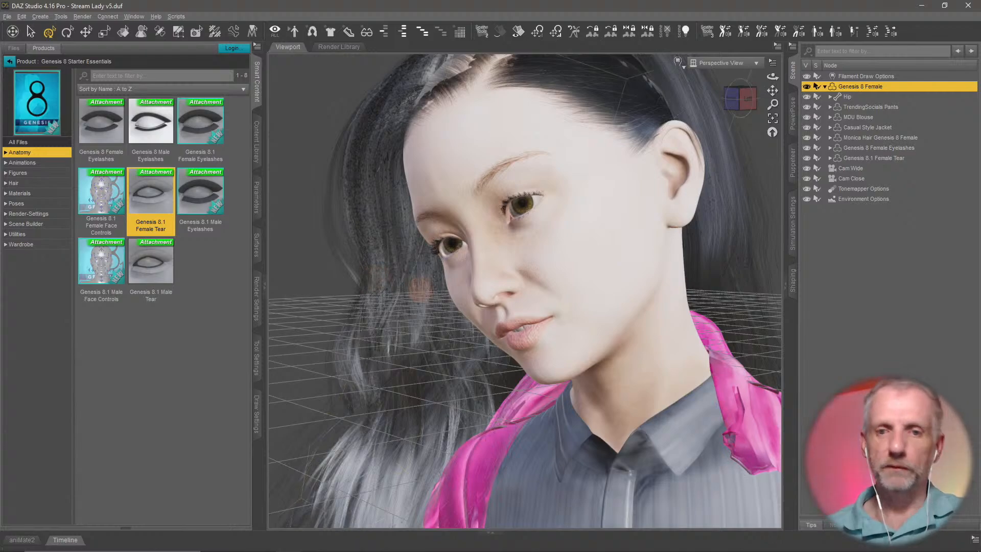
middle_drag(560, 252, 605, 243)
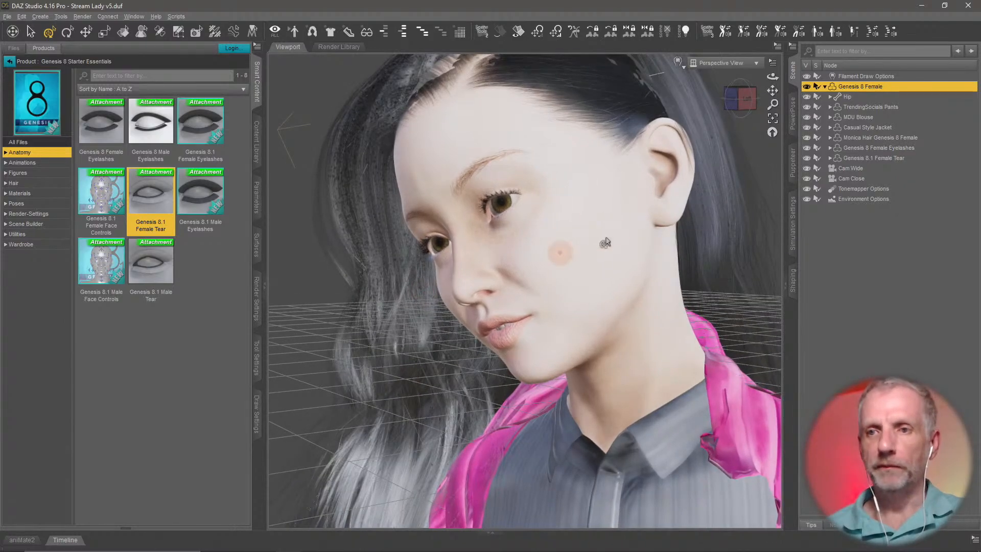
Return to the Daisy 8 Iray materials and apply the Daisy 8 Eyes 01 preset to the figure.
click(9, 61)
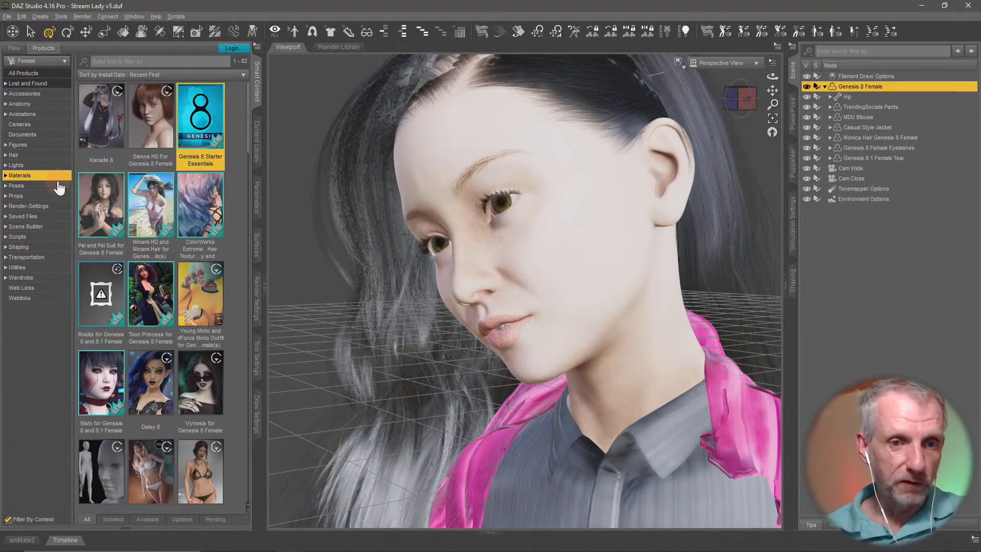
click(144, 409)
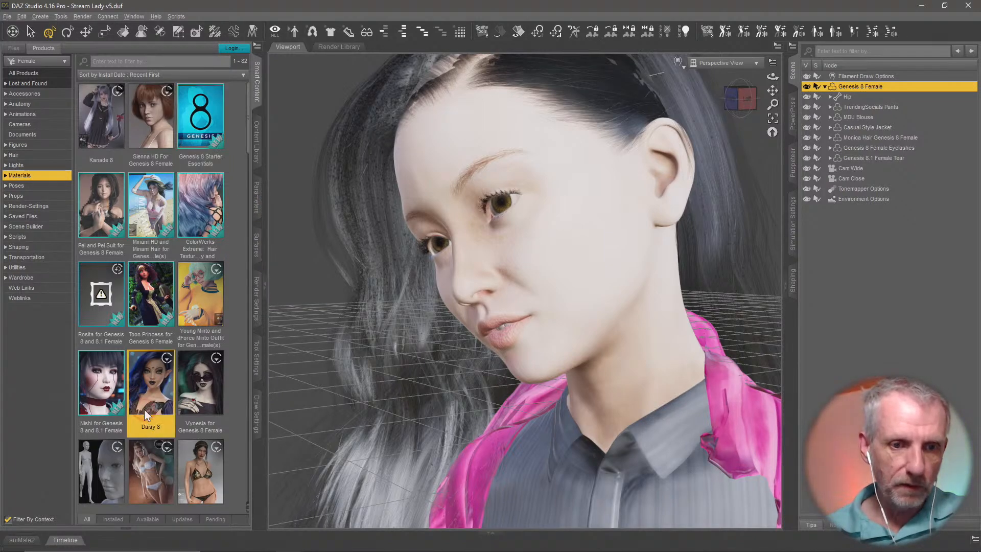
double_click(54, 162)
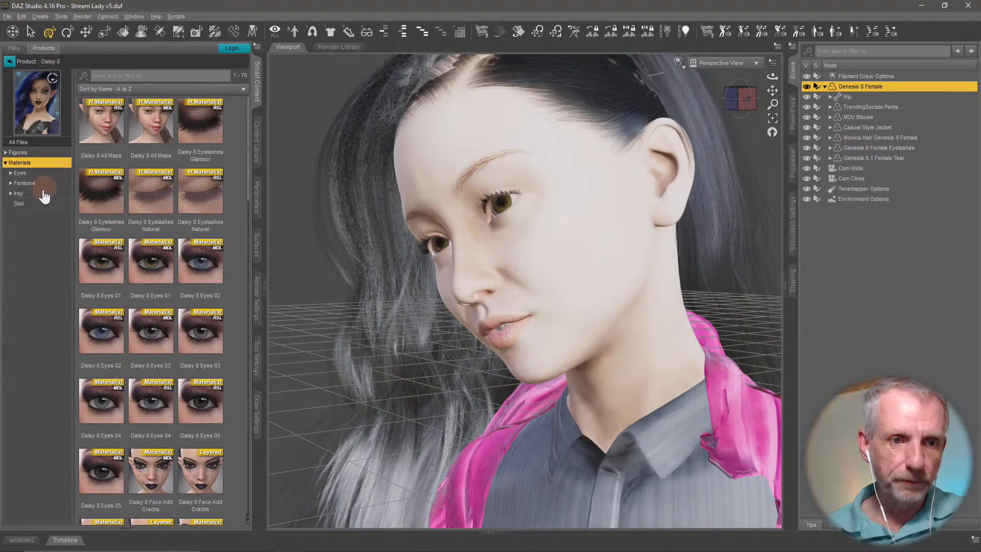
click(39, 194)
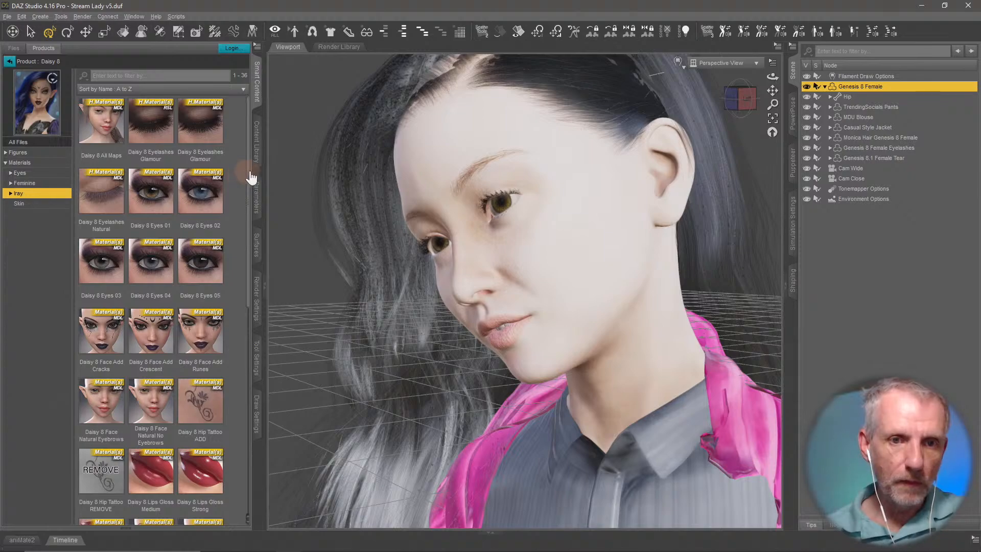
scroll(249, 182, down, 1)
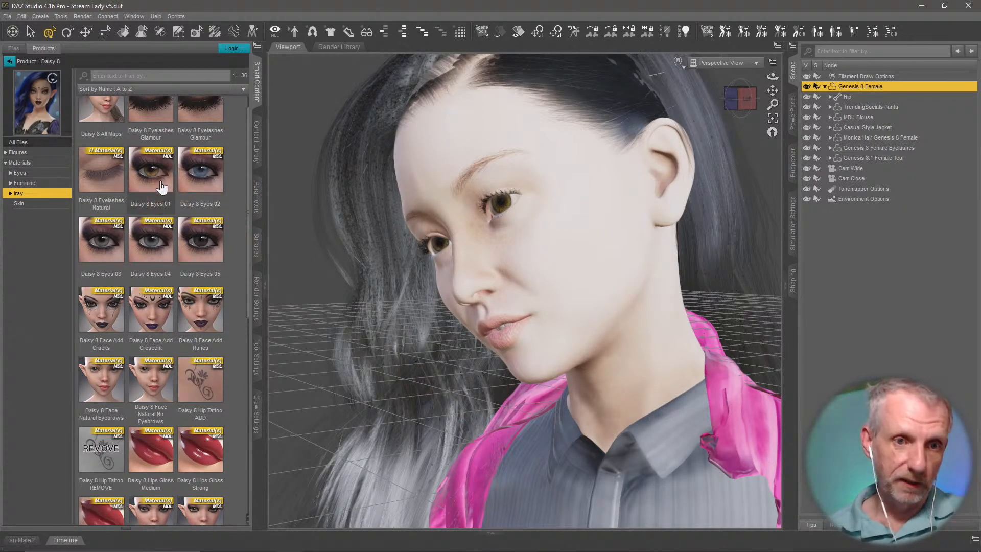
double_click(152, 171)
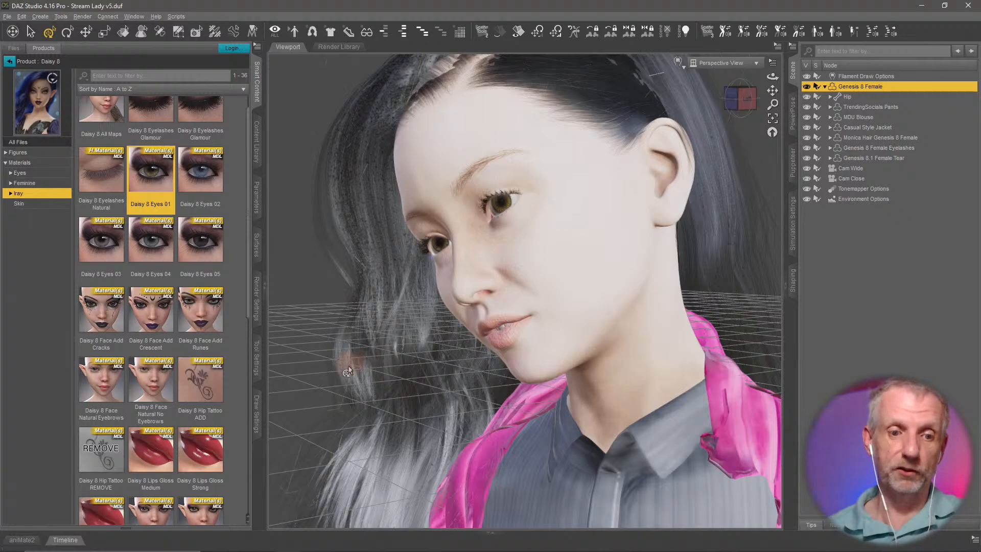
mouse_move(341, 355)
middle_down()
mouse_move(378, 352)
mouse_move(344, 363)
middle_up()
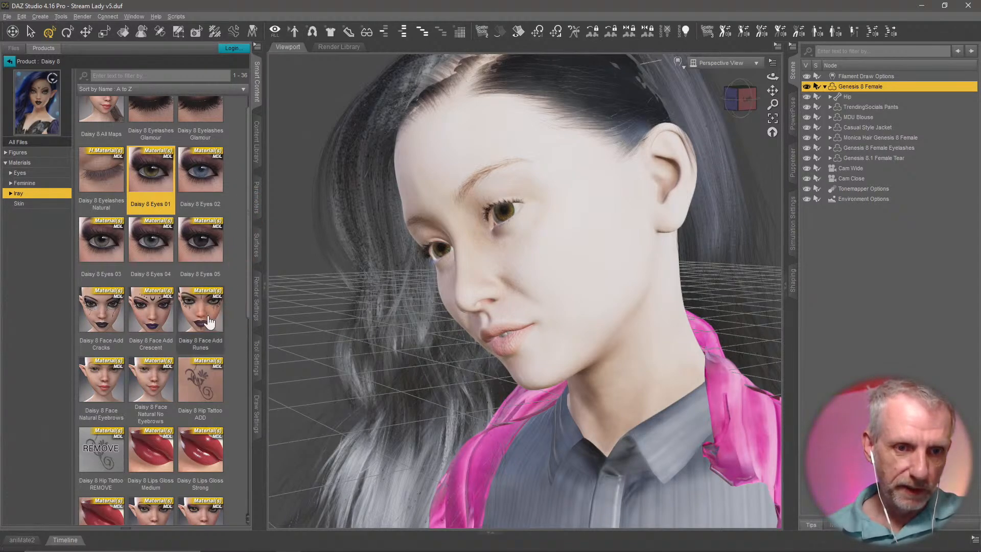
Apply the Daisy 8 Face Add Runes material to the figure's face and view it from the front.
click(204, 391)
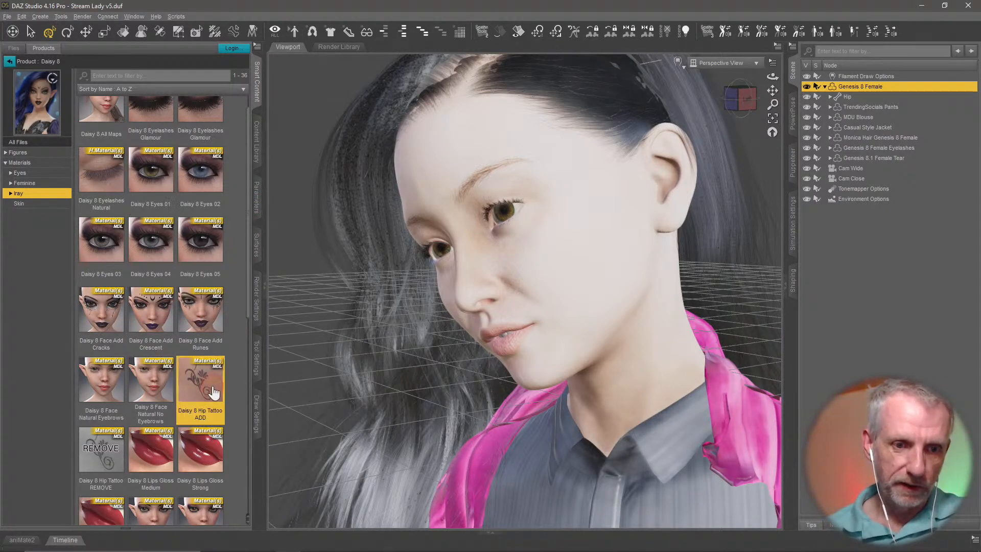
double_click(201, 316)
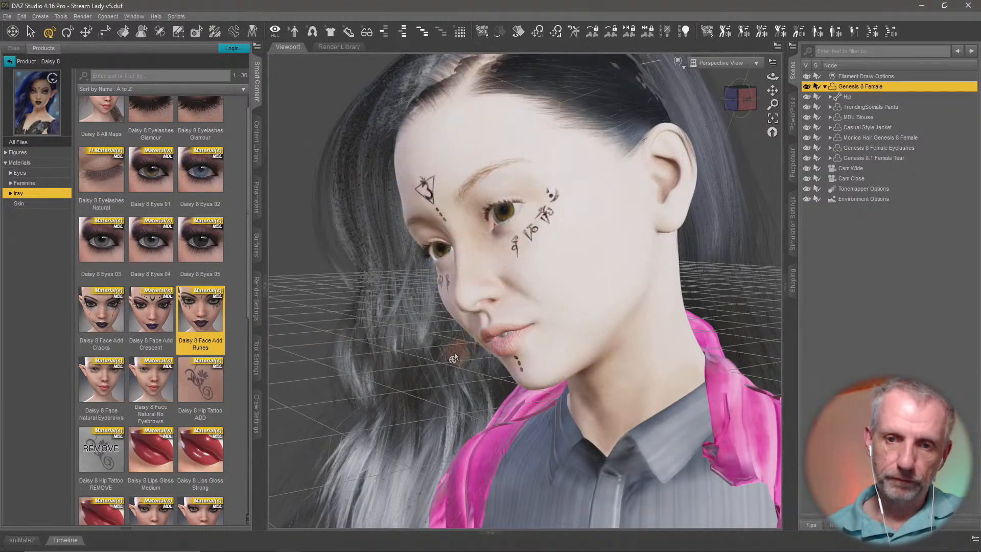
middle_drag(453, 353, 455, 354)
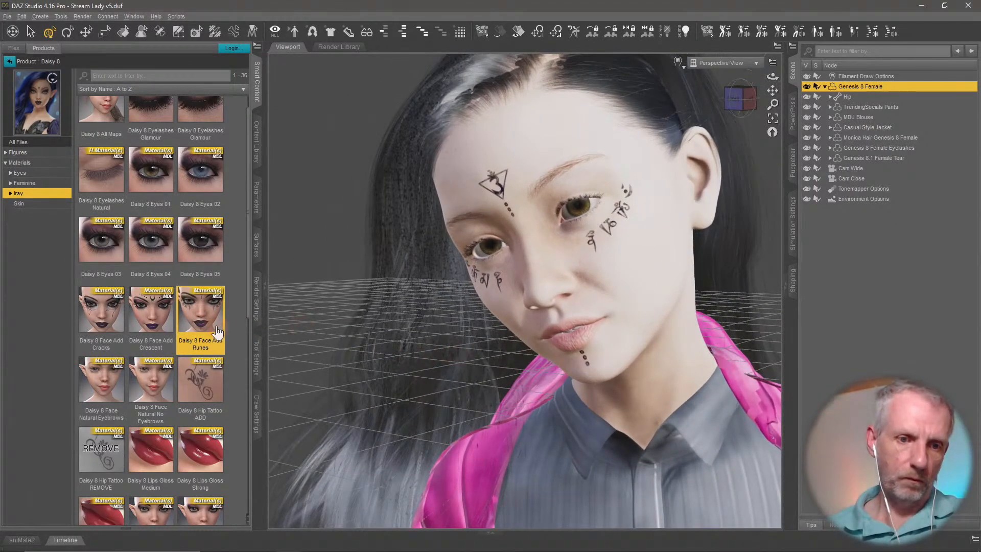
Undo the runes face material and try the Daisy 8 Face Add Crescent preset on the Genesis 8 figure.
key(ctrl+z)
double_click(167, 324)
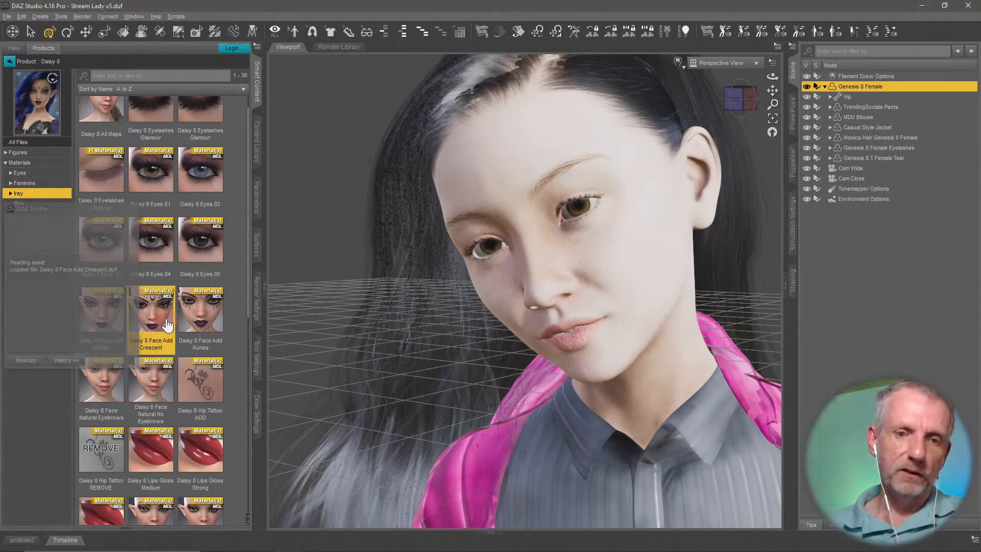
middle_drag(455, 353, 456, 354)
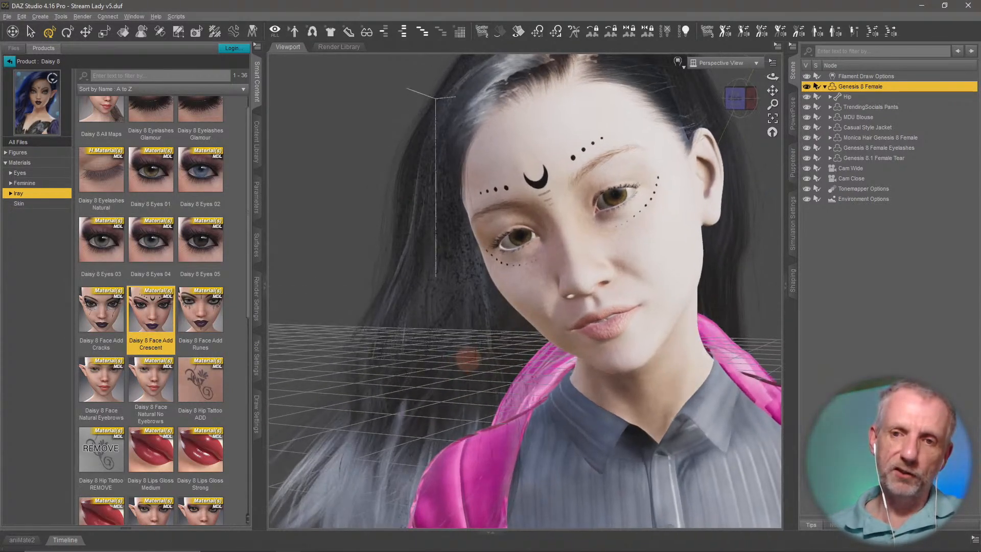
key(ctrl+z)
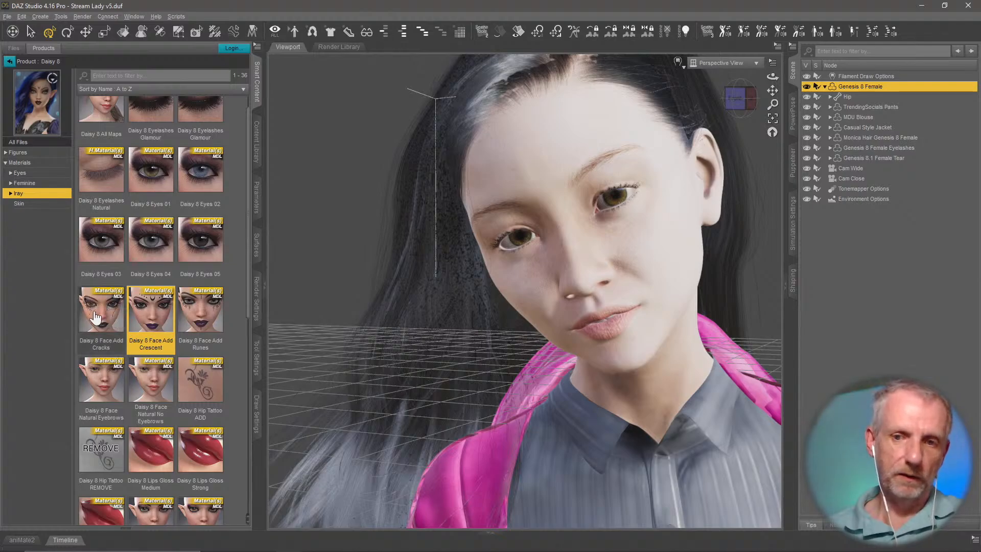
Apply Daisy 8 Face Natural No Eyebrows to remove the painted brows, with Daisy 8 Face Add Cracks layered over it.
double_click(117, 321)
middle_drag(333, 363, 371, 360)
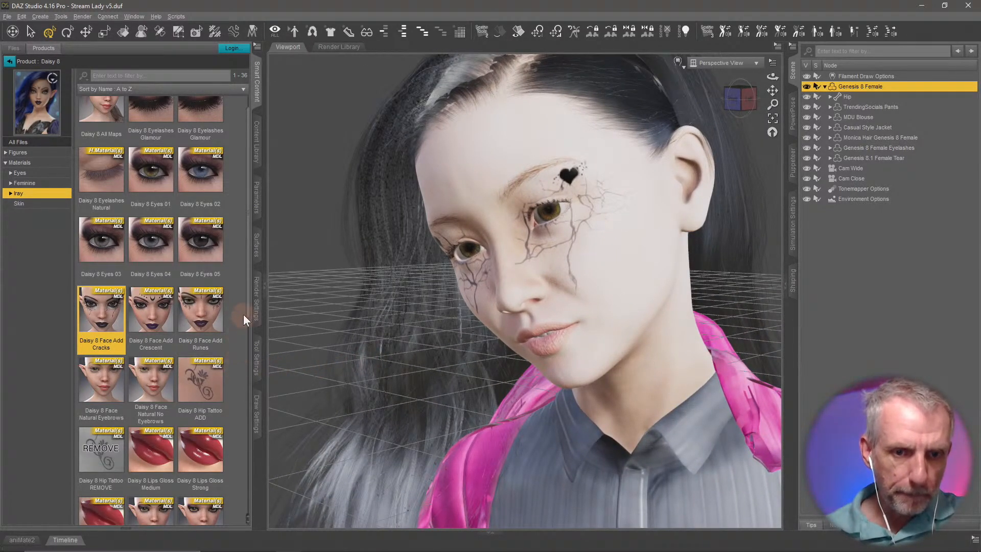
drag(249, 315, 250, 341)
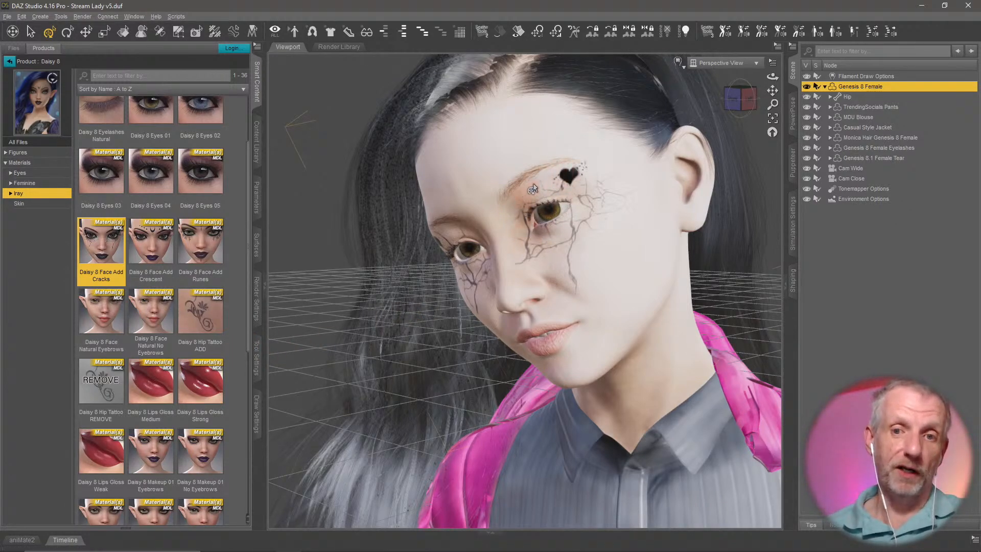
double_click(160, 319)
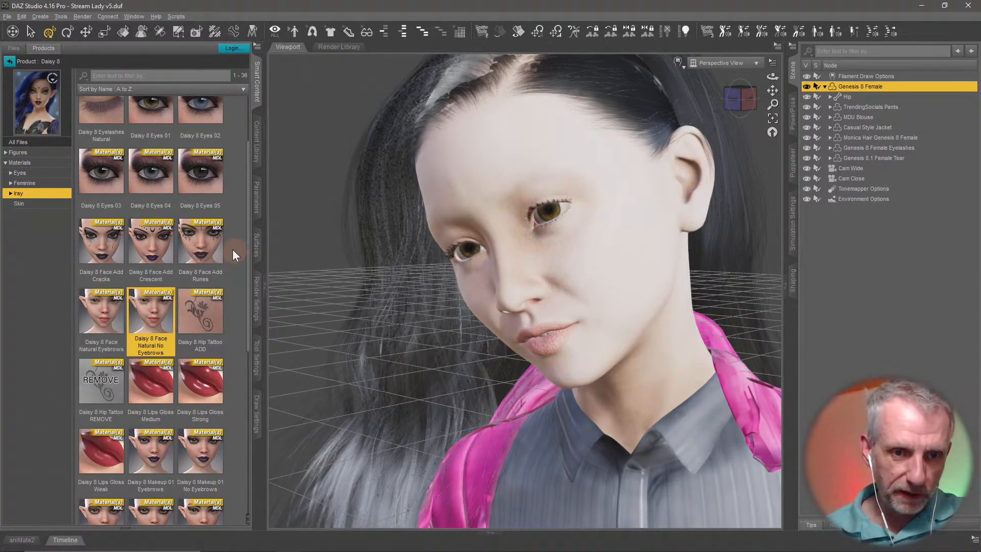
double_click(101, 243)
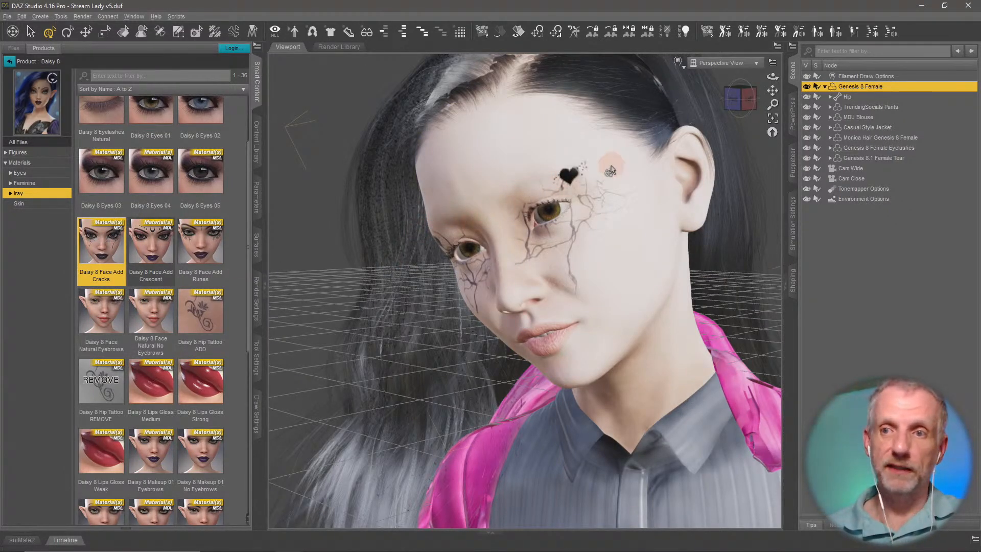
Add the Sienna HD Fiberbrows from the Sienna HD For Genesis 8 Female product to the figure.
click(9, 61)
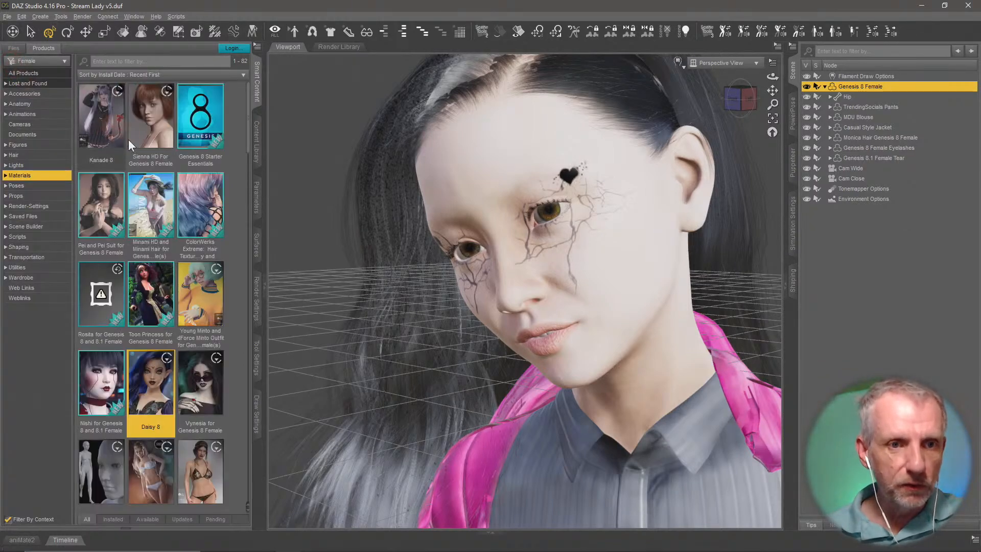
double_click(164, 130)
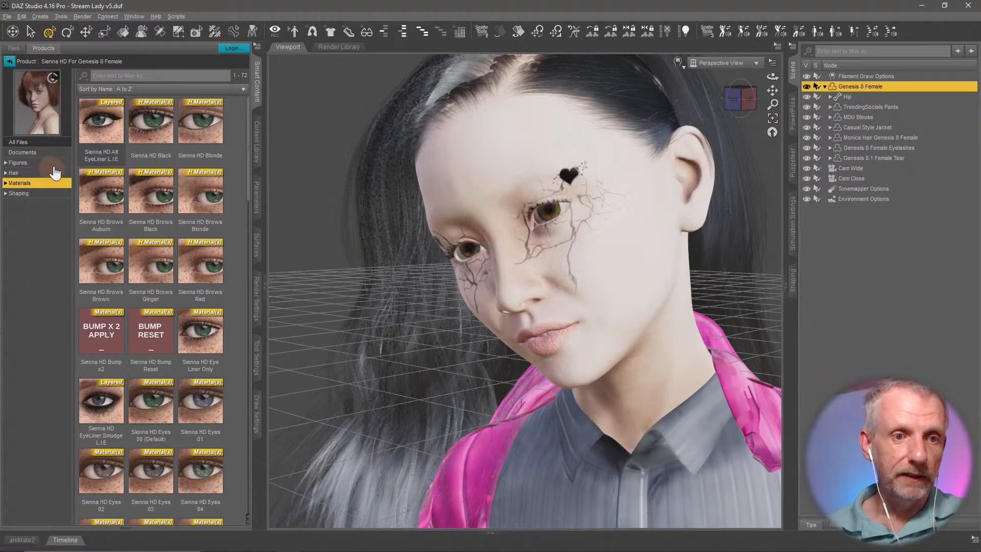
click(55, 172)
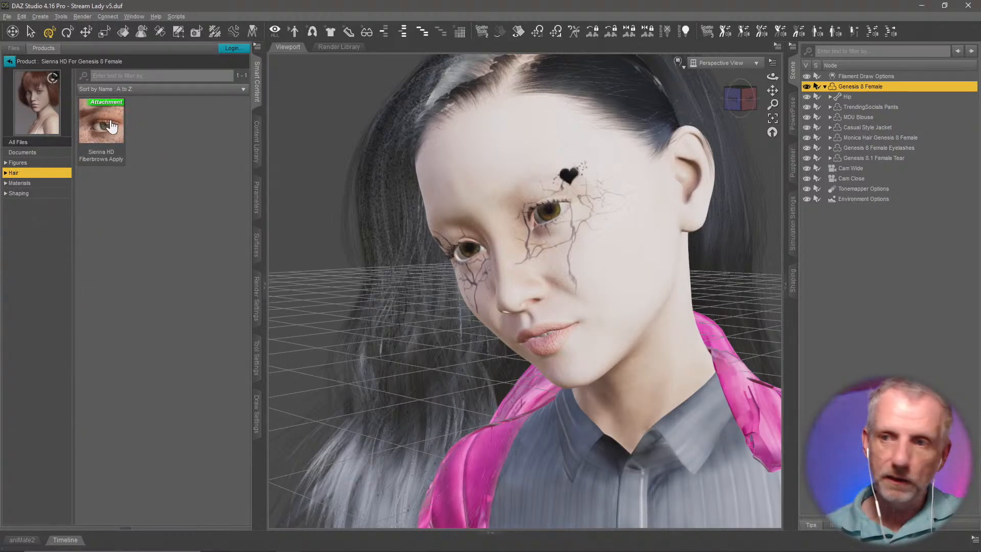
double_click(112, 126)
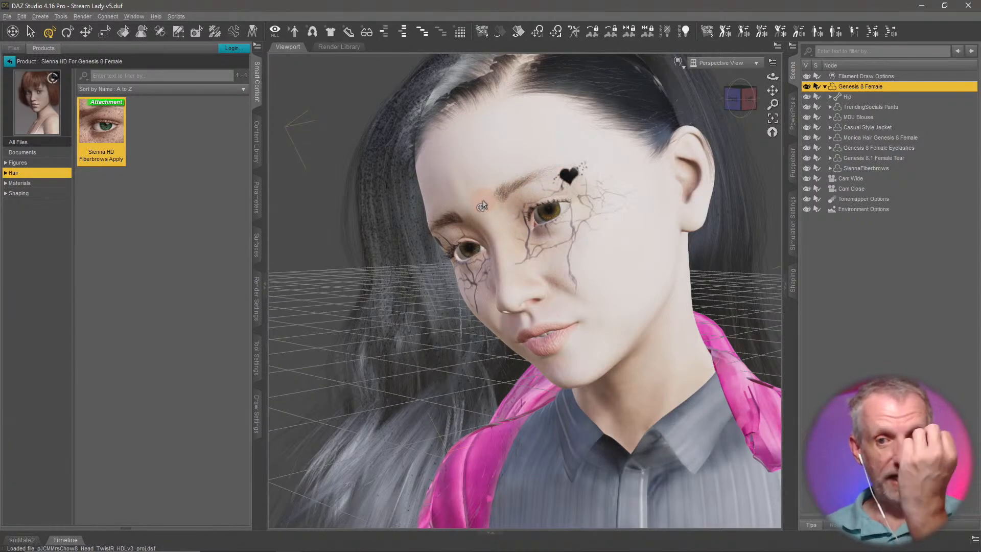
middle_drag(515, 202, 515, 208)
scroll(515, 203, up, 3)
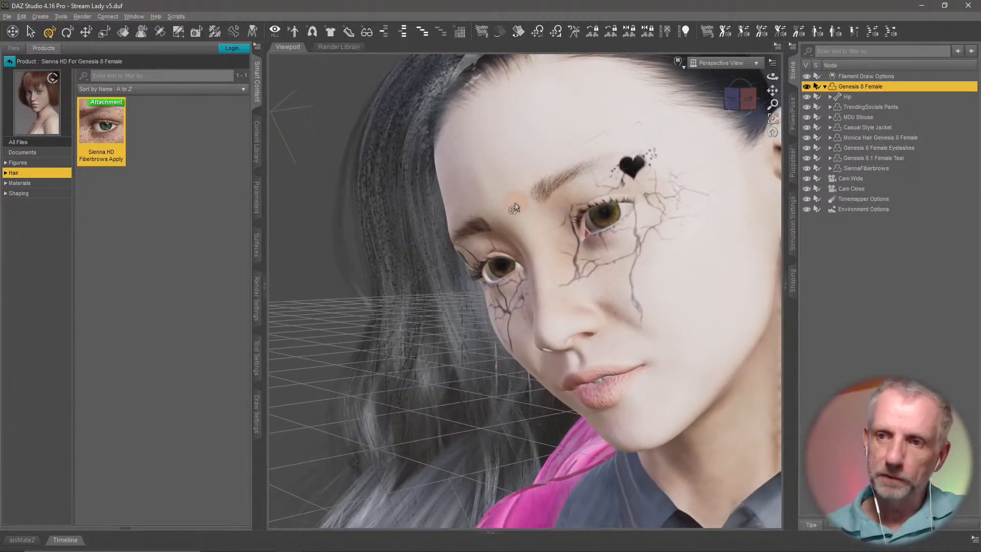
Apply the Sienna HD Brows Black material to the SiennaFiberbrows.
click(882, 168)
click(46, 184)
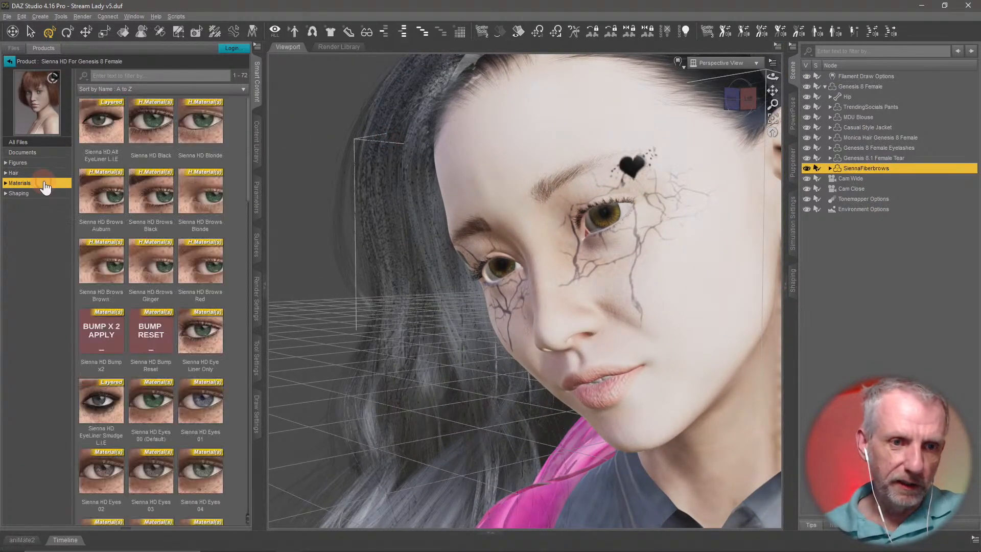
click(45, 194)
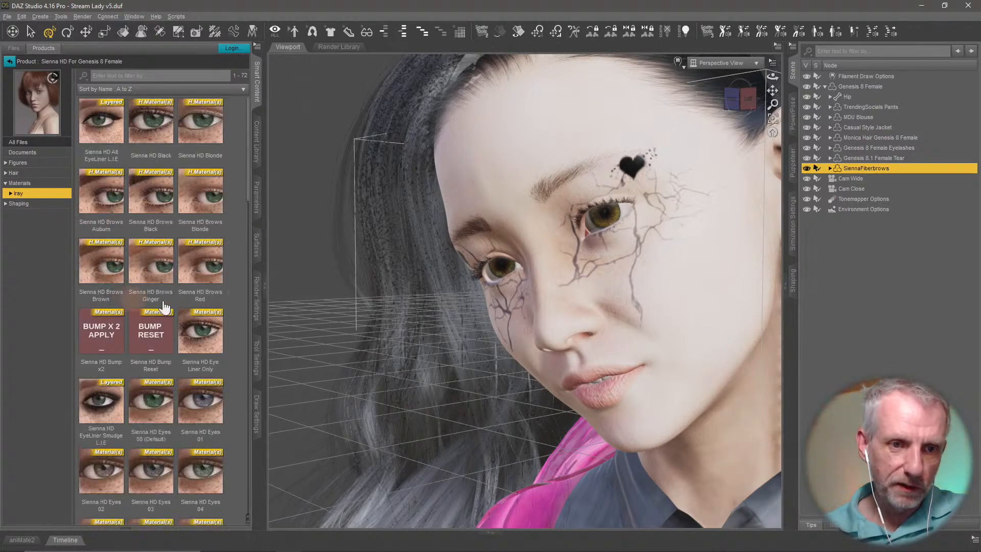
double_click(159, 202)
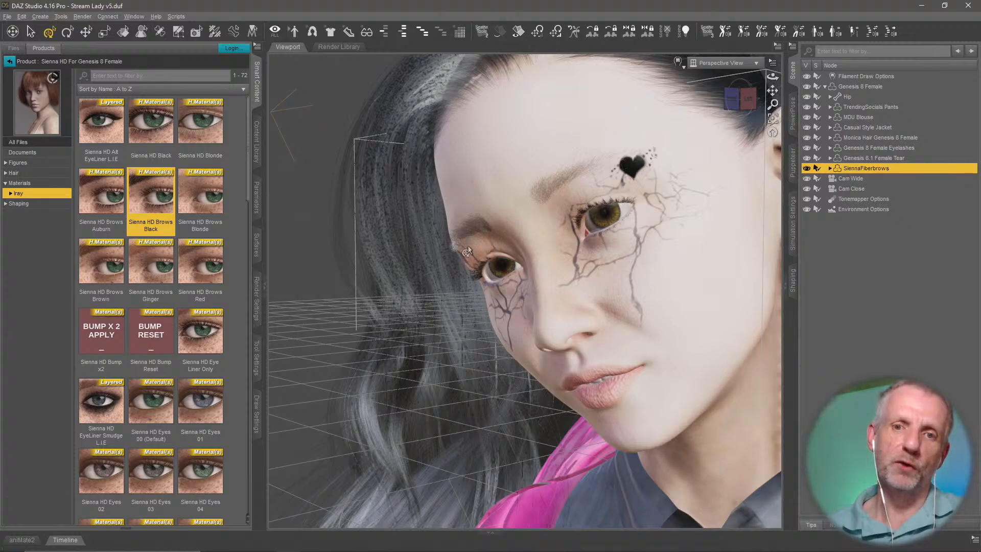
mouse_move(450, 253)
middle_down()
mouse_move(490, 253)
mouse_move(452, 254)
middle_up()
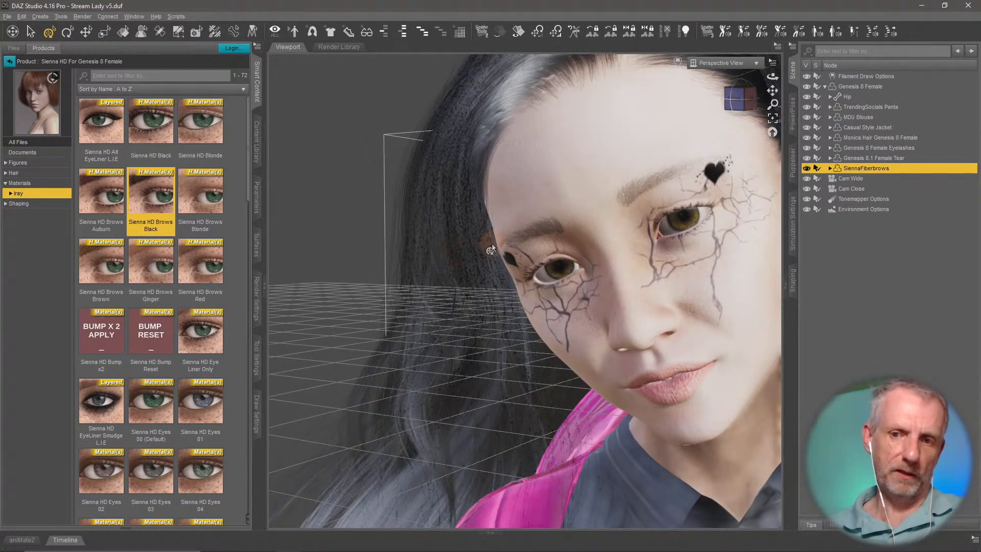
scroll(518, 249, down, 8)
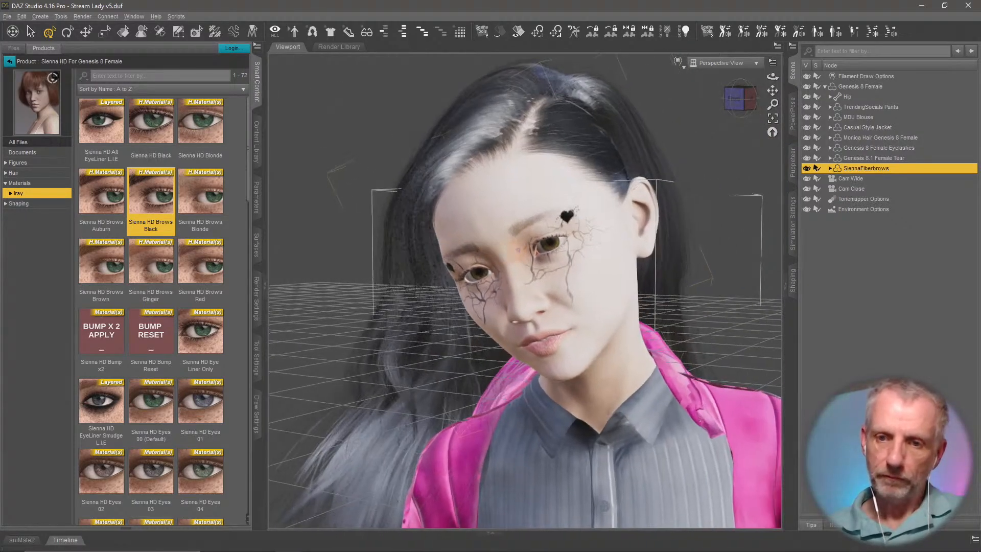
middle_drag(518, 249, 495, 237)
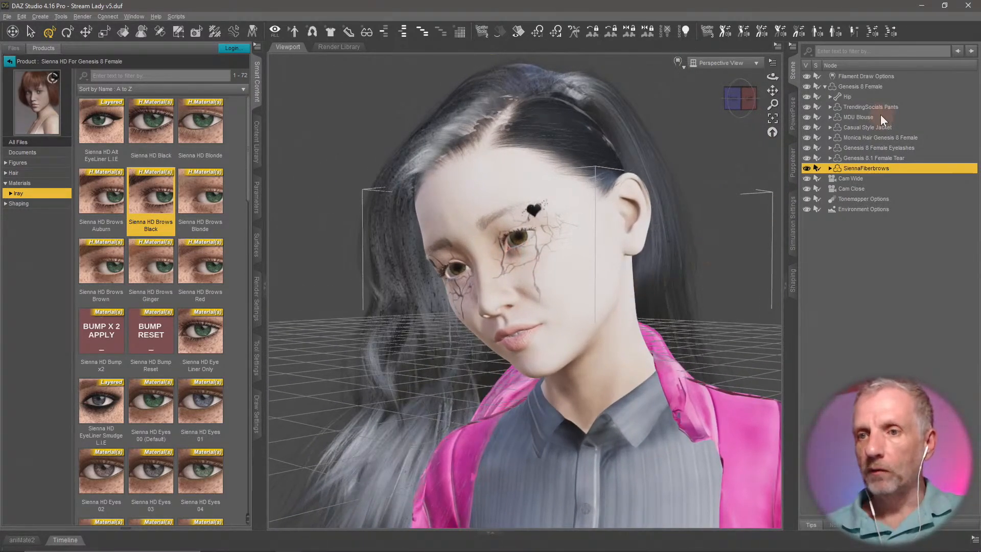
Lower the Environment Intensity Scale of the Filament Draw Options to 4639.27.
click(877, 79)
click(9, 61)
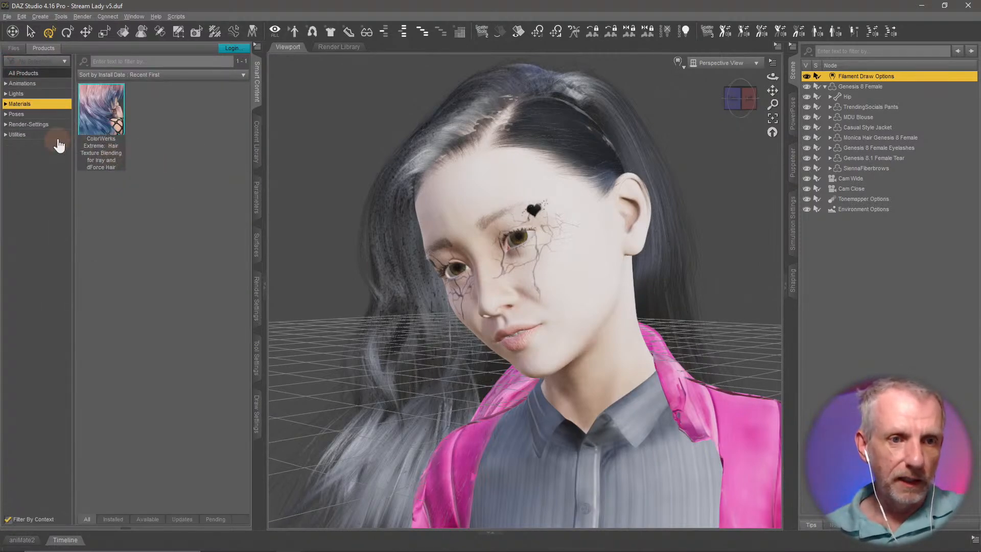
click(256, 198)
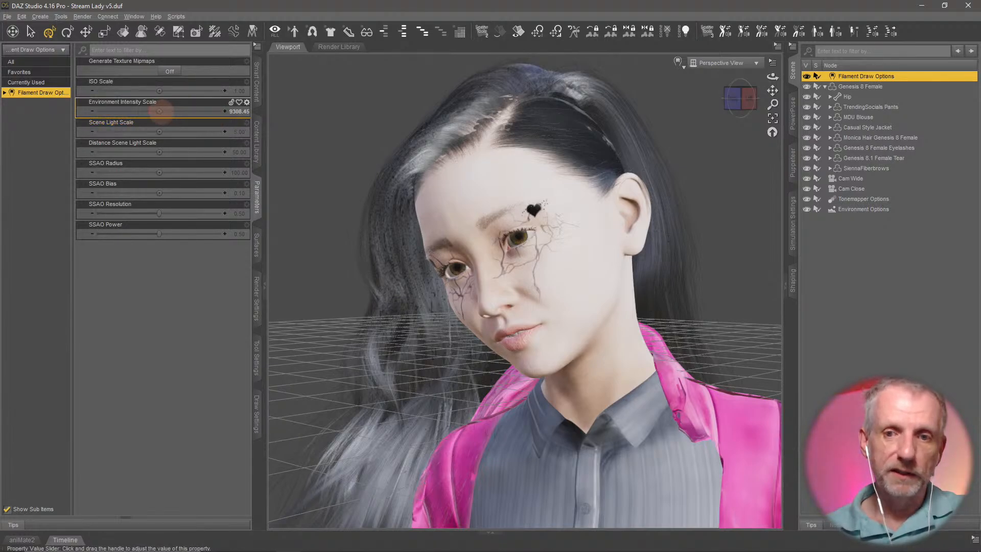
drag(160, 111, 153, 111)
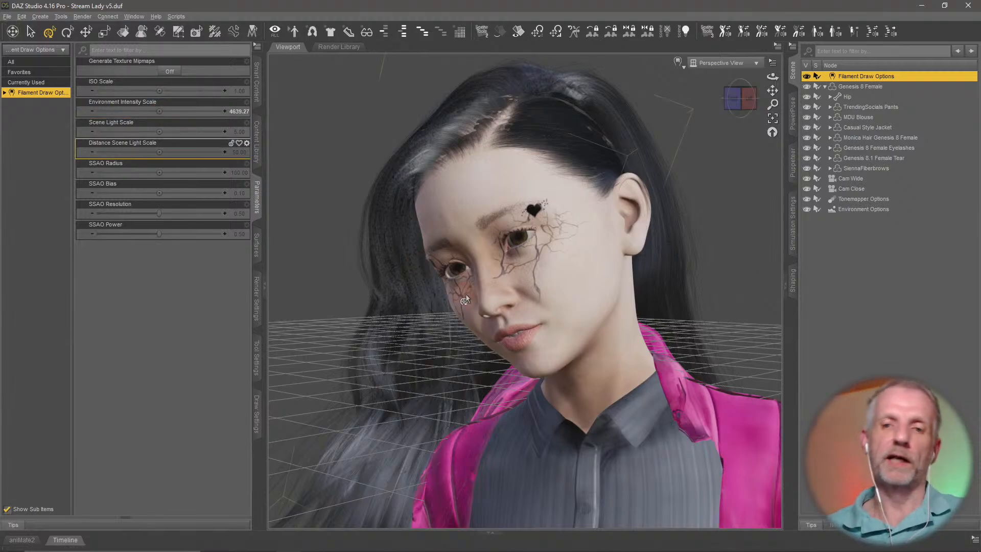
mouse_move(475, 289)
middle_down()
mouse_move(489, 291)
mouse_move(461, 294)
middle_up()
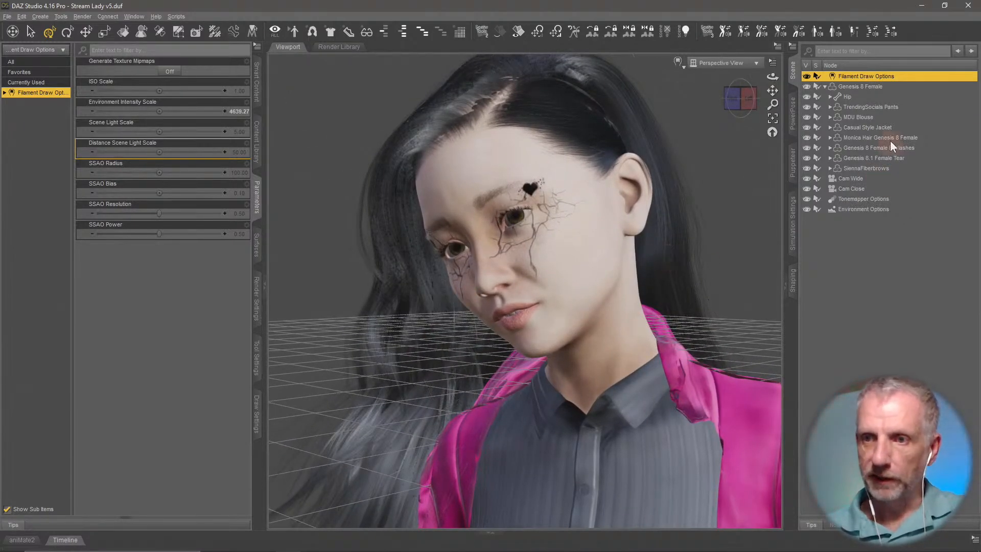
Select the Genesis 8 Female's head and show its expression pose controls.
click(863, 86)
right_click(544, 261)
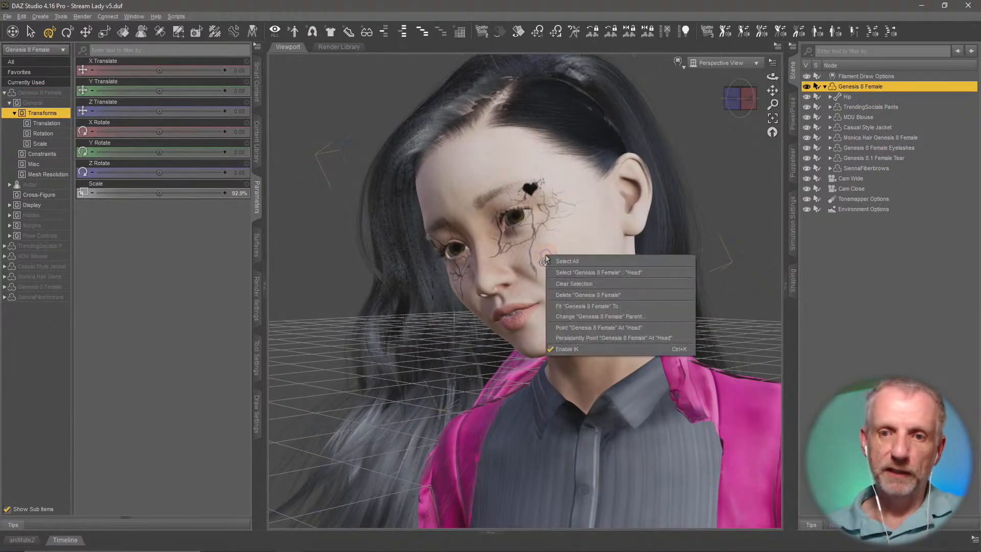
click(636, 268)
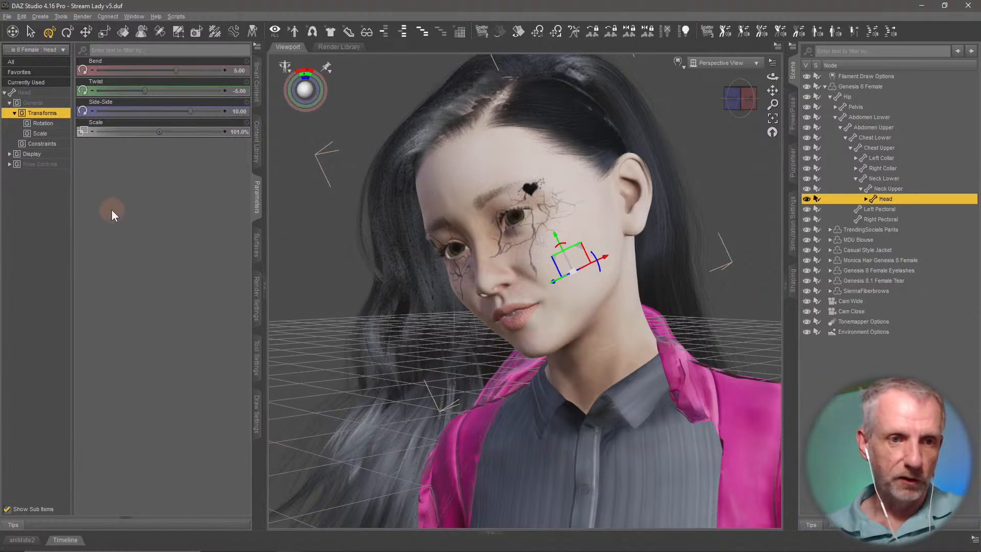
click(40, 166)
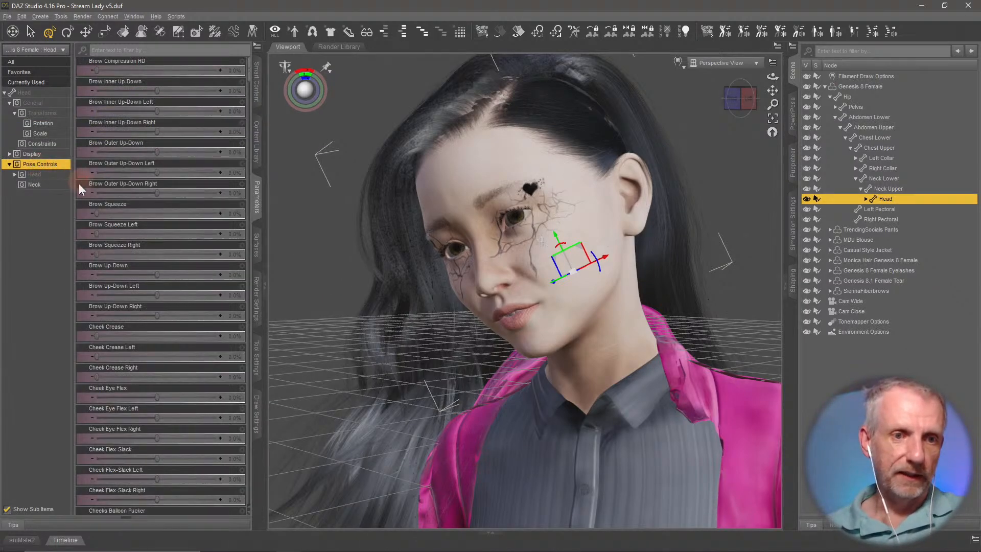
click(45, 177)
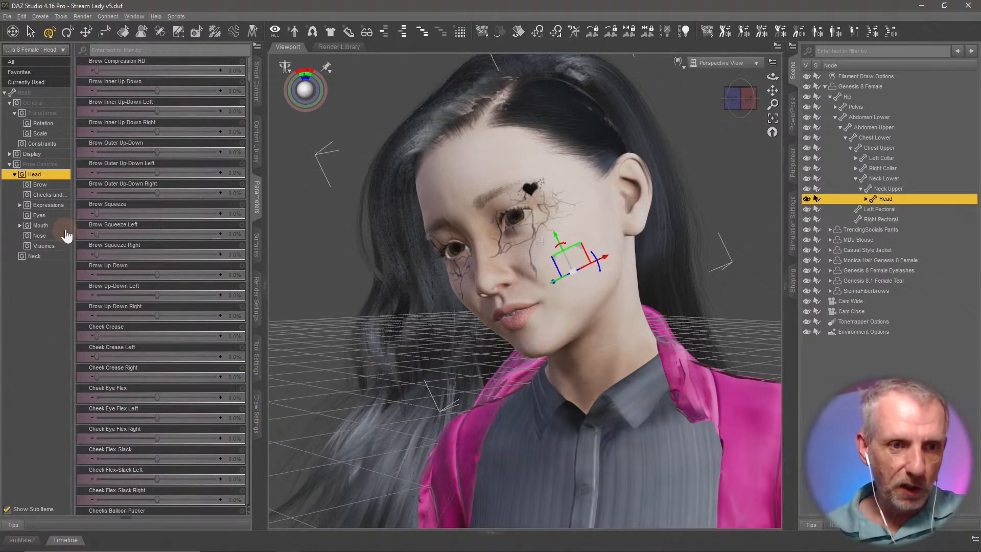
click(57, 207)
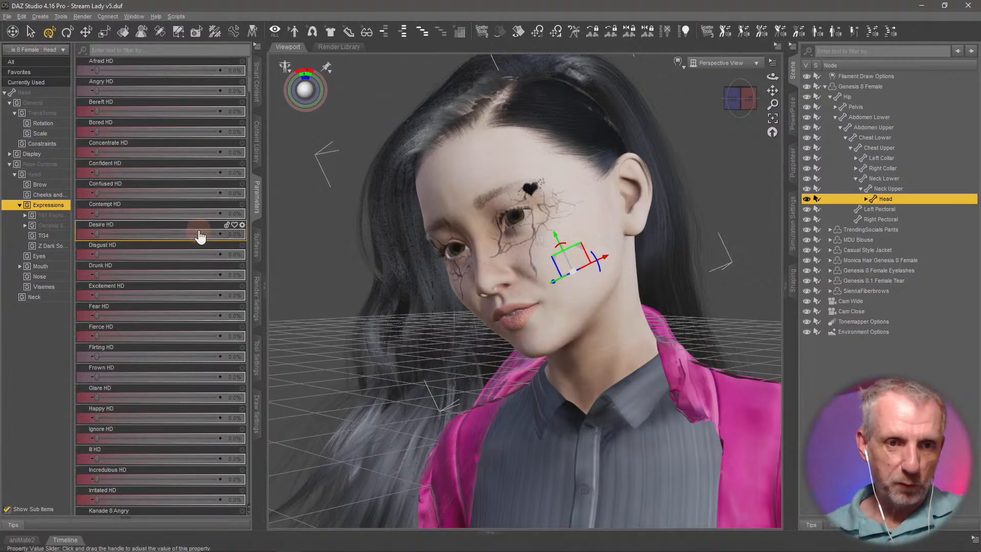
Try the Kanade 8 Angry expression on the head, and set Pain HD to 100%.
scroll(198, 228, down, 3)
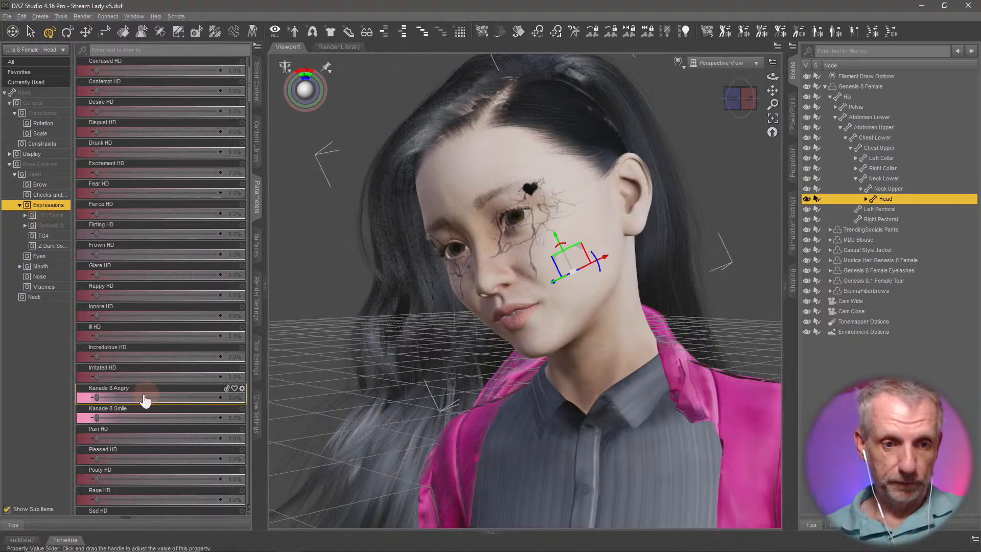
mouse_move(96, 396)
mouse_down()
mouse_move(267, 408)
mouse_move(93, 402)
mouse_up()
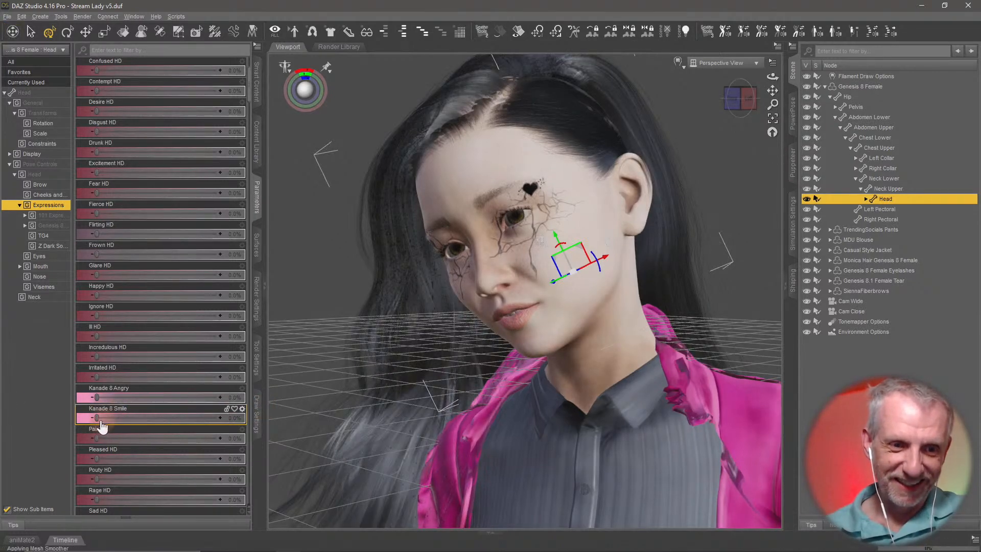
drag(96, 437, 231, 430)
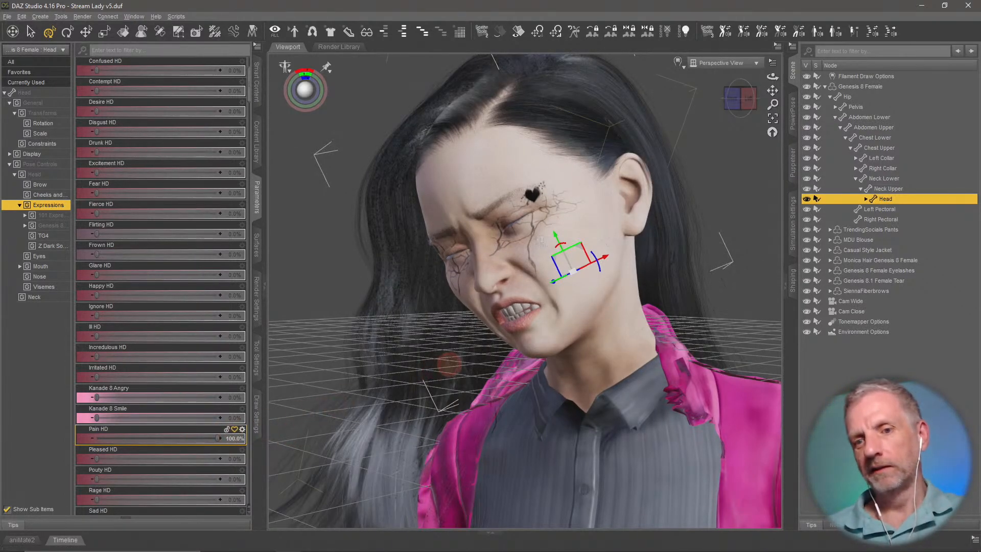
middle_drag(448, 367, 449, 368)
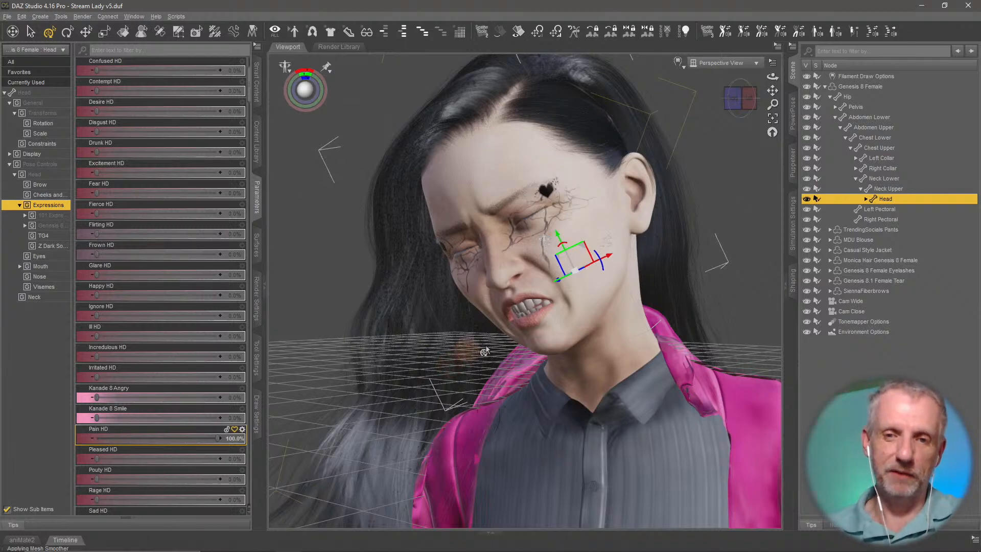
middle_drag(474, 326, 377, 338)
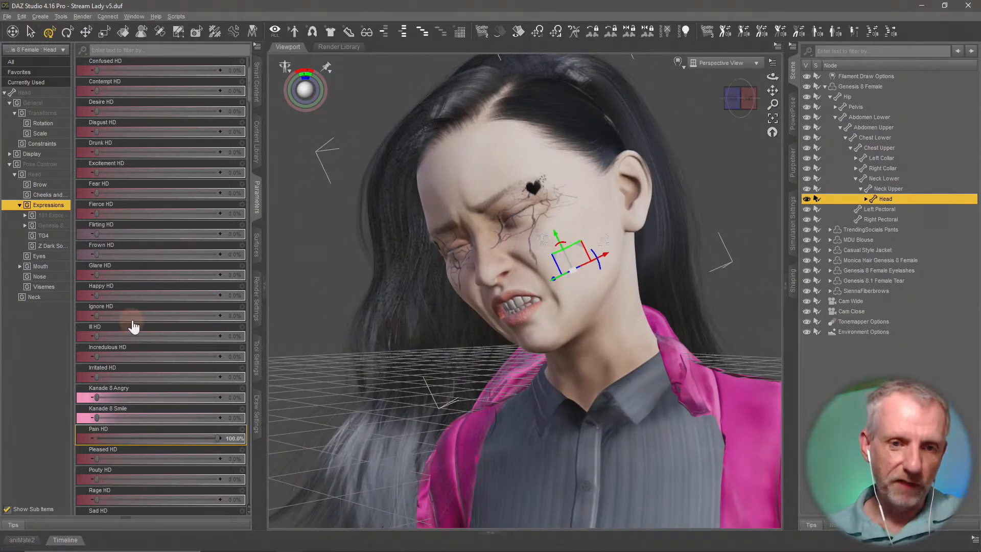
Reset the Pain HD expression to its default and try the Serious HD expression.
scroll(187, 343, down, 2)
scroll(187, 342, down, 4)
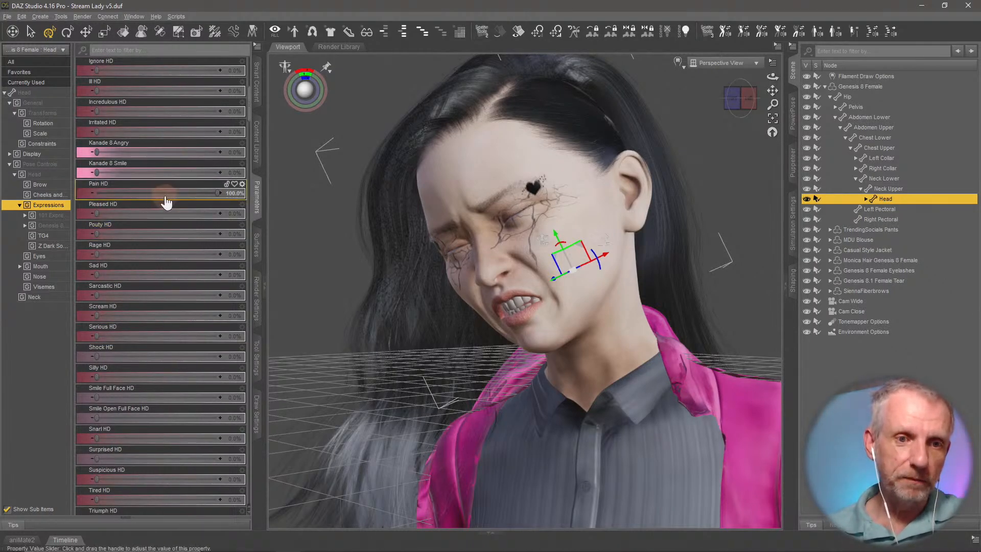
alt+click(164, 194)
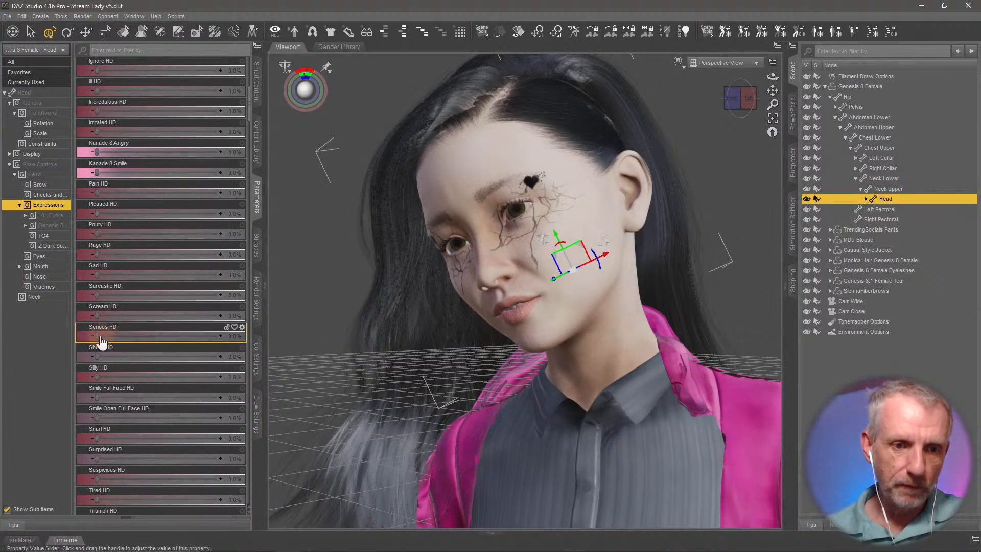
drag(97, 336, 4, 335)
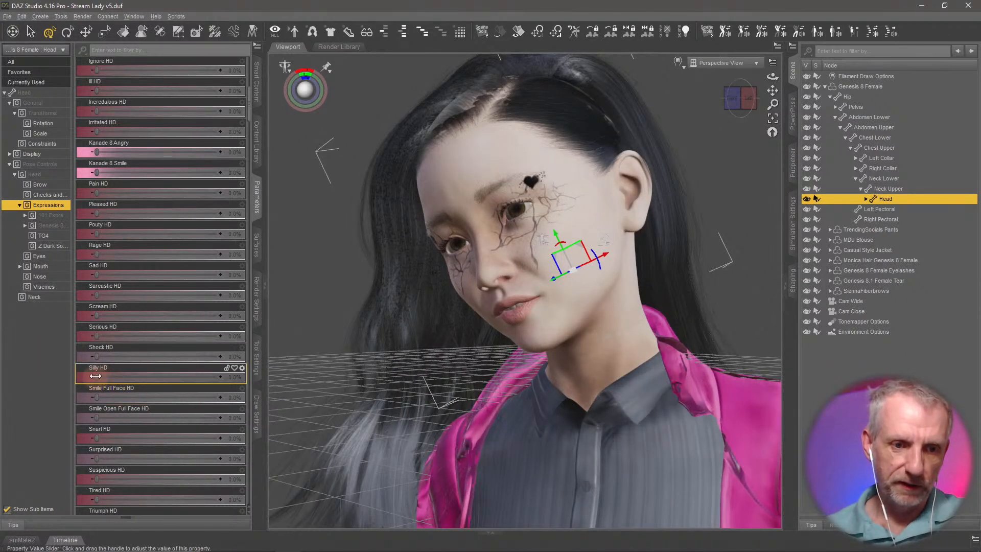
Try the Silly HD expression at about 85% on the head and undo it.
drag(96, 376, 200, 383)
middle_drag(451, 404, 526, 396)
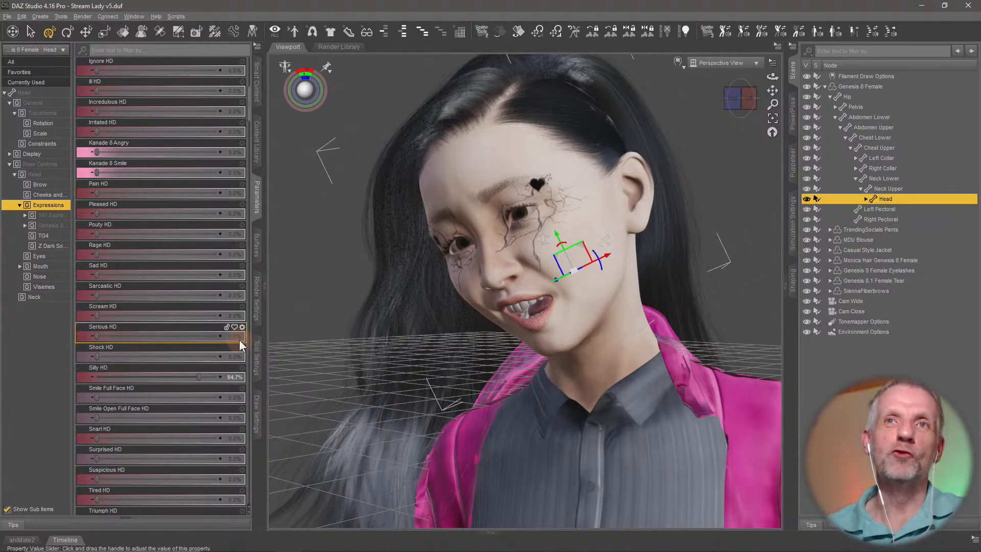
key(ctrl+z)
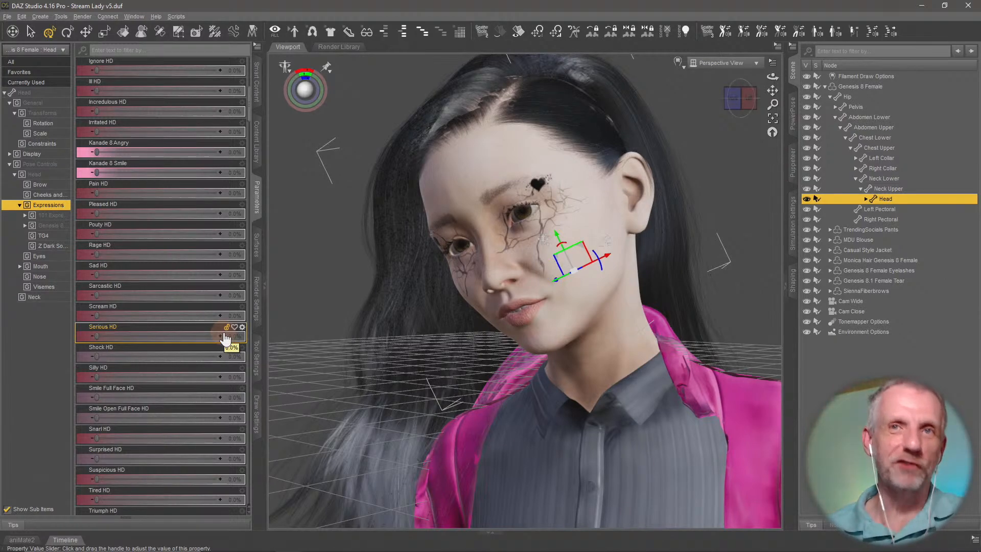
Set the Shock HD expression to 100% and raise its maximum limit to 300%.
scroll(225, 337, down, 3)
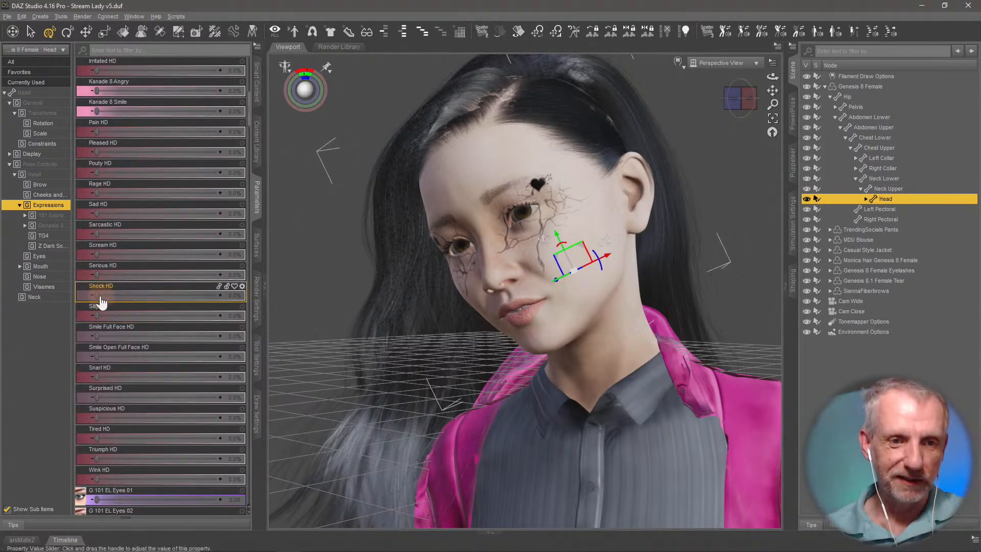
drag(98, 295, 337, 311)
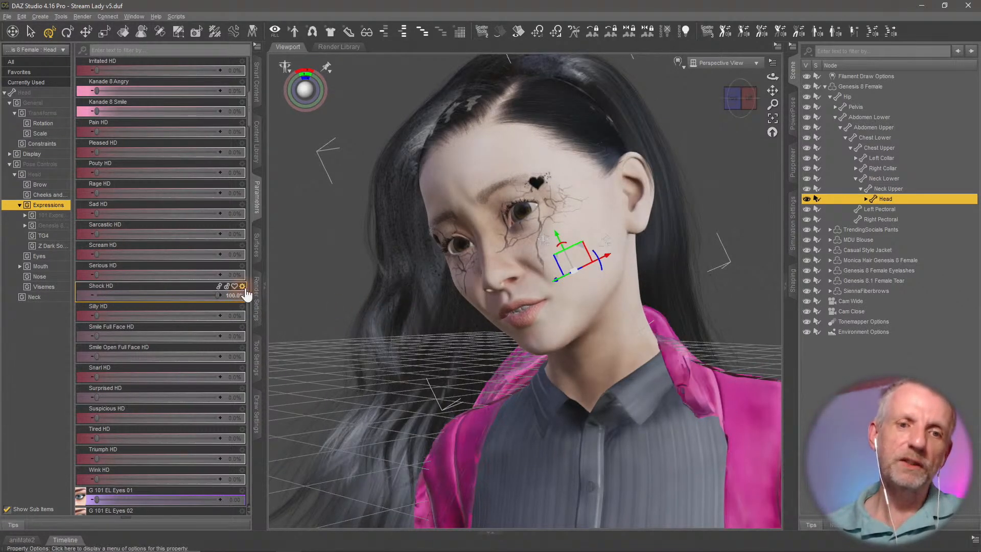
click(242, 287)
click(270, 298)
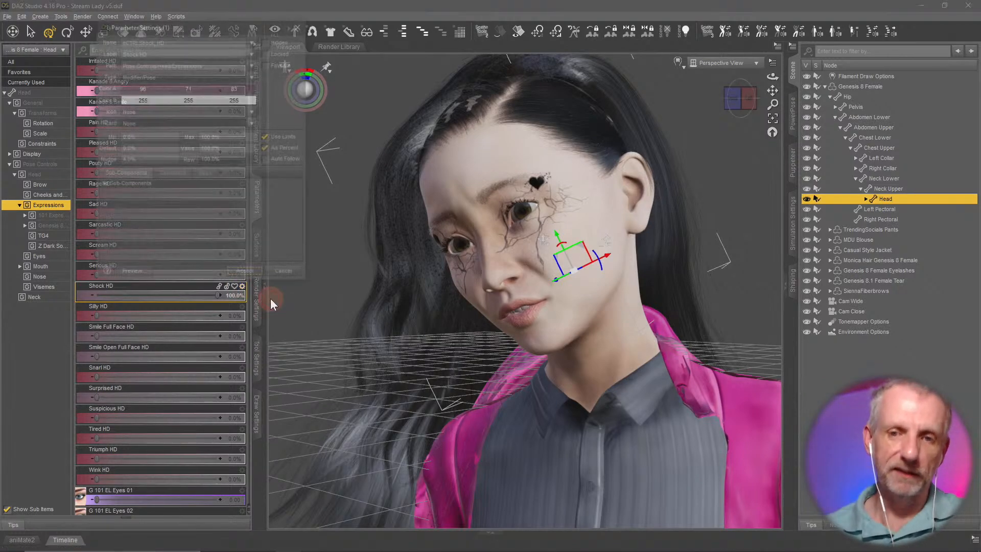
drag(234, 136, 48, 113)
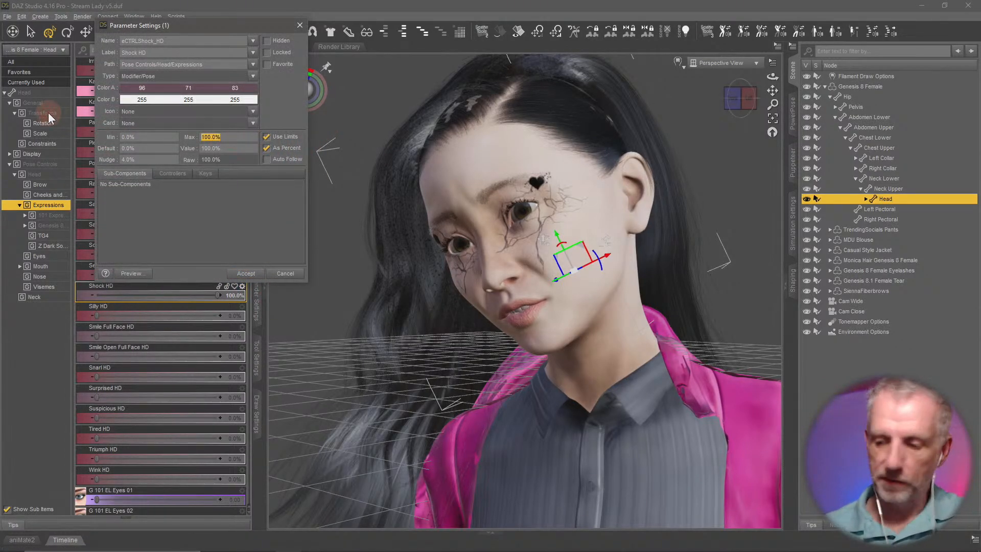
text(300)
key(Return)
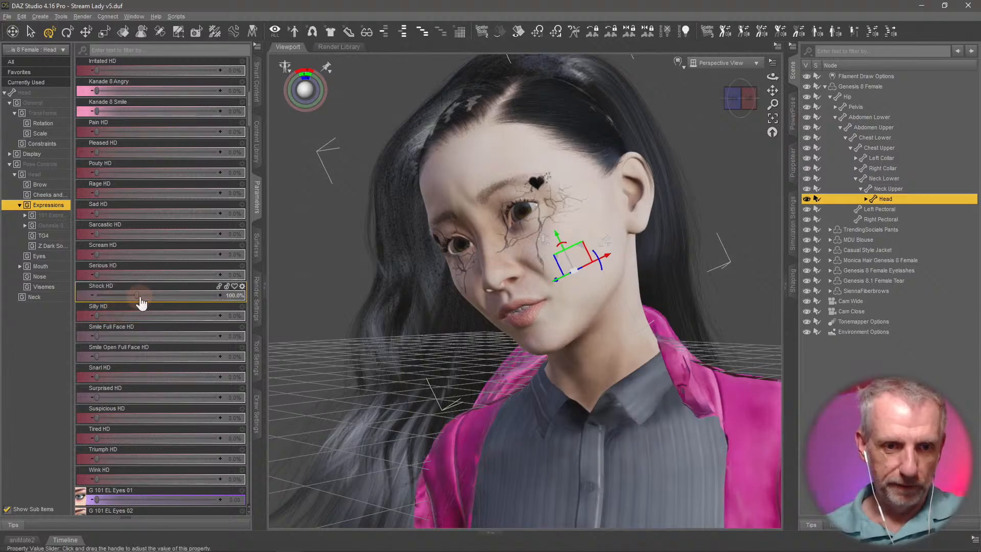
Try the Shock HD expression beyond 100% and reset it to its default.
drag(137, 296, 285, 297)
alt+click(176, 296)
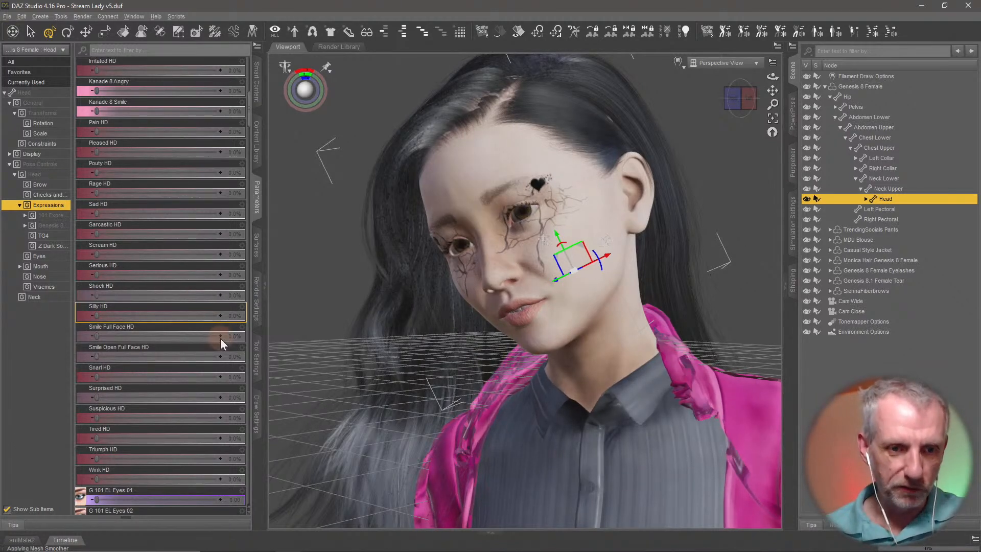
Combine Snarl HD at about 62% with Shock HD at about 89% on the head.
drag(98, 378, 168, 381)
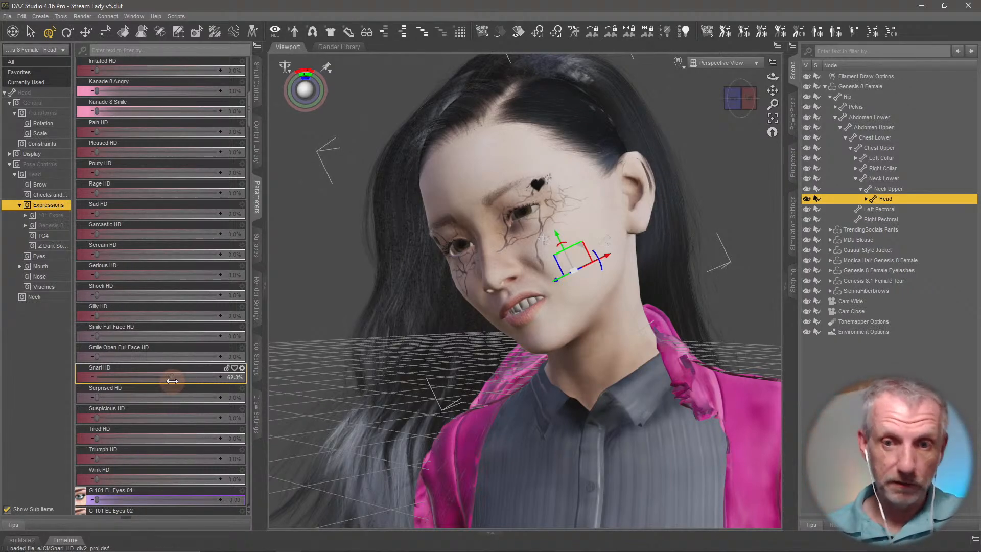
drag(172, 380, 173, 380)
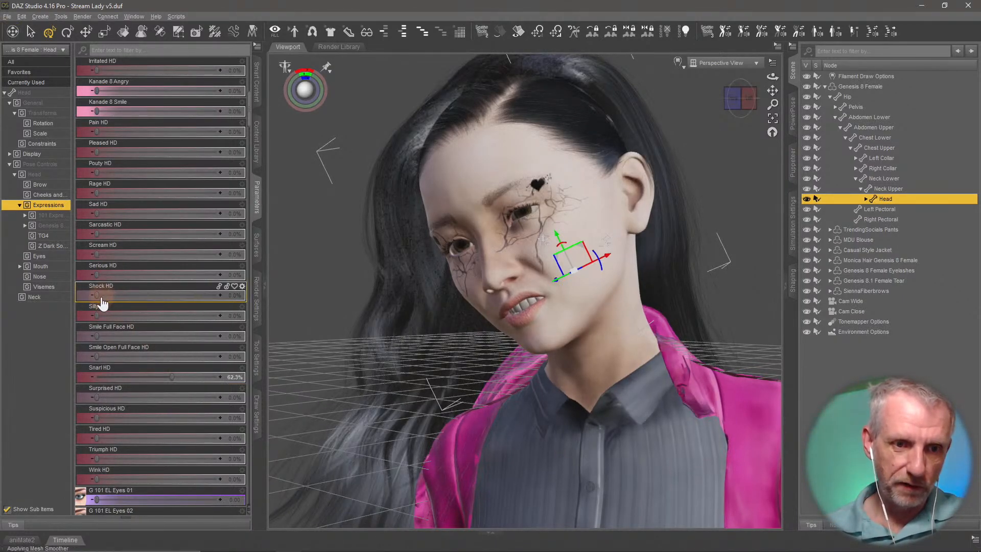
drag(97, 296, 146, 299)
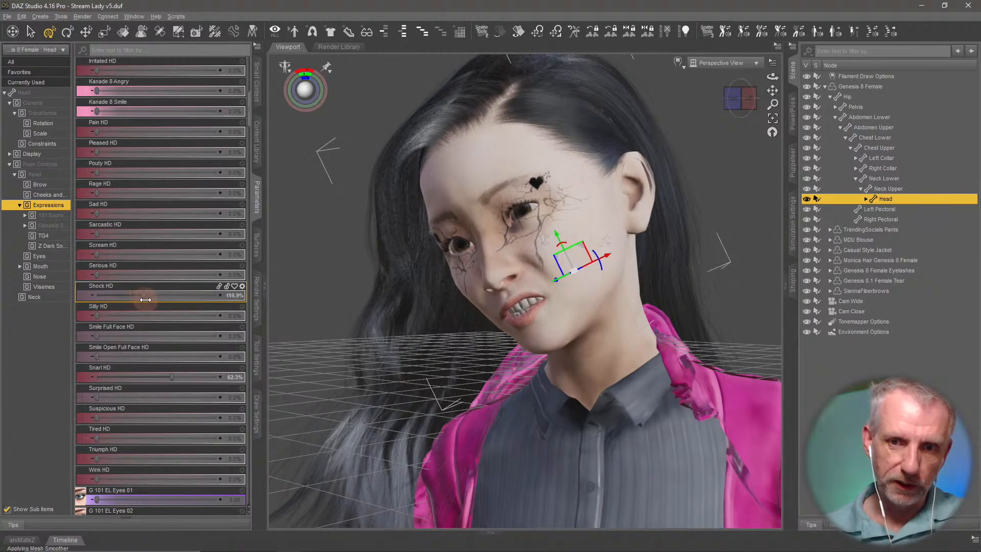
mouse_move(432, 348)
middle_down()
mouse_move(404, 349)
mouse_move(469, 350)
mouse_move(432, 351)
middle_up()
scroll(431, 354, up, 3)
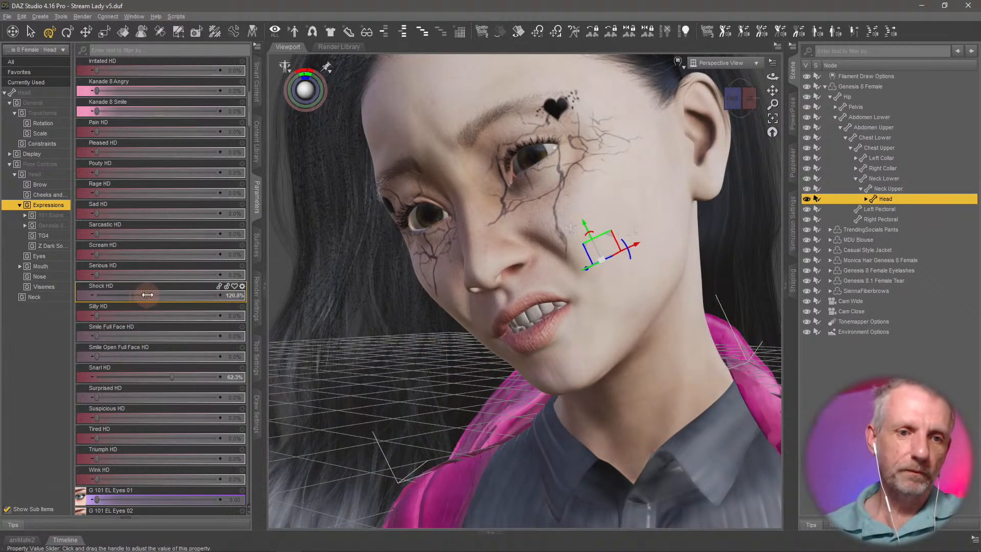
drag(147, 295, 135, 293)
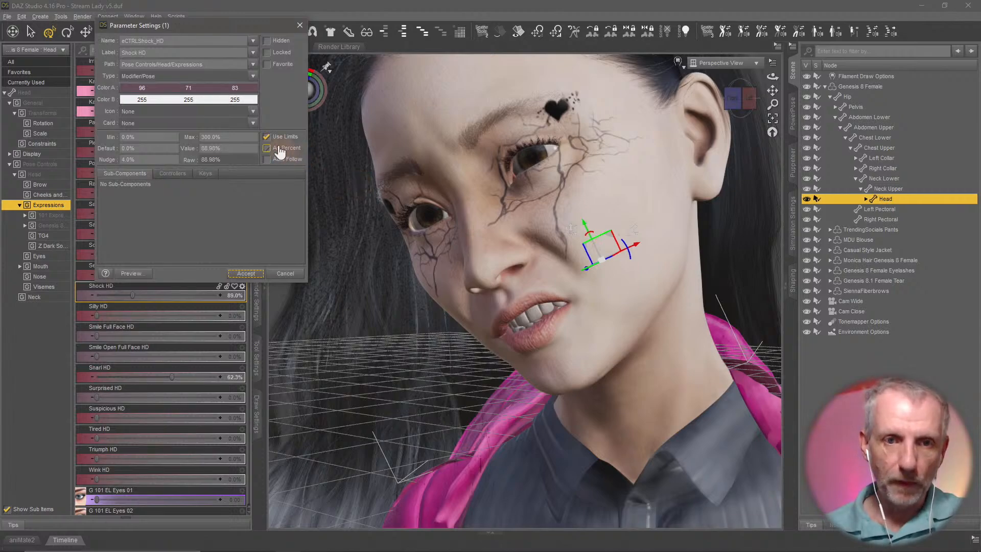
Restore Shock HD's maximum limit to 100% and set the expression to 100%.
drag(245, 138, 103, 131)
text(100)
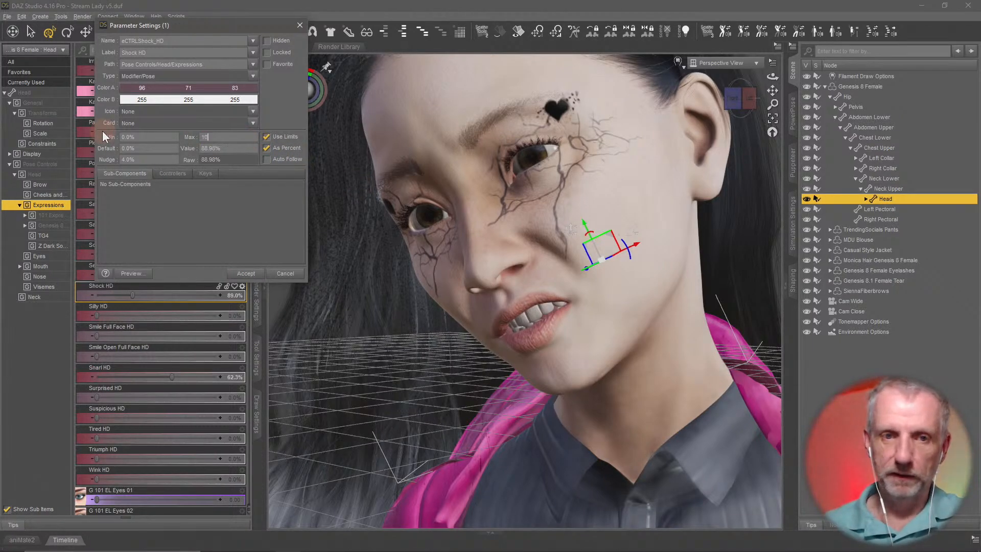
key(Return)
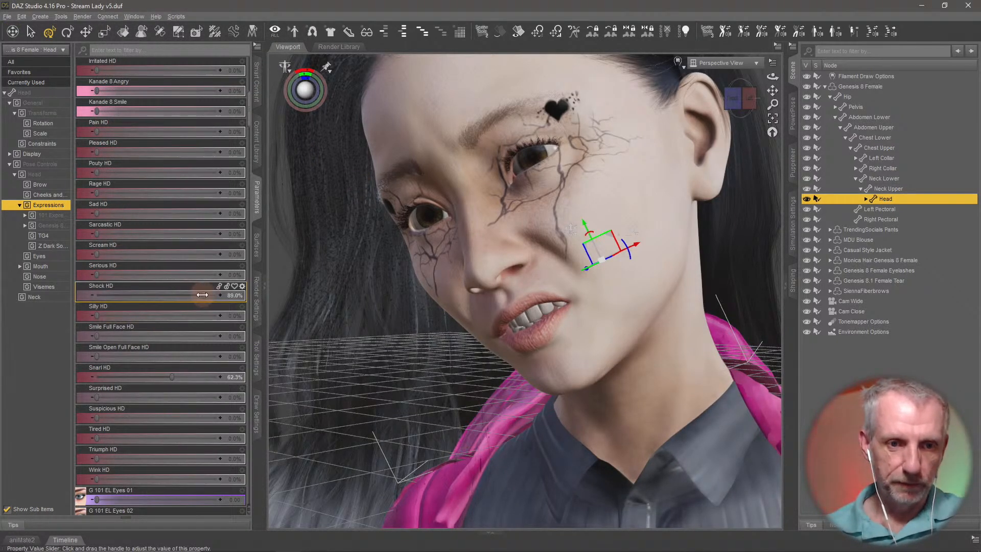
drag(235, 296, 245, 297)
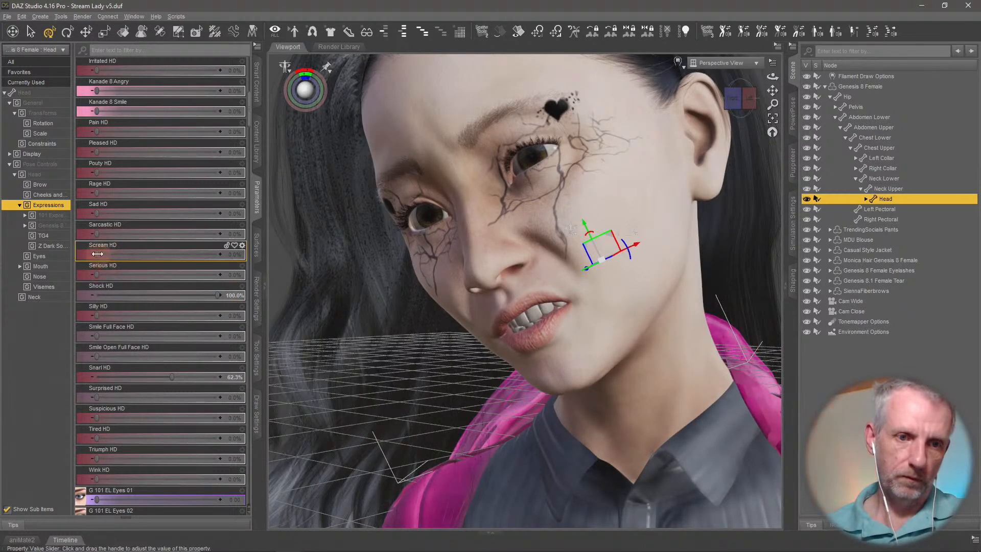
Add the Scream HD expression at about 20% to the face and inspect it up close.
drag(112, 254, 134, 258)
drag(149, 260, 121, 263)
mouse_move(508, 422)
ctrl+alt+mouse_down()
mouse_move(500, 421)
mouse_move(515, 414)
mouse_move(505, 425)
ctrl+alt+mouse_up()
scroll(507, 423, up, 5)
scroll(505, 424, down, 5)
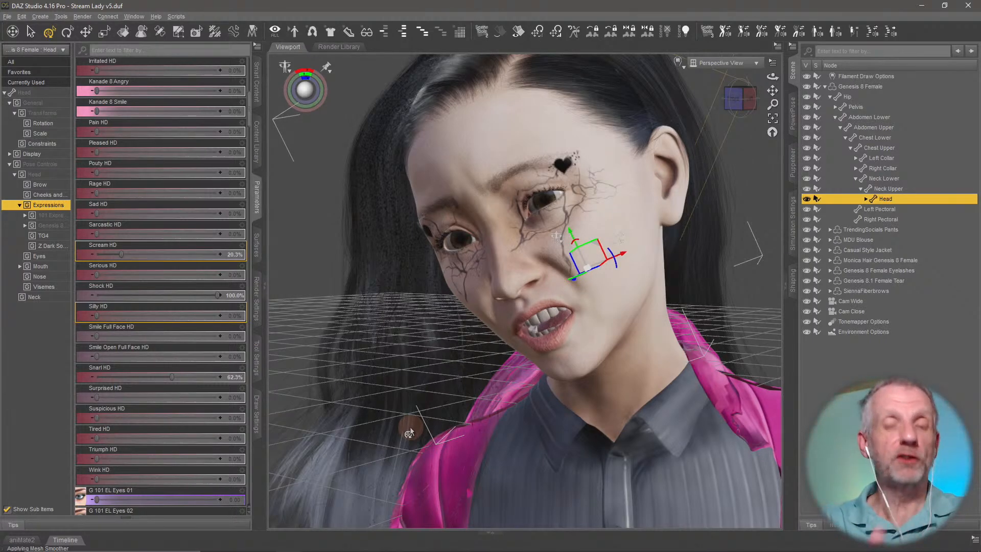
Switch to the Node Selection tool and reset the Scream HD, Shock HD and Snarl HD expressions to their defaults.
scroll(439, 420, down, 4)
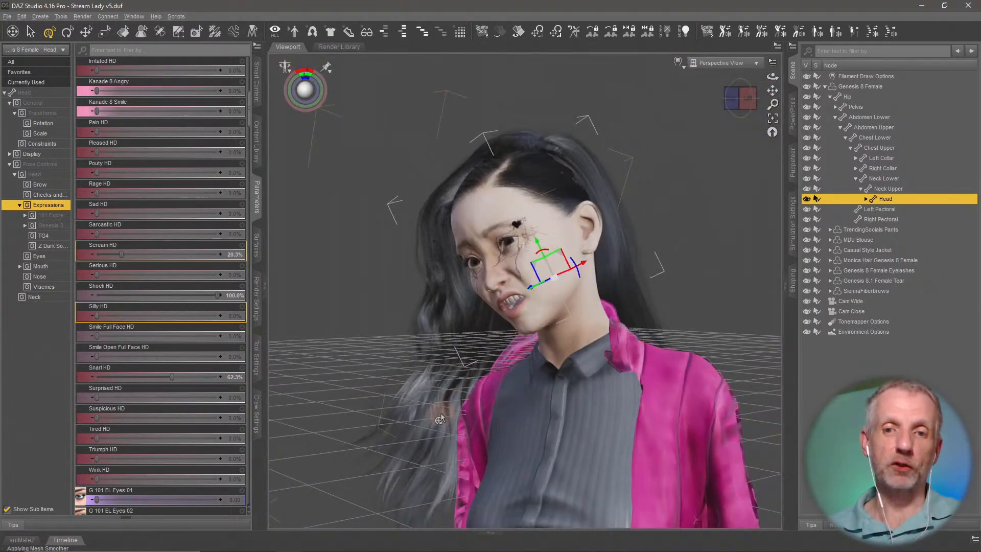
scroll(440, 420, down, 2)
middle_drag(440, 416, 423, 404)
click(33, 34)
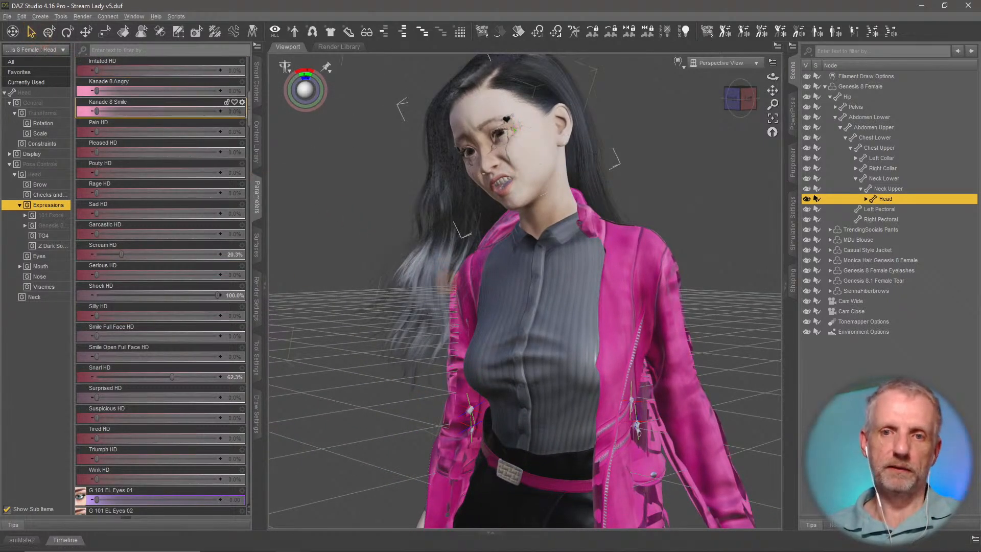
middle_drag(452, 282, 445, 284)
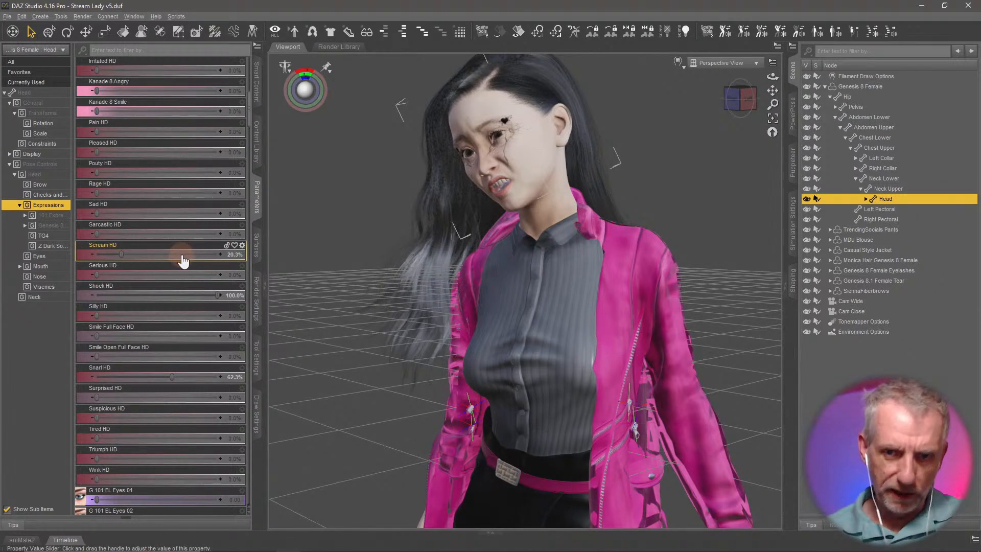
alt+click(177, 297)
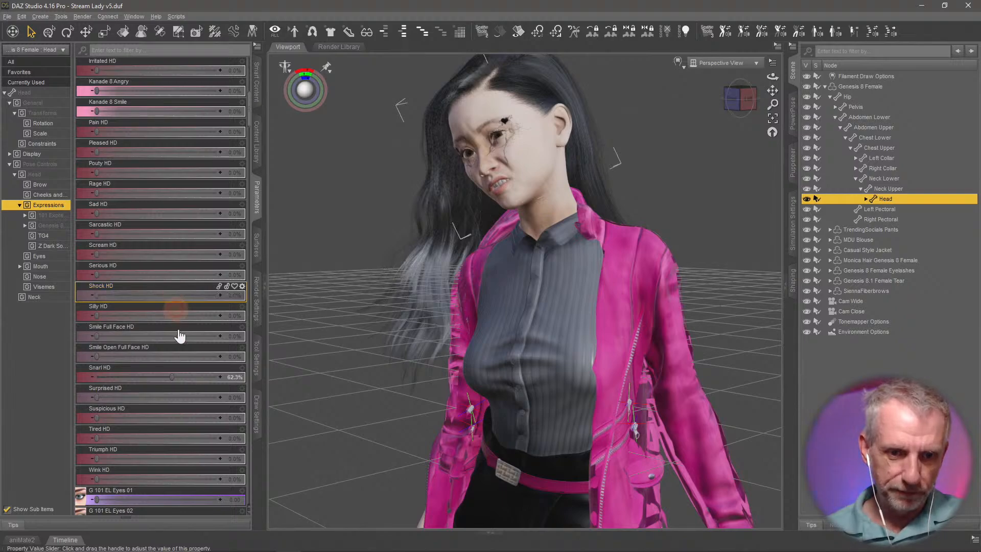
alt+click(144, 382)
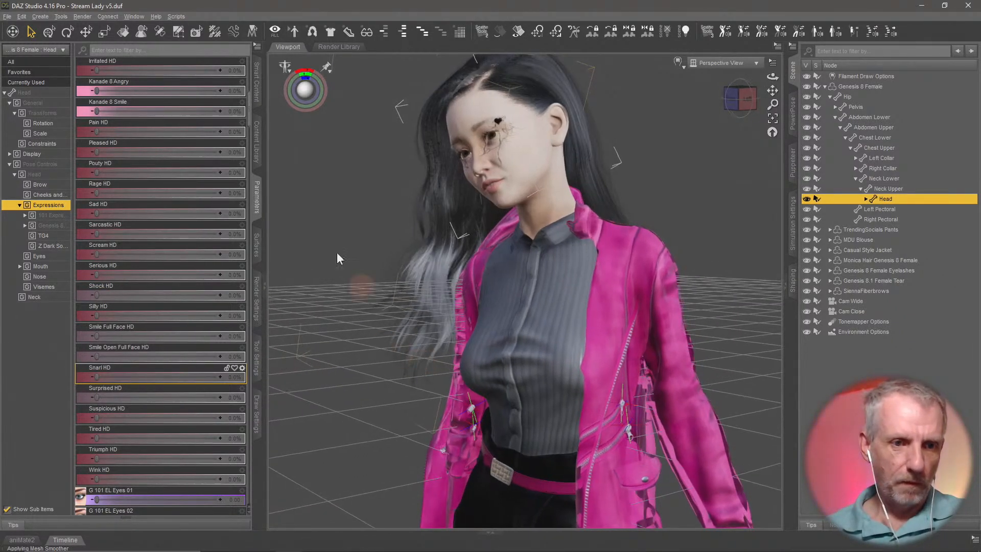
Select the whole Genesis 8 Female figure and open the Big Expressive Pack from its pose products.
click(257, 90)
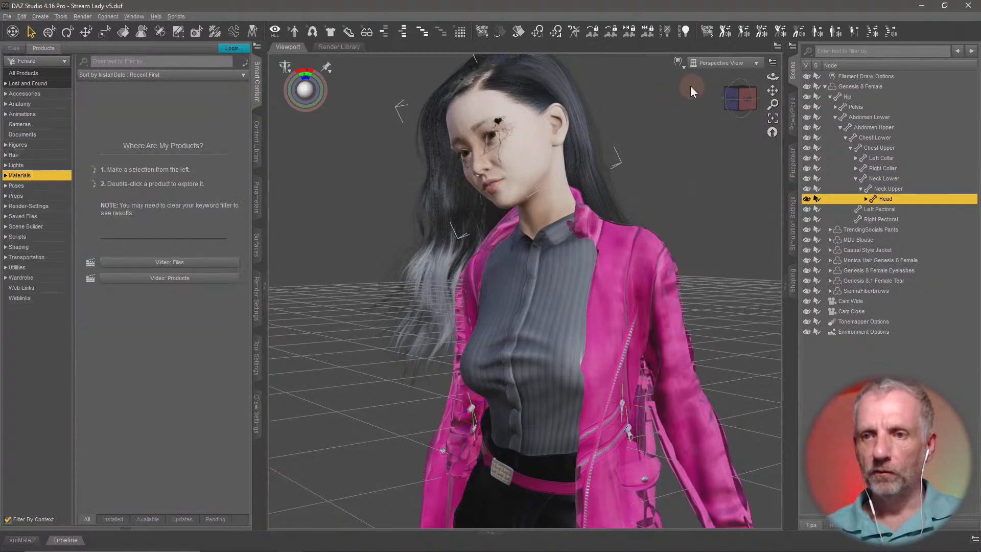
click(869, 86)
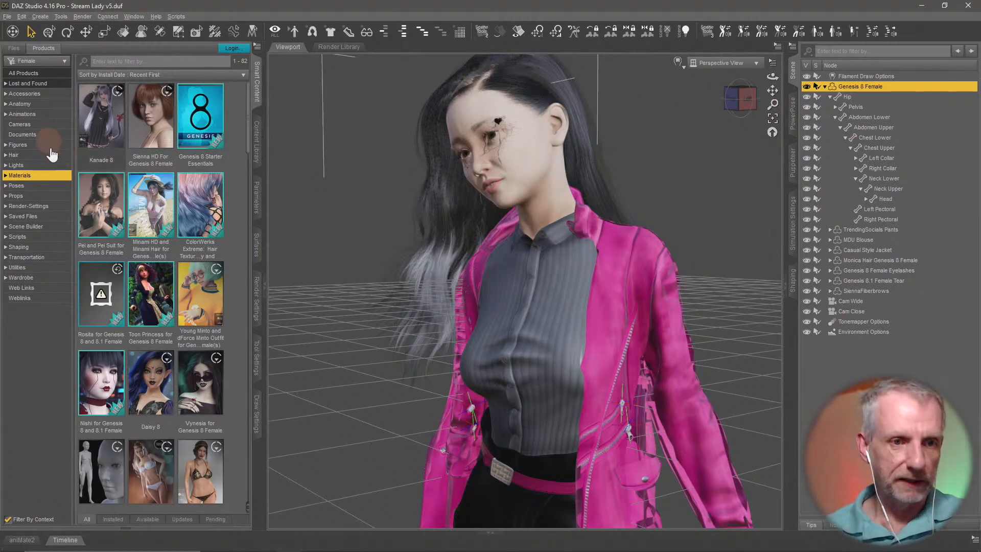
click(44, 187)
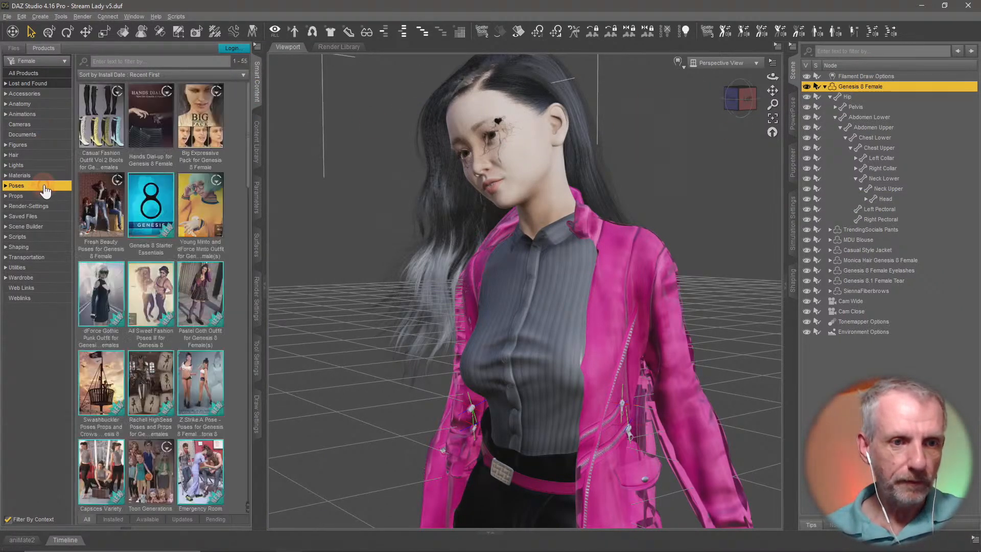
click(200, 118)
double_click(199, 118)
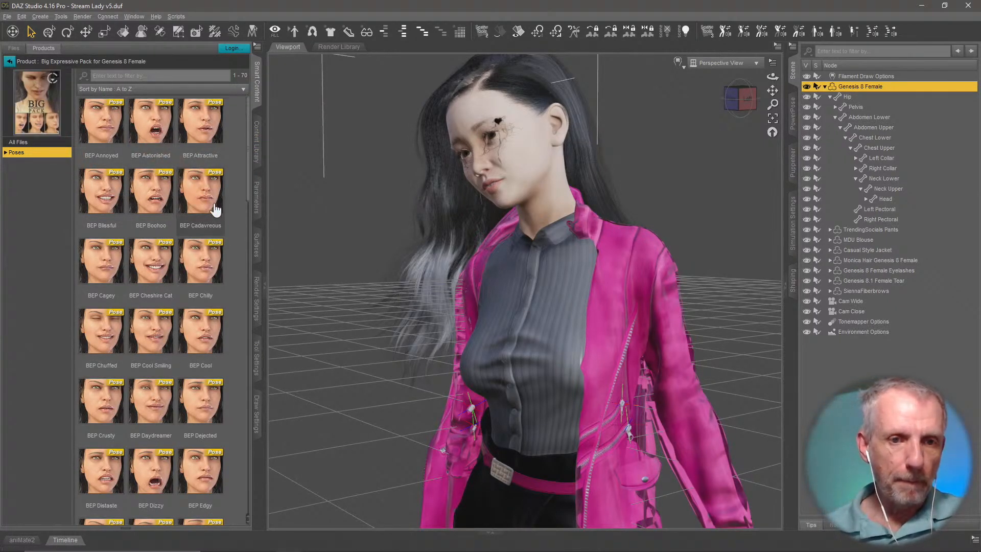
Try the BEP Blissful and BEP Cheshire Cat expressions on the figure, undoing each one.
double_click(101, 204)
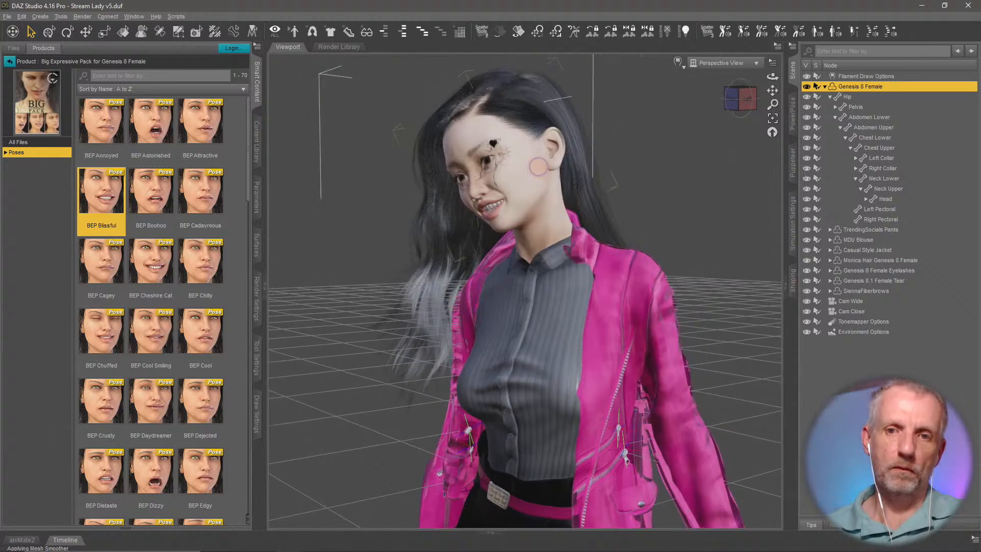
scroll(538, 165, up, 6)
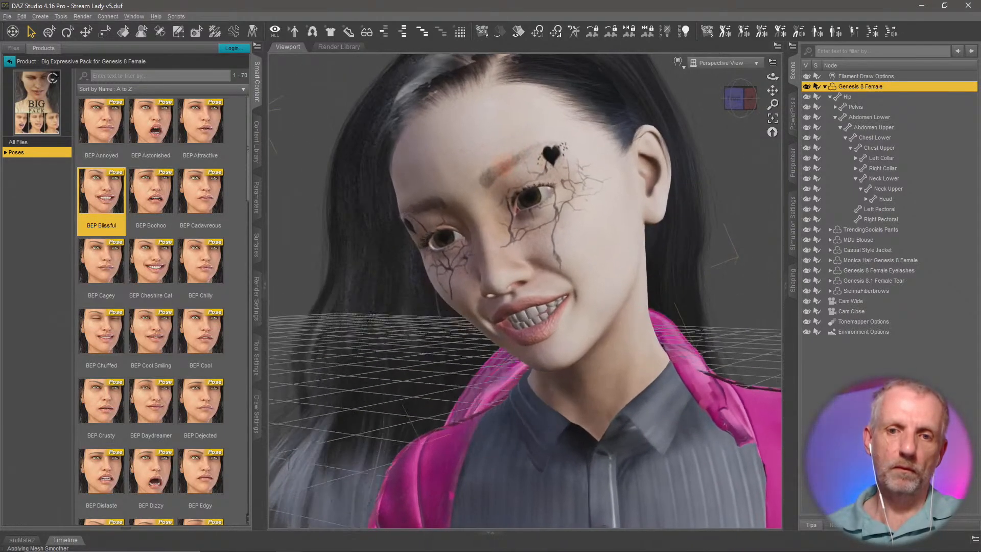
middle_drag(426, 248, 445, 217)
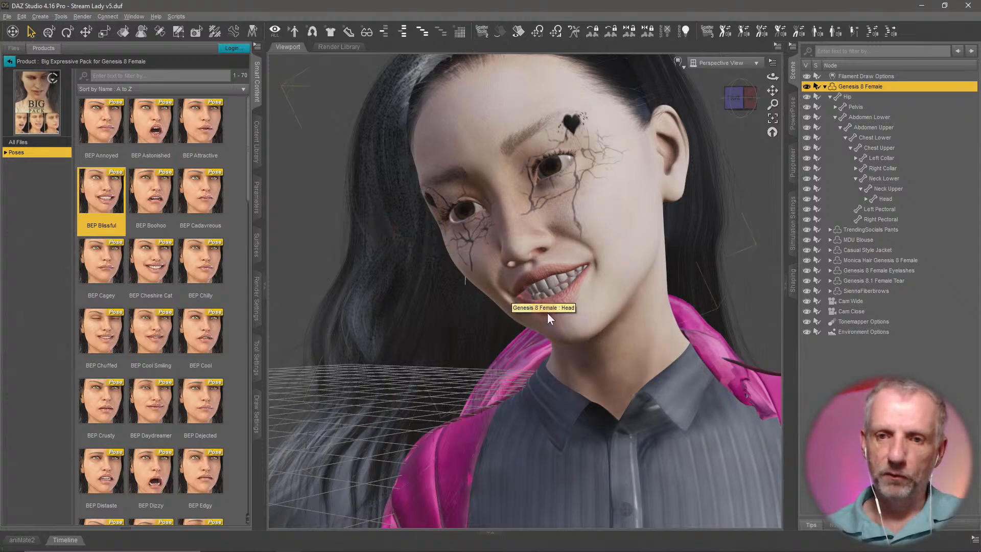
middle_drag(567, 320, 553, 371)
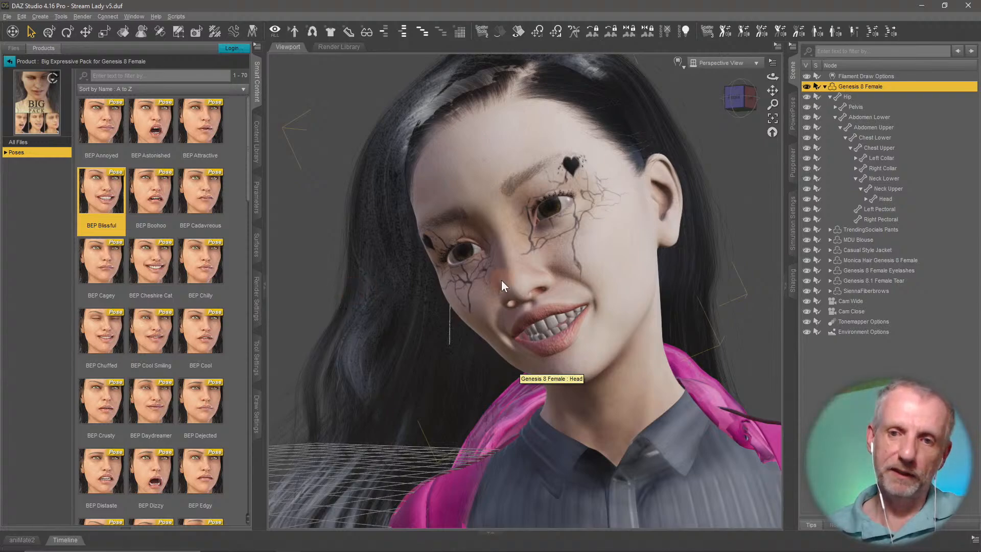
key(ctrl+z)
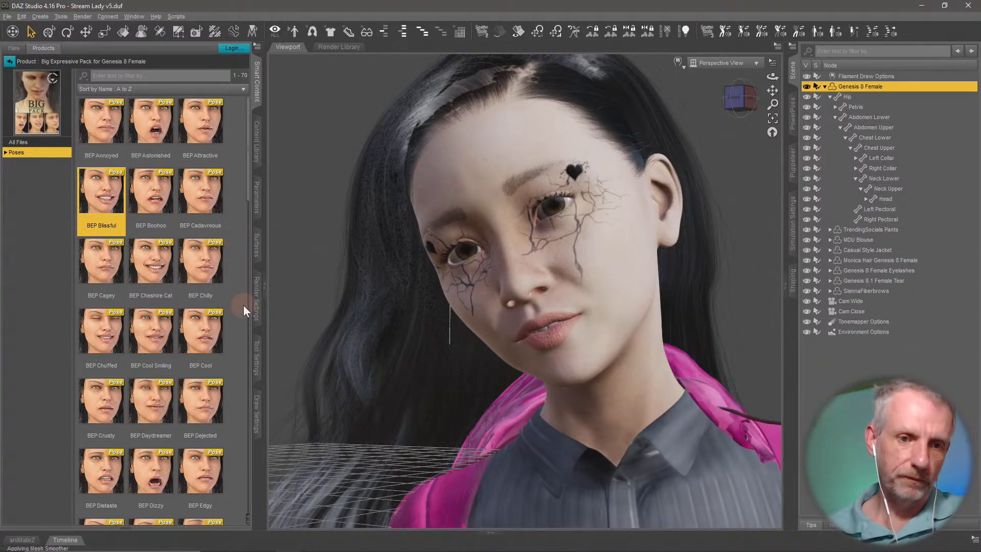
double_click(170, 280)
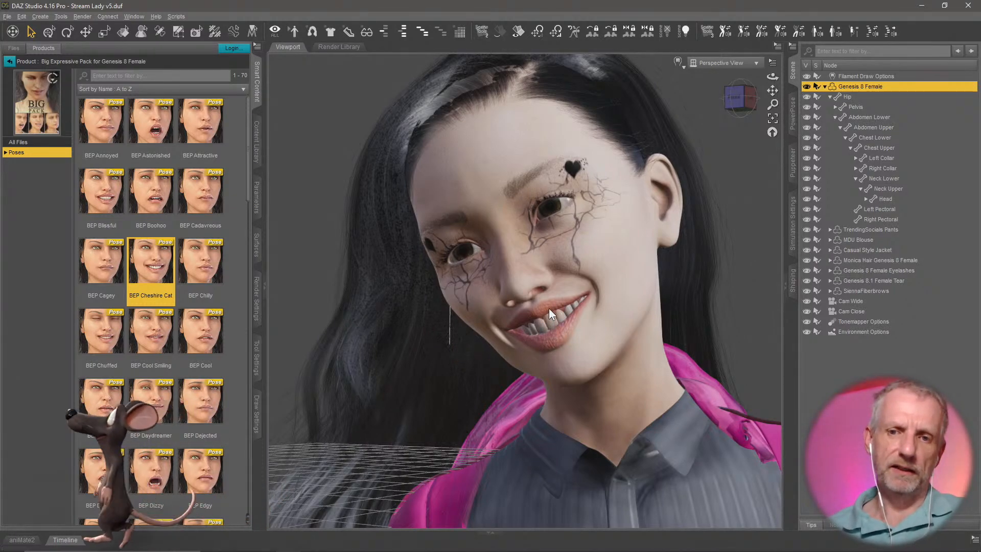
key(ctrl+z)
Store the current neutral face and the BEP Cheshire Cat expression as two separate points in Puppeteer.
mouse_move(594, 306)
middle_down()
mouse_move(587, 297)
mouse_move(587, 306)
middle_up()
click(792, 163)
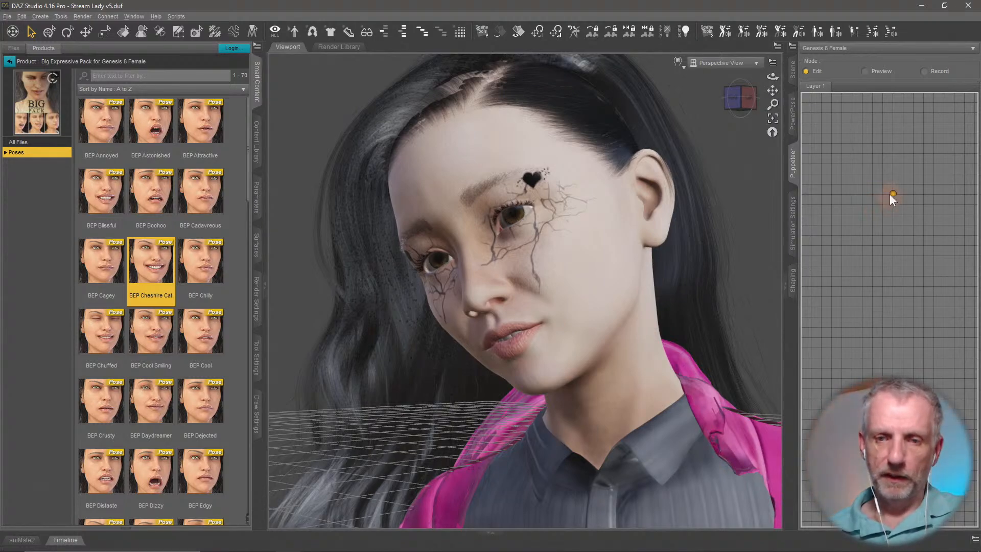
double_click(153, 263)
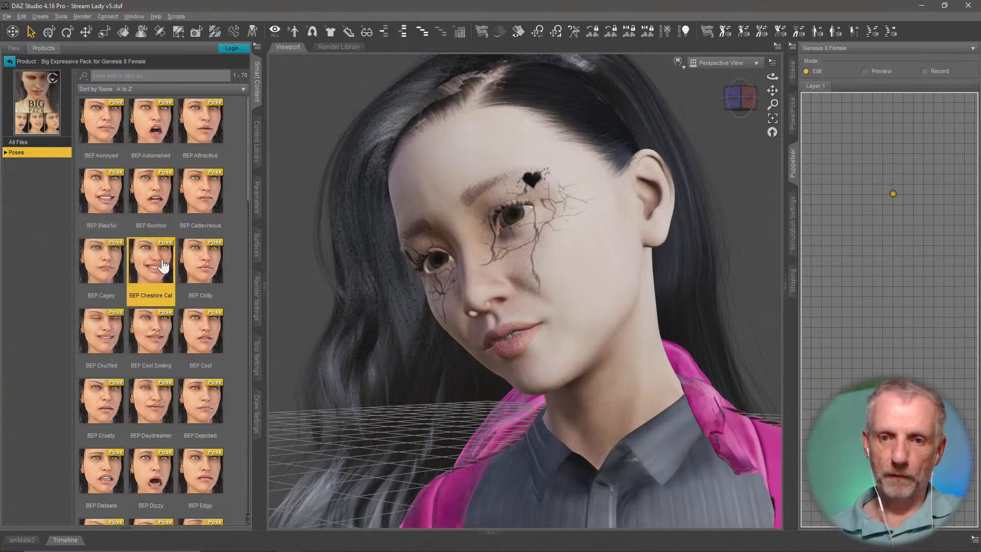
click(852, 130)
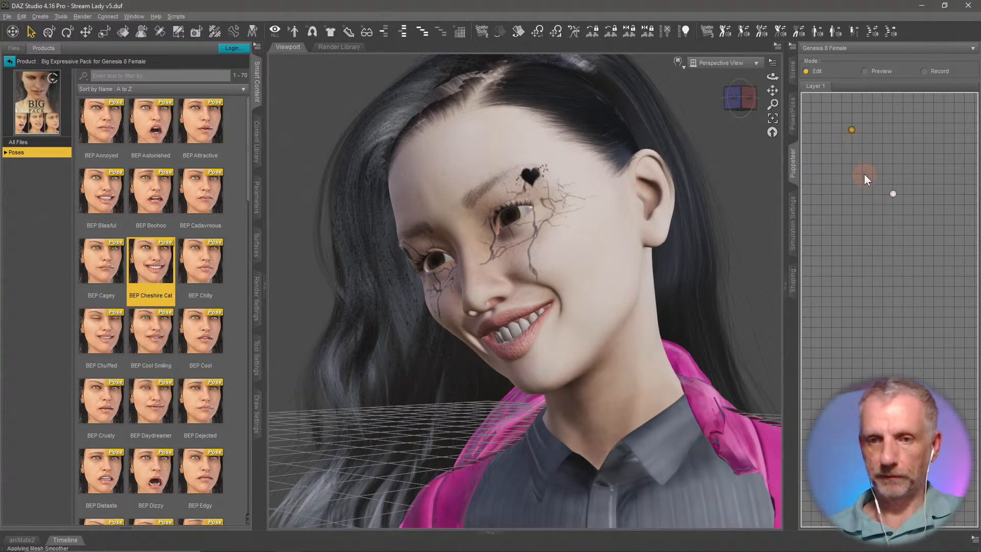
Apply the BEP Blissful expression to the figure and store it as a third point in Puppeteer.
double_click(109, 202)
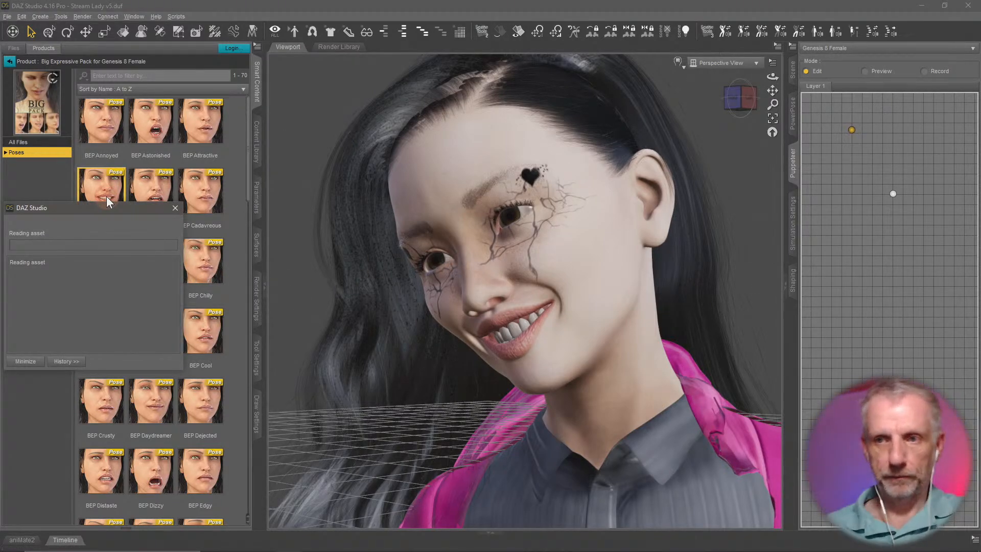
click(857, 250)
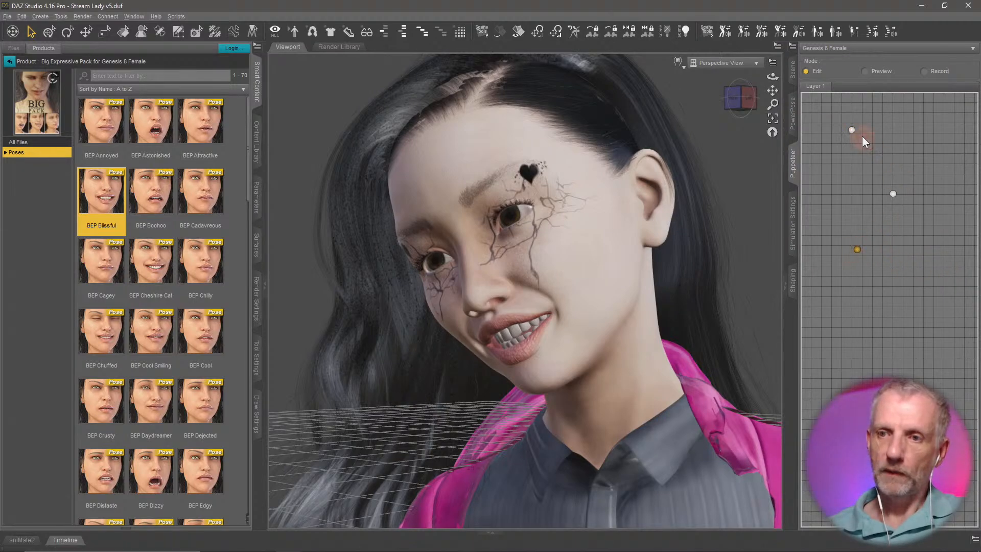
In Puppeteer's Preview mode, blend between the neutral, Cheshire Cat and Blissful points to settle on a mixed smiling expression.
click(865, 72)
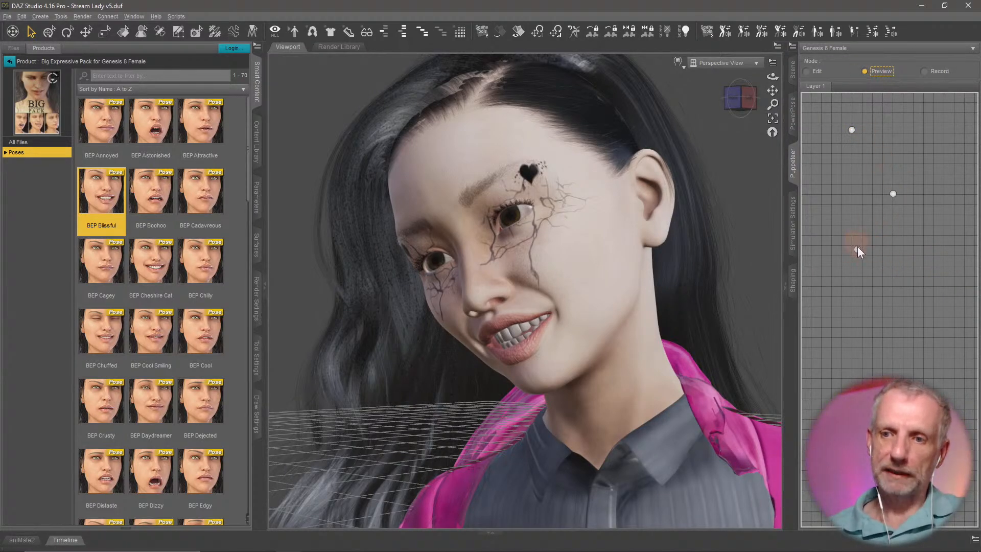
click(854, 216)
drag(855, 238, 858, 251)
drag(852, 143, 862, 202)
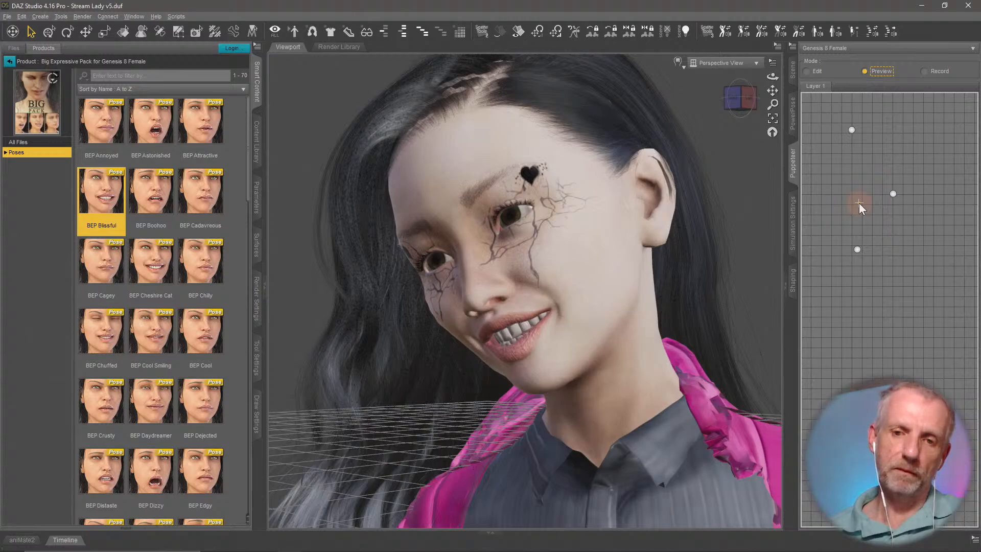
ctrl+alt+drag(449, 301, 717, 250)
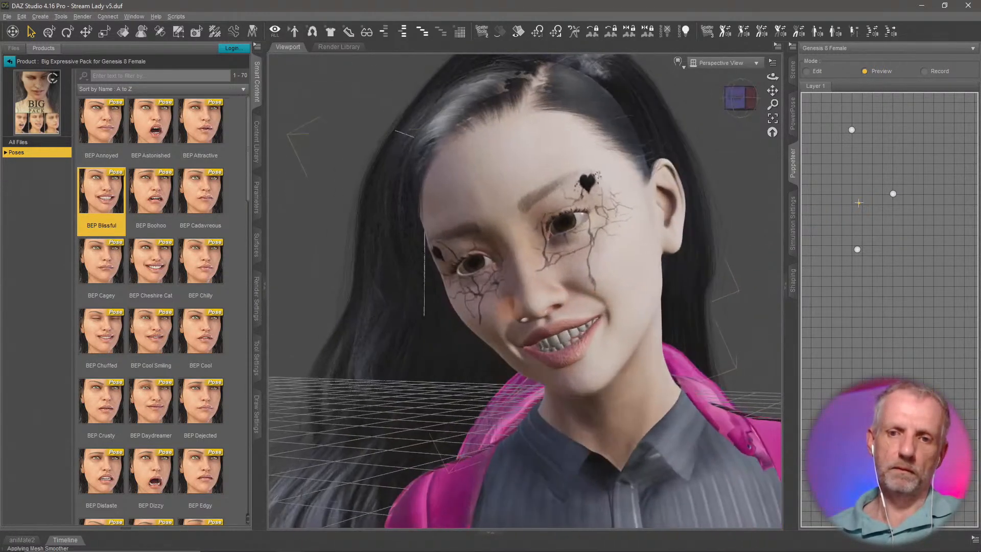
drag(857, 203, 853, 192)
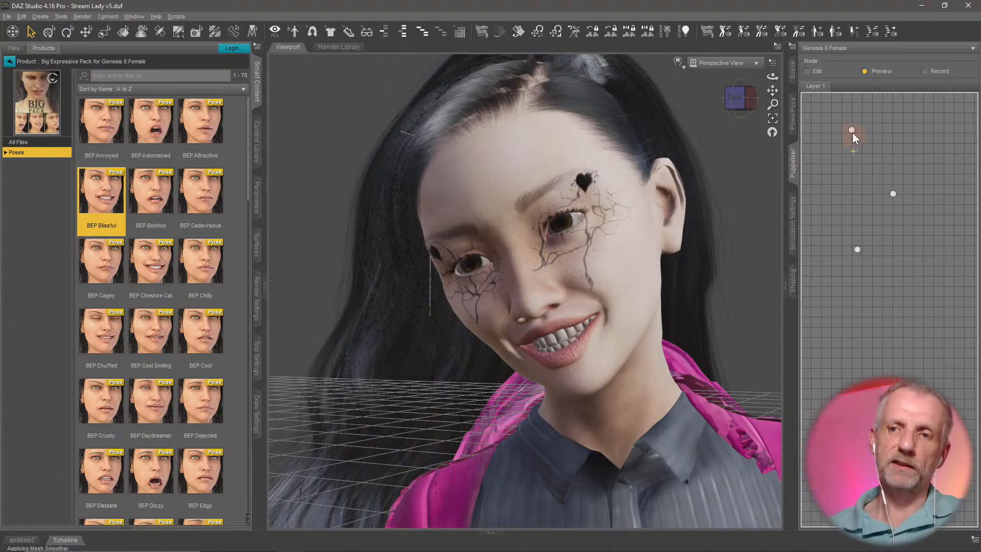
drag(852, 133, 858, 248)
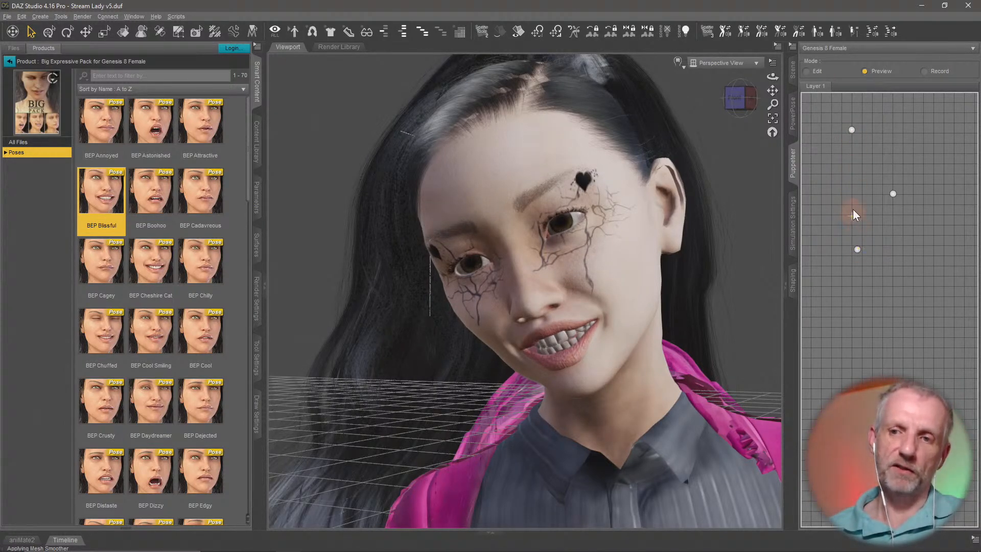
mouse_move(852, 210)
mouse_down()
mouse_move(856, 201)
mouse_move(838, 199)
mouse_move(866, 198)
mouse_up()
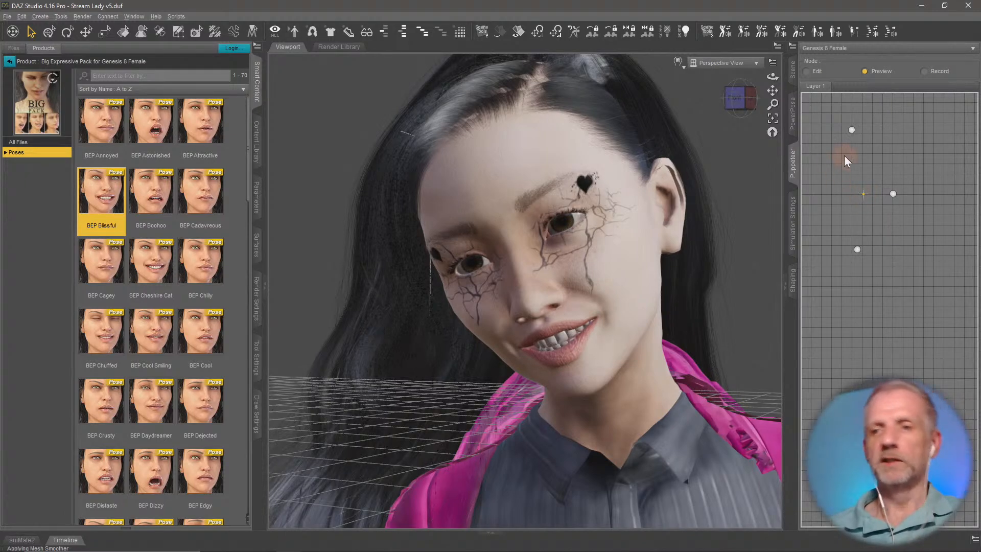
Look through Cam Close and adjust the gaze of both eyes together using the PowerPose head template.
click(792, 114)
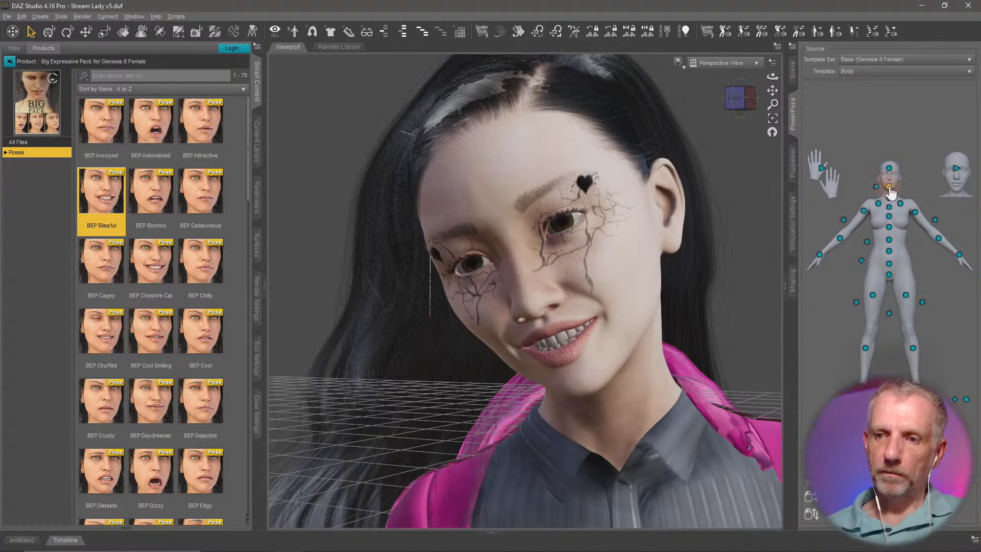
click(955, 171)
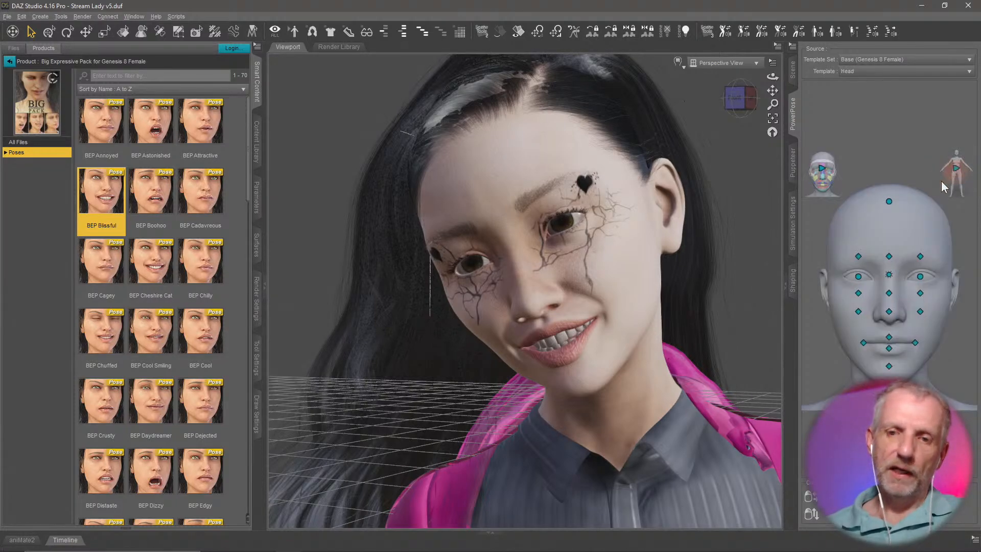
click(731, 63)
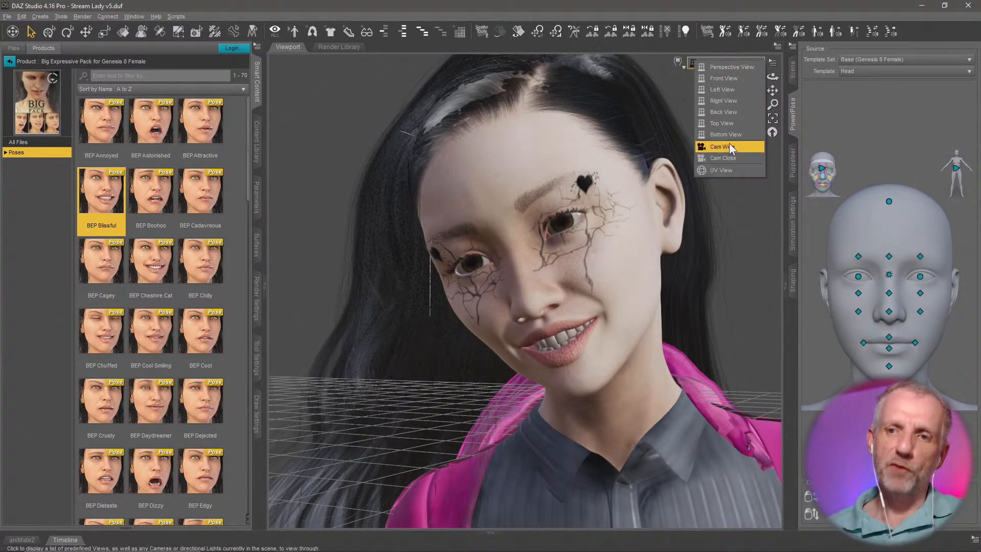
click(739, 156)
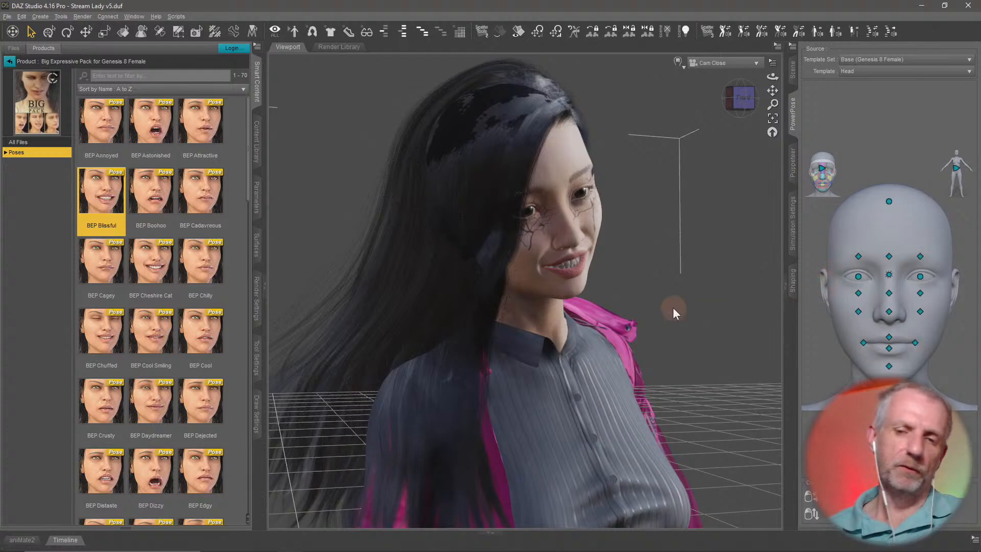
middle_drag(638, 324, 645, 328)
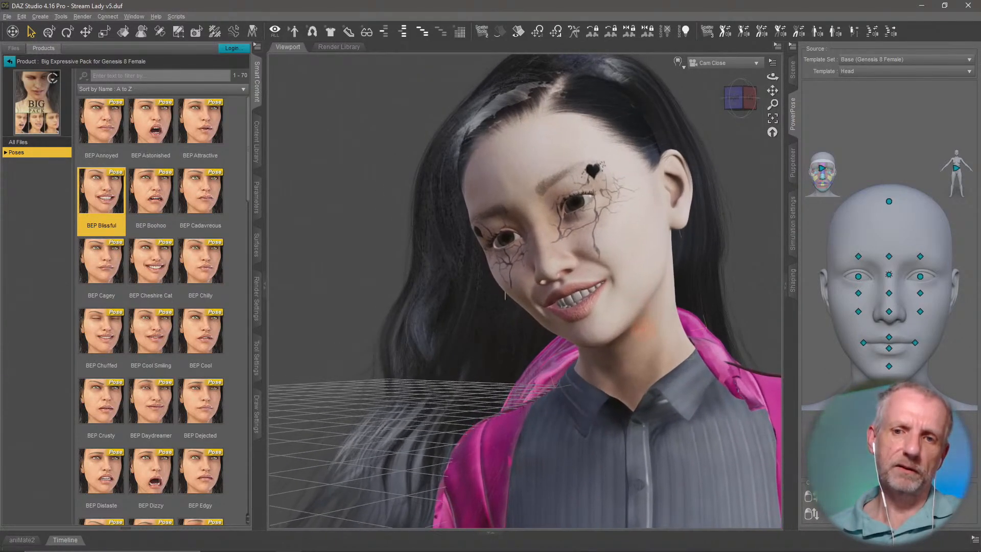
click(889, 276)
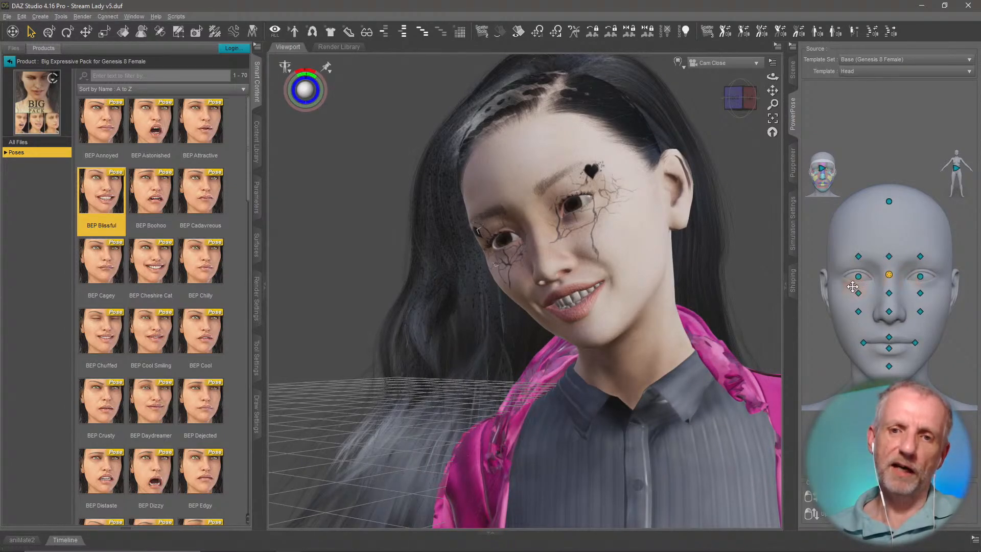
drag(885, 282, 891, 266)
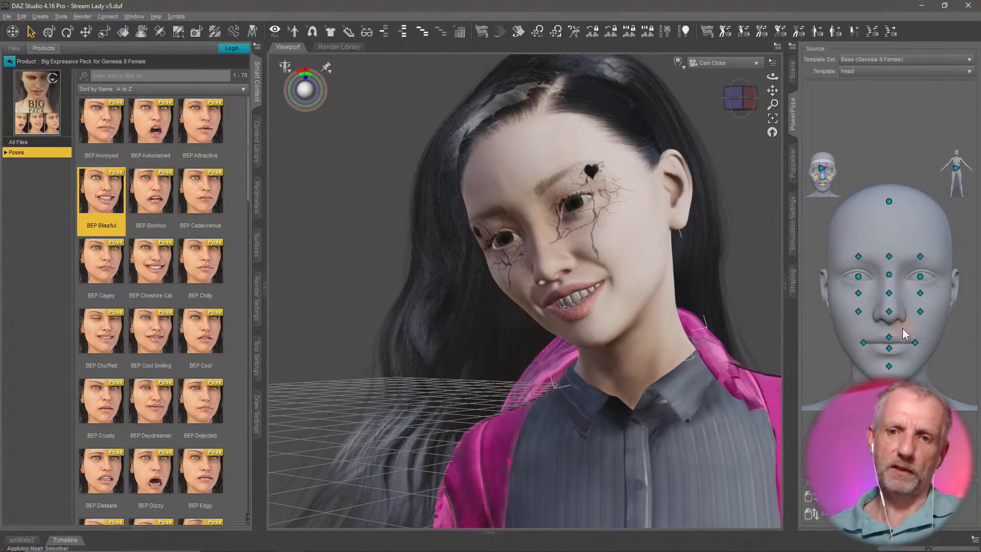
mouse_move(888, 276)
mouse_down()
mouse_move(855, 276)
mouse_move(903, 273)
mouse_move(890, 278)
mouse_move(893, 264)
mouse_up()
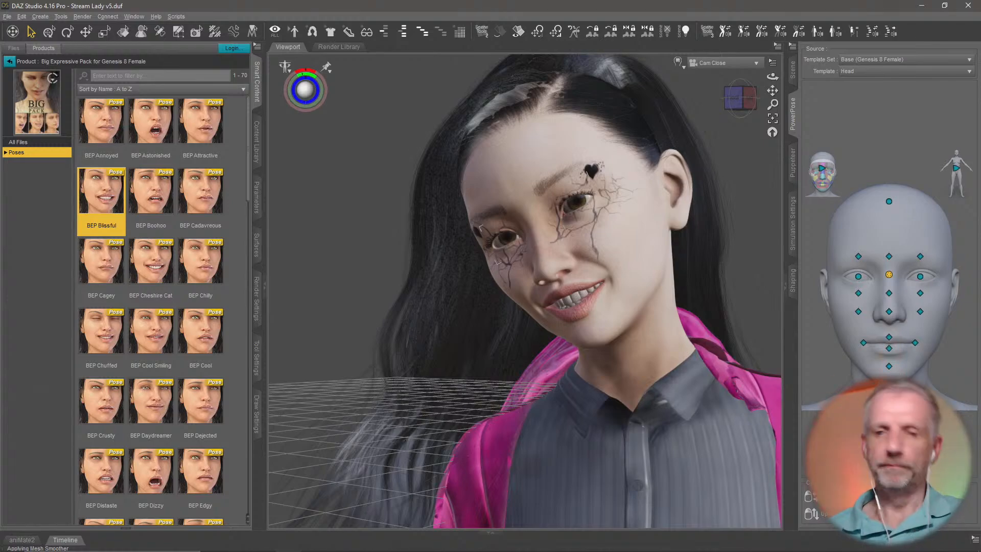
Check the figure through the Cam Wide camera and return to the Perspective View for a wider look at her.
click(717, 62)
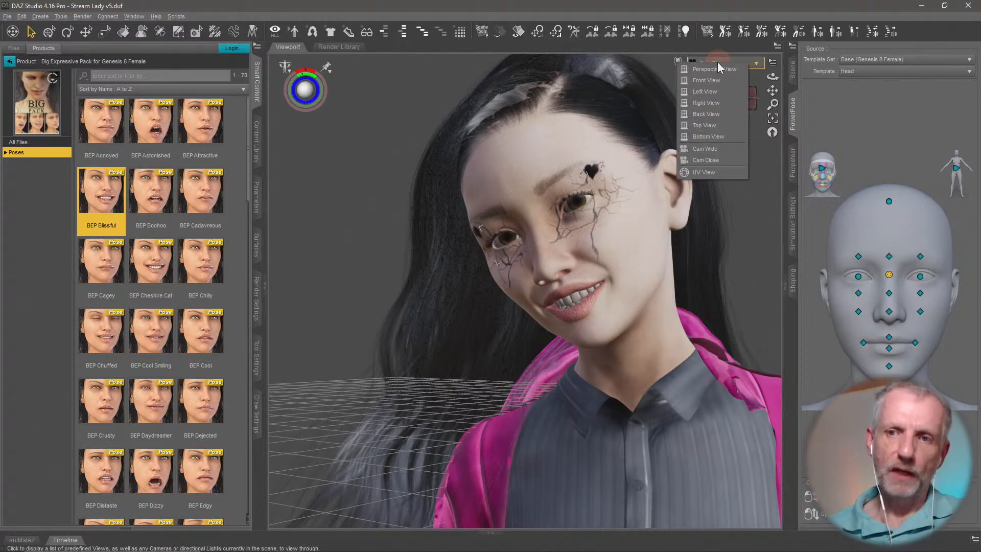
click(726, 151)
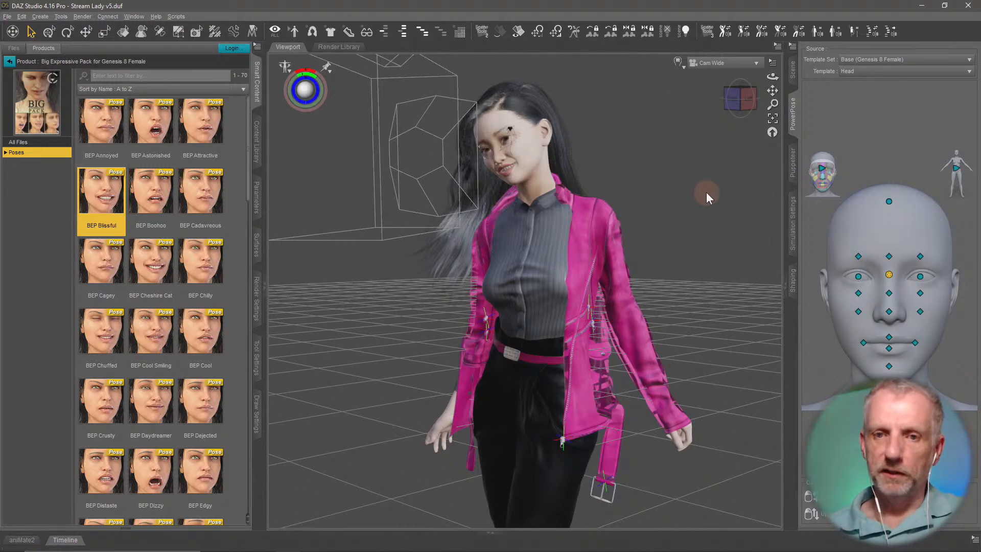
click(727, 61)
click(730, 66)
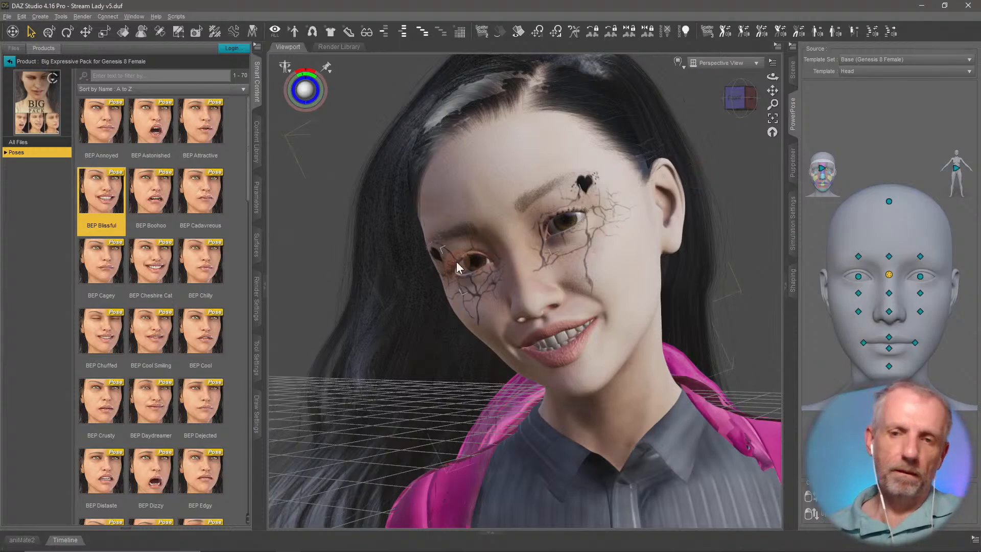
middle_drag(456, 261, 436, 265)
scroll(457, 262, up, 5)
scroll(457, 263, down, 10)
Select the figure's Monica Hair and show its BLOW Dials parameters.
click(792, 70)
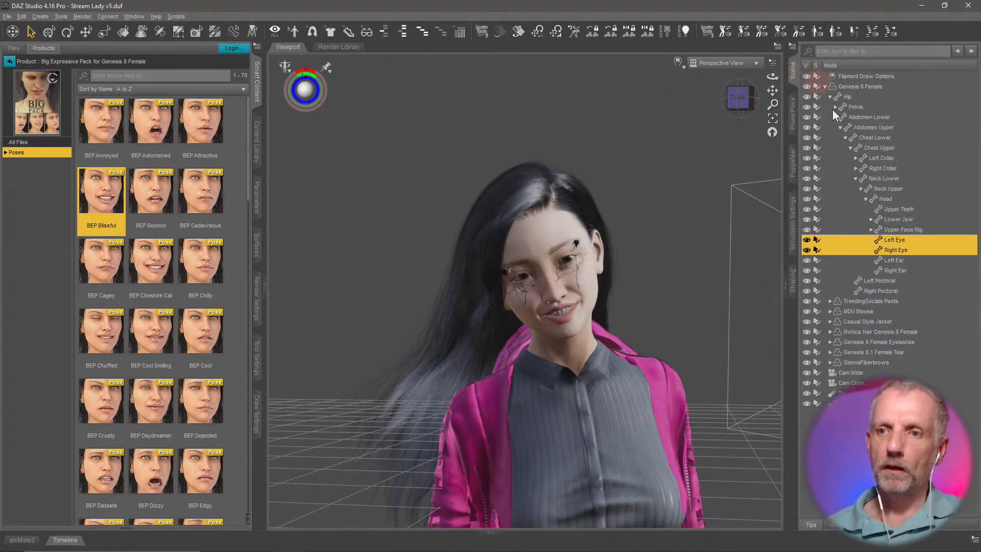
click(824, 87)
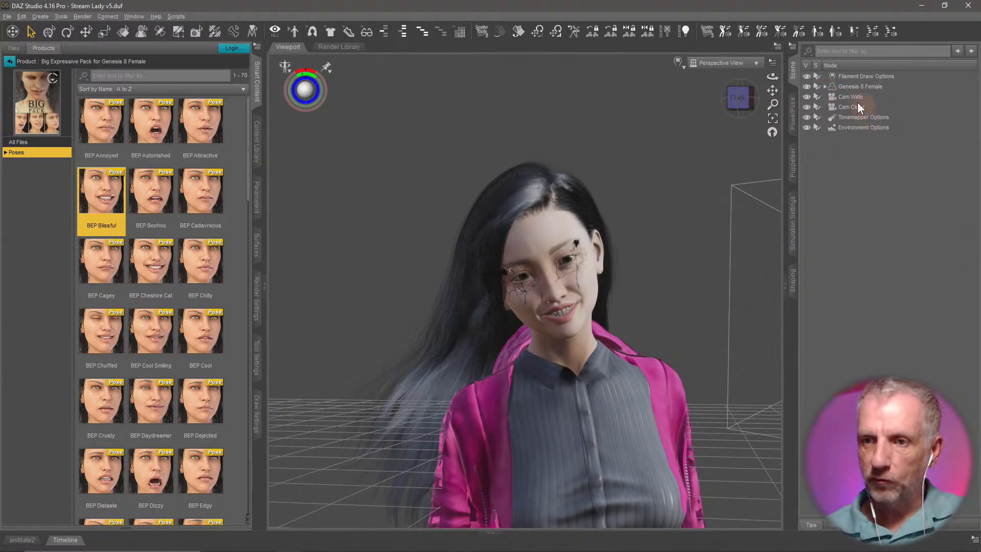
click(850, 87)
click(829, 97)
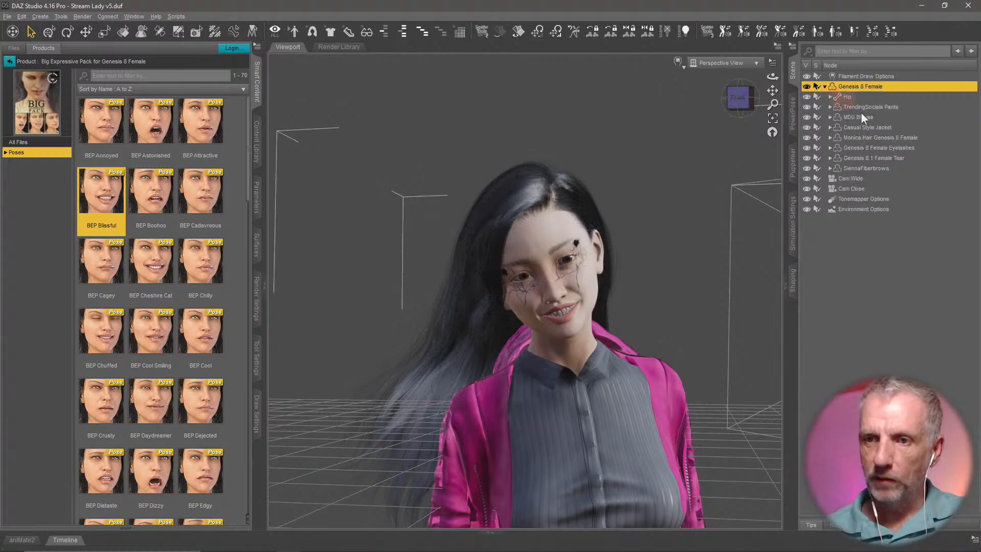
right_click(497, 208)
click(543, 226)
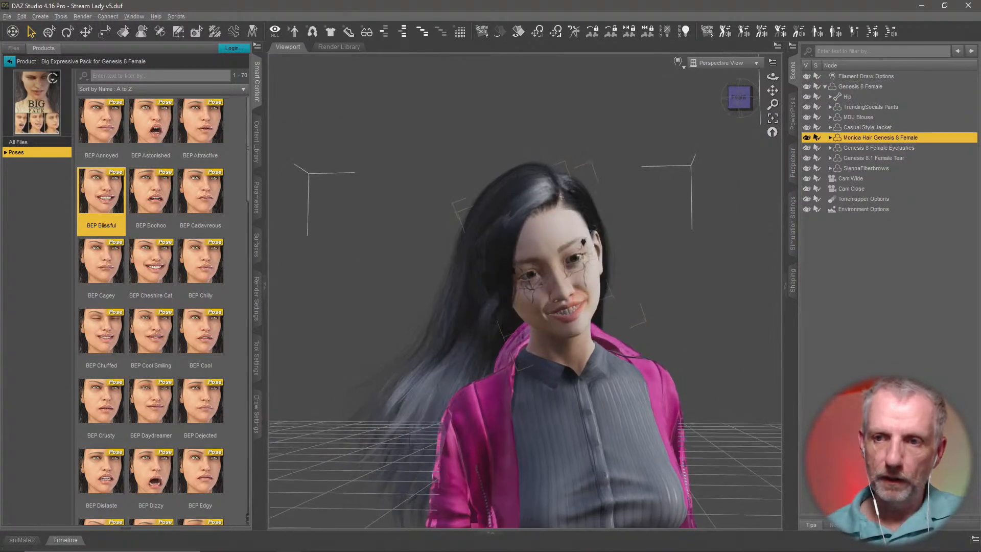
middle_drag(575, 303, 575, 301)
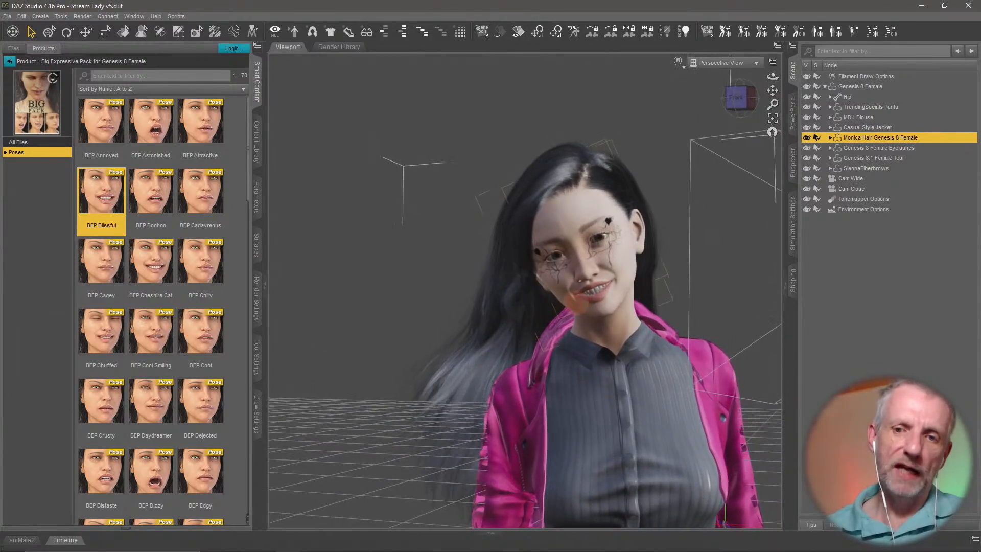
click(256, 197)
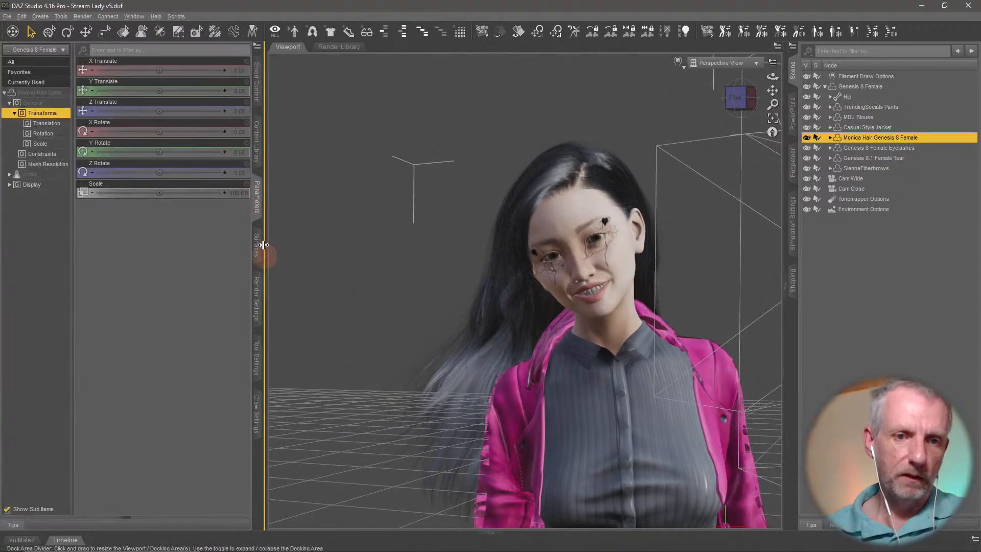
click(47, 178)
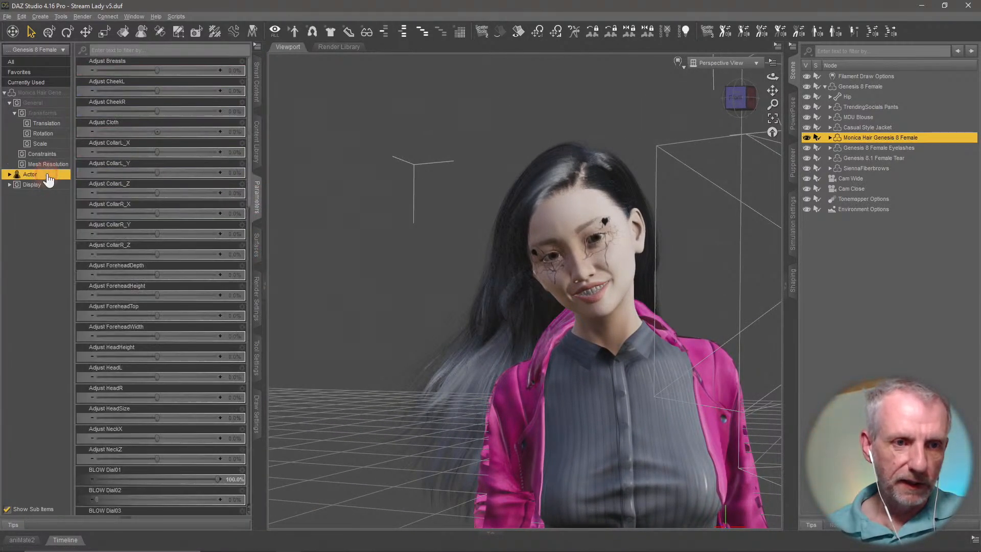
click(9, 102)
click(42, 134)
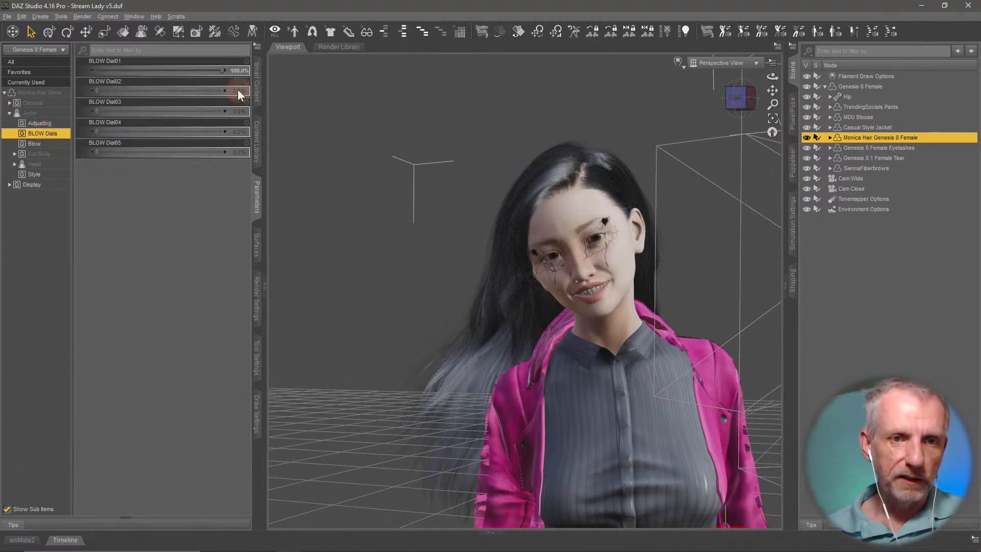
Try out the hair's BLOW Dial01 to BLOW Dial05 one after another, returning each to its starting value.
drag(221, 70, 324, 94)
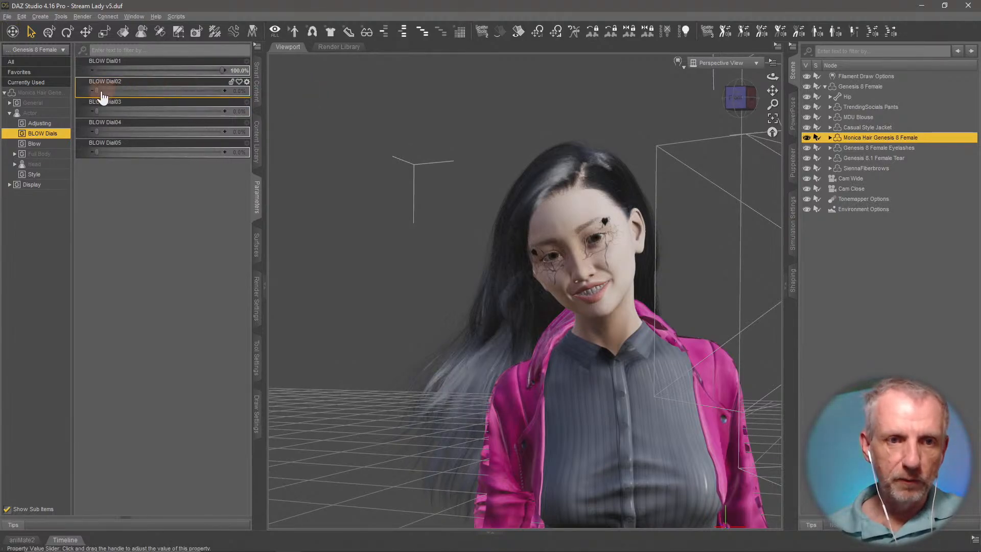
drag(98, 91, 37, 94)
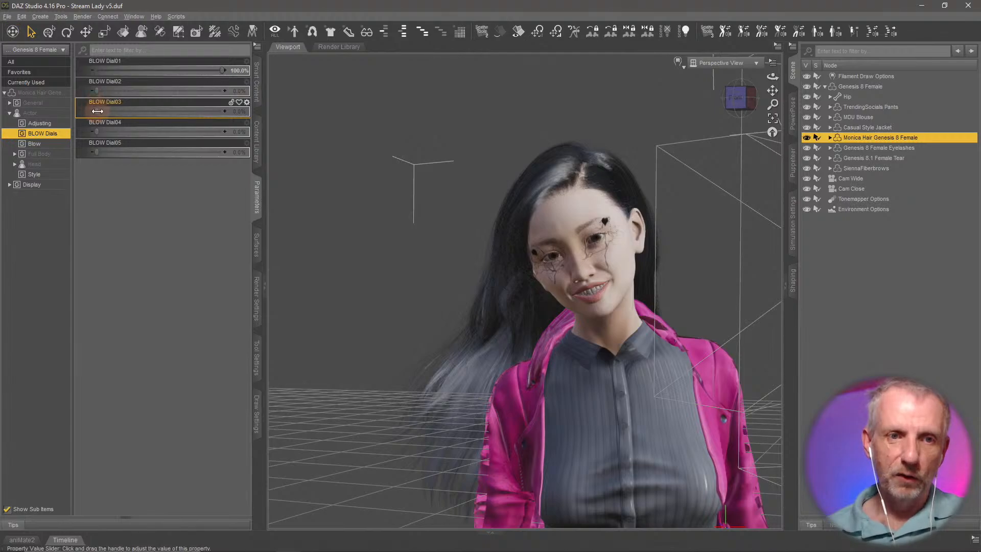
drag(97, 111, 7, 113)
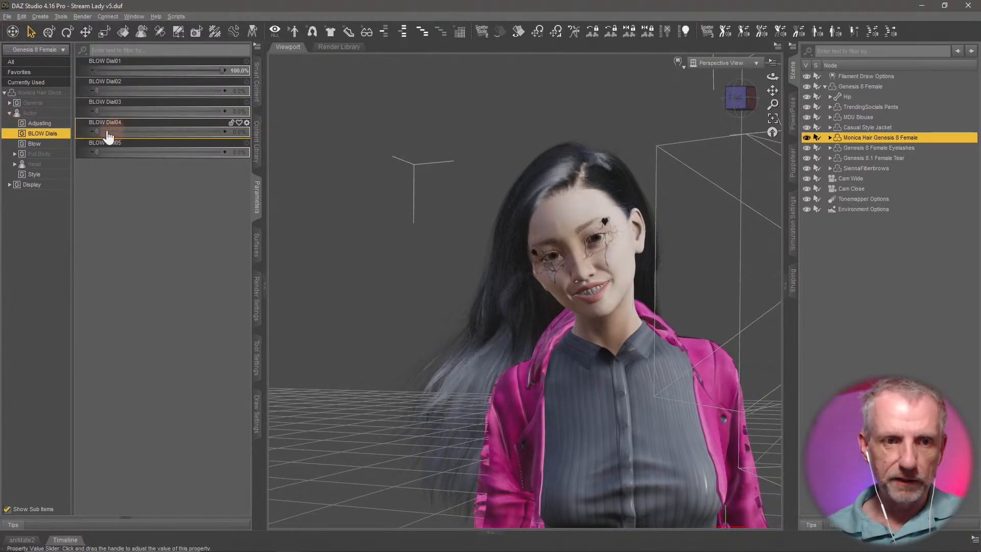
drag(98, 132, 10, 138)
drag(103, 152, 3, 139)
mouse_move(405, 354)
middle_down()
mouse_move(401, 343)
mouse_move(395, 351)
middle_up()
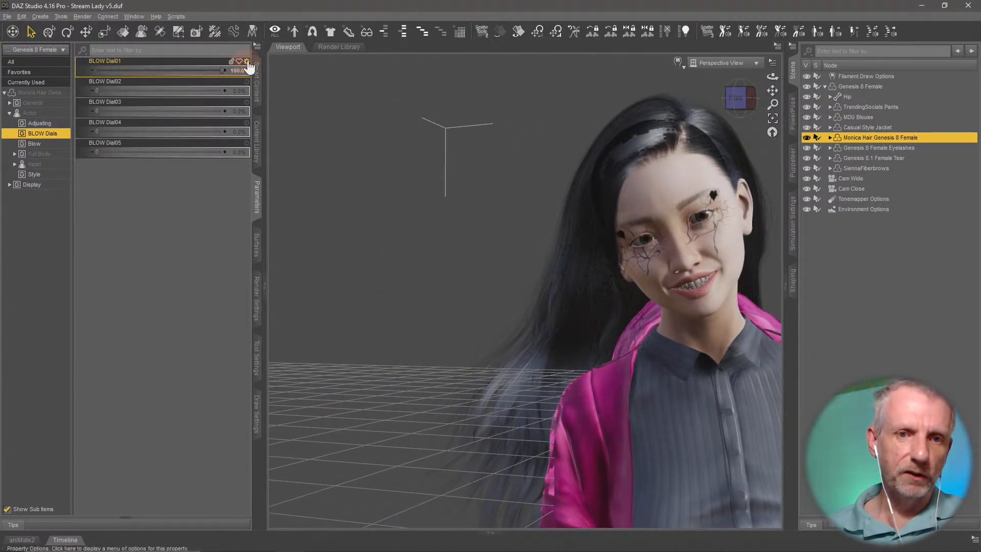
Raise the maximum limit of the hair's BLOW Dial01 to 300% and set the dial to 300%.
click(247, 61)
click(253, 71)
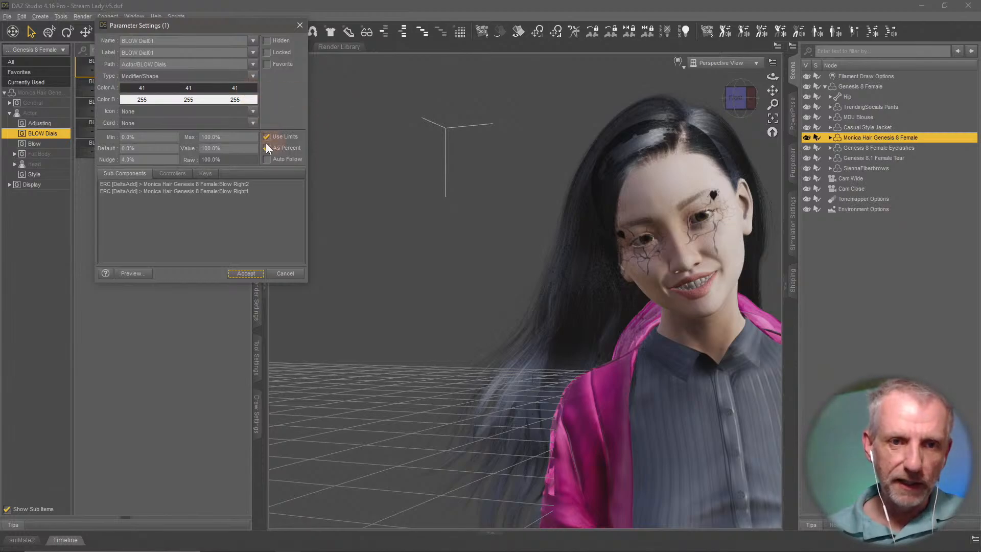
key(Return)
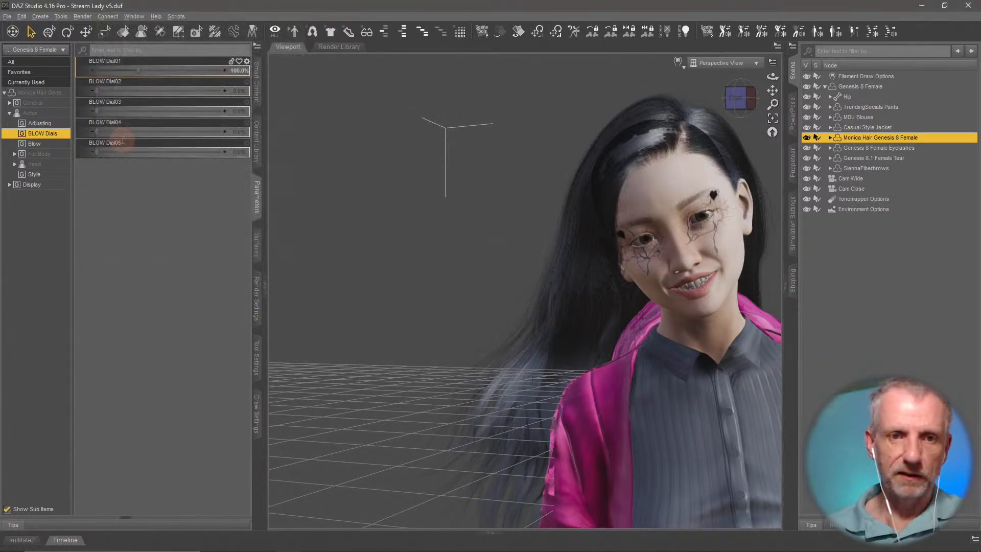
drag(137, 68, 259, 69)
Raise the maximum limit of the hair's BLOW Dial01 to 600% and set the dial to 600%.
right_click(248, 68)
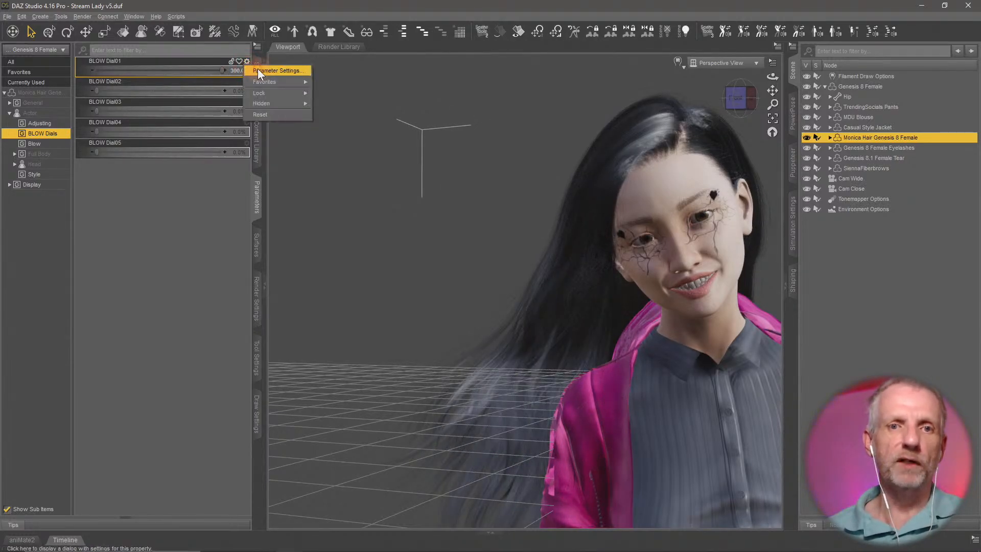
click(278, 72)
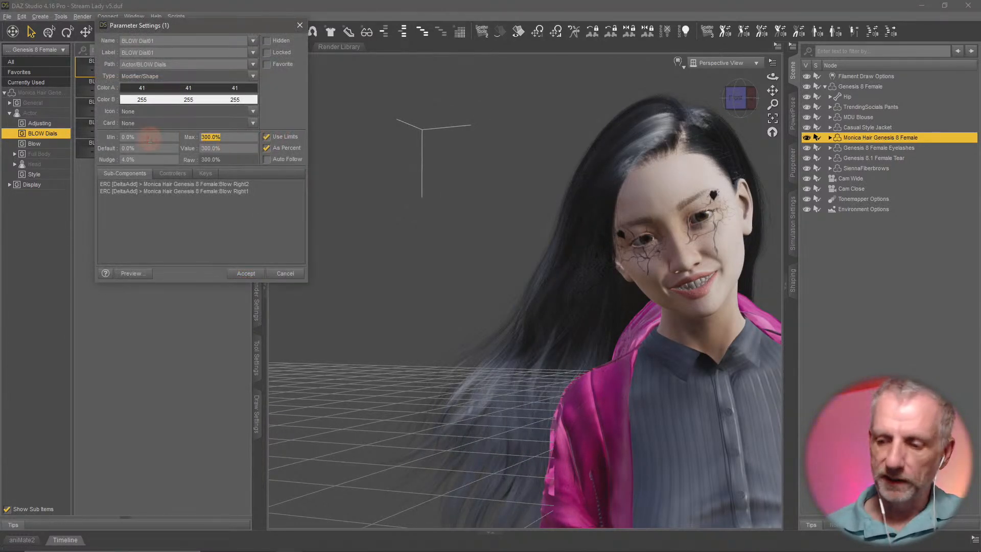
text(600)
key(Return)
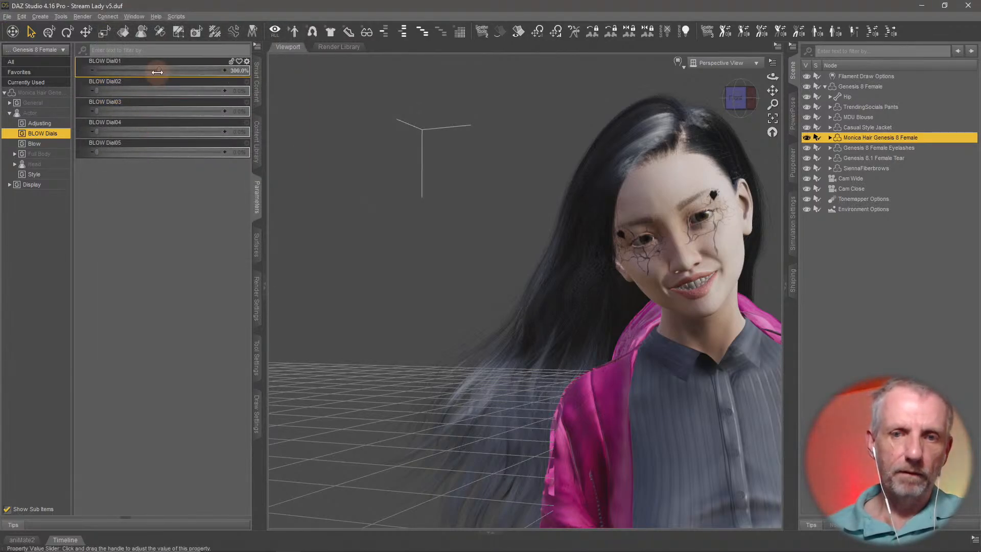
drag(157, 72, 266, 79)
Inspect the blown hair from a closer angle, then look at the figure through the Cam Close camera.
ctrl+alt+drag(540, 320, 529, 319)
ctrl+alt+right_drag(530, 319, 543, 321)
ctrl+alt+drag(542, 320, 629, 209)
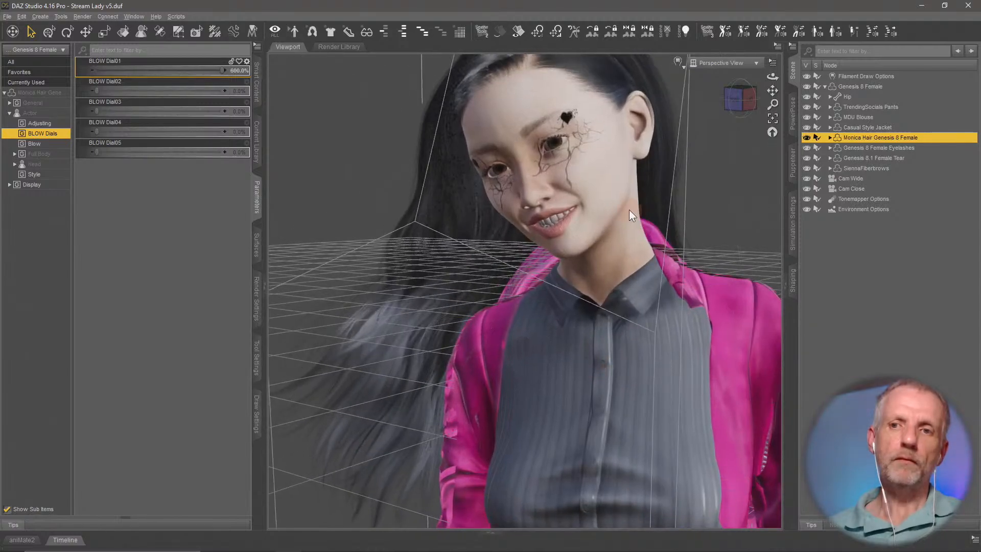
click(725, 63)
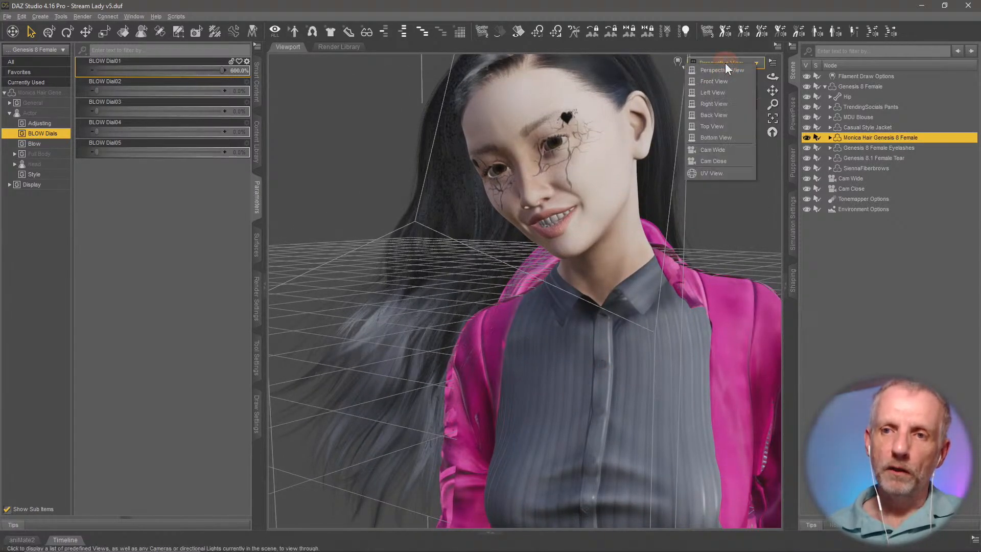
click(731, 158)
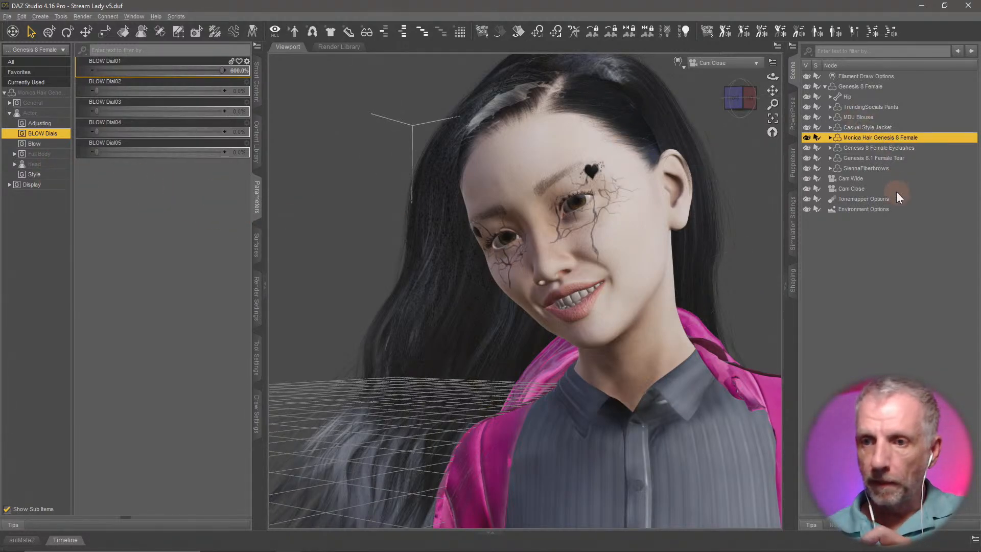
Select the Cam Close camera and set its Focal Length to 120 mm.
click(858, 187)
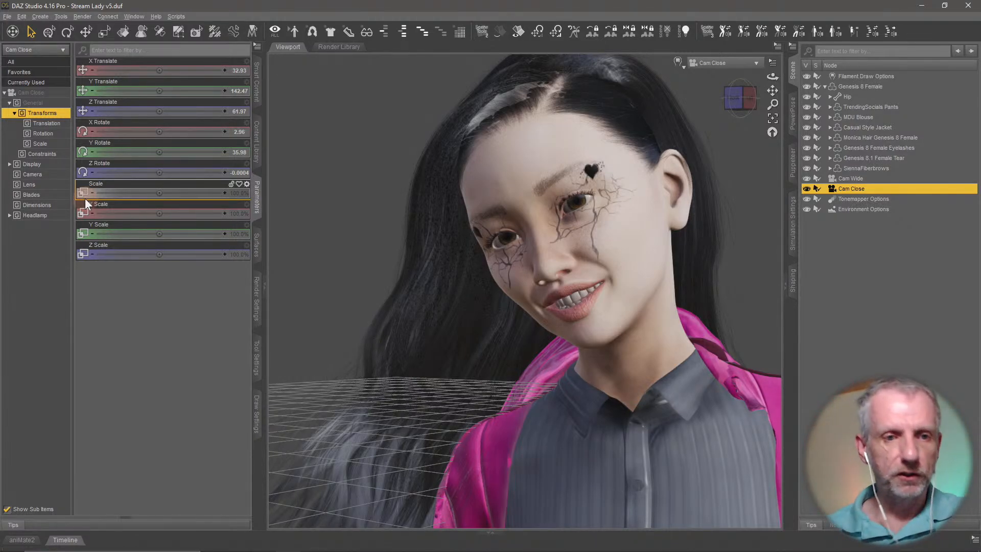
click(35, 175)
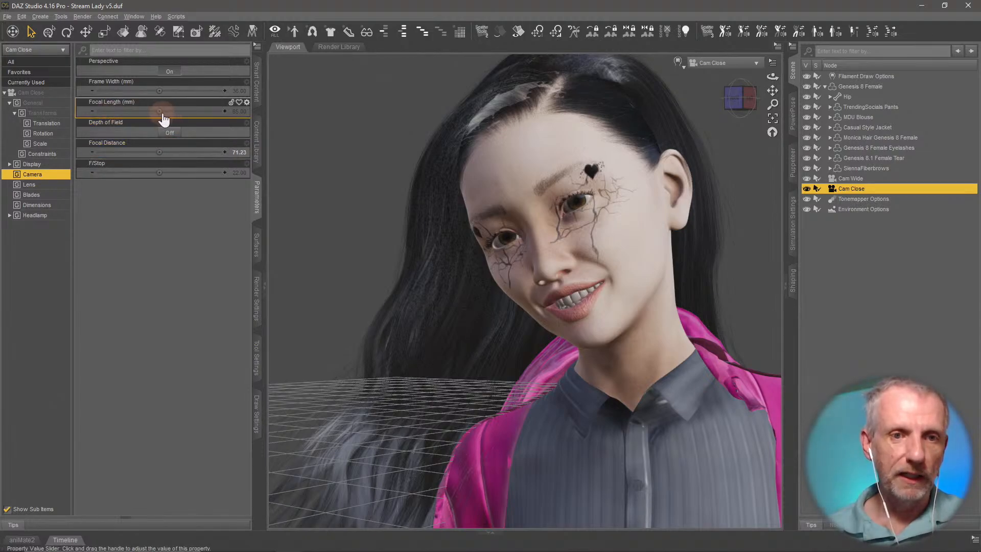
drag(164, 111, 218, 112)
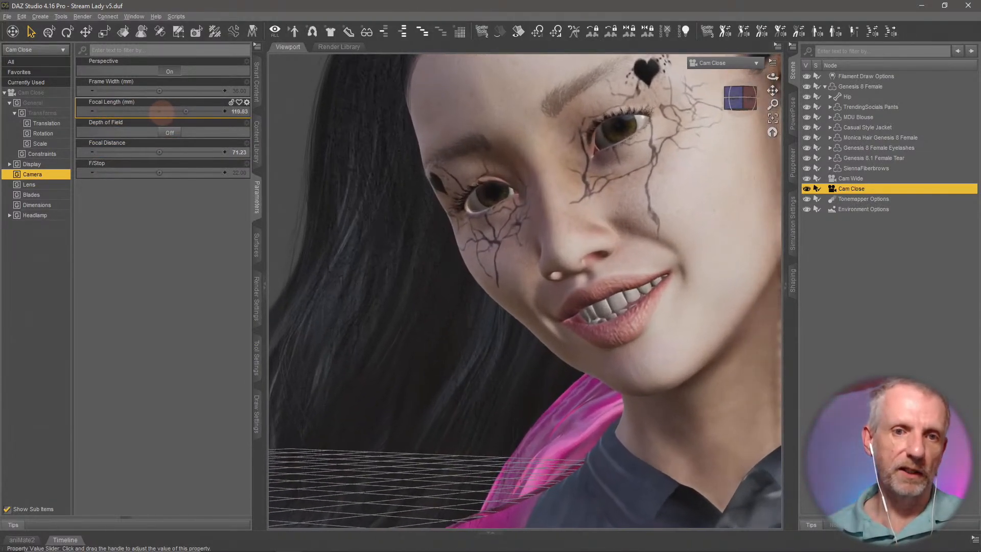
click(233, 111)
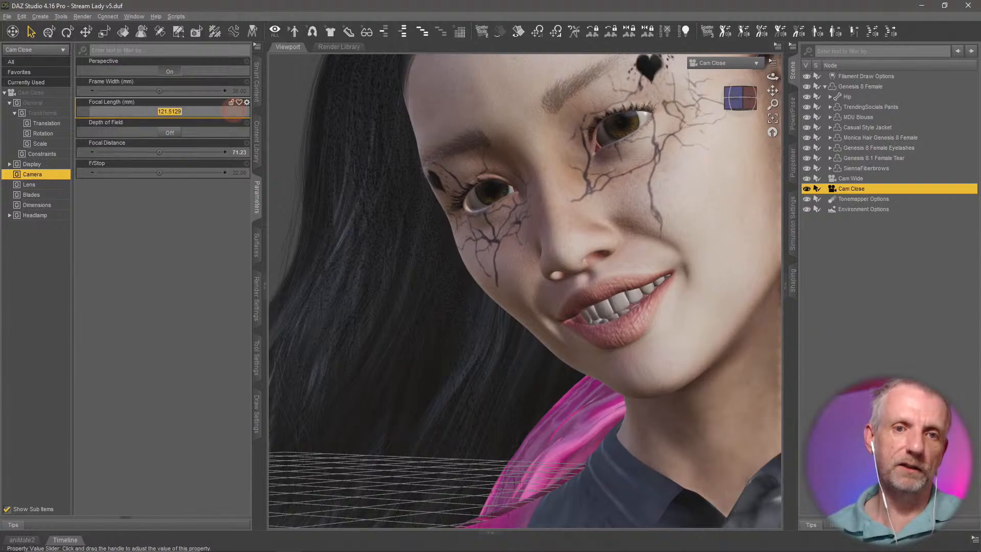
text(120)
key(Return)
Pull the Cam Close camera back to frame the figure's head, upper body and blown hair.
scroll(404, 248, down, 10)
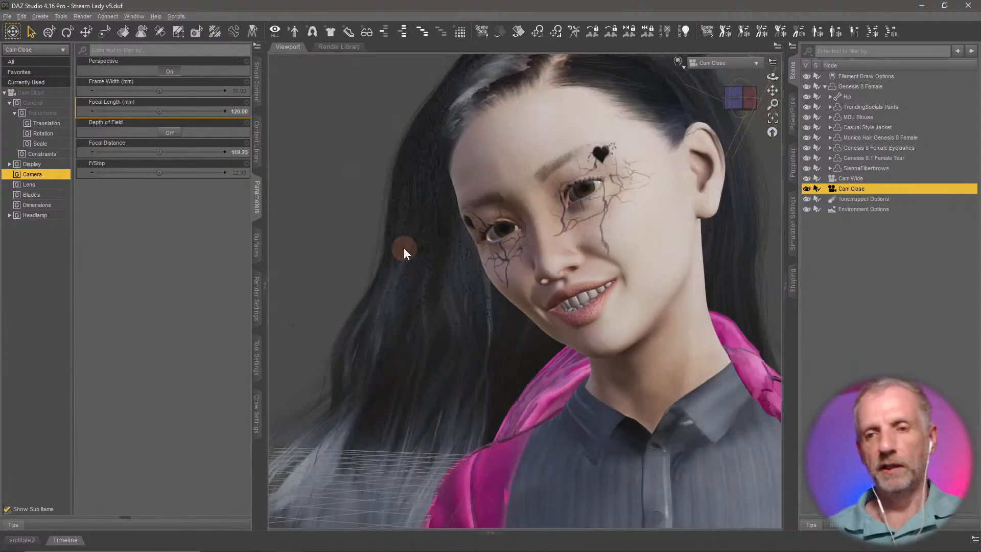
scroll(404, 248, up, 3)
mouse_move(458, 260)
middle_down()
mouse_move(458, 245)
mouse_move(455, 271)
middle_up()
scroll(454, 265, down, 1)
scroll(451, 268, down, 2)
scroll(456, 271, up, 1)
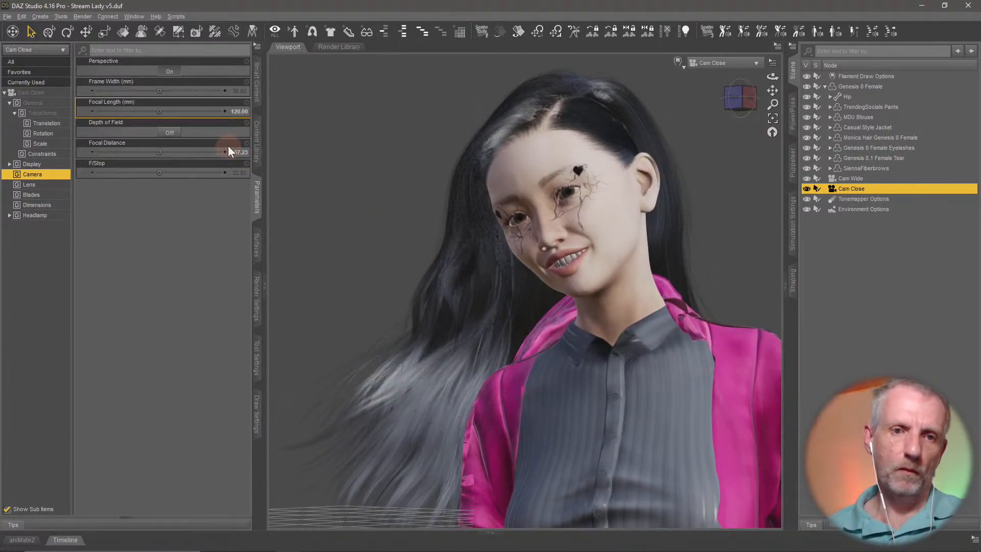
Increase Cam Close's Focal Length to about 132.9 mm and recompose the portrait with the blown hair in frame.
drag(159, 111, 179, 111)
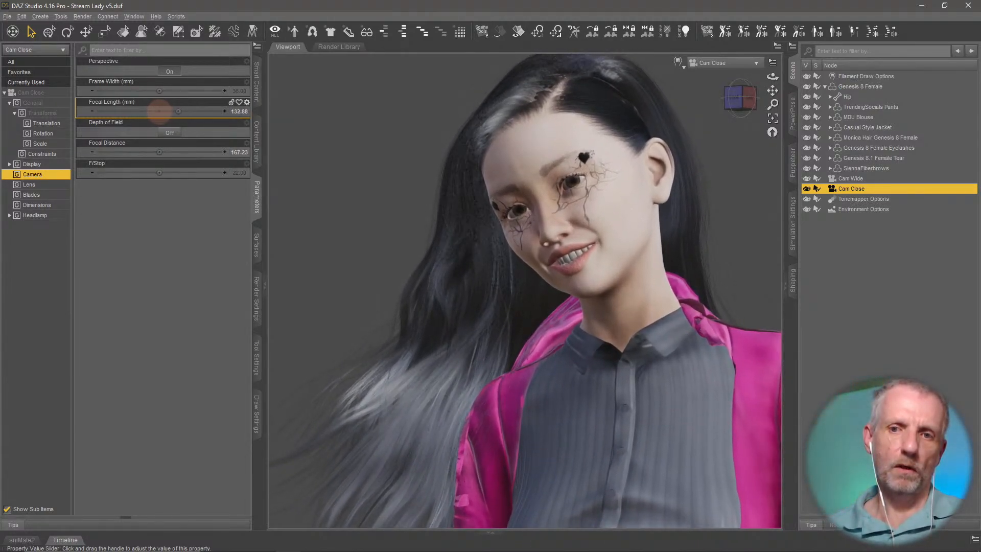
middle_drag(335, 225, 333, 226)
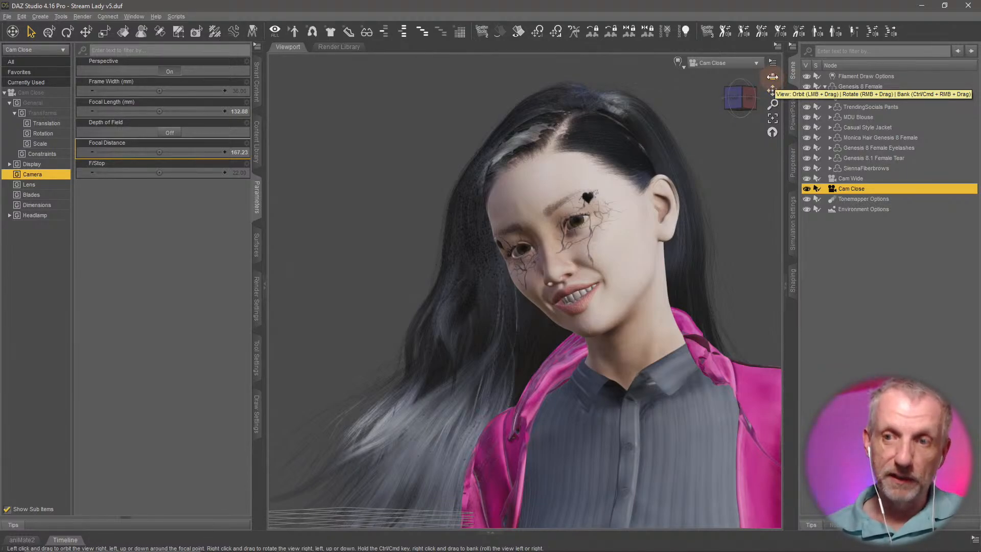
mouse_move(772, 77)
mouse_down()
mouse_move(754, 77)
mouse_move(771, 77)
mouse_up()
middle_drag(730, 197, 746, 180)
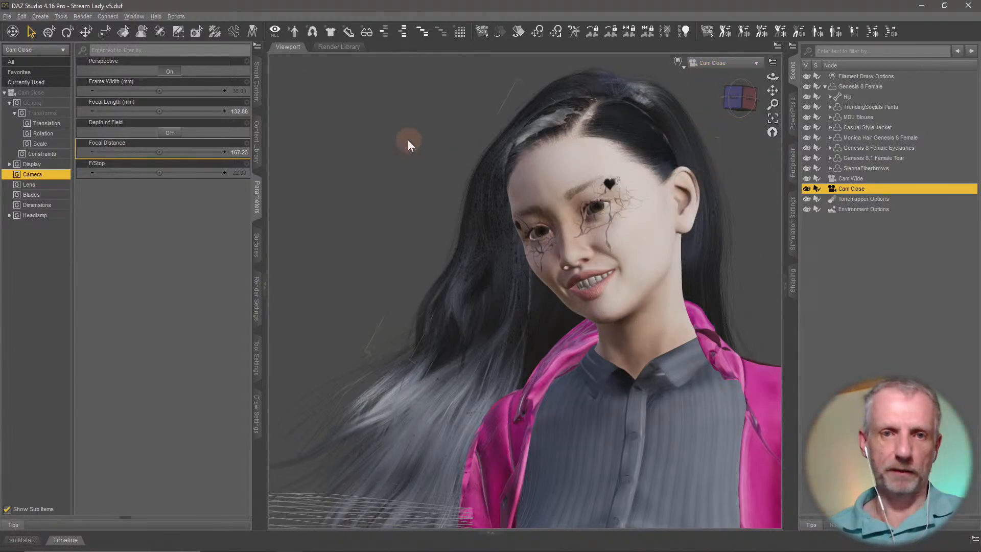
Save the scene as Stream Lady v6.duf in the DAZ Stream folder of the content library.
click(254, 133)
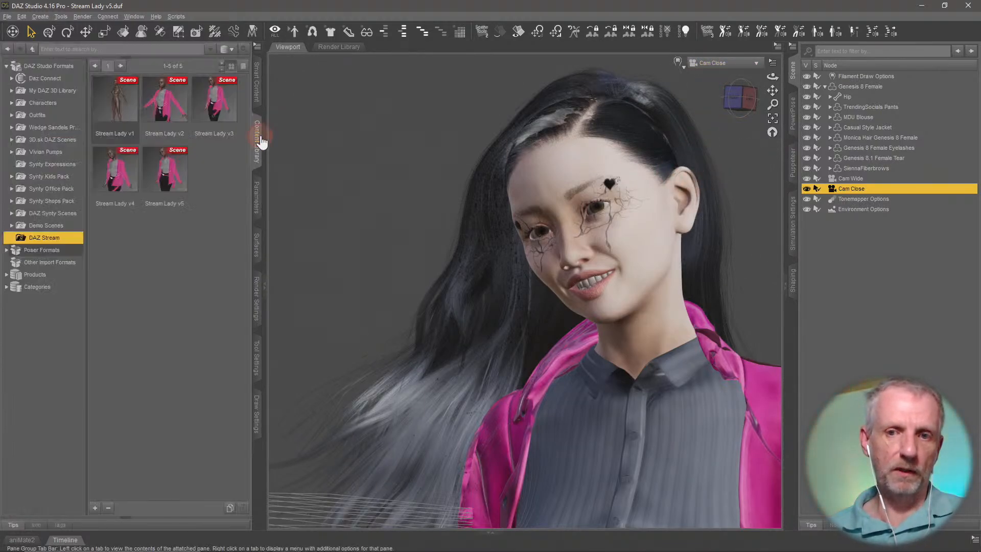
click(97, 509)
click(135, 264)
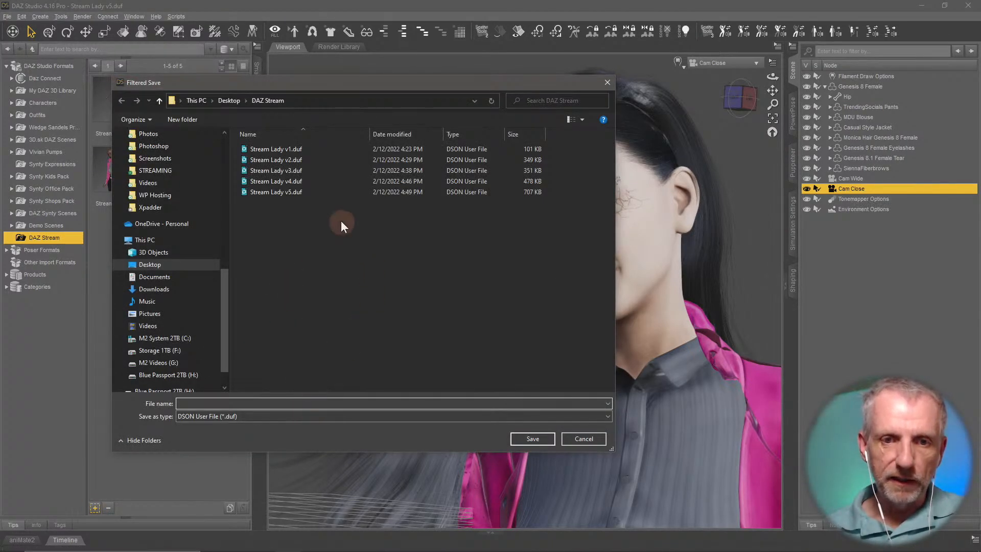
click(292, 196)
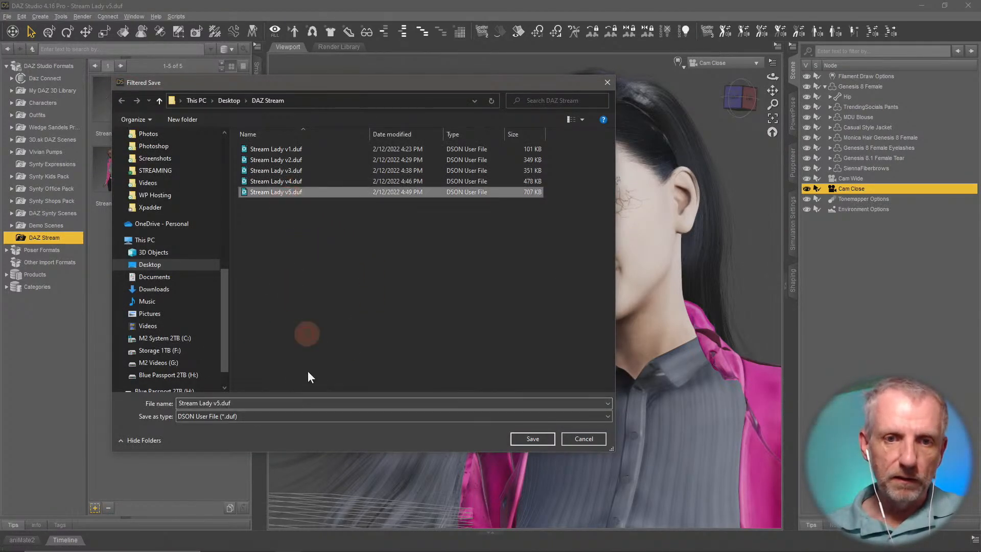
click(310, 406)
key(End)
key(Left)
key(Left)
key(Left)
key(Left)
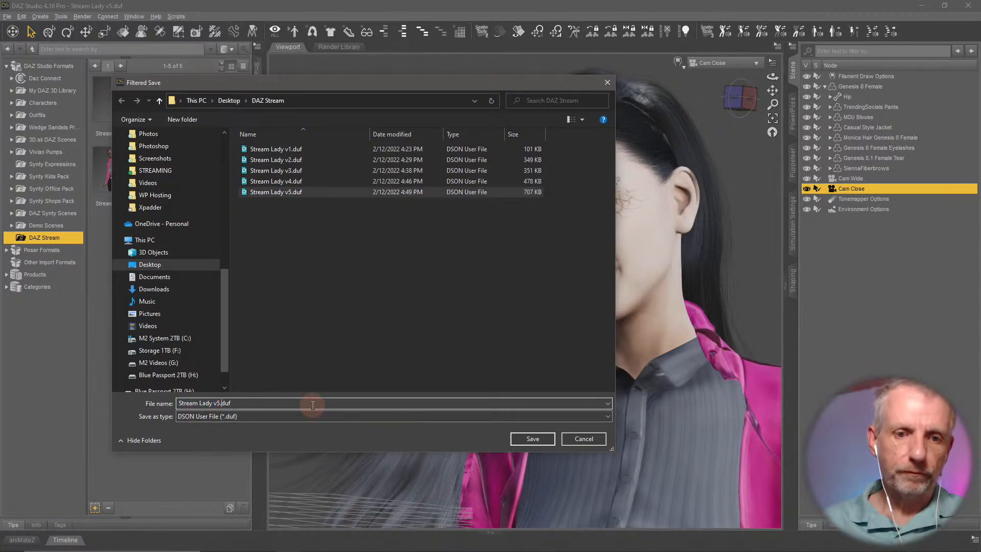
key(BackSpace)
text(6)
key(Return)
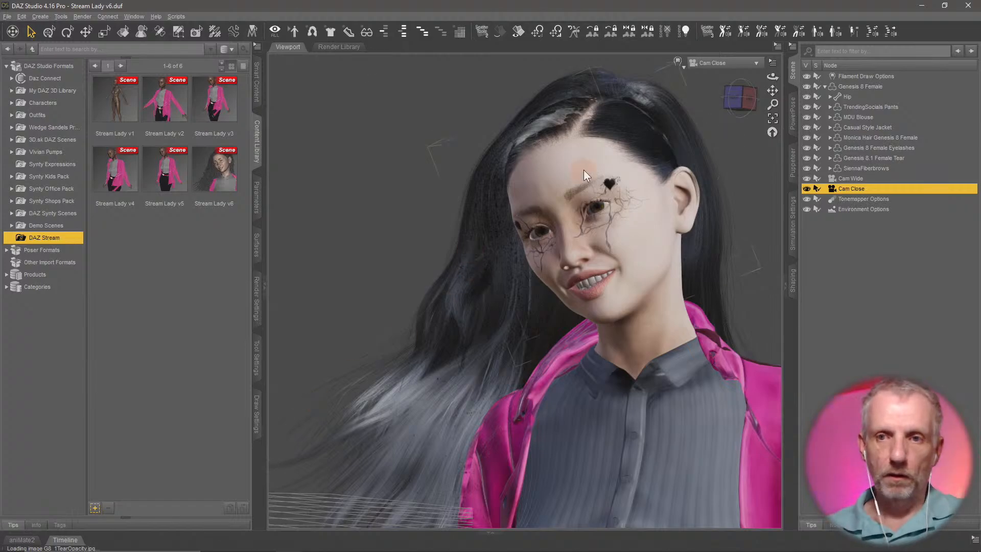
Switch the viewport to a realistic rendered preview and reframe the figure through the Cam Wide camera.
click(677, 61)
click(683, 195)
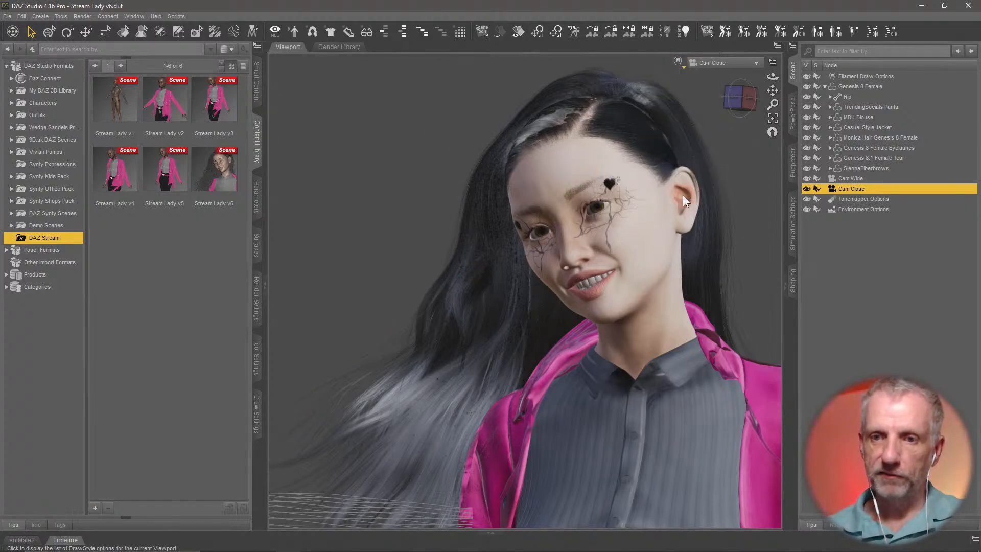
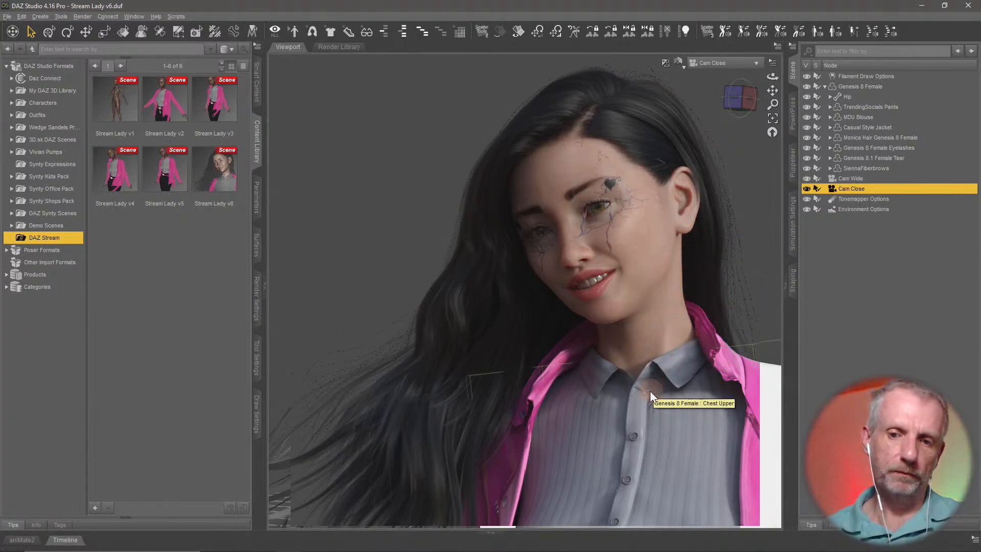
click(725, 62)
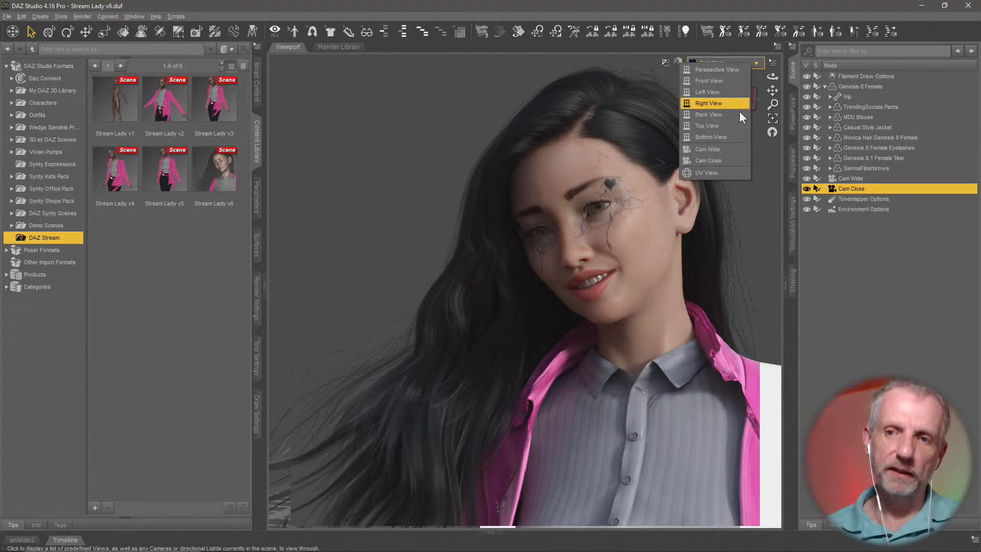
click(731, 149)
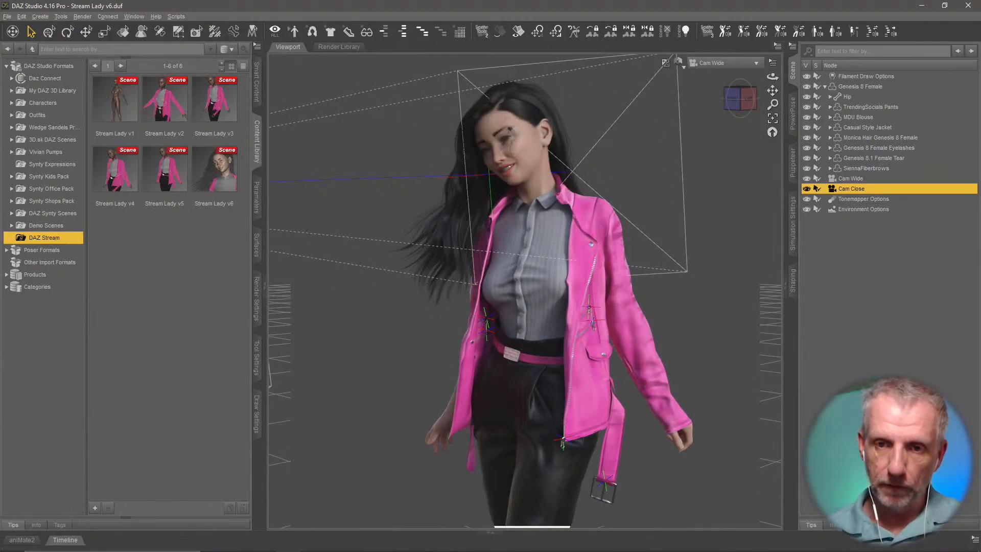
middle_drag(488, 289, 522, 310)
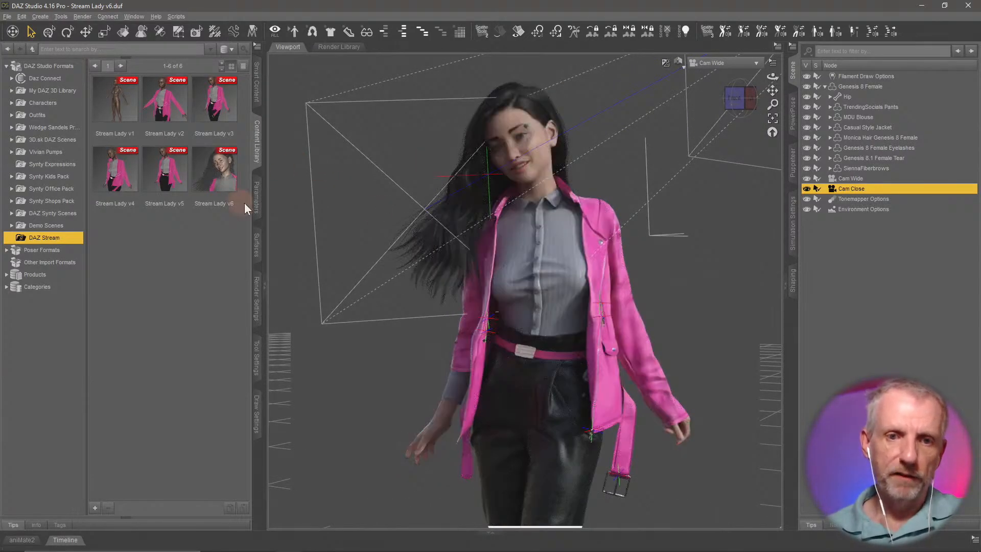
Set the Cam Wide camera's Focal Length to 120 mm and pull it back to frame the figure down to the thighs.
click(256, 199)
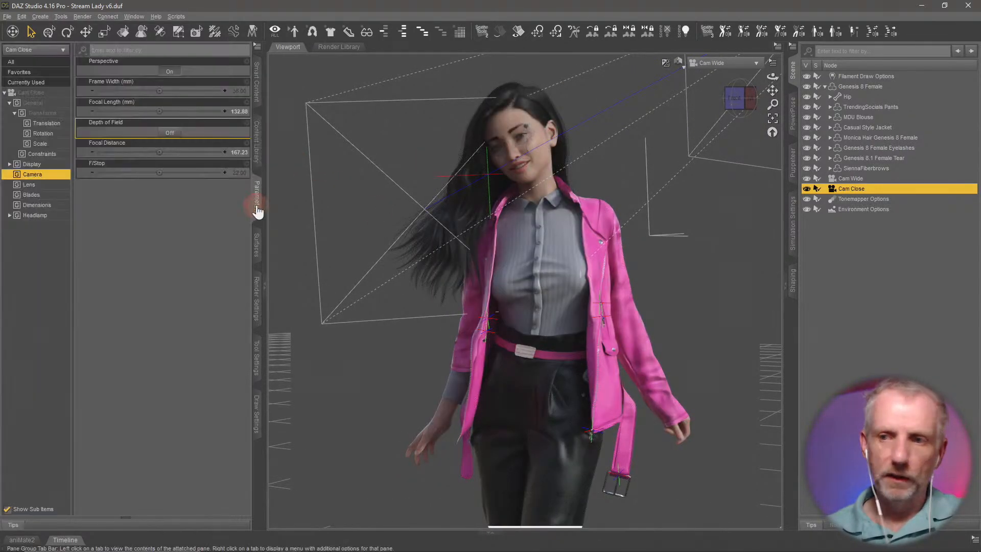
click(851, 178)
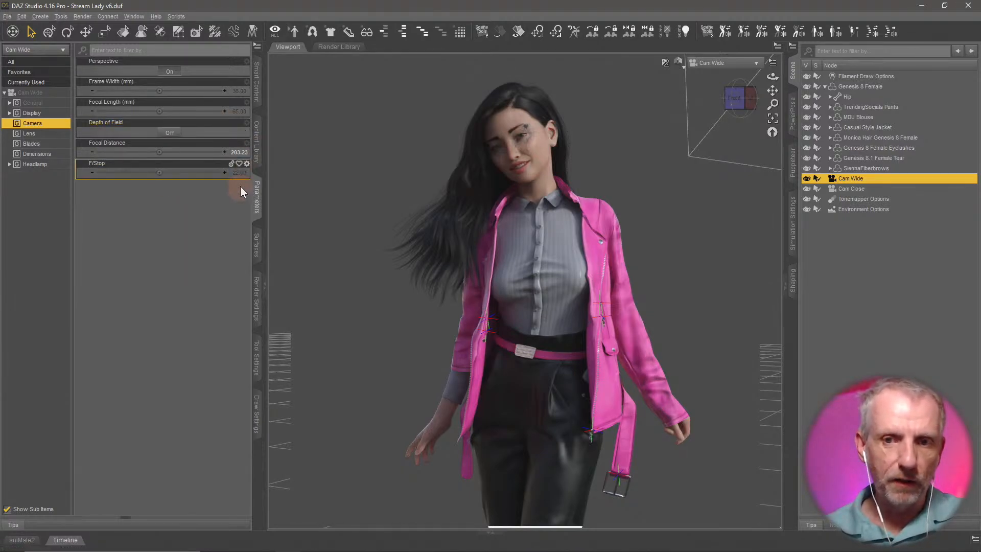
double_click(237, 112)
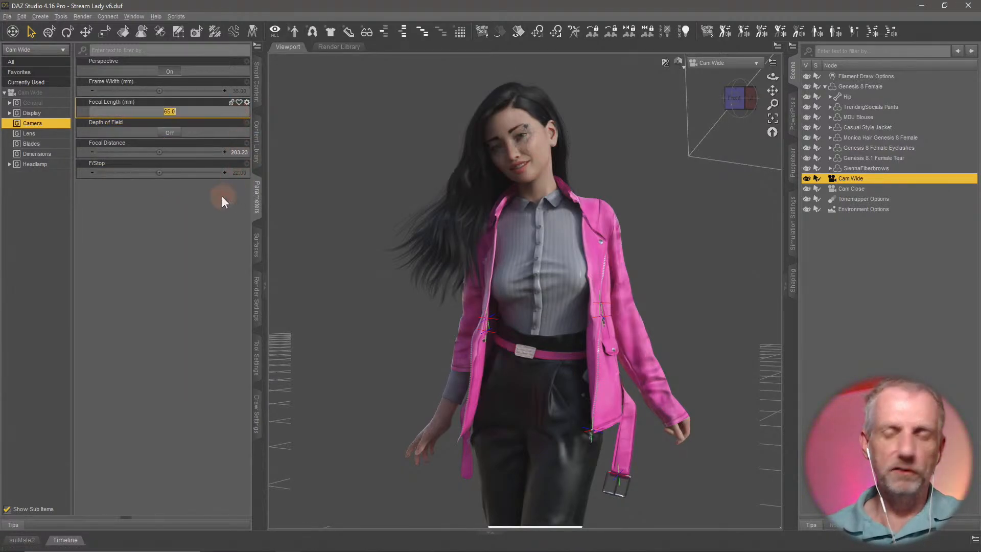
text(120)
key(Return)
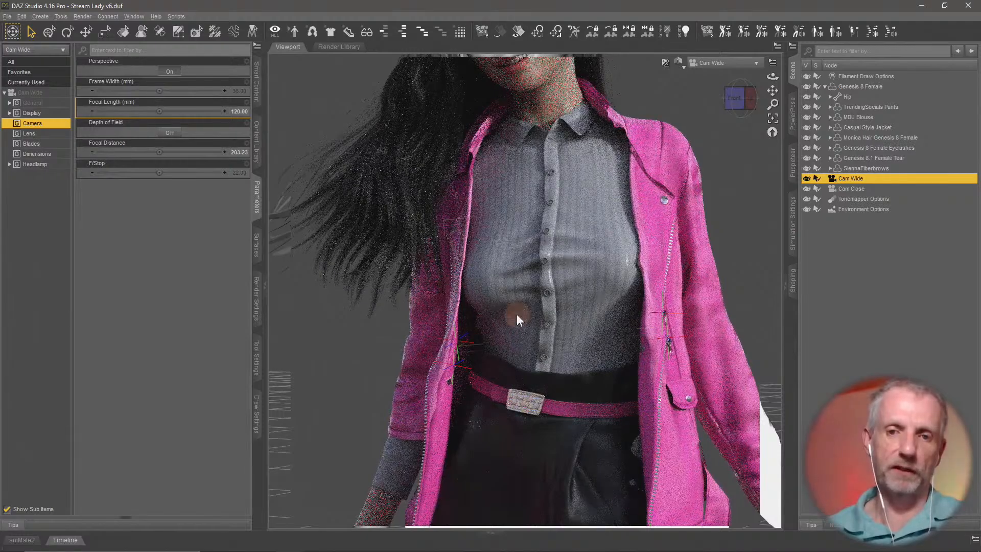
scroll(516, 314, down, 5)
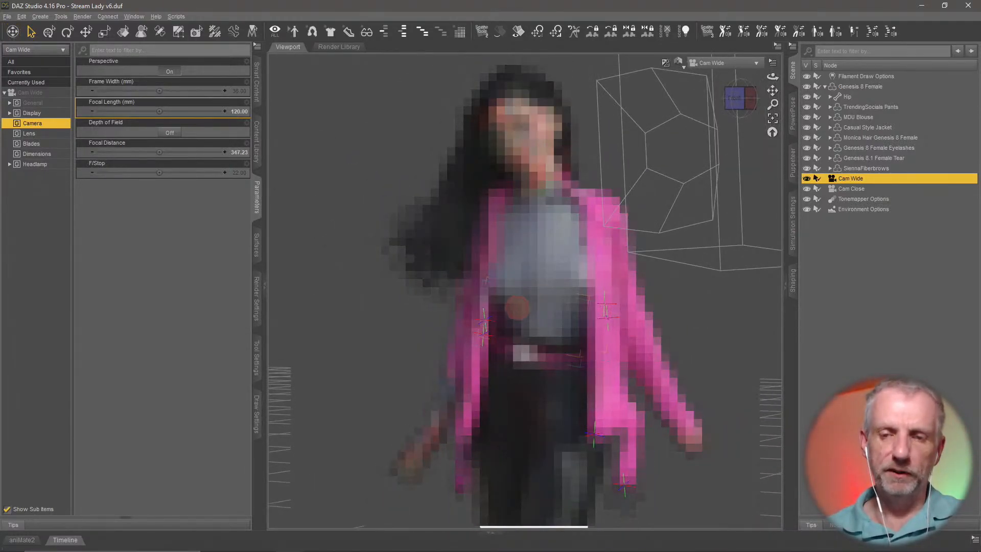
ctrl+alt+drag(518, 307, 532, 305)
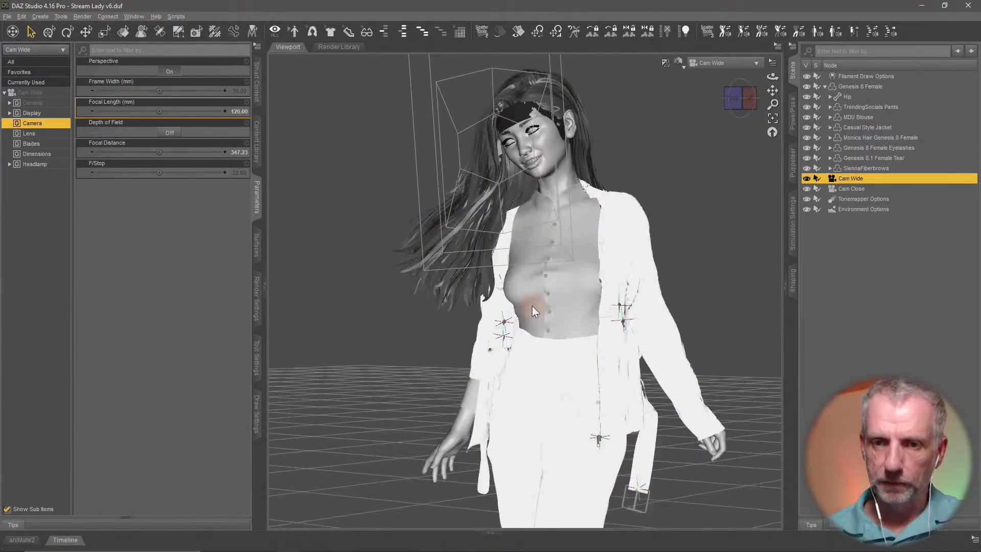
scroll(532, 306, up, 1)
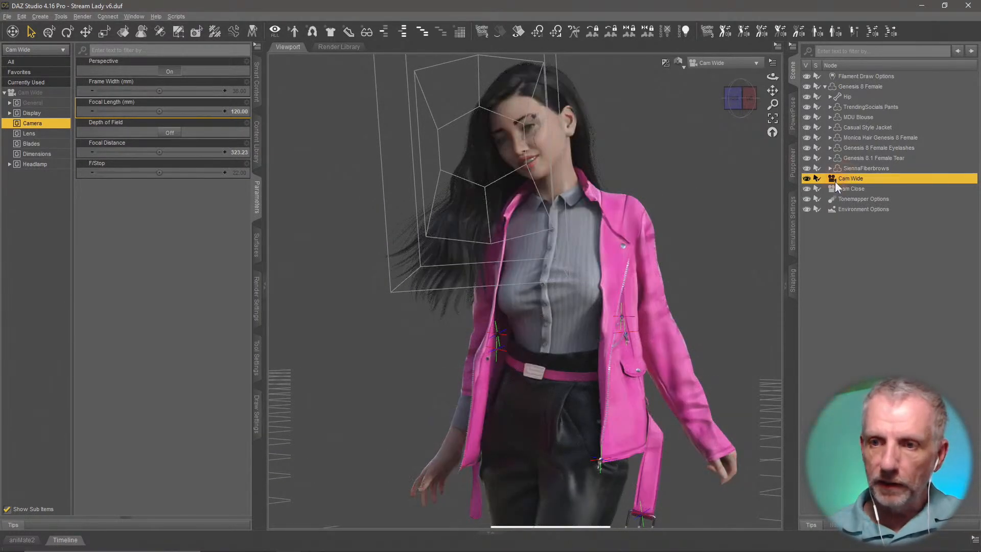
Hide the Cam Close camera in the scene and fine-tune the figure's framing in Cam Wide.
click(806, 189)
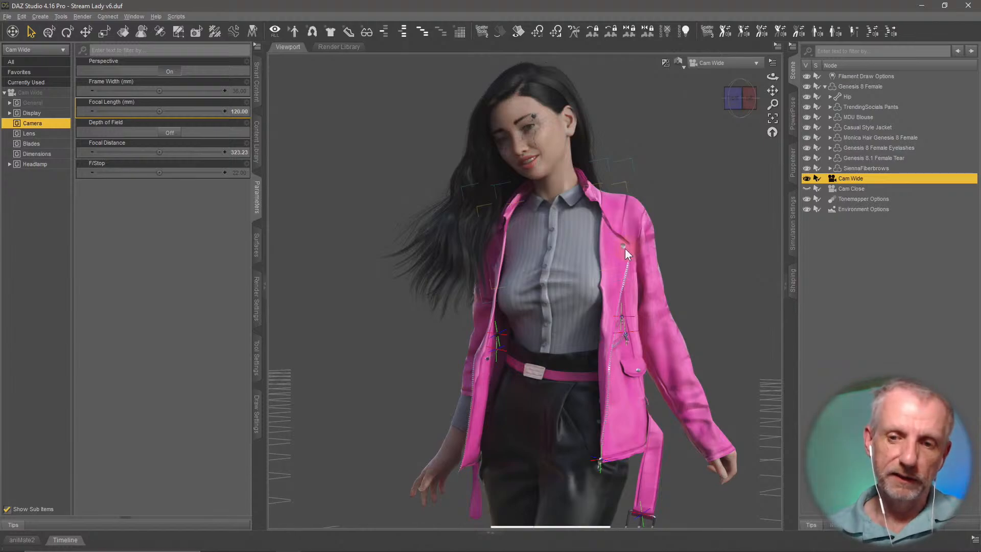
ctrl+alt+drag(624, 248, 604, 246)
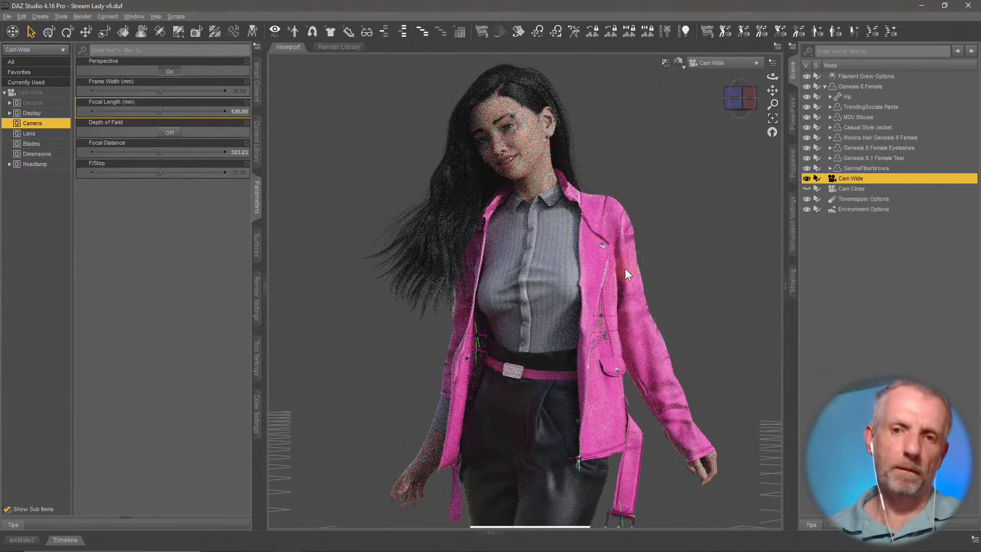
ctrl+alt+drag(625, 269, 609, 271)
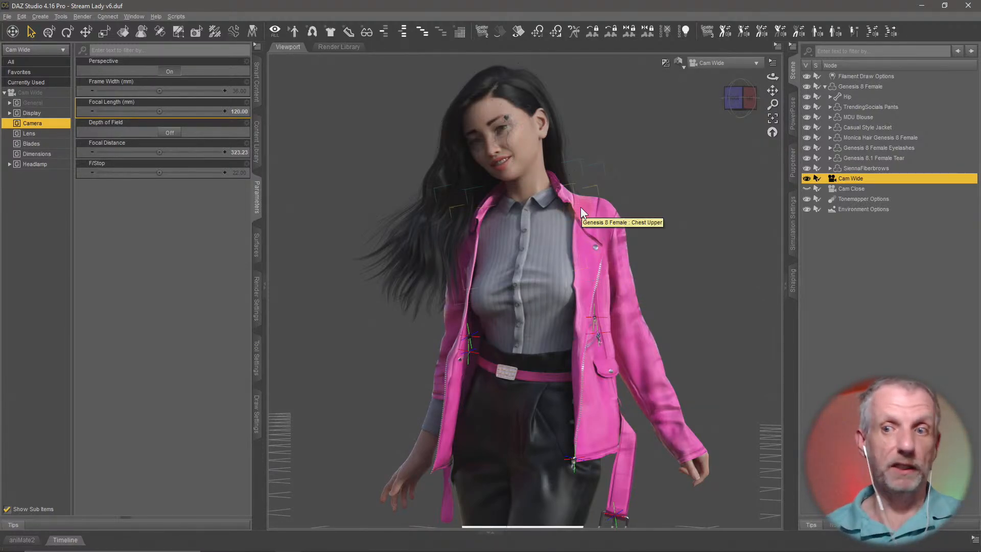
Switch the viewport to Filament (PBR) drawing in Perspective View and frame the figure's head and hairline closely.
click(683, 68)
click(702, 190)
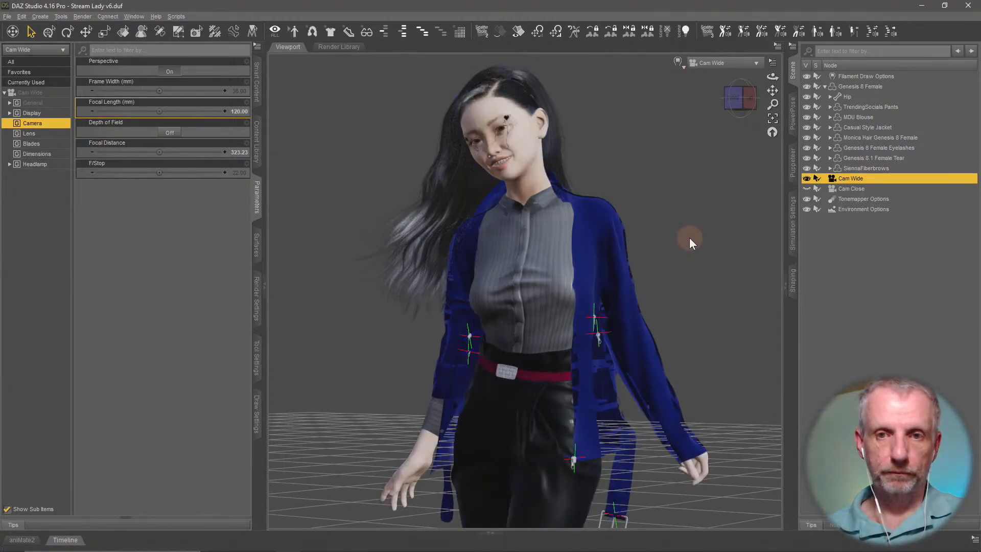
click(722, 63)
click(712, 72)
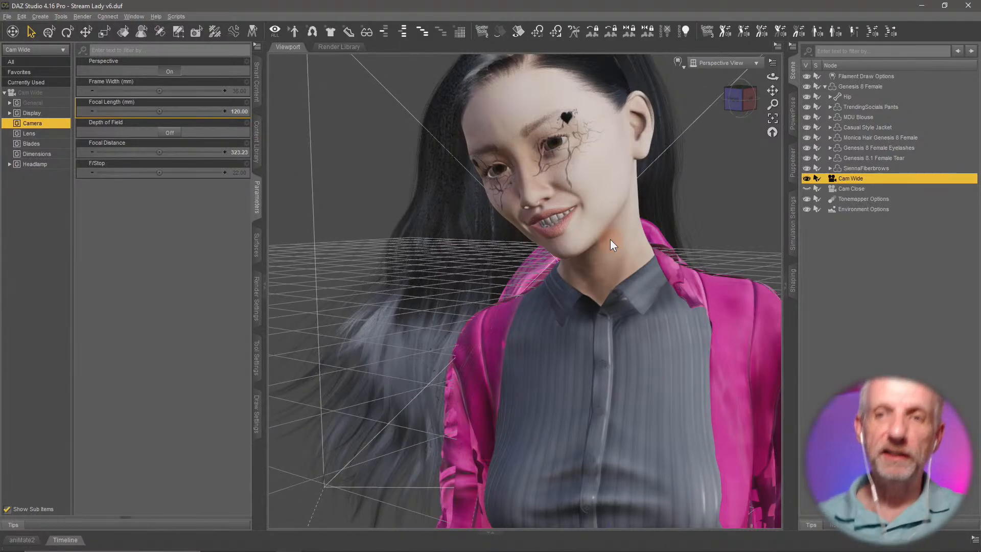
ctrl+alt+right_drag(598, 185, 598, 271)
ctrl+alt+drag(597, 185, 573, 197)
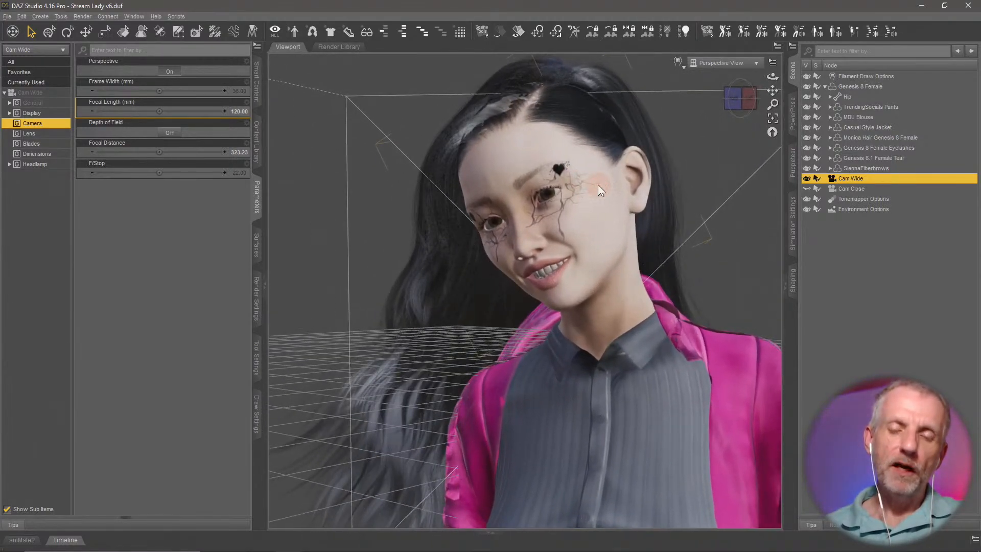
scroll(598, 185, up, 5)
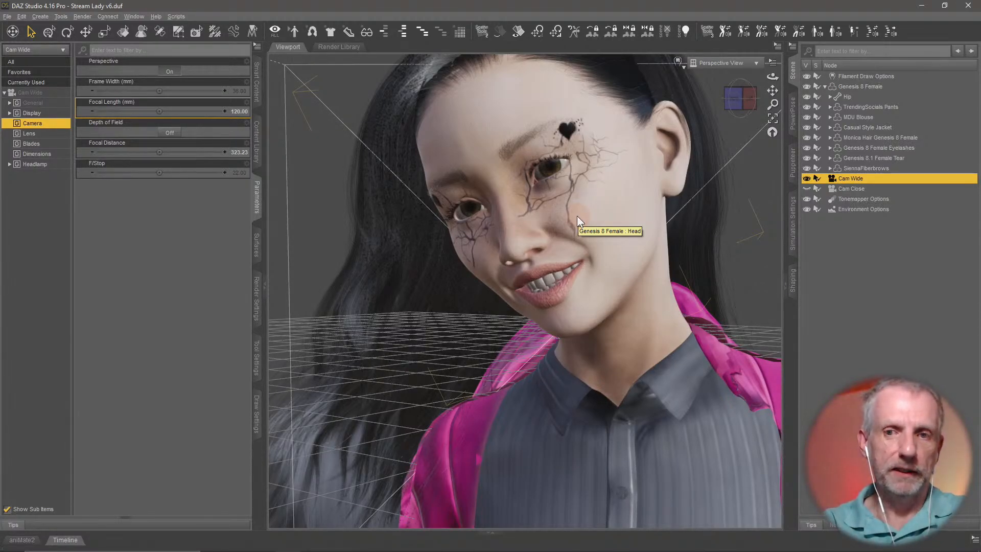
ctrl+alt+right_drag(574, 214, 573, 206)
ctrl+alt+drag(573, 207, 646, 157)
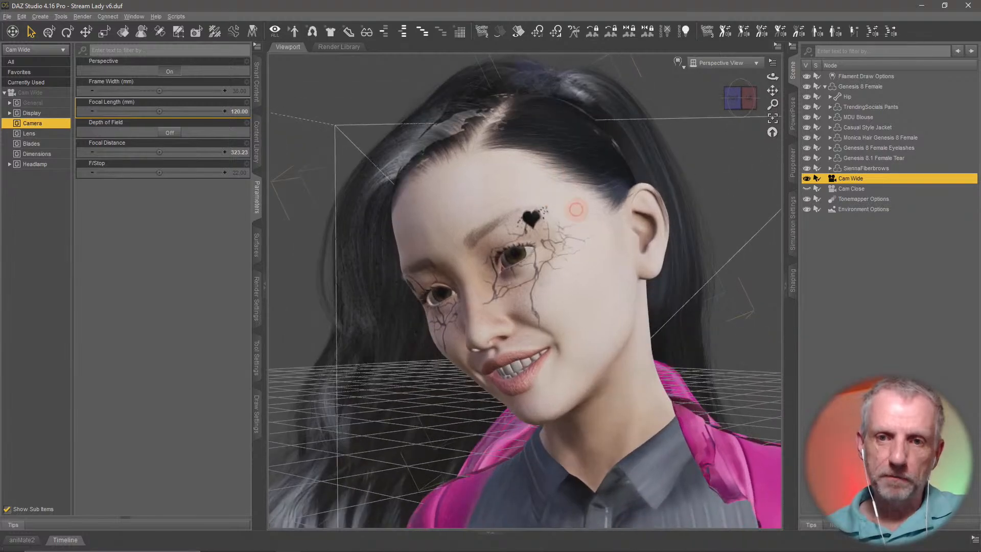
Select the Monica Hair Genesis 8 Female item and switch the viewport to Smooth Shaded.
right_click(591, 128)
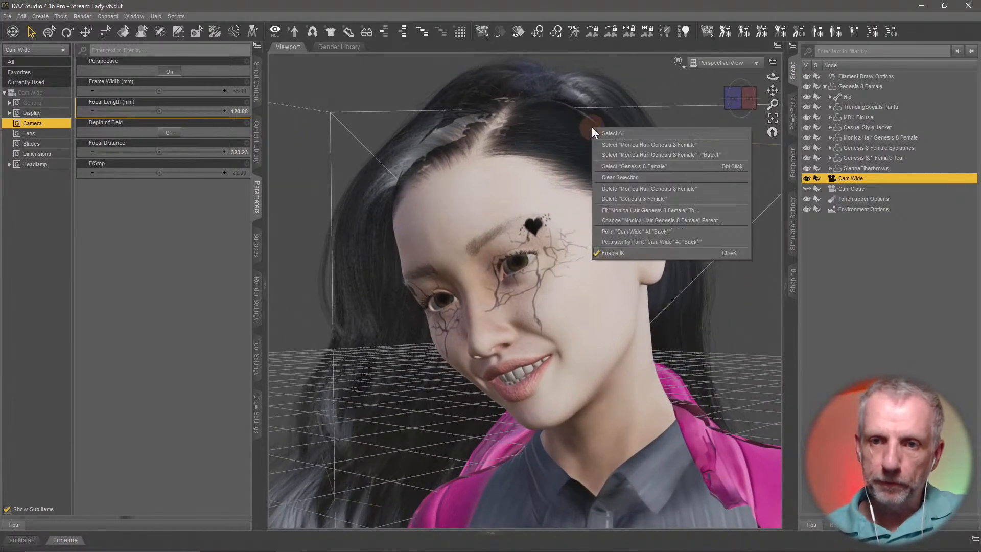
click(616, 148)
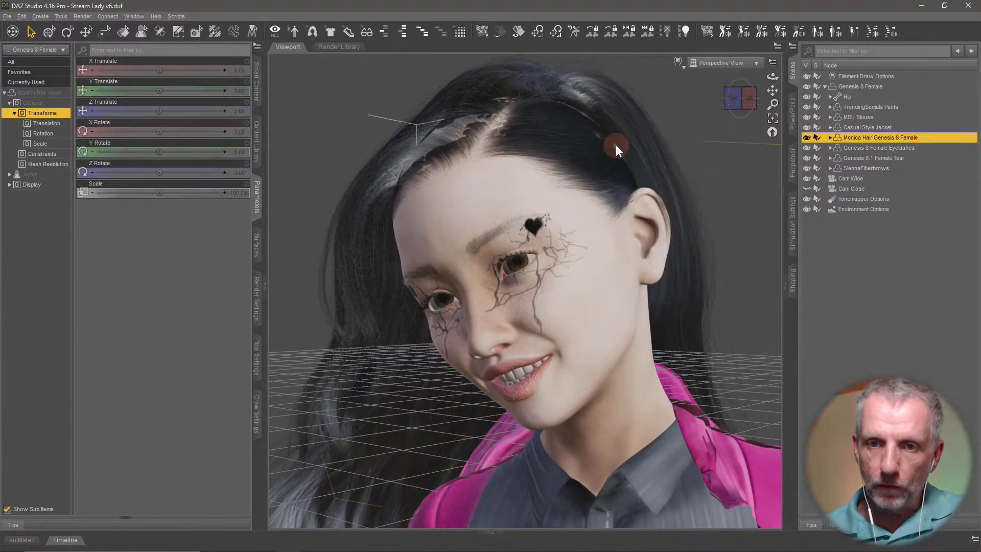
click(678, 62)
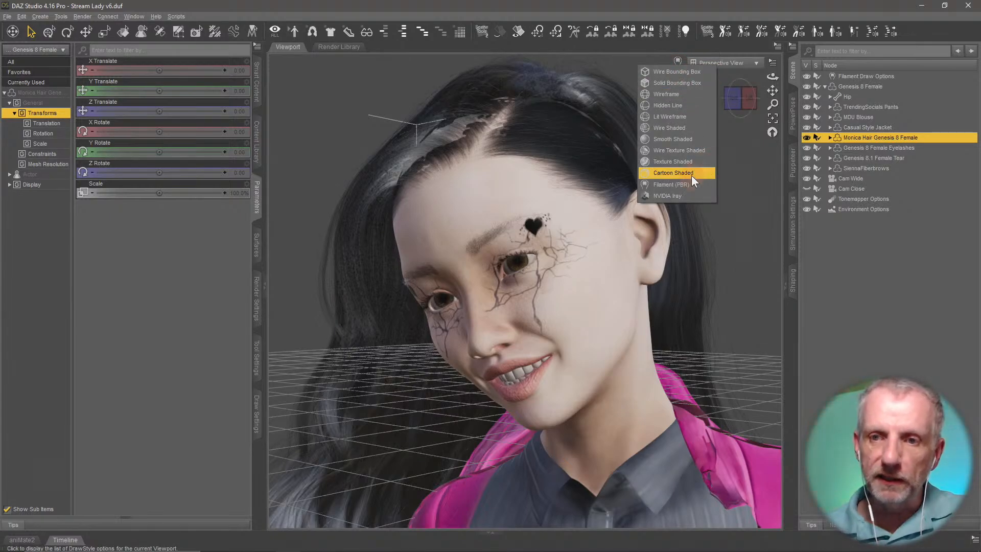
click(703, 141)
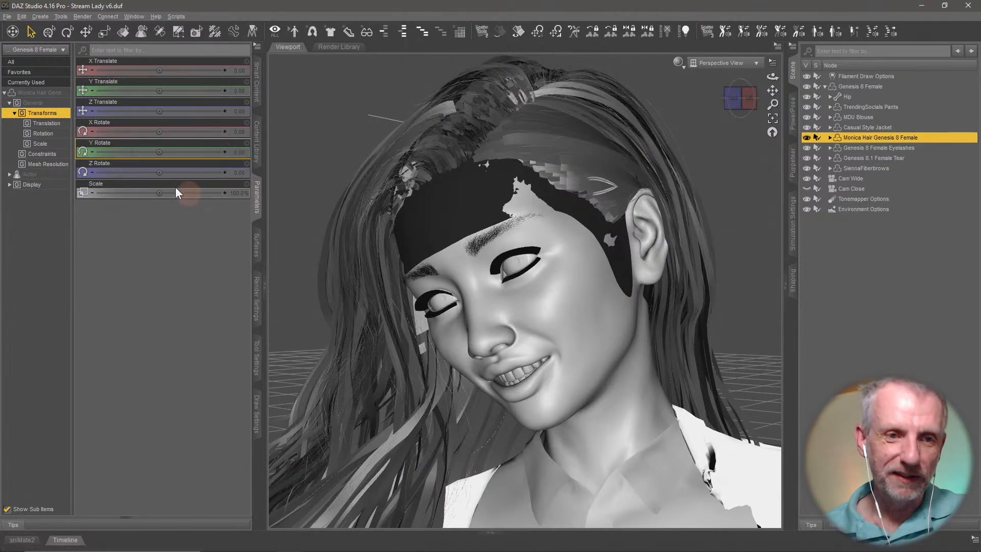
Set the hair's Adjust HeadHeight to -14.3% and Adjust HeadL to 7.8%, and preview the fit in NVIDIA Iray.
double_click(30, 174)
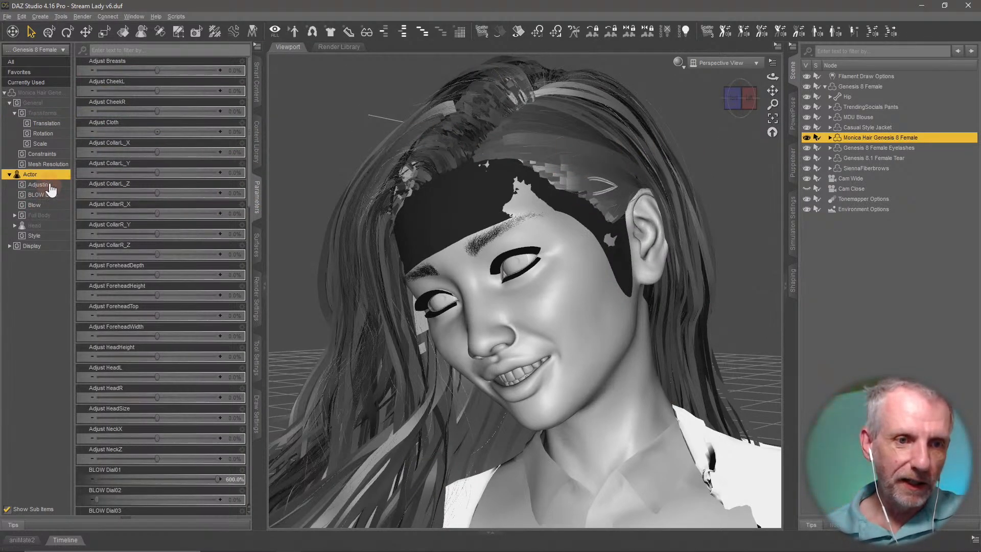
click(39, 184)
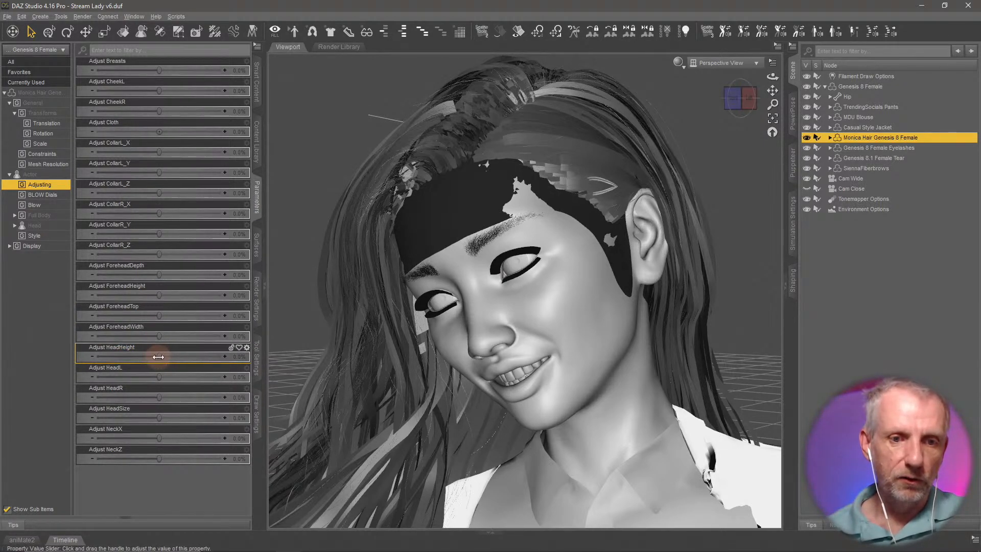
drag(159, 356, 173, 360)
drag(163, 358, 151, 356)
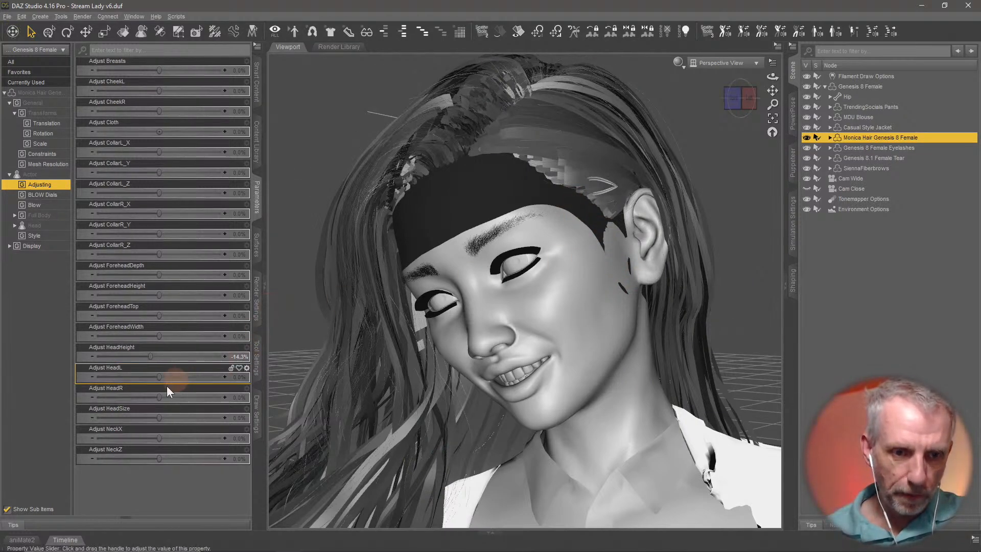
mouse_move(158, 380)
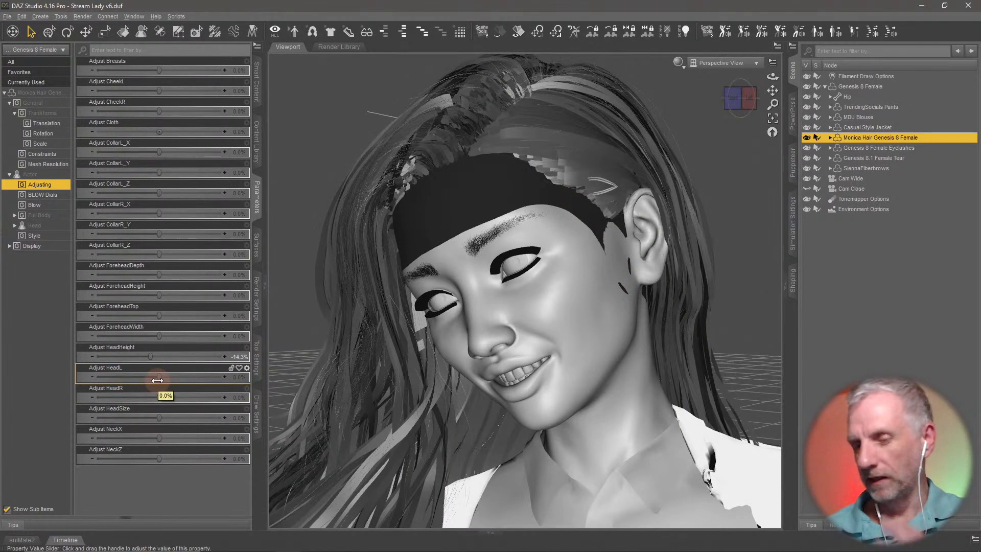
mouse_move(159, 377)
mouse_down()
mouse_move(178, 377)
mouse_move(163, 379)
mouse_up()
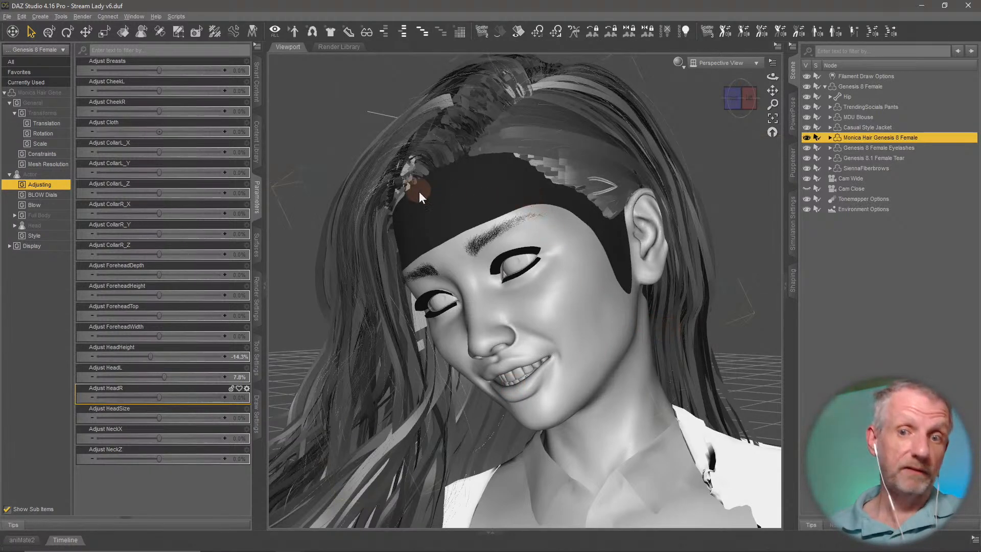
click(678, 63)
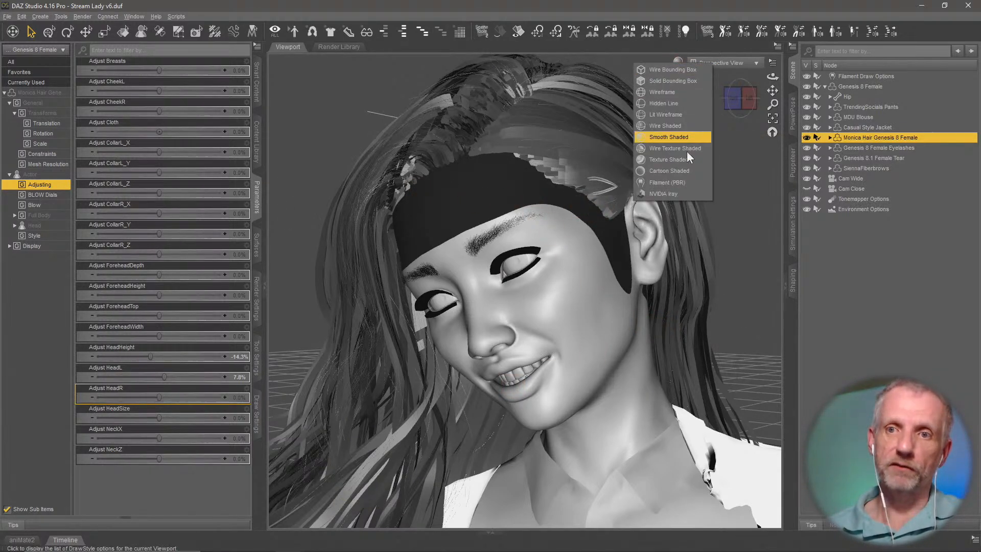
click(672, 194)
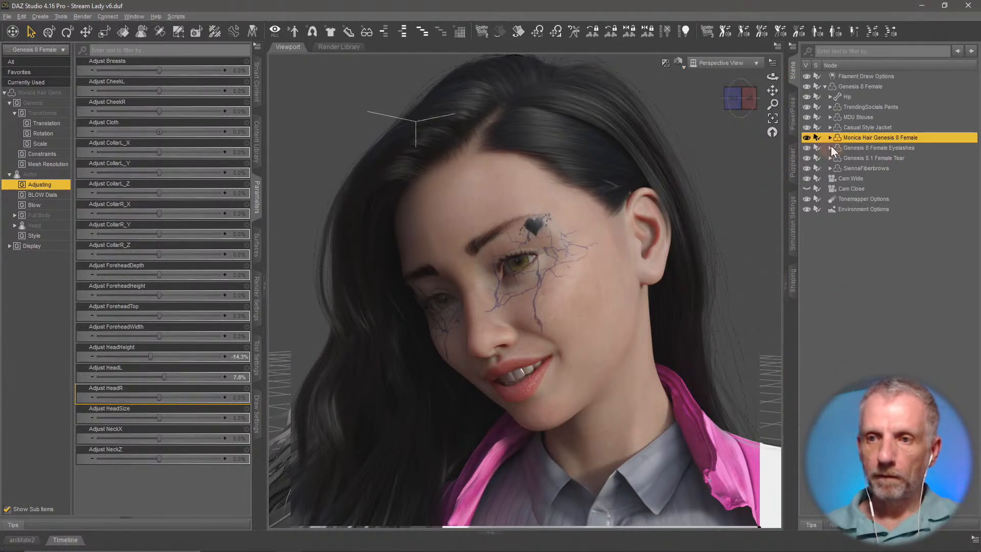
Select the Genesis 8 Female figure and open the Iray materials of the Daisy 8 product in Smart Content.
click(876, 87)
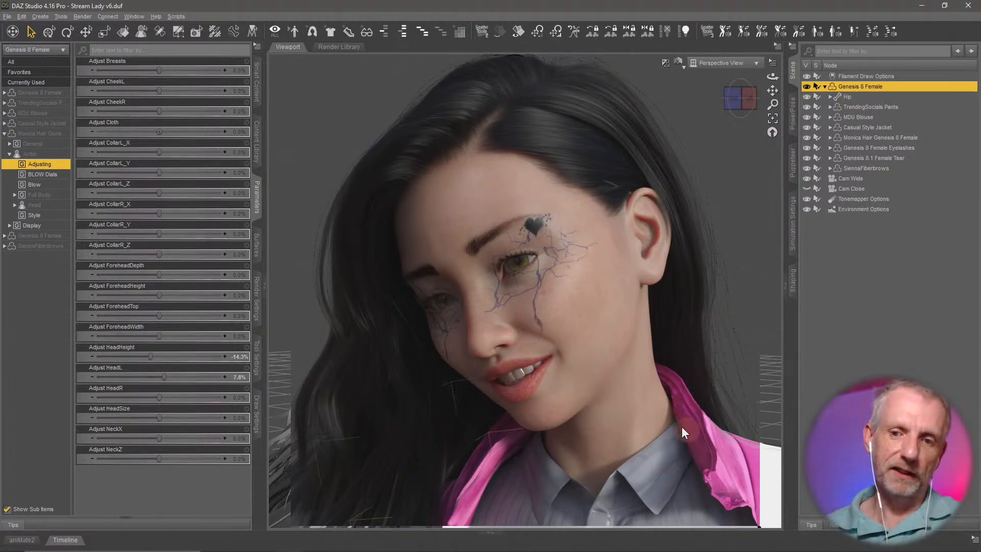
click(257, 82)
click(10, 62)
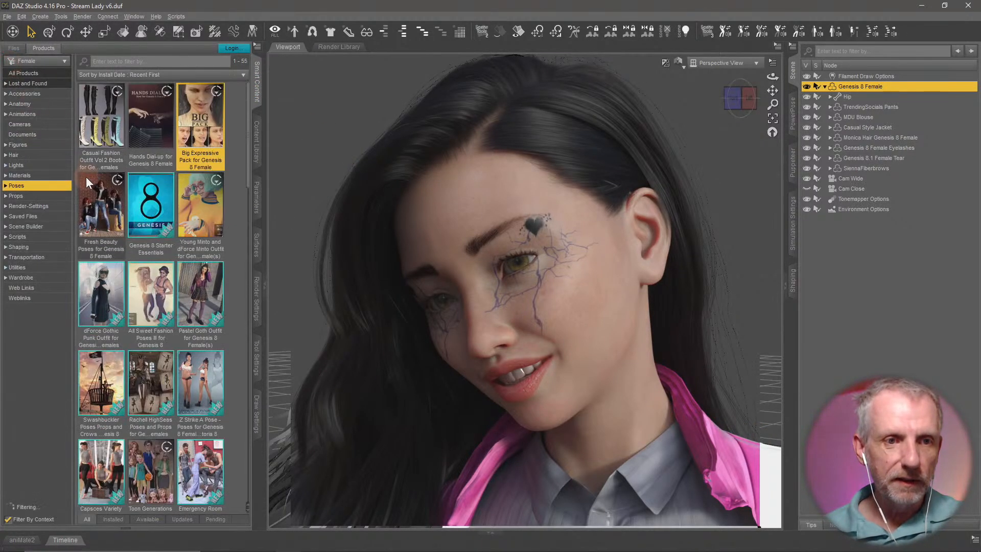
click(20, 175)
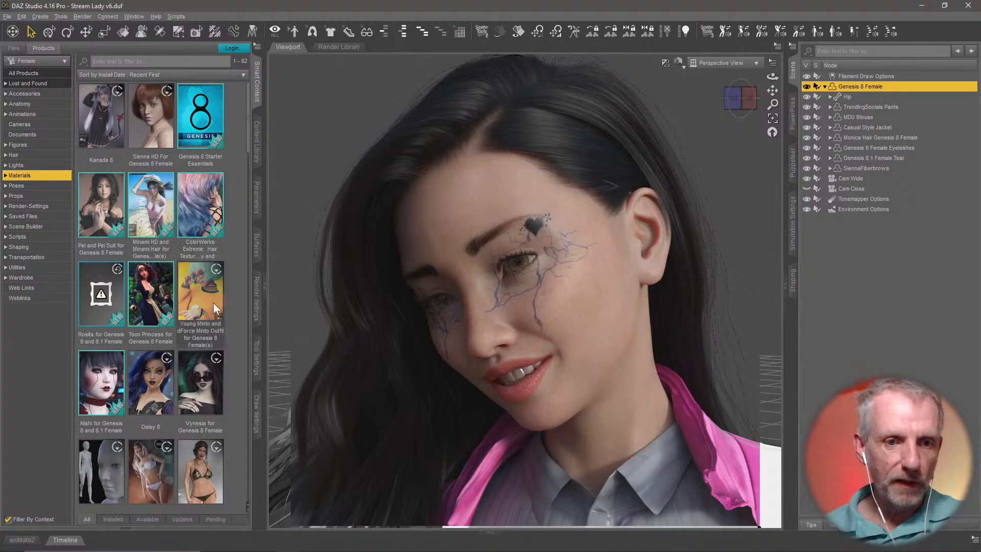
click(164, 385)
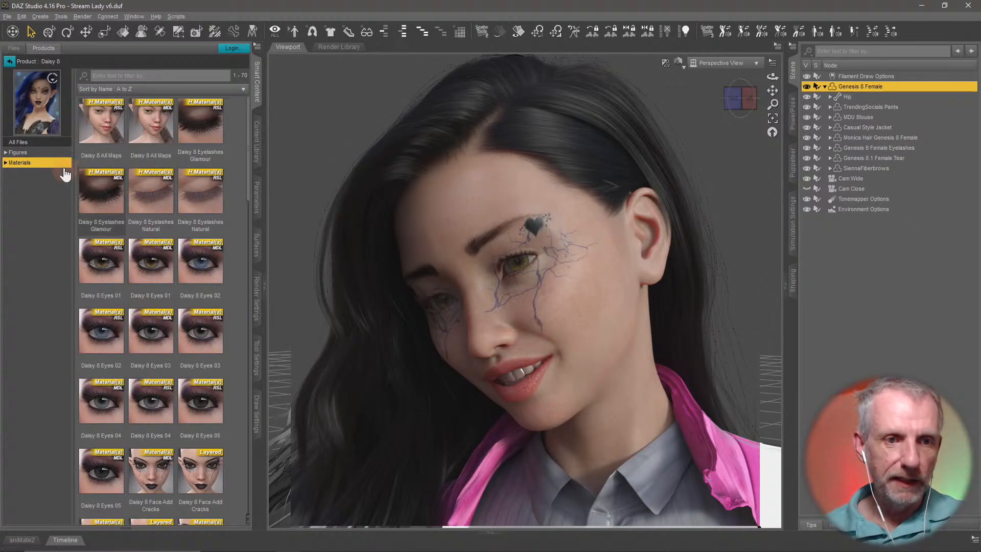
click(64, 163)
click(47, 194)
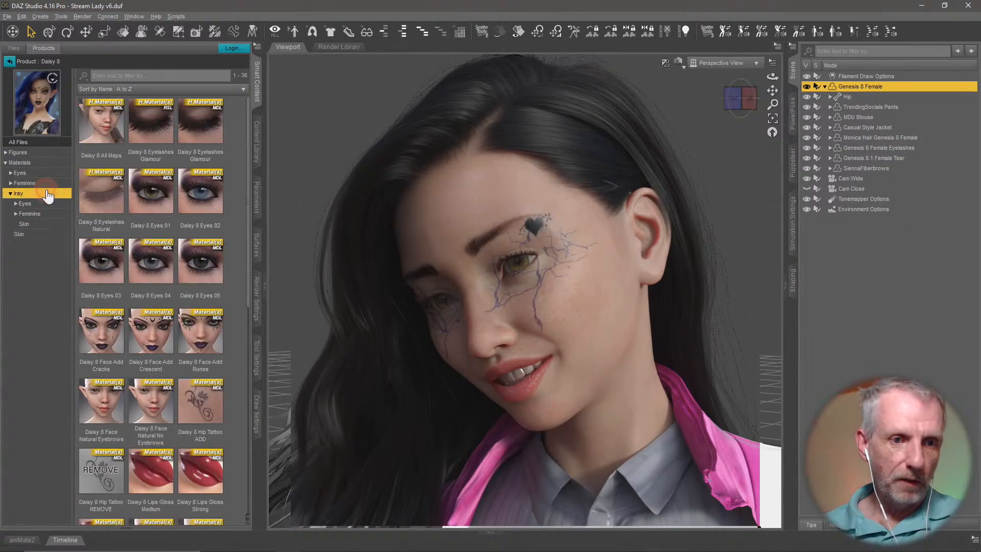
Look through the Daisy 8 Iray presets and apply Daisy 8 Makeup 06 Eyebrows to the figure.
scroll(128, 281, down, 6)
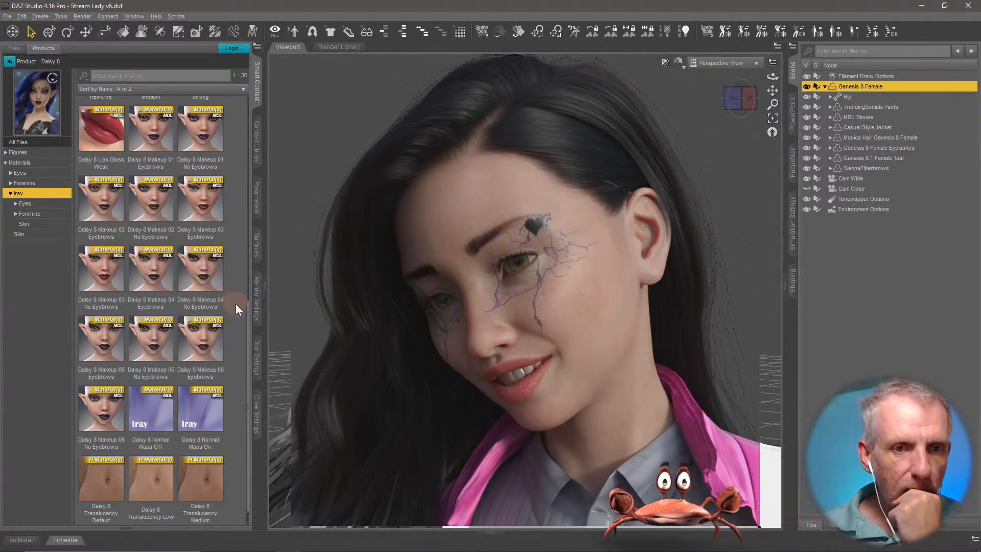
scroll(236, 304, up, 3)
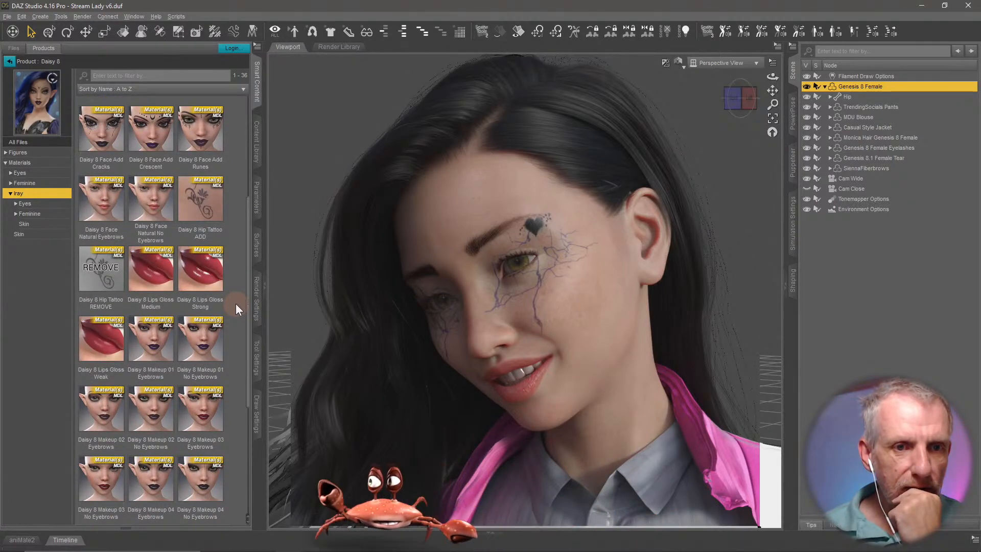
scroll(235, 304, up, 3)
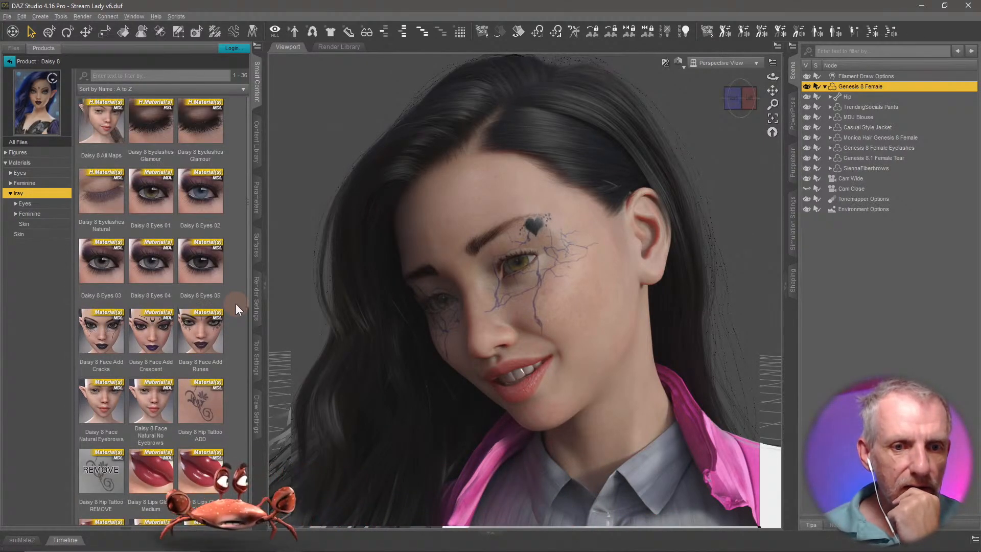
scroll(235, 303, down, 6)
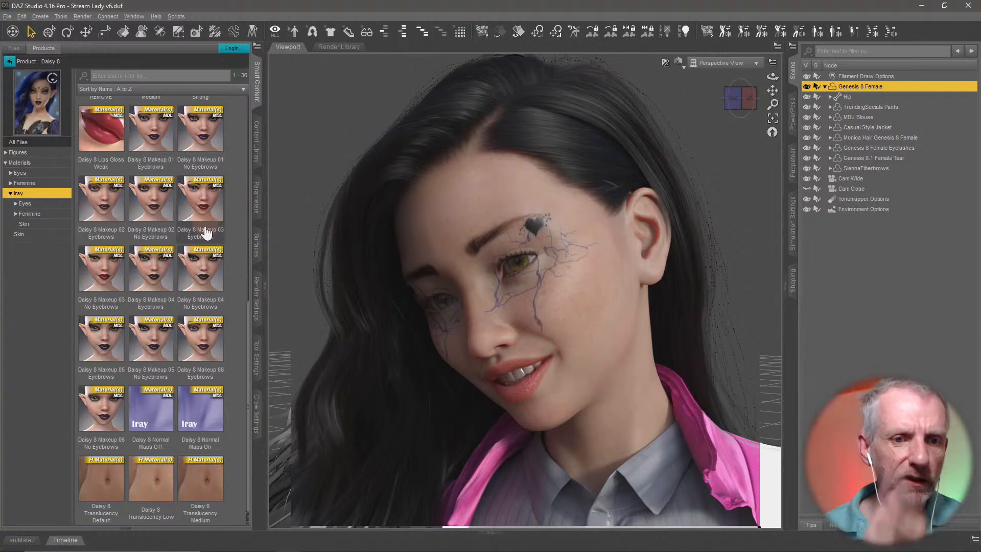
double_click(214, 349)
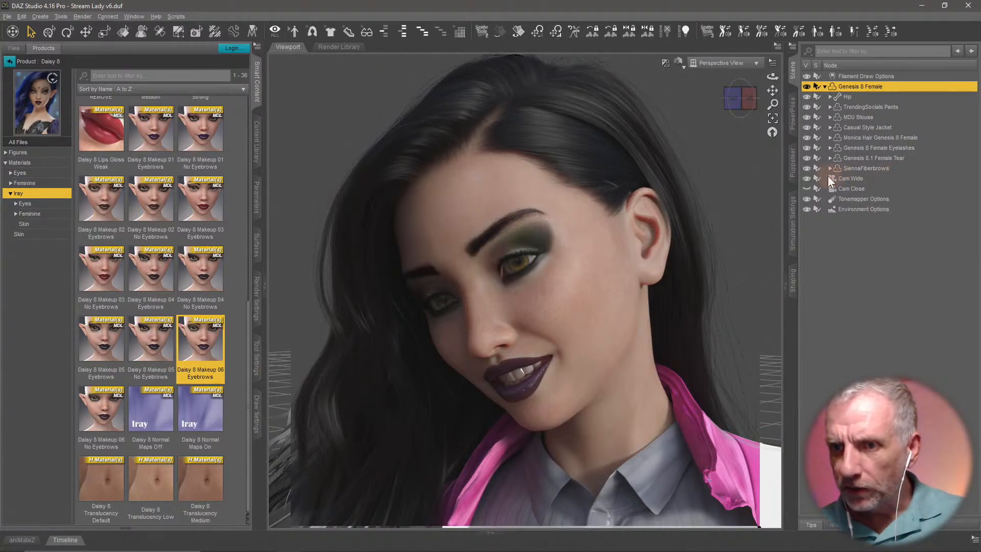
Hide SiennaFiberbrows in the scene and apply the Daisy 8 Makeup 06 No Eyebrows preset to the figure.
click(805, 168)
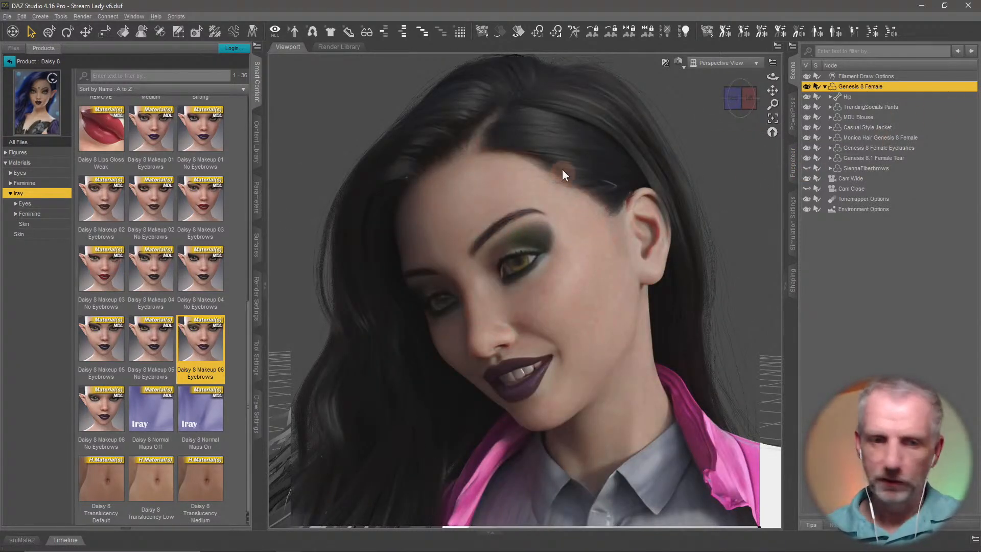
mouse_move(146, 357)
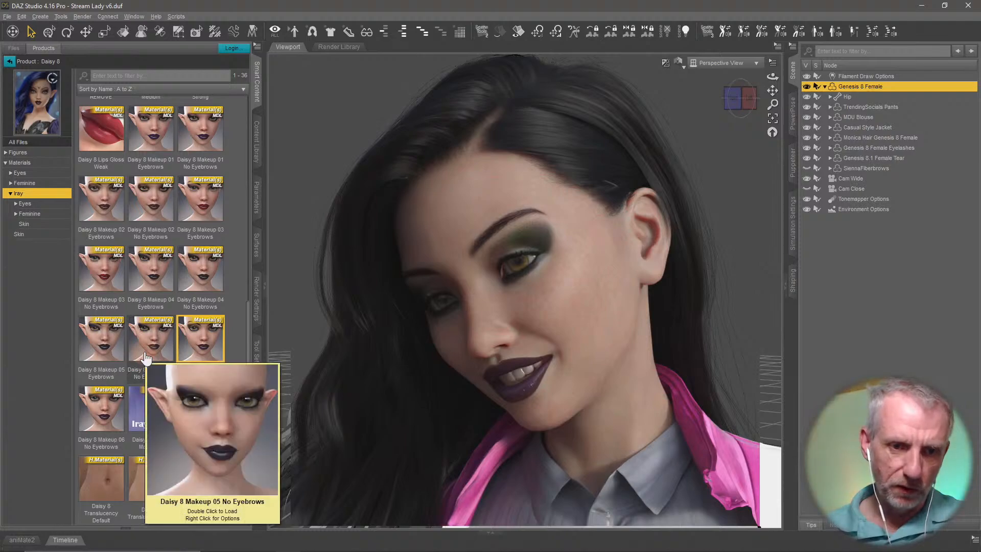
mouse_move(112, 350)
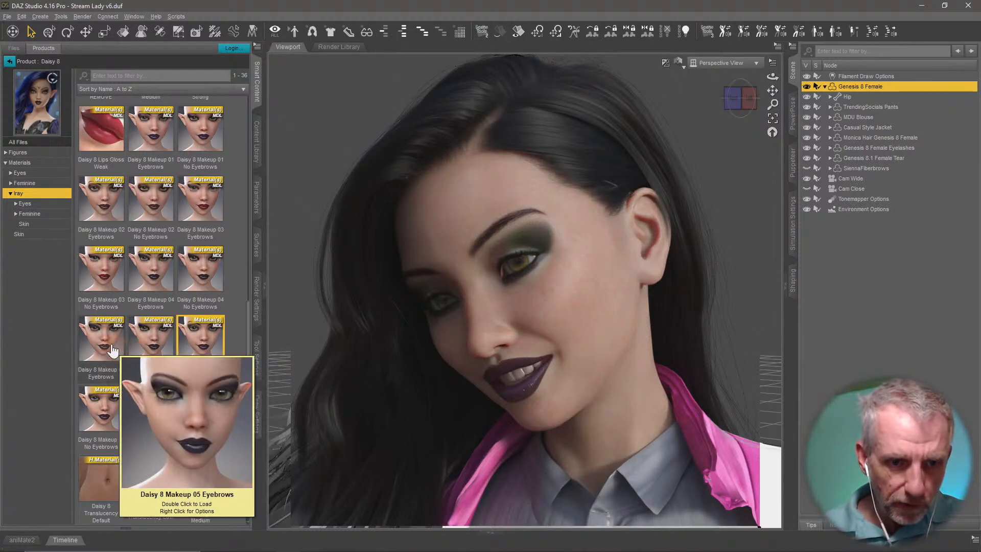
double_click(100, 402)
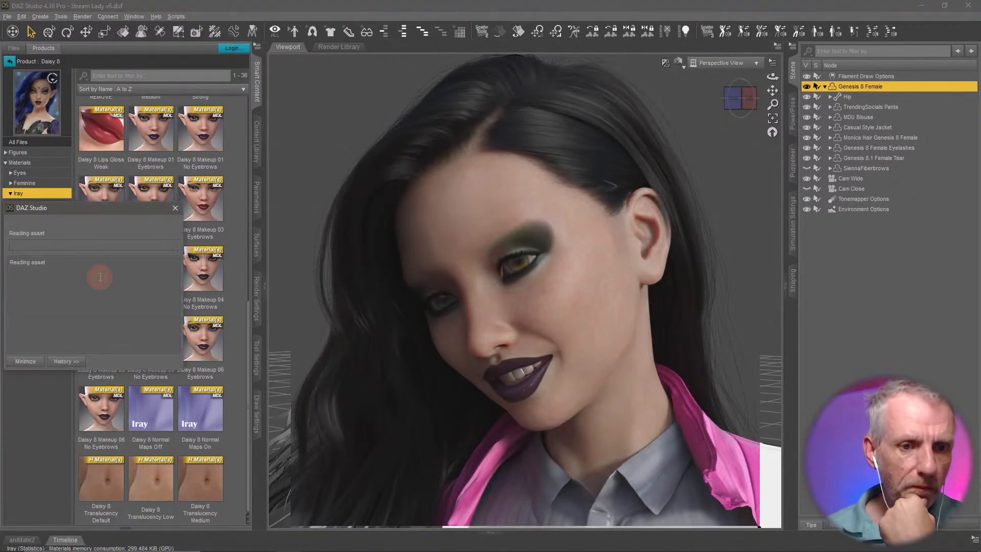
Try Daisy 8 Makeup 03 No Eyebrows on the figure, and replace it with Daisy 8 Makeup 02 No Eyebrows.
double_click(102, 281)
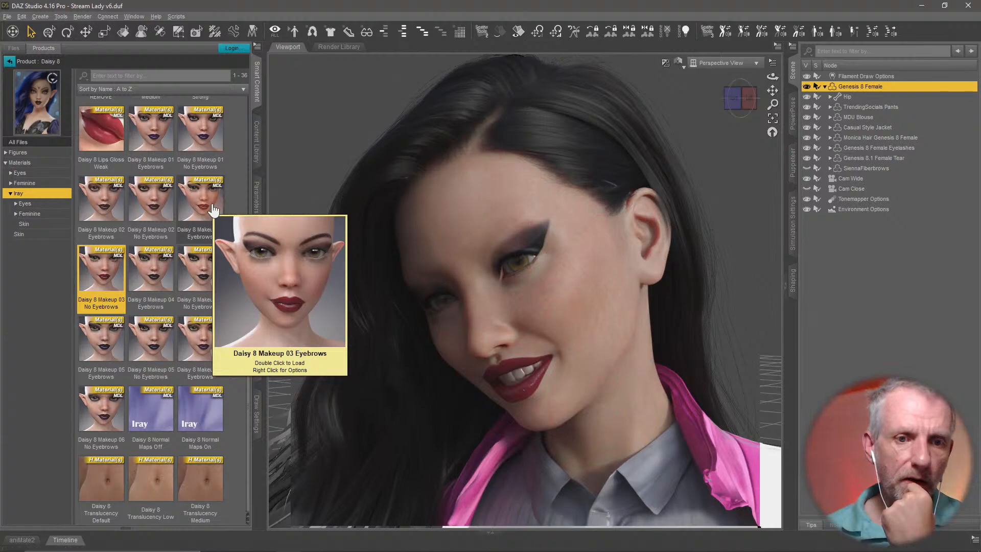
click(164, 210)
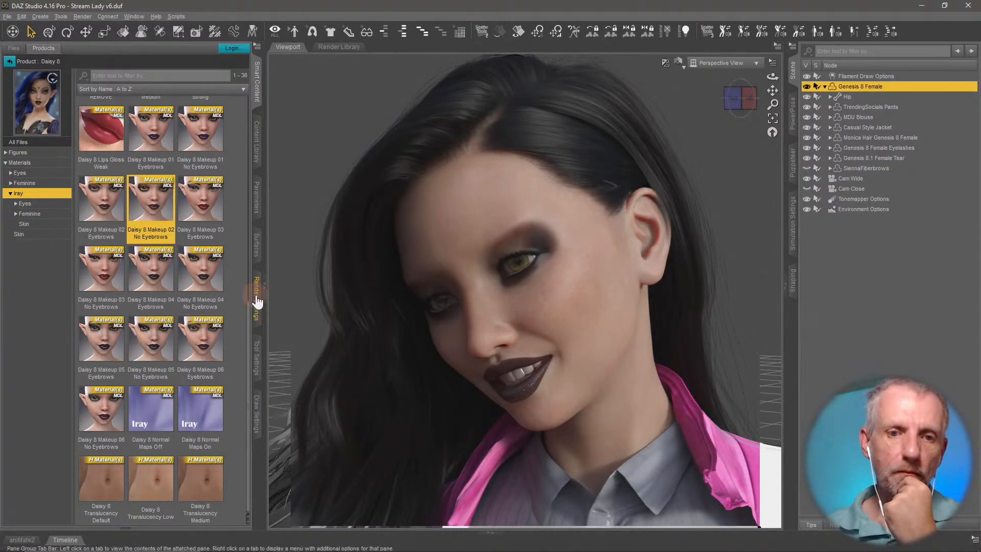
Try the Daisy 8 Face Add Cracks preset over the dark makeup and show SiennaFiberbrows in the scene.
mouse_move(206, 326)
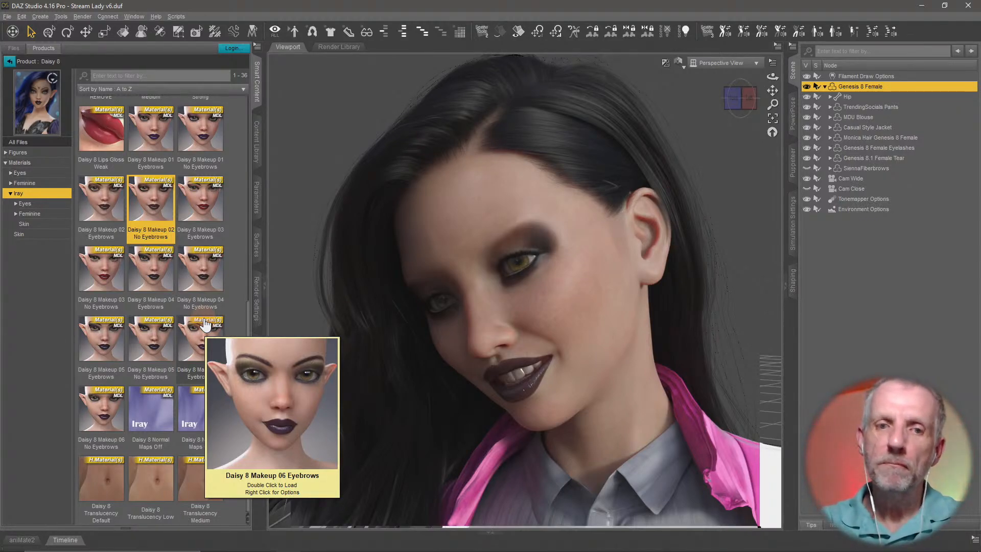
scroll(225, 332, up, 3)
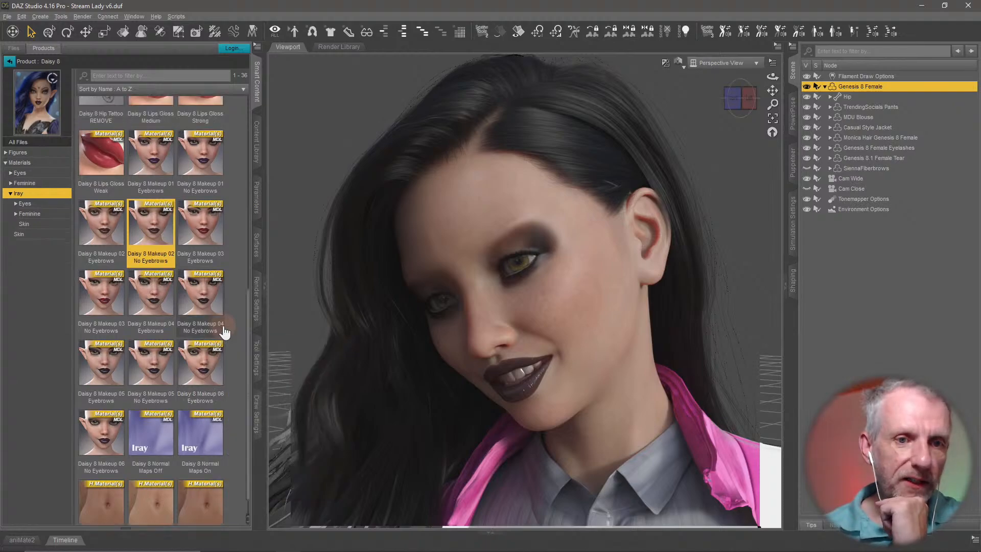
scroll(225, 332, up, 3)
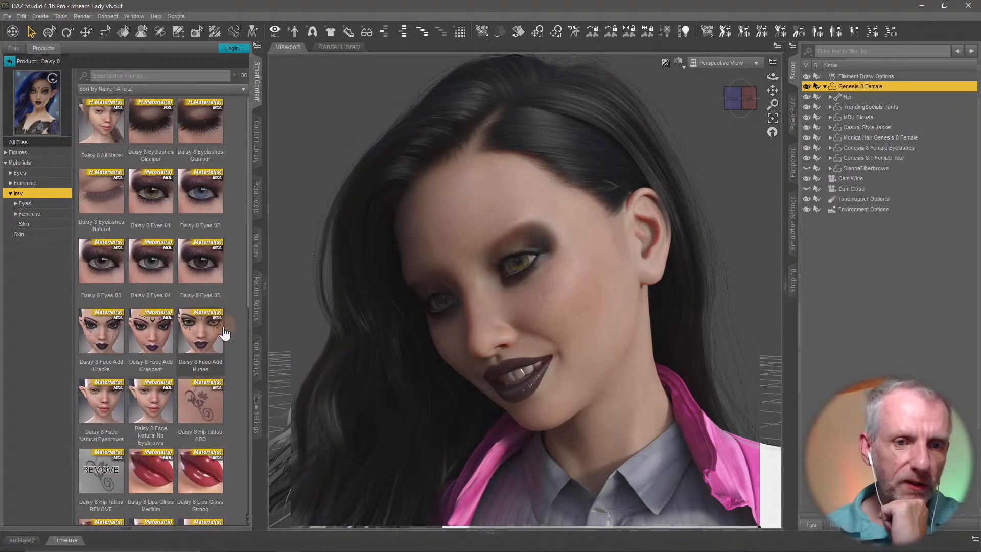
double_click(107, 332)
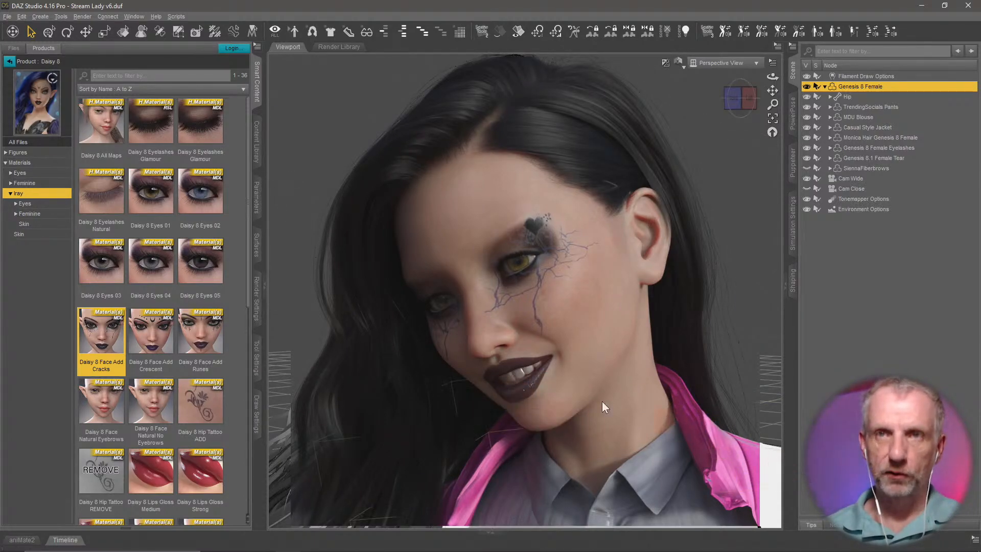
click(808, 168)
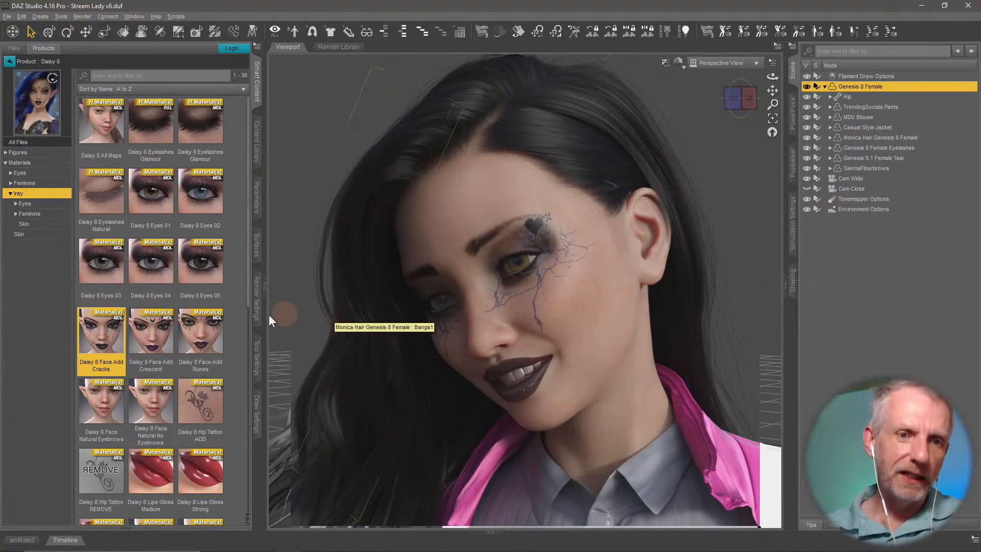
mouse_move(217, 380)
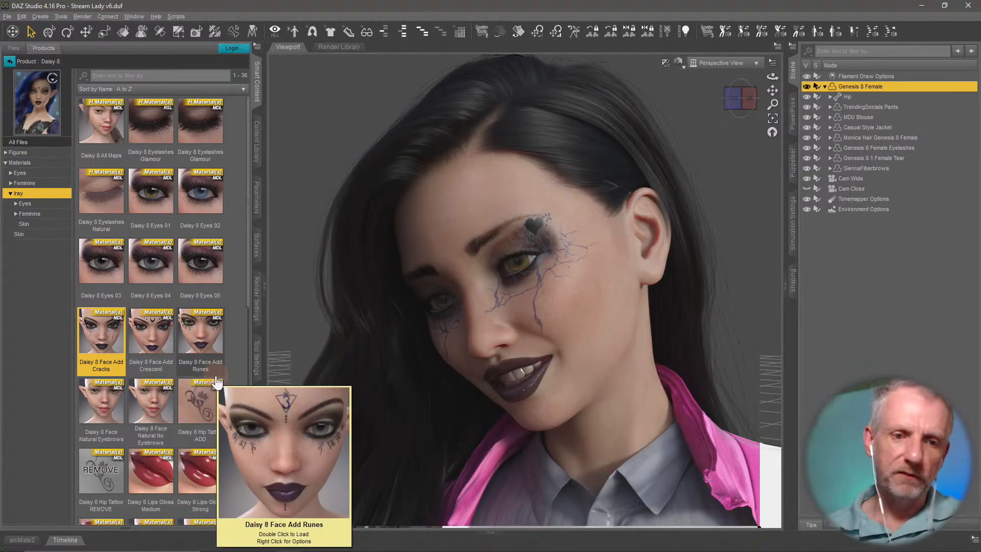
mouse_move(220, 411)
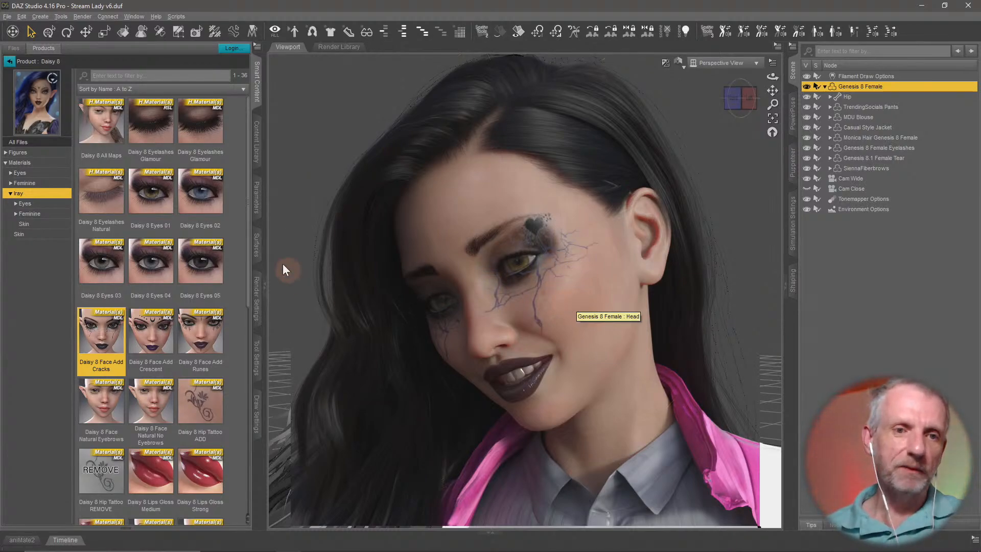
Apply the Daisy 8 All Maps preset to the figure and hide SiennaFiberbrows.
double_click(97, 122)
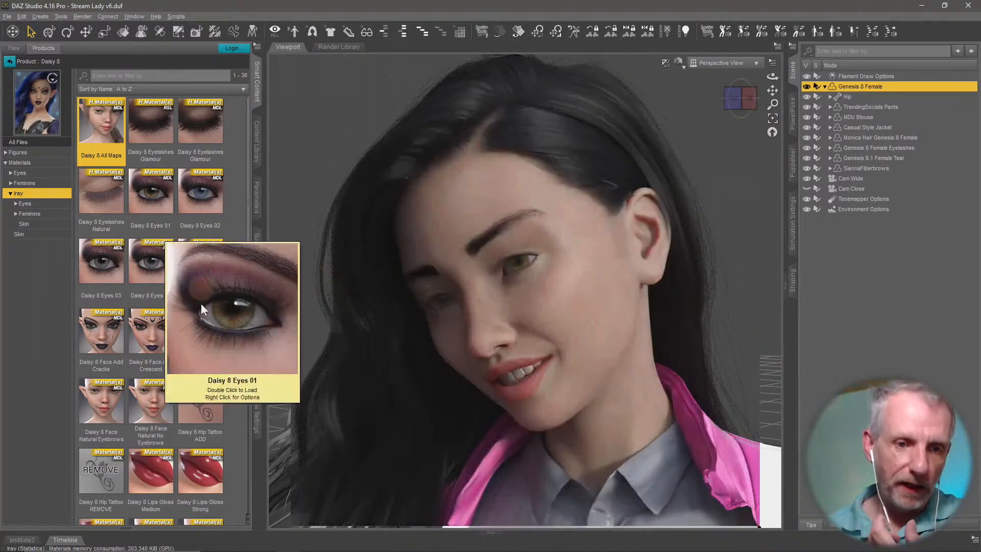
click(807, 167)
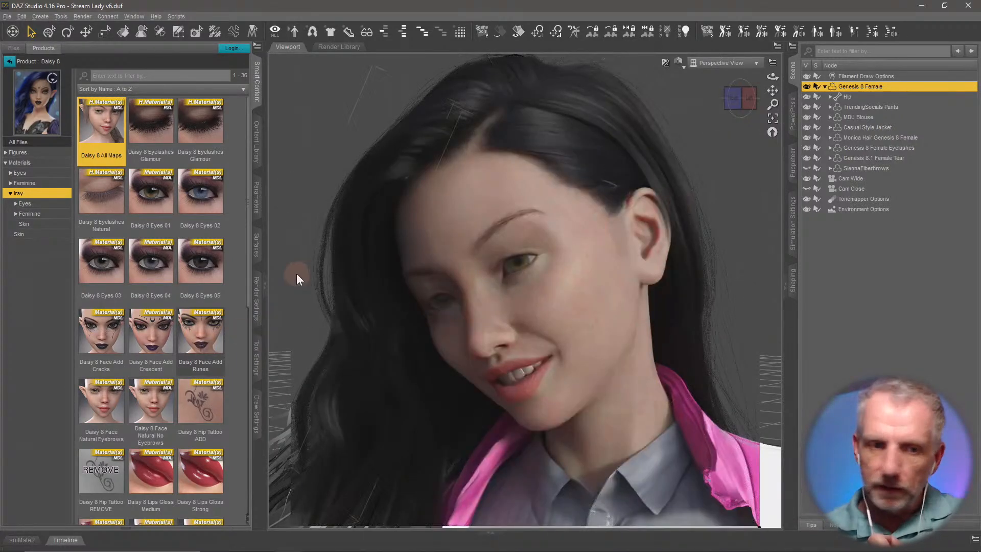
scroll(234, 264, down, 3)
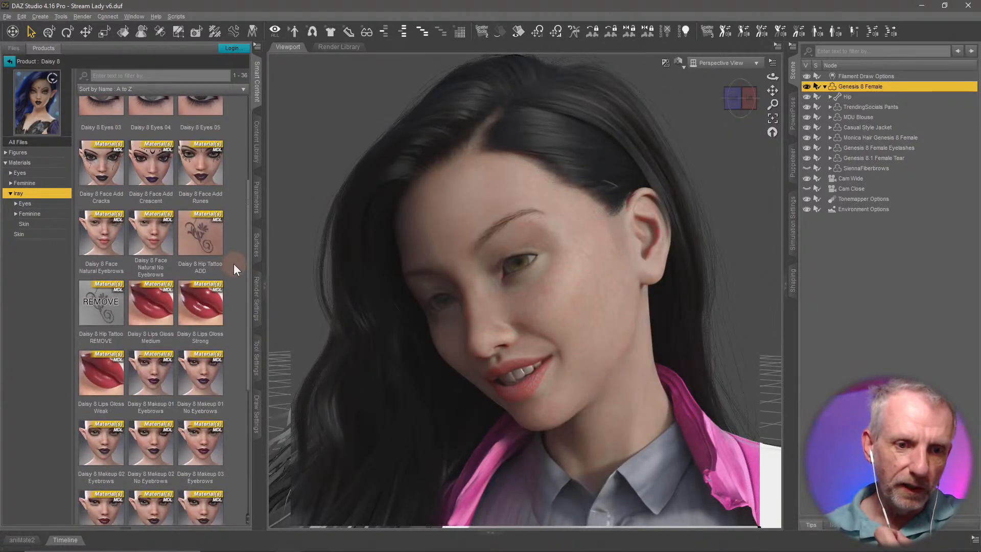
scroll(234, 263, up, 3)
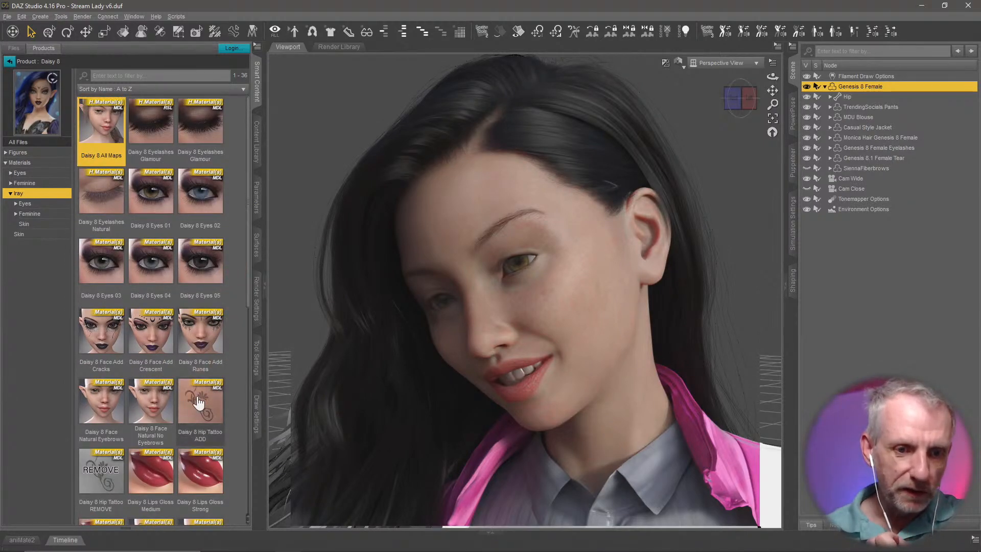
Apply Daisy 8 Face Natural No Eyebrows with Daisy 8 Face Add Cracks, and show SiennaFiberbrows again.
double_click(153, 394)
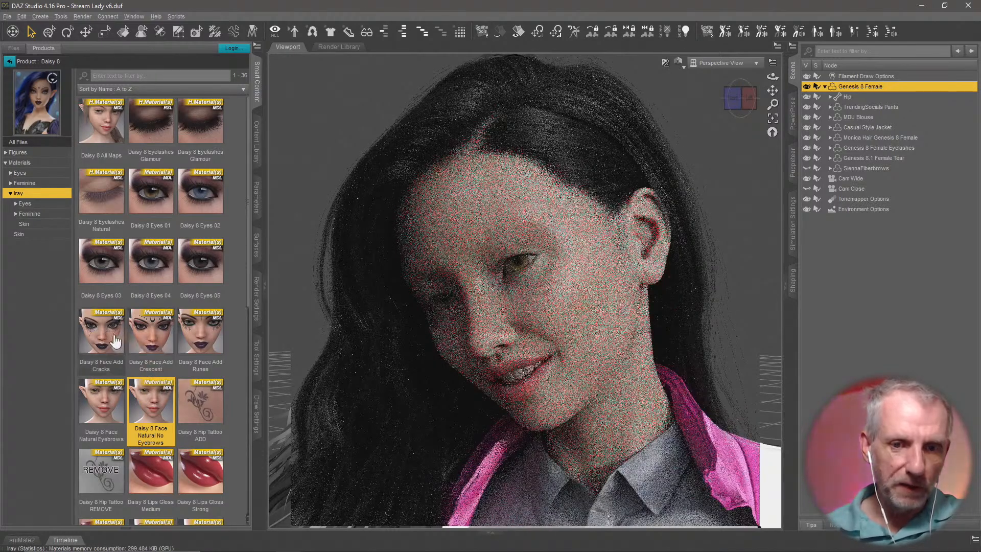
double_click(115, 341)
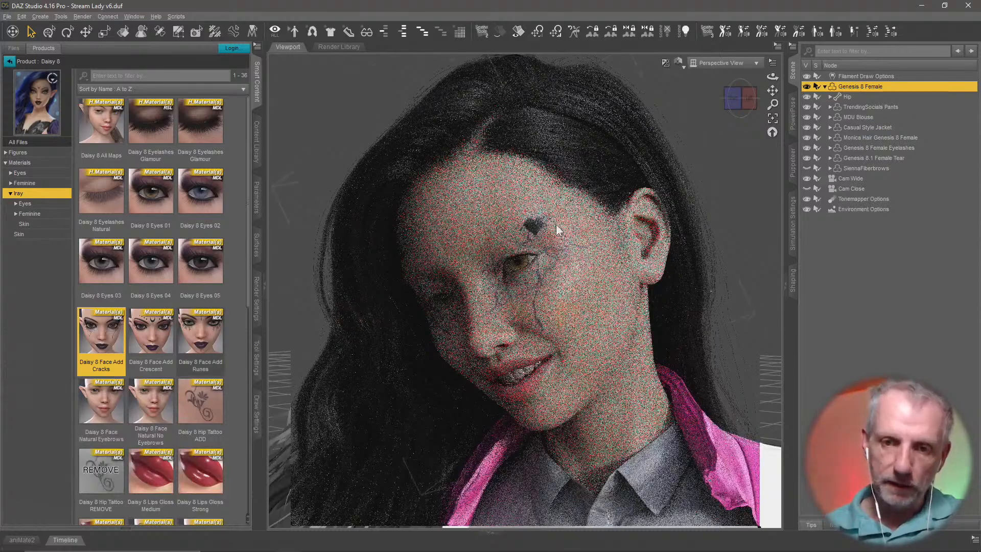
click(807, 168)
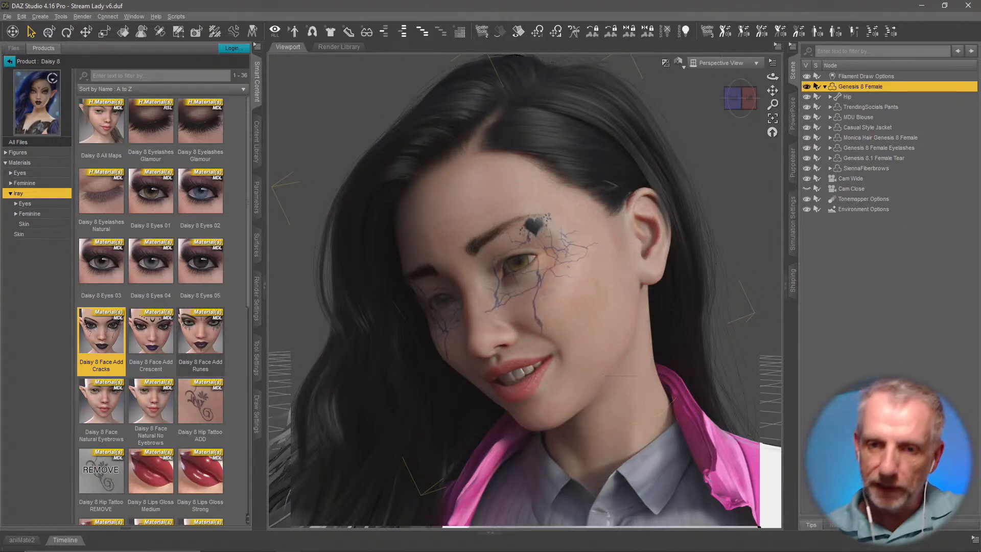
Examine the crack tattoo around the eye from close up and further away, and return to the Smart Content product list.
middle_drag(544, 260, 664, 258)
scroll(536, 256, up, 5)
scroll(532, 258, up, 2)
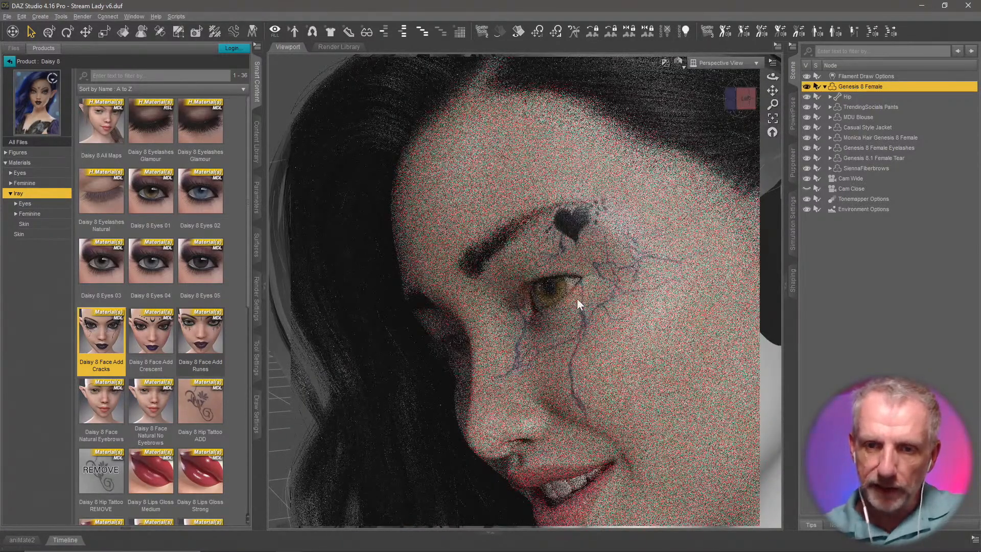
mouse_move(577, 298)
middle_down()
mouse_move(620, 300)
mouse_move(536, 235)
mouse_move(592, 299)
middle_up()
scroll(577, 299, up, 5)
scroll(577, 298, down, 10)
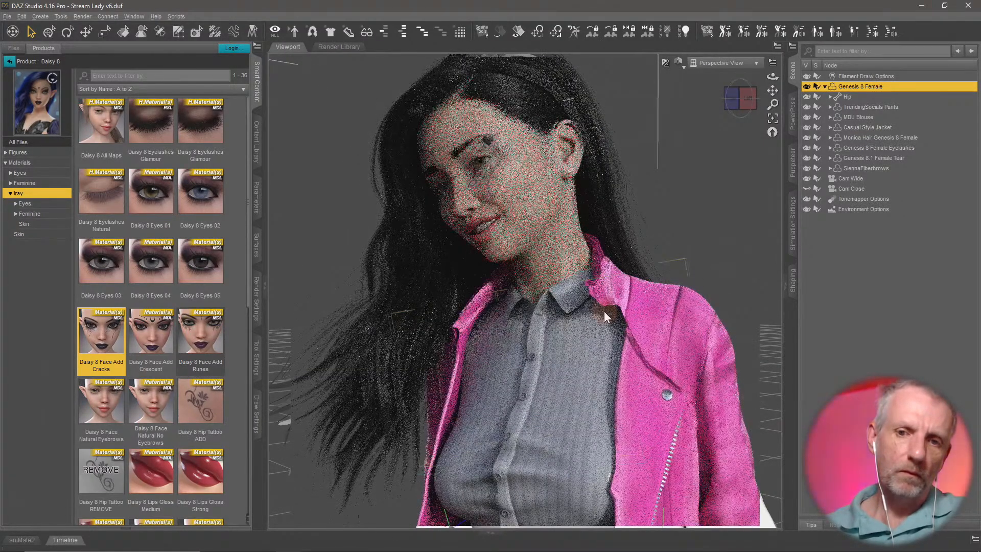
click(11, 62)
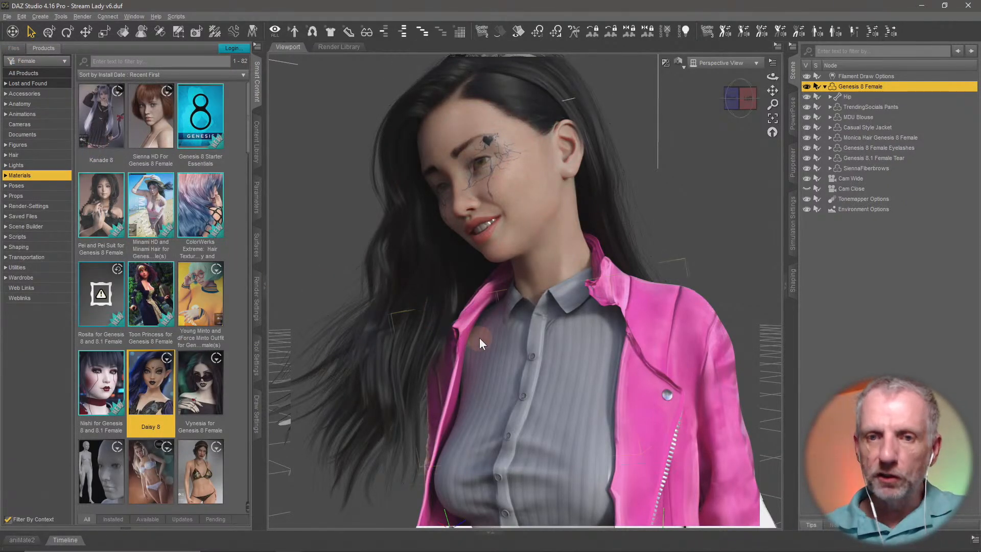
Frame the full figure in the viewport using a lighter draw style, and return to the NVIDIA Iray preview.
click(682, 60)
click(708, 180)
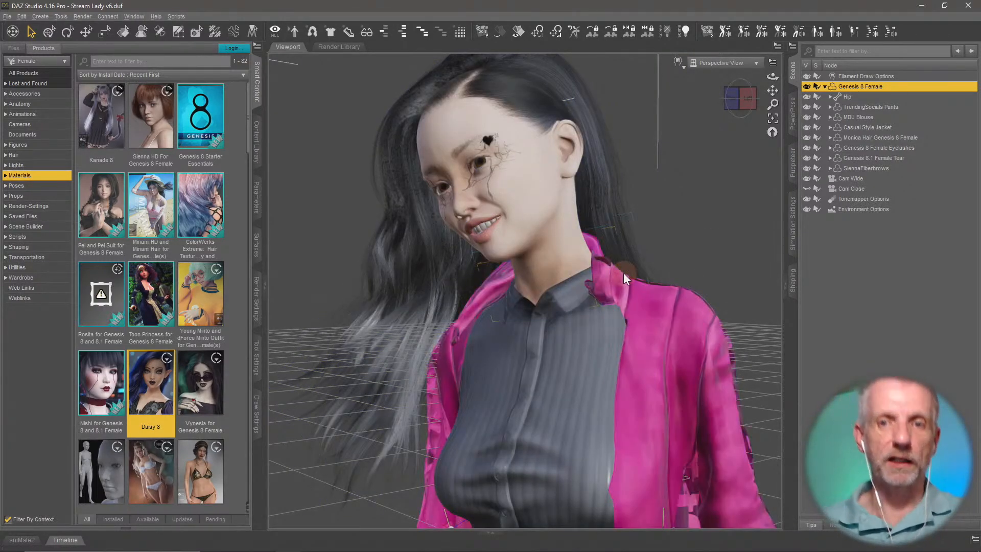
middle_drag(626, 309, 589, 313)
scroll(630, 307, down, 5)
scroll(584, 322, down, 8)
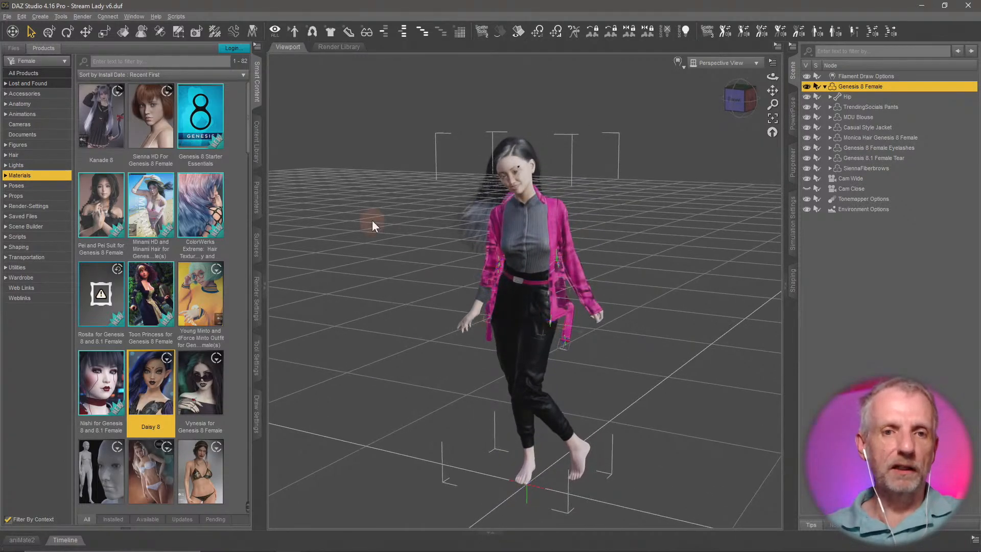
click(678, 64)
click(711, 194)
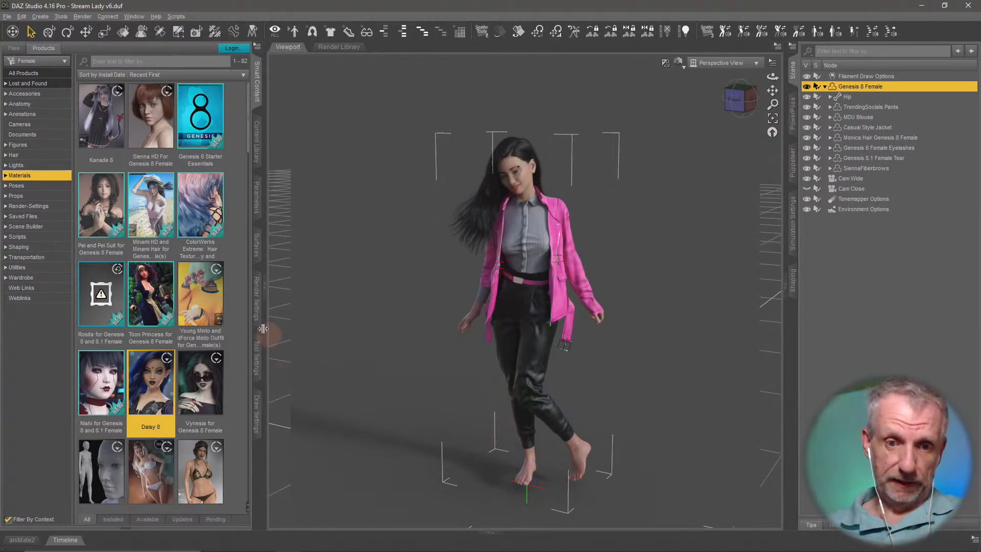
Open the Environment group of the render settings and look over the lights that can be created.
click(258, 309)
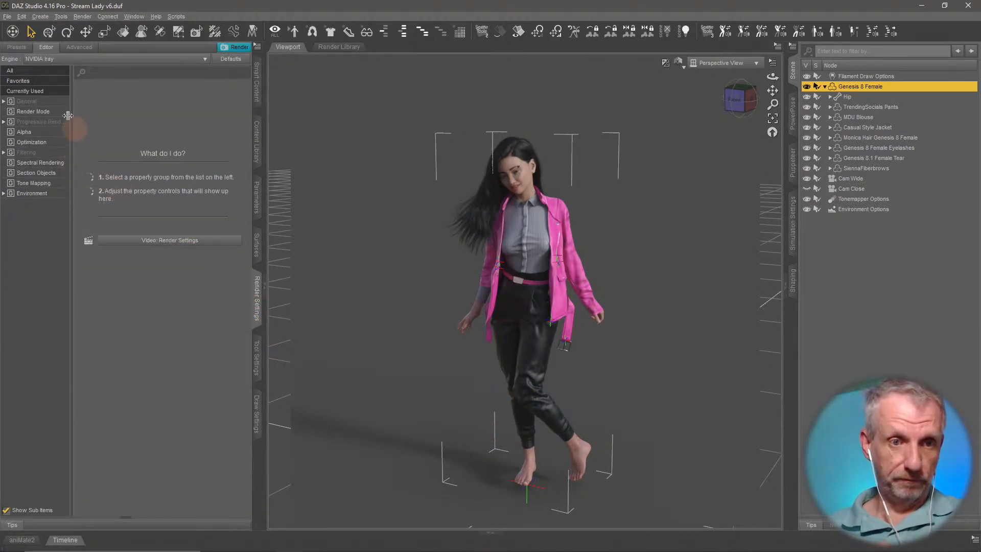
click(51, 195)
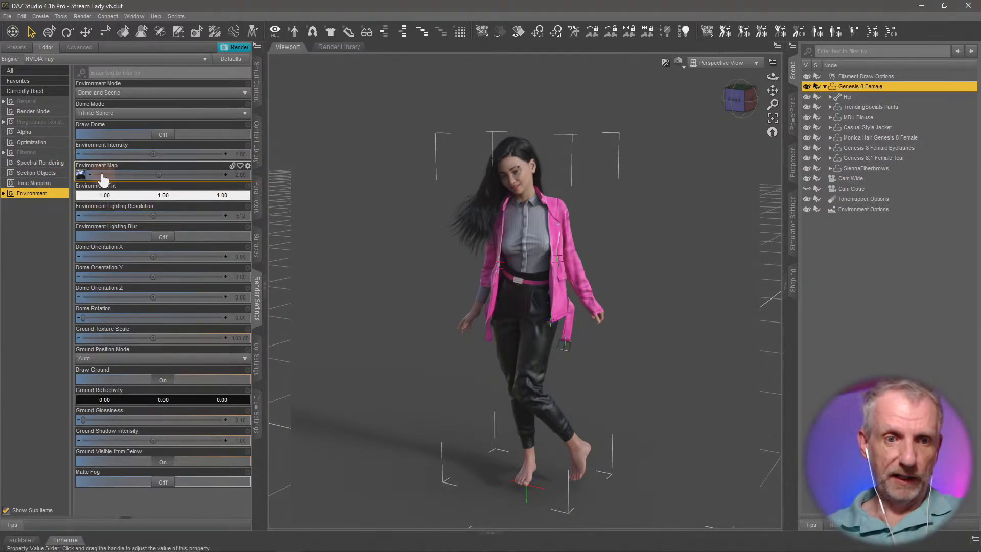
mouse_move(85, 179)
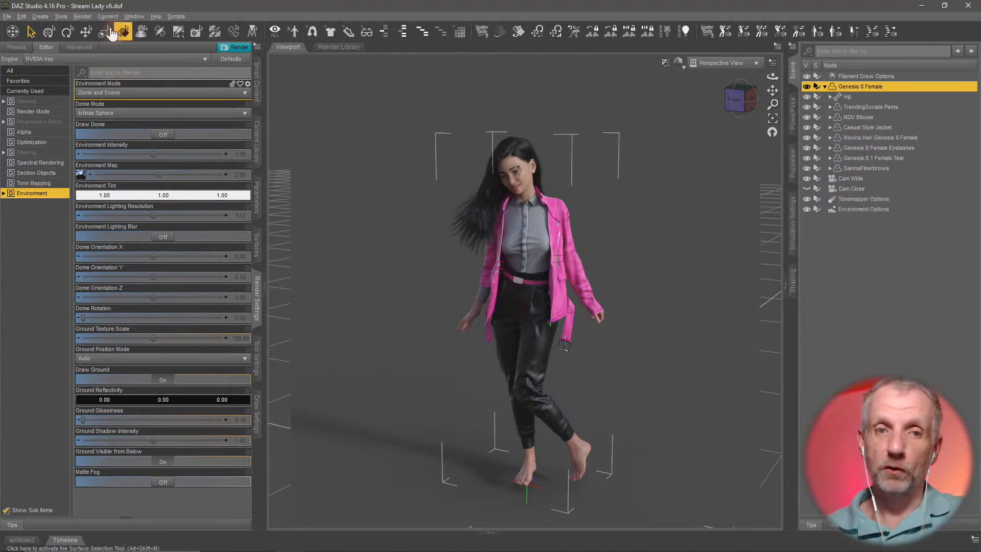
click(41, 16)
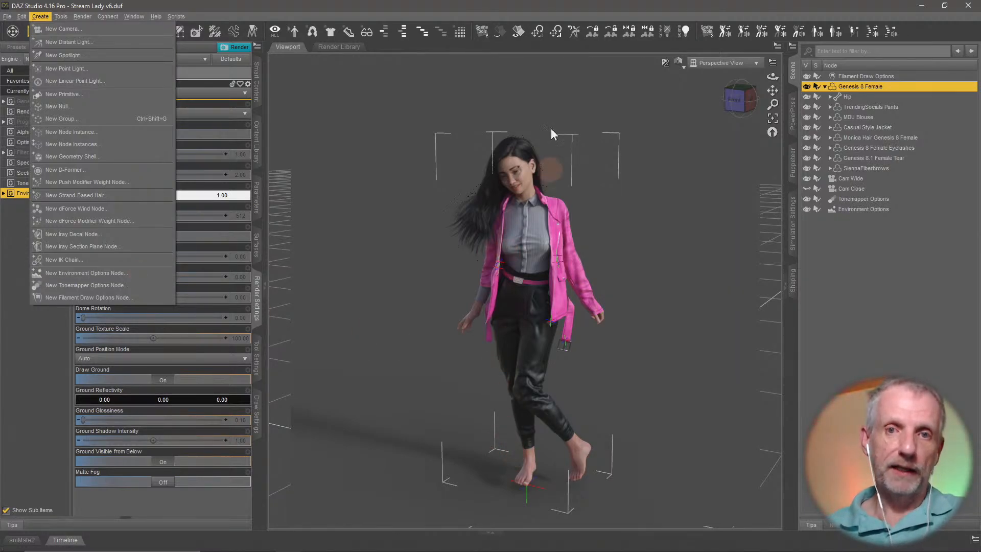
click(520, 11)
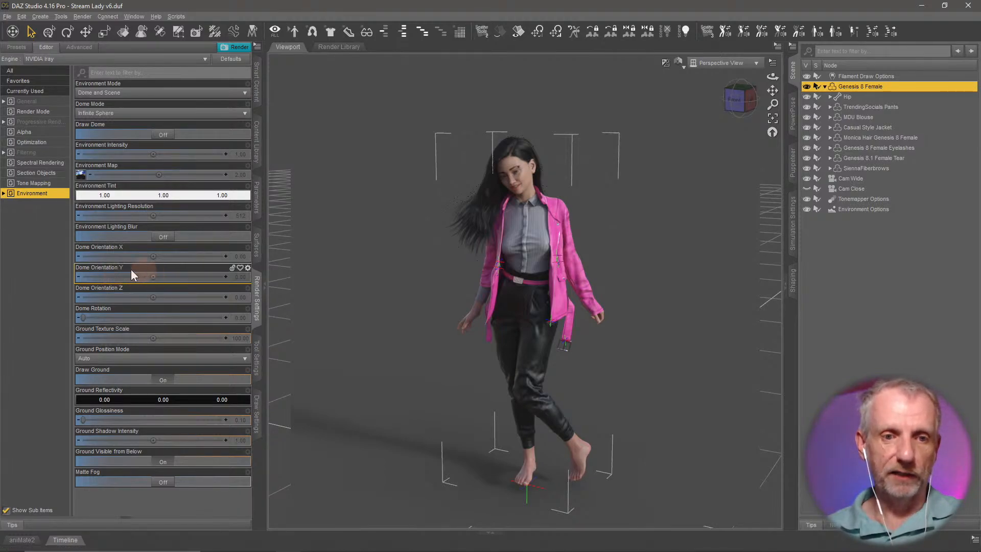
Try rotating the environment lighting with Dome Orientation Y values of 90, -90 and -50.
click(246, 277)
text(90)
key(Return)
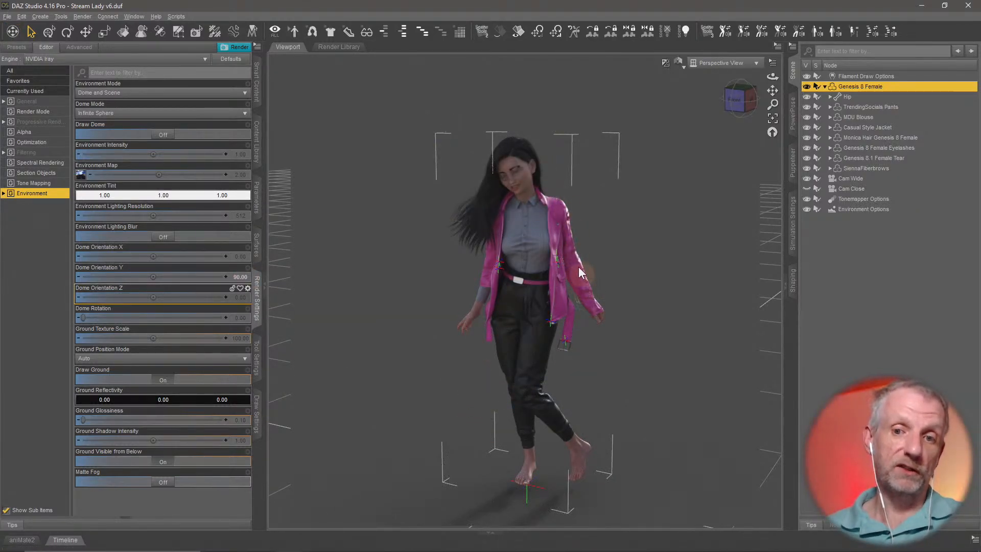
double_click(240, 278)
text(-90)
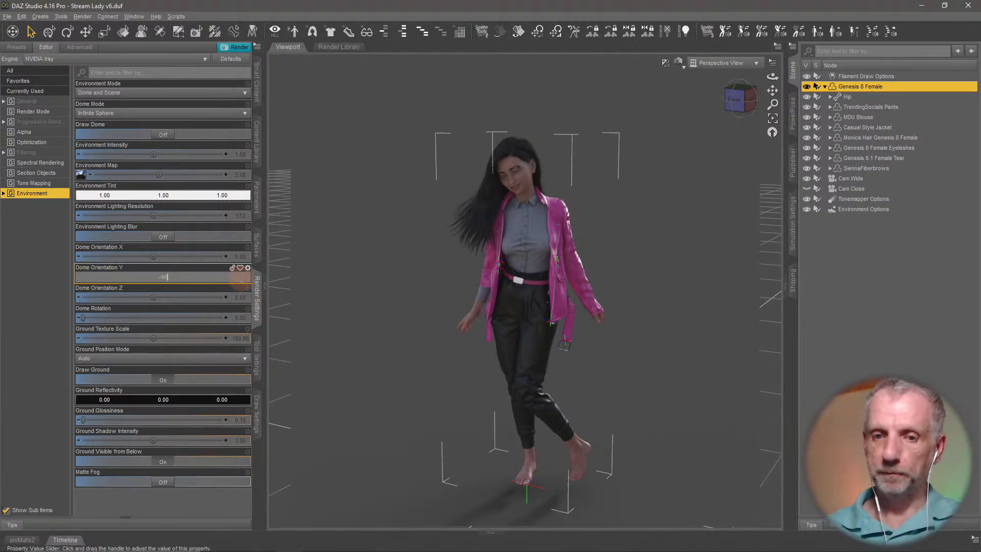
key(Return)
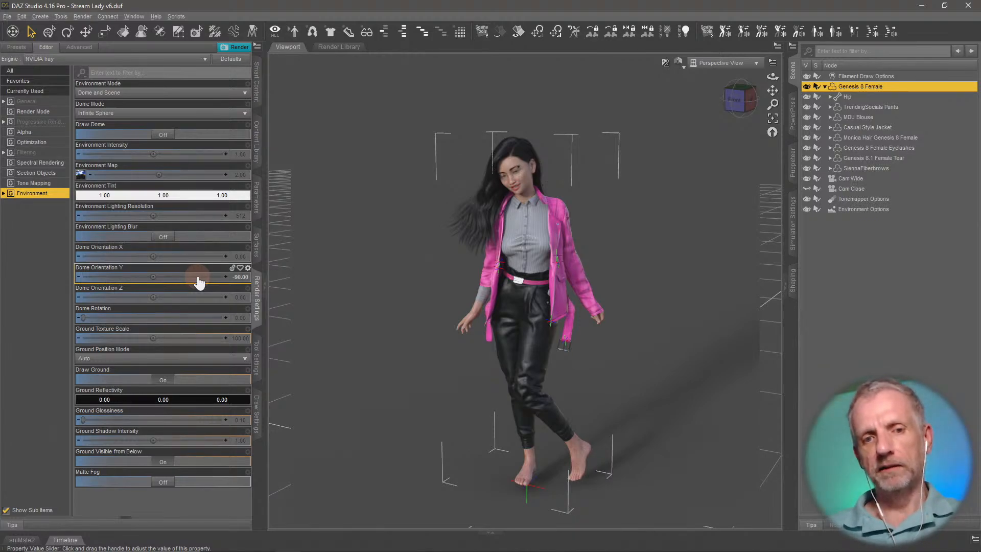
click(240, 276)
text(-50)
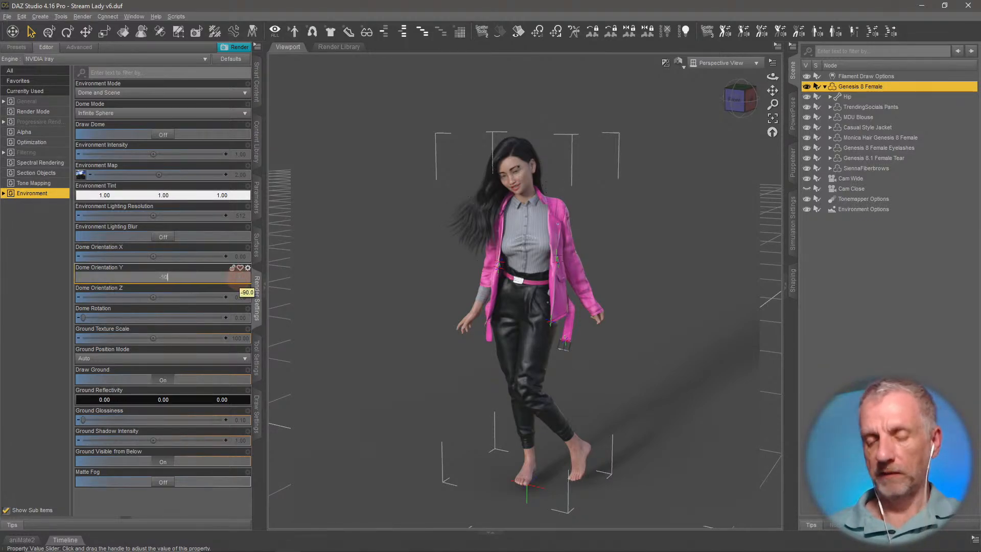
key(Return)
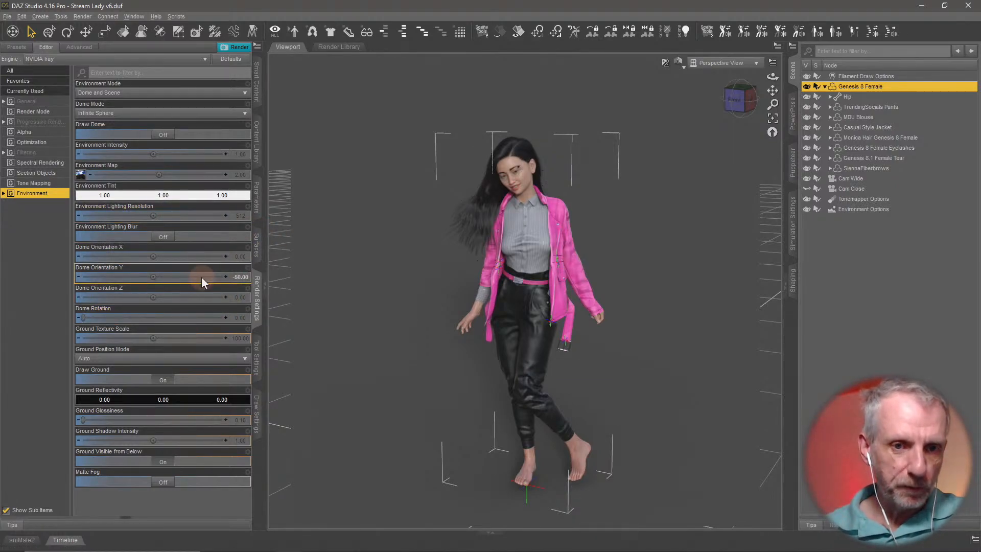
Try dimming the environment lighting with an Environment Intensity of 0.2.
click(239, 154)
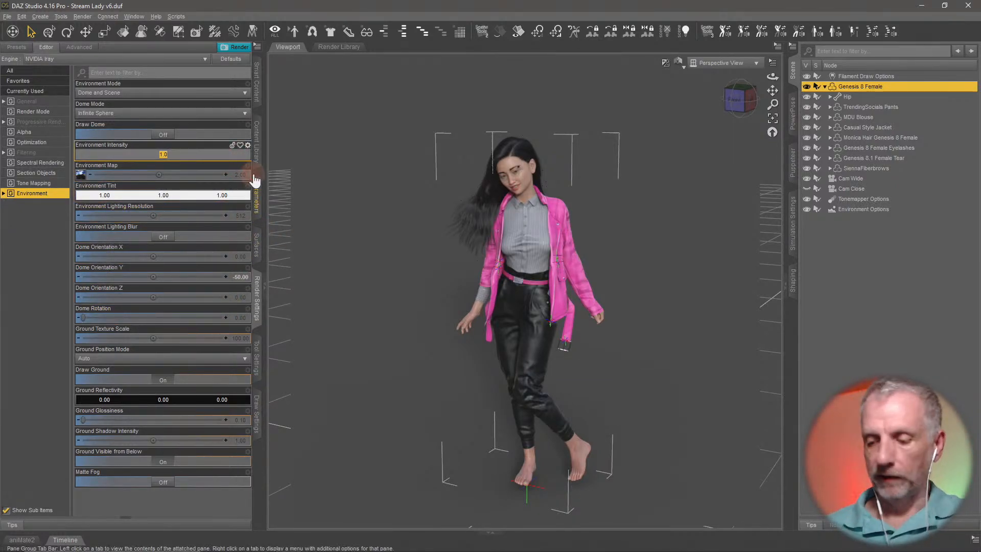
text(0.3)
key(Return)
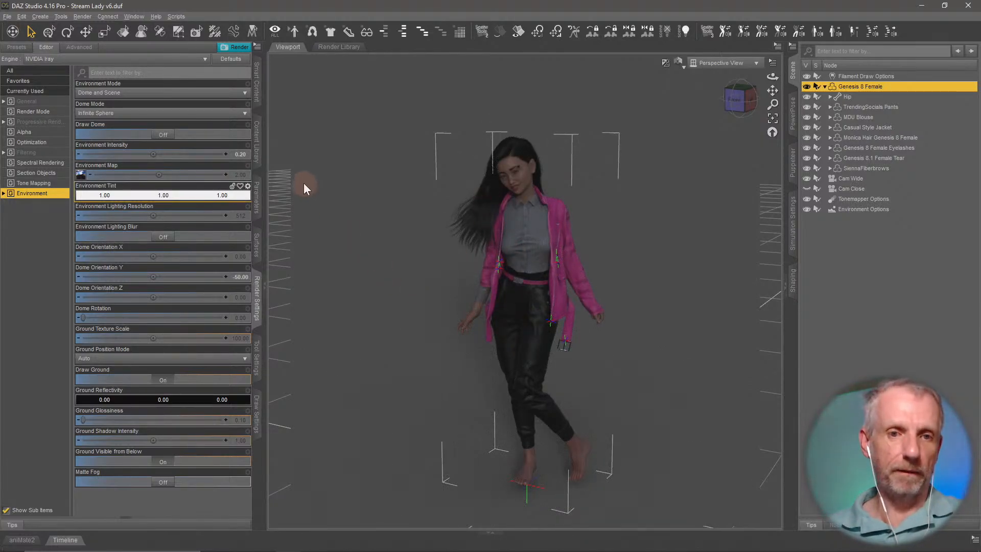
Set the Environment Intensity to 0 and reset Dome Orientation Y to its default of 0.
click(237, 154)
text(0)
key(Return)
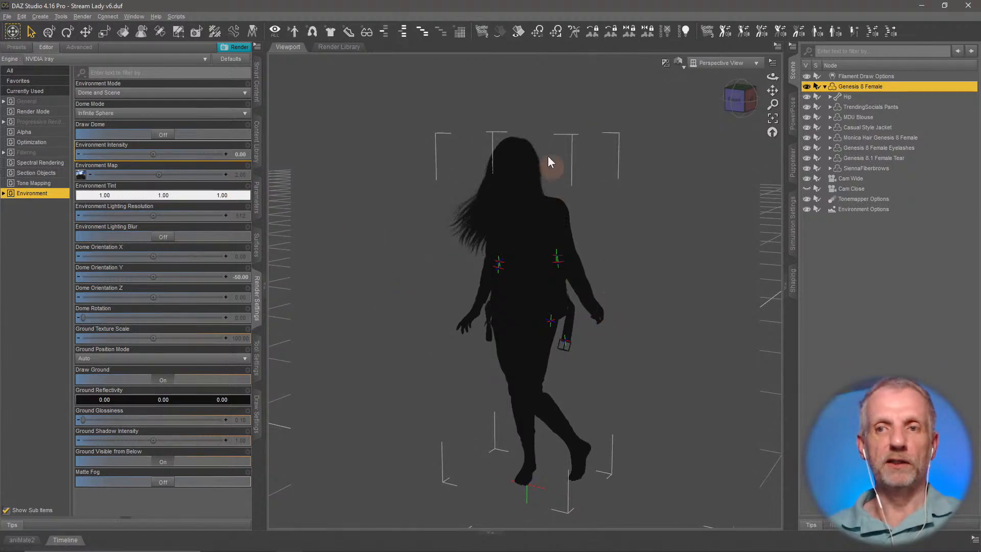
click(237, 154)
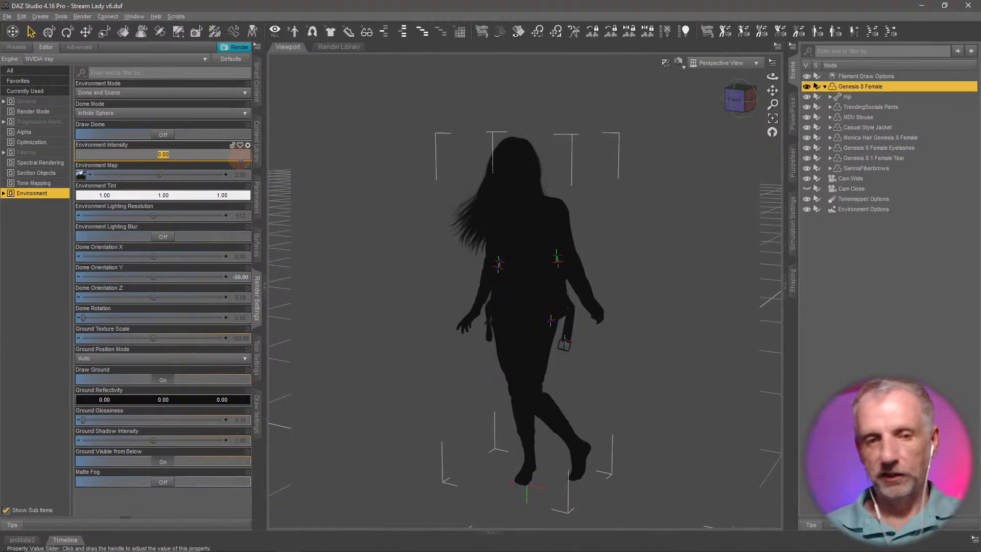
alt+click(197, 279)
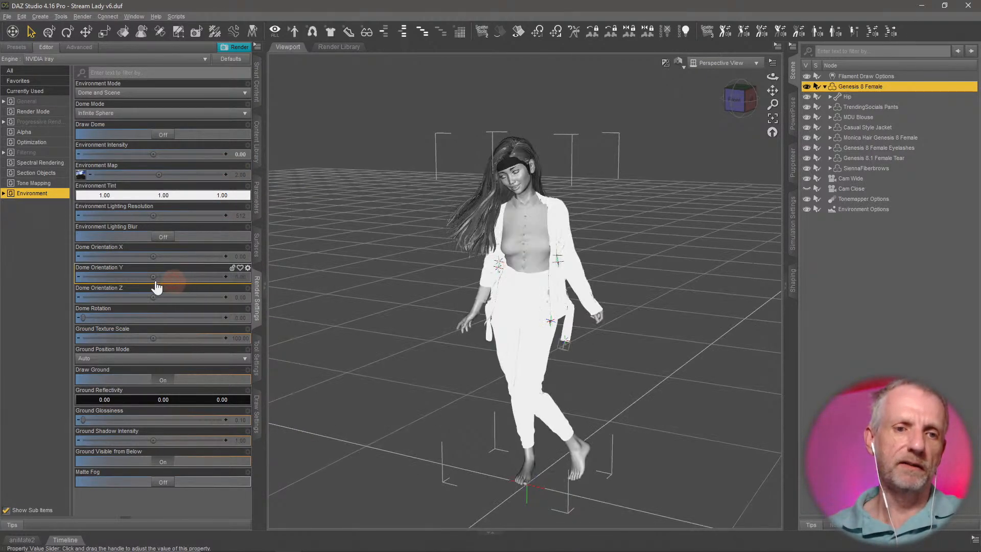
Try an Environment Intensity of 0.3 and settle on 0.2 for the Iray scene.
click(237, 155)
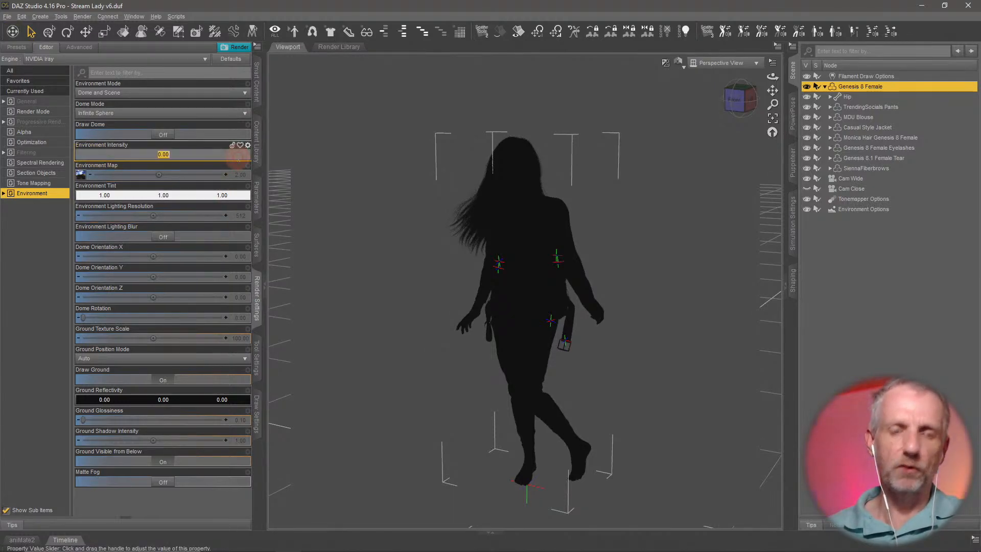
text(0.3)
key(Return)
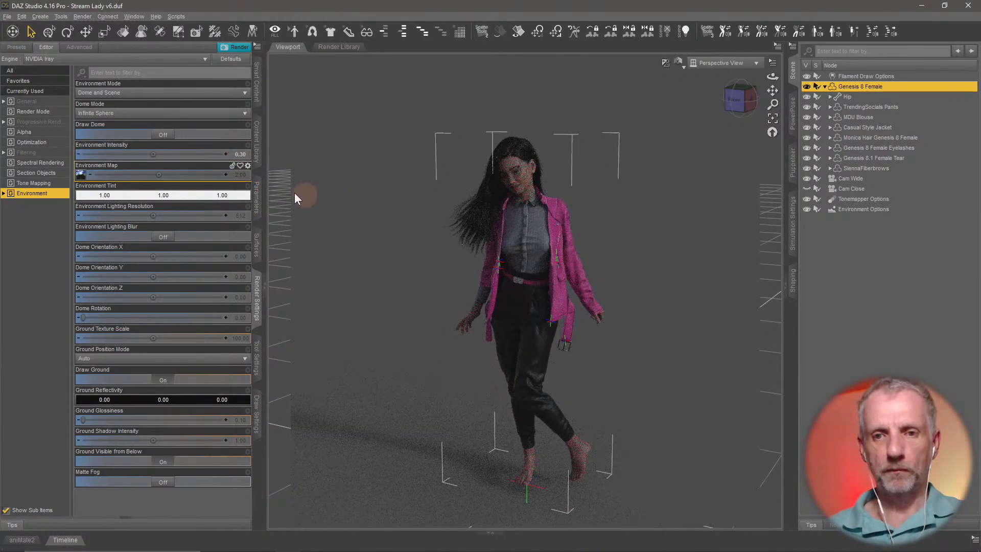
click(237, 155)
text(0.2)
key(Return)
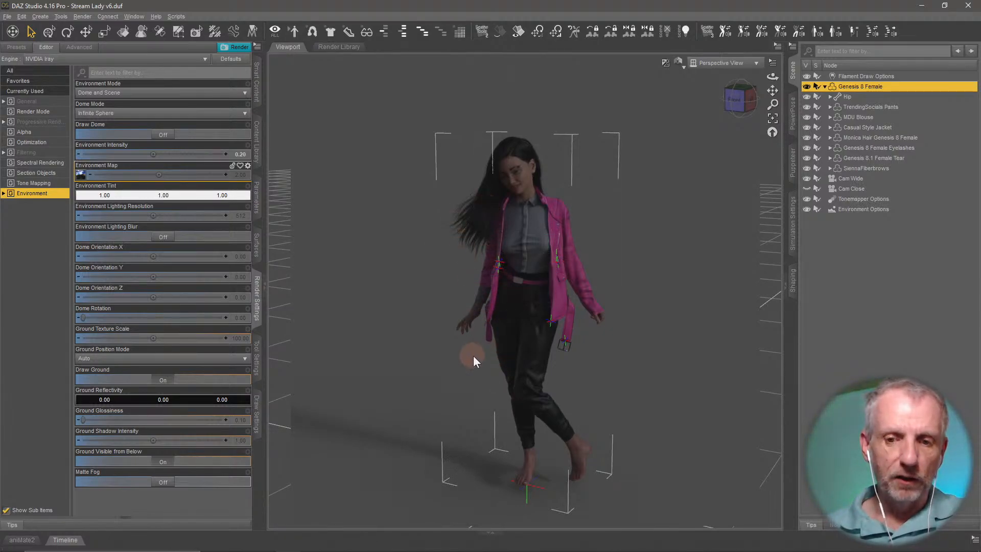
Switch the viewport to Filament (PBR) and raise the Environment Intensity Scale of the Filament Draw Options to brighten the figure.
click(678, 62)
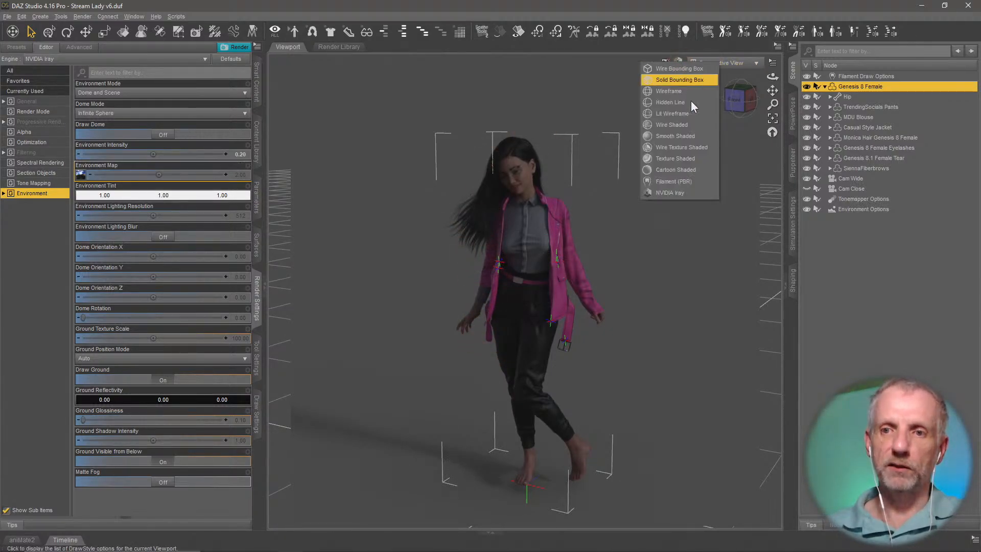
click(693, 189)
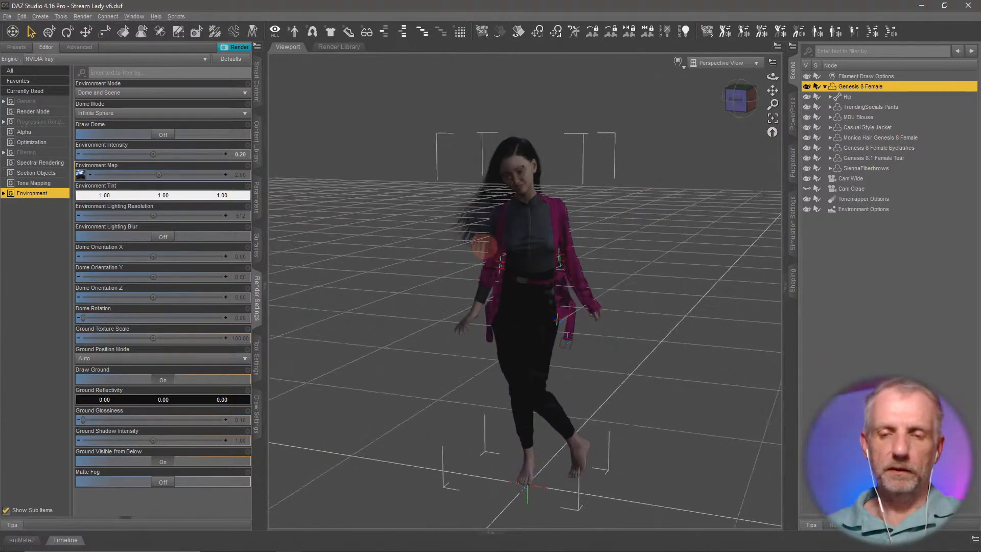
click(891, 76)
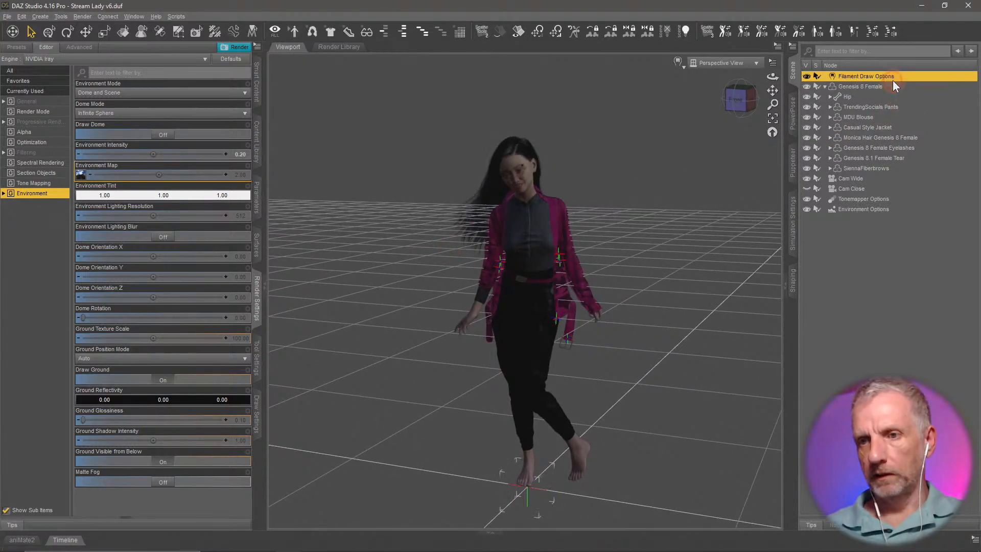
click(256, 139)
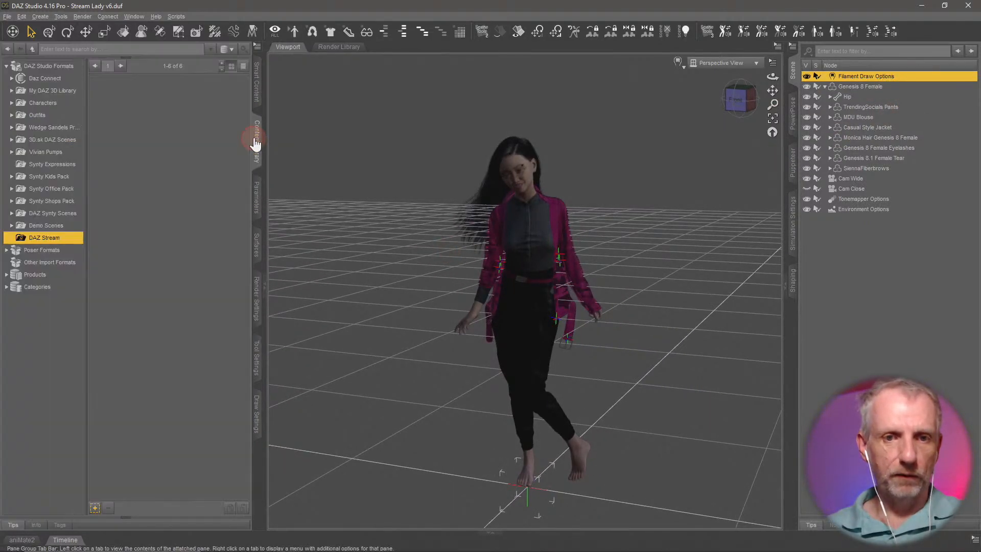
click(262, 202)
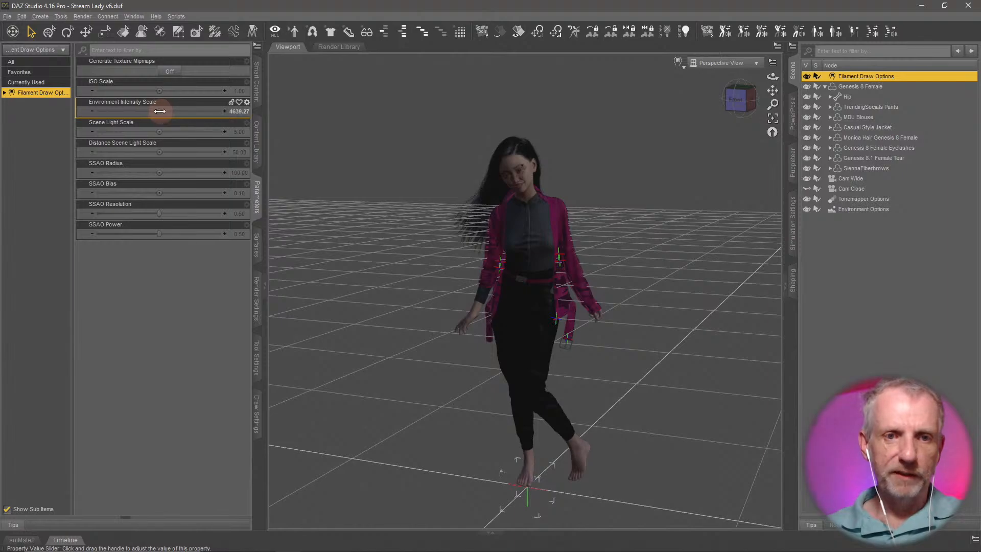
drag(160, 111, 163, 110)
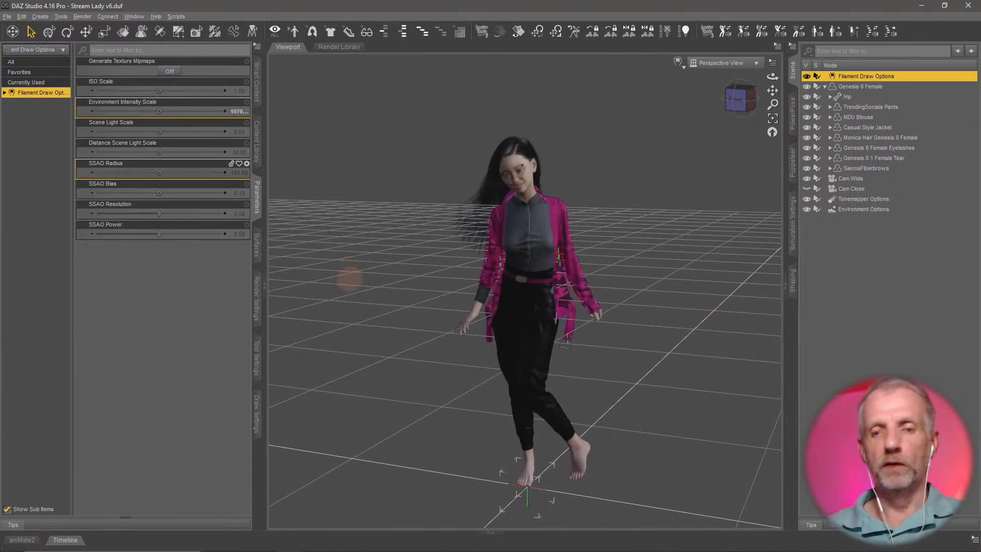
Create a plane primitive at World Center with a size of 2 m and Z Positive as its primary axis.
ctrl+alt+drag(349, 278, 345, 302)
scroll(349, 278, down, 4)
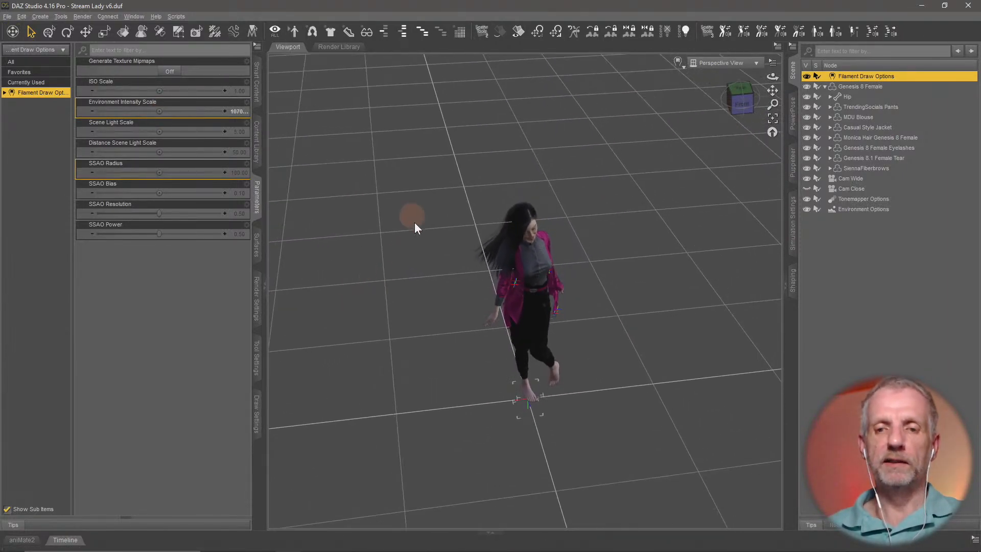
ctrl+alt+drag(415, 225, 417, 236)
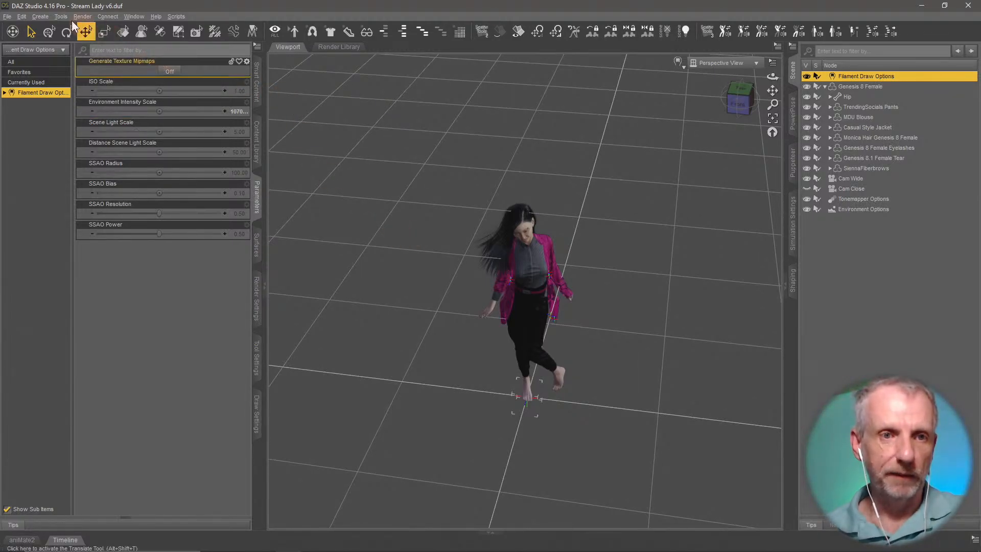
click(45, 17)
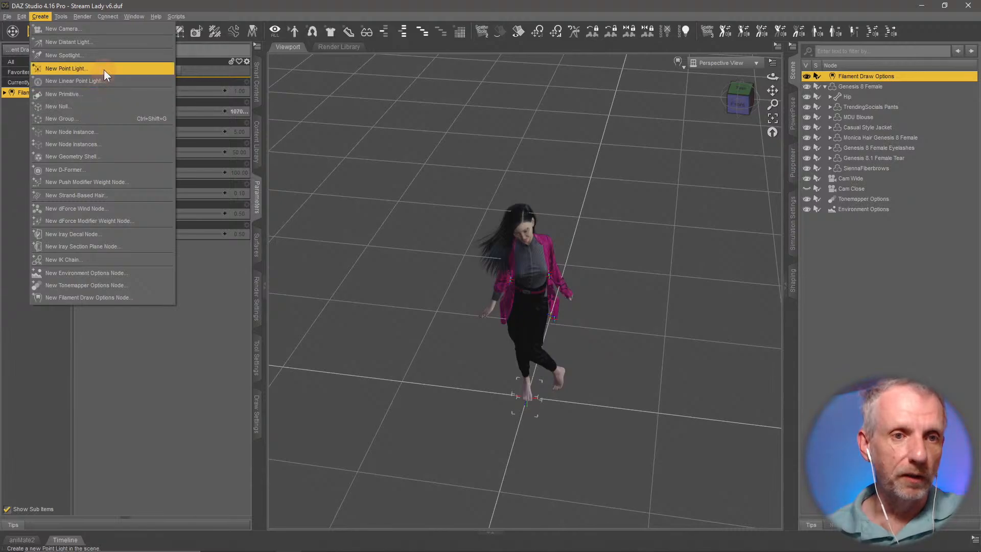
click(98, 98)
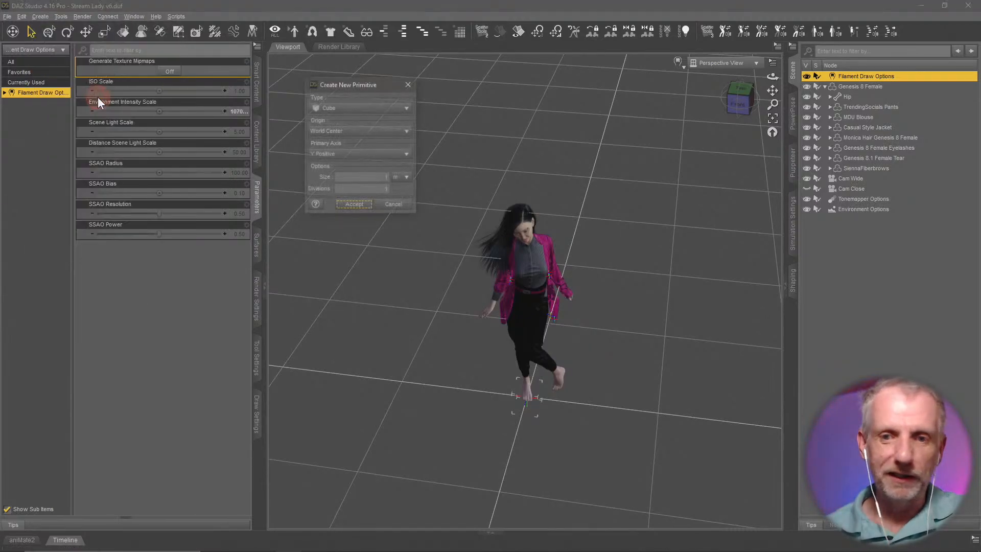
click(387, 109)
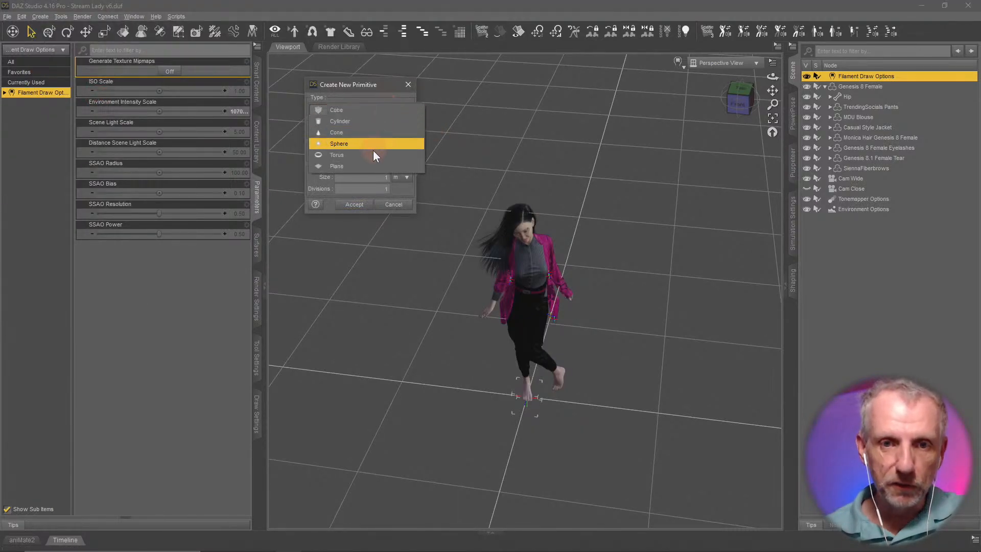
click(369, 164)
click(379, 185)
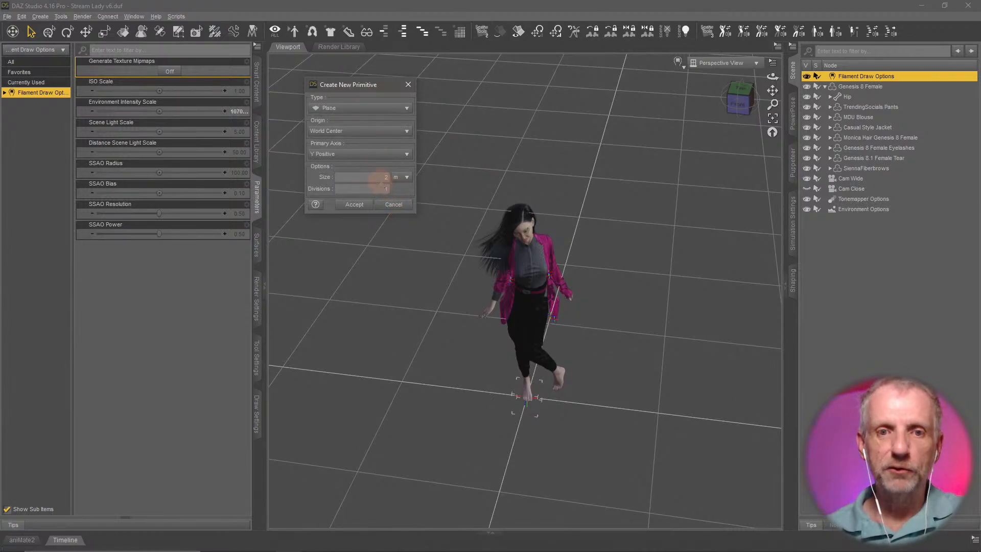
click(380, 158)
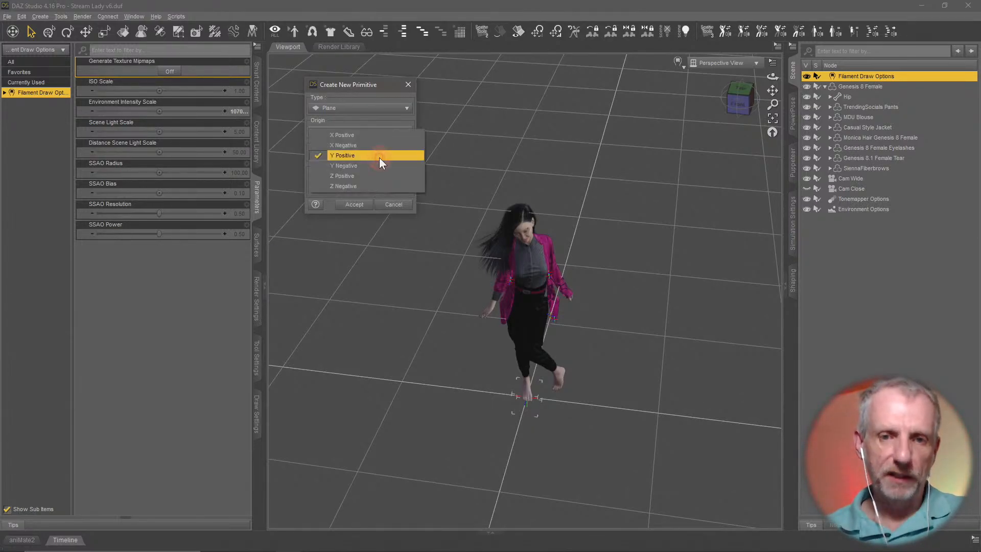
click(376, 184)
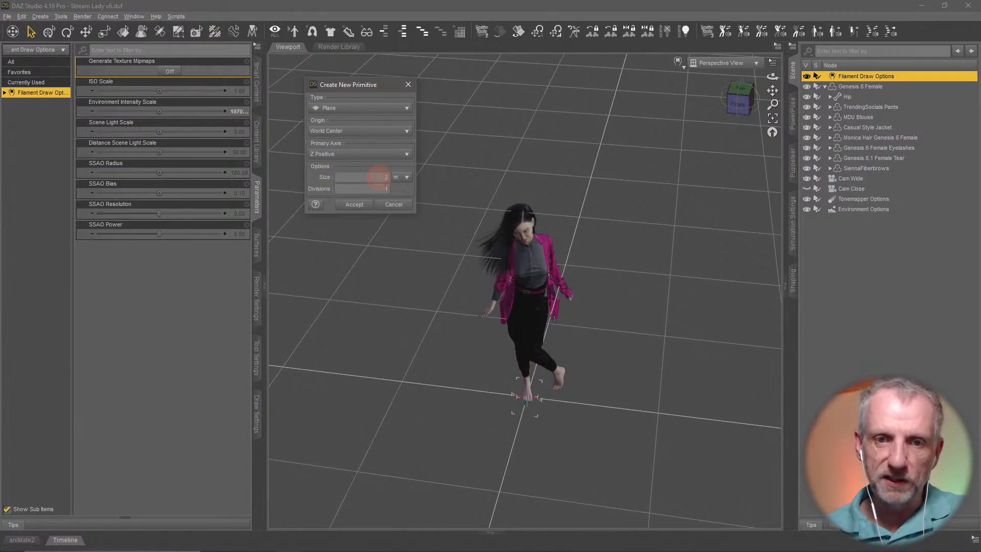
click(352, 205)
click(505, 396)
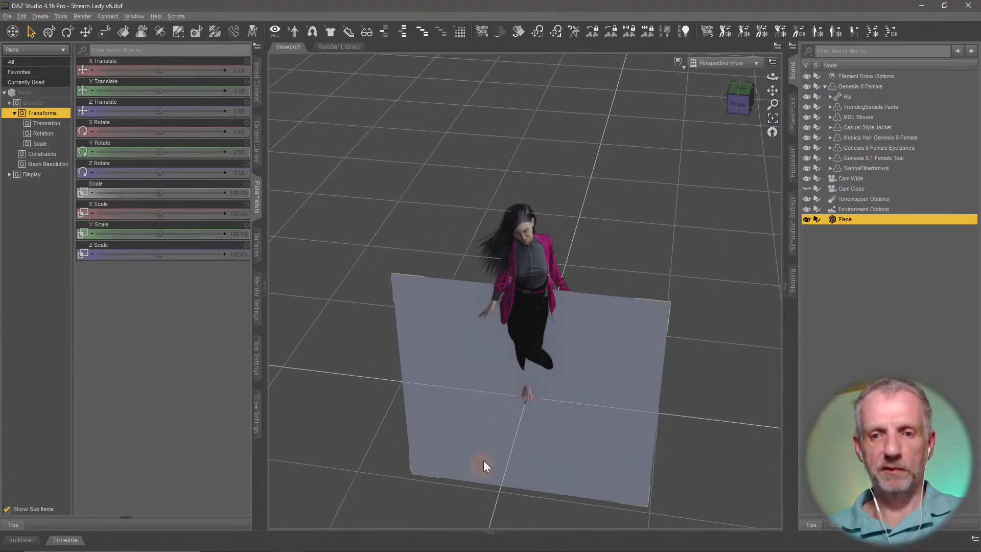
Rotate the plane with the Universal tool to about 102 degrees around Y.
click(49, 32)
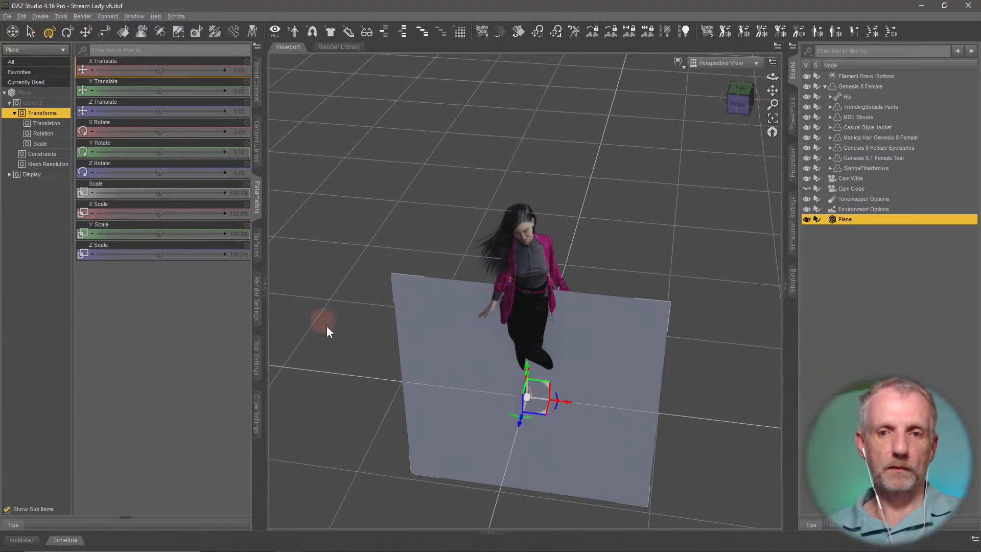
mouse_move(405, 393)
middle_down()
mouse_move(420, 397)
mouse_move(406, 395)
middle_up()
drag(539, 403, 568, 396)
middle_drag(569, 395, 580, 367)
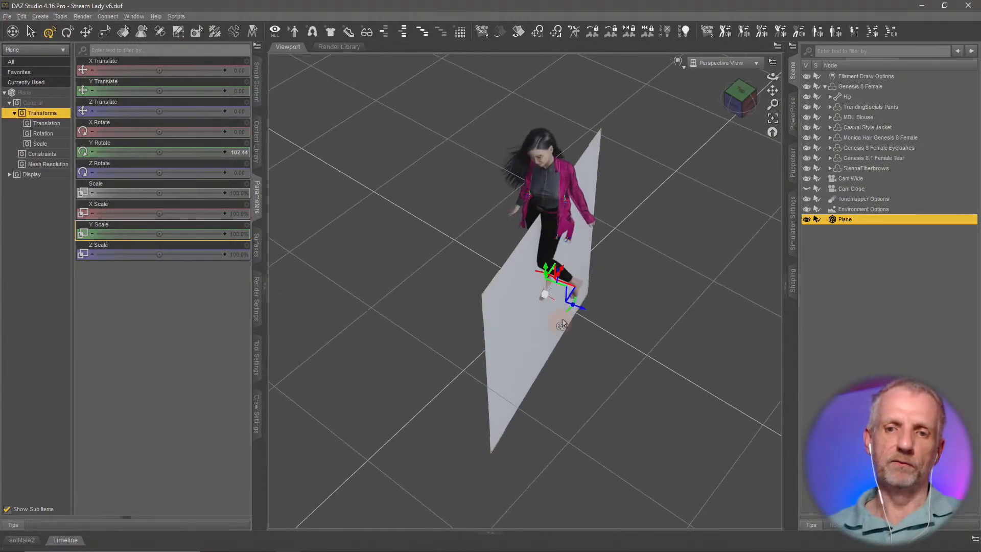
Move the plane out beside the figure and raise it, to about X -173, Y 76 and Z 38.
drag(581, 313, 445, 255)
scroll(446, 252, up, 2)
middle_drag(446, 251, 440, 245)
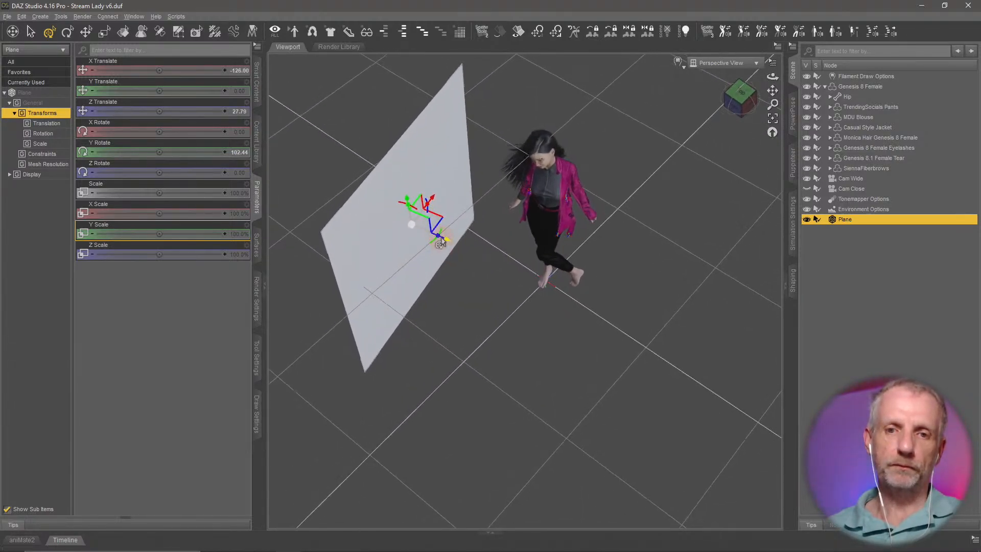
drag(444, 244, 432, 228)
middle_drag(431, 228, 461, 206)
drag(465, 201, 439, 188)
middle_drag(439, 189, 439, 188)
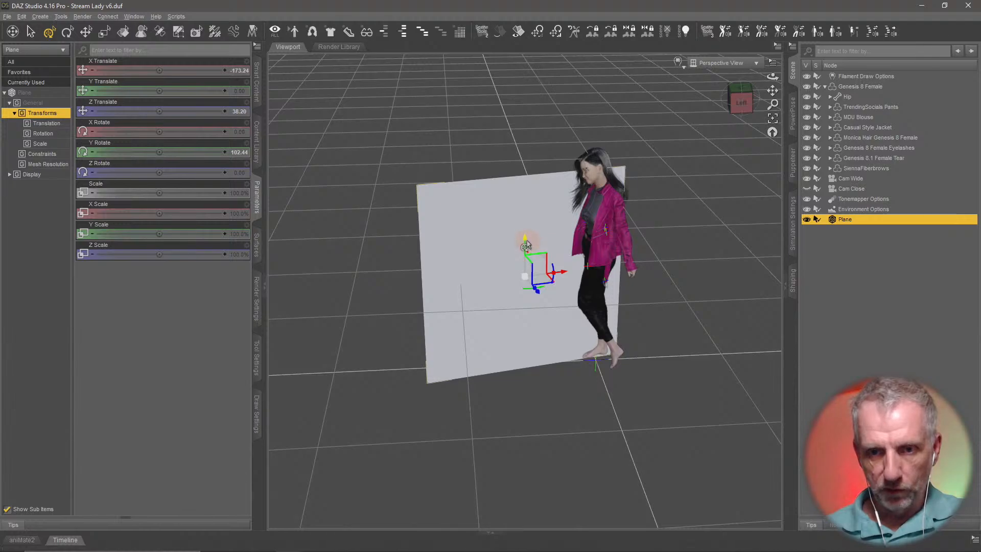
drag(525, 245, 511, 176)
mouse_move(514, 186)
middle_down()
mouse_move(482, 184)
mouse_move(529, 198)
middle_up()
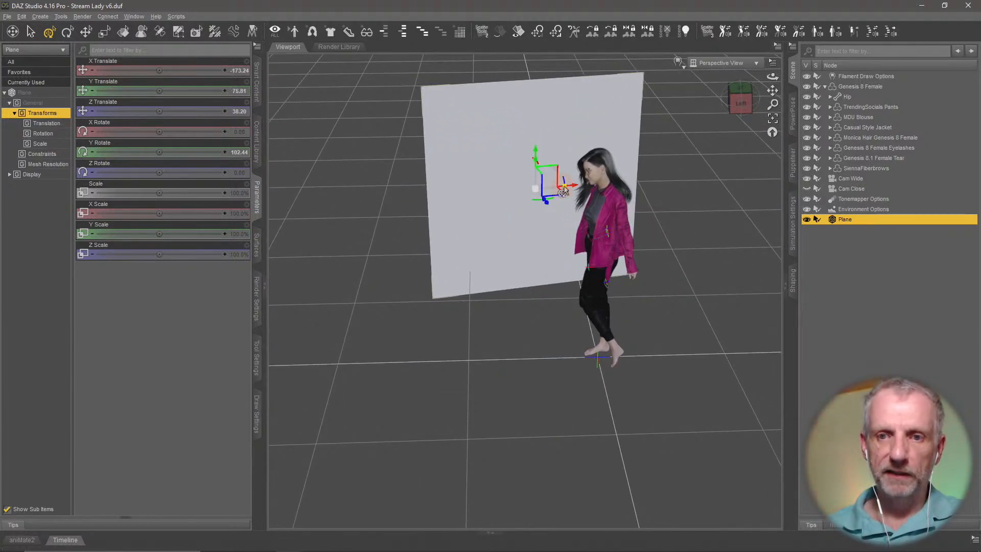
Narrow the plane to about 40% X Scale, bring it slightly closer to the figure and turn it to about 113 degrees around Y.
drag(564, 191, 547, 192)
middle_drag(436, 199, 392, 204)
drag(320, 168, 352, 198)
middle_drag(415, 219, 363, 205)
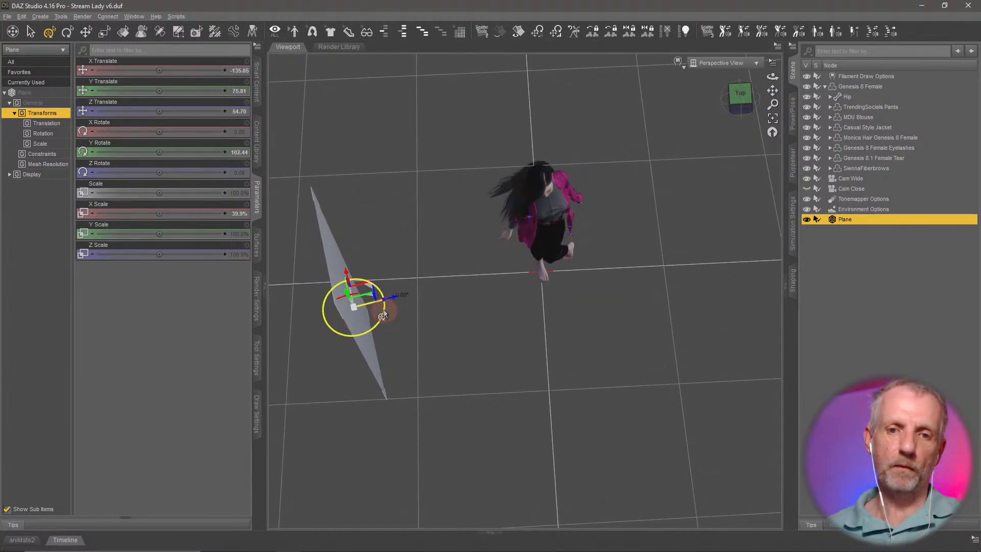
drag(382, 315, 376, 279)
middle_drag(469, 308, 466, 307)
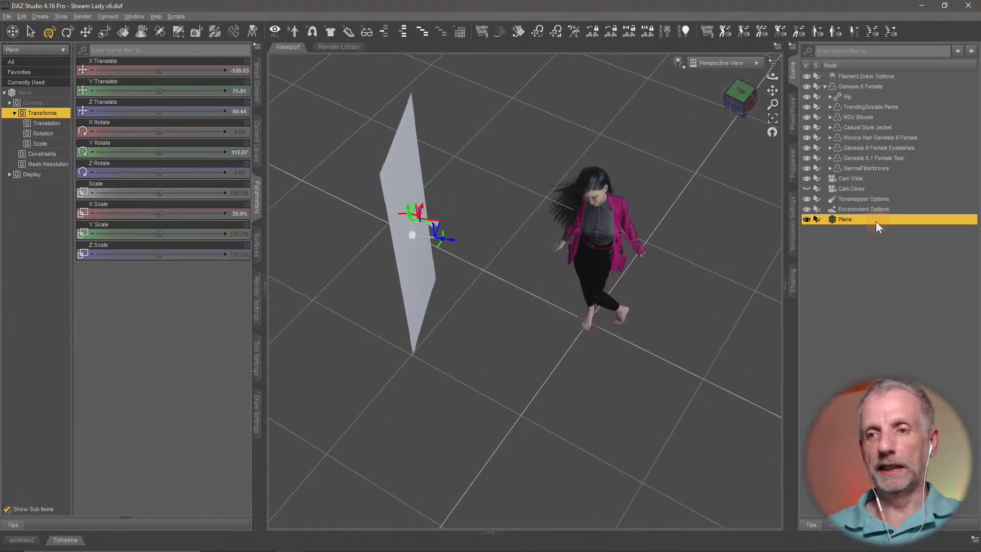
Rename the plane as Side Light 1.
text(Side Li)
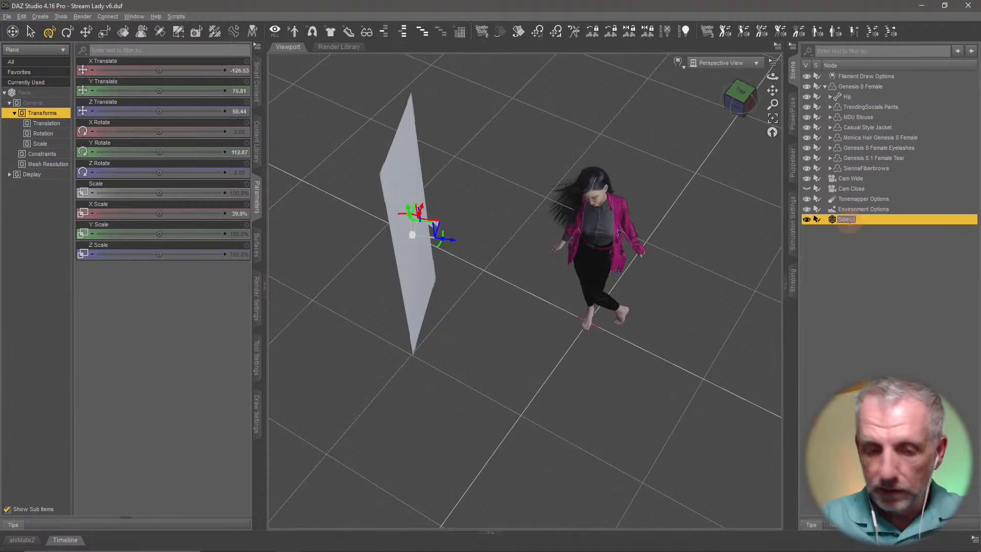
text(ght 1)
key(Return)
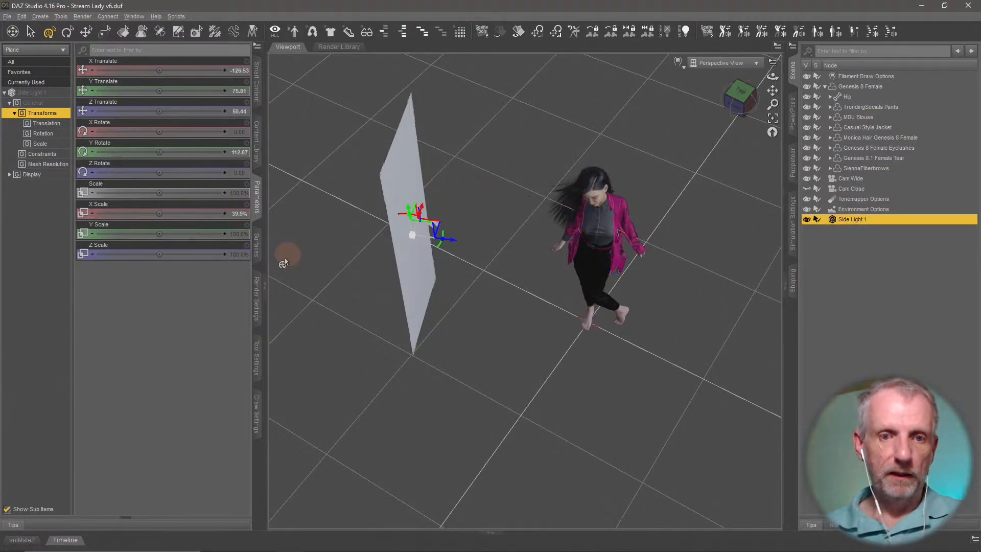
Turn the Side Light 1 surface into a light emitter by setting its Emission Color to white.
click(256, 248)
click(56, 102)
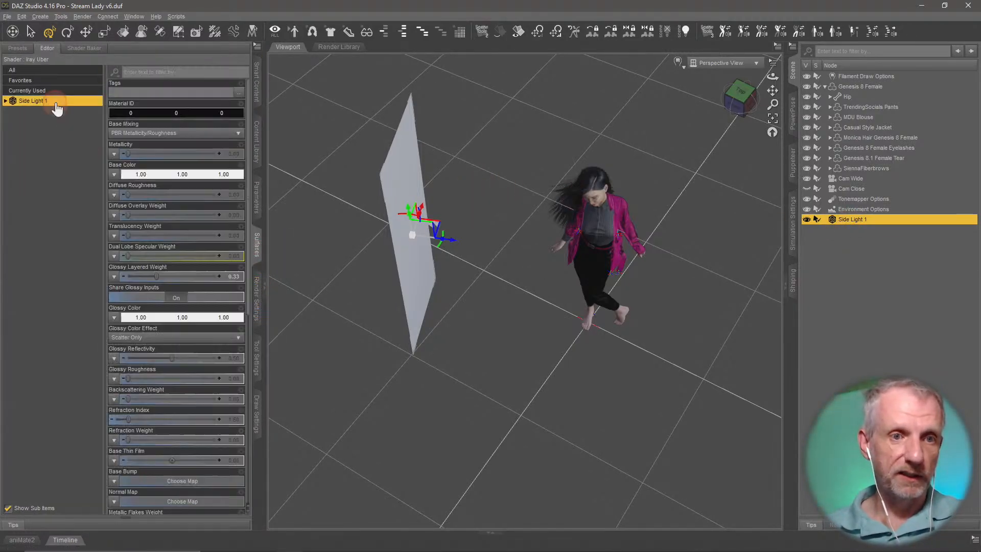
click(54, 112)
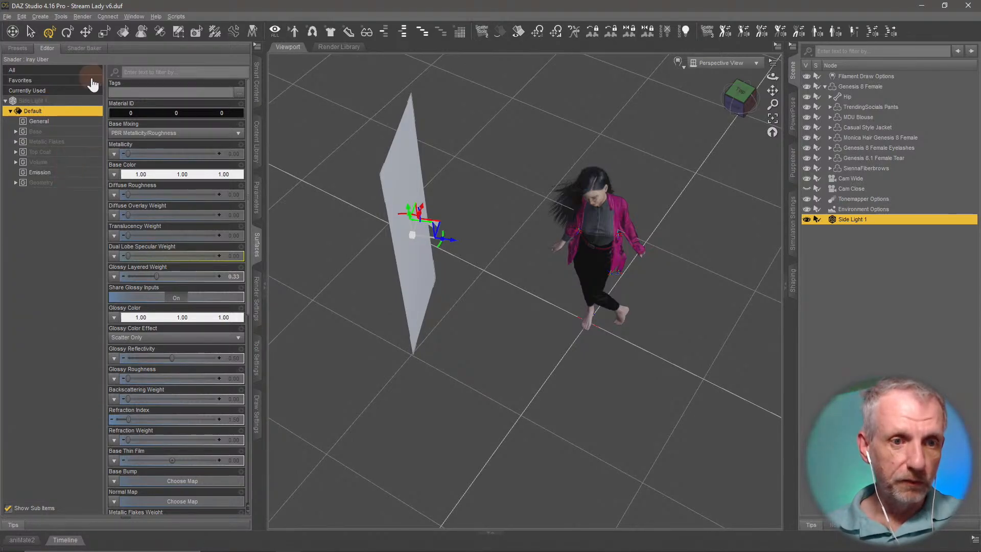
click(60, 173)
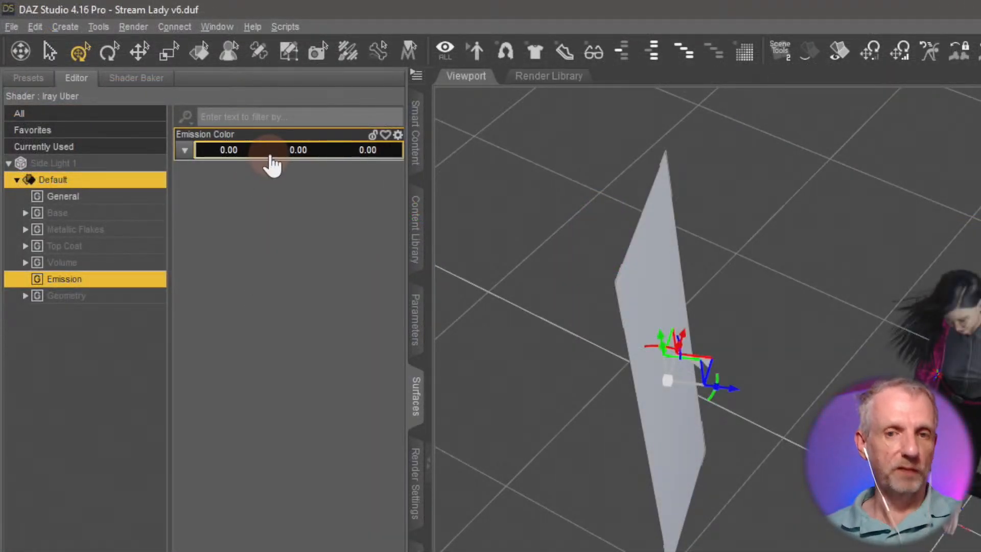
click(270, 153)
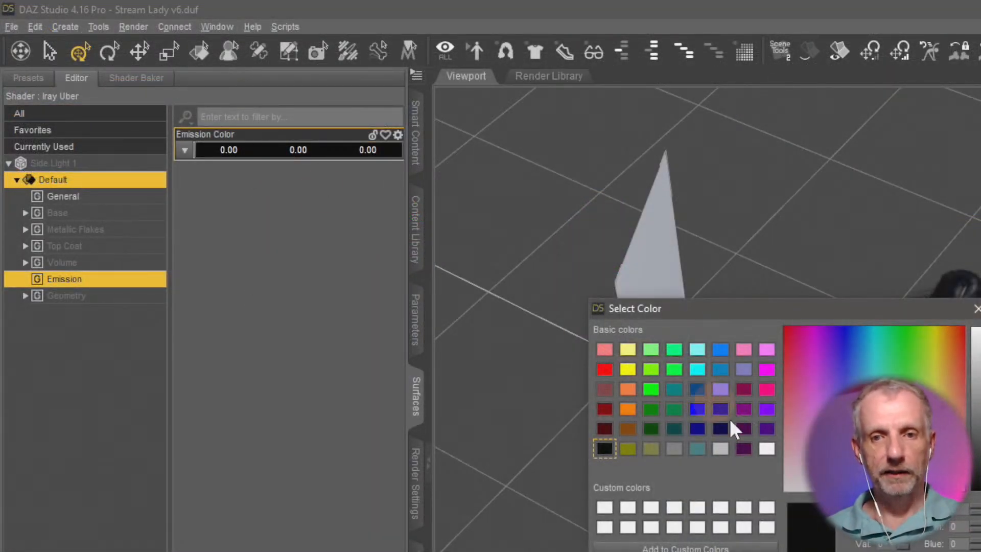
click(766, 448)
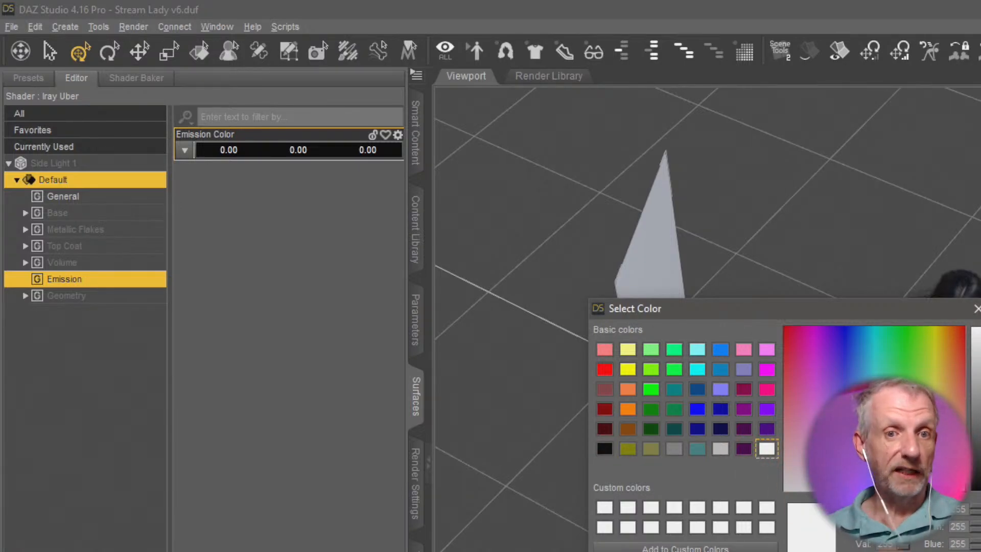
key(Return)
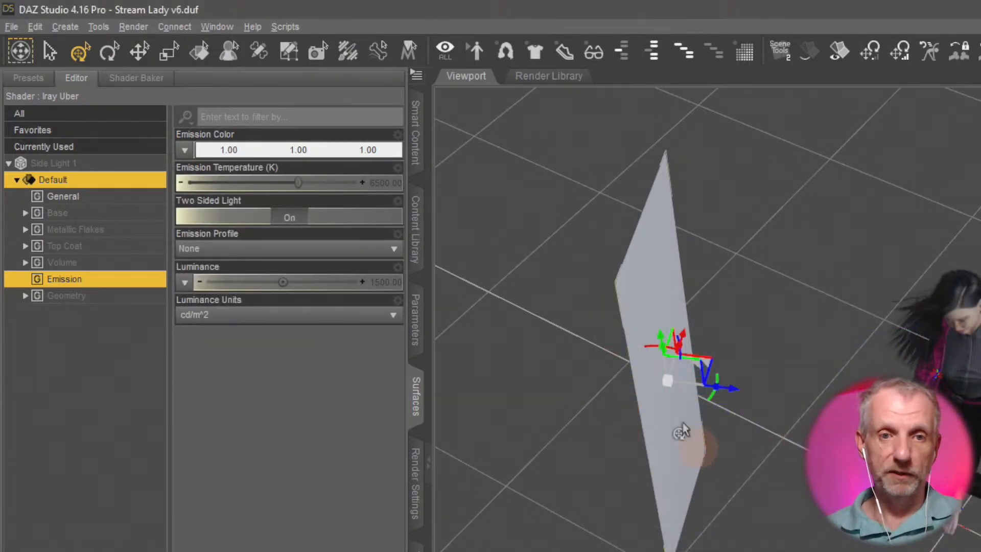
middle_drag(773, 424, 781, 441)
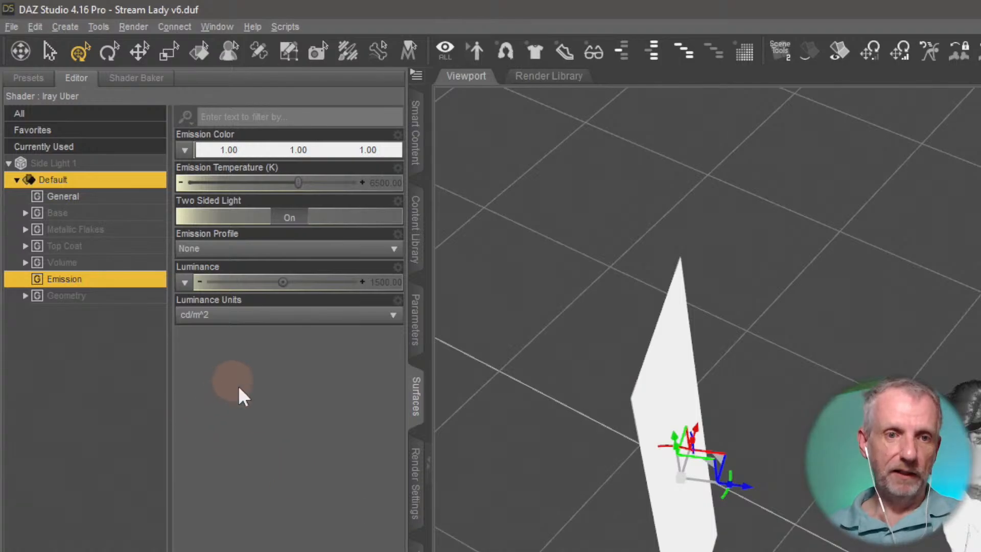
click(296, 288)
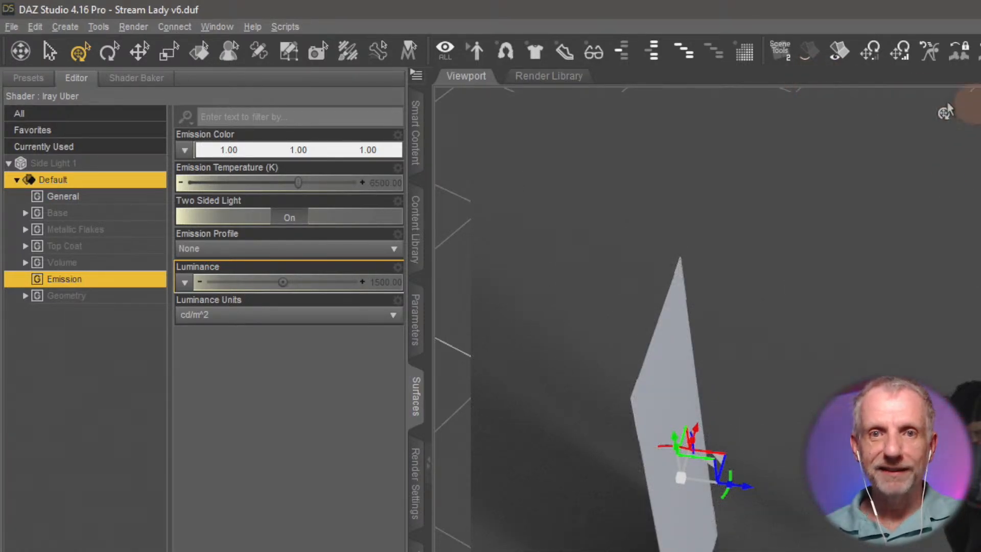
Hide the figure's hair in the scene.
click(505, 51)
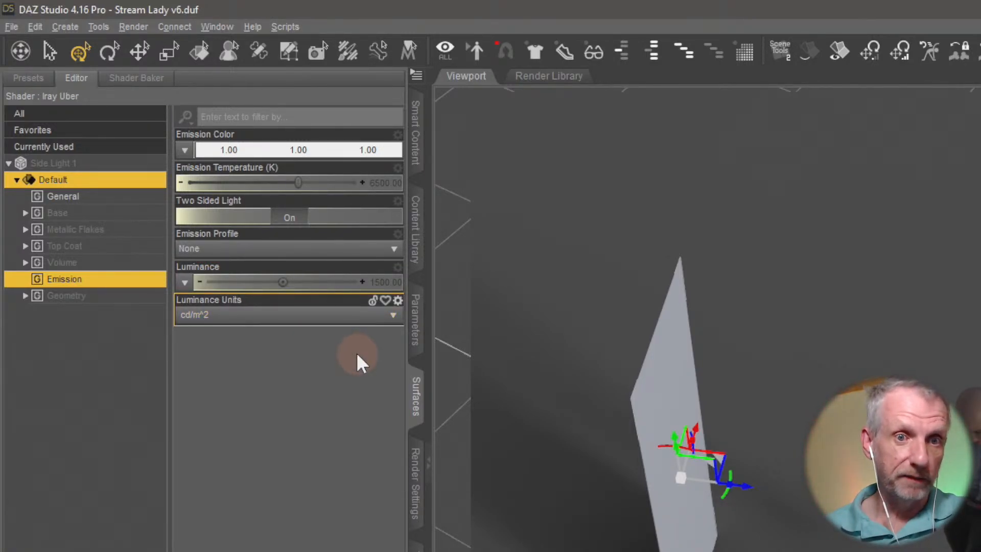
Set Side Light 1's Luminance Units to W and its Luminous Efficacy to 100 lm/W.
click(337, 318)
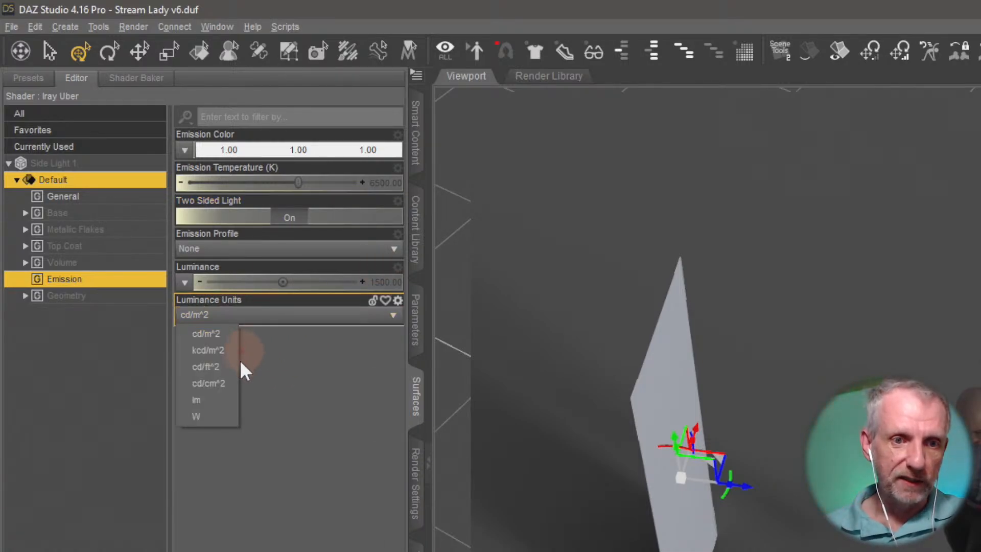
click(211, 418)
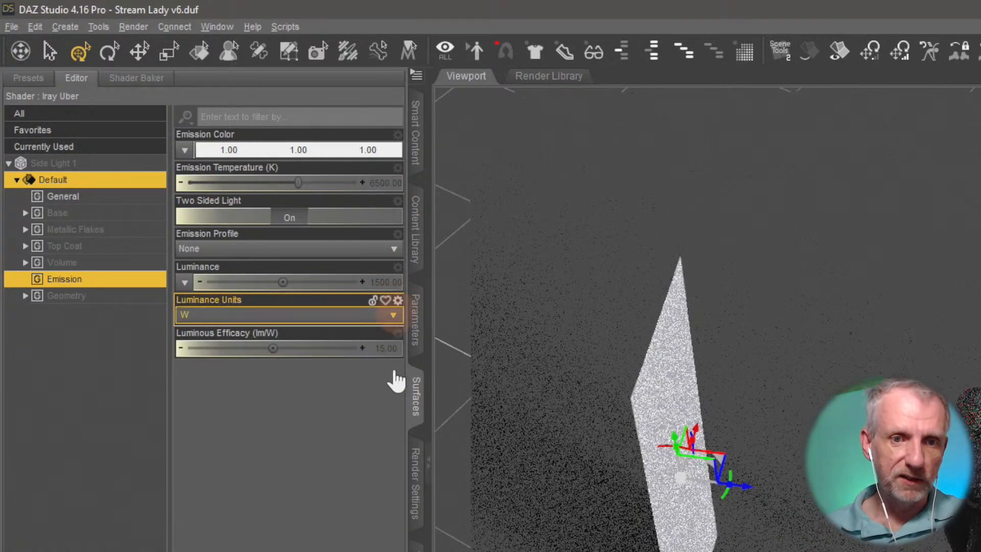
click(387, 349)
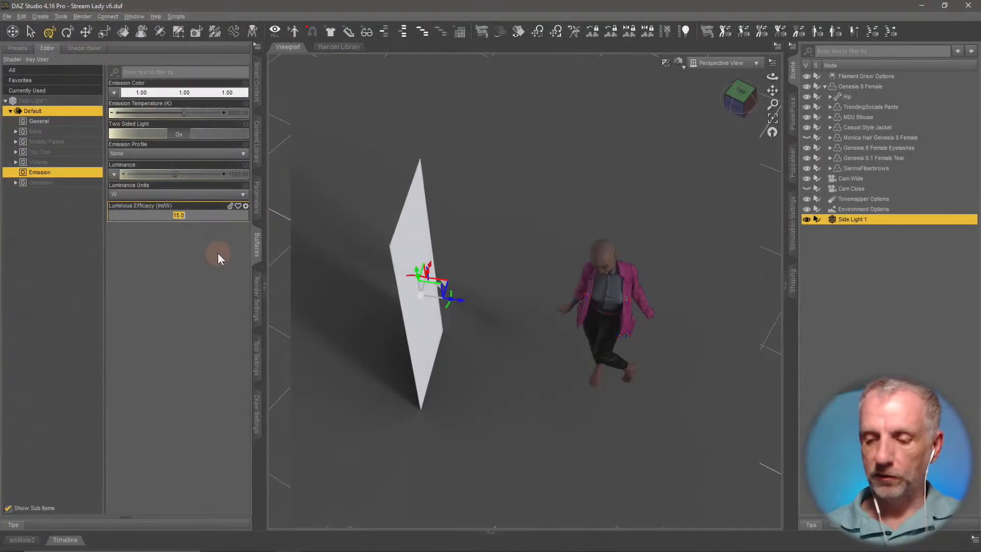
text(100)
key(Return)
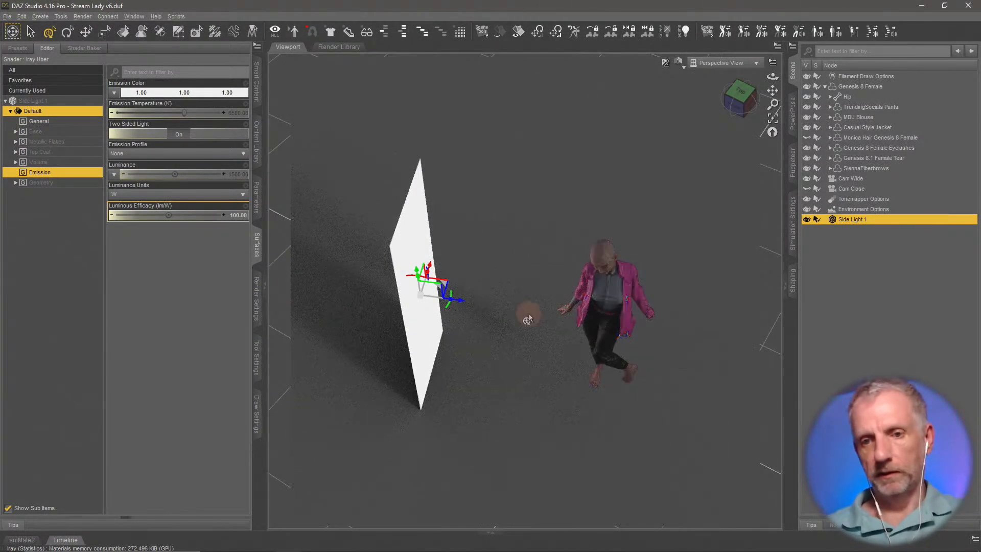
click(559, 353)
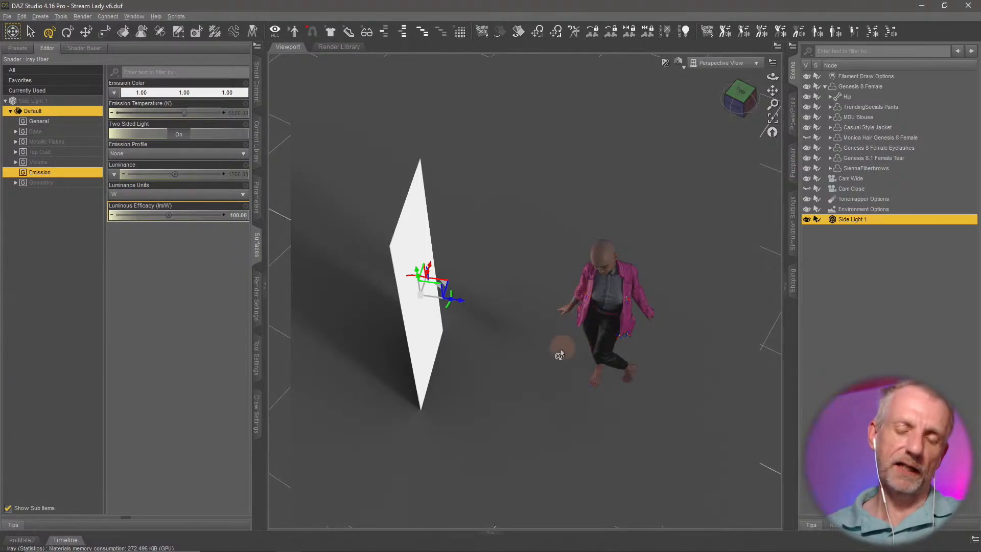
middle_drag(492, 336, 492, 337)
Set the Environment Intensity to 0 in the render settings so only the plane light illuminates the figure.
click(255, 300)
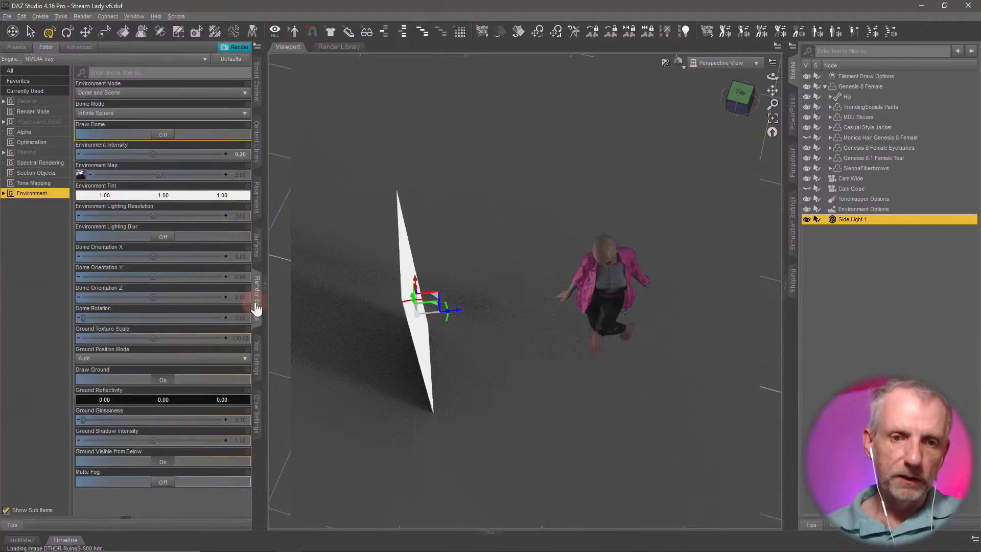
click(241, 157)
text(0)
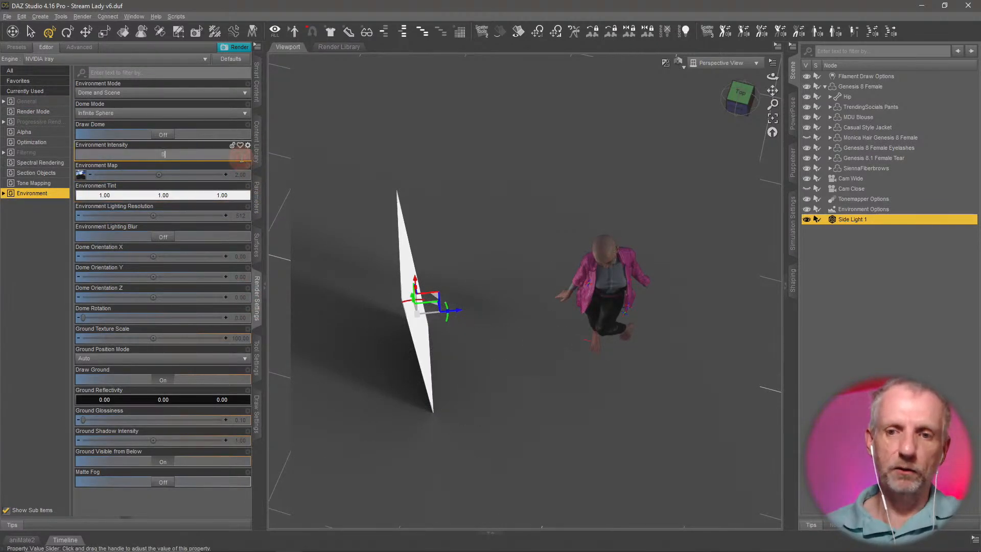
key(Return)
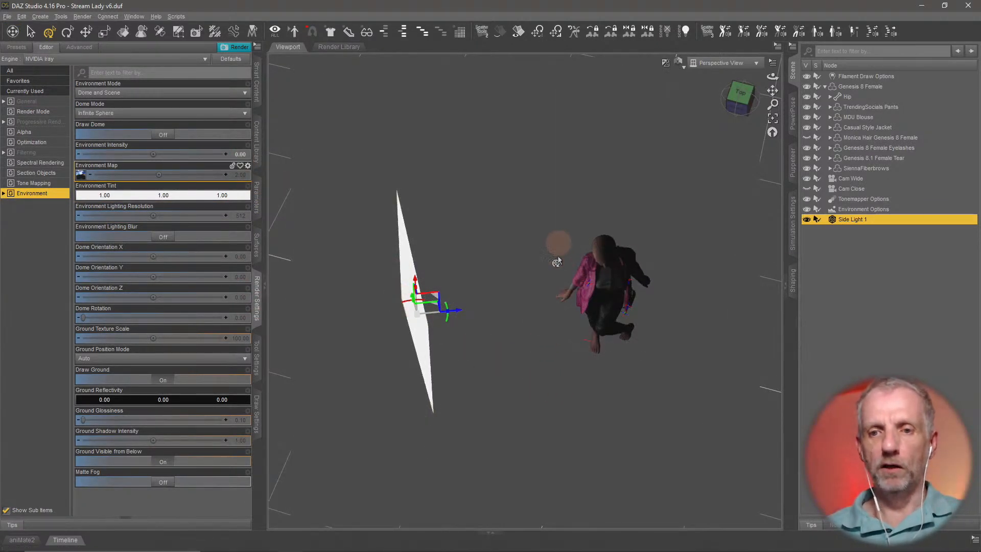
mouse_move(547, 357)
middle_down()
mouse_move(540, 343)
mouse_move(547, 353)
middle_up()
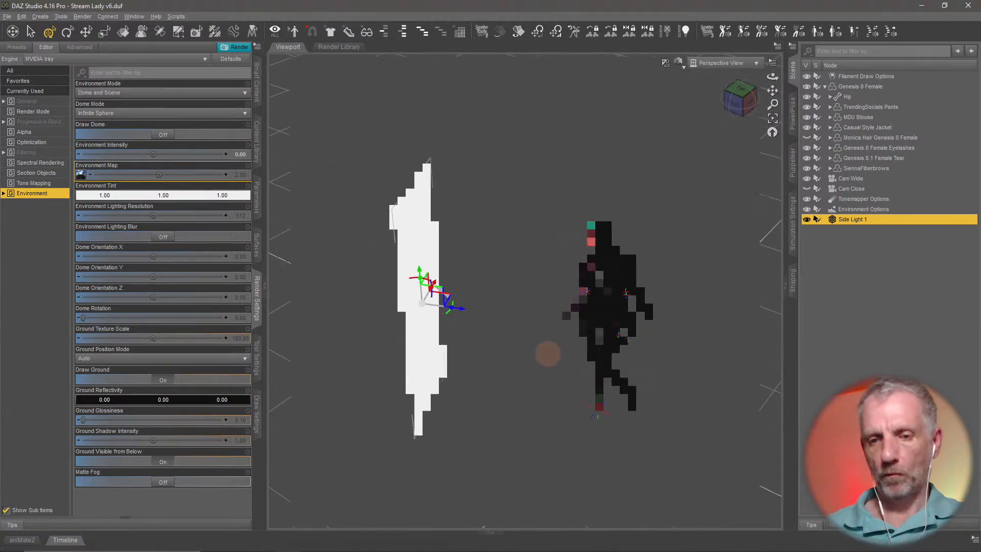
middle_drag(576, 394, 583, 392)
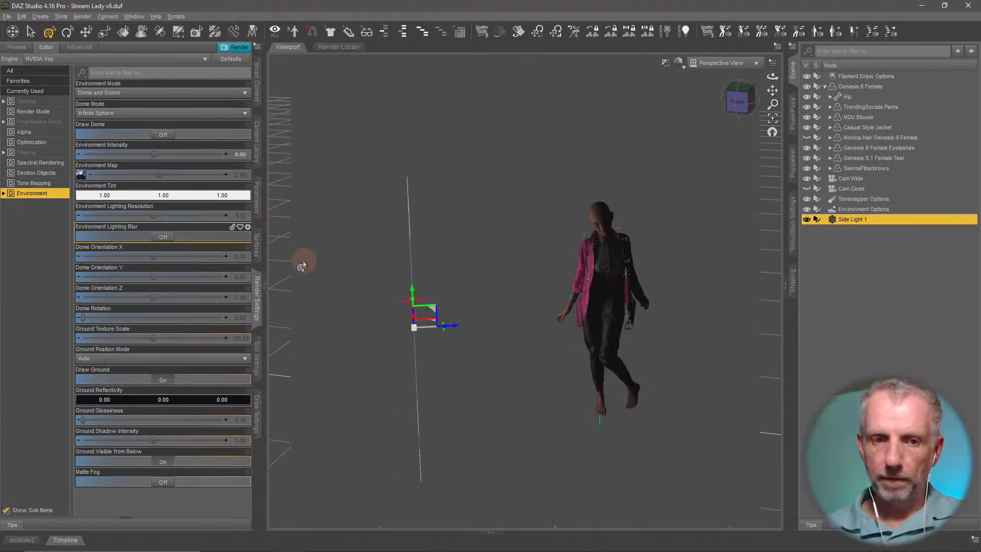
Set the Luminous Efficacy of Side Light 1's surface to 250 lm/W.
click(257, 251)
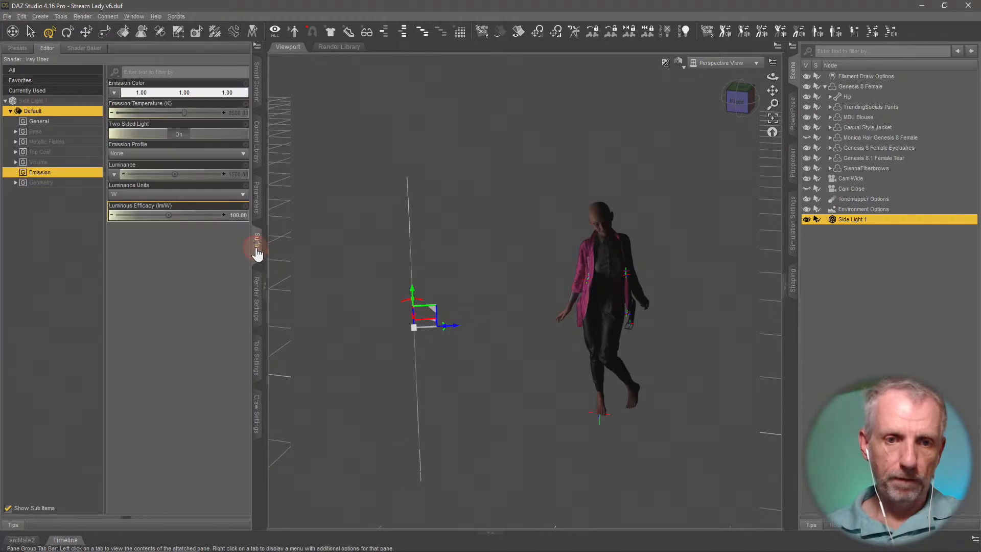
click(240, 215)
text(250)
key(Return)
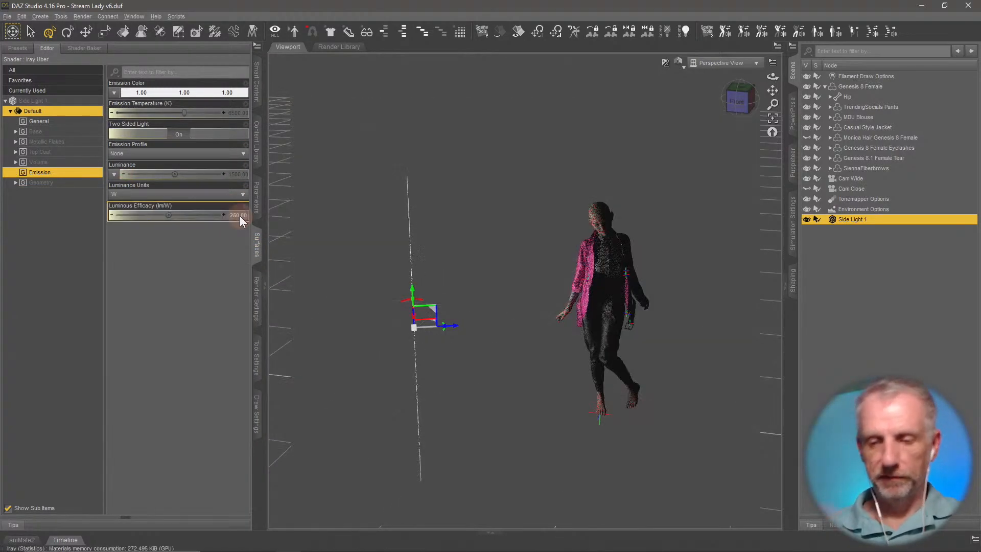
drag(369, 288, 497, 342)
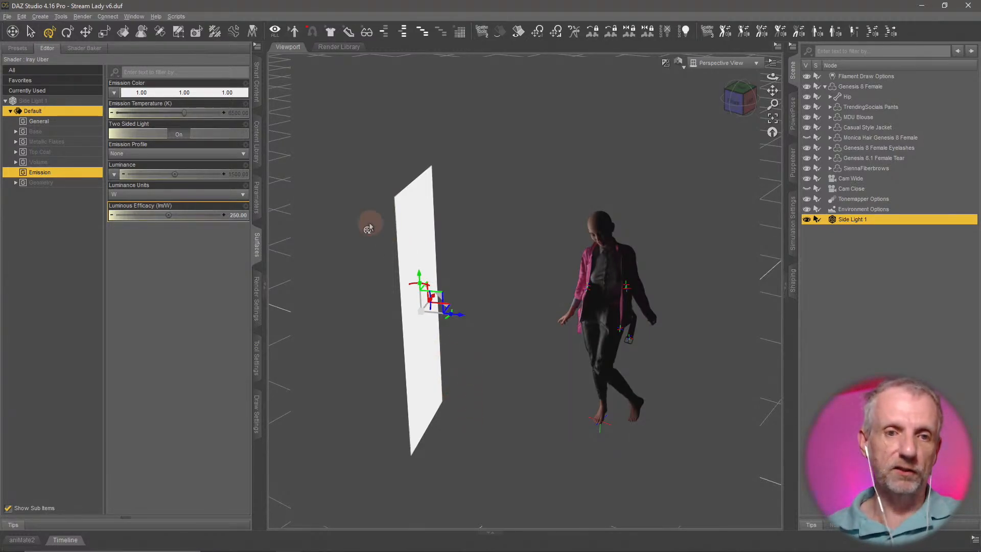
Rotate Side Light 1 around its vertical axis and move it slightly forward along the floor plane.
alt+drag(507, 417, 541, 379)
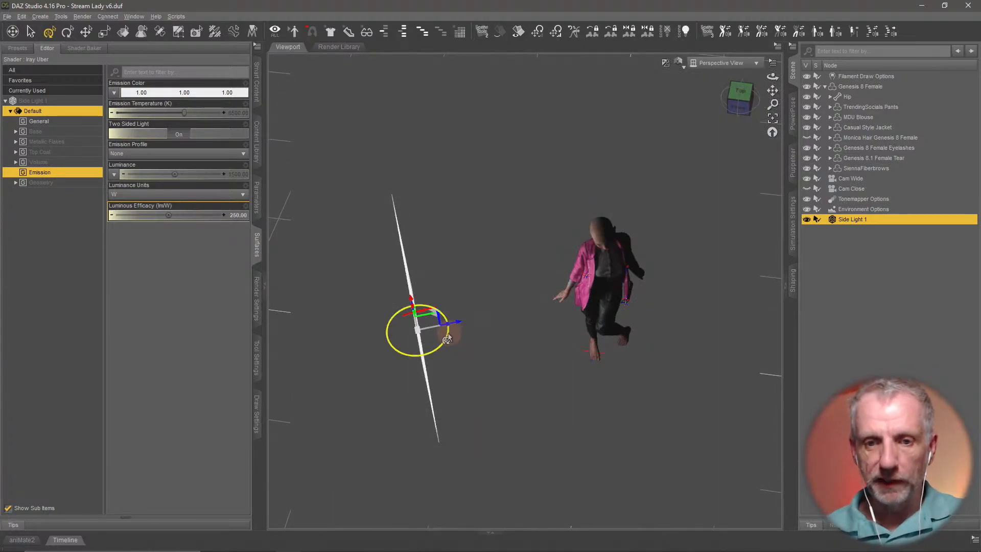
mouse_move(446, 339)
mouse_down()
mouse_move(470, 344)
mouse_move(461, 379)
mouse_move(468, 369)
mouse_move(447, 370)
mouse_move(471, 365)
mouse_up()
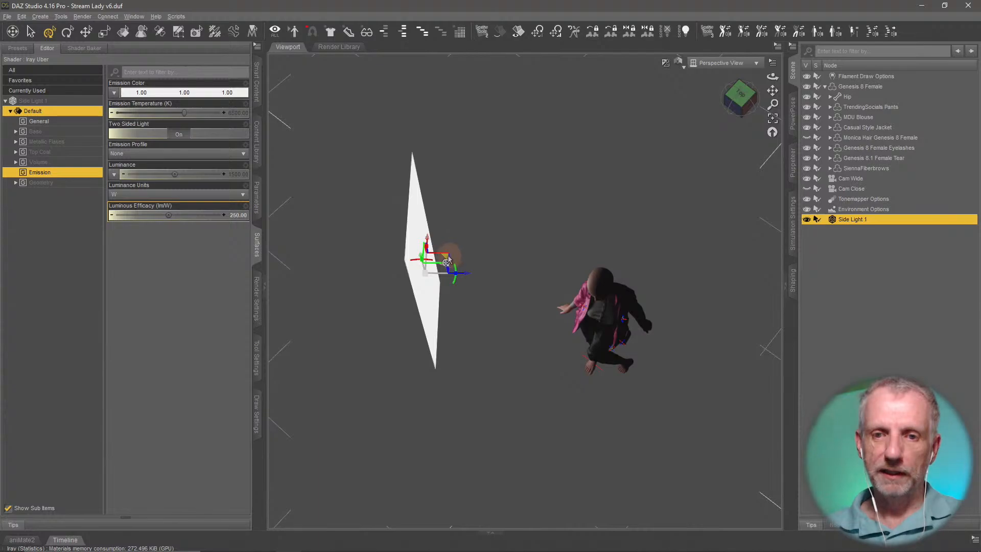
drag(447, 262, 442, 278)
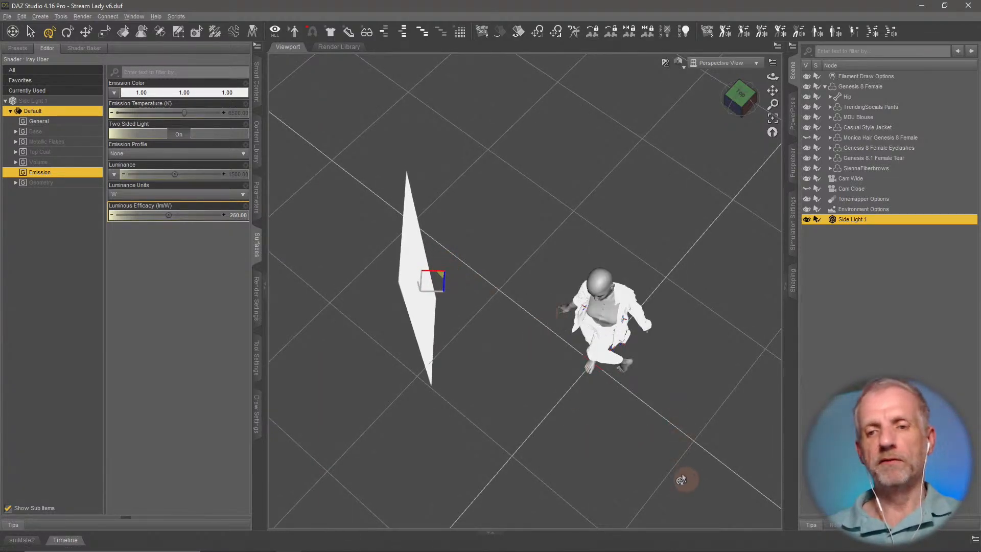
middle_drag(589, 382, 589, 381)
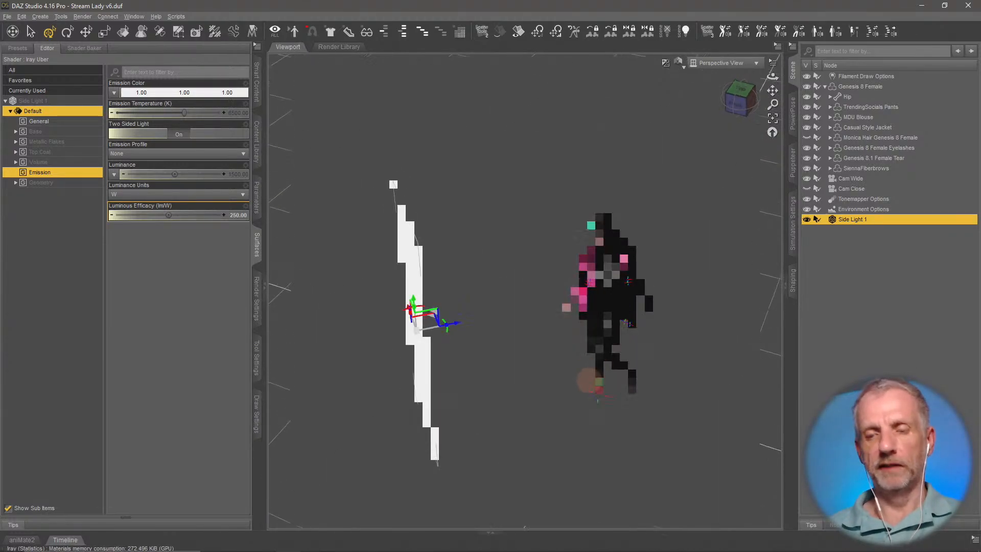
middle_drag(664, 388, 664, 390)
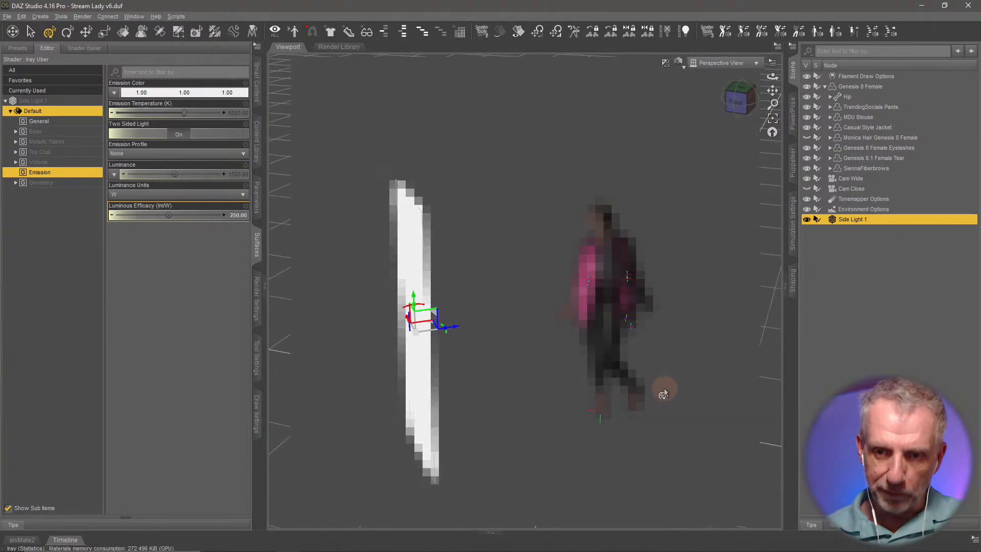
middle_drag(705, 448, 722, 472)
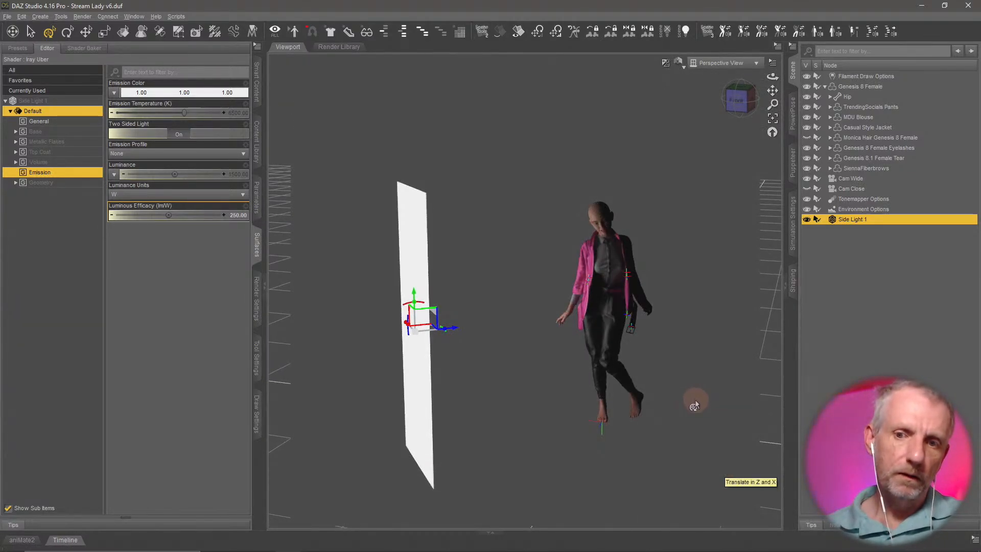
Set the Luminous Efficacy of Side Light 1's surface to 150 lm/W.
click(234, 216)
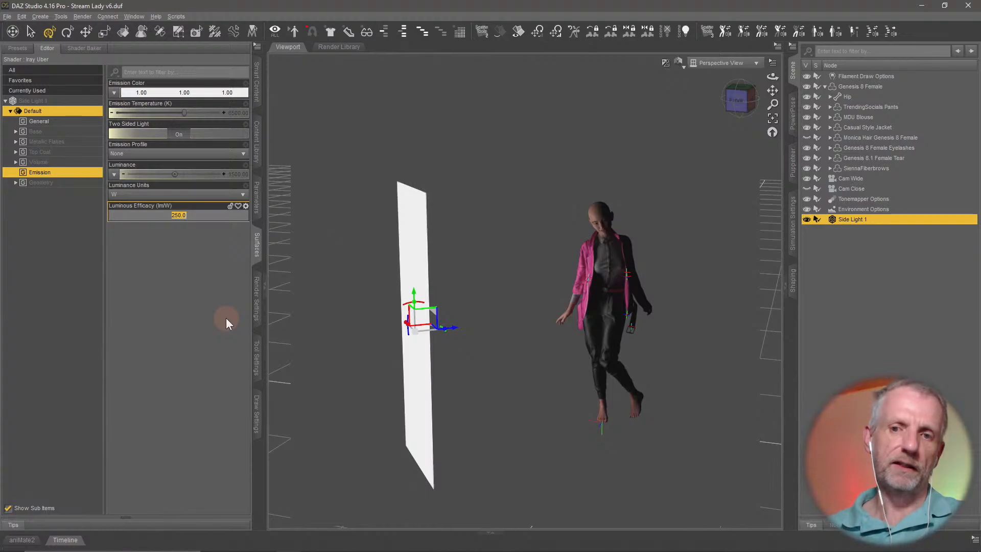
text(150)
key(Return)
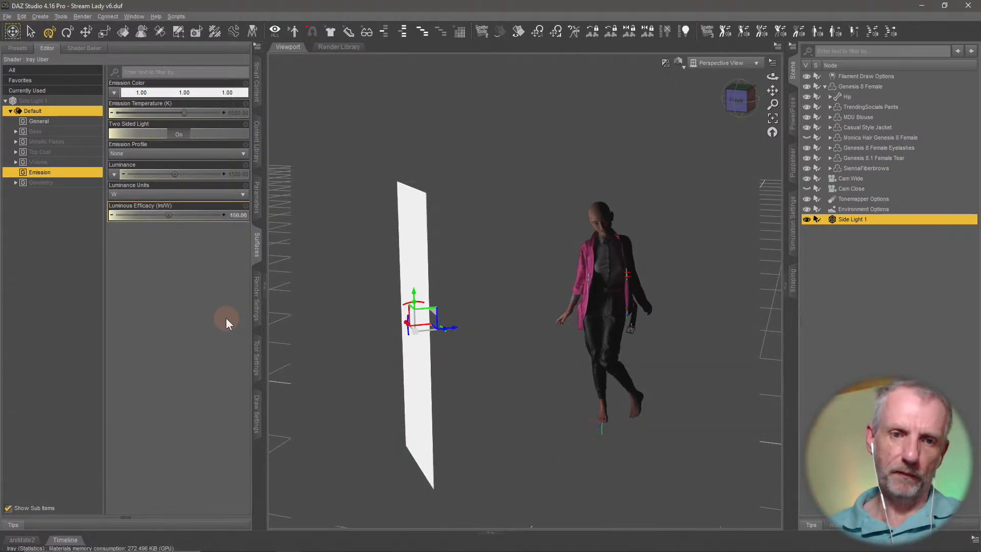
Switch the viewport from the Iray preview to a faster draw style and view the scene from above.
click(678, 62)
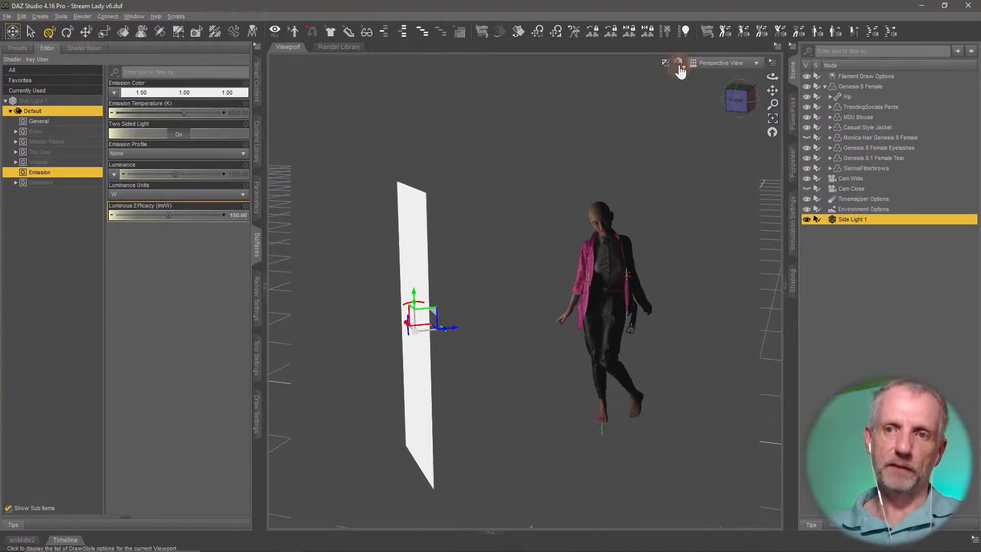
click(669, 185)
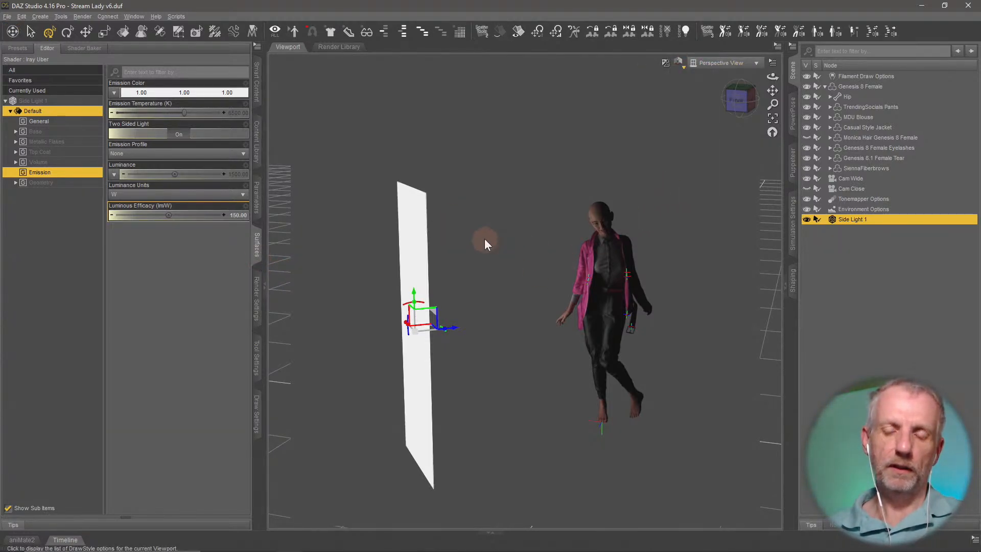
middle_drag(478, 216, 475, 221)
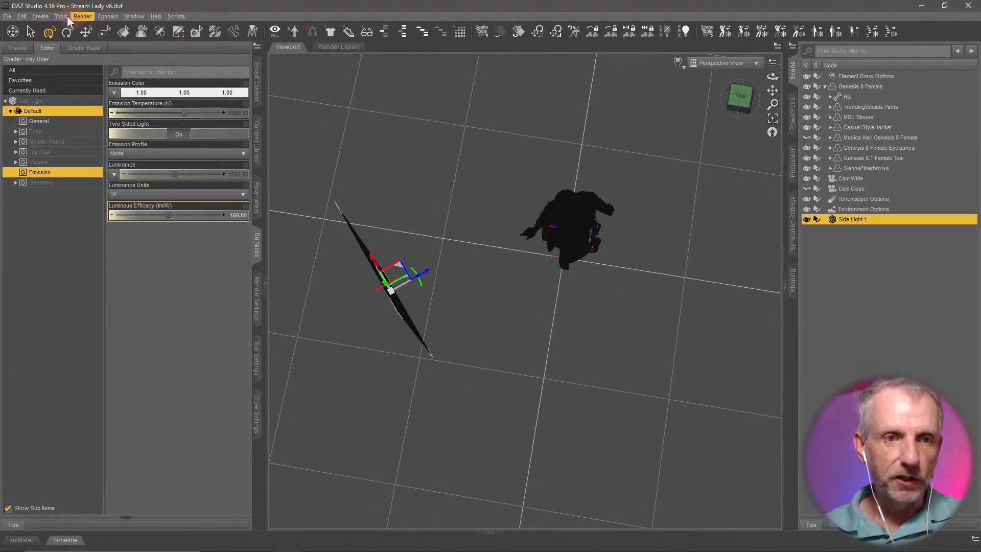
Duplicate Side Light 1 and rename the copy as Side Light 2.
click(23, 16)
mouse_move(49, 73)
click(204, 77)
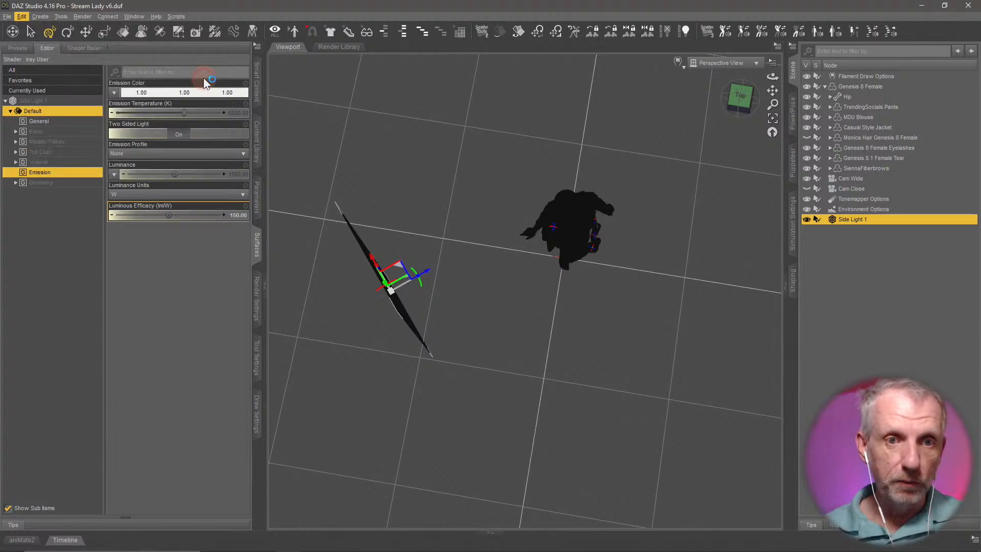
click(856, 229)
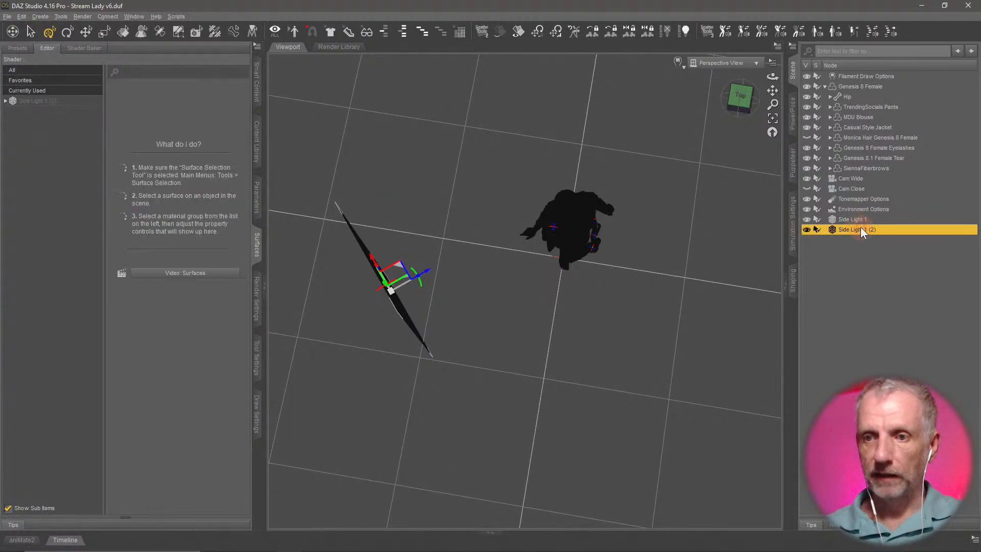
click(860, 229)
key(BackSpace)
key(BackSpace)
key(BackSpace)
key(BackSpace)
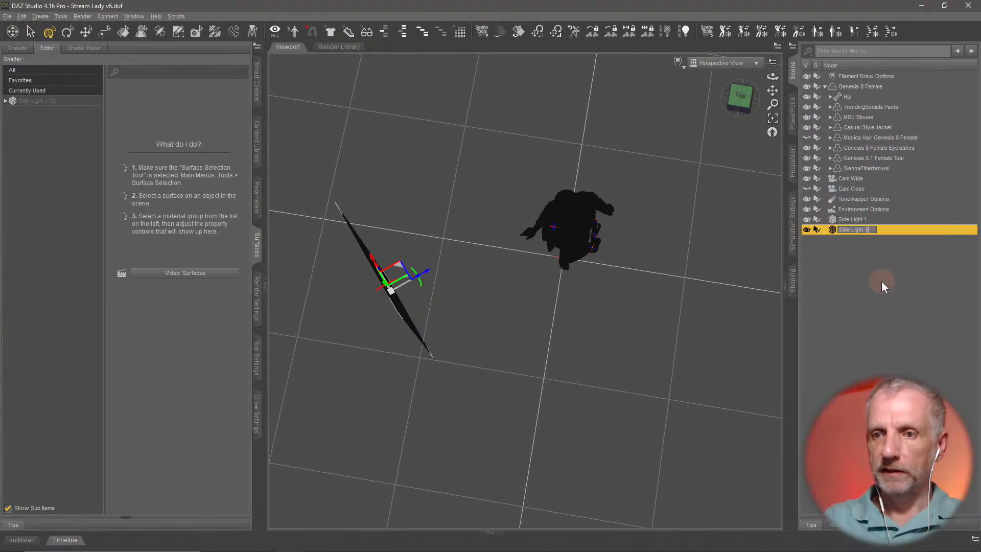
key(BackSpace)
text(2)
key(Return)
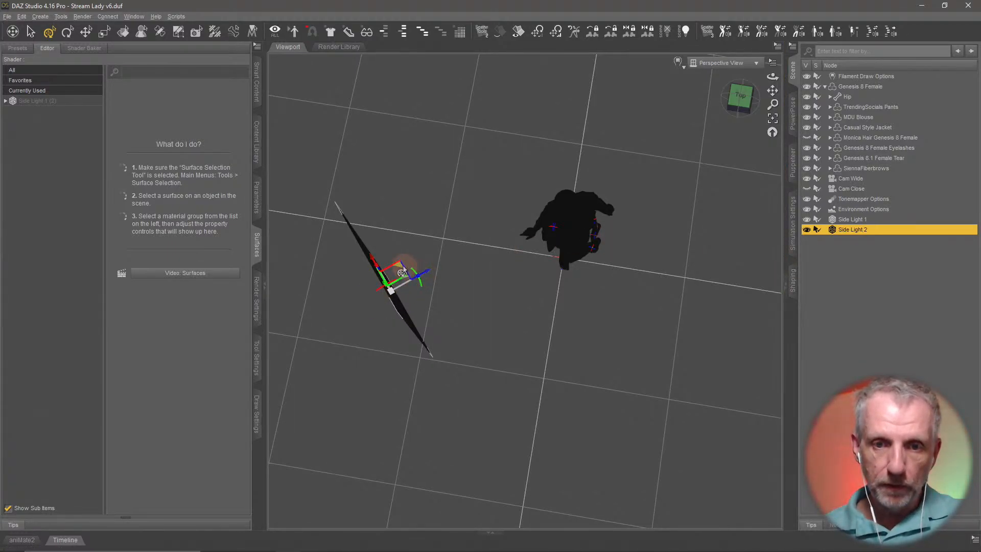
Move Side Light 2 across the floor to the character's opposite side and rotate it around its vertical axis to face her.
drag(400, 269, 569, 356)
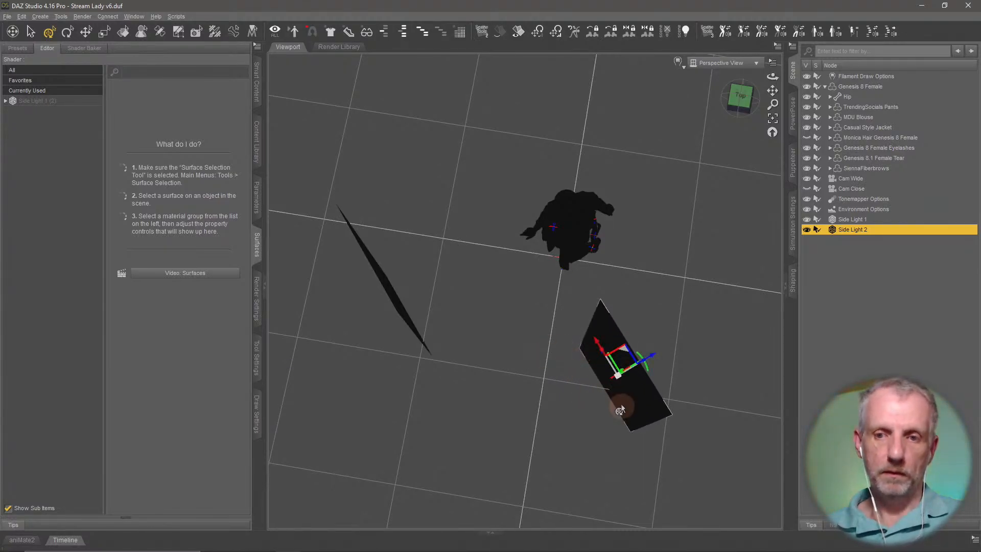
drag(645, 377, 637, 359)
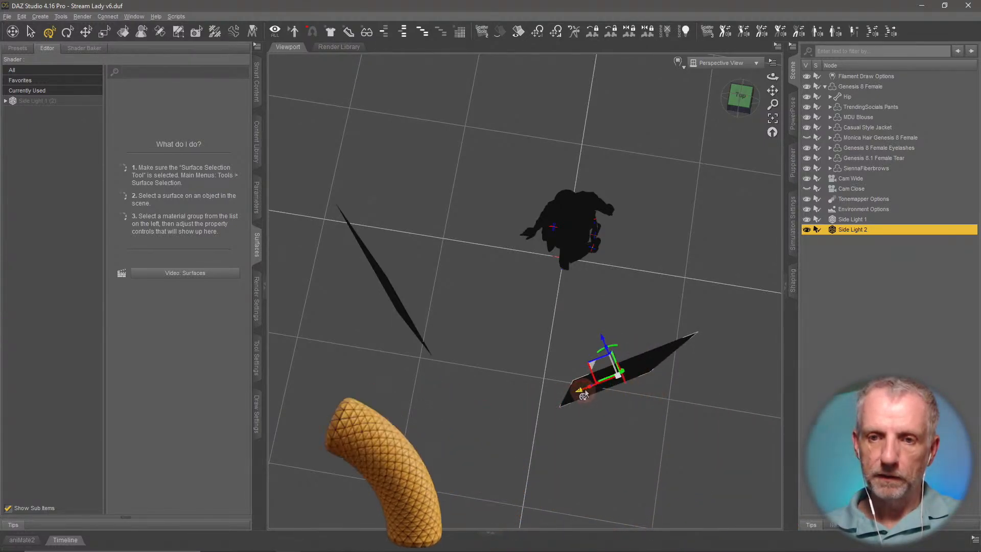
mouse_move(585, 388)
mouse_down()
mouse_move(606, 386)
mouse_move(596, 386)
mouse_up()
Move Side Light 2 farther away from the character and fine-tune its placement so it still faces her.
middle_drag(587, 358, 606, 311)
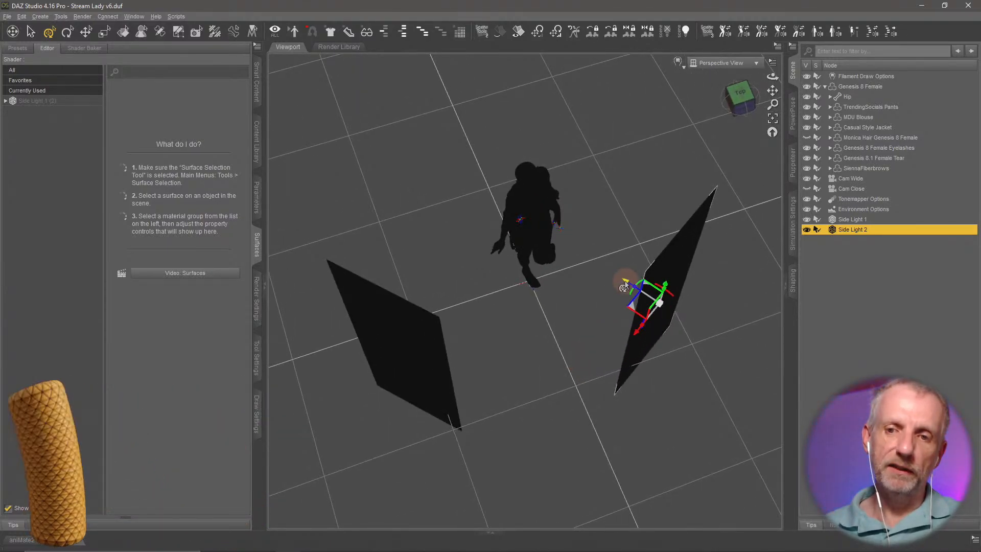
drag(623, 283, 653, 277)
middle_drag(646, 274, 642, 274)
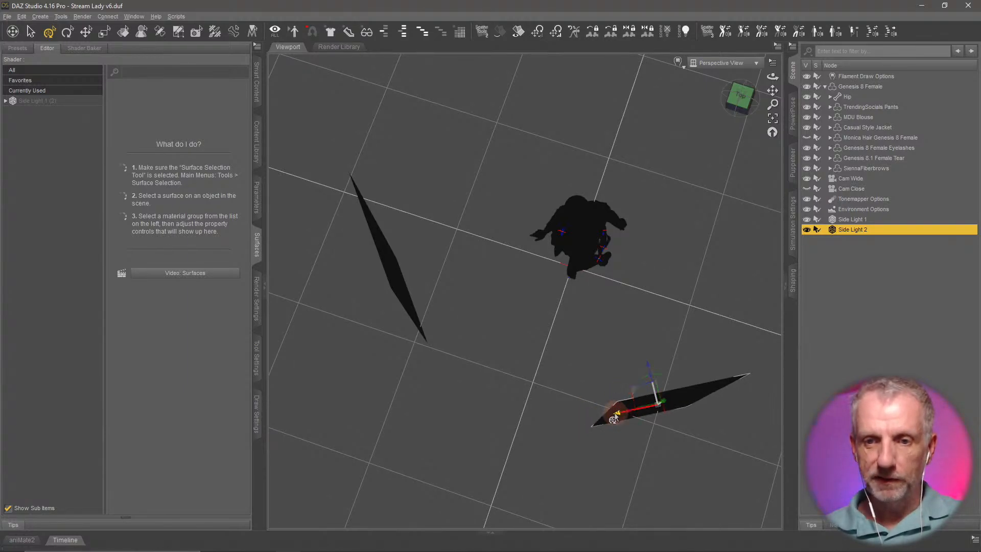
middle_drag(591, 376, 537, 356)
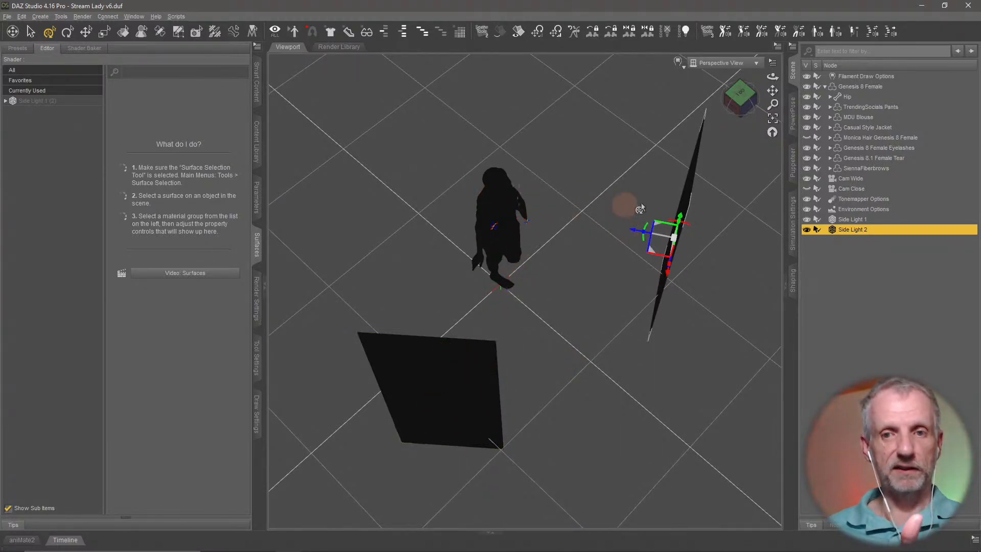
middle_drag(628, 295, 630, 294)
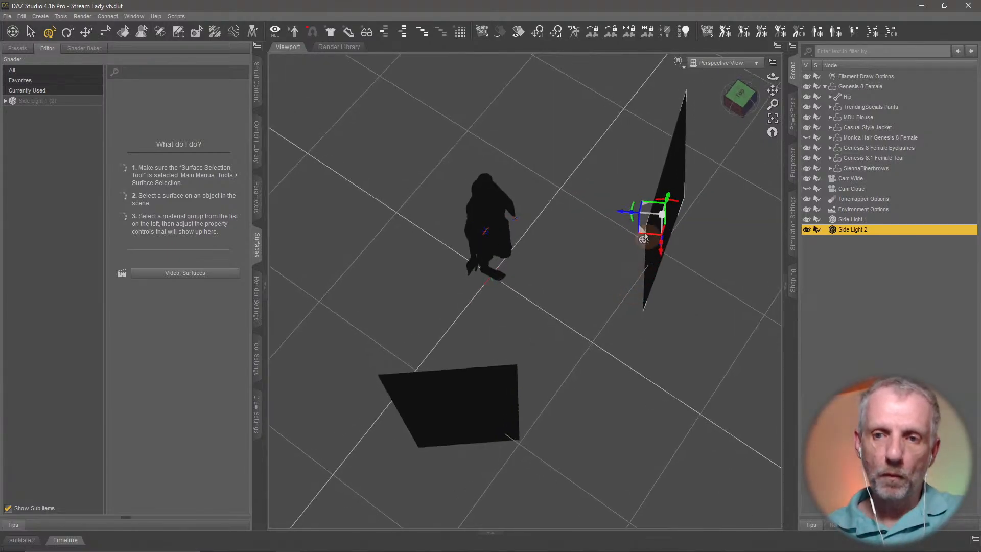
mouse_move(633, 226)
mouse_down()
mouse_move(653, 214)
mouse_move(638, 231)
mouse_move(643, 223)
mouse_up()
Switch the viewport to the Iray preview with the character and both side lights seen from the front.
middle_drag(642, 192, 537, 104)
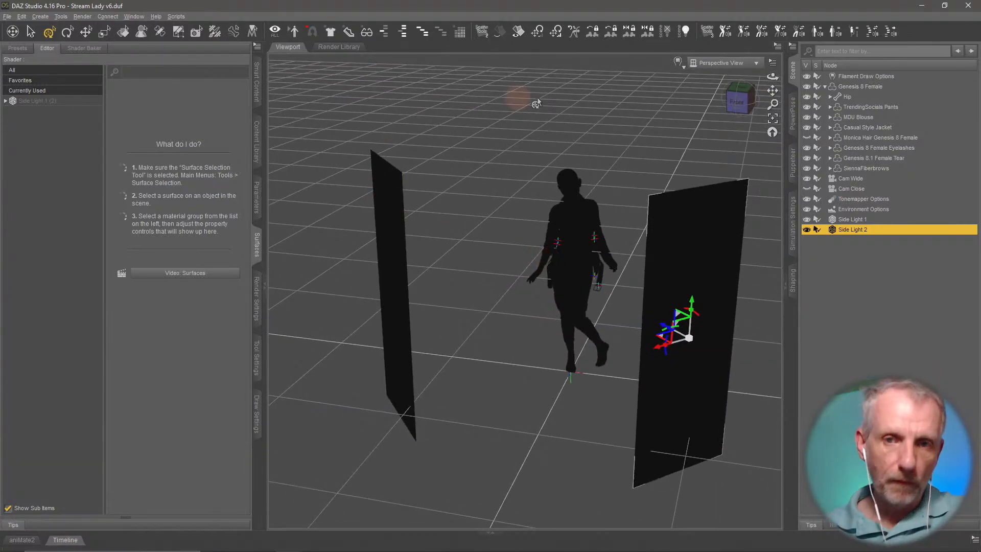
click(678, 63)
click(691, 192)
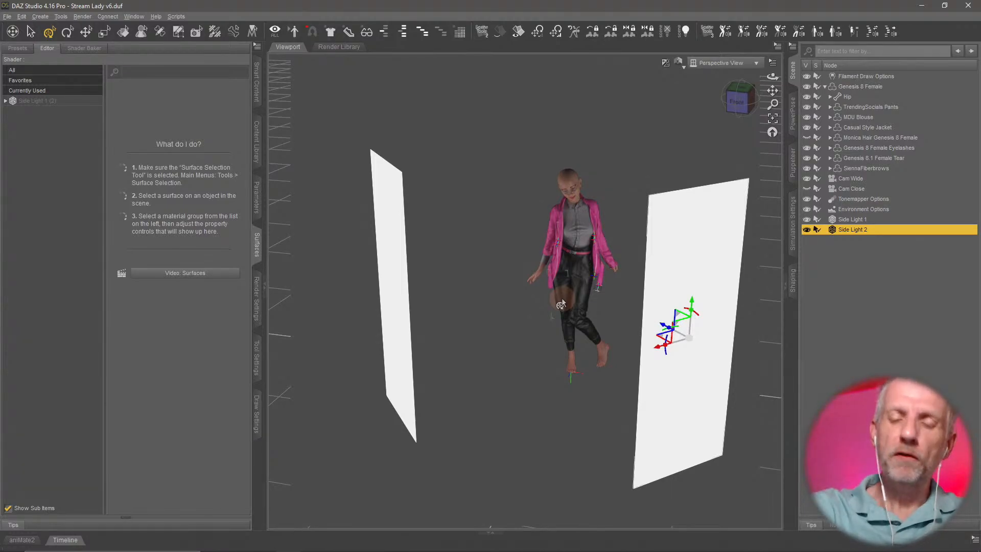
Examine how the two side lights illuminate the character's body and face in the Iray preview.
scroll(569, 200, up, 3)
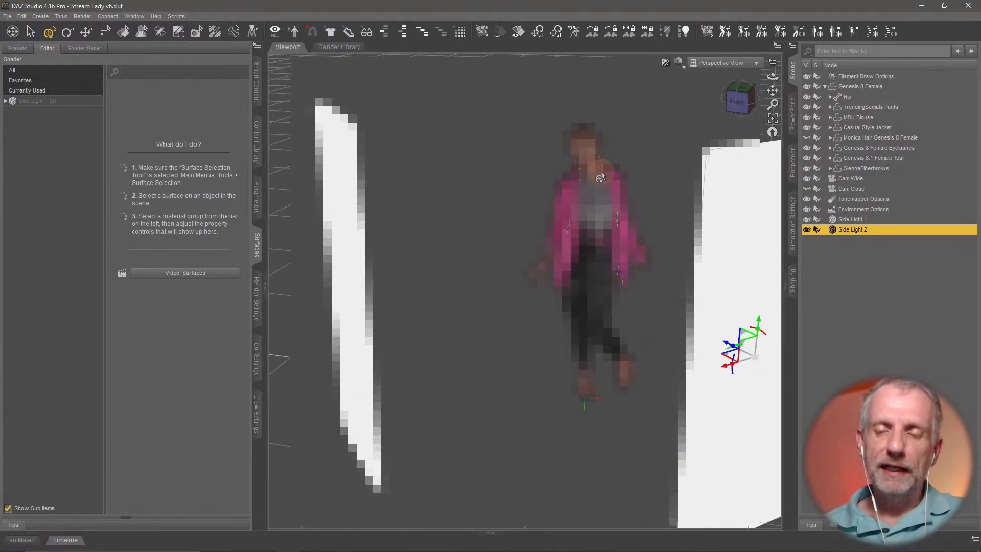
middle_drag(601, 175, 568, 180)
scroll(600, 175, up, 2)
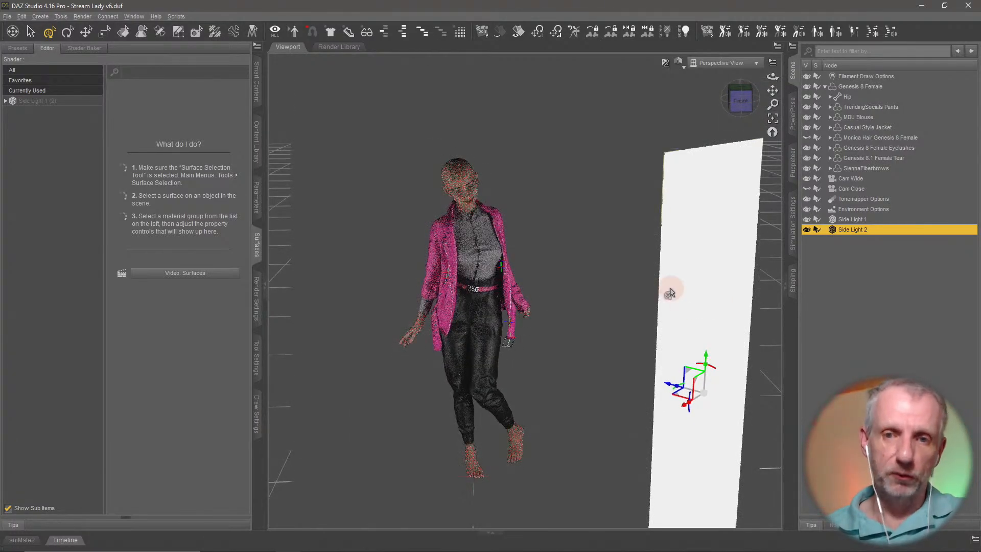
middle_drag(669, 293, 628, 253)
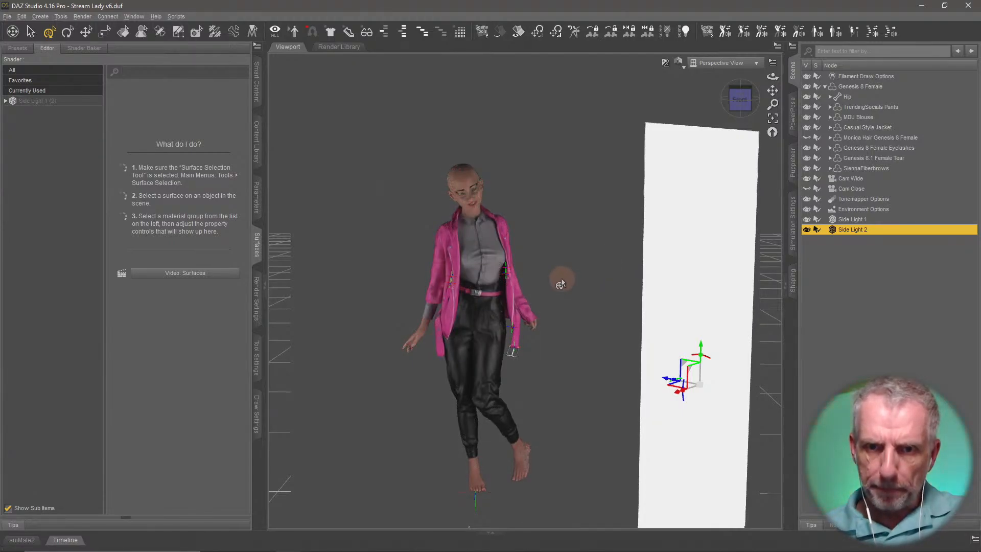
scroll(559, 259, up, 7)
right_drag(562, 204, 609, 296)
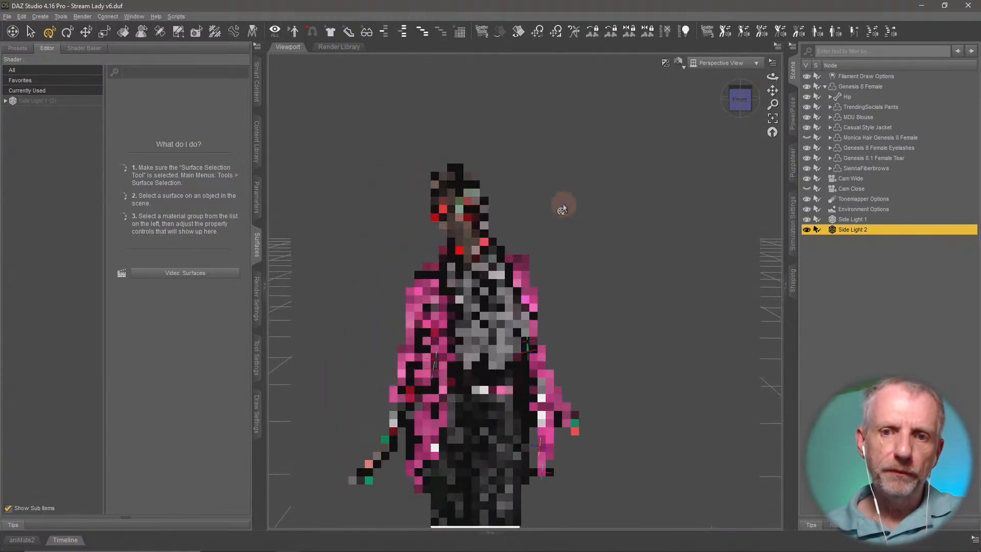
scroll(562, 204, up, 5)
right_drag(552, 208, 634, 248)
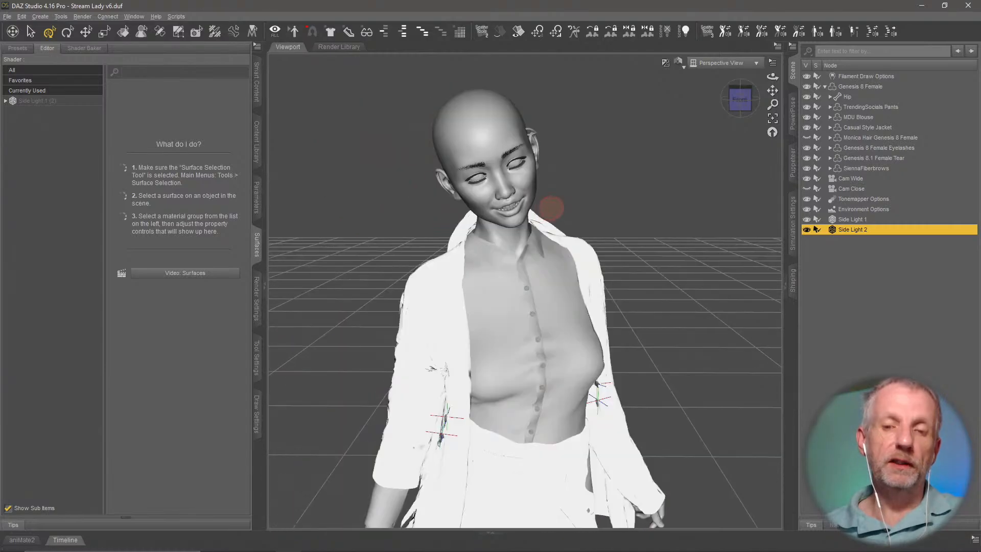
middle_drag(551, 209, 573, 208)
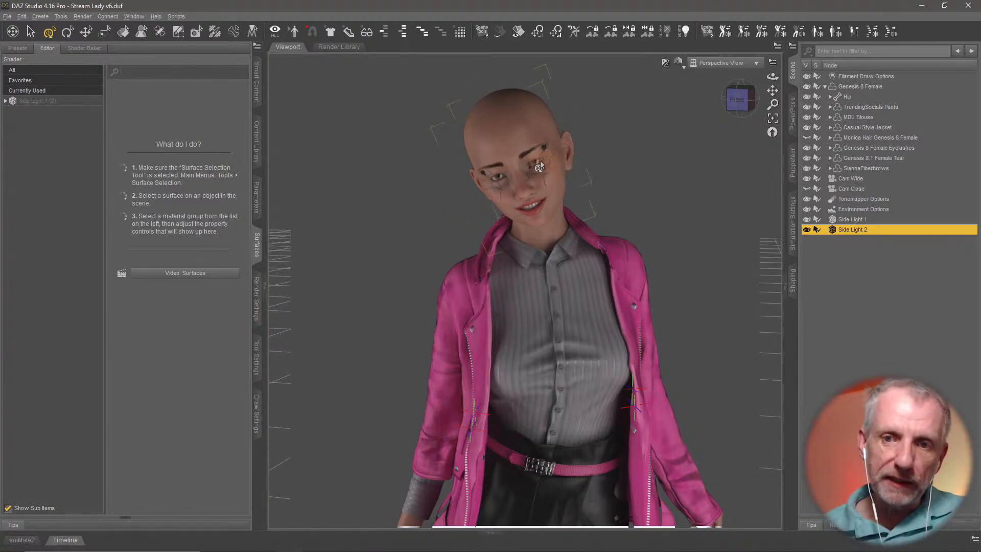
scroll(560, 210, up, 3)
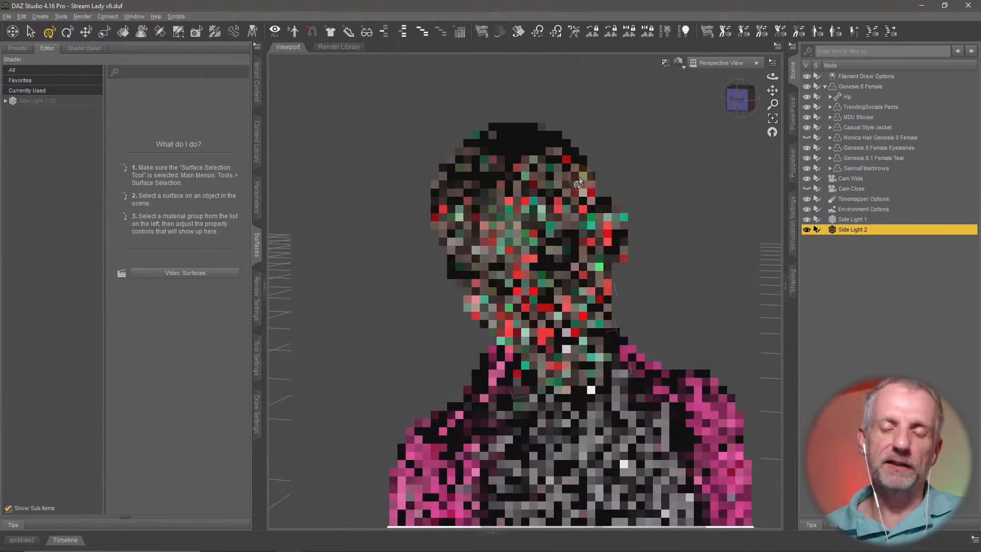
middle_drag(579, 181, 654, 302)
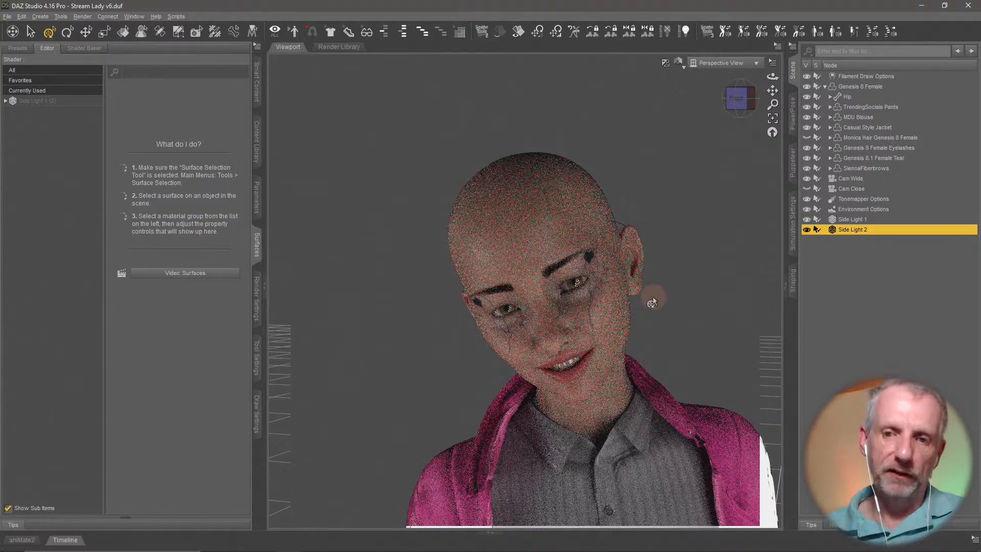
scroll(652, 299, up, 3)
middle_drag(652, 299, 687, 218)
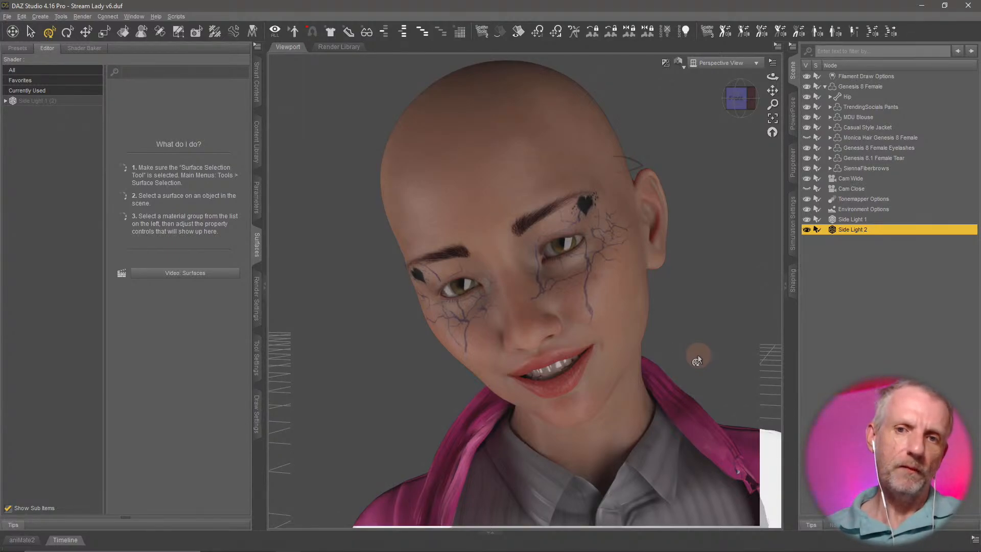
Show the hidden Monica Hair on the Genesis 8 Female with her head and shoulders framed.
scroll(687, 321, up, 2)
scroll(687, 321, down, 5)
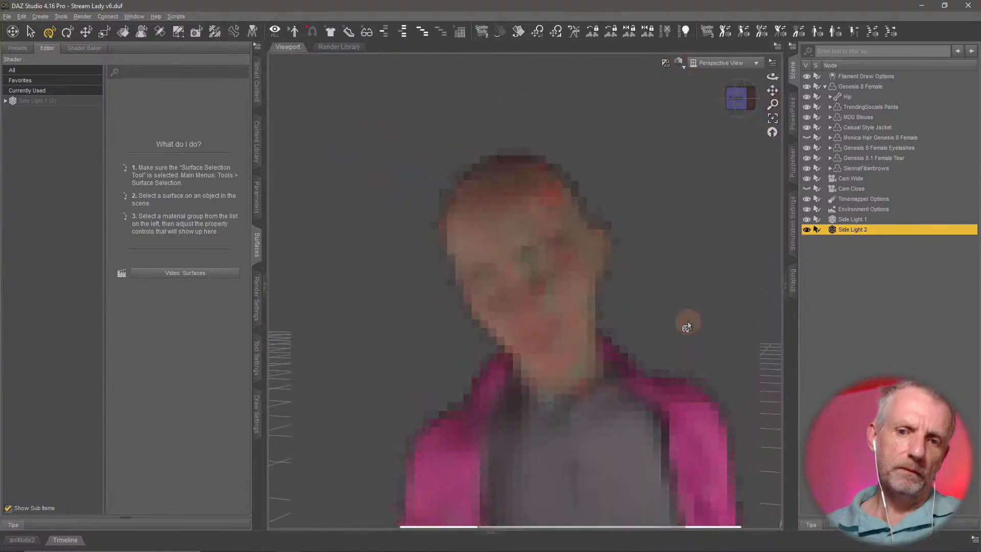
middle_drag(648, 315, 635, 309)
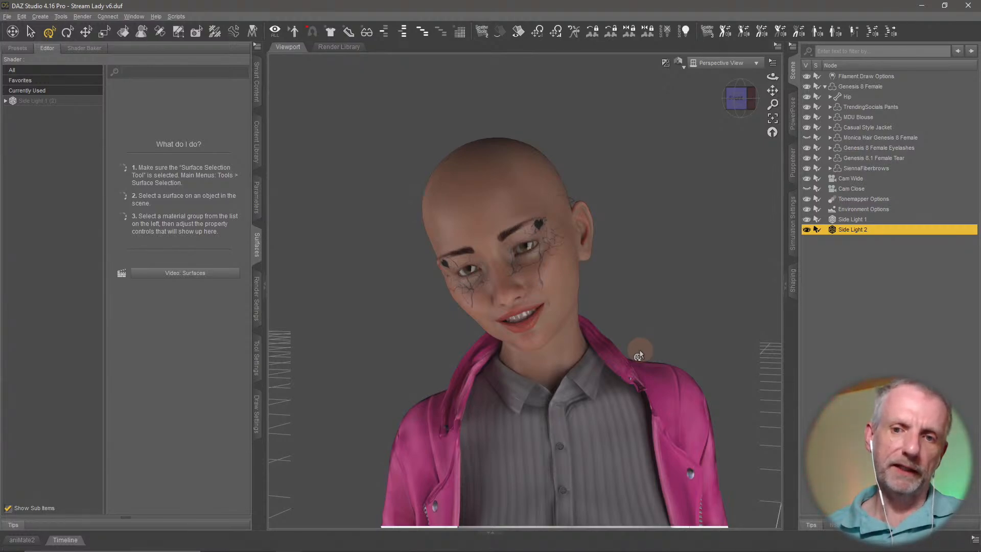
click(310, 36)
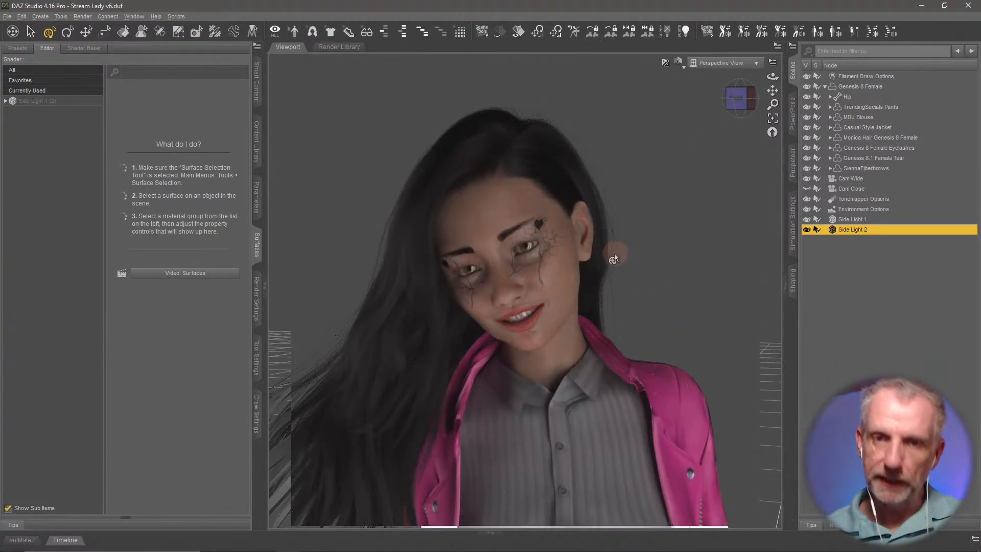
Set the Luminous Efficacy in the Emission properties of Side Light 2's Default surface to 300 lm/W.
click(56, 101)
click(61, 113)
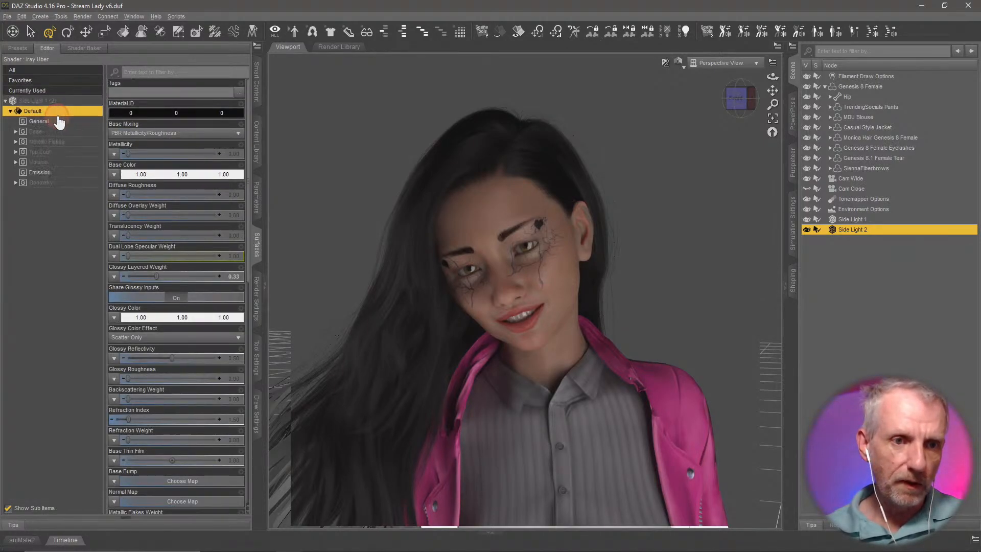
click(68, 174)
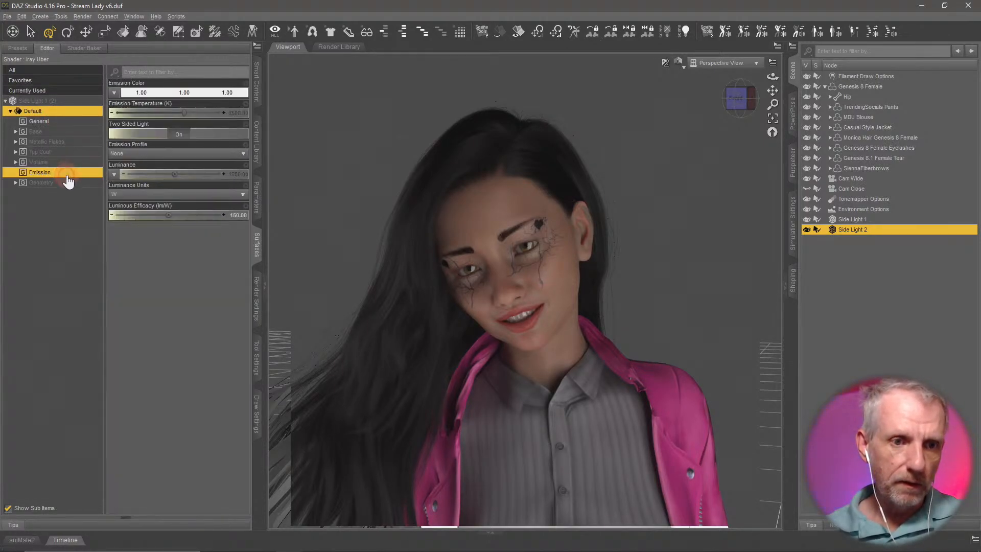
click(238, 215)
text(300)
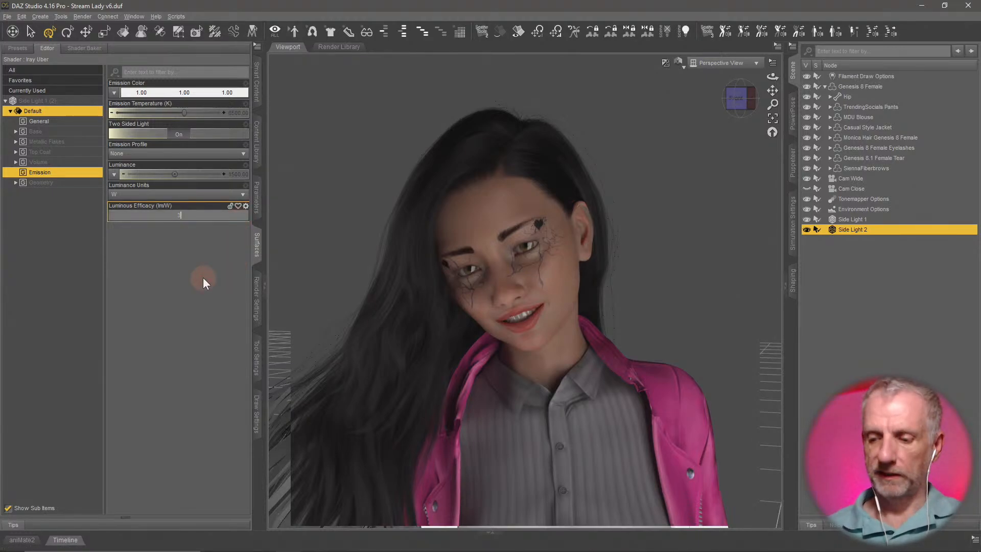
key(Return)
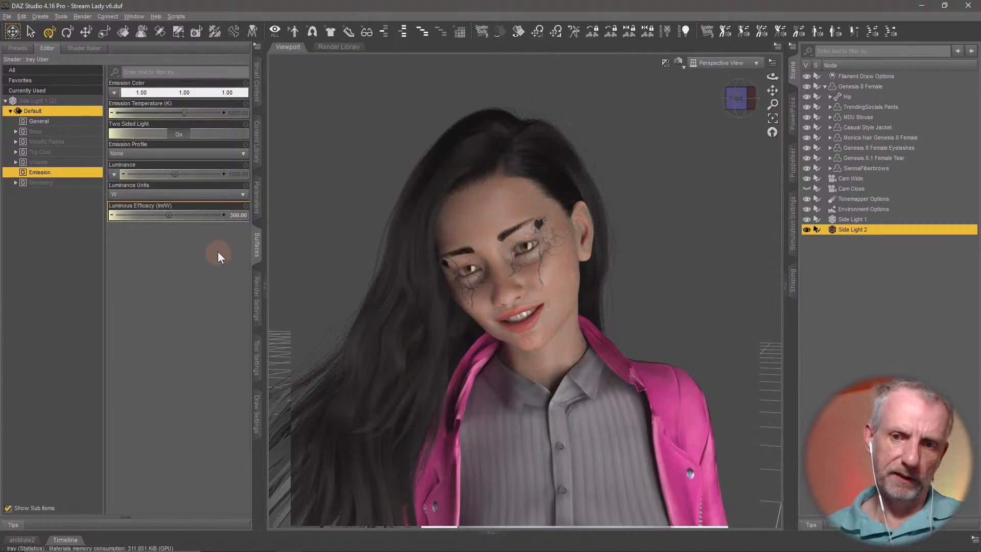
click(240, 214)
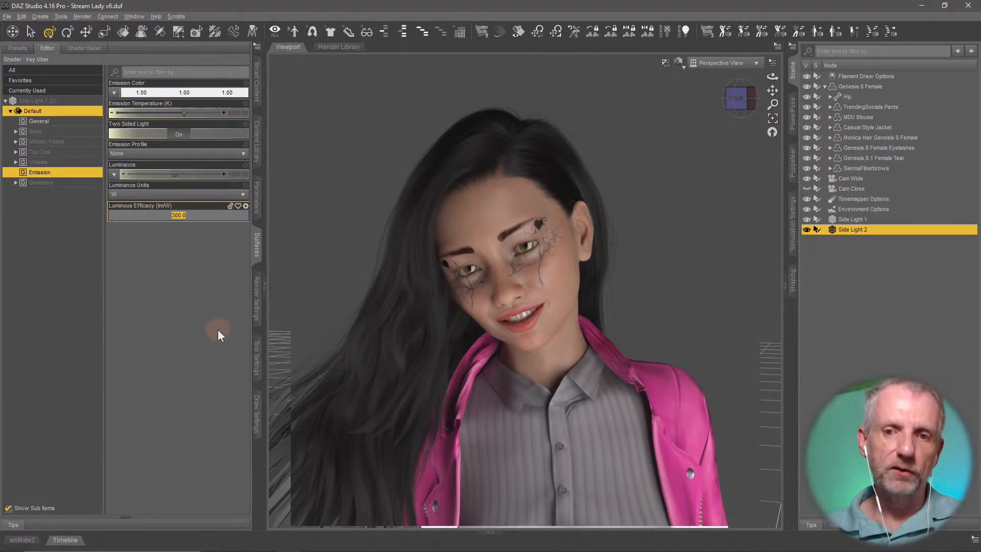
Try an Emission Temperature of 4000 K on Side Light 2's surface with the character reframed.
middle_drag(438, 374, 493, 316)
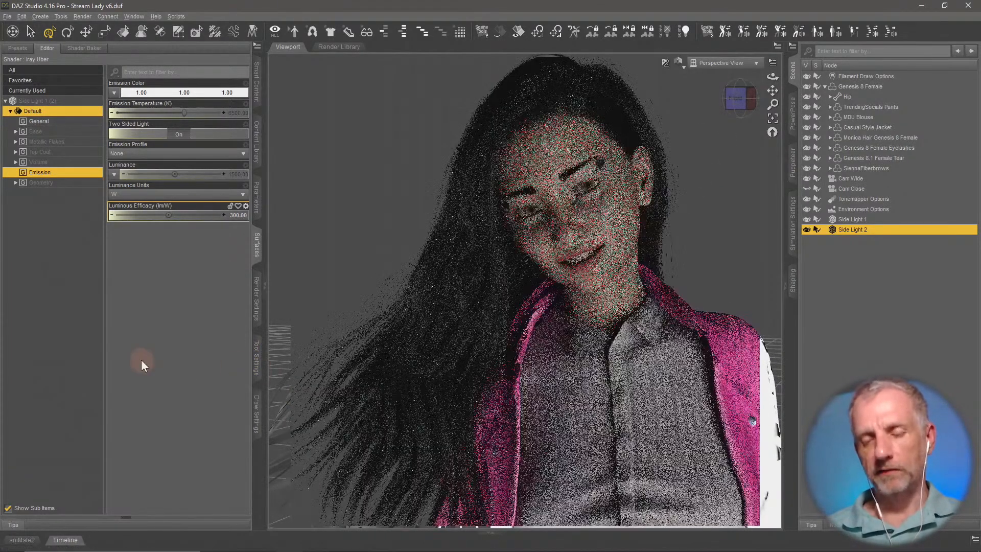
middle_drag(428, 353, 396, 351)
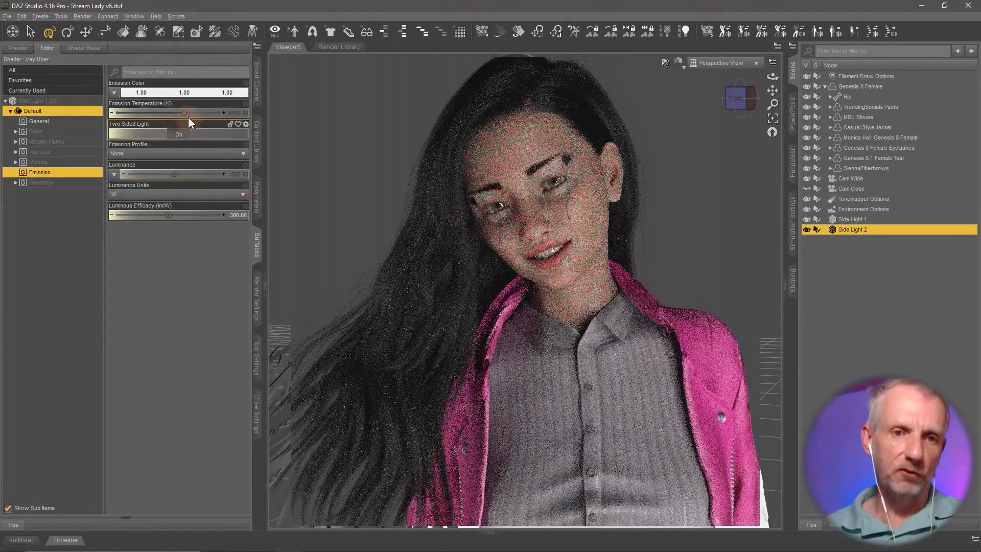
click(237, 114)
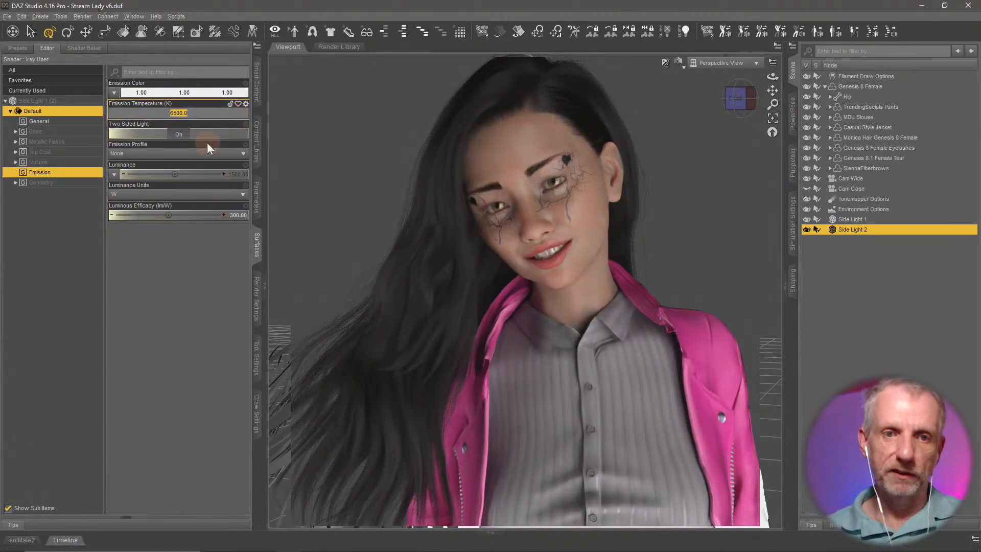
text(4000)
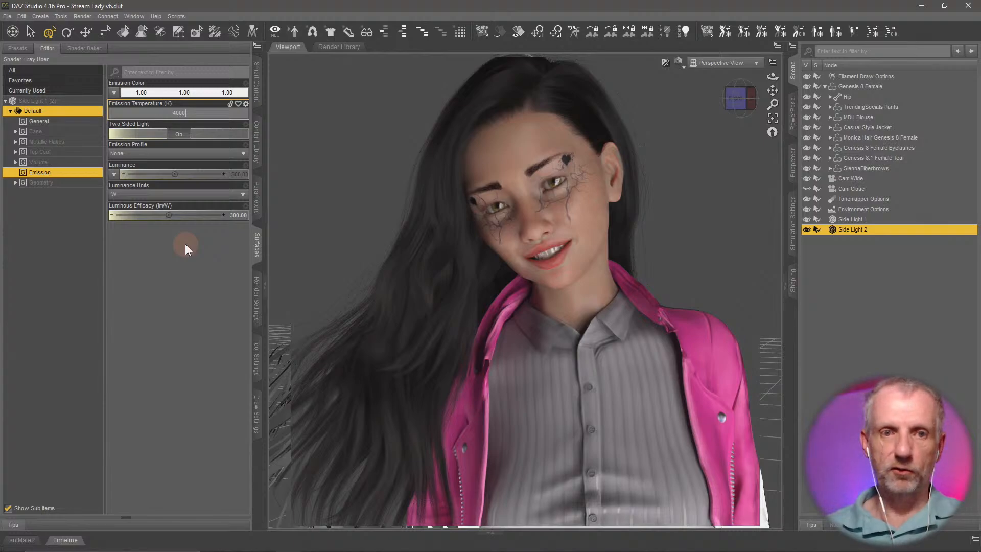
key(Return)
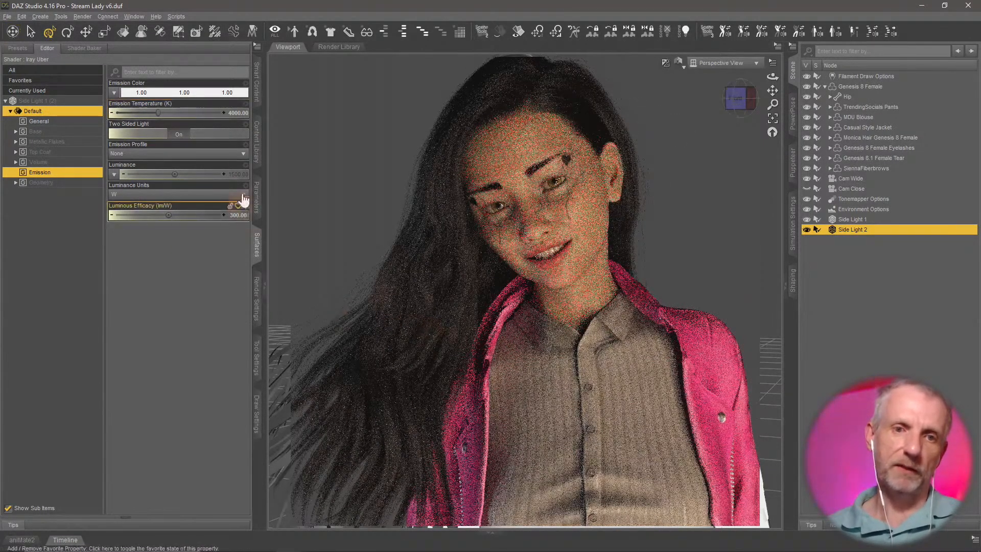
Set the Emission Temperature of Side Light 2's surface to 5000 K.
click(238, 113)
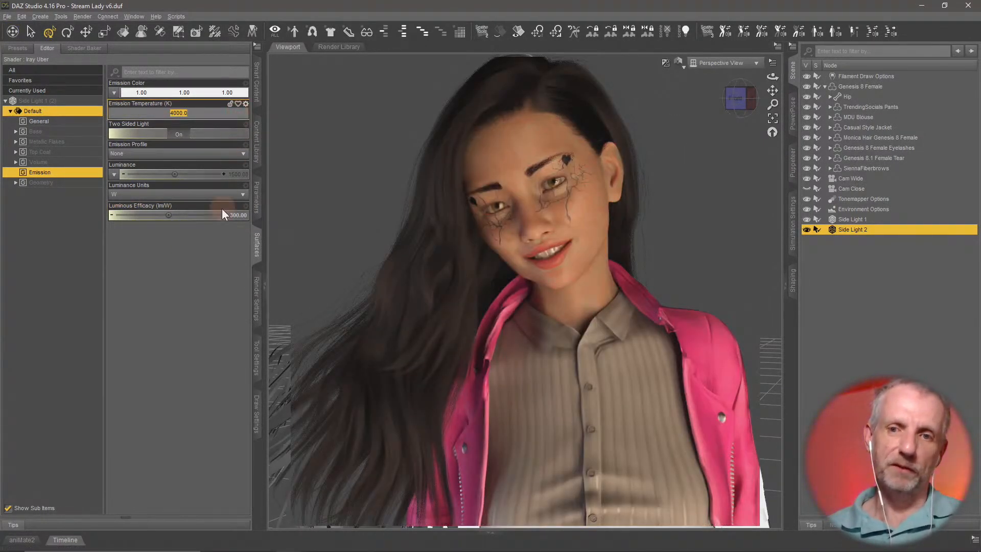
text(5000)
key(Return)
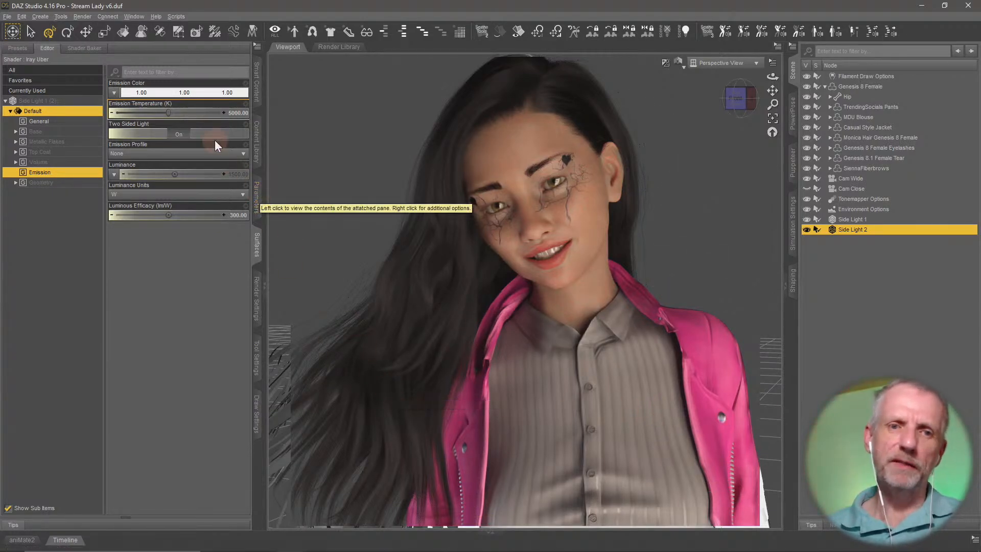
Return the side light surfaces' emission temperature to the default 6500 K.
alt+click(212, 111)
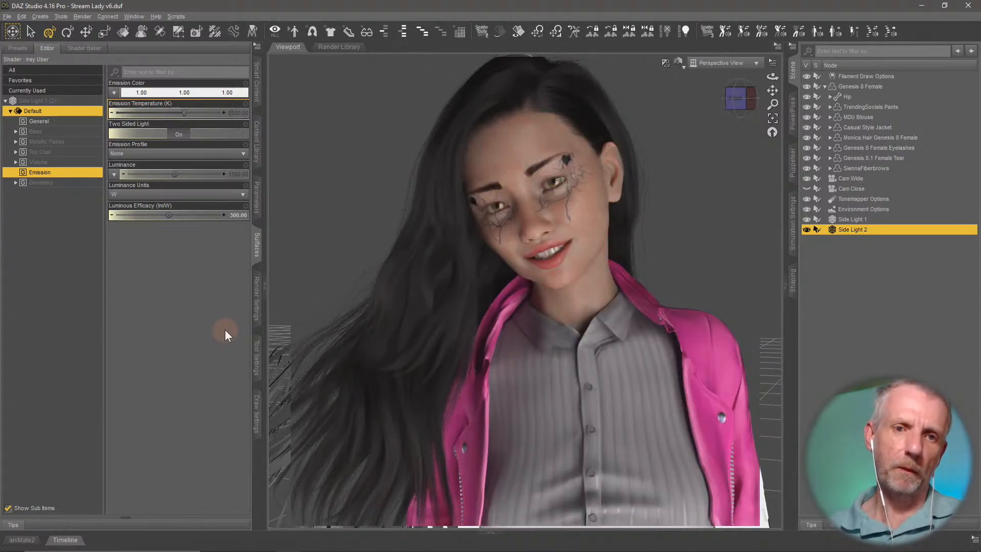
click(240, 112)
text(800)
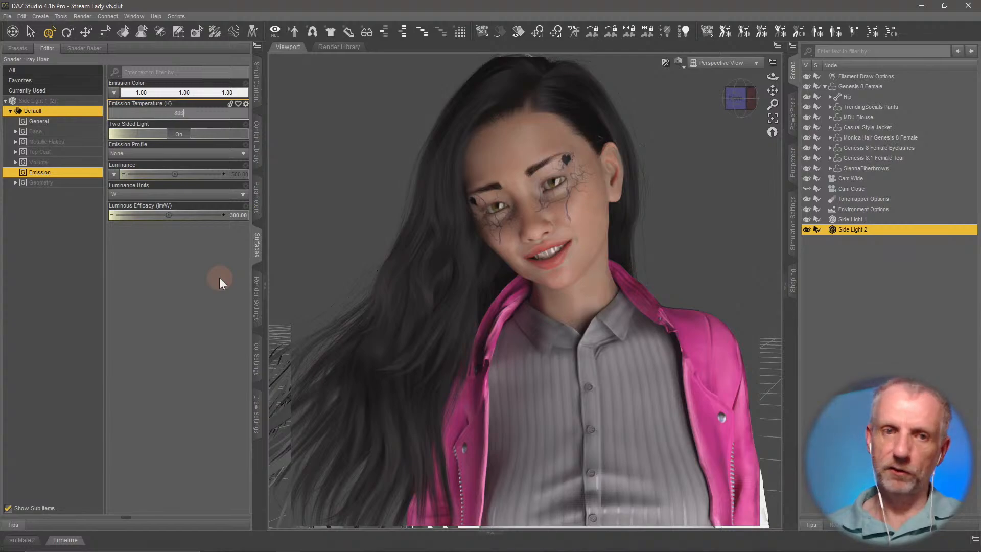
text(0)
key(Return)
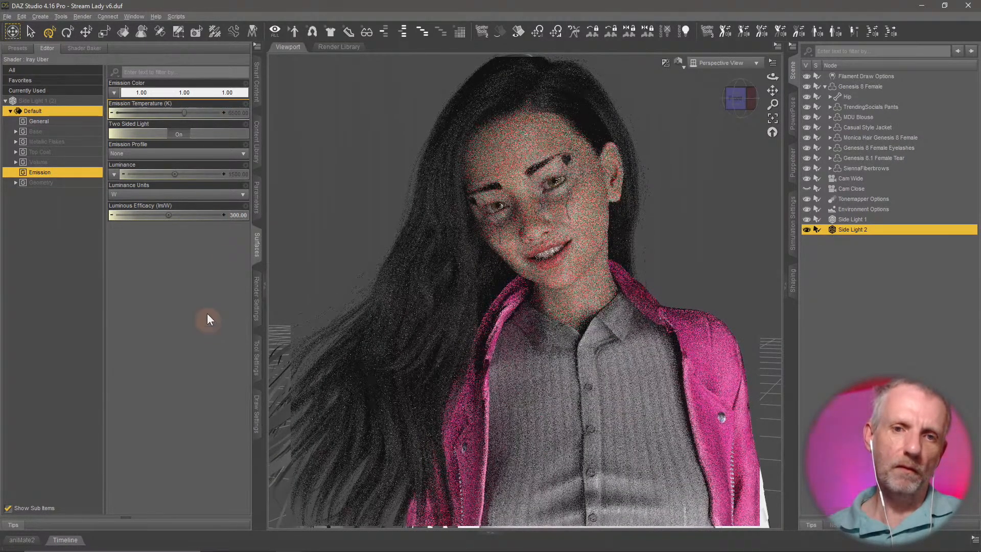
Set the side light surfaces' emission temperature to 5500 K.
click(236, 112)
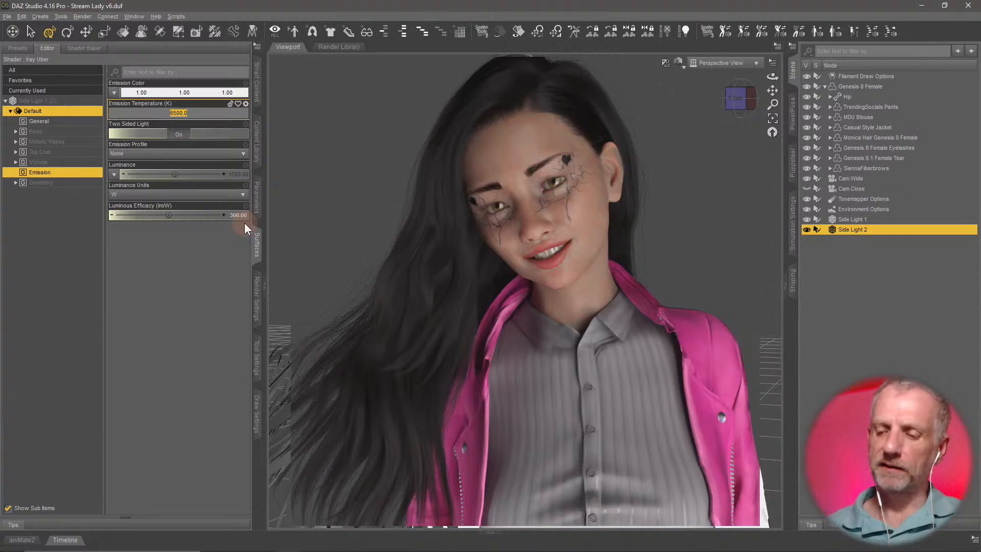
text(5000)
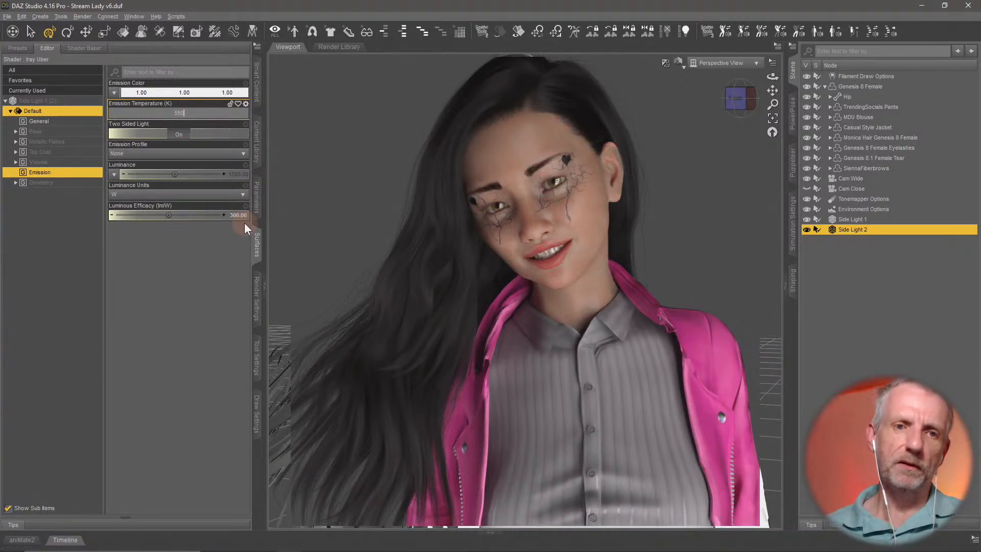
key(Return)
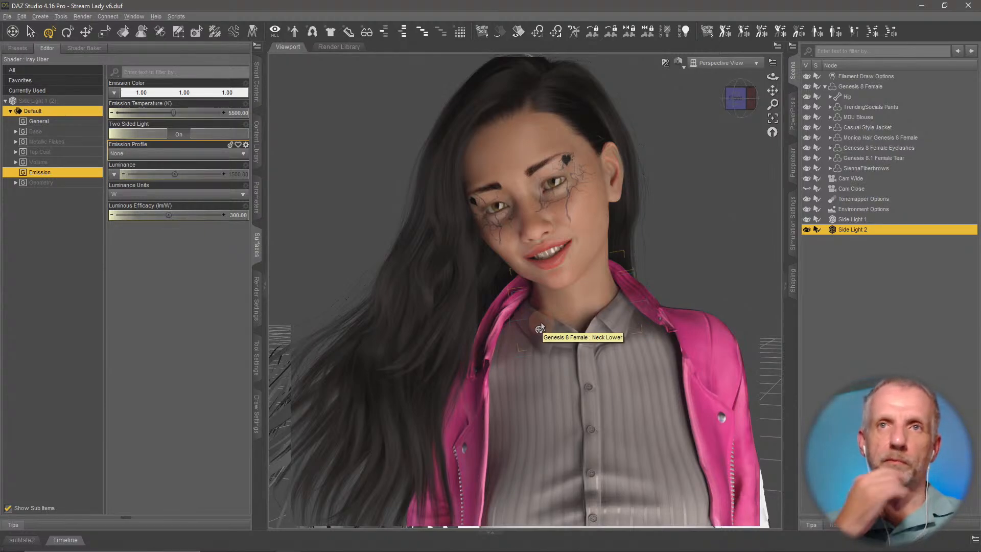
Reset the side light surfaces' emission temperature and set it to 8000 K.
alt+click(203, 115)
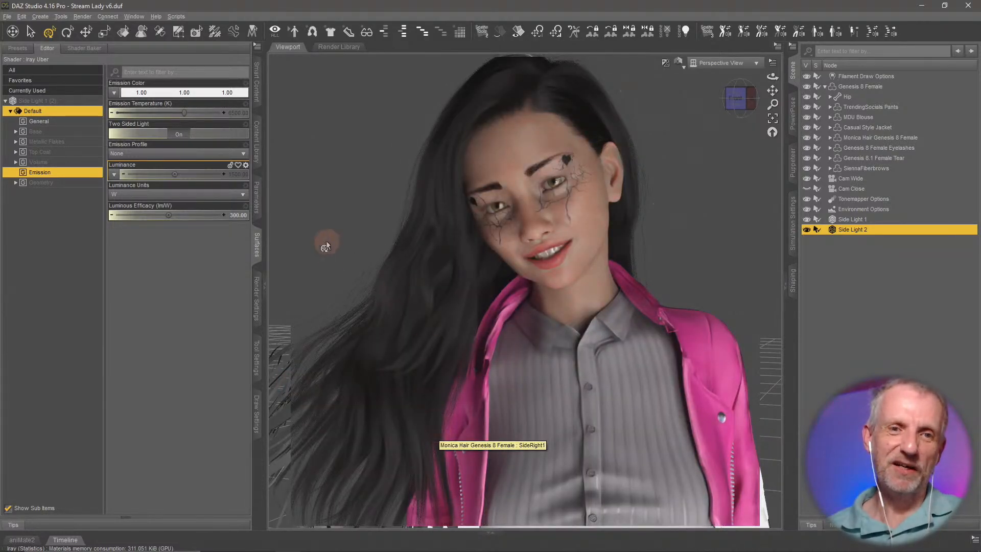
click(235, 113)
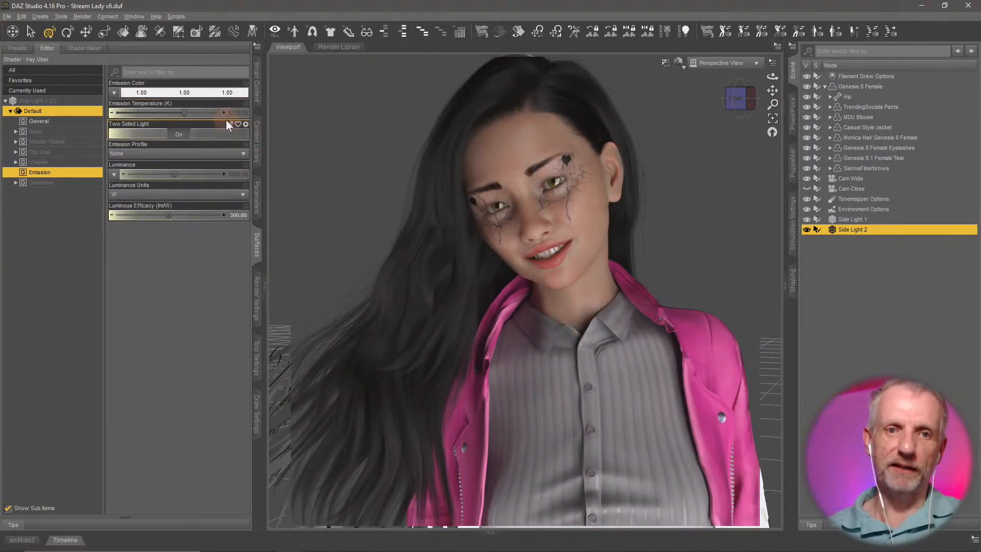
text(80)
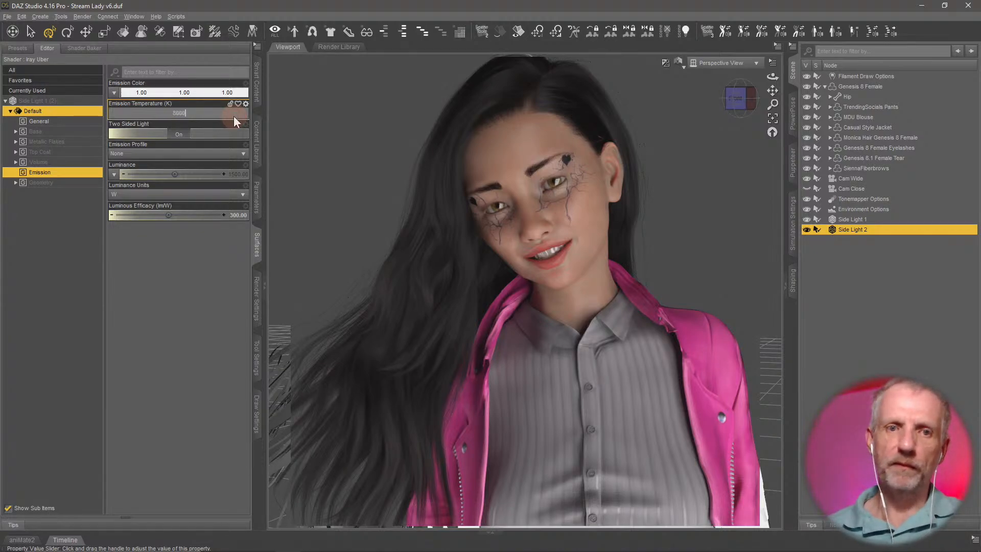
text(00)
key(Return)
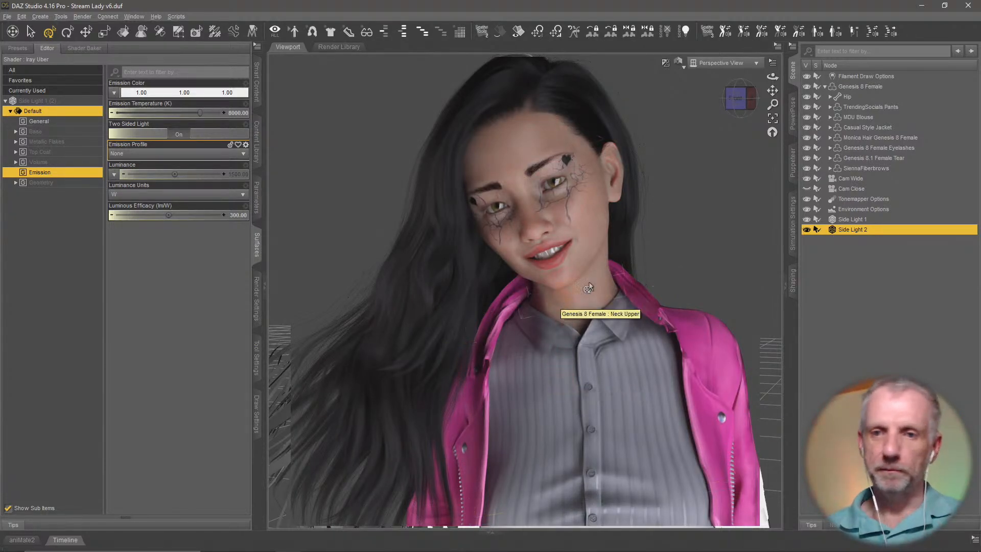
Switch the viewport's draw style to Filament (PBR) and deselect the side lights.
click(679, 62)
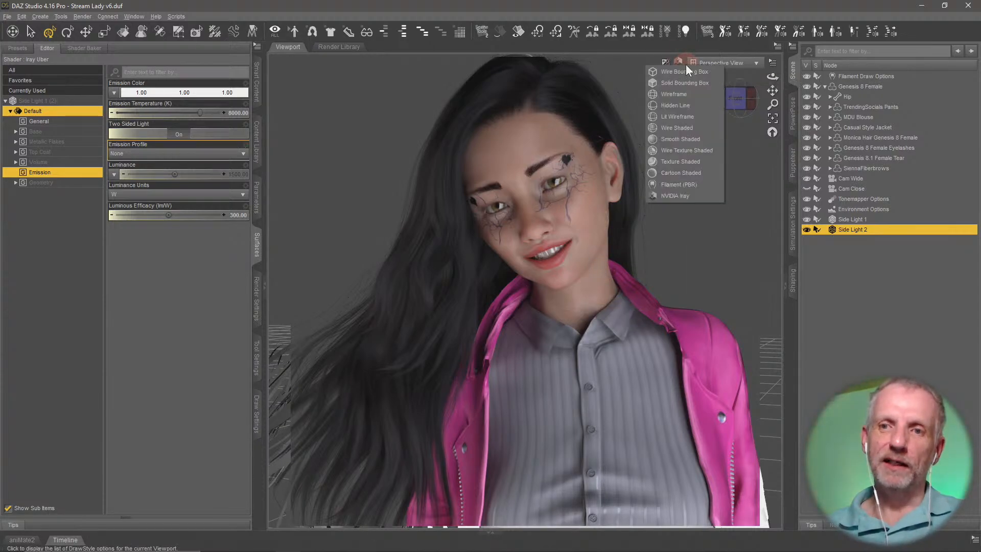
click(687, 182)
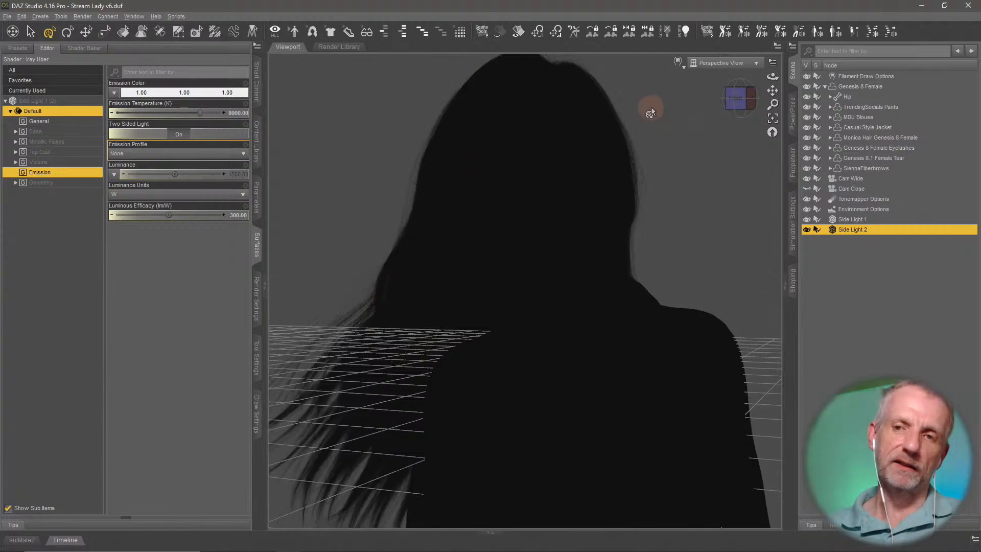
mouse_move(674, 148)
middle_down()
mouse_move(628, 155)
mouse_move(672, 153)
middle_up()
scroll(672, 151, down, 8)
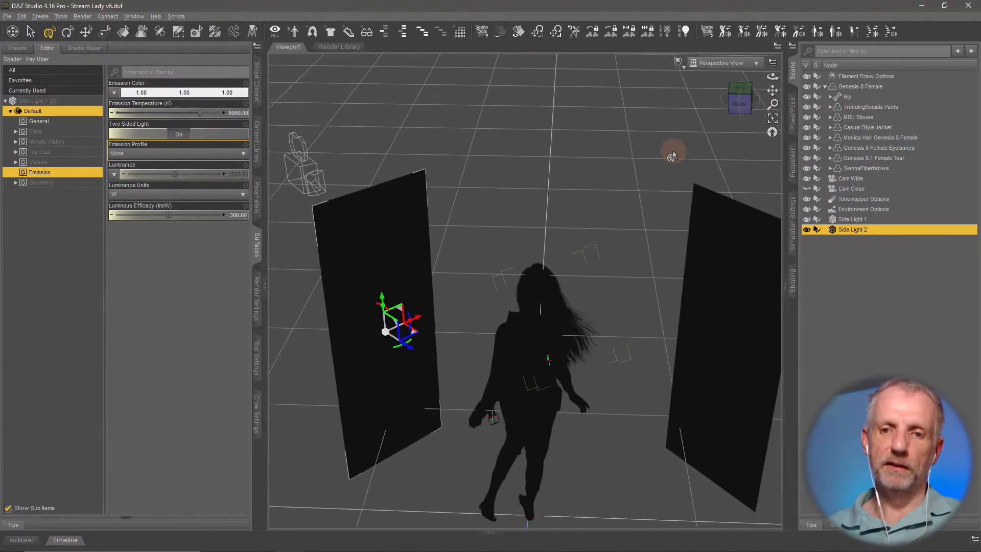
scroll(672, 151, down, 6)
click(672, 152)
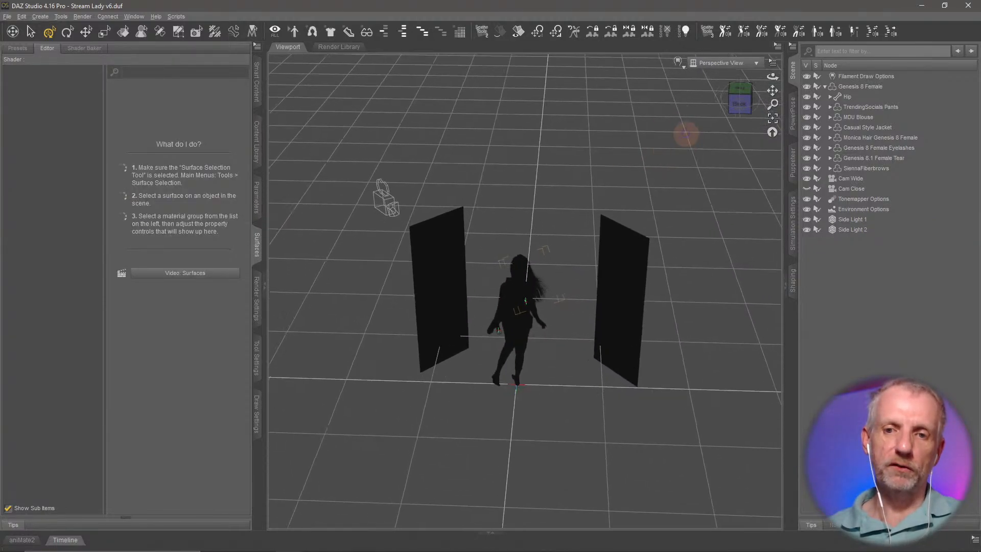
middle_drag(685, 134, 574, 223)
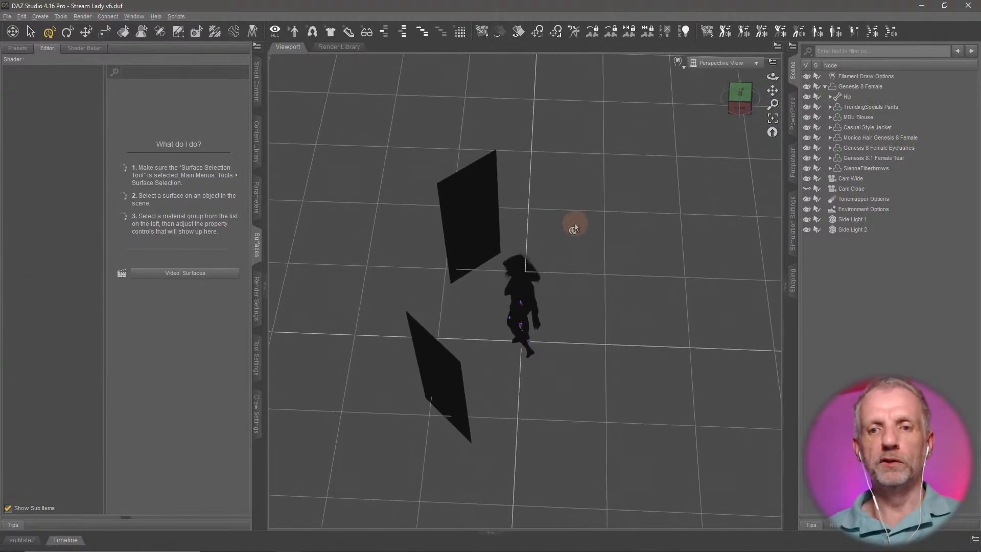
Create a spotlight with default settings, move it behind the figure to about -221 on Z and rotate it about 166° around Y.
click(41, 18)
click(93, 59)
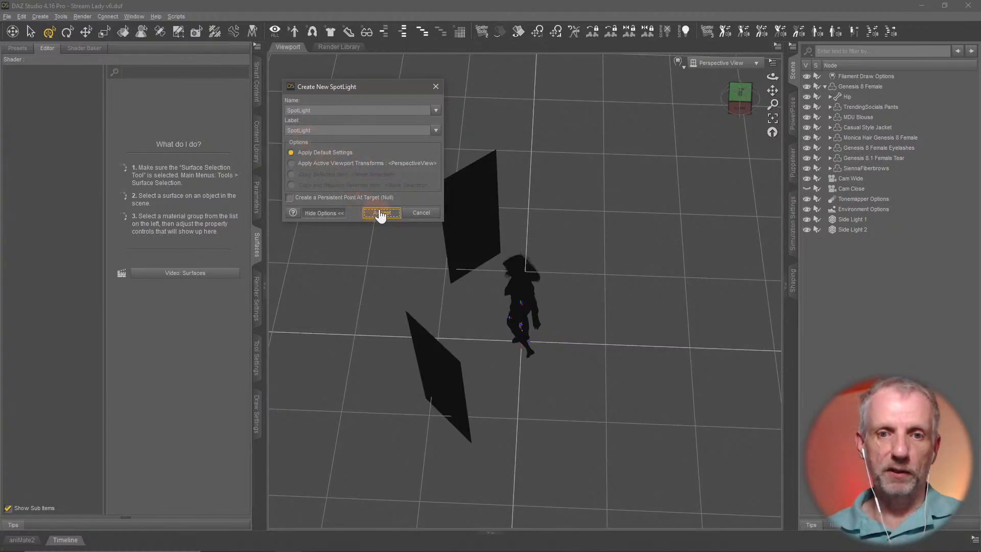
click(381, 212)
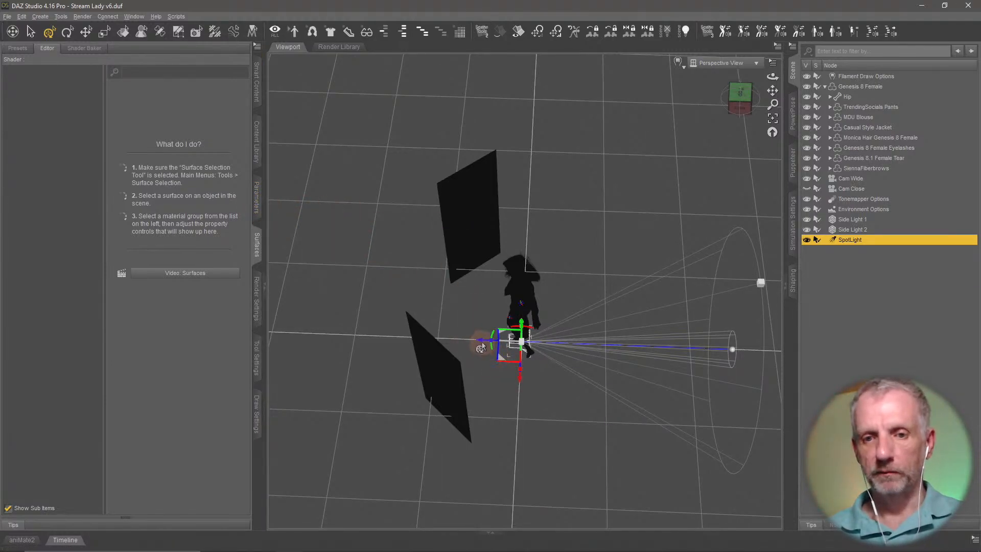
drag(482, 342, 776, 385)
Constrain the spotlight to point at the Genesis 8 Female figure's Neck Lower bone.
click(257, 198)
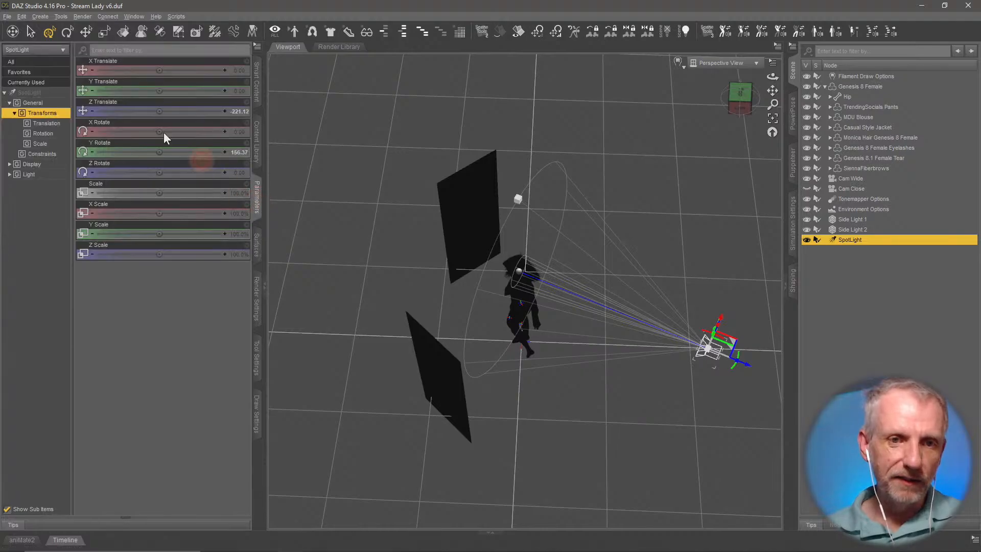
click(42, 154)
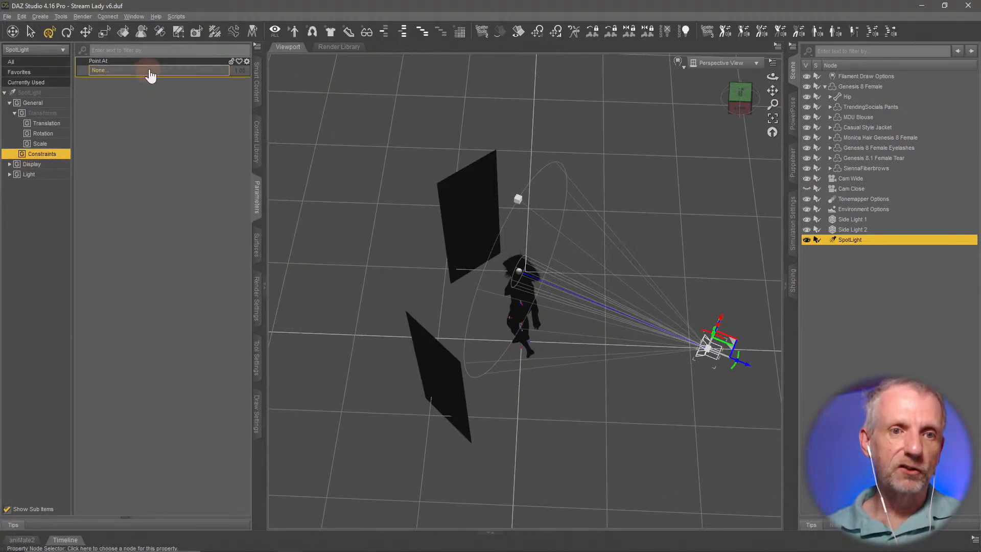
click(149, 72)
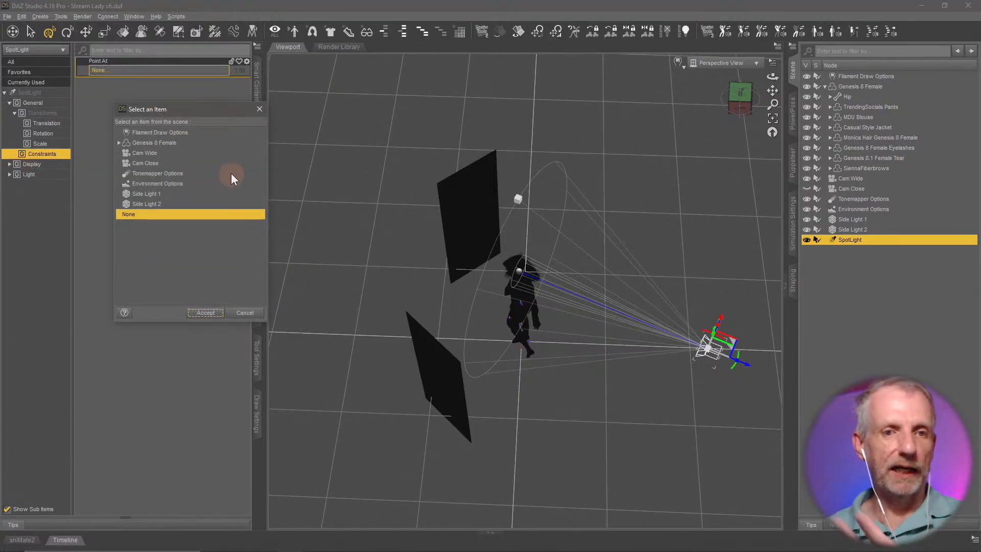
double_click(173, 142)
double_click(161, 152)
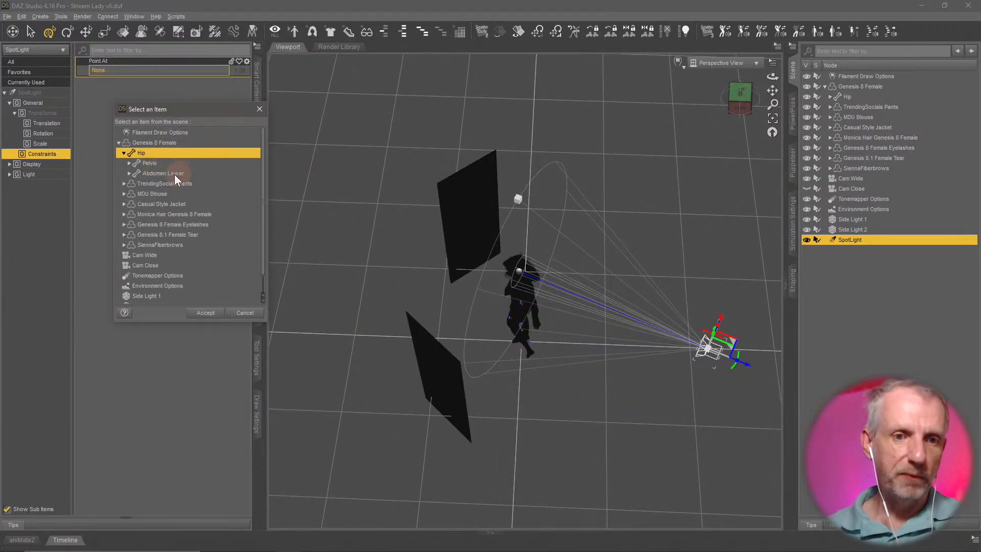
double_click(173, 174)
double_click(177, 183)
double_click(180, 194)
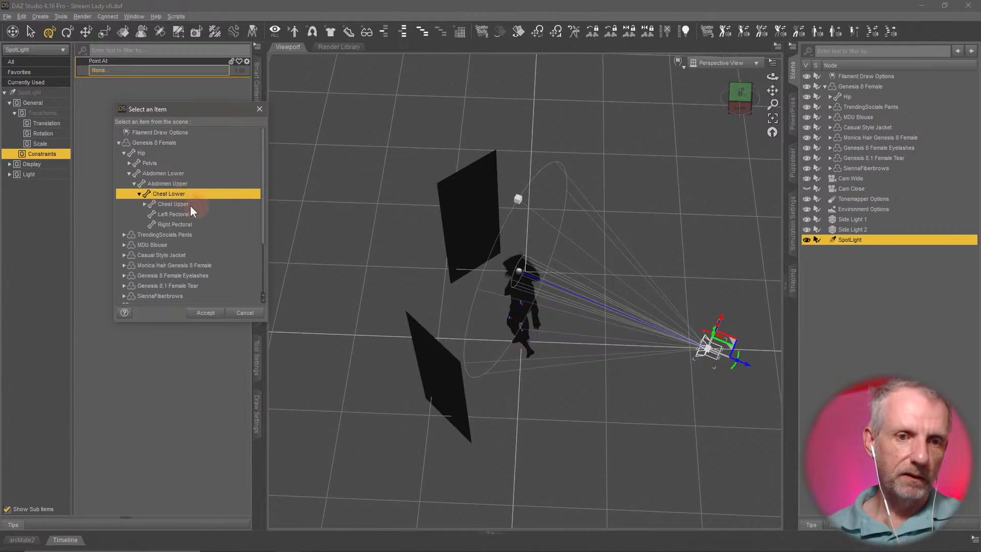
click(200, 204)
double_click(197, 207)
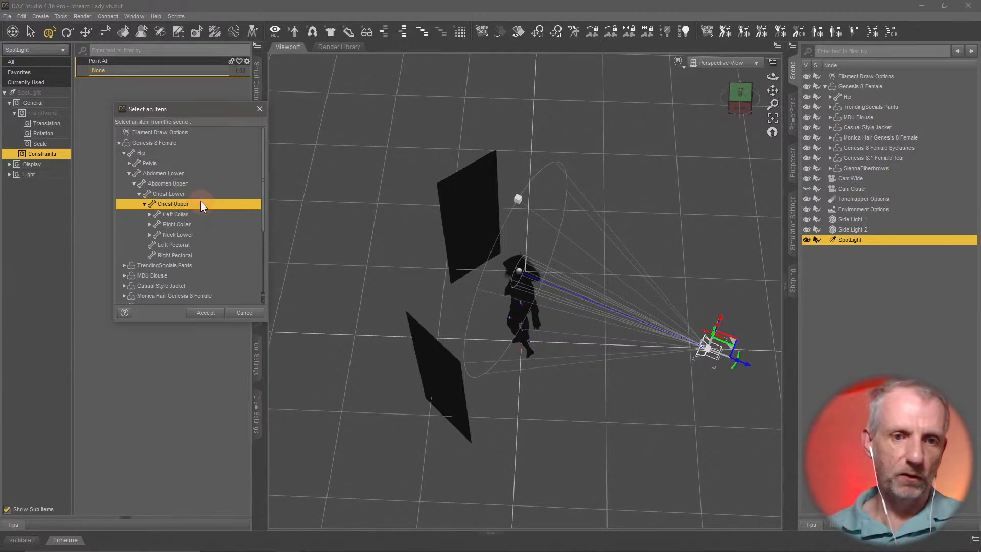
double_click(210, 206)
double_click(200, 202)
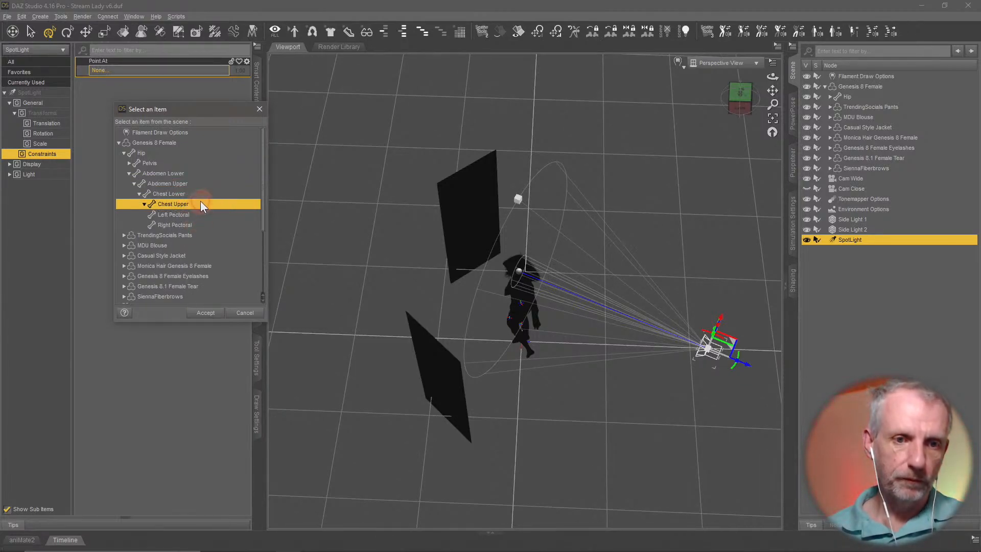
double_click(193, 234)
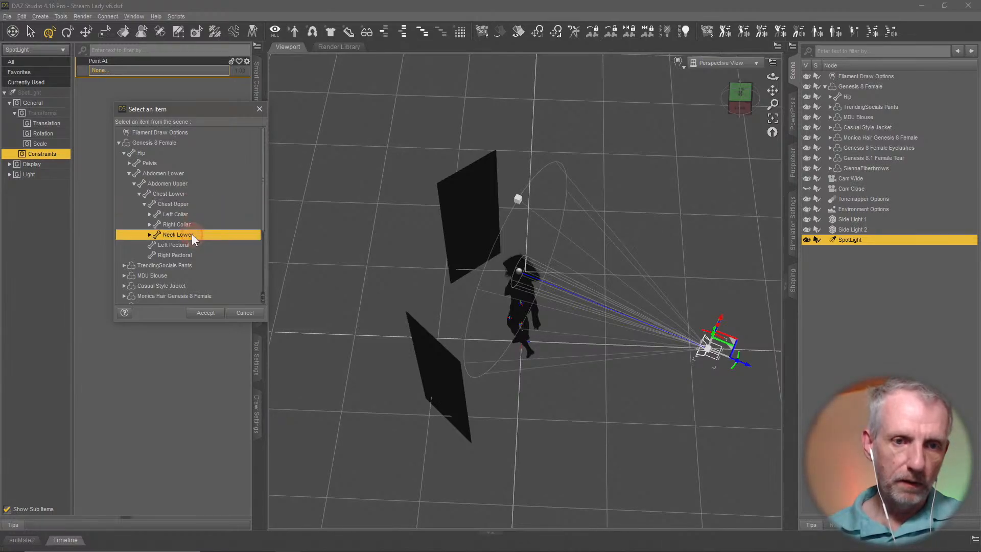
click(205, 312)
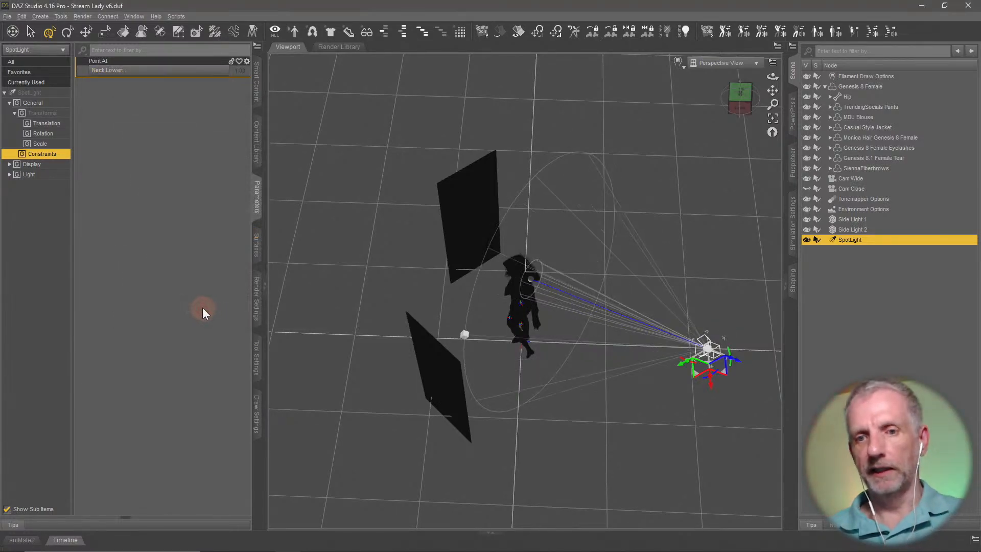
Raise the spotlight well above the figure's height using its local axes.
mouse_move(576, 372)
alt+mouse_down()
mouse_move(585, 345)
mouse_move(581, 377)
alt+mouse_up()
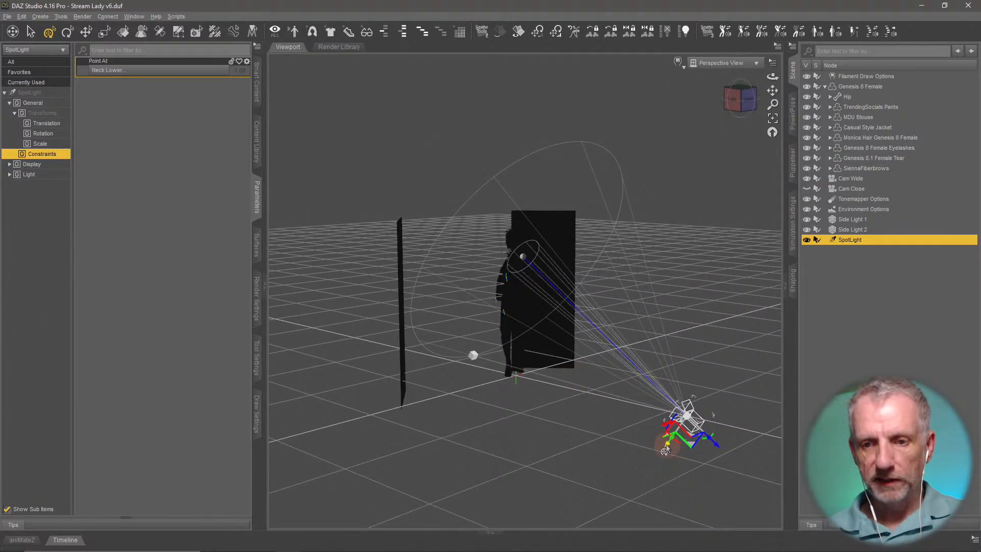
drag(665, 451, 620, 229)
mouse_move(620, 230)
alt+right_down()
mouse_move(590, 242)
mouse_move(622, 230)
alt+right_up()
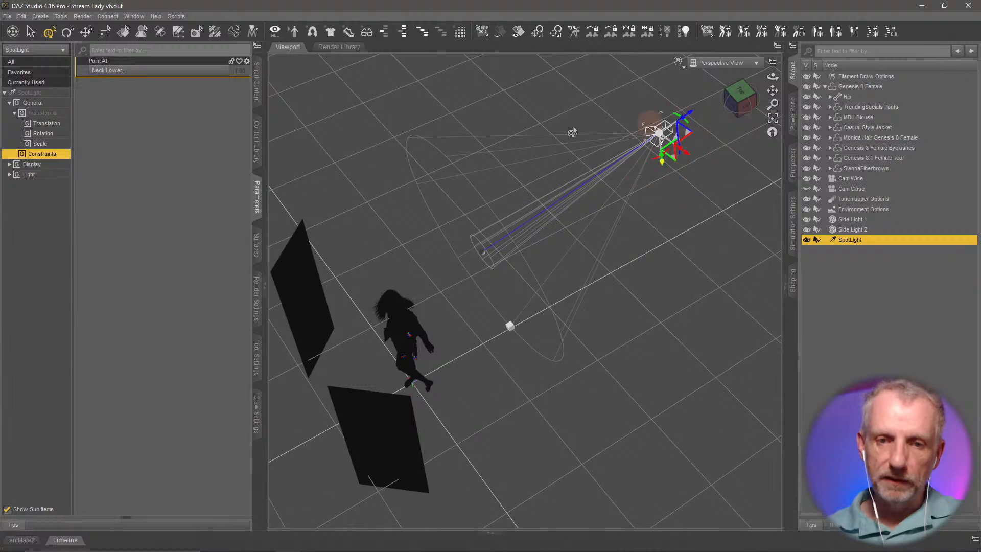
Set the Universal tool to use world coordinates and return to the spotlight's parameters.
click(257, 358)
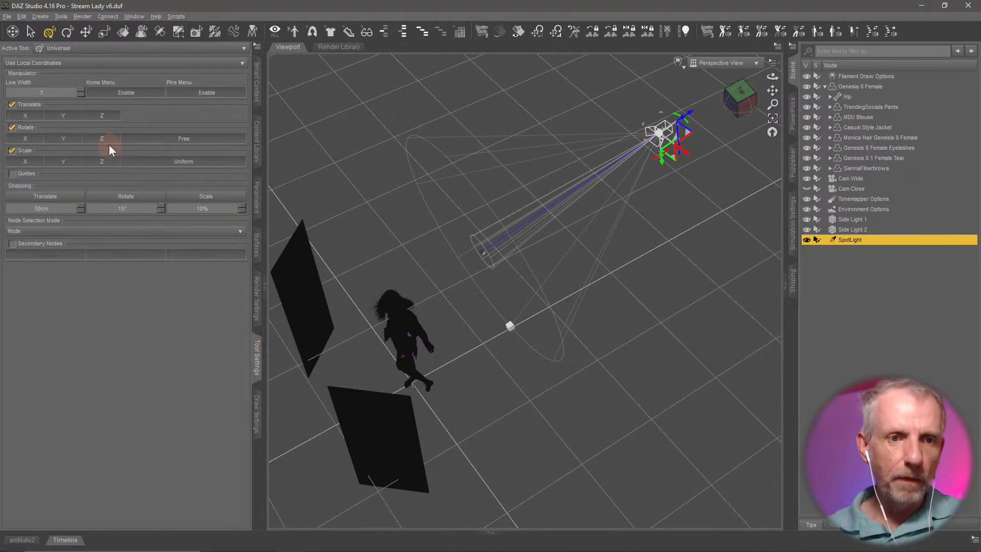
click(102, 63)
click(108, 57)
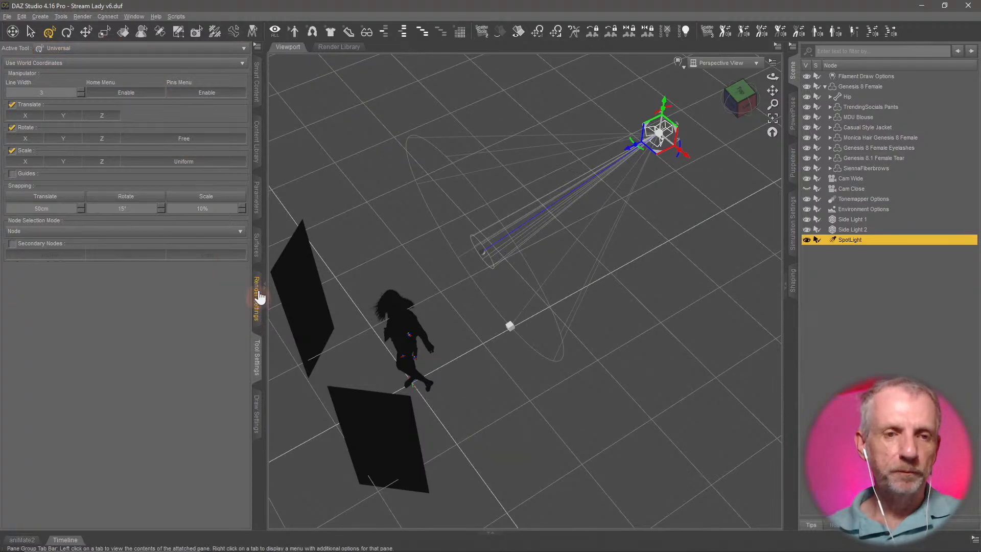
click(260, 199)
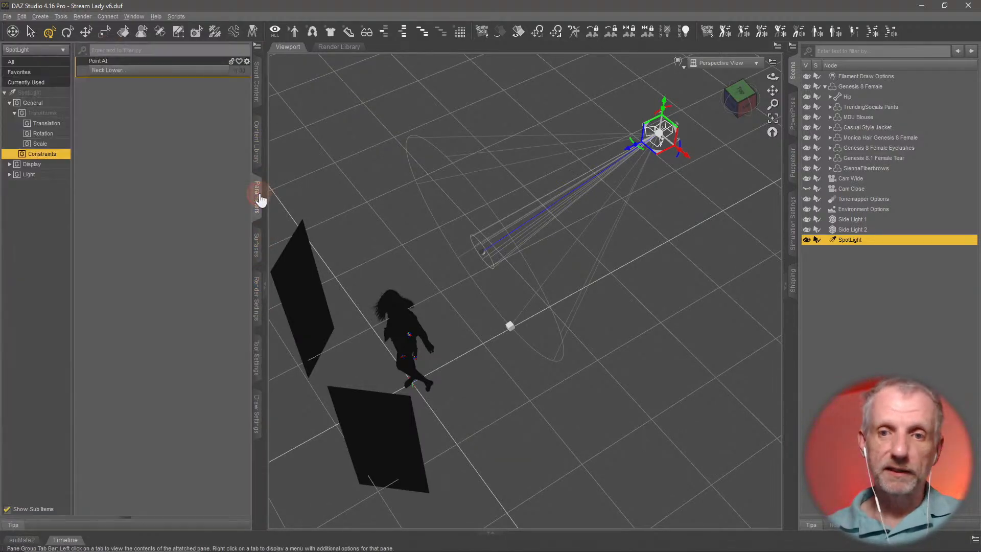
Raise the spotlight slightly and move it horizontally closer to the figure's back.
middle_drag(573, 295, 673, 245)
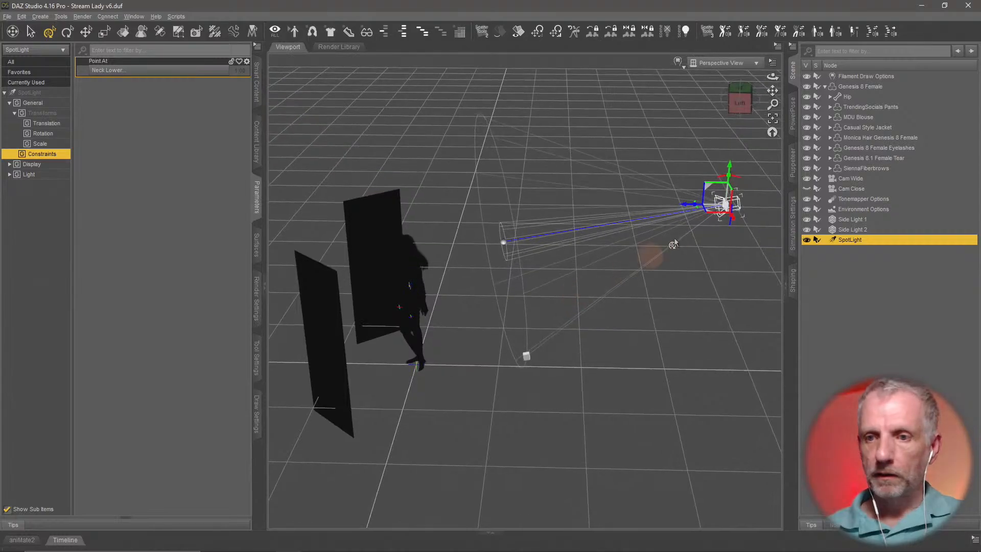
drag(729, 162, 730, 152)
drag(684, 199, 559, 331)
Make Cam Close visible in the scene and shift the spotlight sideways above and behind the figure.
alt+drag(612, 180, 639, 168)
alt+drag(492, 301, 498, 338)
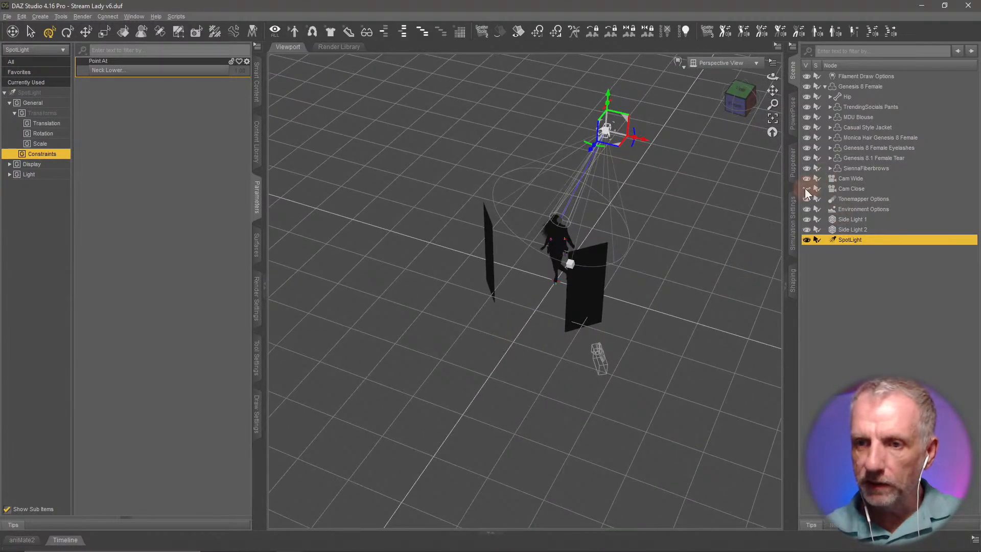
alt+drag(672, 240, 673, 242)
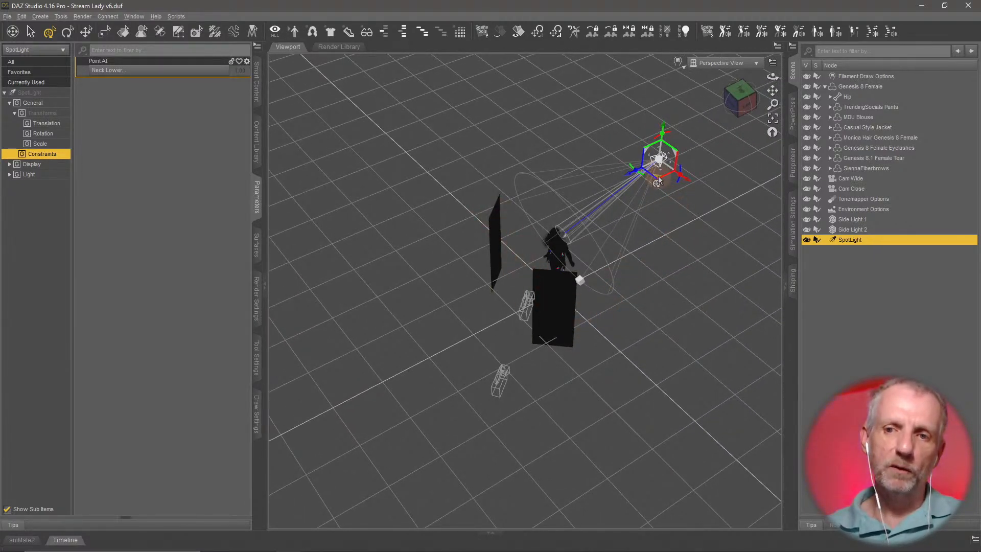
drag(659, 179, 626, 158)
scroll(572, 243, up, 3)
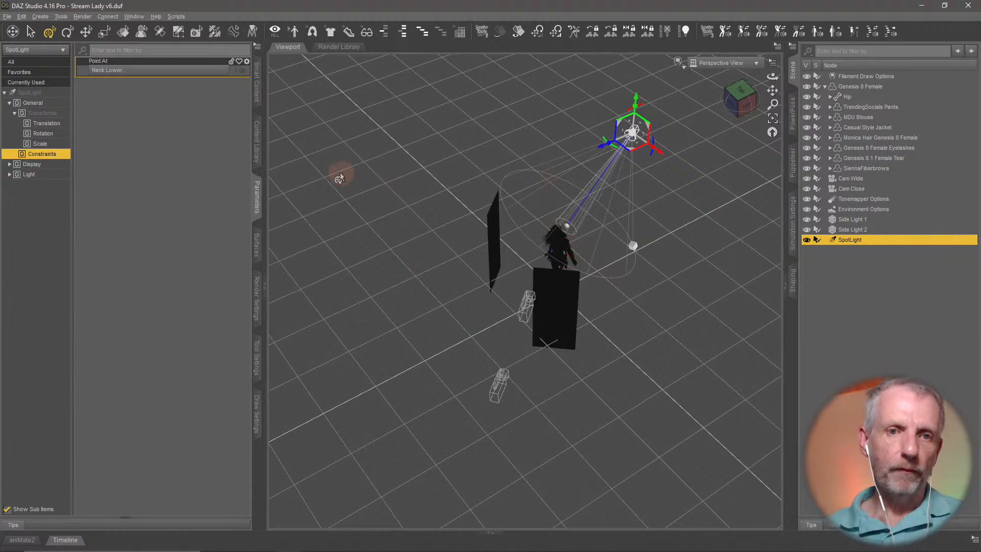
Switch the perspective viewport to the NVIDIA Iray draw style and view the figure from the front.
click(681, 70)
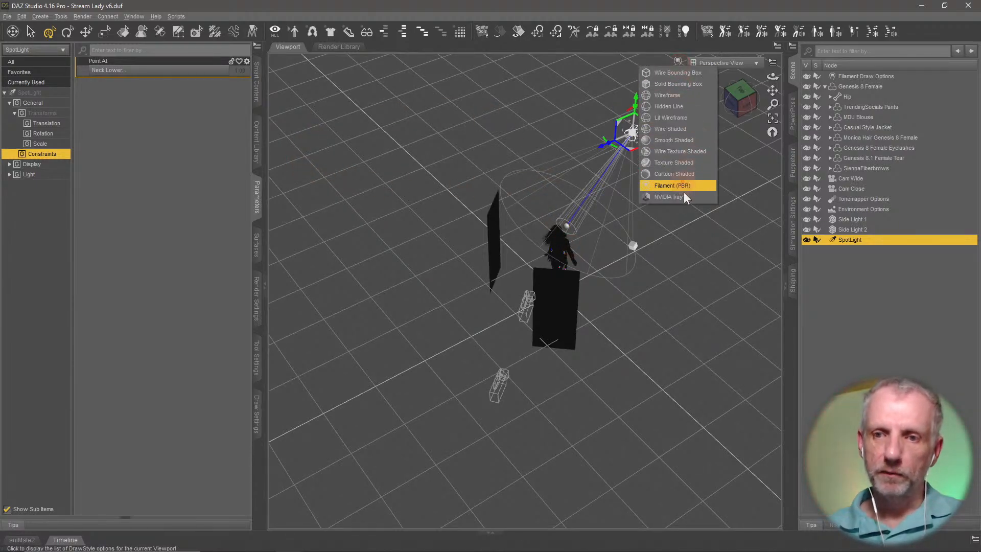
click(684, 193)
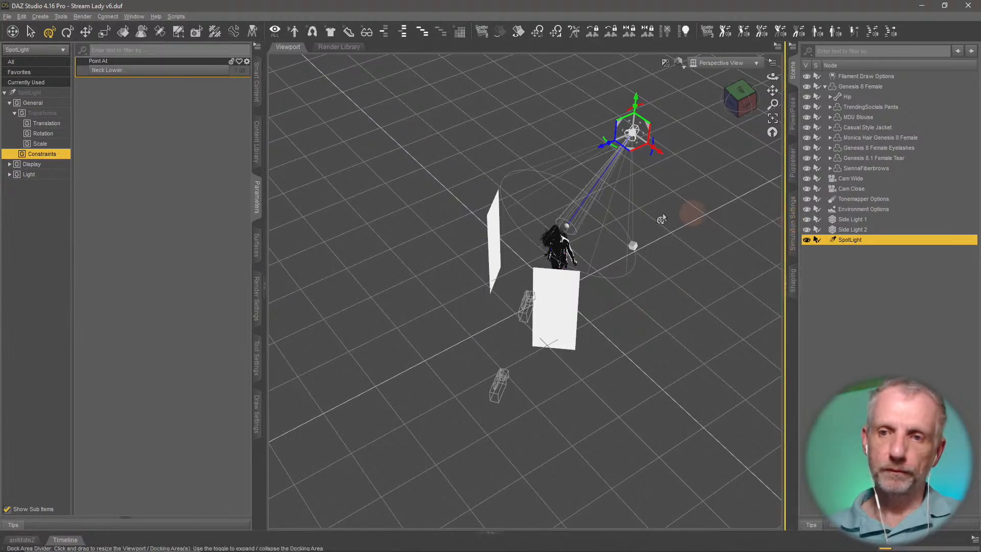
scroll(572, 273, up, 4)
scroll(570, 272, up, 8)
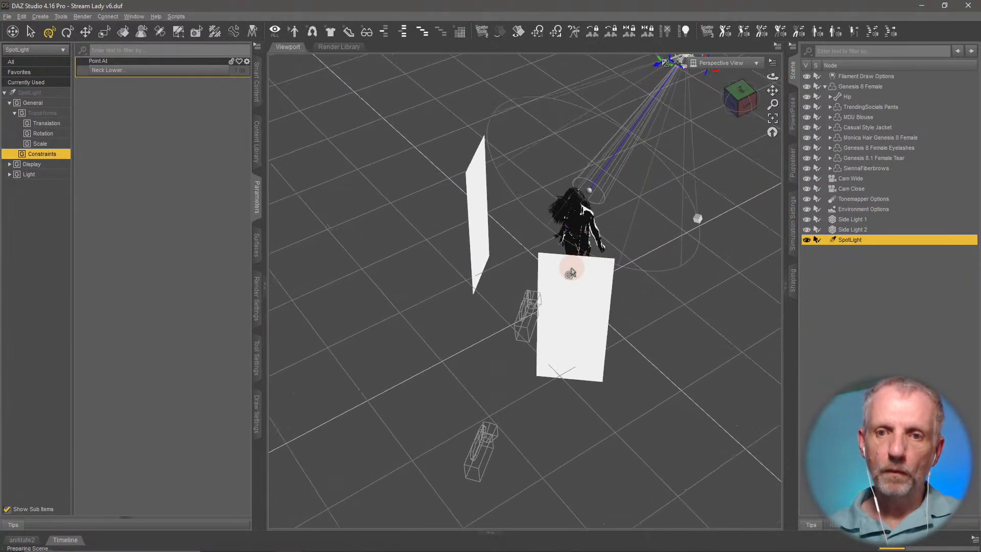
scroll(633, 191, up, 10)
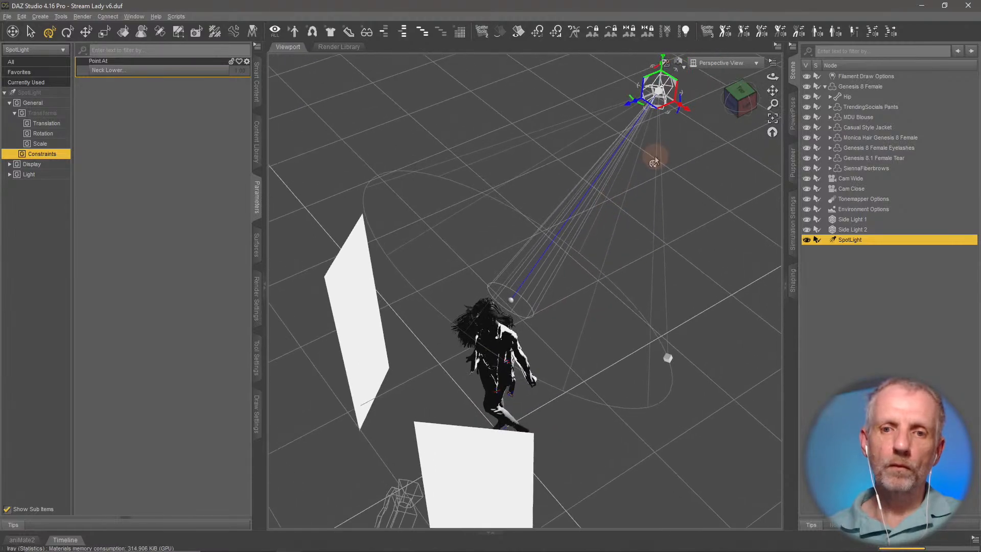
drag(512, 272, 579, 275)
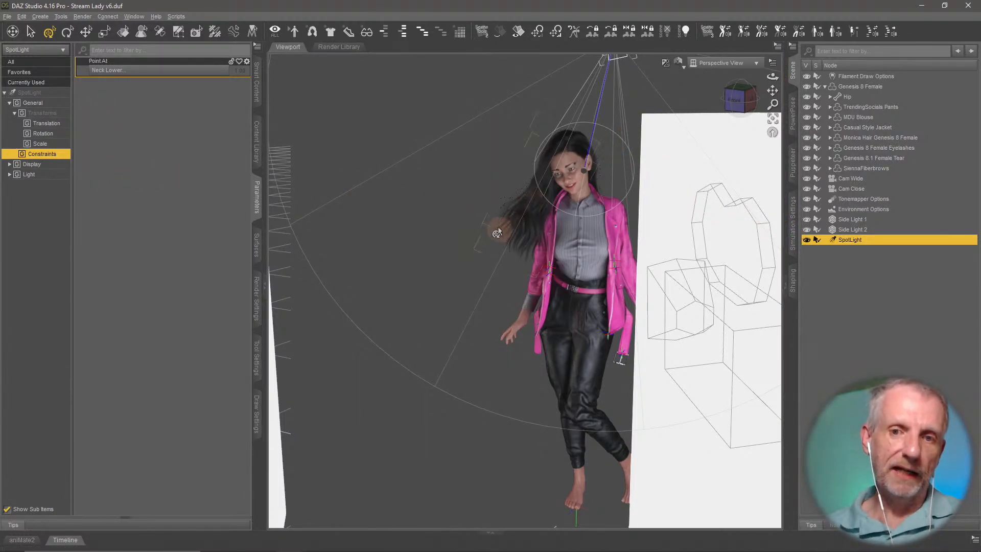
Set the spotlight's luminous flux to 100000 lumens and raise it further to brighten the figure.
click(46, 174)
click(197, 341)
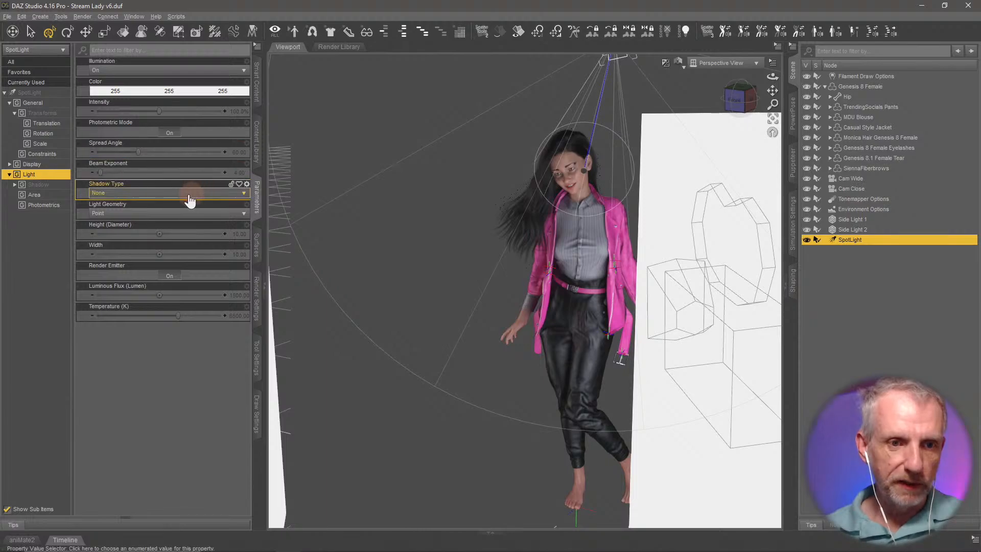
click(47, 205)
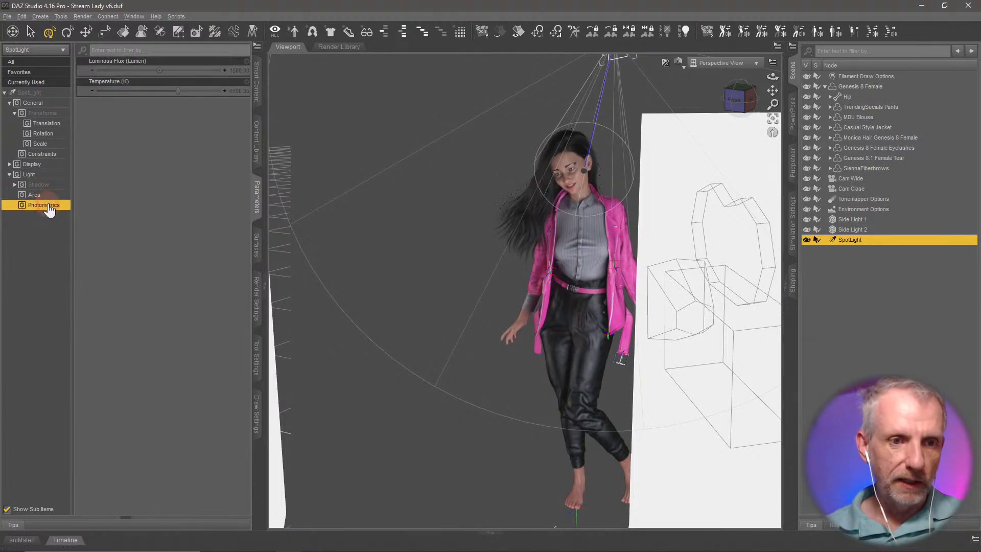
click(229, 72)
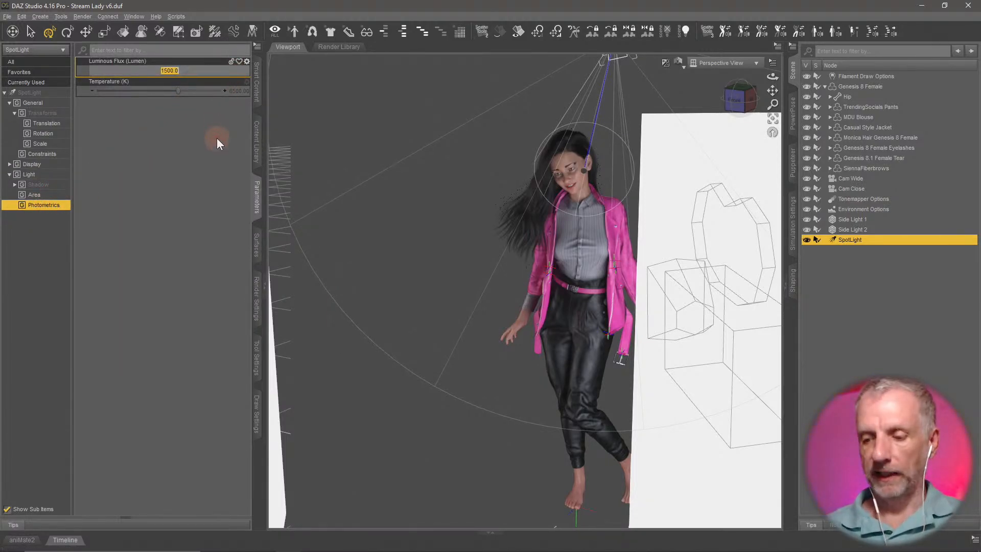
text(1000)
key(Return)
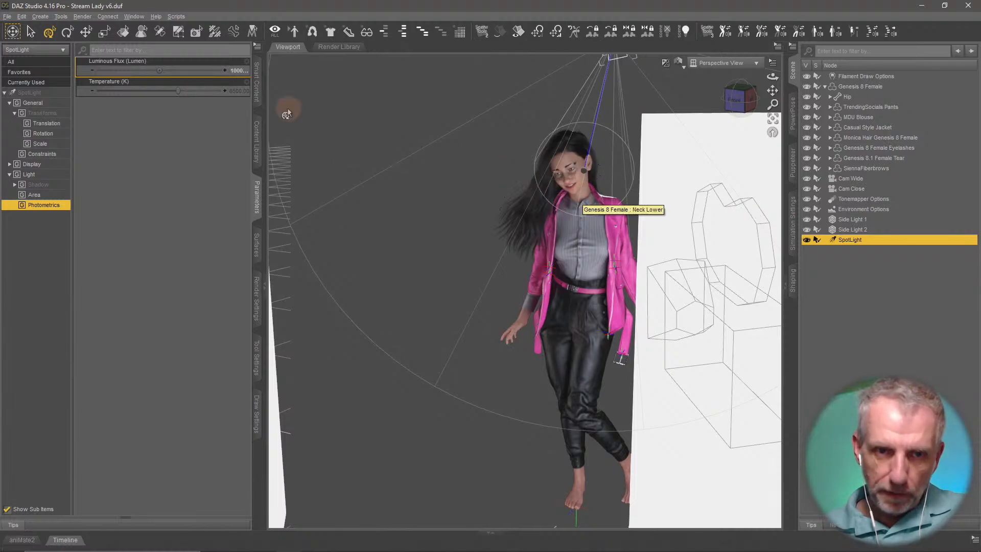
click(237, 71)
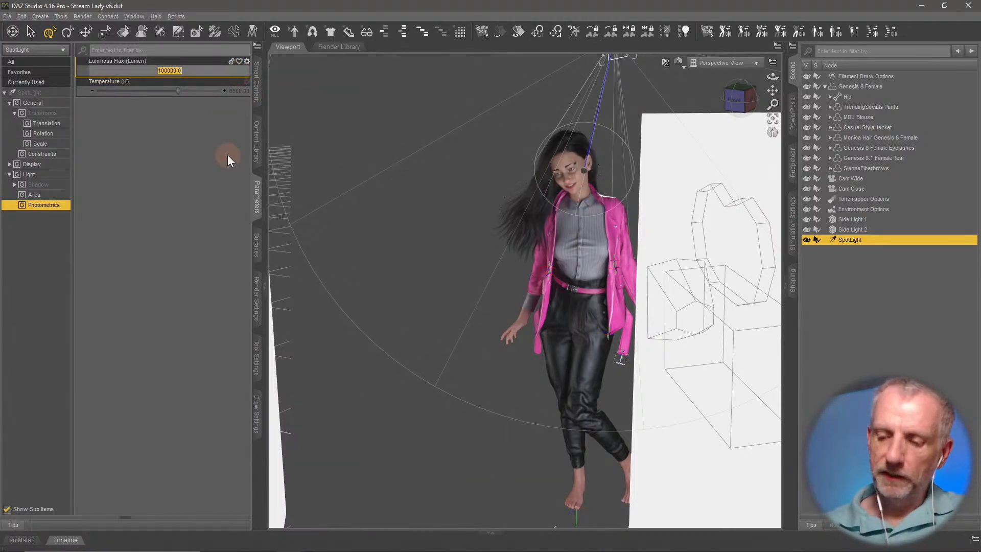
text(50000)
key(Return)
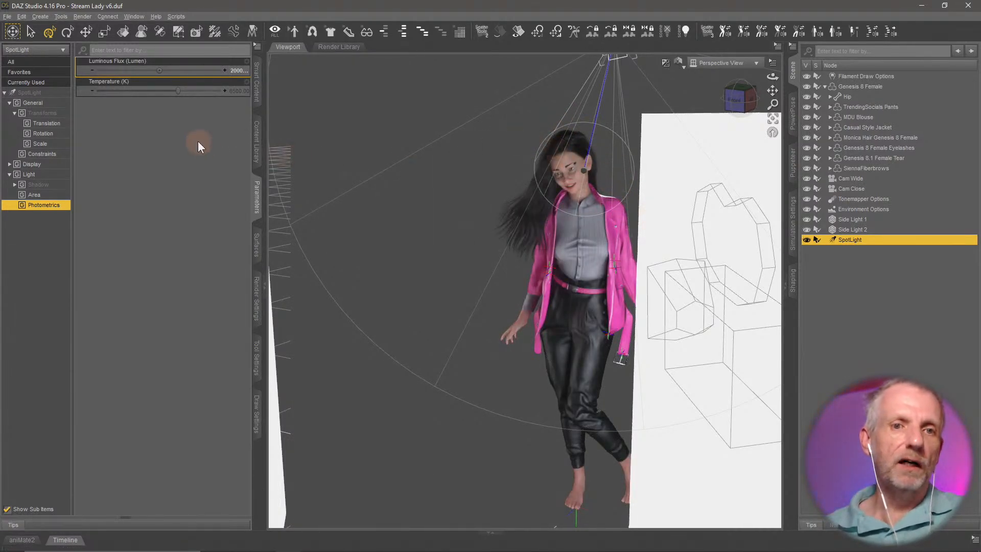
Change the spotlight's light geometry to Disc.
click(57, 185)
click(46, 195)
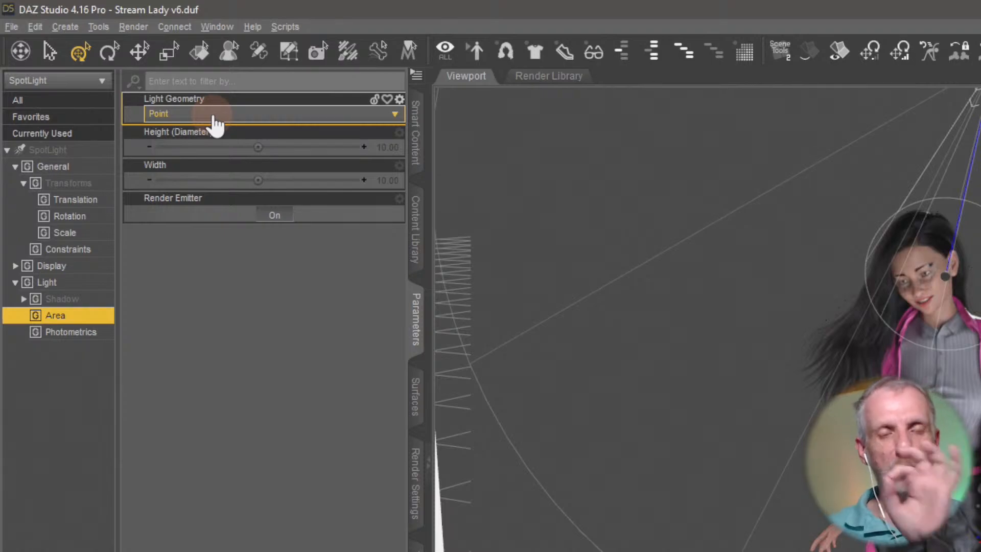
click(214, 117)
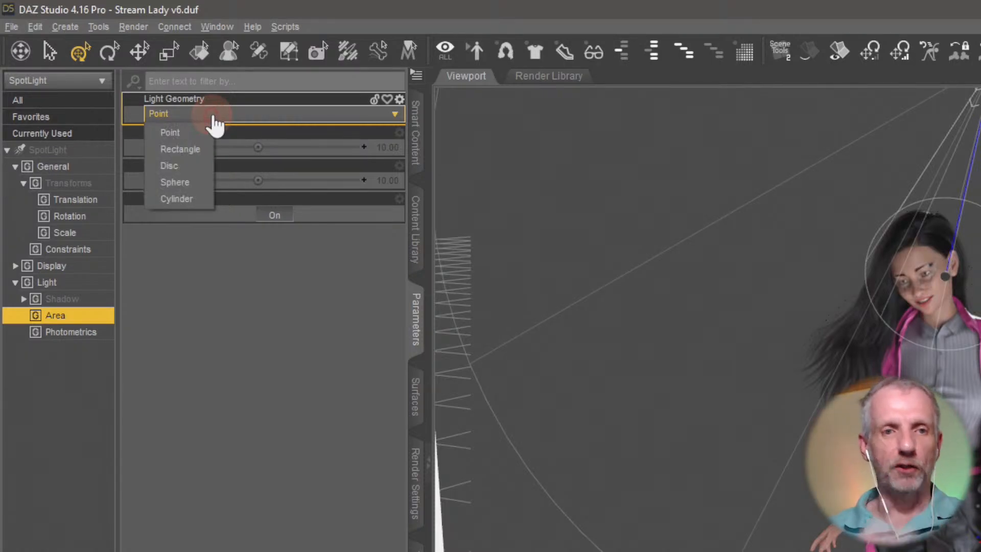
click(195, 167)
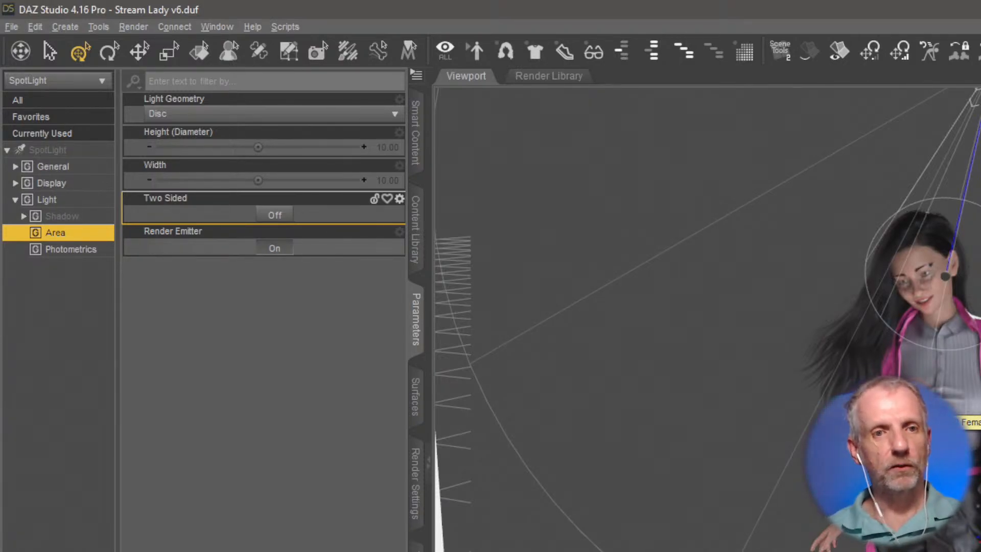
Set the height (diameter) of the spotlight's disc to 50, with the light in view above the figure.
click(386, 147)
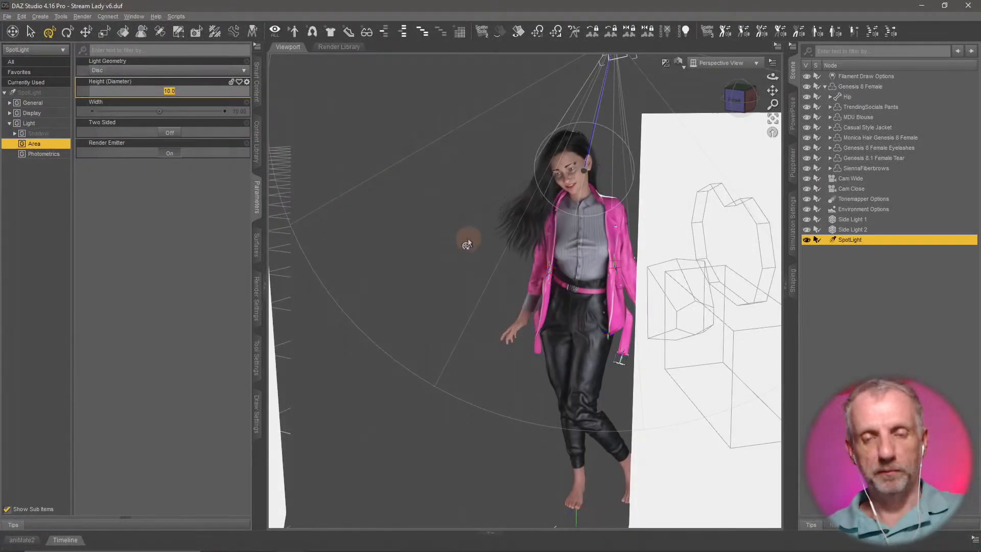
mouse_move(468, 242)
middle_down()
mouse_move(455, 261)
mouse_move(475, 230)
mouse_move(463, 237)
middle_up()
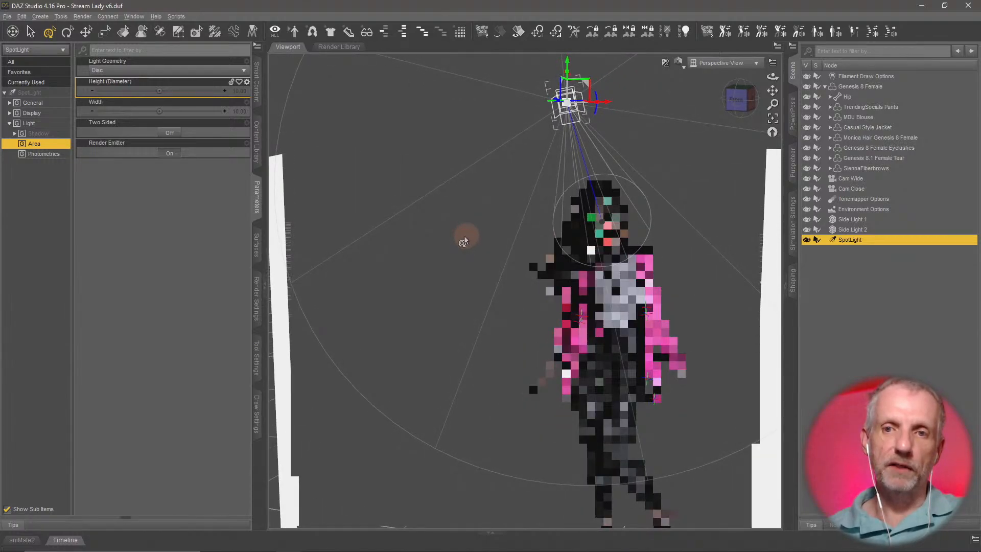
click(236, 92)
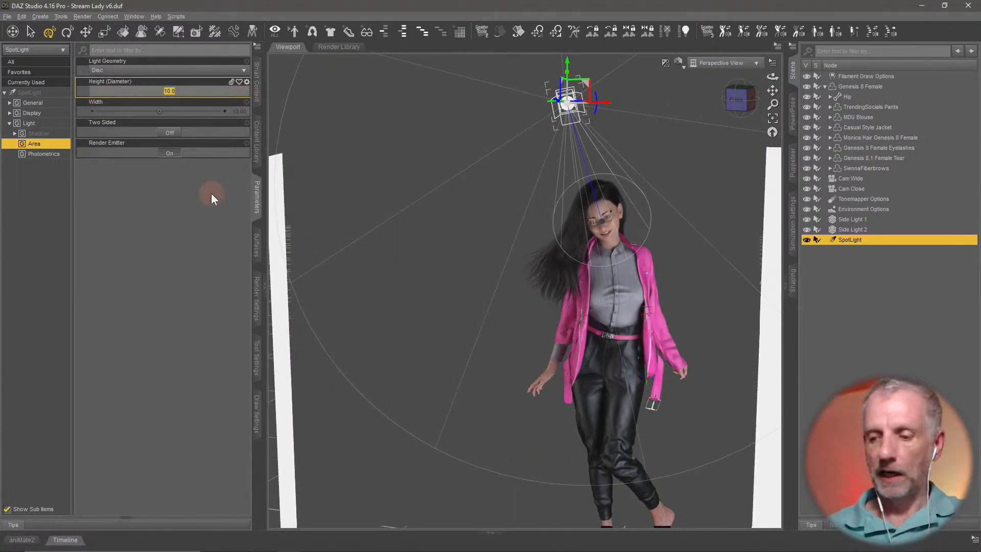
text(50)
key(Return)
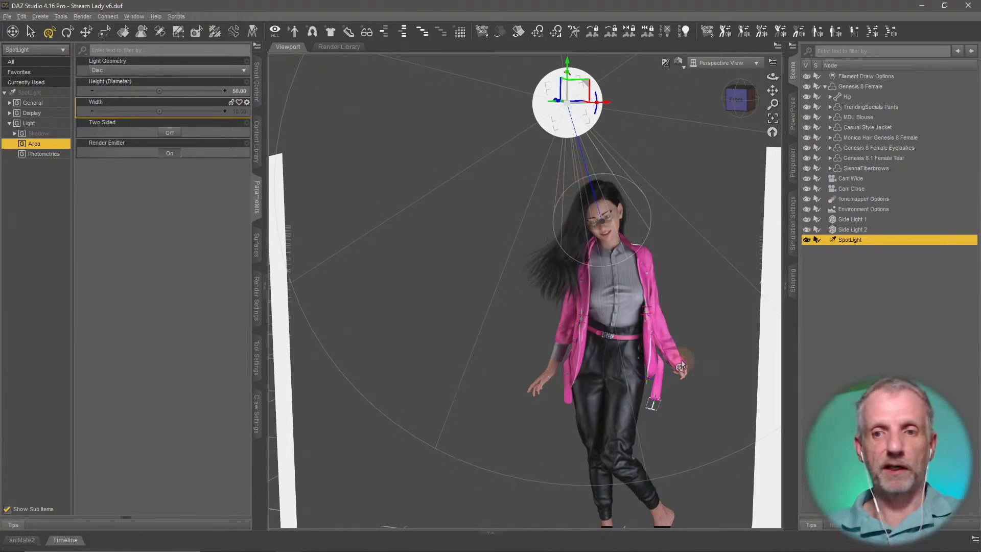
Try the Rectangle light geometry on the spotlight and return it to Disc.
click(158, 71)
click(122, 92)
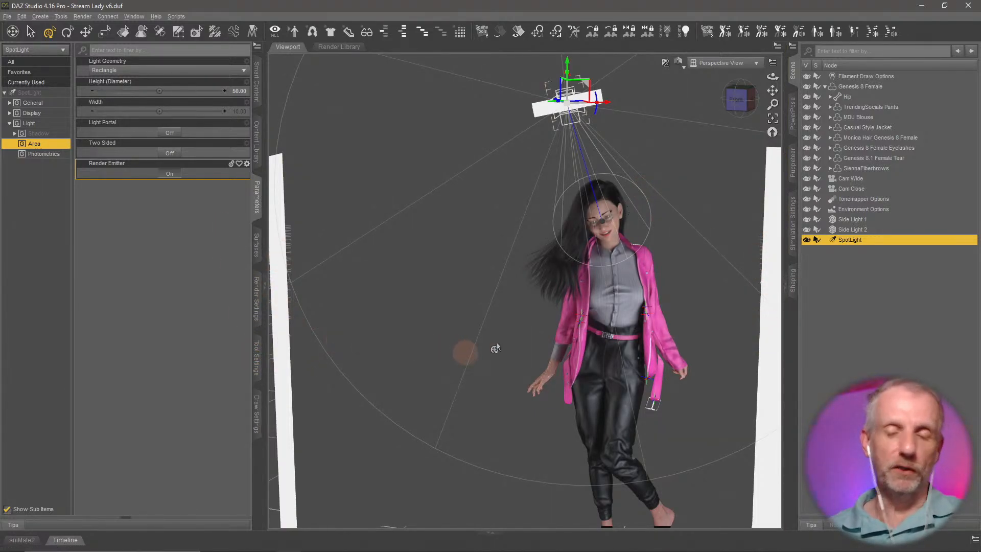
middle_drag(552, 327, 552, 328)
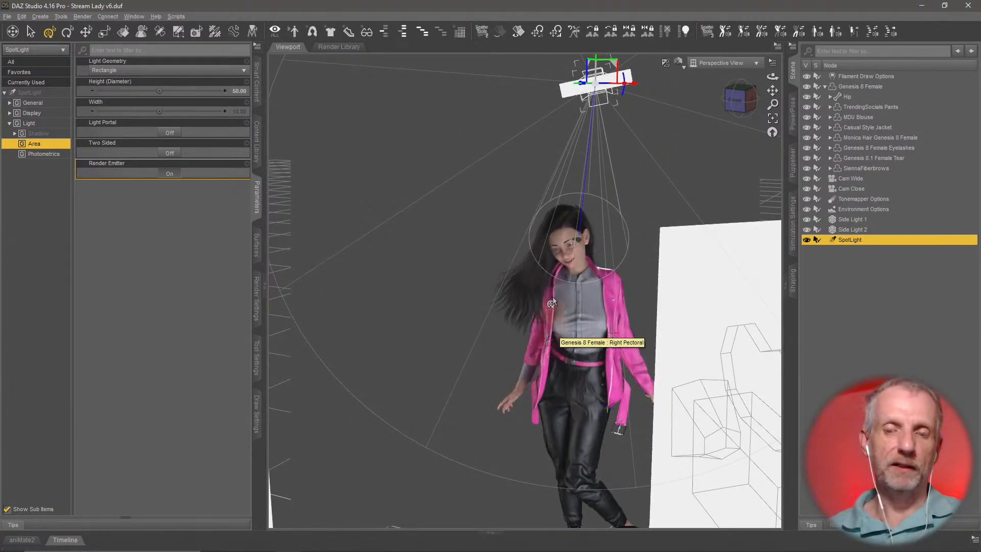
click(209, 73)
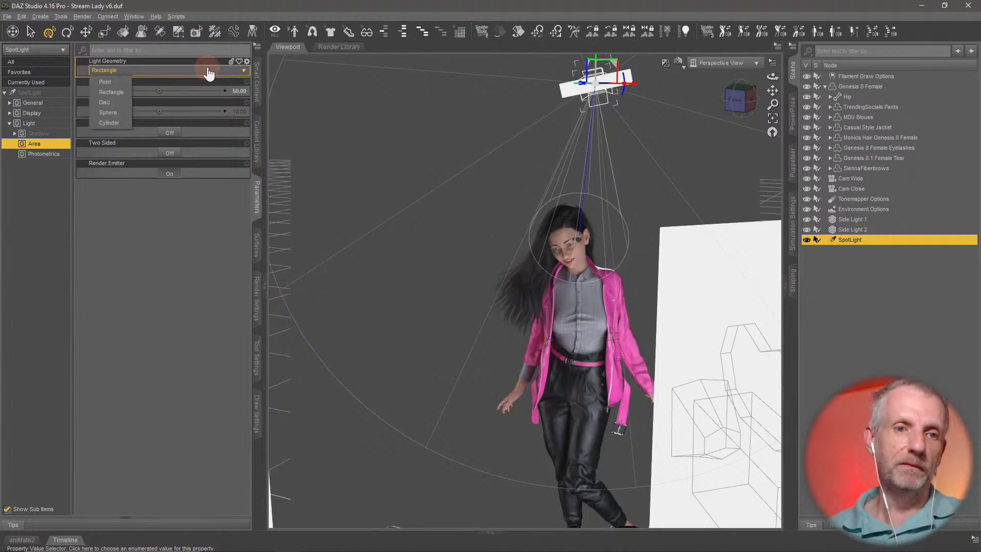
click(107, 102)
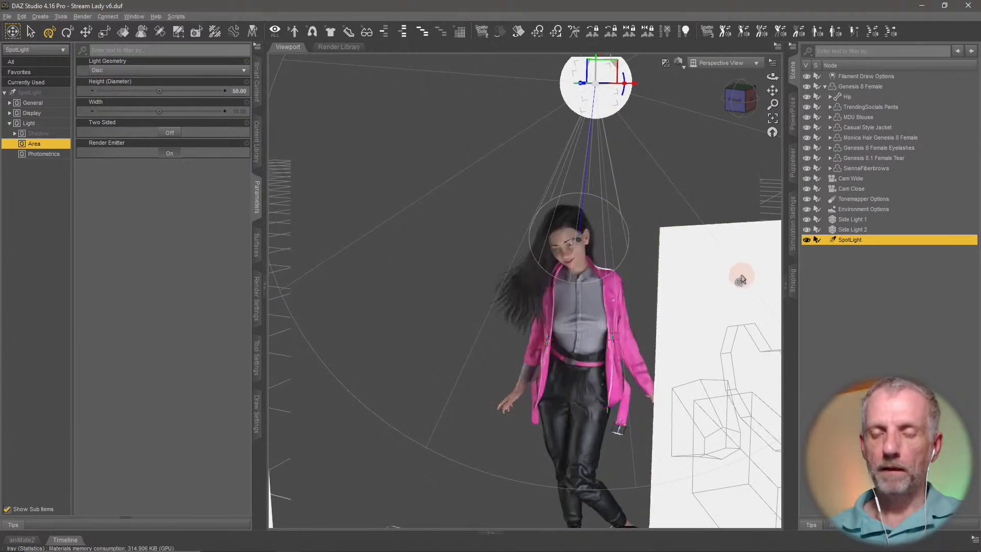
Turn off Render Emitter for the spotlight so its disc is hidden in the render.
click(732, 277)
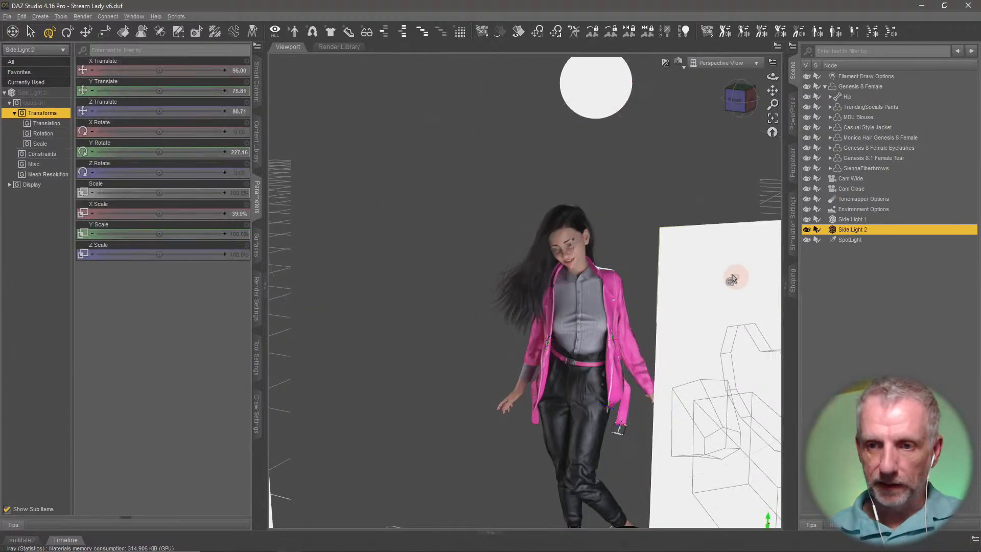
click(256, 306)
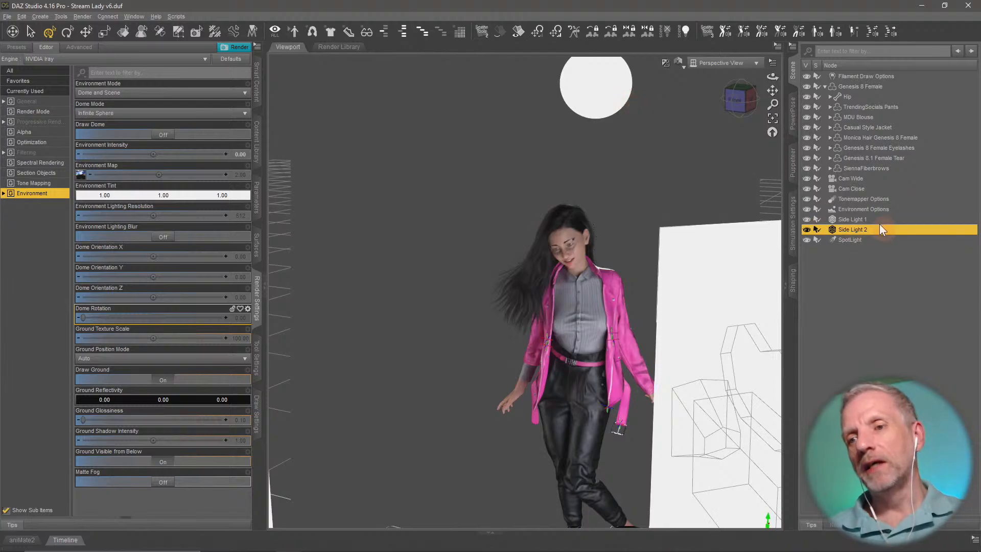
click(852, 240)
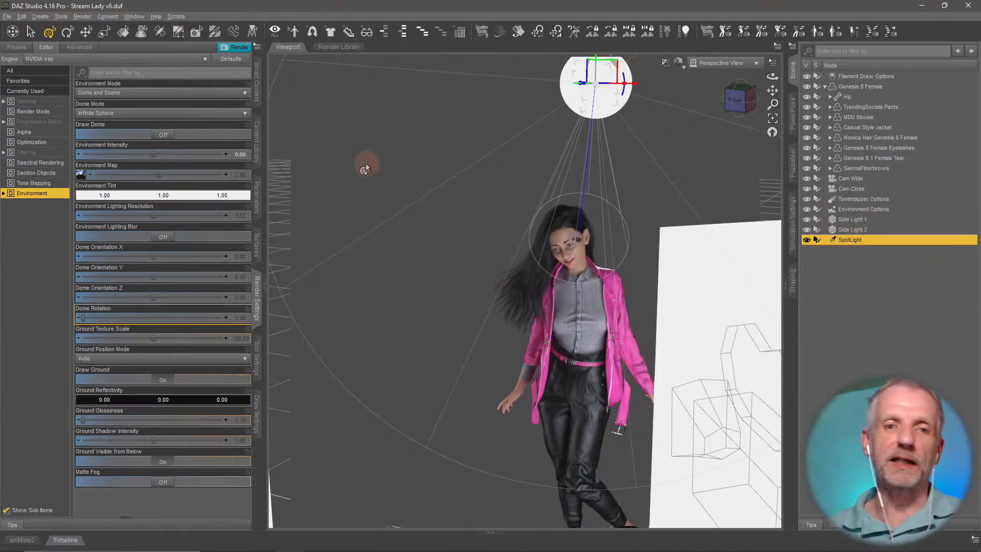
click(257, 209)
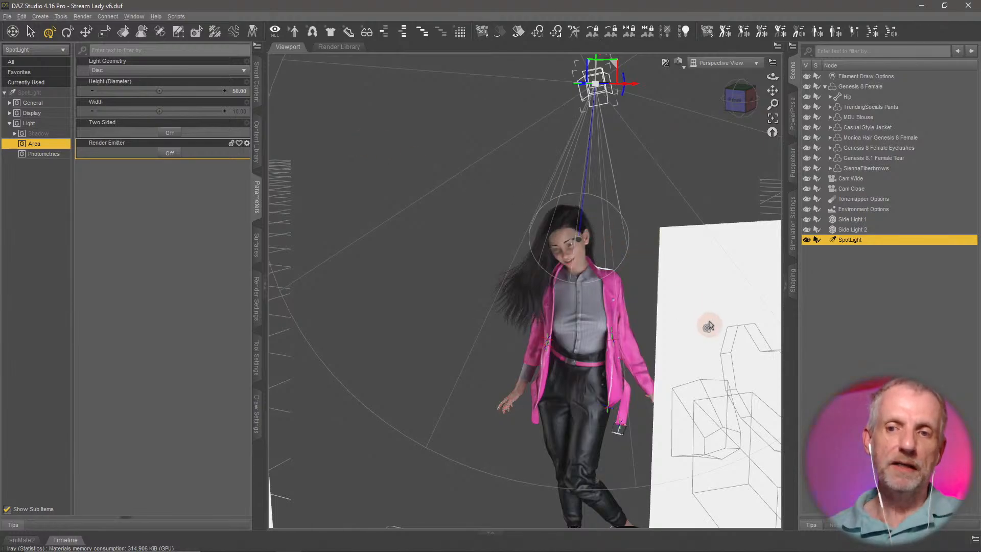
Set the cutout opacity of Side Light 2's surface to 0.0001 and reduce it slightly further.
click(855, 228)
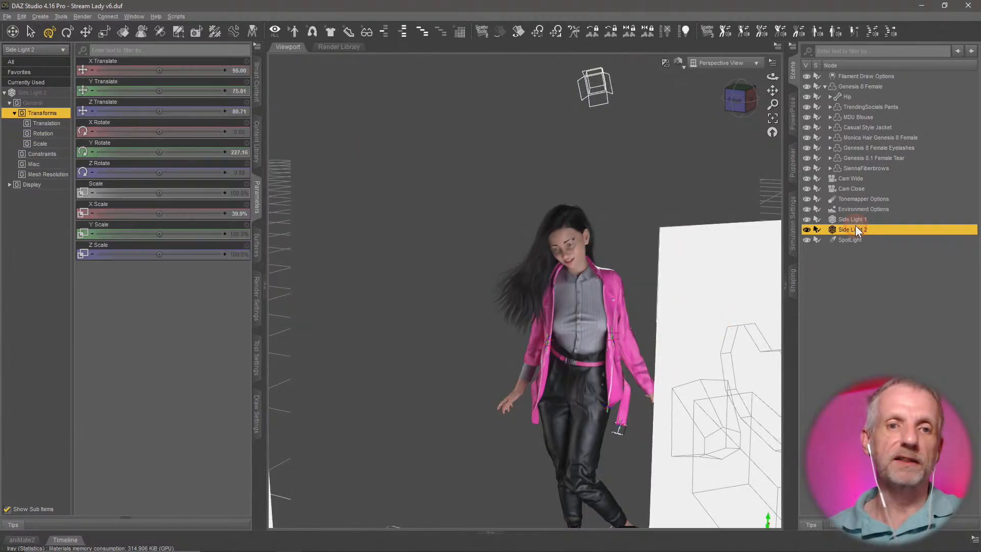
click(256, 314)
click(47, 197)
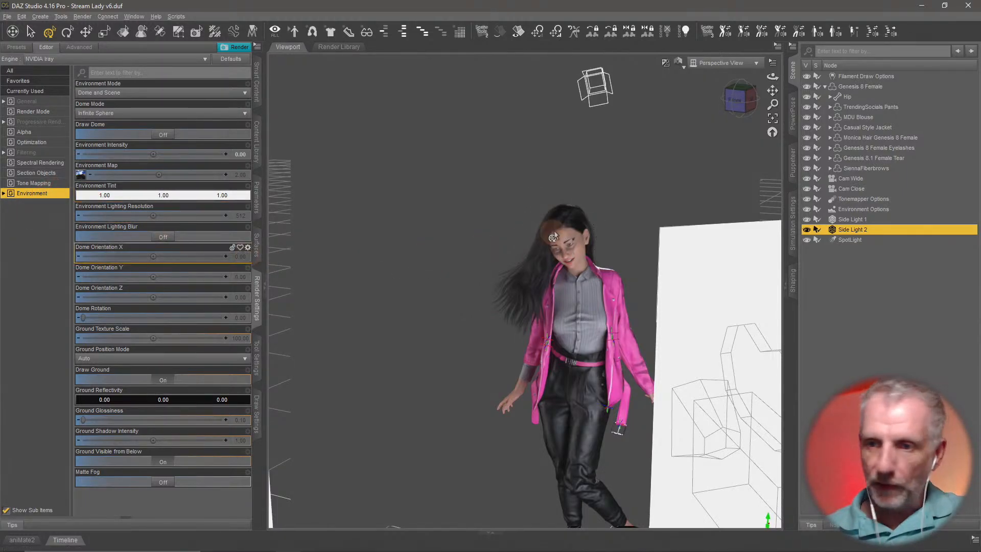
click(257, 245)
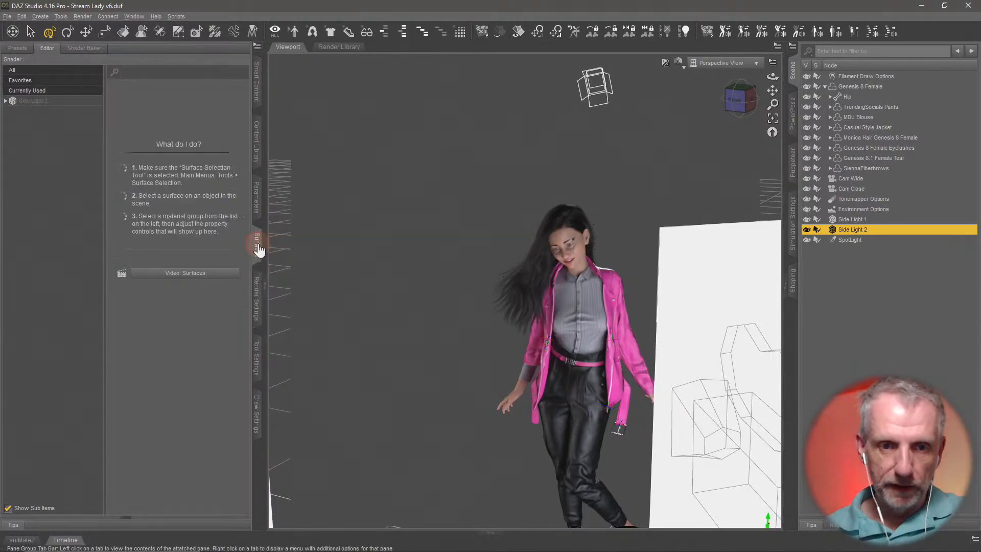
click(82, 100)
click(58, 112)
click(65, 183)
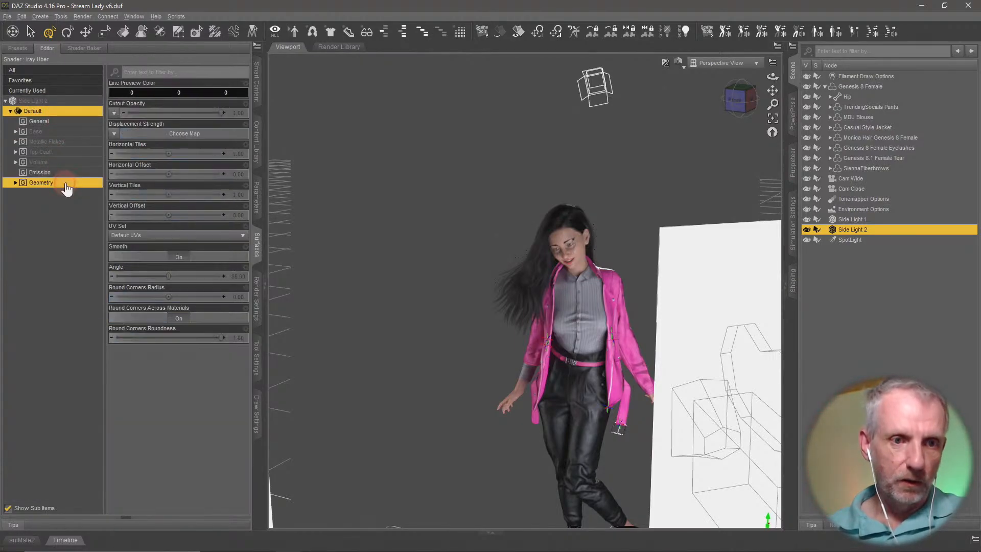
click(239, 113)
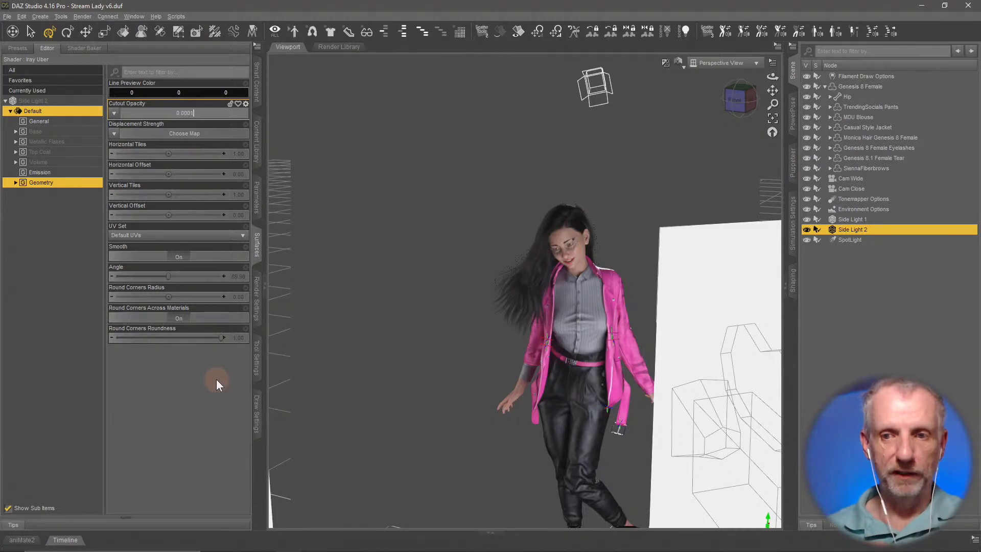
text(0.0001)
key(Return)
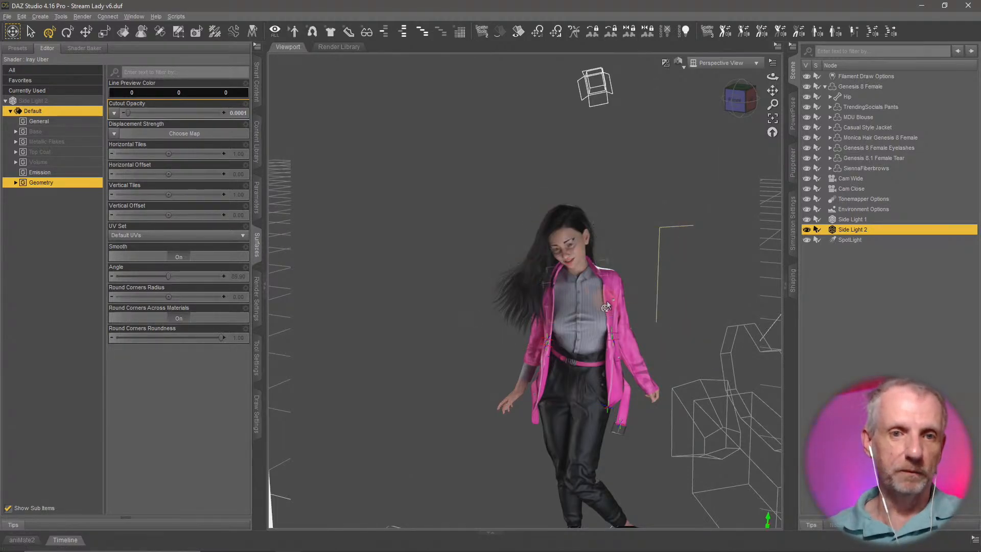
click(227, 113)
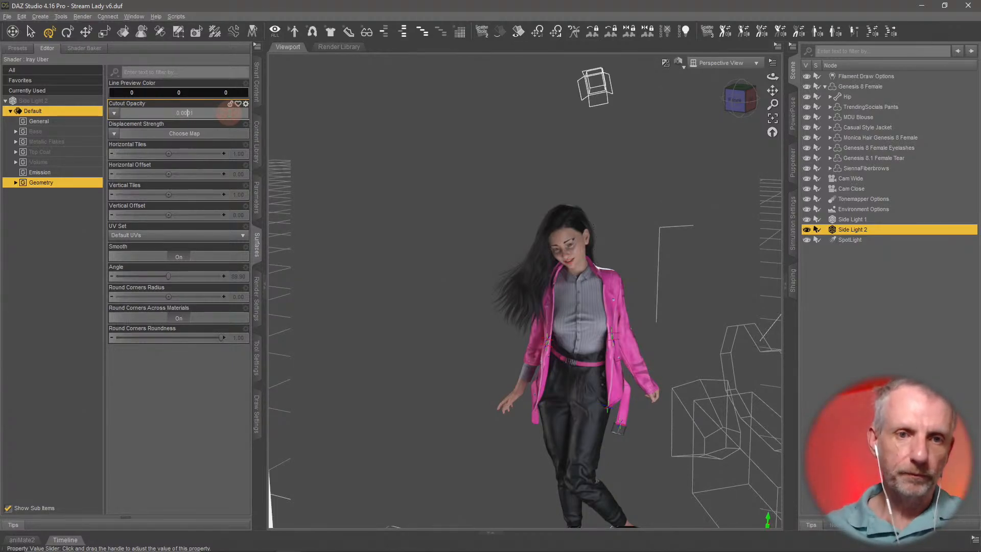
key(Return)
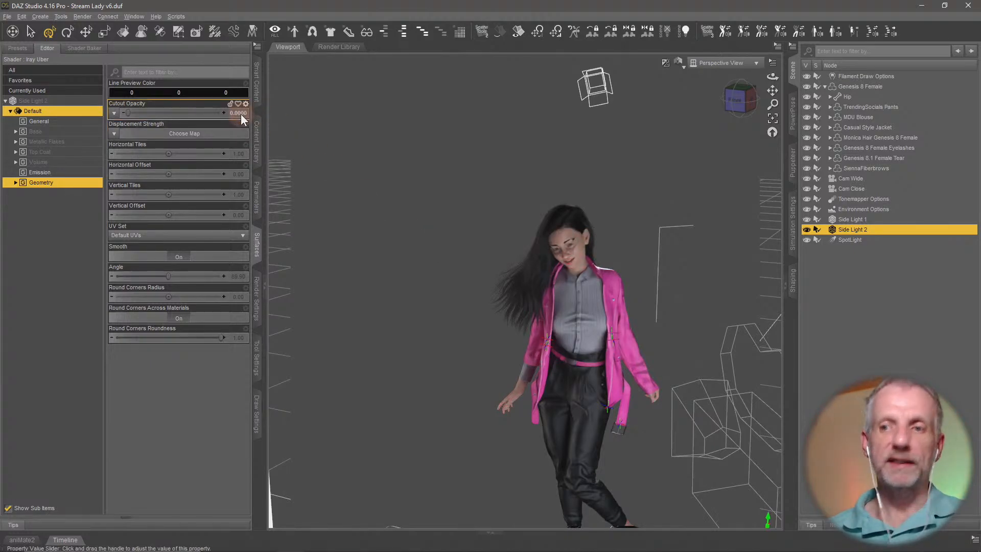
Set the cutout opacity of Side Light 1's surface to 0.00001.
click(868, 219)
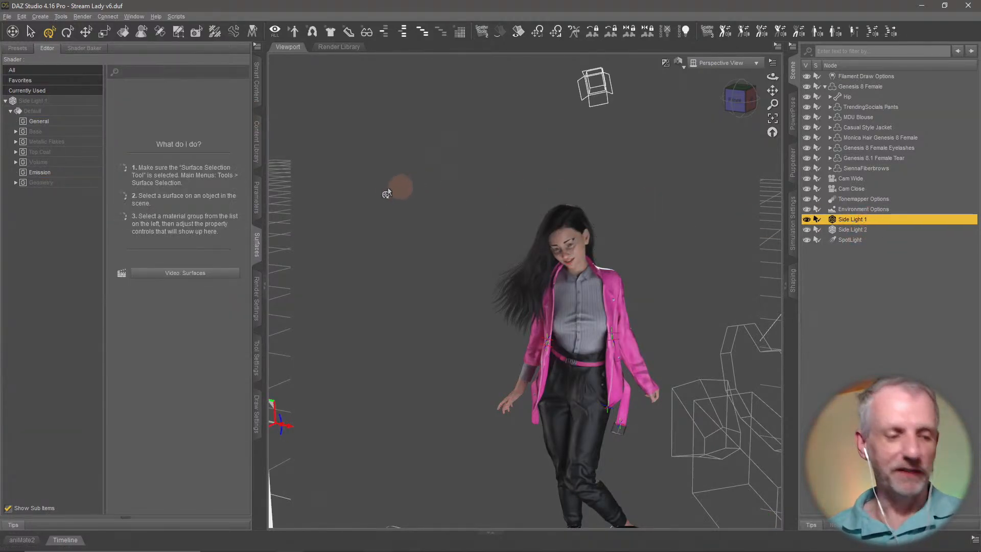
click(69, 174)
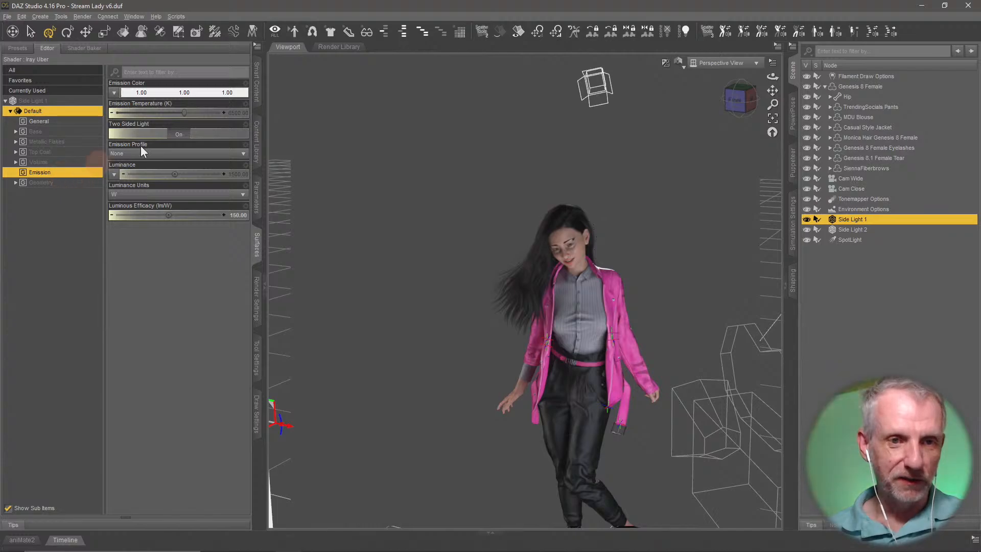
click(56, 183)
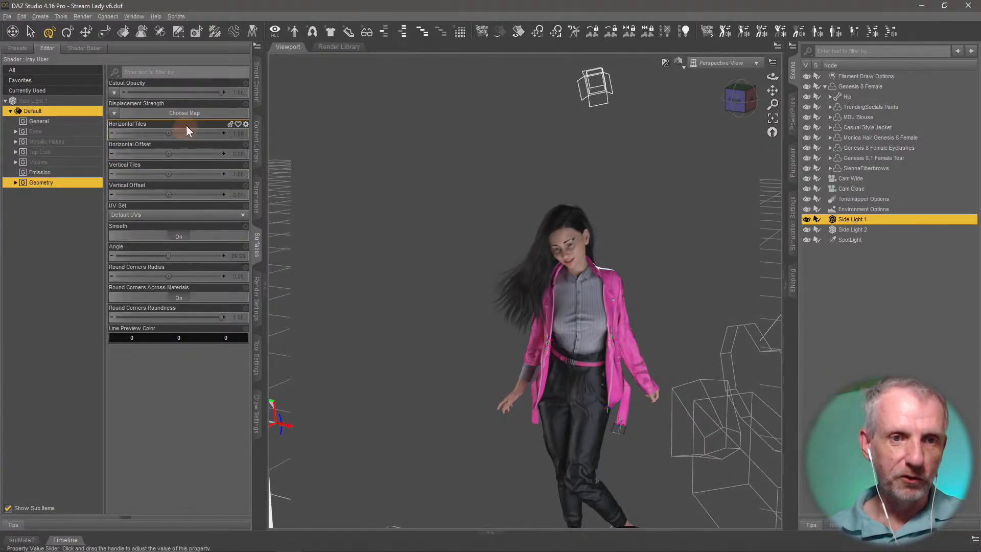
click(235, 95)
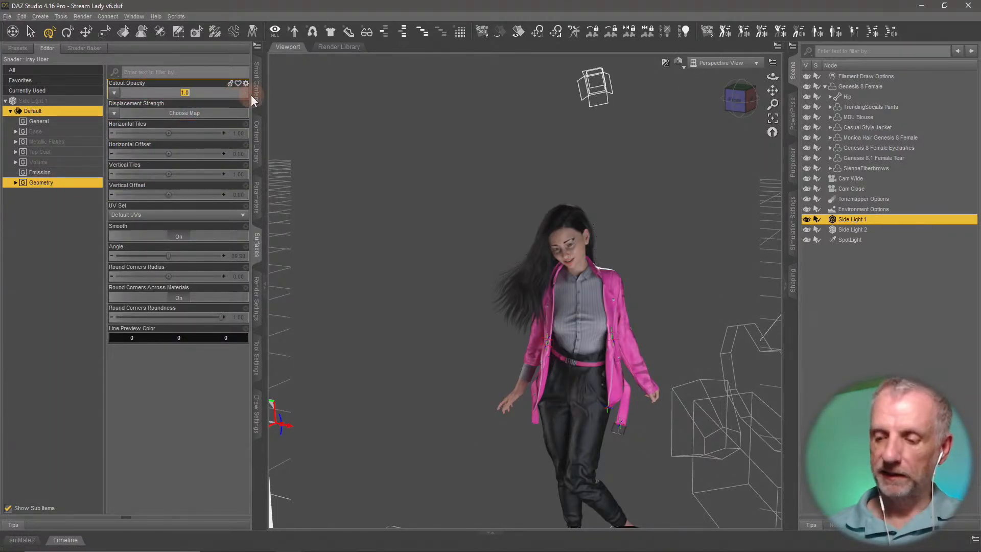
text(0.00001)
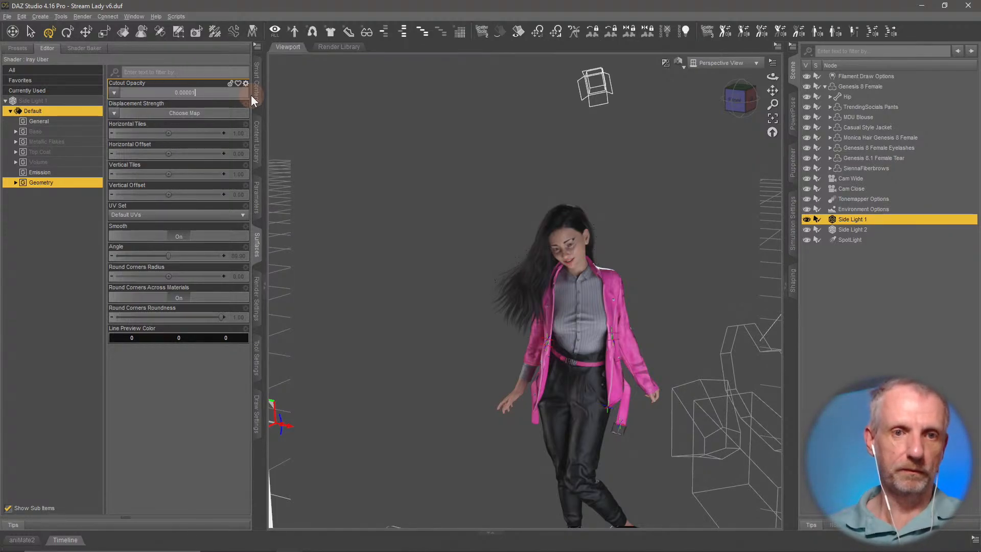
key(Return)
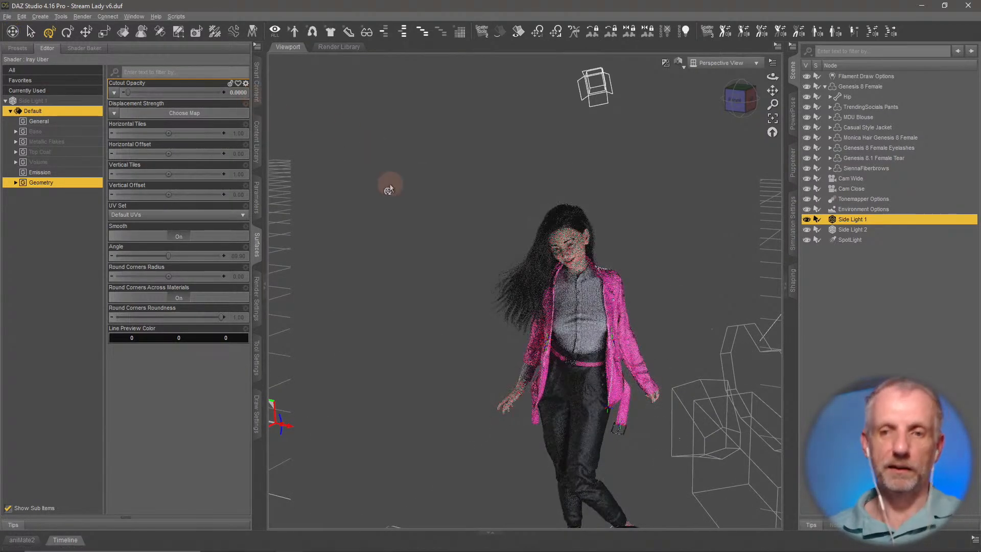
Set the spotlight's luminous flux to 1000 while viewing the figure through the Cam Wide camera.
drag(515, 311, 581, 280)
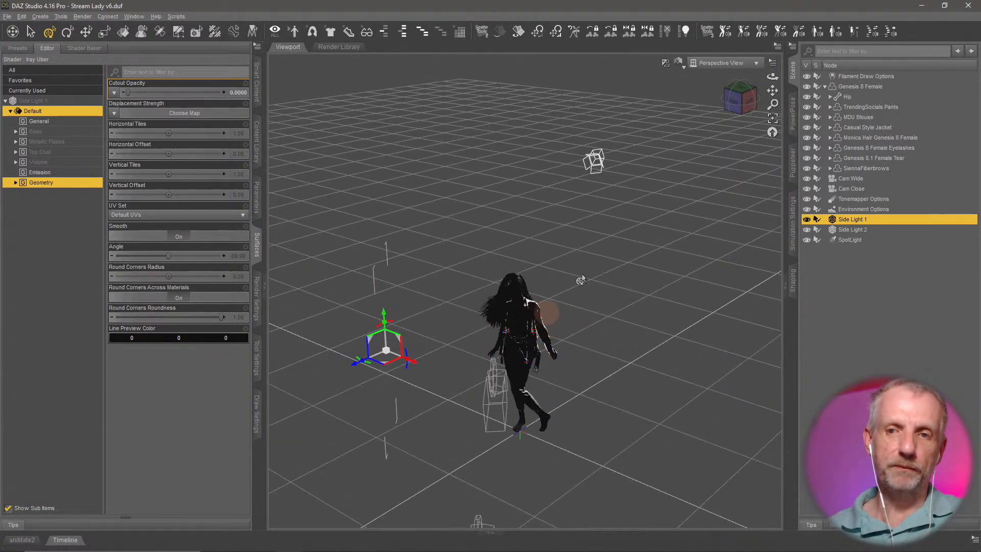
click(735, 62)
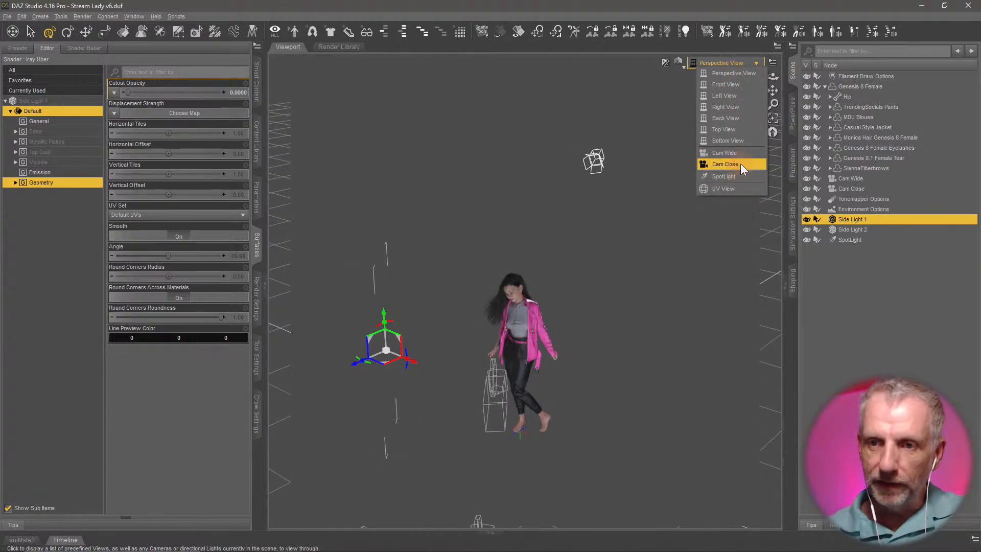
click(740, 163)
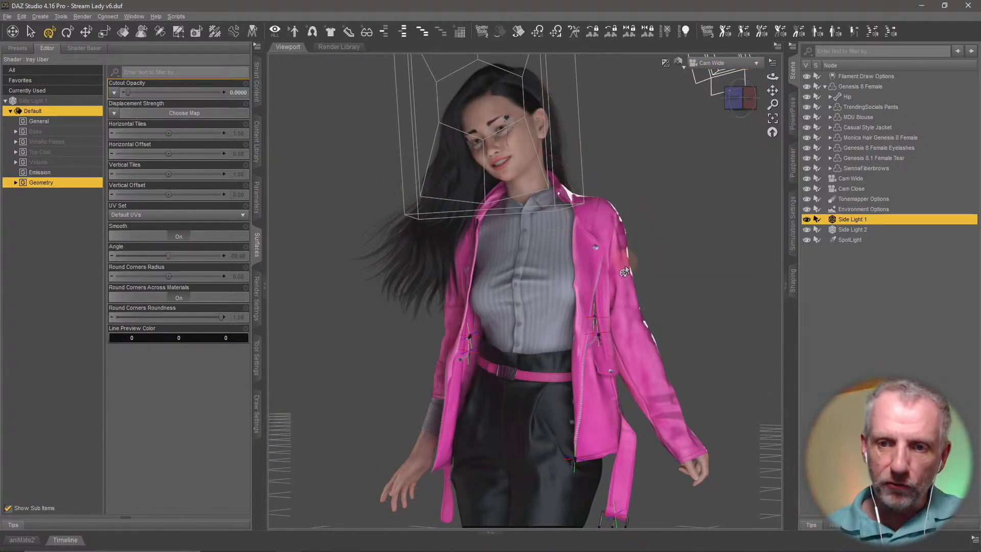
click(861, 240)
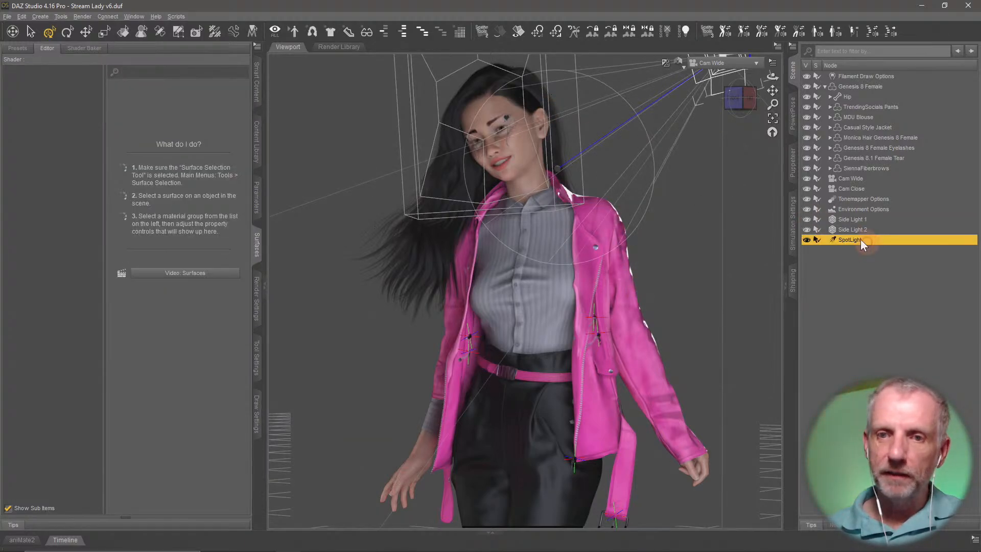
click(257, 197)
click(44, 154)
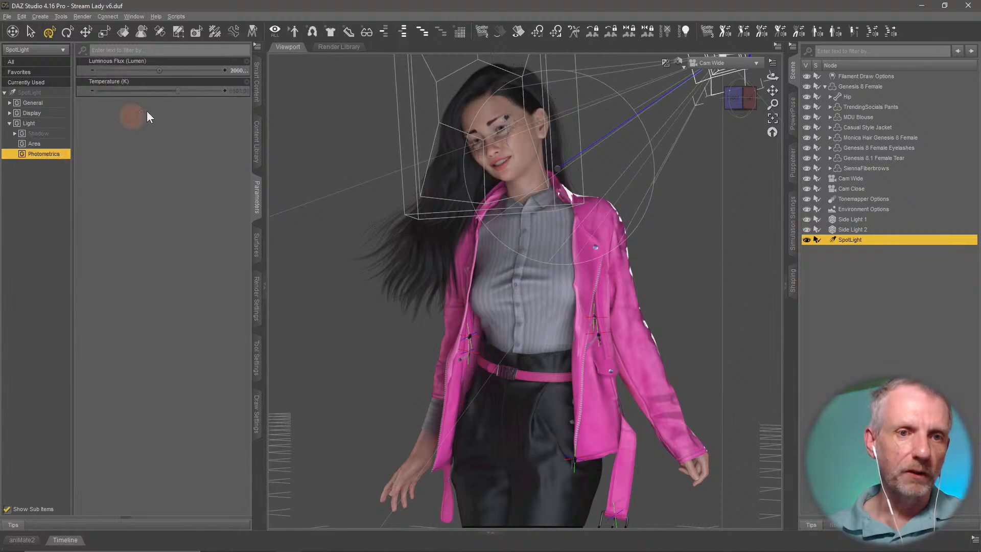
click(236, 70)
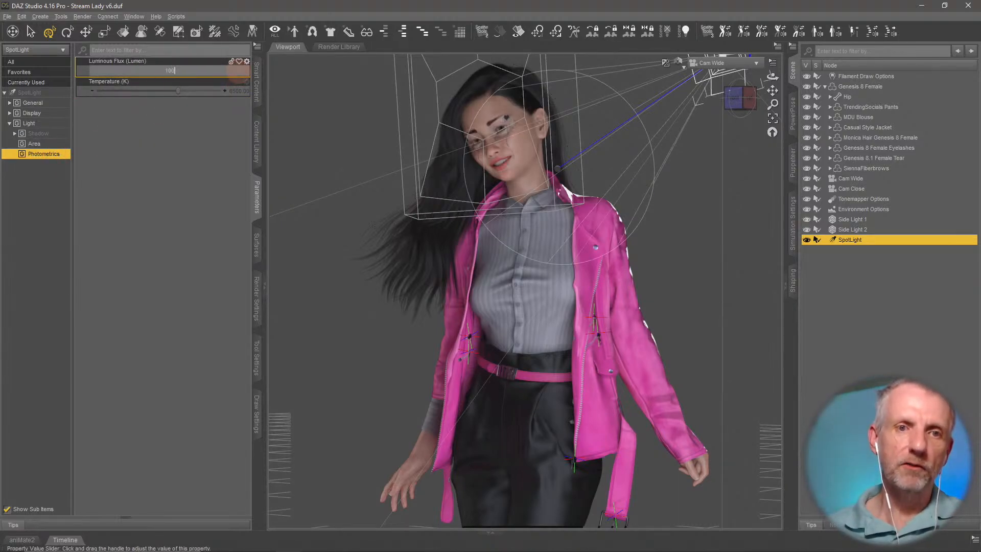
text(1000)
key(Return)
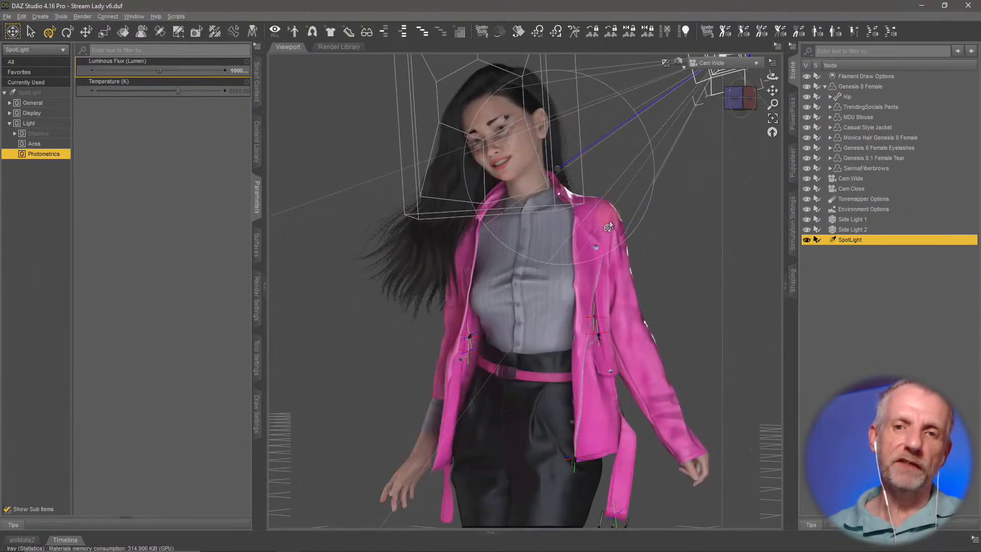
Split the viewport into a top-and-bottom layout, with Cam Close above and Perspective View below.
click(129, 17)
mouse_move(155, 41)
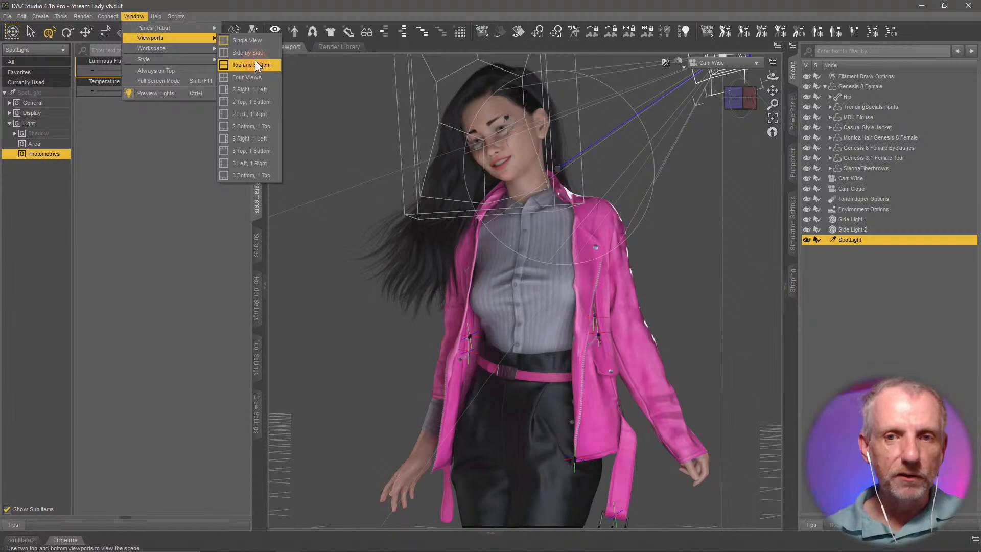
click(255, 64)
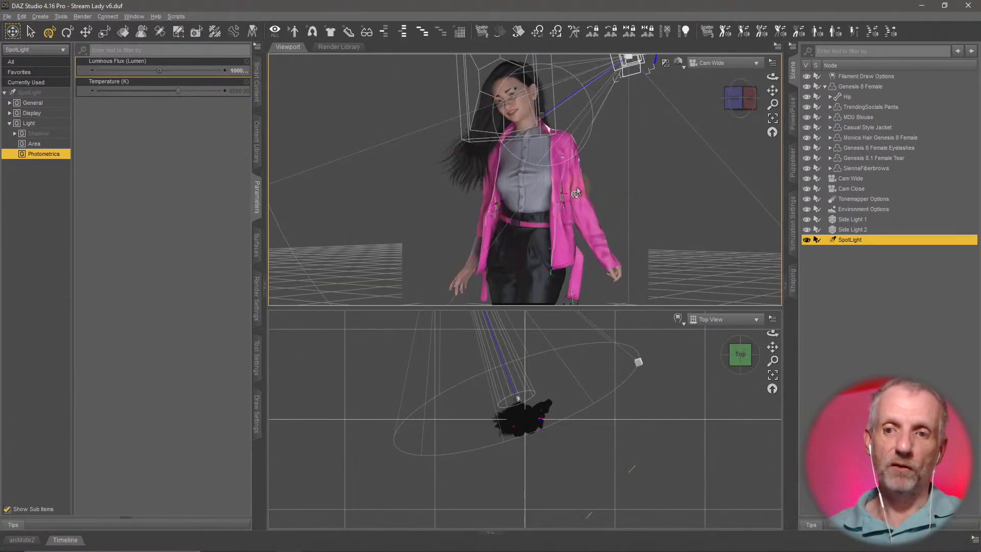
click(713, 63)
click(712, 167)
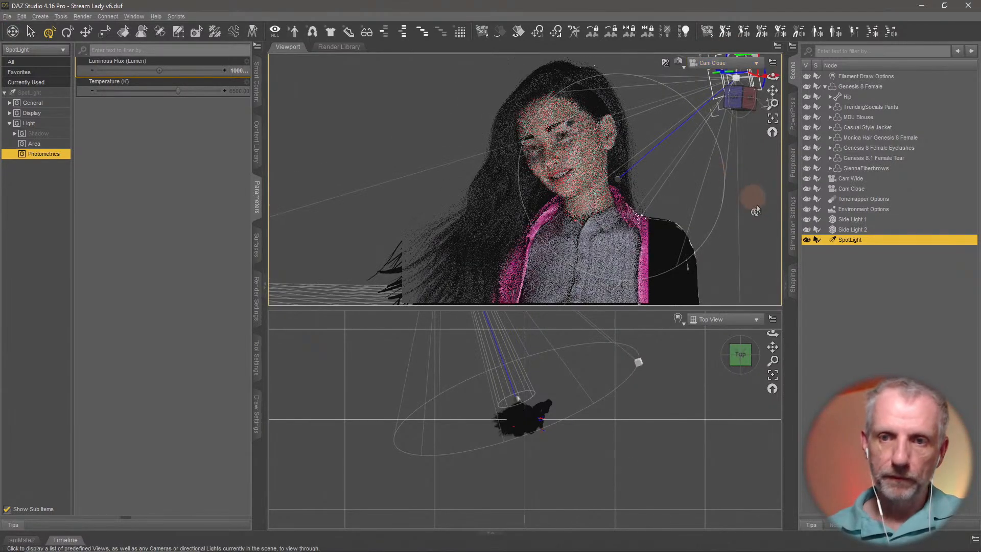
scroll(591, 414, down, 5)
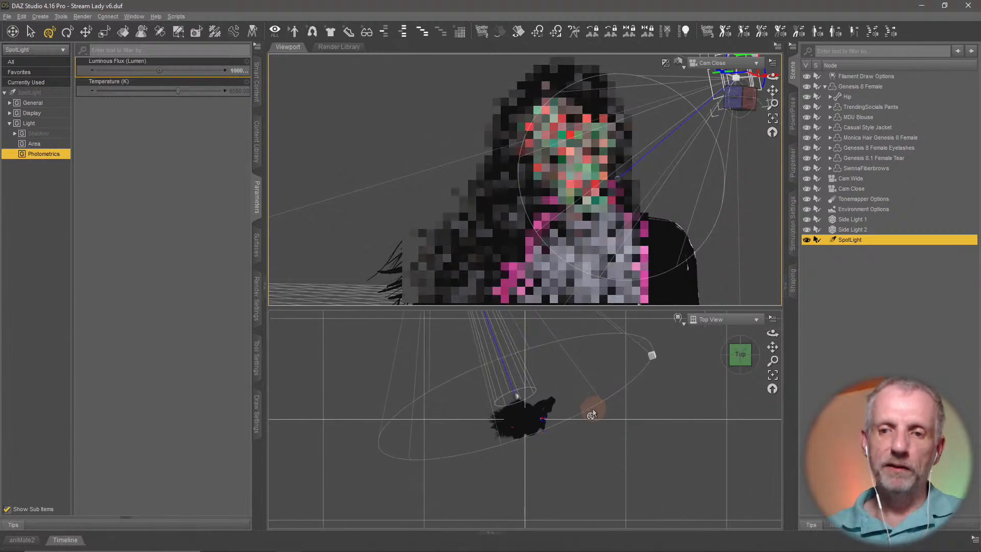
scroll(592, 412, down, 3)
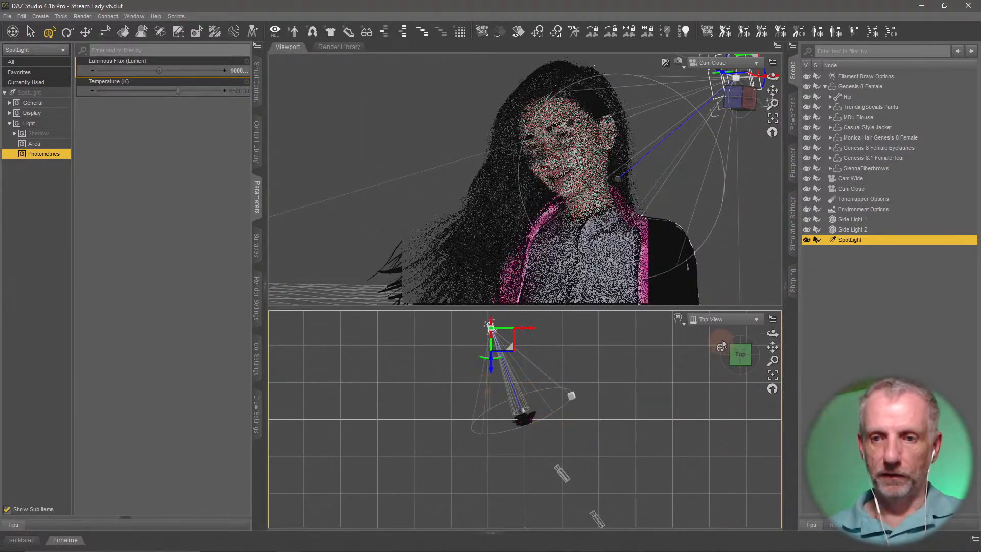
click(737, 319)
click(740, 330)
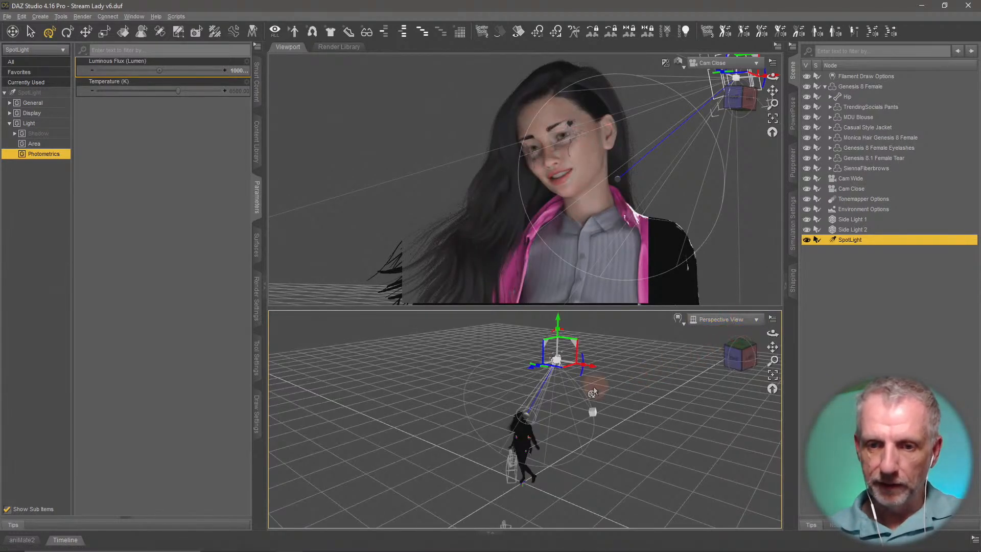
Move the spotlight sideways behind the figure, further out toward her left shoulder.
middle_drag(632, 395, 631, 395)
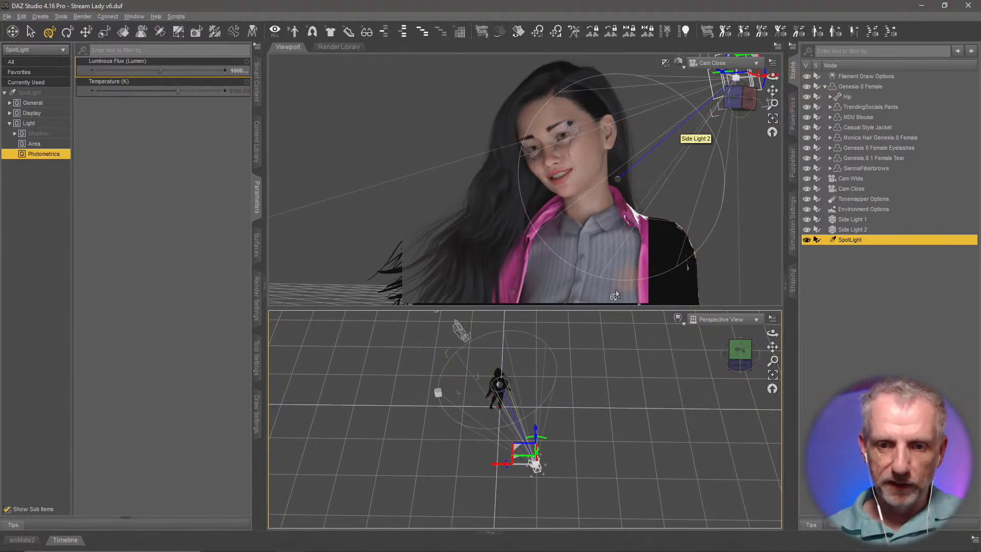
middle_drag(551, 345, 549, 350)
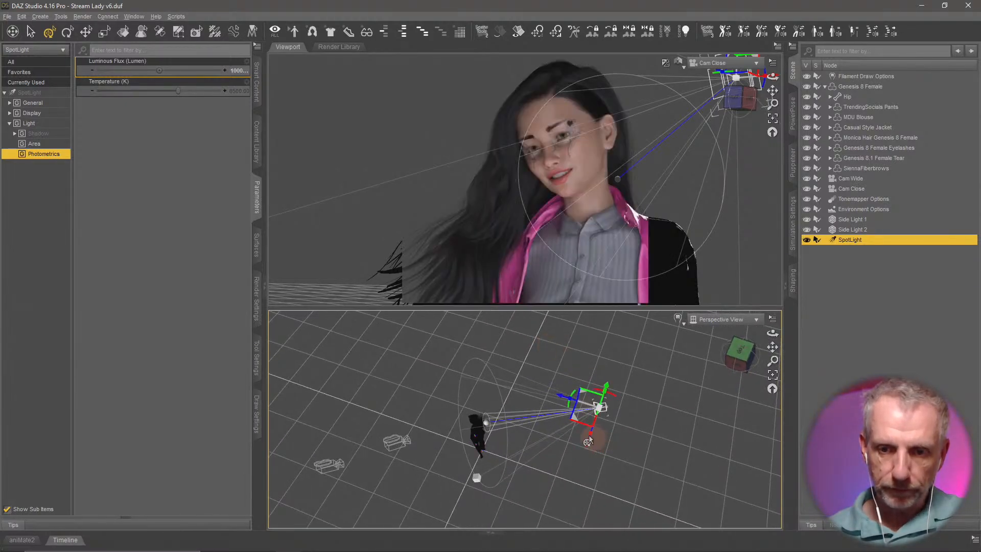
drag(575, 423, 563, 480)
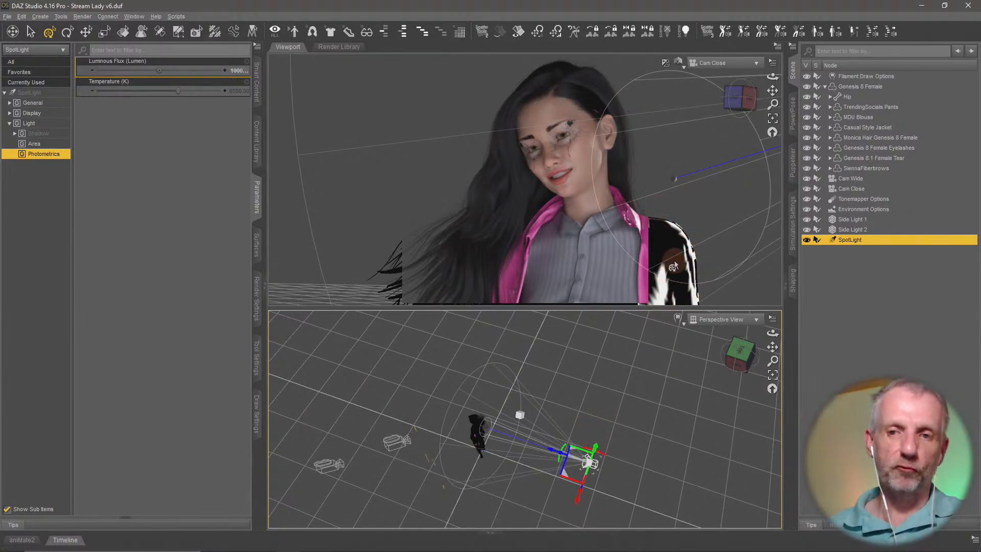
Show Cam Wide in the upper viewport and raise the spotlight slightly in the perspective view.
click(725, 63)
click(730, 159)
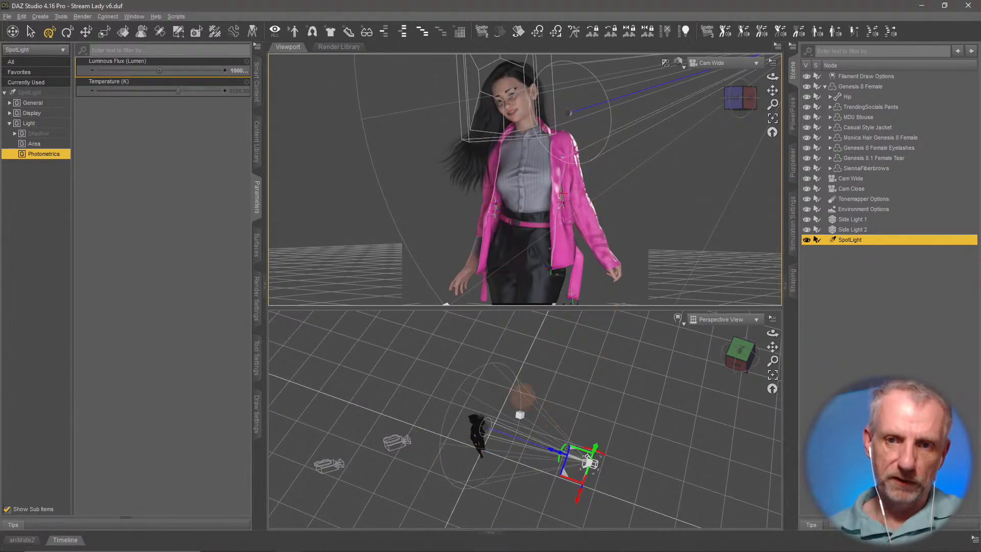
middle_drag(523, 397, 527, 395)
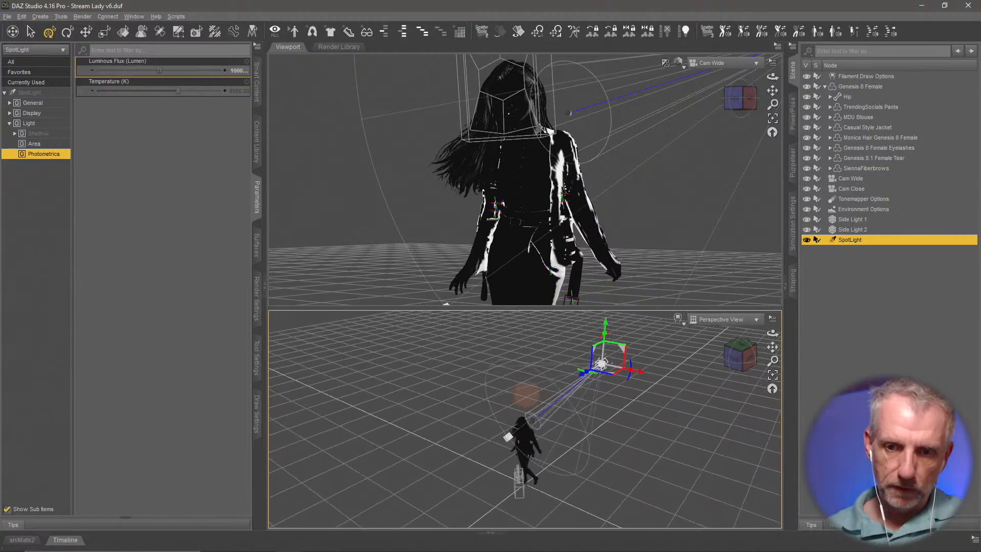
drag(603, 323, 605, 313)
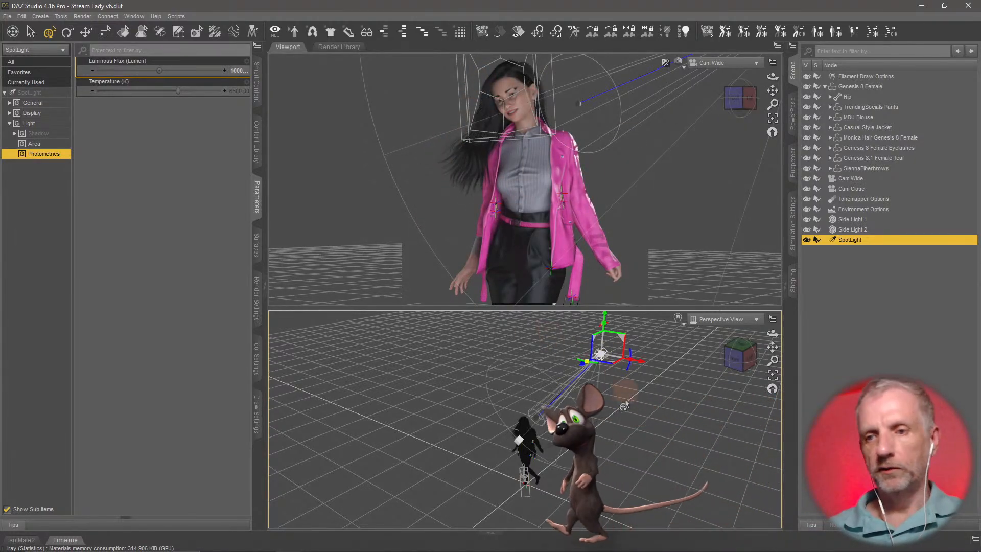
Rename the spotlight as SpotLight R.
click(851, 233)
double_click(848, 239)
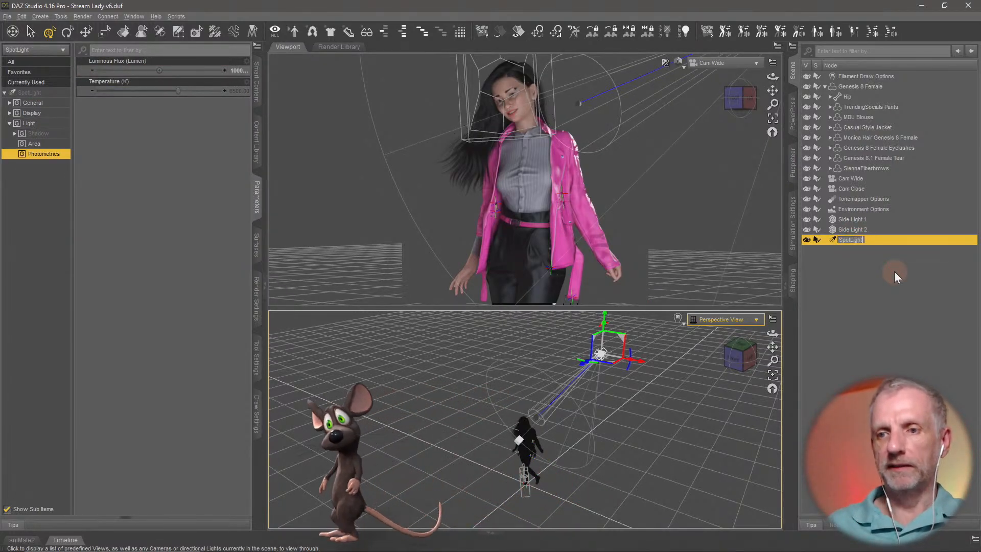
key(ctrl+a)
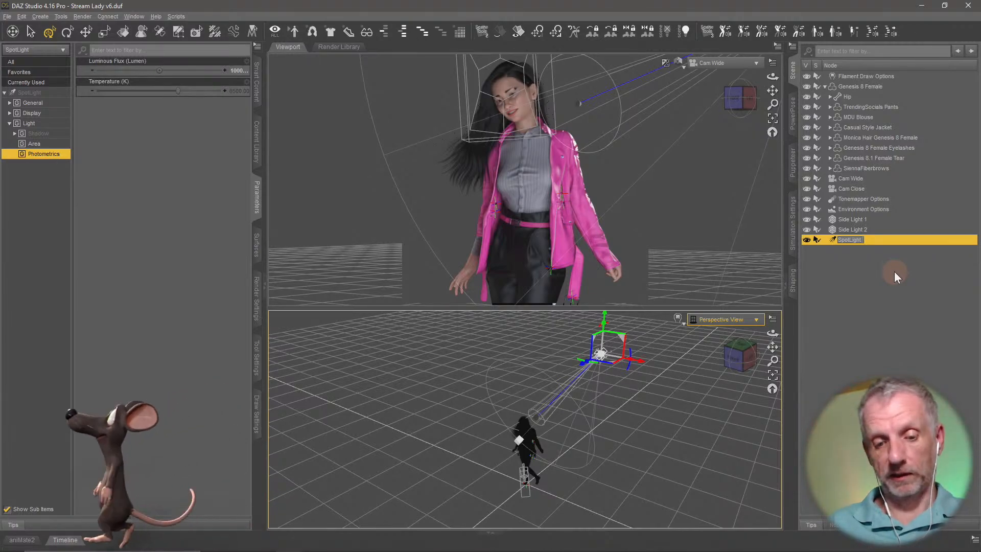
text(R)
key(Return)
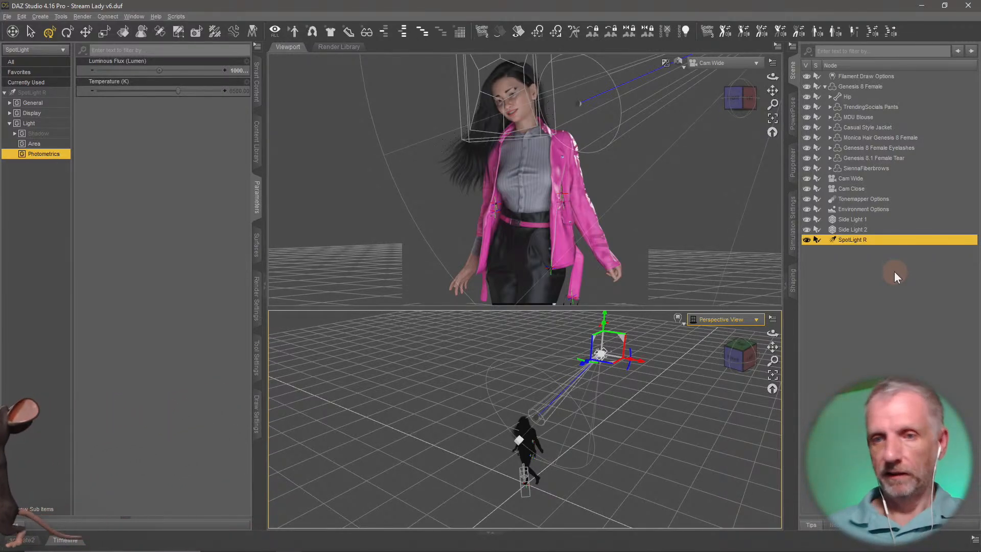
Duplicate the SpotLight R node.
click(49, 18)
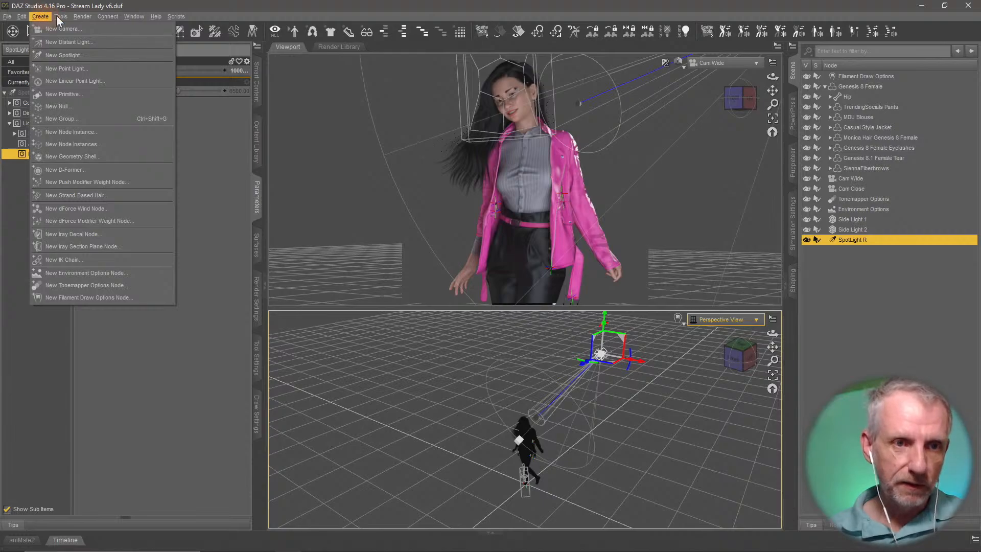
mouse_move(21, 16)
mouse_move(60, 76)
click(139, 77)
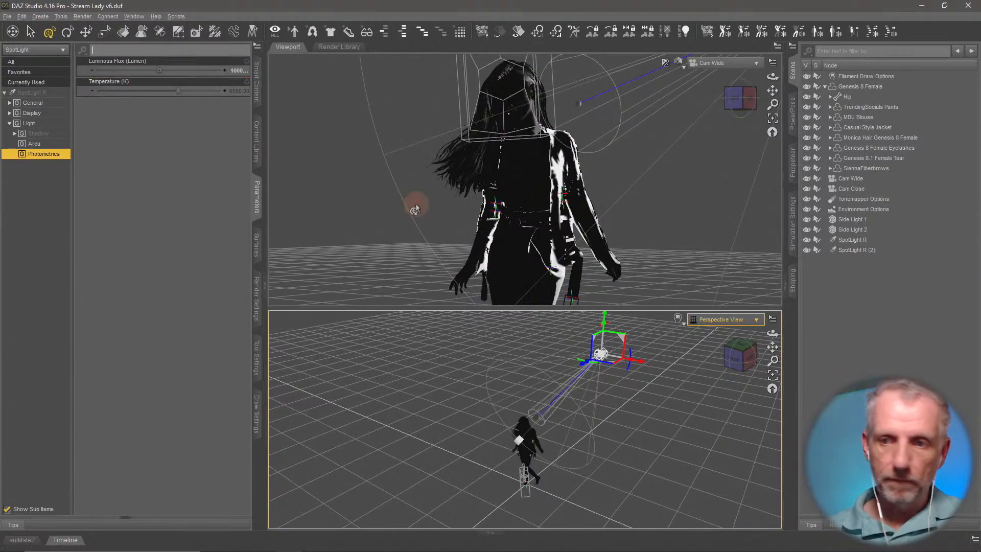
Rename the duplicated spotlight as SpotLight L.
click(858, 250)
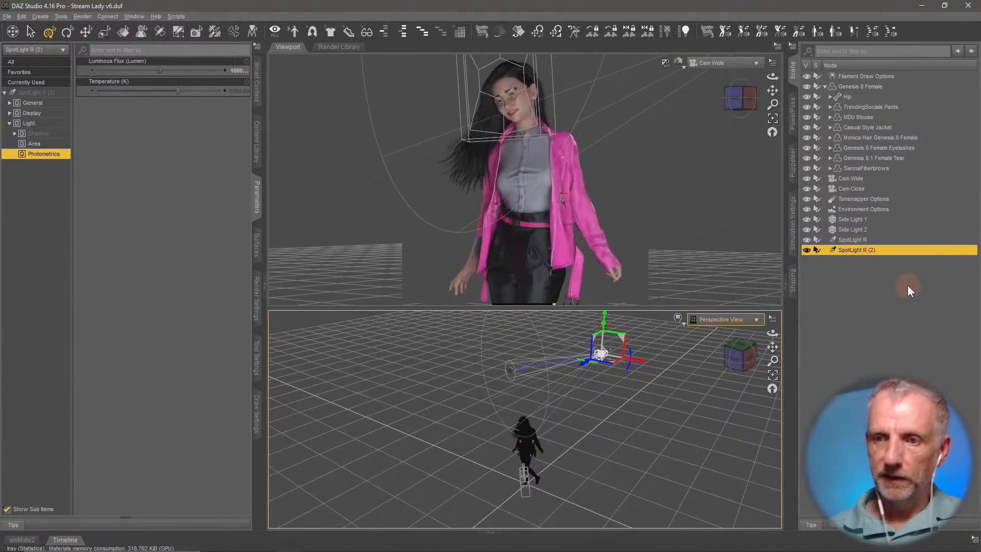
key(F2)
key(End)
key(BackSpace)
key(BackSpace)
key(BackSpace)
key(BackSpace)
key(BackSpace)
text(L)
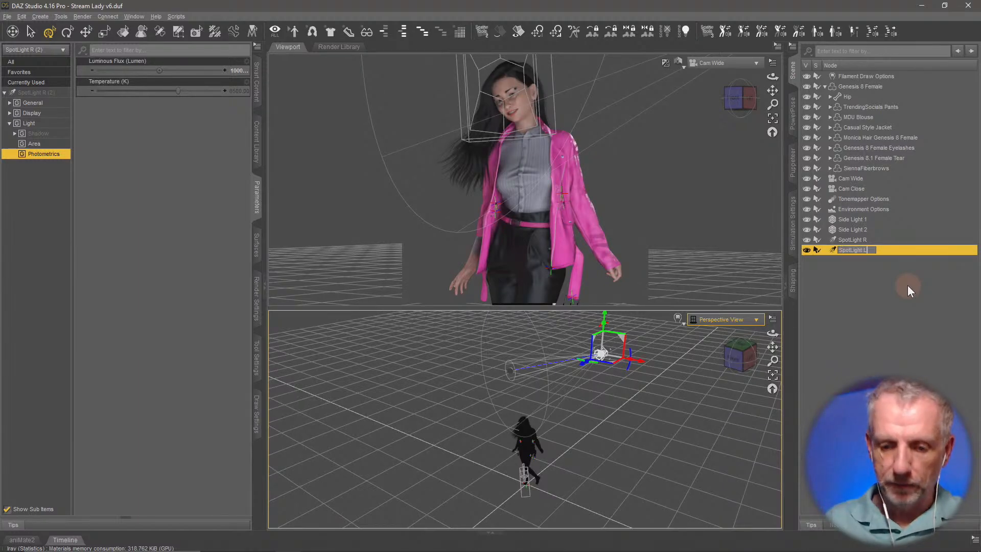
key(Return)
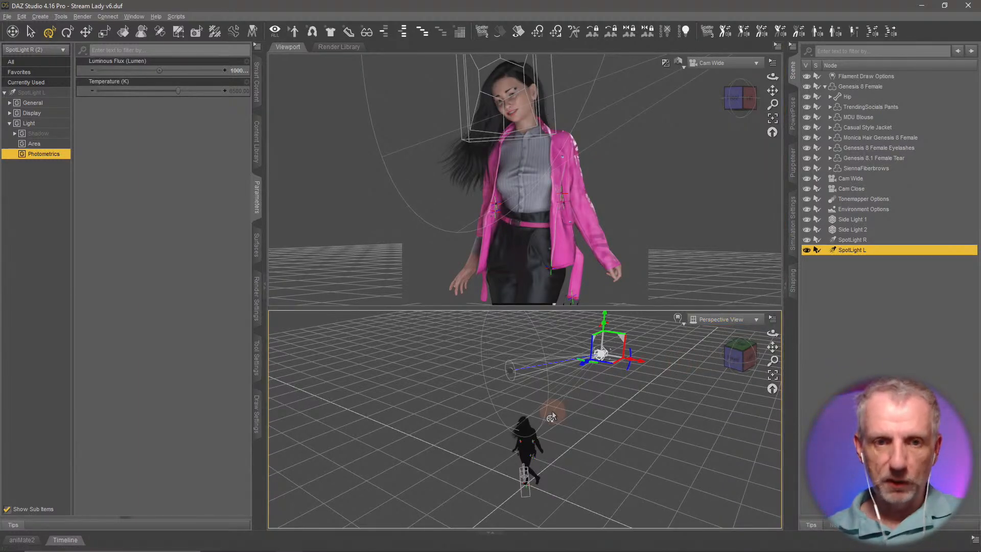
Move SpotLight L across to the opposite side behind the figure from SpotLight R.
middle_drag(569, 425, 569, 427)
mouse_move(597, 352)
mouse_down()
mouse_move(582, 341)
mouse_move(494, 348)
mouse_move(478, 368)
mouse_up()
middle_drag(537, 436, 541, 435)
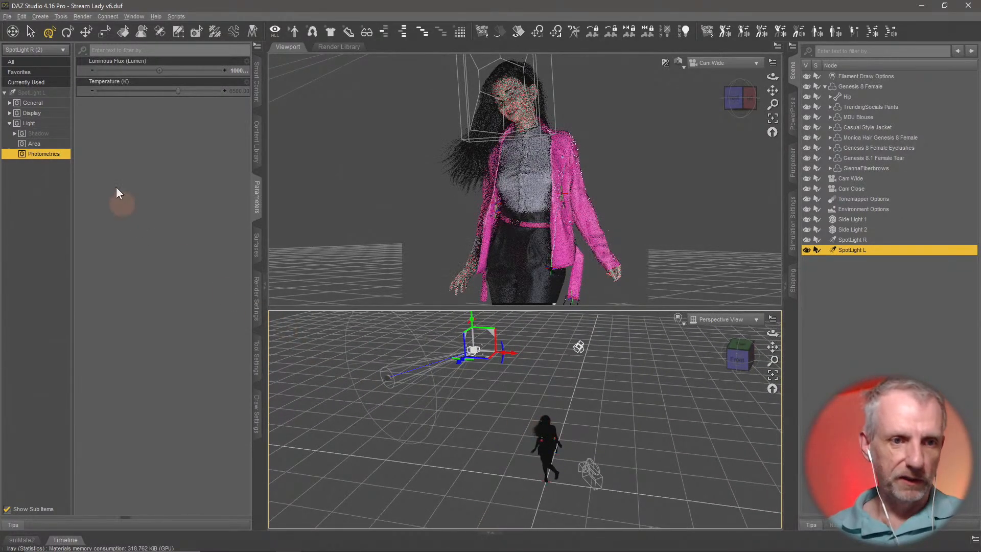
Re-aim SpotLight L at the figure by switching its Point At target to Right Collar and back to Neck Lower.
click(51, 104)
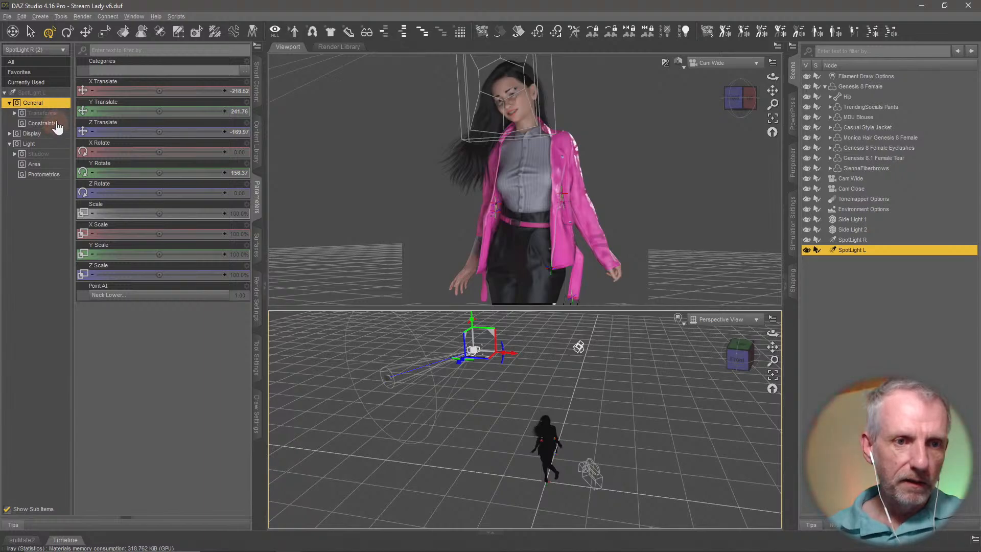
click(58, 124)
click(146, 71)
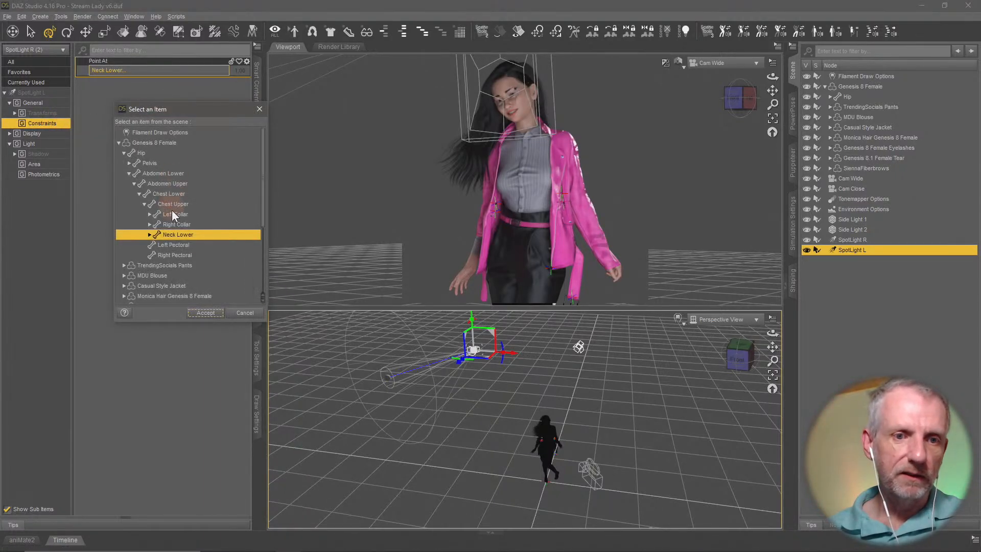
click(175, 224)
click(205, 313)
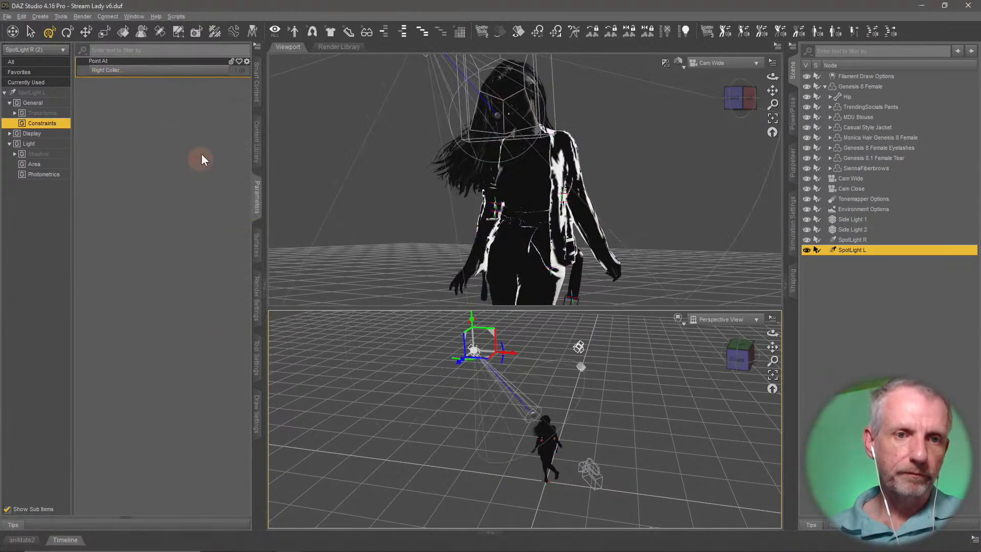
click(194, 75)
click(179, 236)
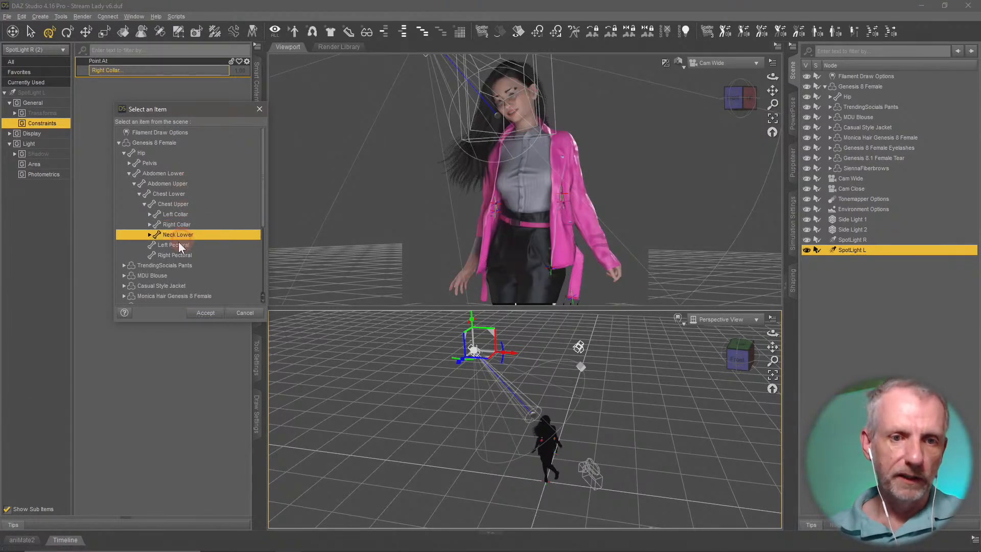
click(205, 312)
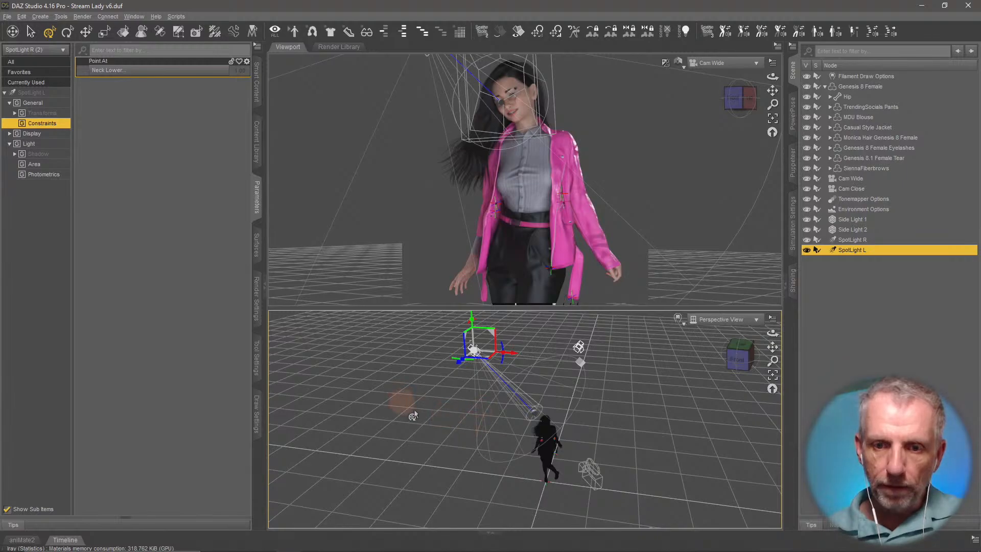
Lower SpotLight L and shift it sideways and farther back behind the figure.
middle_drag(435, 411, 393, 390)
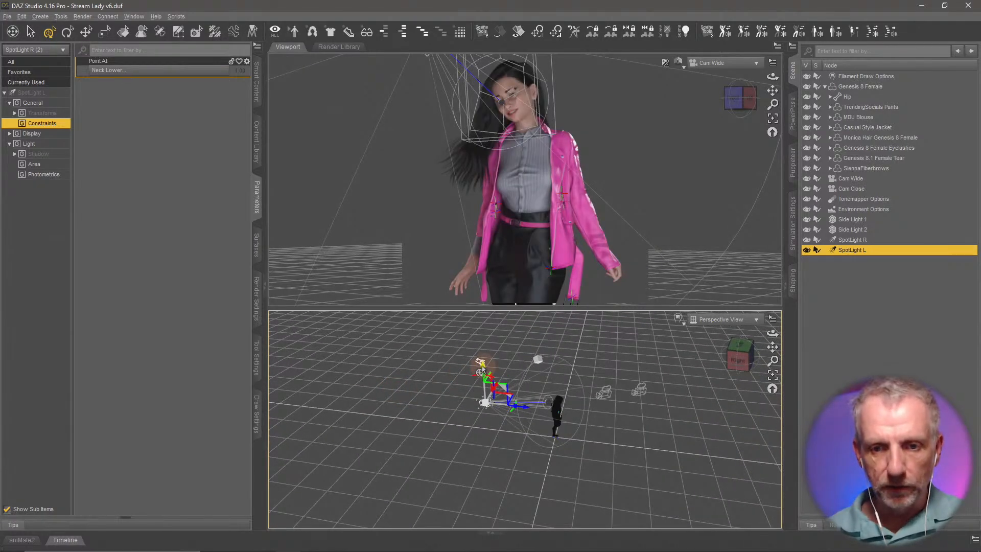
drag(483, 369, 488, 381)
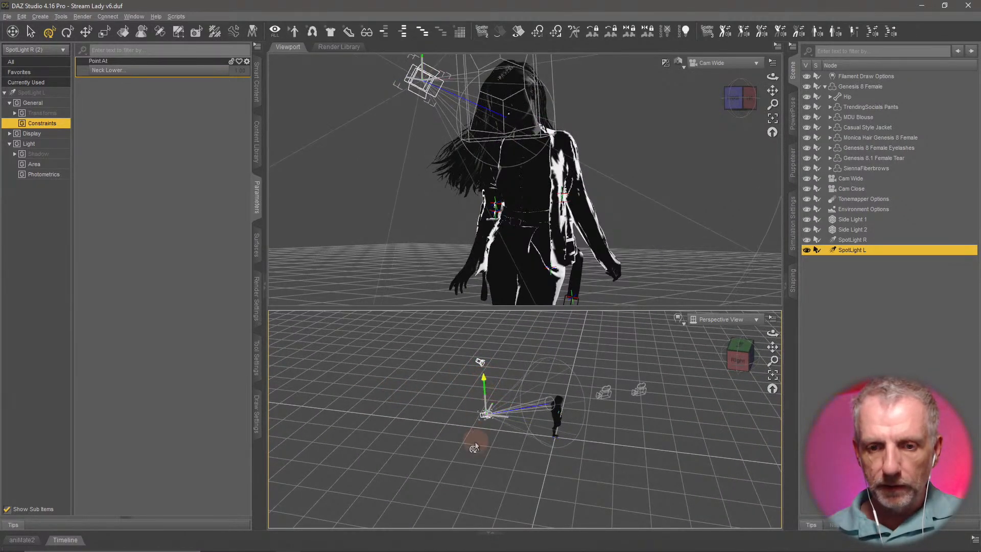
middle_drag(566, 498, 518, 442)
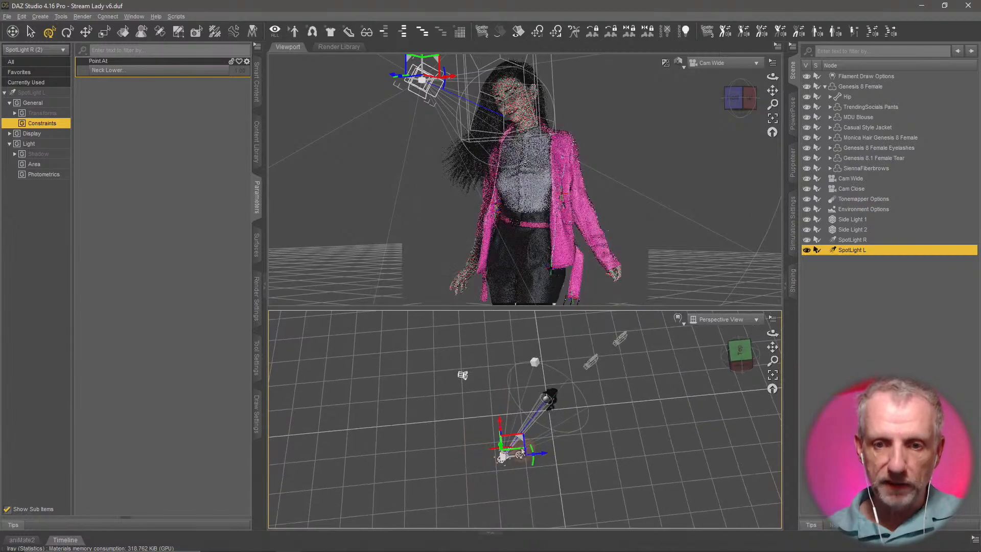
drag(520, 441, 558, 464)
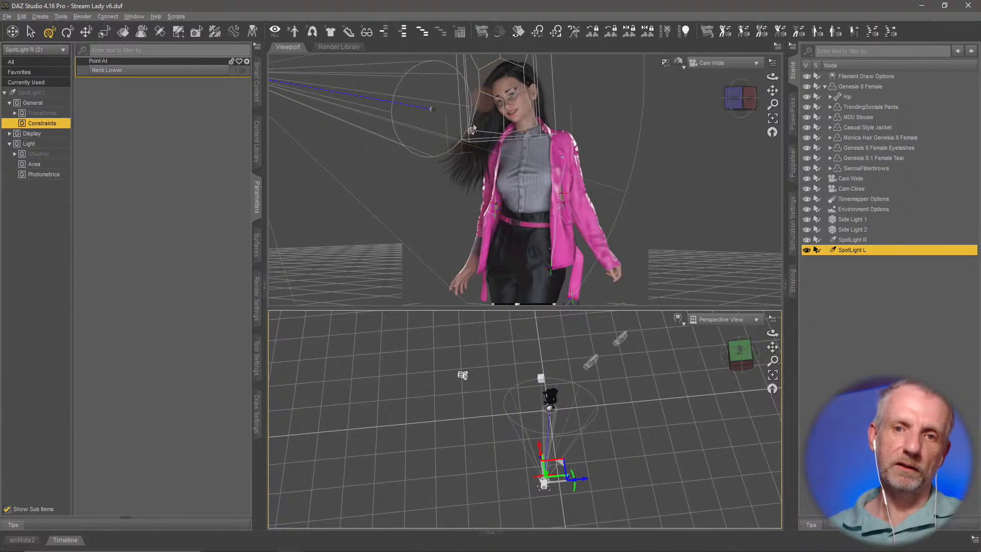
Raise SpotLight L above the figure's head height and slide it closer to her.
mouse_move(491, 425)
middle_down()
mouse_move(504, 411)
mouse_move(493, 418)
mouse_move(493, 409)
mouse_move(510, 416)
mouse_move(508, 435)
middle_up()
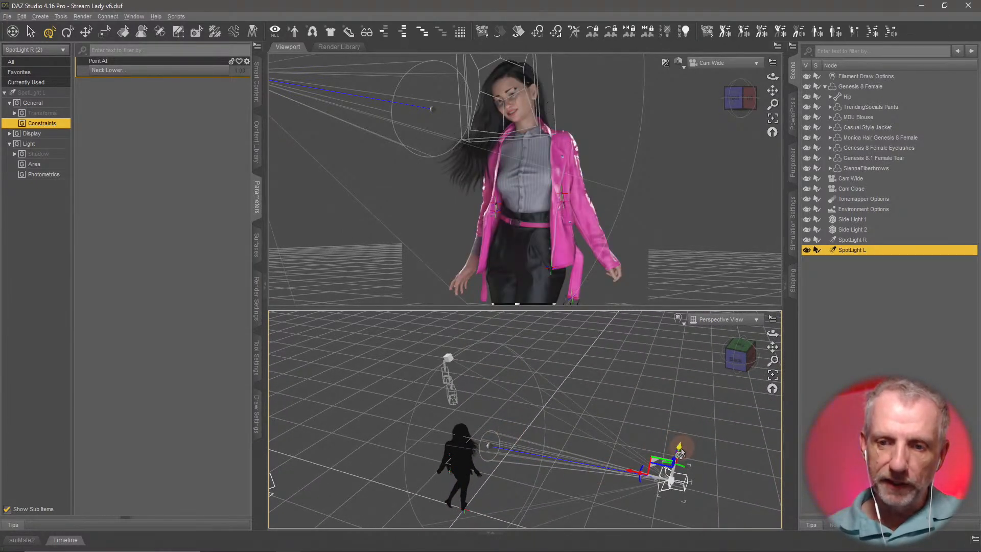
drag(680, 447, 682, 388)
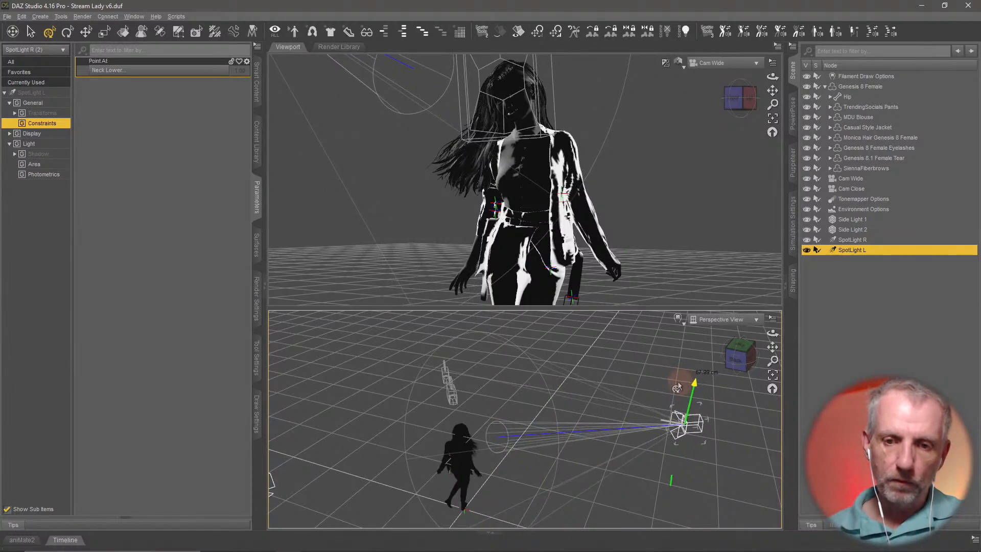
middle_drag(602, 383, 615, 383)
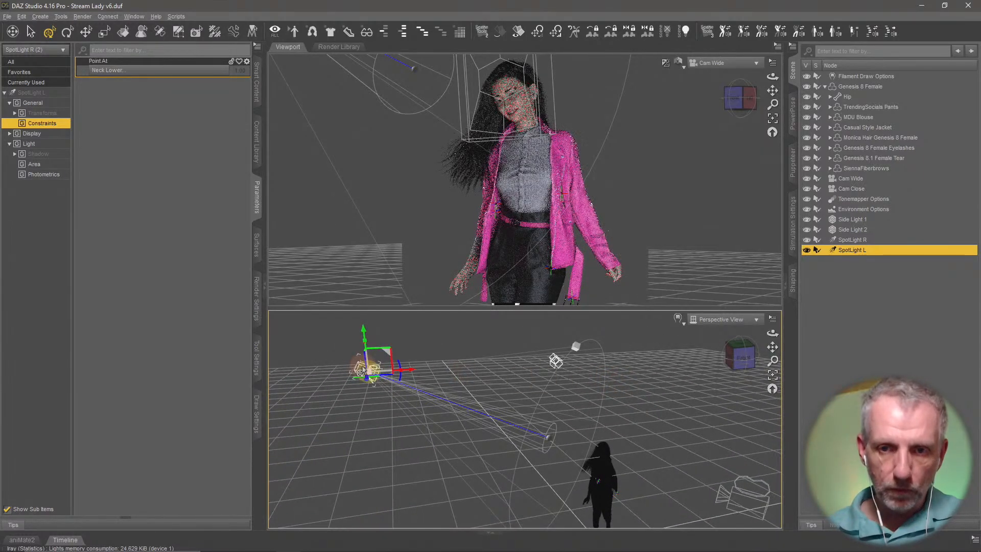
middle_drag(362, 370, 363, 377)
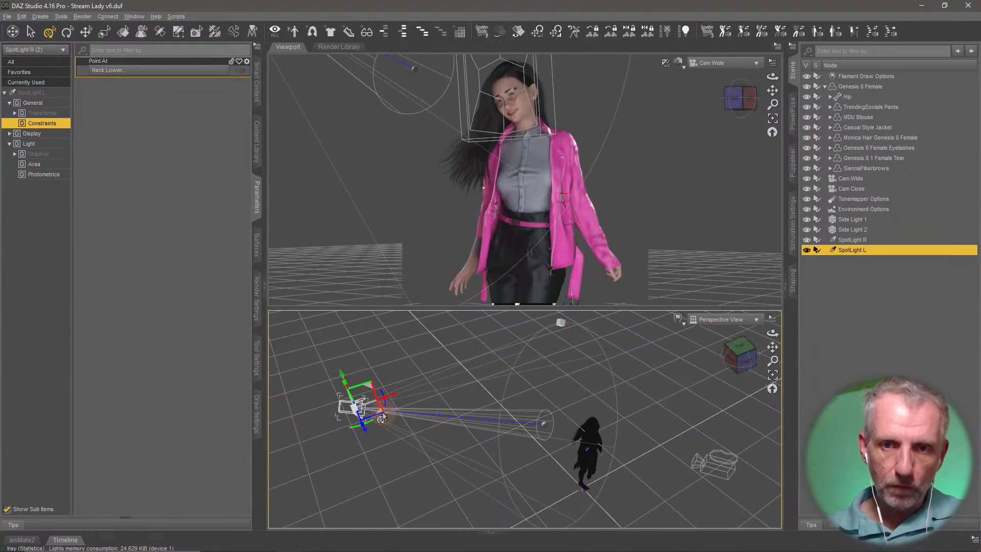
drag(378, 417, 417, 420)
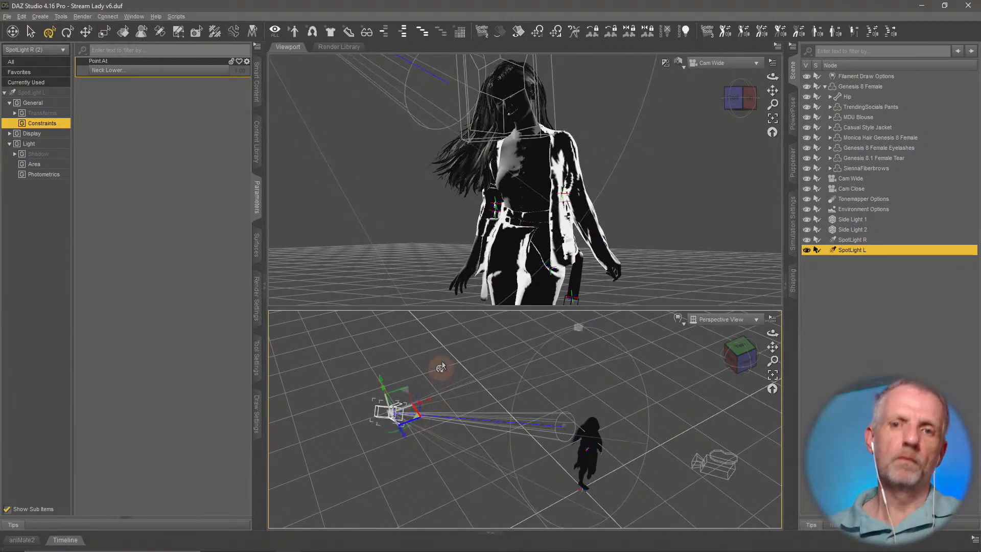
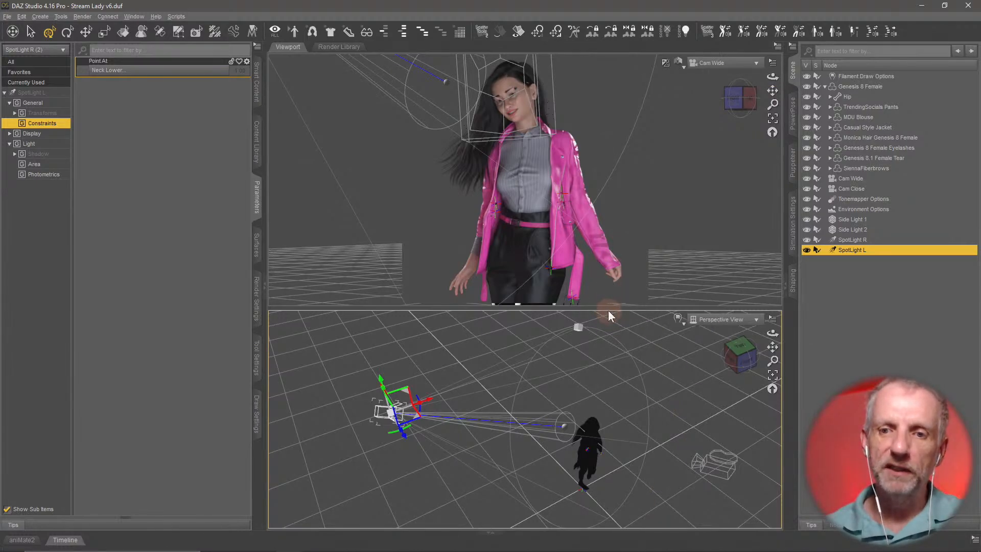
Enlarge the camera viewport and switch it to the Cam Close view.
drag(608, 309, 603, 420)
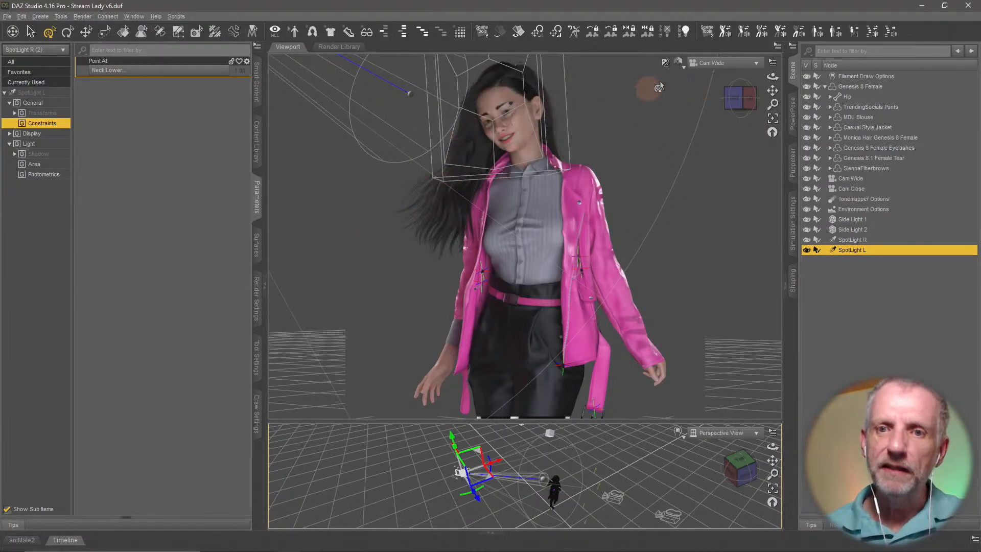
click(711, 62)
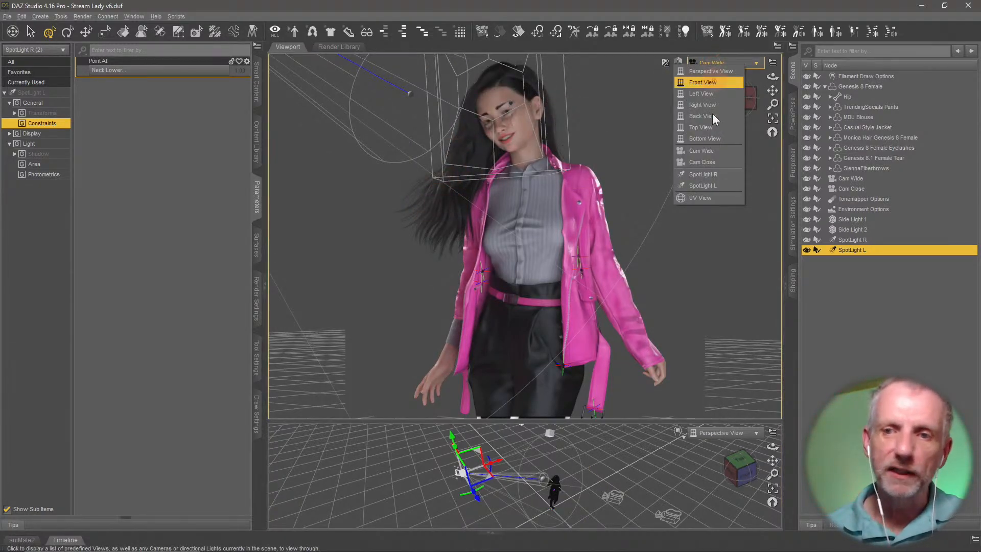
click(725, 161)
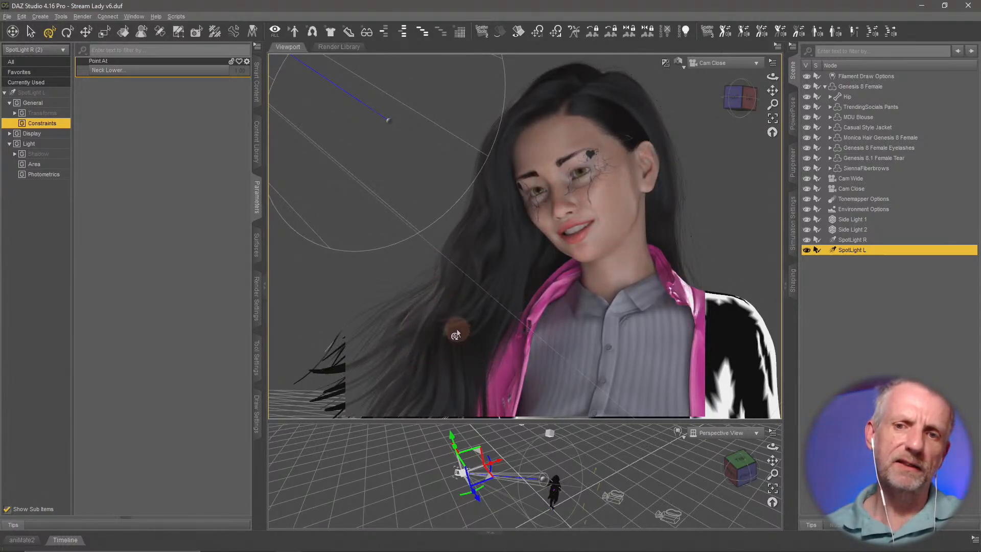
Enlarge the Perspective View again, then move SpotLight L closer behind the figure and lower it toward her head height.
drag(534, 421, 534, 272)
mouse_move(463, 415)
middle_down()
mouse_move(491, 412)
mouse_move(464, 415)
mouse_move(466, 402)
mouse_move(465, 412)
middle_up()
drag(608, 449, 541, 464)
middle_drag(438, 449, 545, 460)
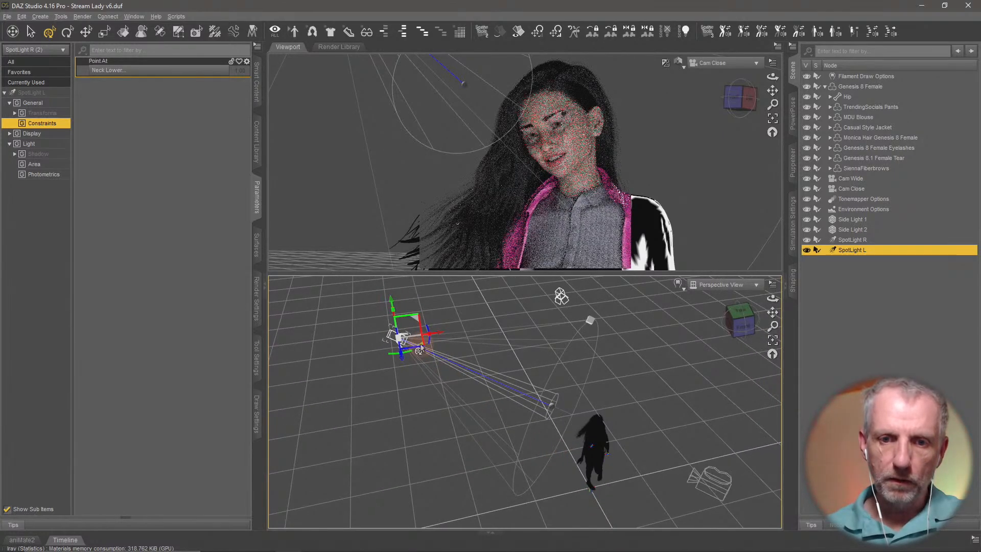
drag(417, 356, 498, 359)
middle_drag(481, 342, 485, 336)
drag(471, 318, 477, 375)
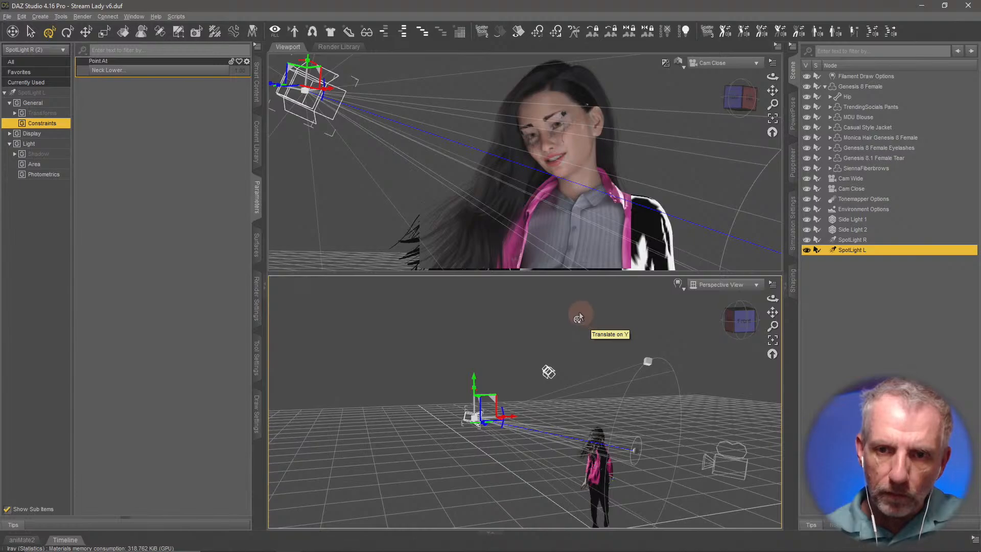
middle_drag(403, 346, 404, 345)
drag(552, 439, 541, 465)
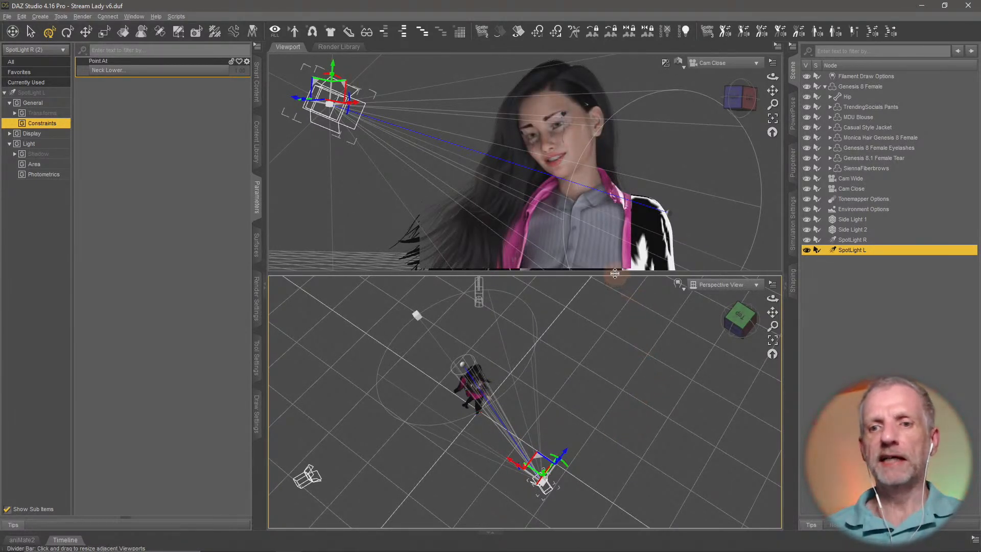
Enlarge the Cam Close viewport and change its draw style from the Iray preview to a shaded display.
drag(615, 277, 611, 378)
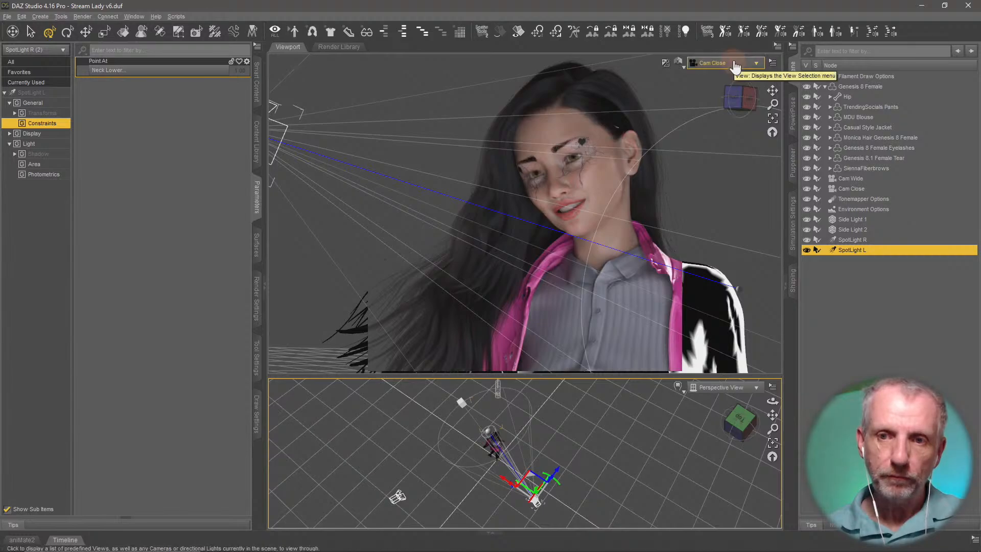
click(612, 132)
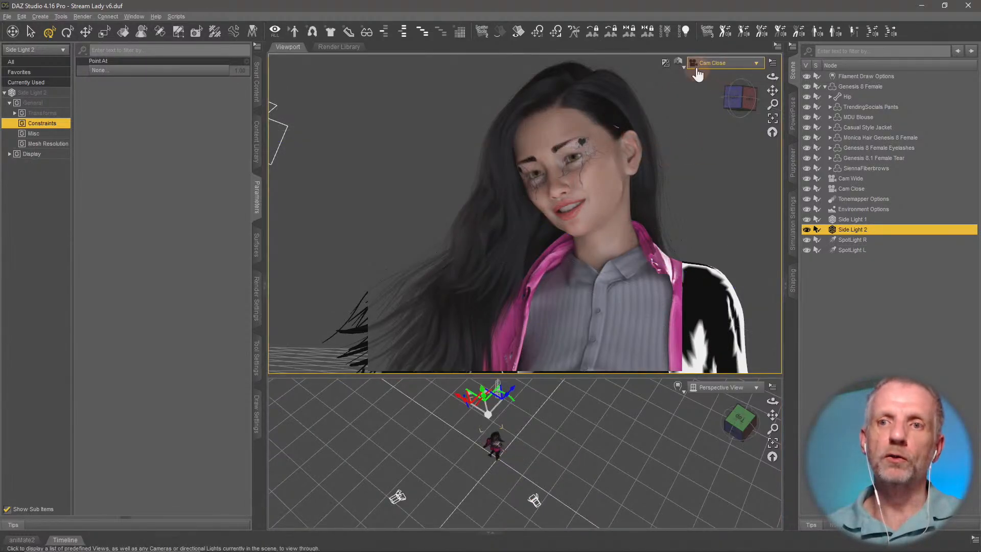
click(679, 62)
click(689, 186)
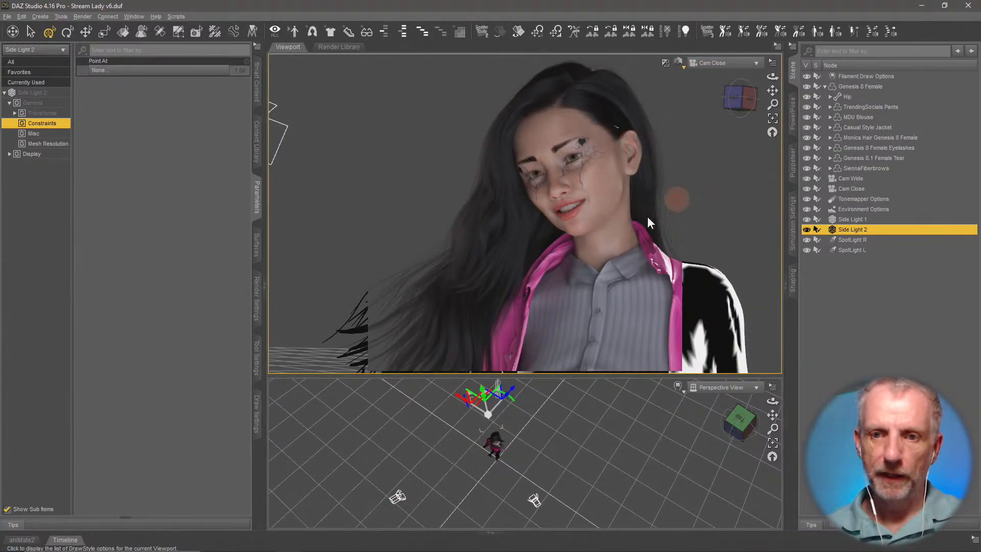
Review the render's dimension settings and set the progressive rendering Max Samples to 200.
click(256, 298)
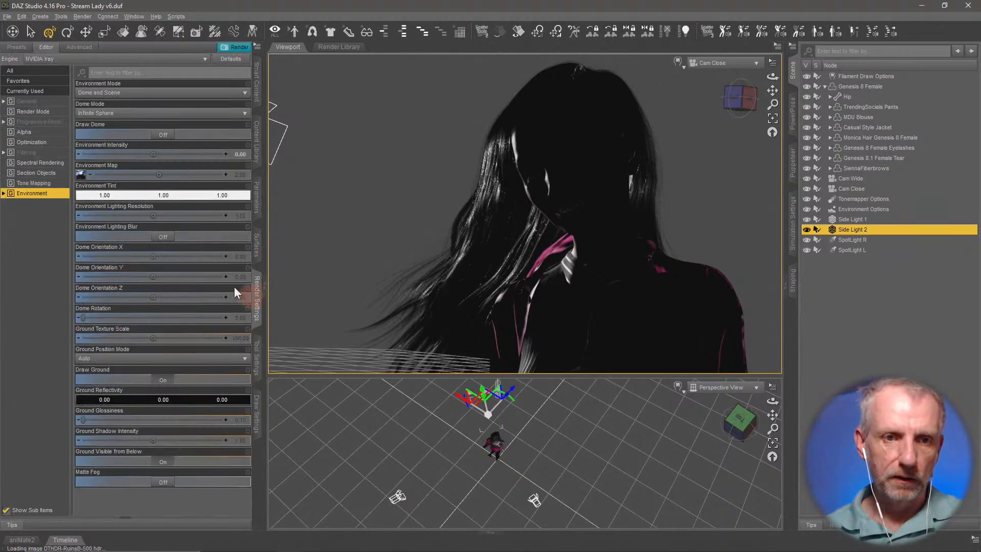
click(29, 101)
click(179, 92)
click(135, 113)
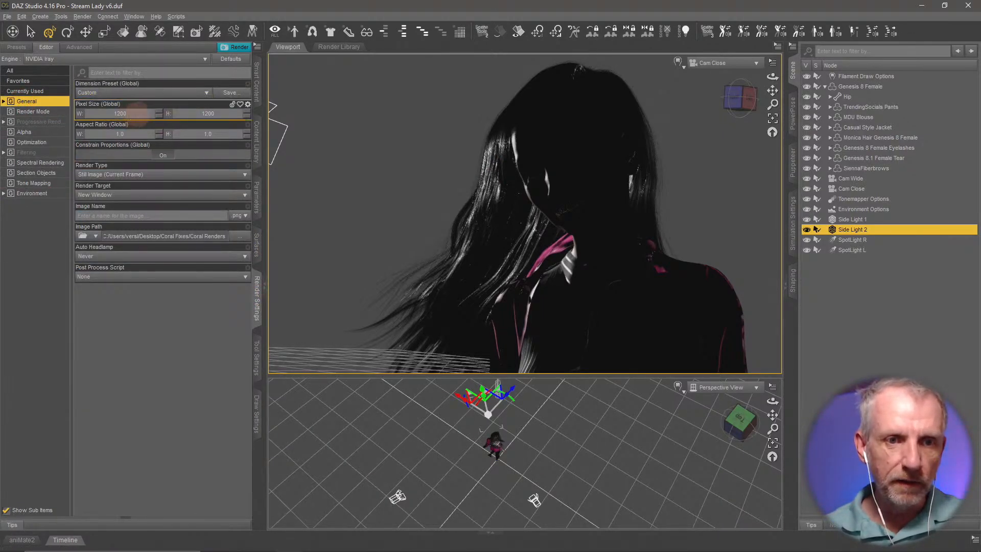
click(53, 126)
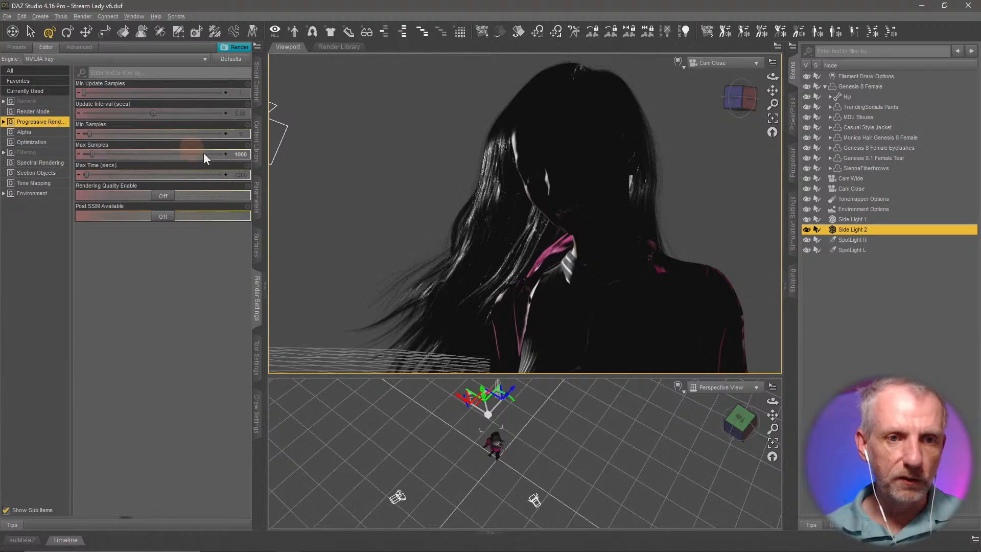
click(240, 154)
text(20)
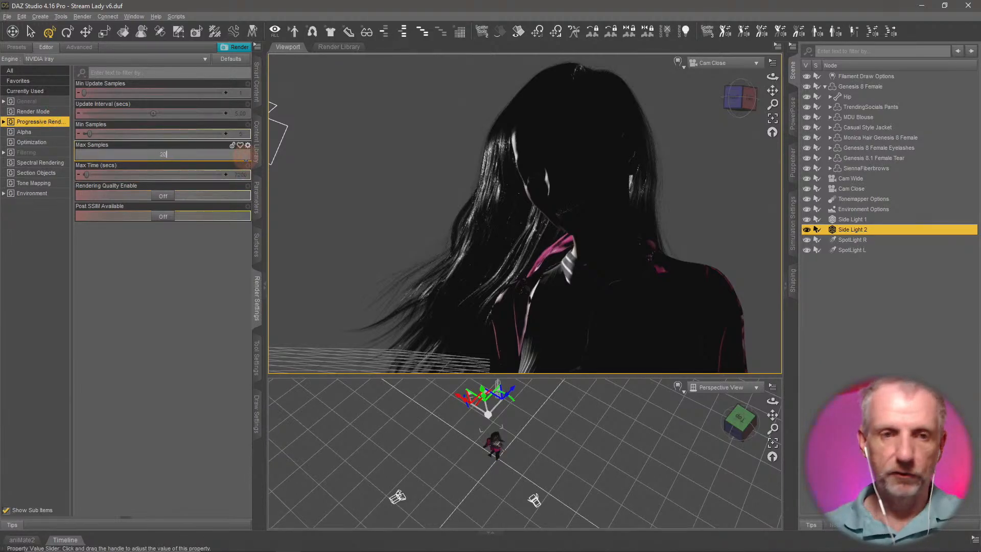
text(0)
key(Return)
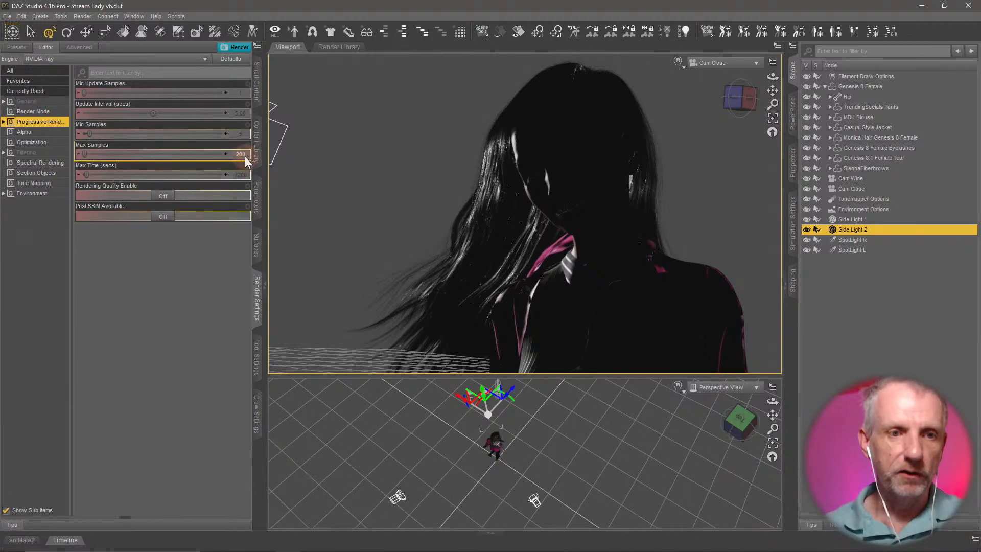
Check the filtering settings, render the Cam Close view, and enlarge the render window to inspect the face, hair and jacket lighting.
click(64, 163)
click(60, 152)
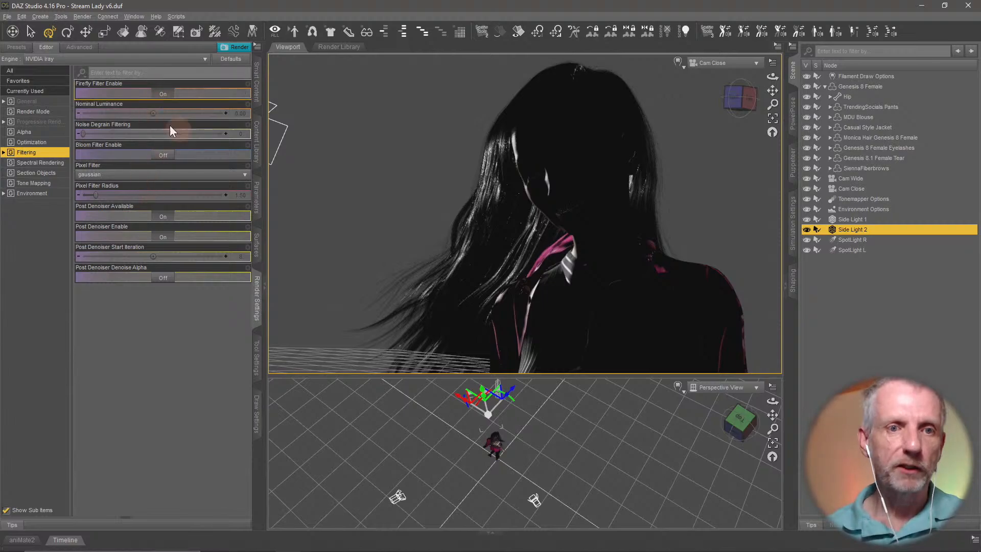
click(238, 47)
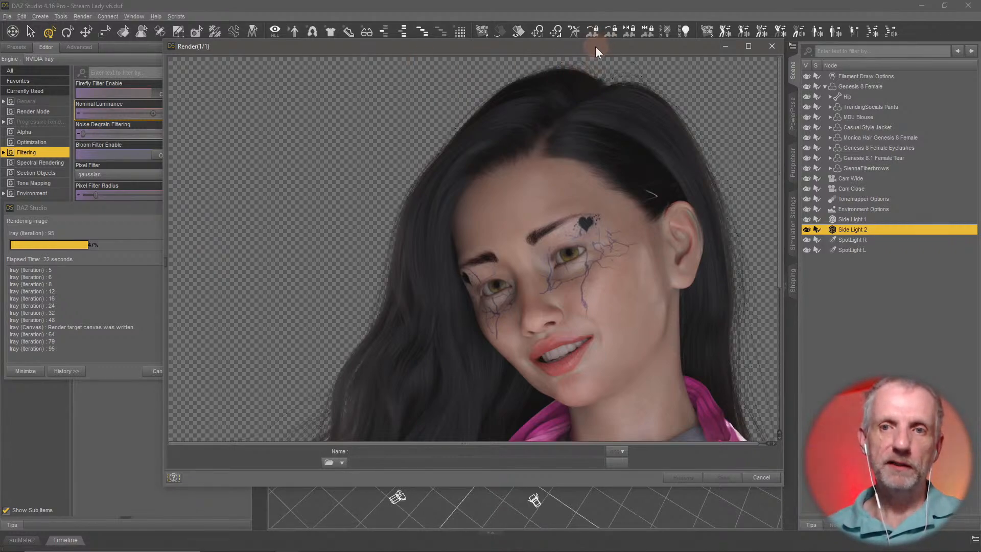
drag(596, 47, 569, 25)
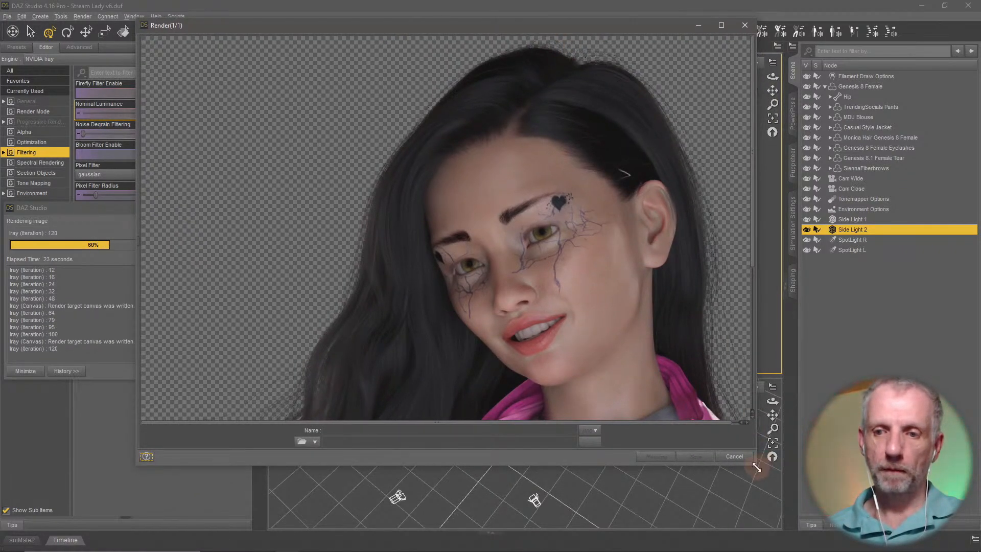
drag(757, 467, 929, 549)
scroll(918, 374, down, 4)
scroll(917, 374, up, 4)
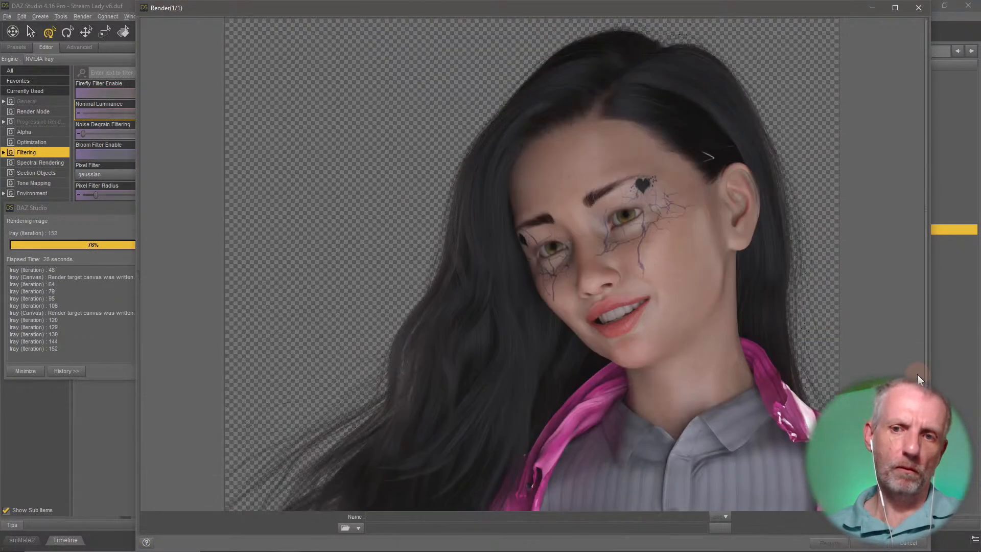
scroll(917, 374, down, 3)
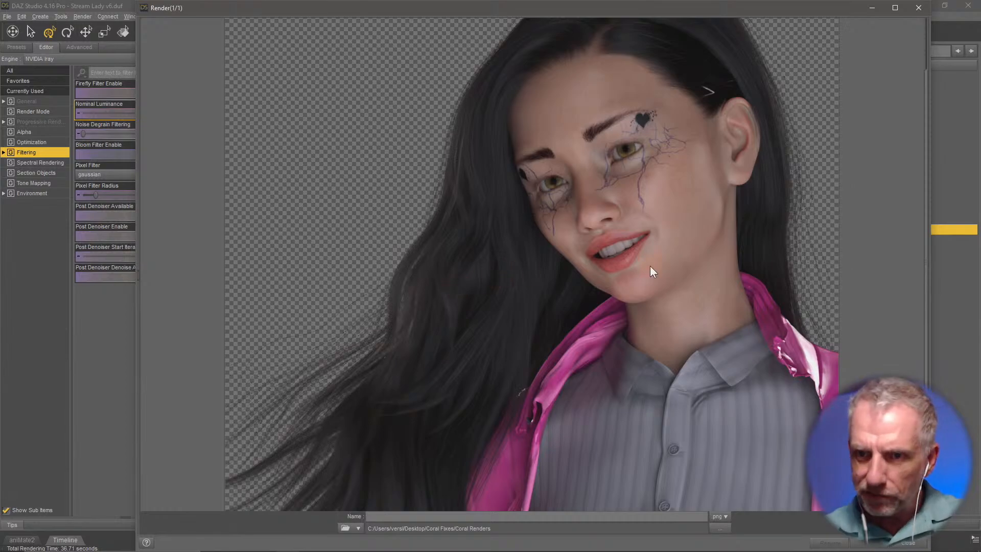
scroll(650, 265, up, 1)
scroll(650, 266, down, 2)
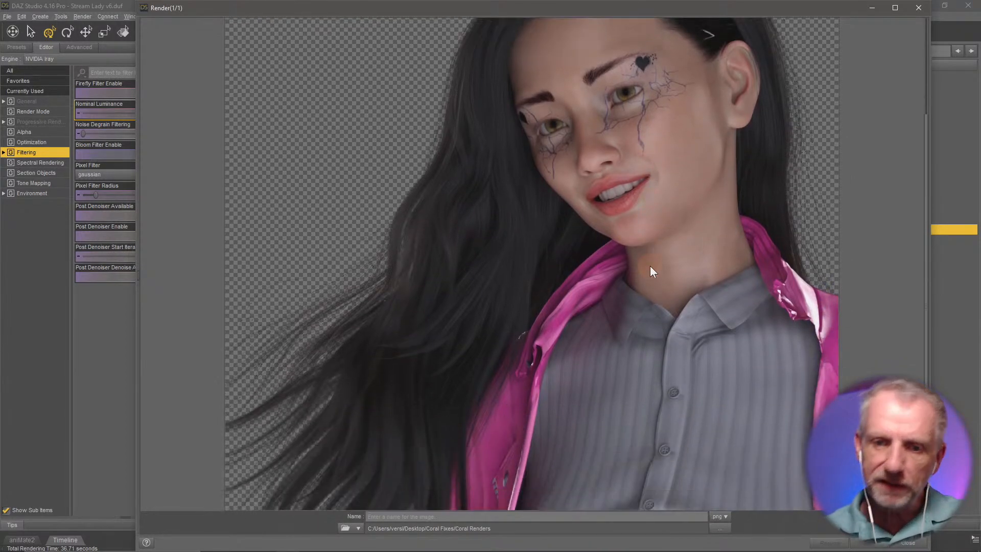
Examine the lighting on the face, hair, collar and jacket in the finished render, and close the render window.
scroll(649, 266, up, 2)
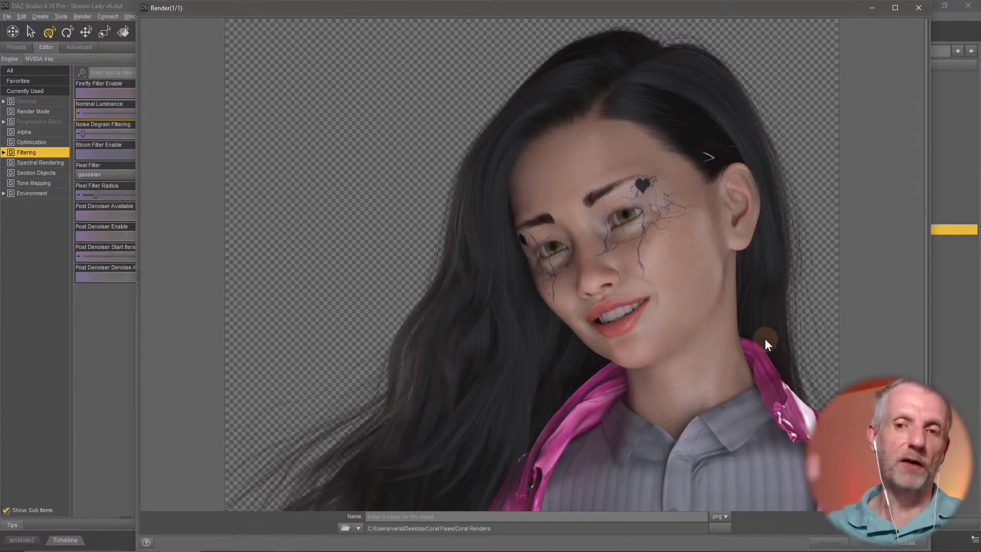
scroll(703, 251, down, 1)
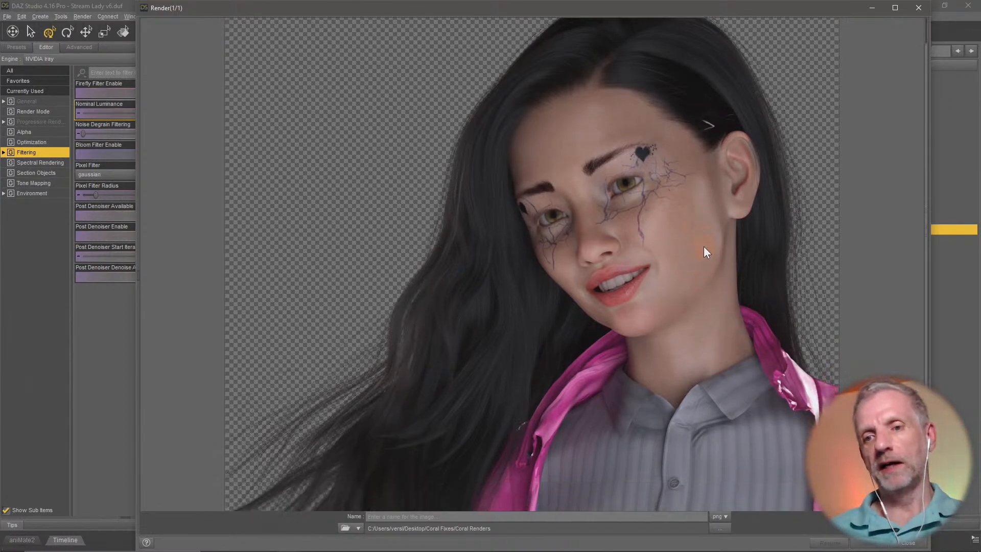
scroll(704, 252, down, 3)
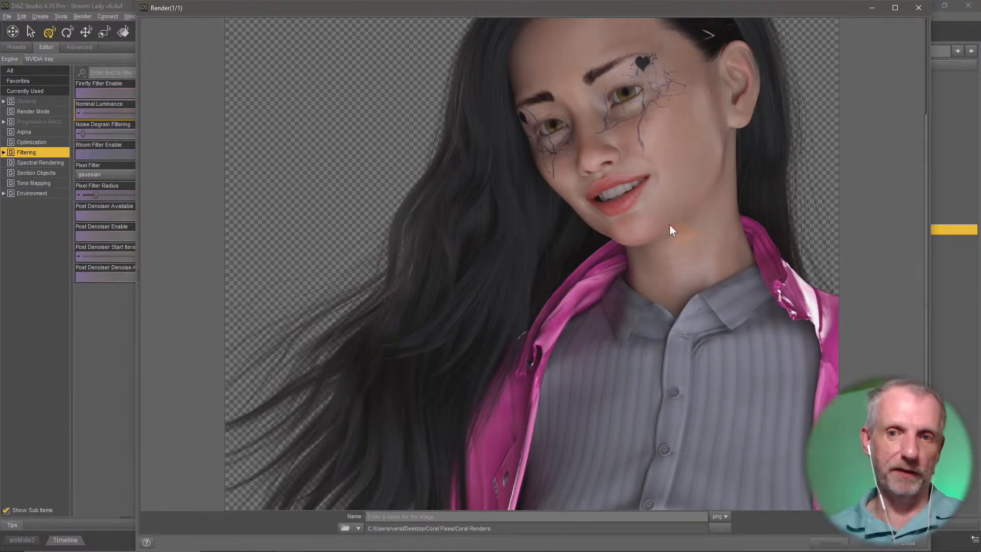
scroll(648, 212, up, 4)
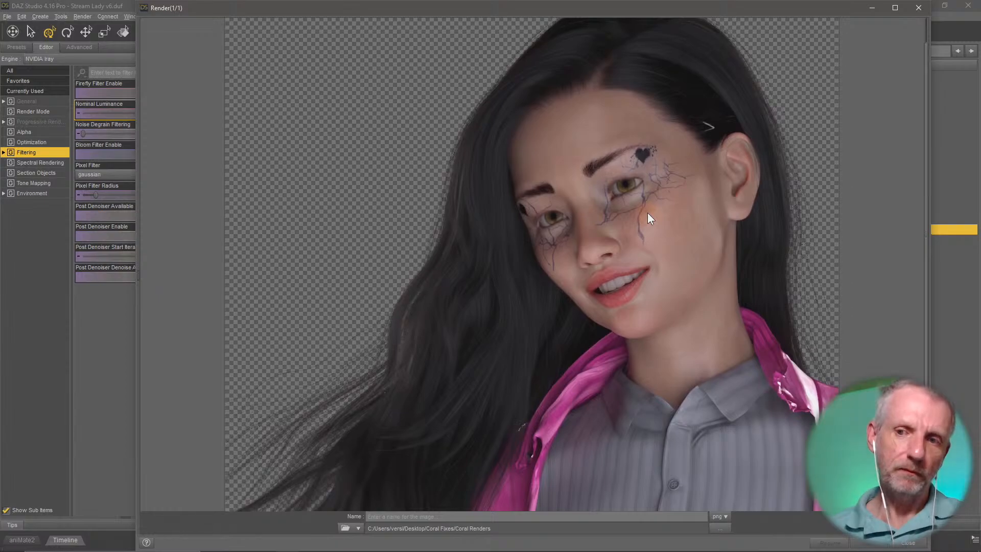
scroll(648, 212, down, 4)
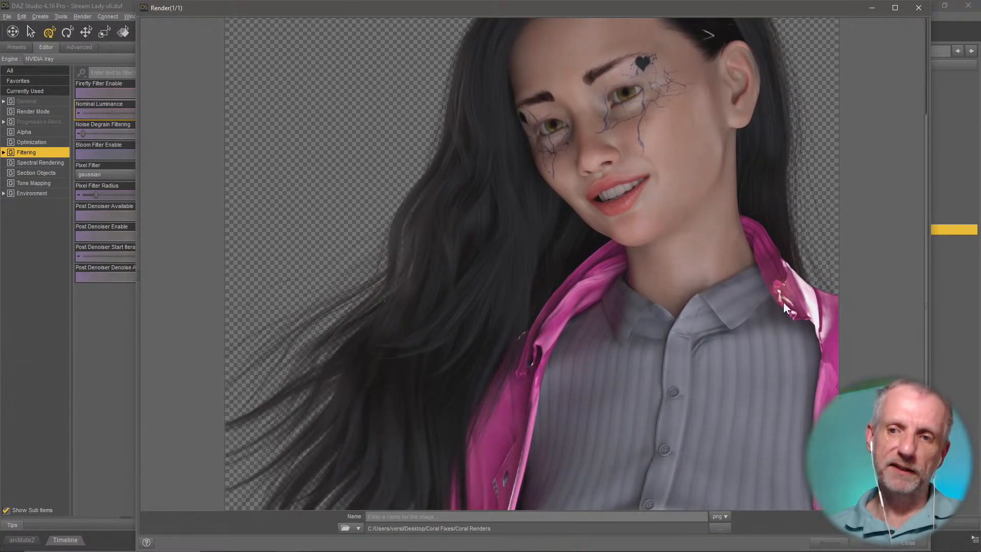
scroll(448, 266, up, 4)
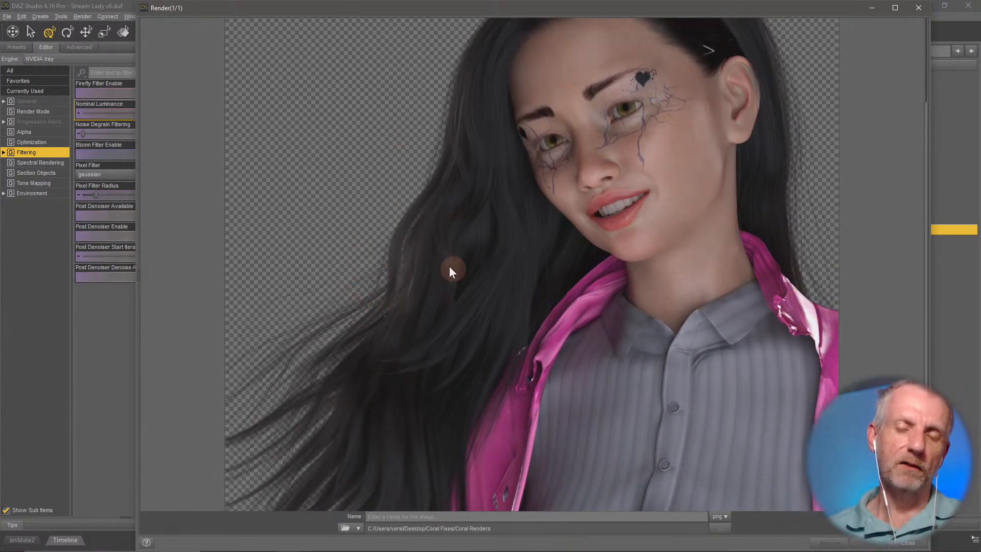
scroll(442, 264, down, 4)
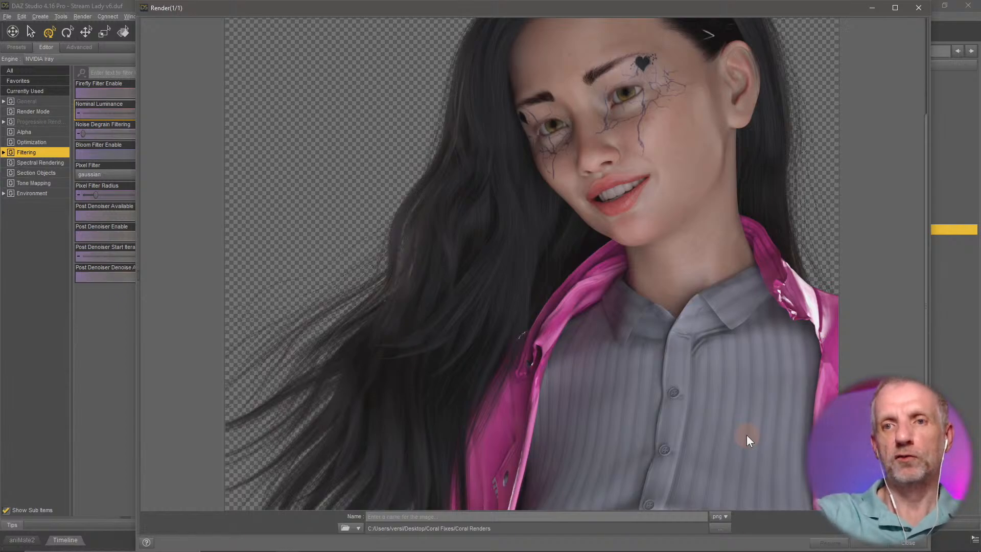
click(908, 543)
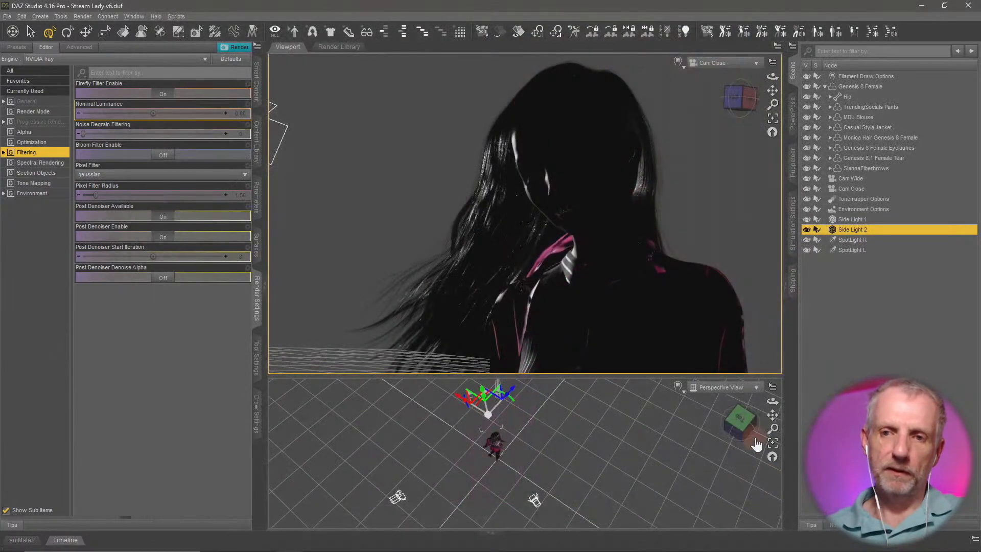
Select Side Light 2, set the Cam Close view's draw style to NVIDIA Iray, and enlarge that viewport.
click(849, 240)
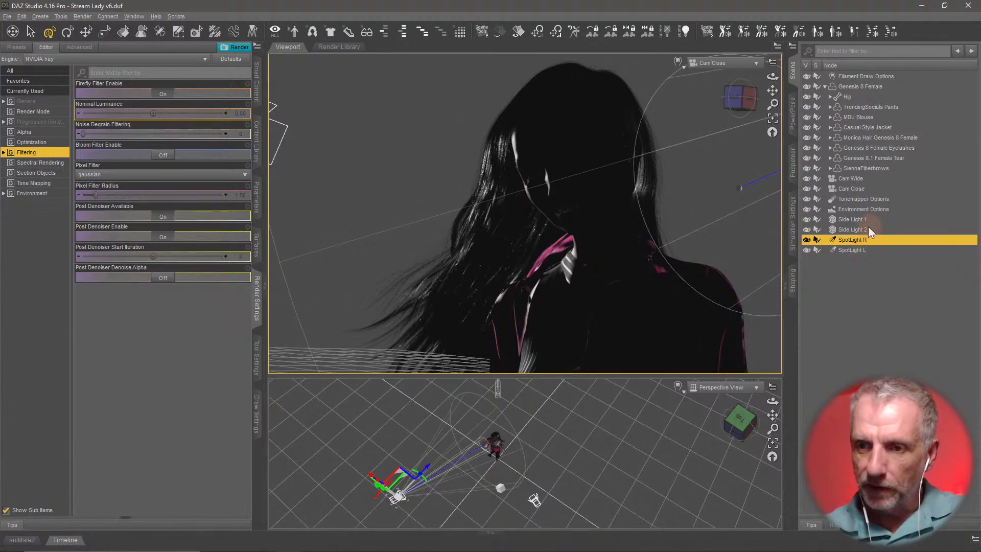
click(863, 229)
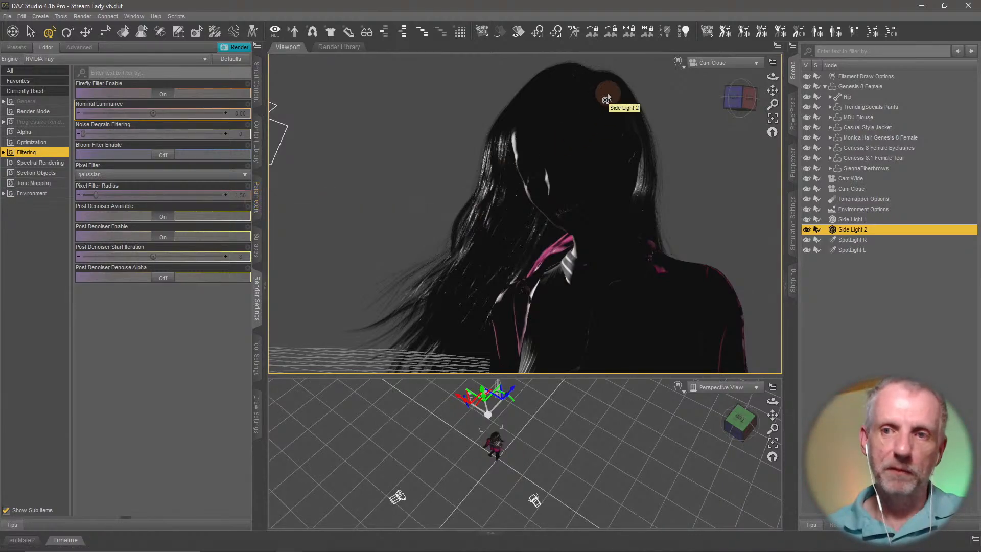
click(678, 62)
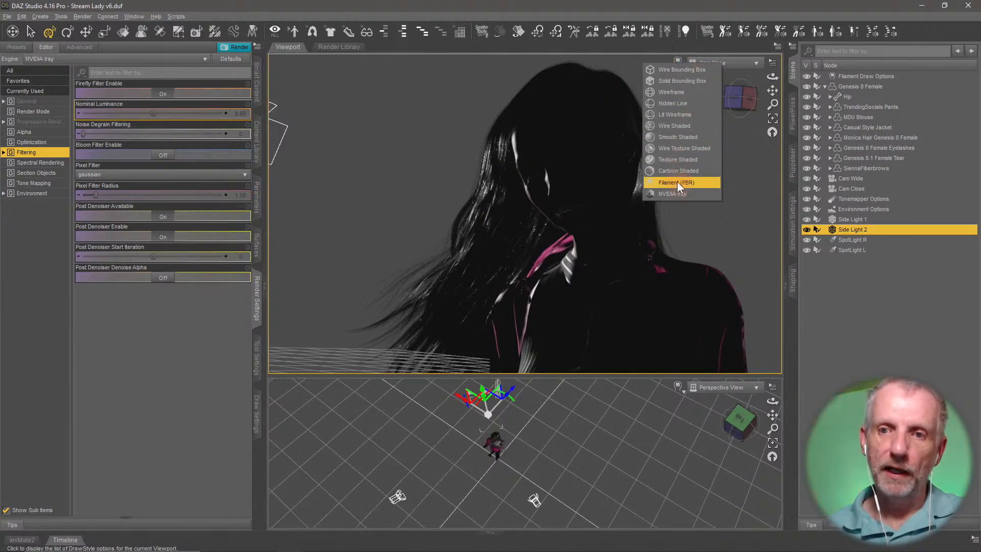
click(671, 193)
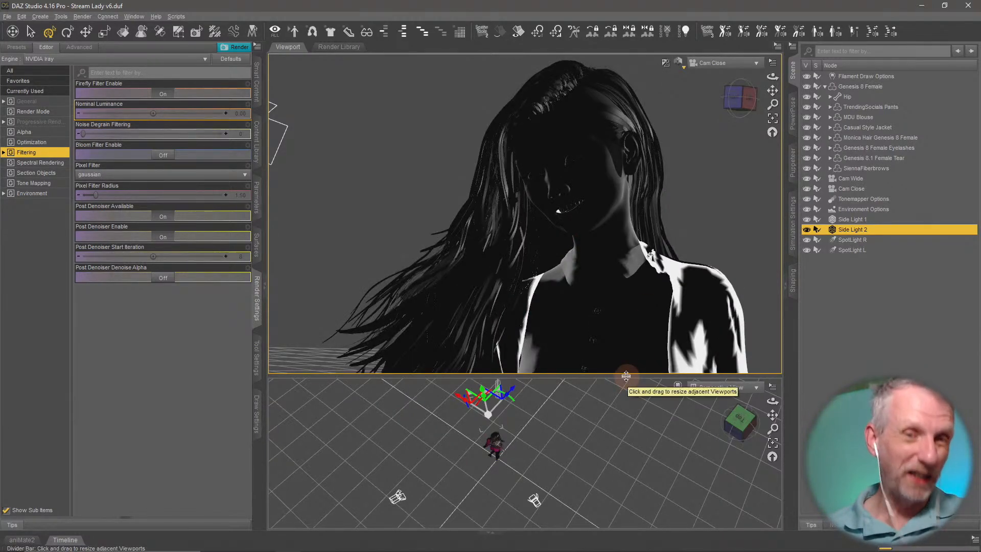
drag(625, 375, 625, 433)
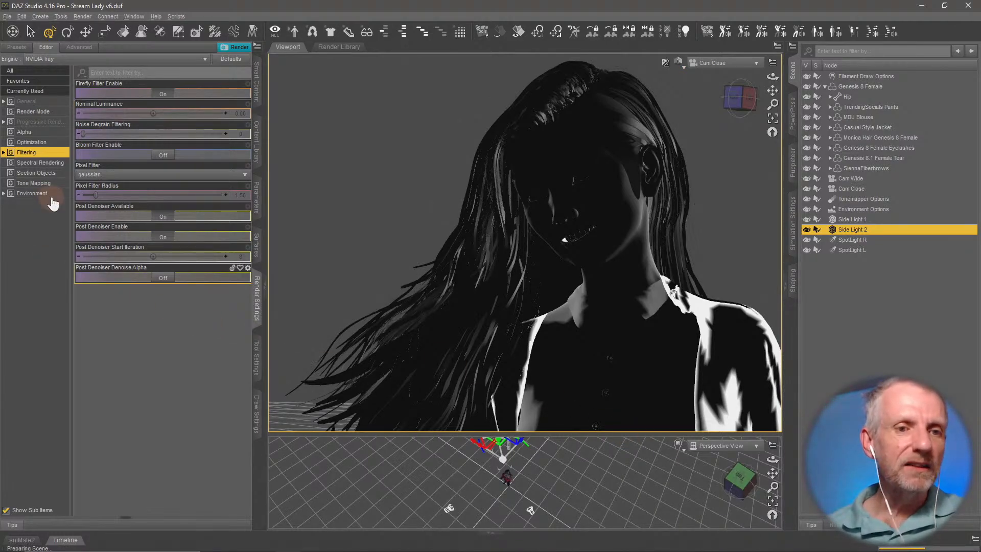
Set the luminous efficacy of Side Light 2's emission surface to 50 lm/W.
click(32, 194)
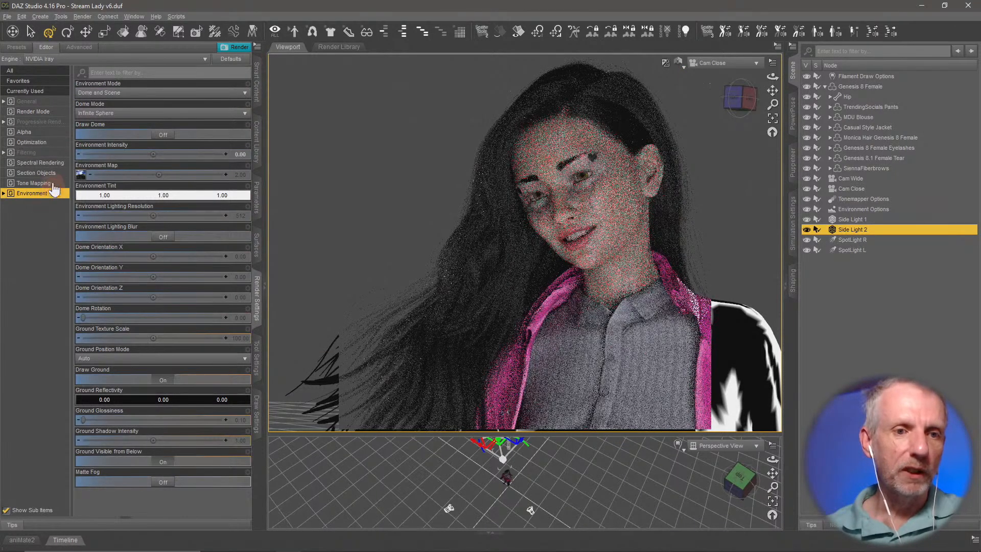
click(257, 246)
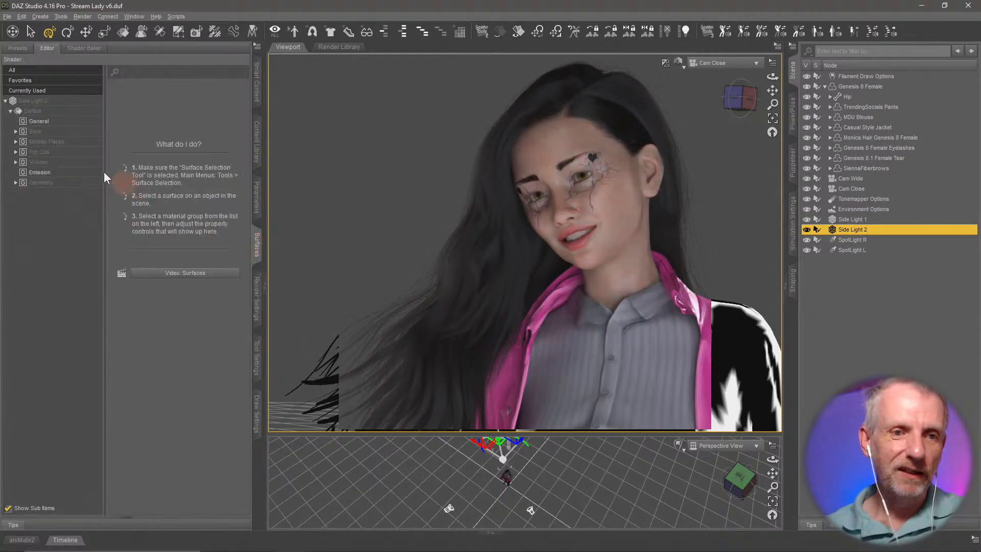
click(78, 174)
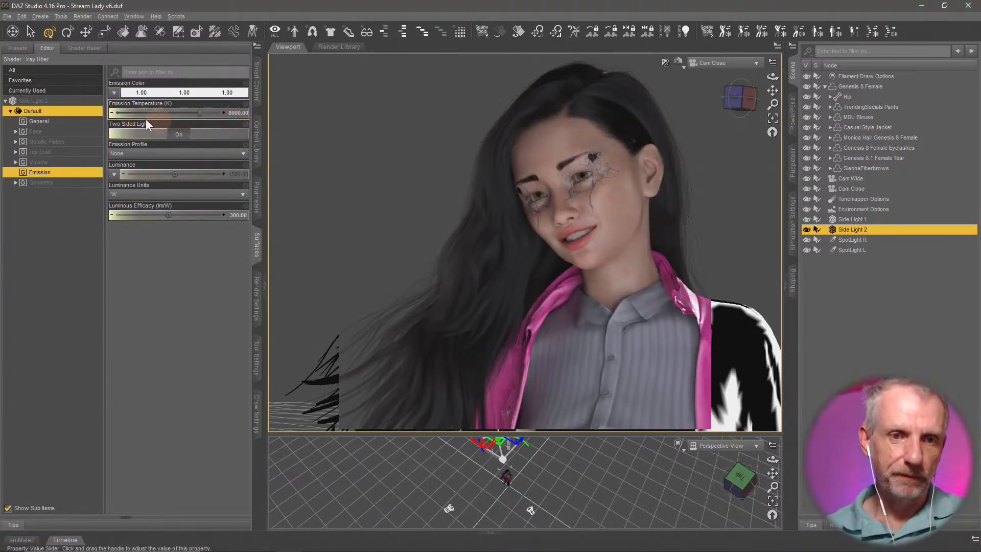
click(238, 216)
text(50)
key(Return)
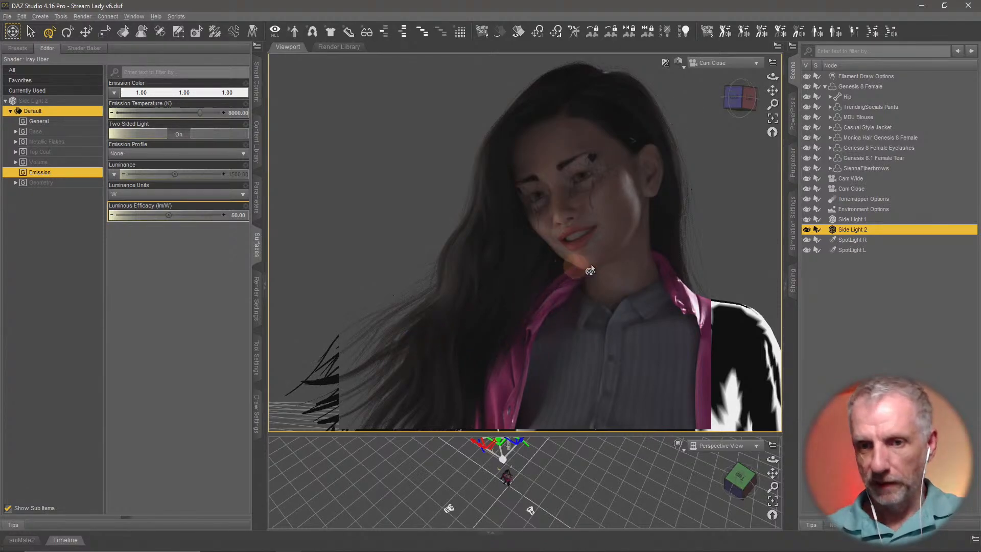
Enlarge the Perspective View and raise Side Light 1's cutout opacity to the maximum so its panel is visible.
click(862, 217)
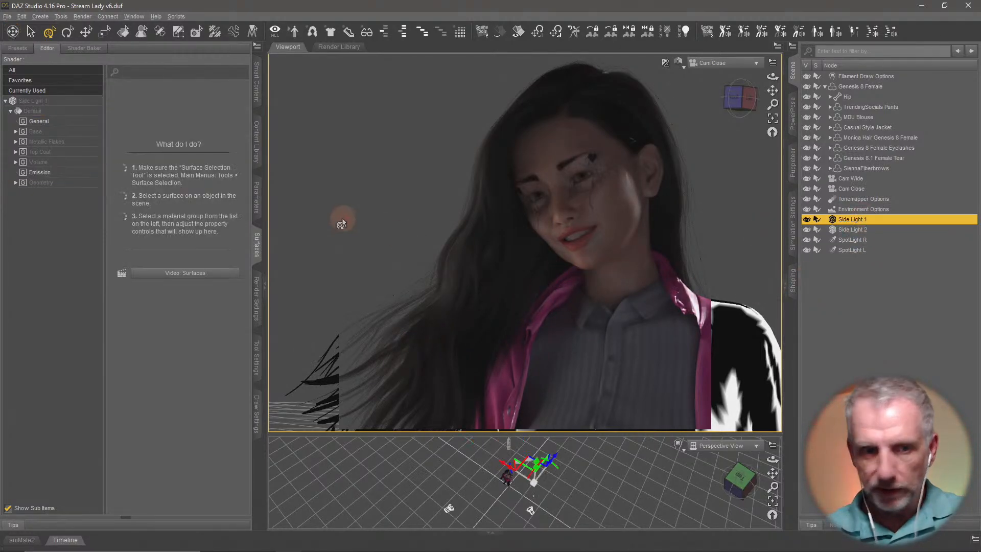
click(65, 174)
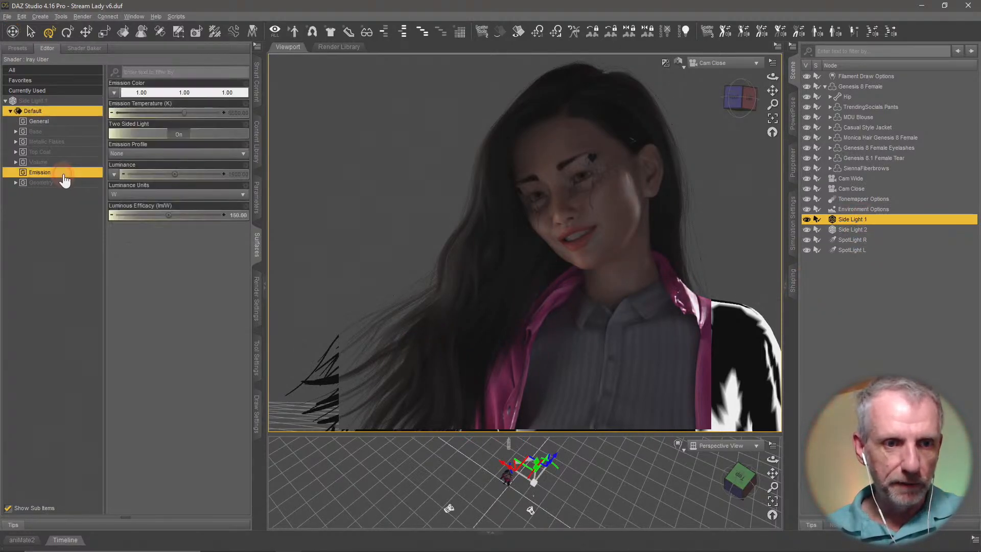
click(237, 215)
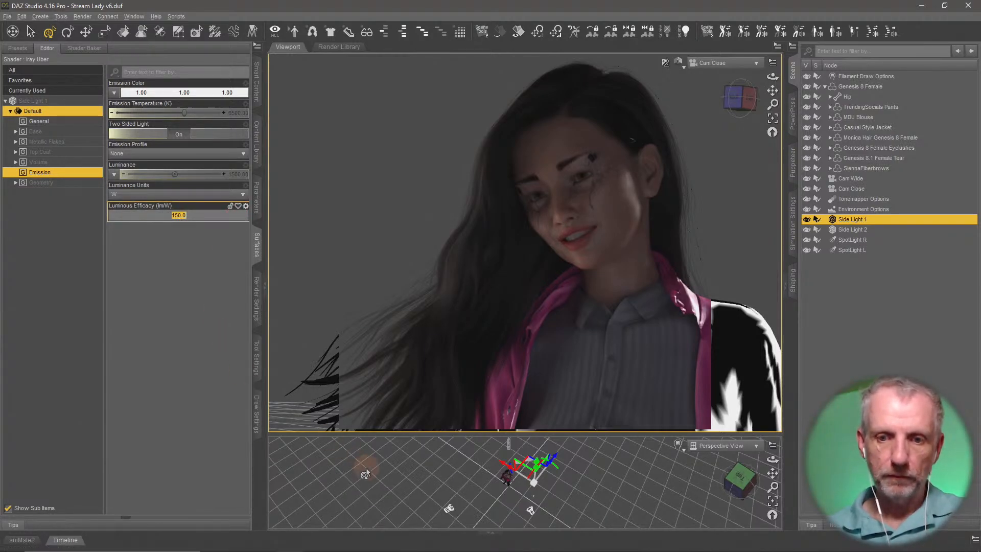
drag(509, 434, 508, 280)
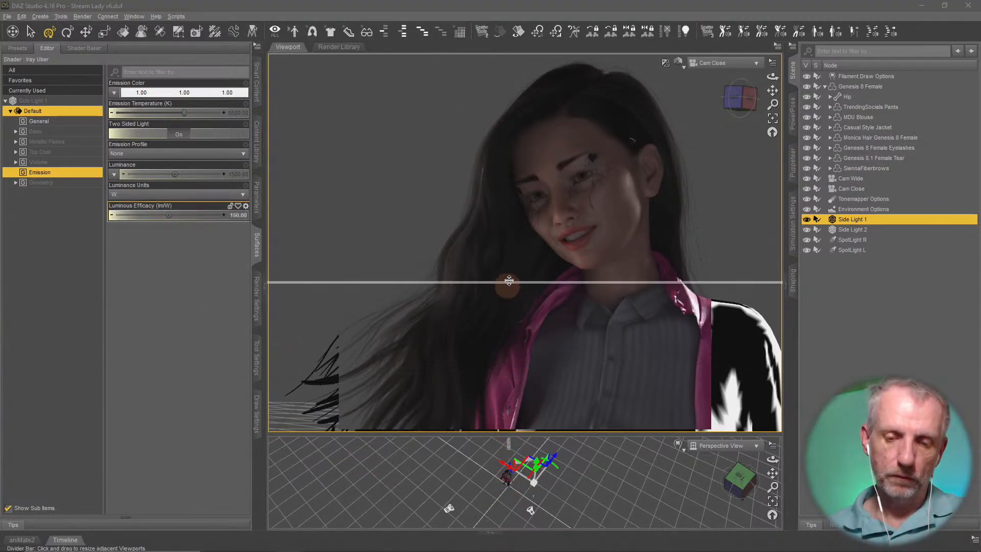
alt+drag(409, 401, 460, 425)
middle_drag(442, 428, 440, 432)
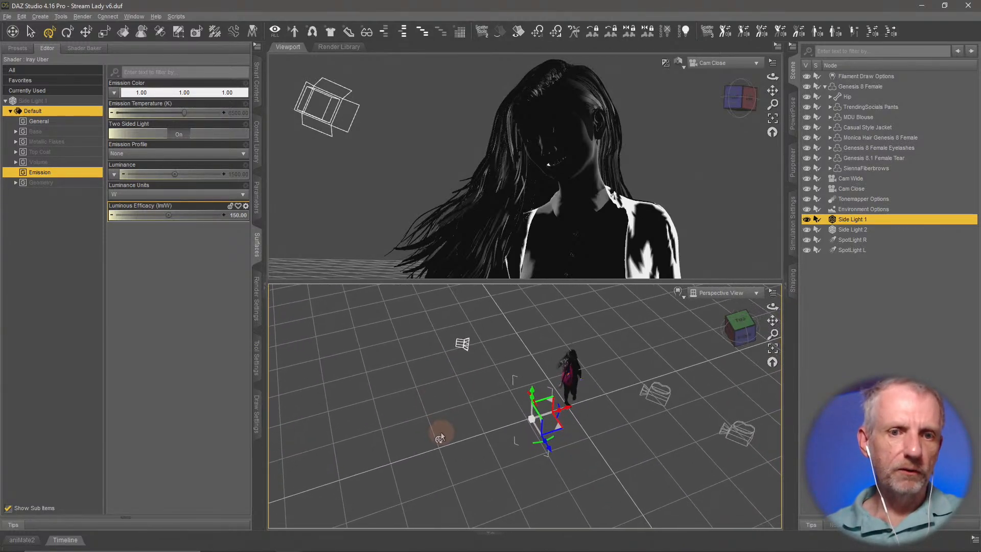
click(92, 183)
click(200, 91)
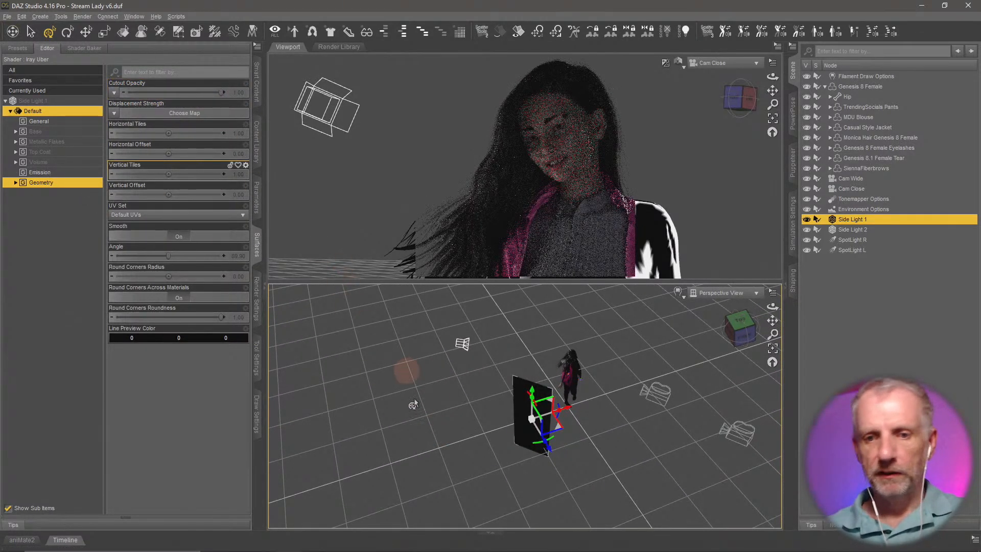
Return to Side Light 1's emission settings and rotate its panel slightly about the vertical axis to angle it toward the figure.
drag(405, 373, 462, 472)
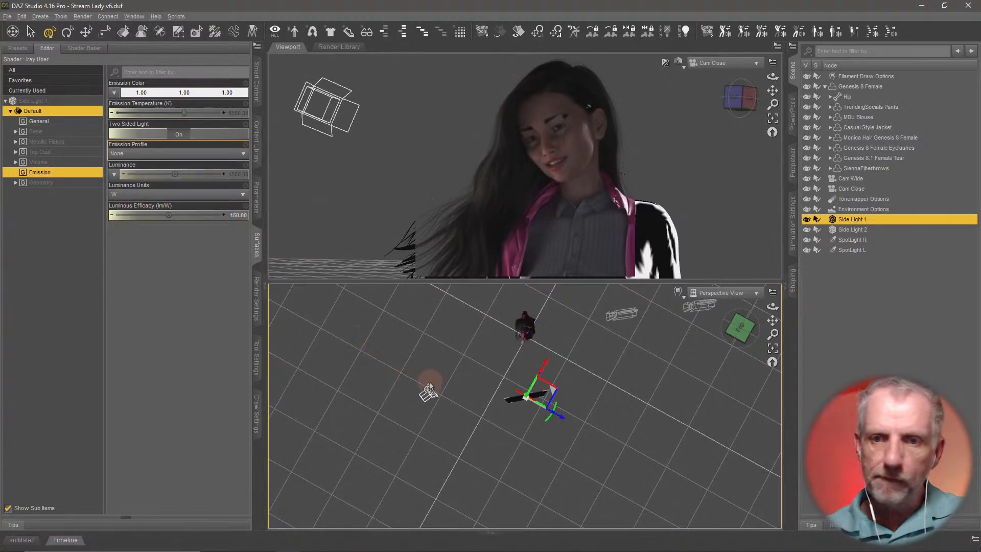
drag(427, 387, 477, 418)
click(534, 441)
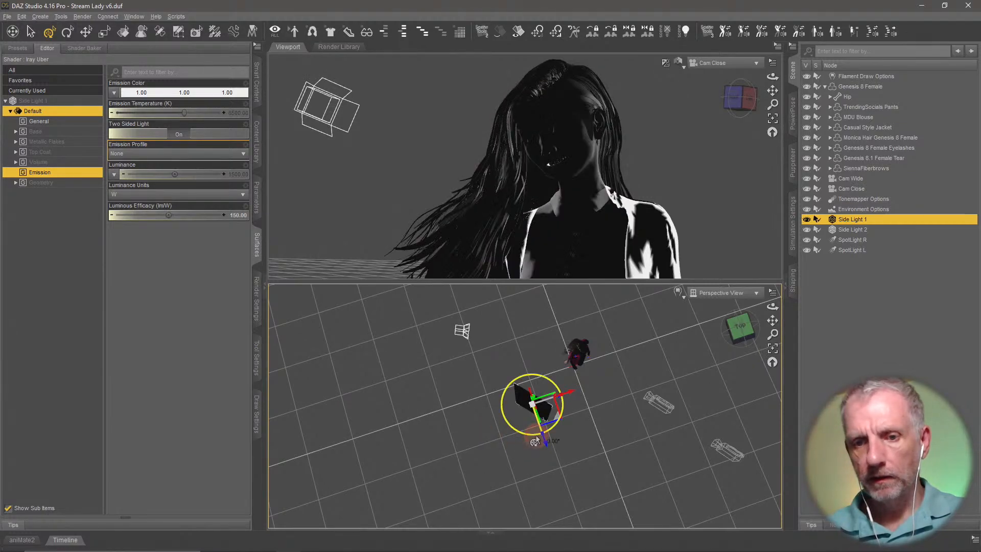
drag(531, 441, 533, 442)
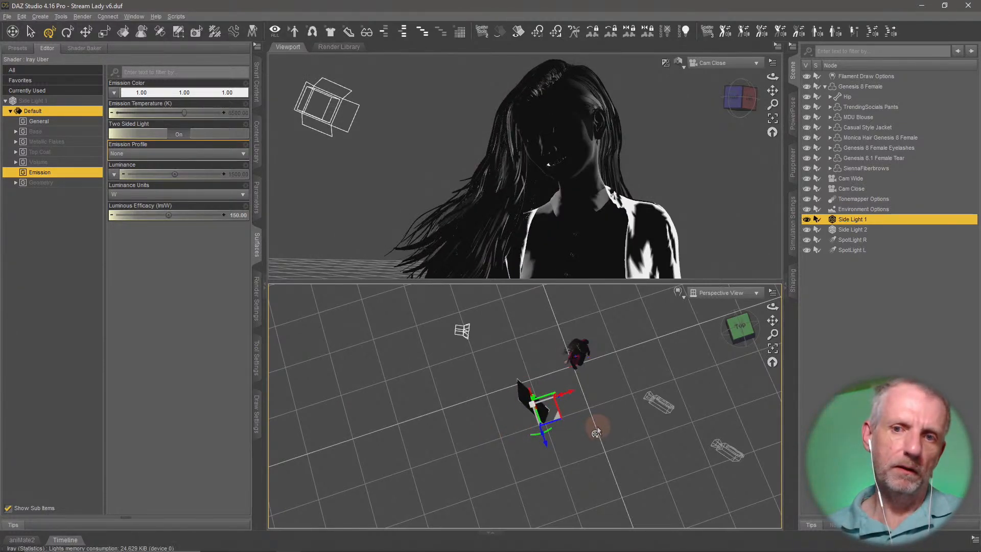
drag(597, 431, 578, 431)
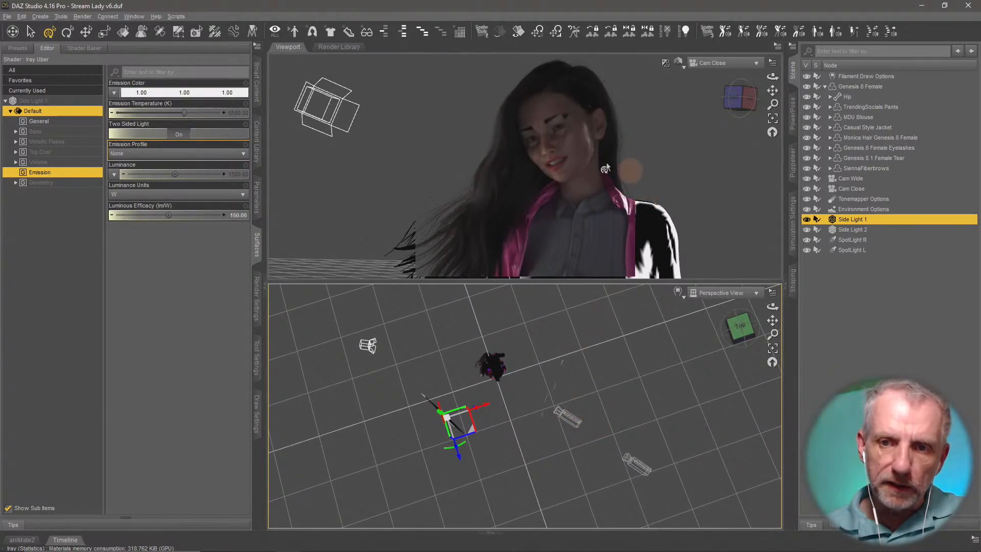
Try a luminous efficacy of 300 lm/W on Side Light 1 and look at the panel's placement beside the figure.
click(240, 215)
text(300)
key(Return)
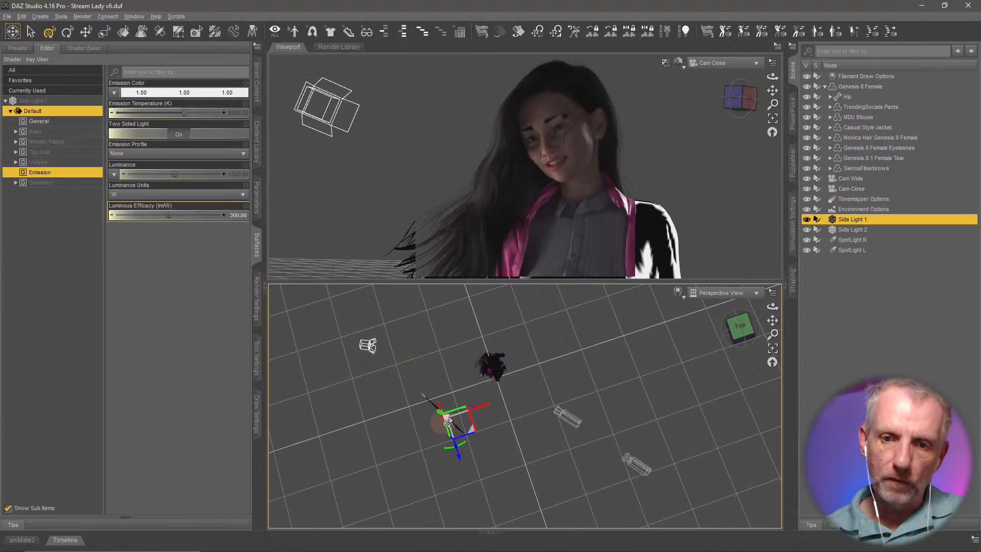
mouse_move(449, 416)
middle_down()
mouse_move(414, 368)
mouse_move(449, 413)
mouse_move(466, 405)
mouse_move(440, 414)
mouse_move(451, 413)
middle_up()
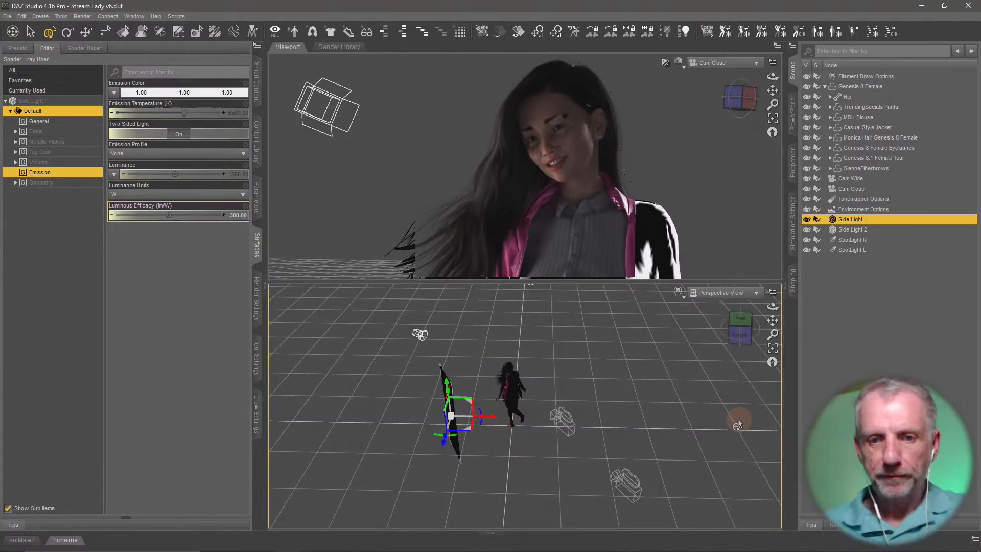
Set Side Light 1's luminous efficacy to 1000 lm/W.
click(235, 215)
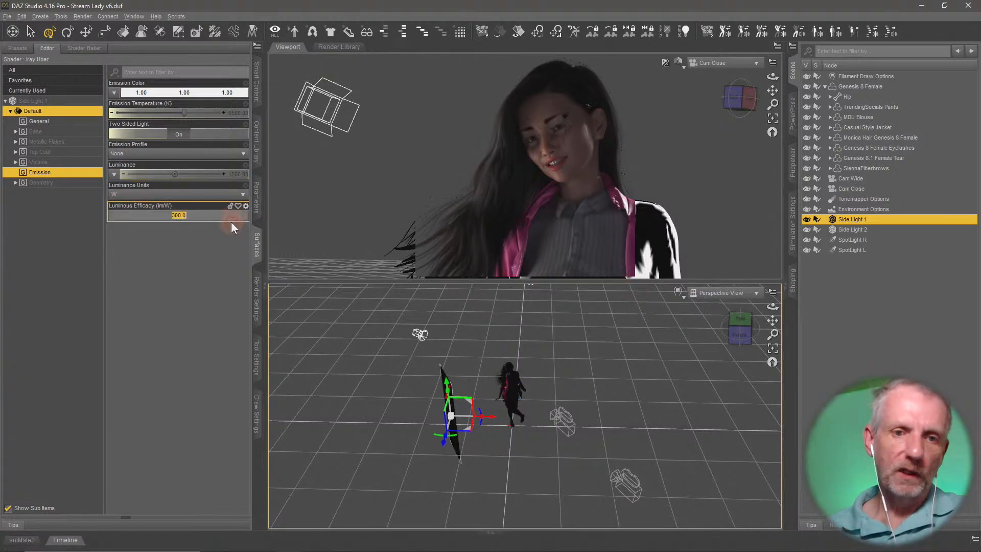
text(1000)
key(Return)
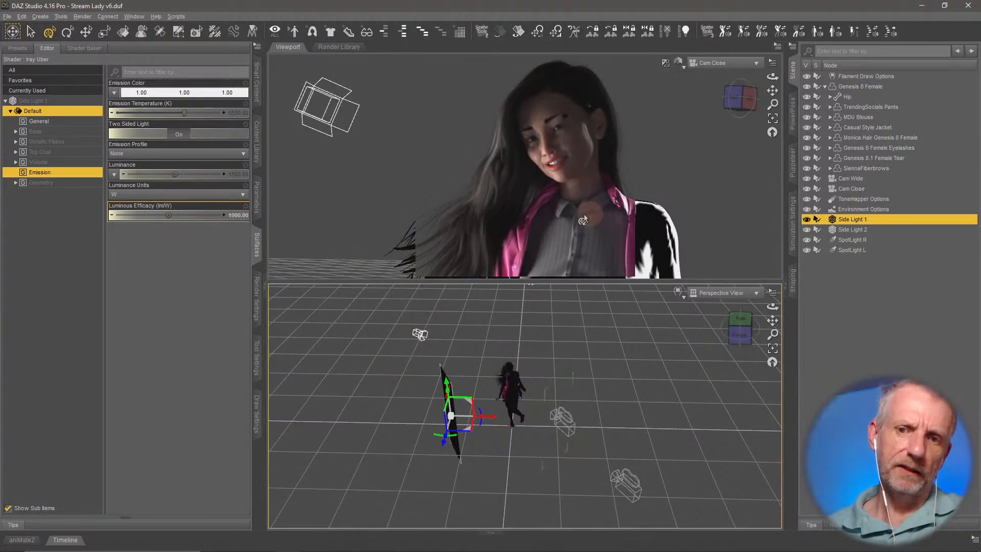
Raise Side Light 1 slightly beside the figure and enlarge the Cam Close viewport to check the lighting.
mouse_move(341, 415)
middle_down()
mouse_move(307, 425)
mouse_move(337, 413)
middle_up()
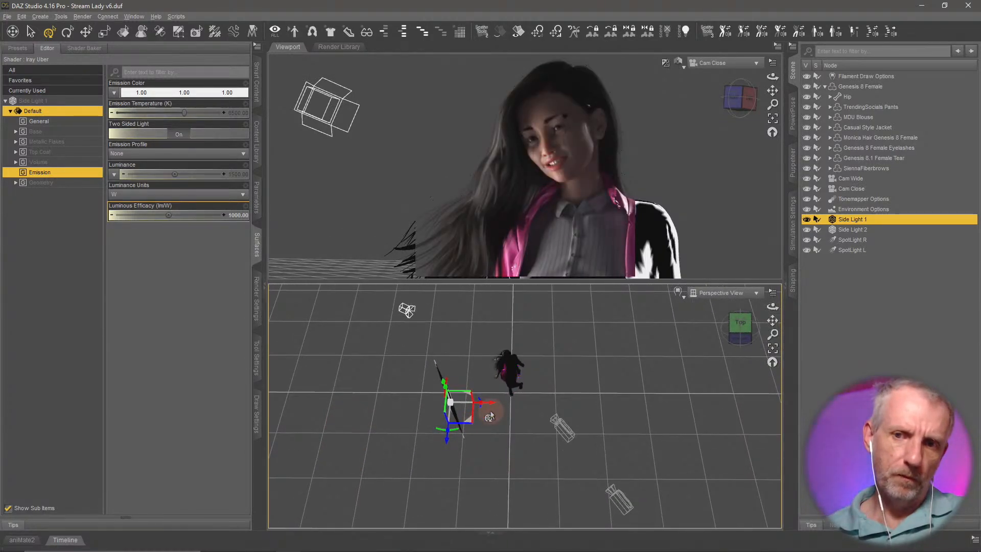
middle_drag(504, 394, 502, 398)
drag(449, 394, 451, 376)
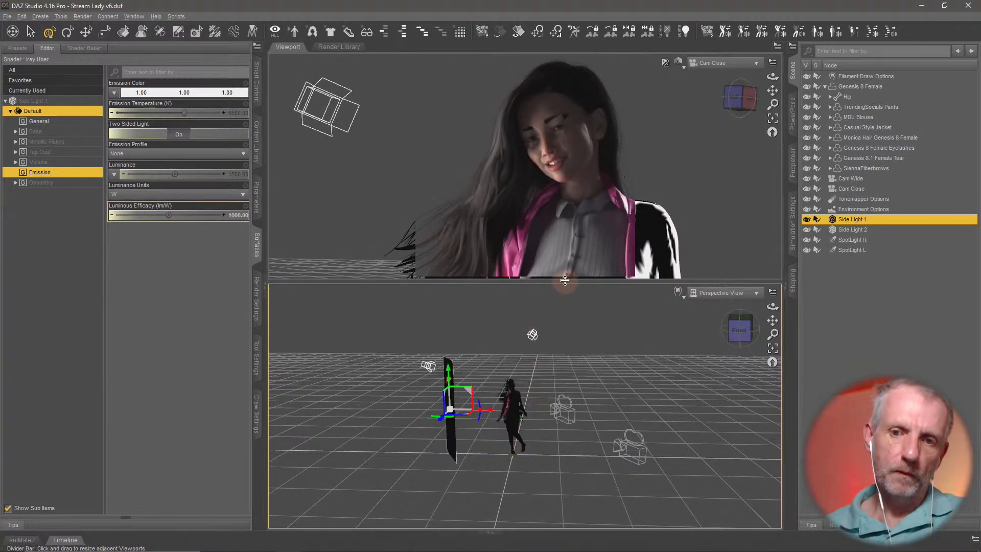
drag(564, 279, 564, 440)
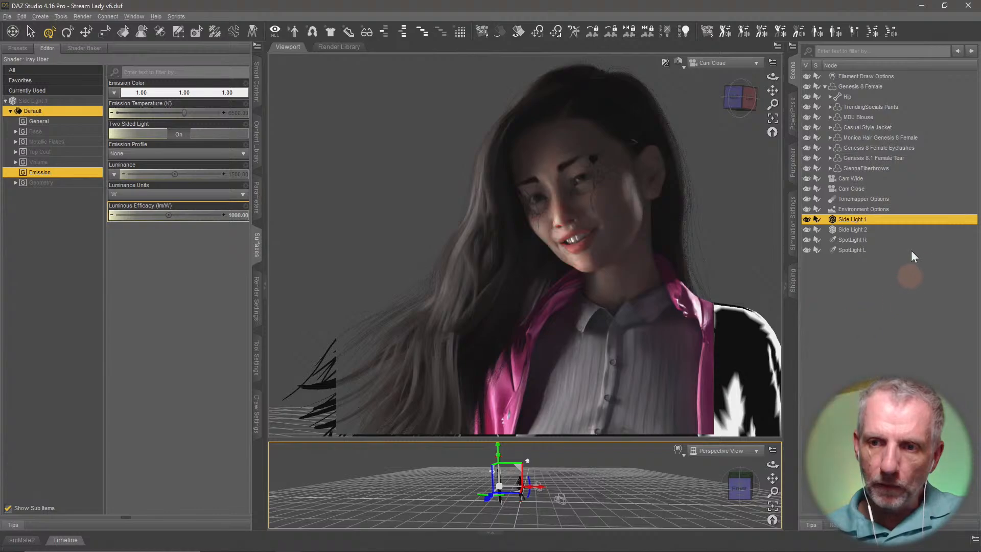
Set the luminous efficacy of Side Light 2's emission surface to 100 lm/W.
click(872, 230)
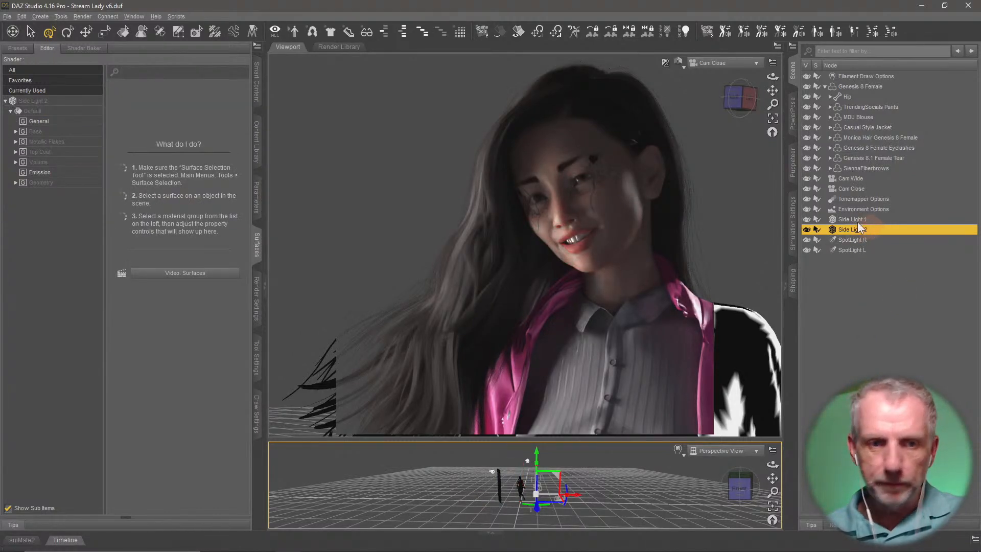
click(79, 182)
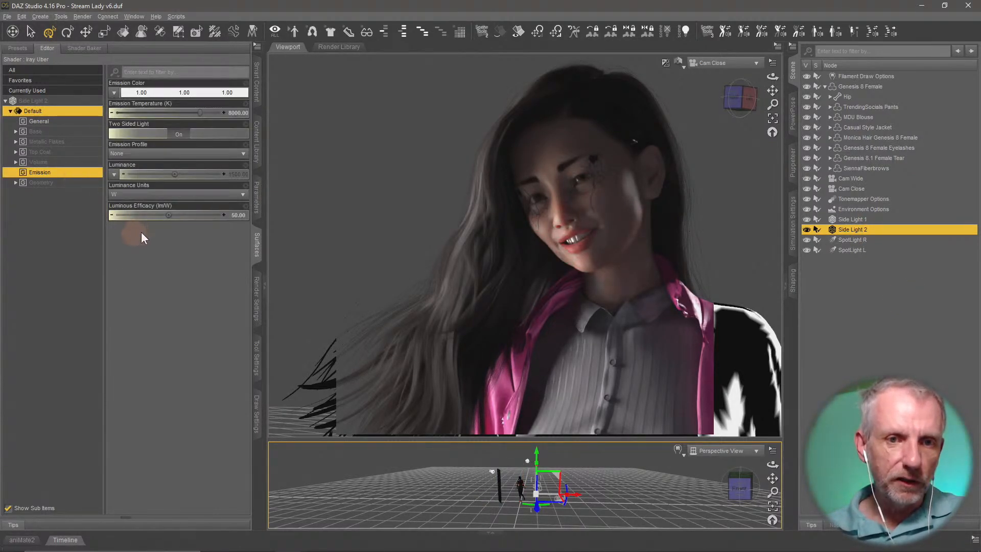
click(240, 215)
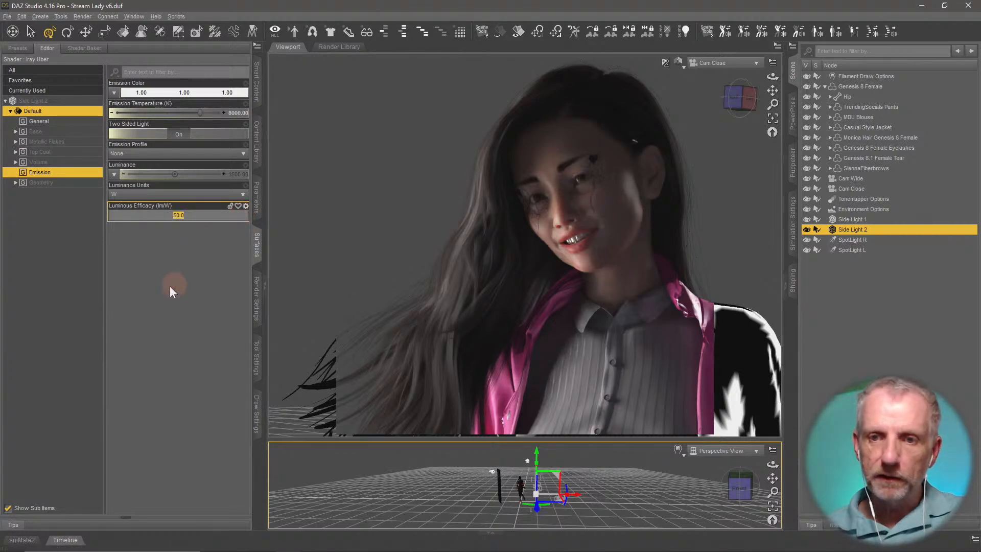
text(100)
key(Return)
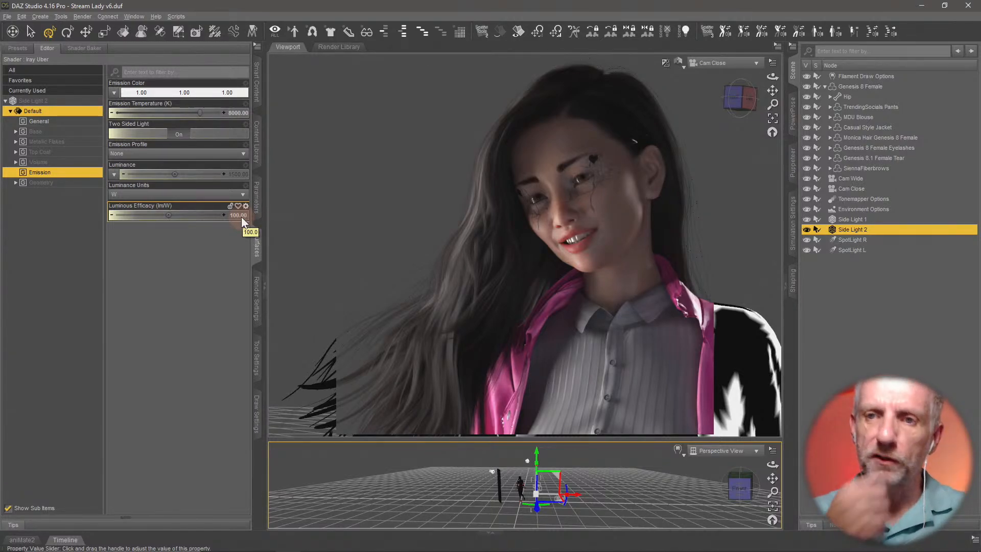
Show the figure through Cam Wide, select SpotLight L, and enlarge the Perspective View below it.
click(725, 62)
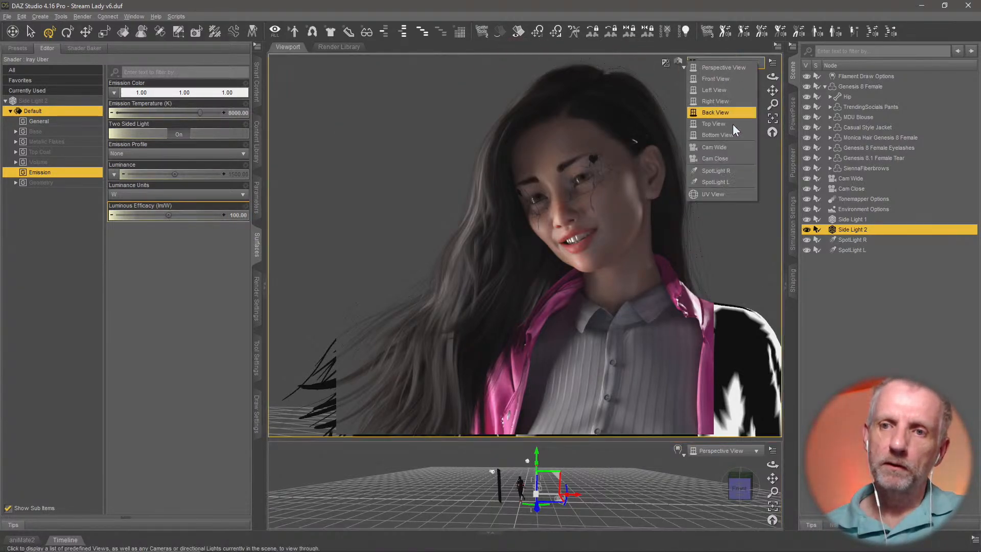
click(741, 148)
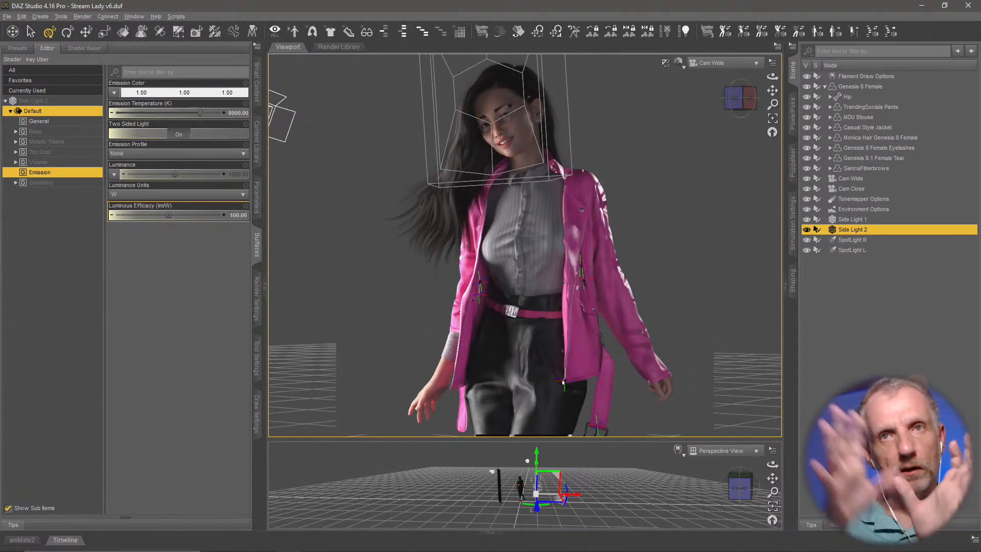
click(282, 127)
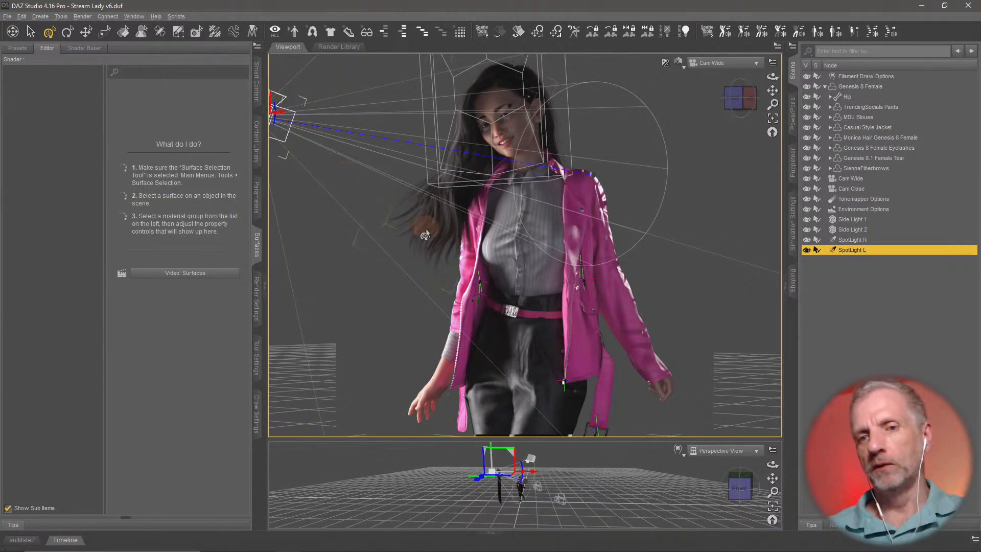
mouse_move(604, 439)
mouse_down()
mouse_move(604, 401)
mouse_move(603, 426)
mouse_up()
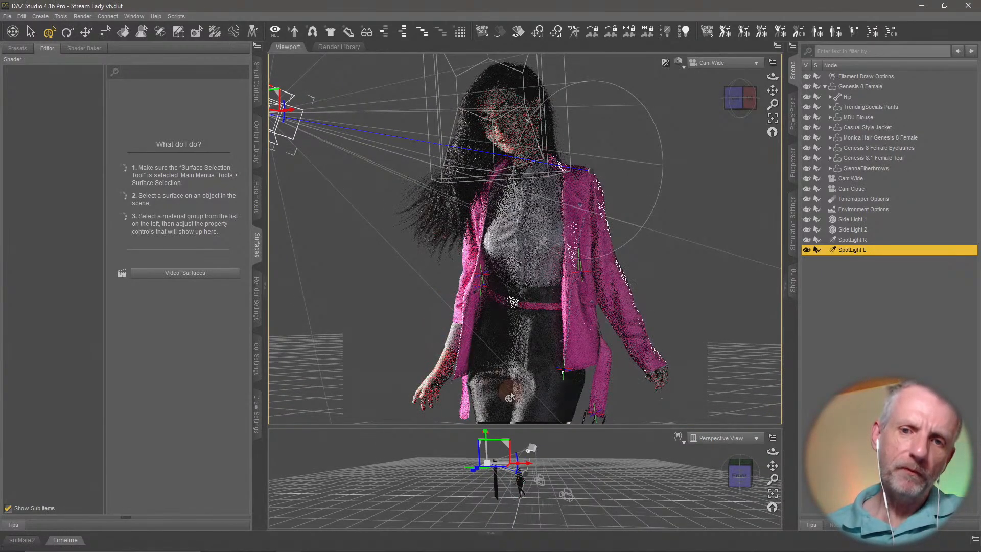
drag(536, 426, 545, 347)
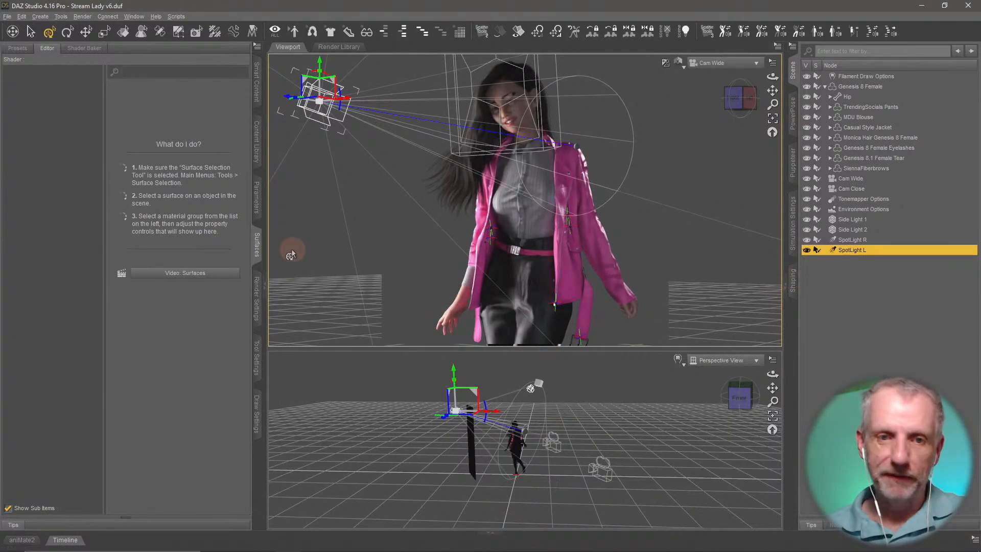
Set the height (diameter) of SpotLight L's disc light geometry to 10.
click(257, 210)
click(30, 144)
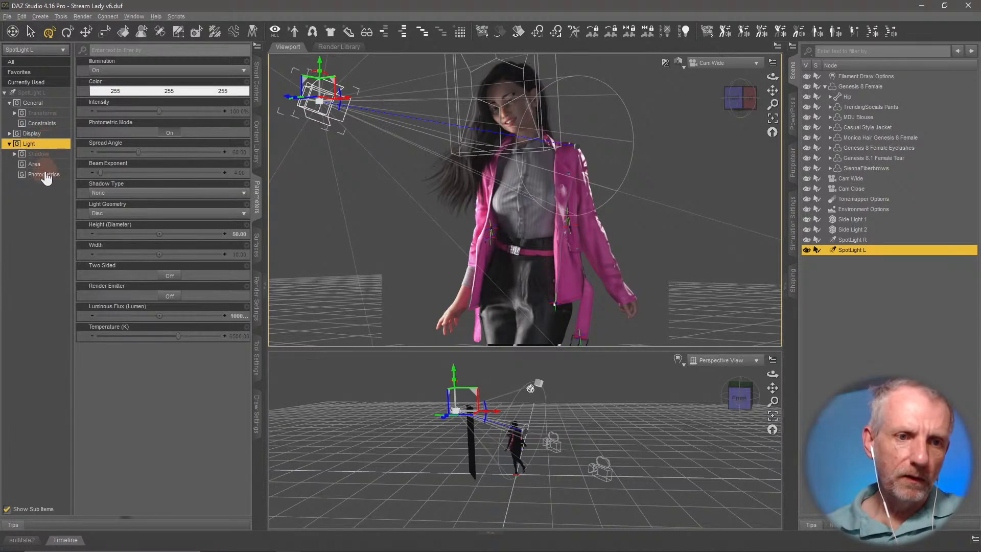
click(45, 174)
click(56, 165)
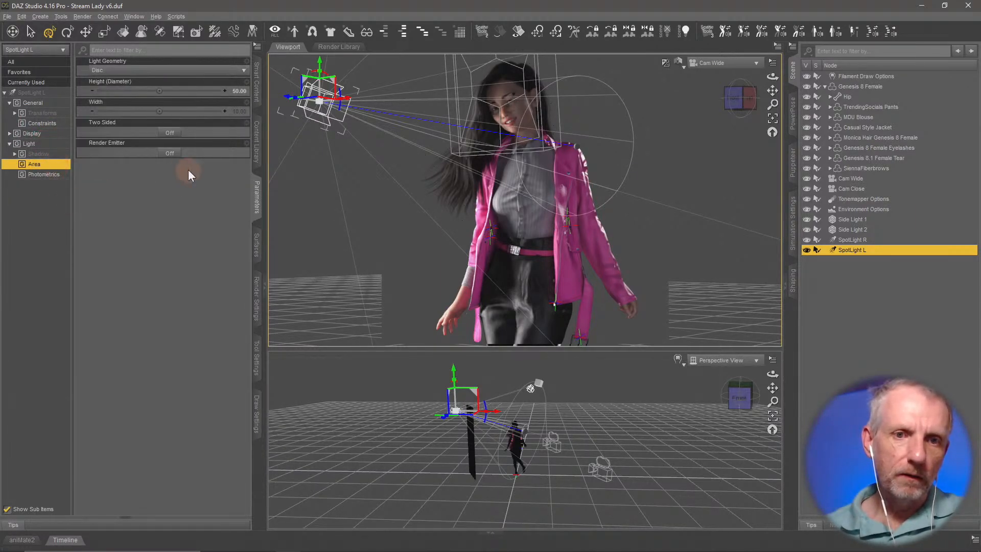
click(237, 92)
key(Return)
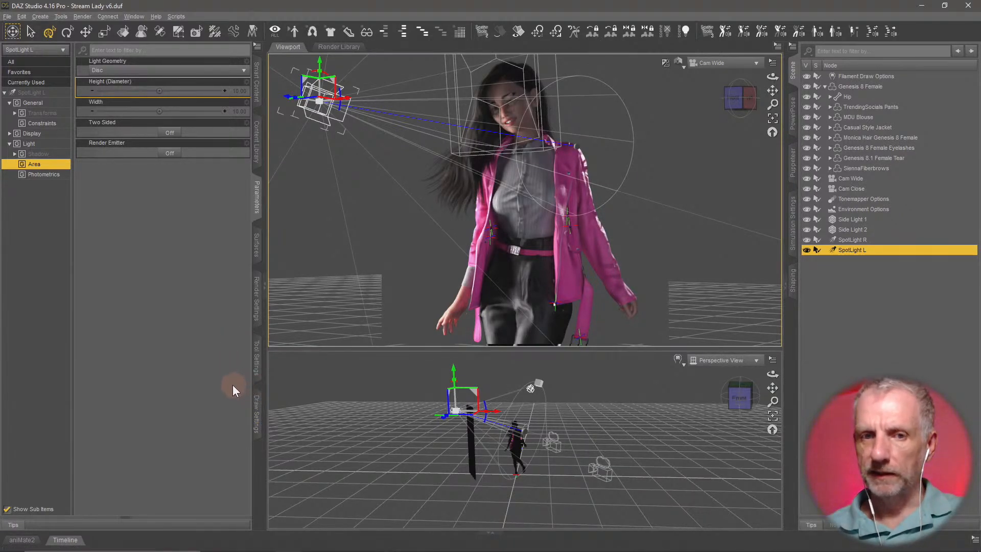
Move SpotLight L horizontally so it sits more directly behind the figure's head in the Cam Wide view.
mouse_move(379, 460)
alt+mouse_down()
mouse_move(383, 449)
mouse_move(403, 457)
mouse_move(380, 461)
alt+mouse_up()
click(428, 484)
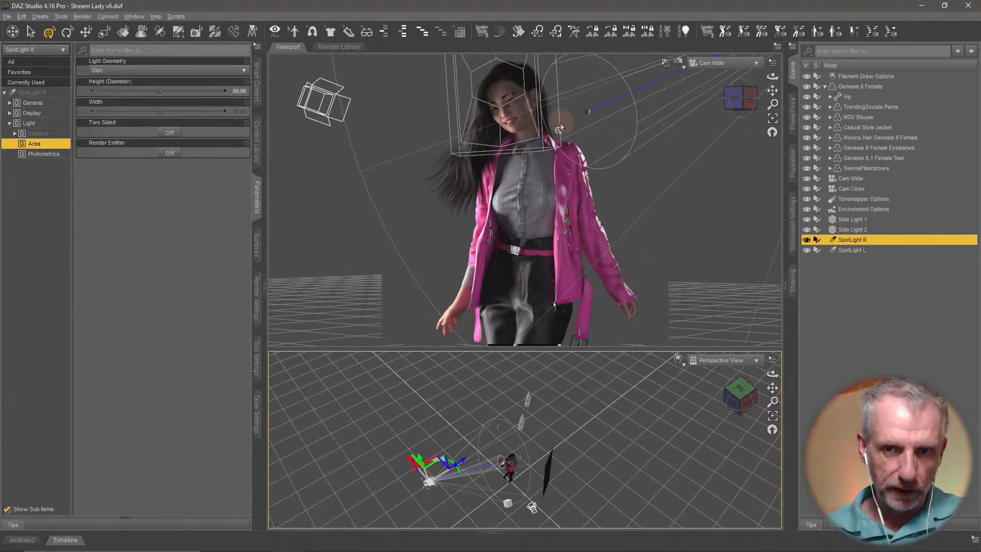
alt+drag(605, 412, 643, 462)
click(573, 450)
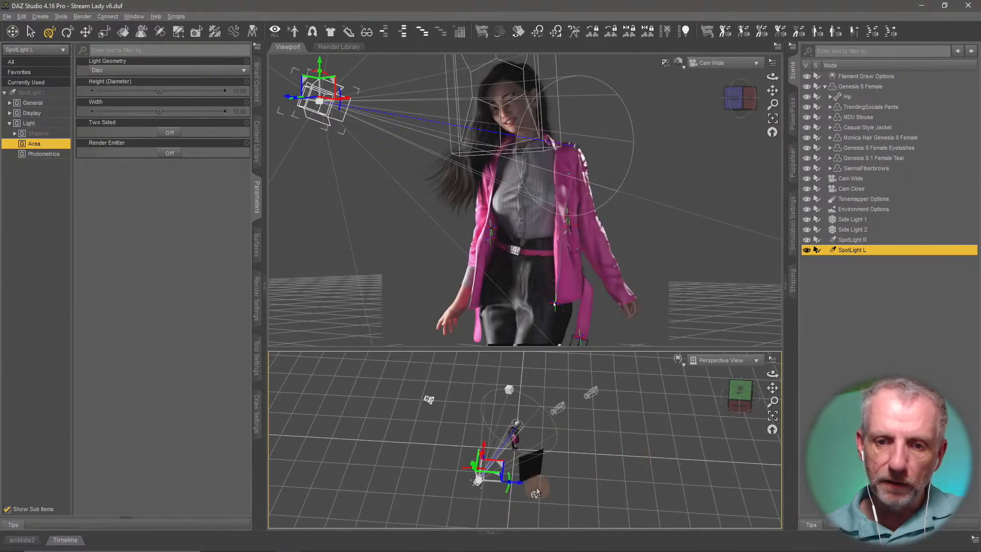
drag(497, 469, 470, 457)
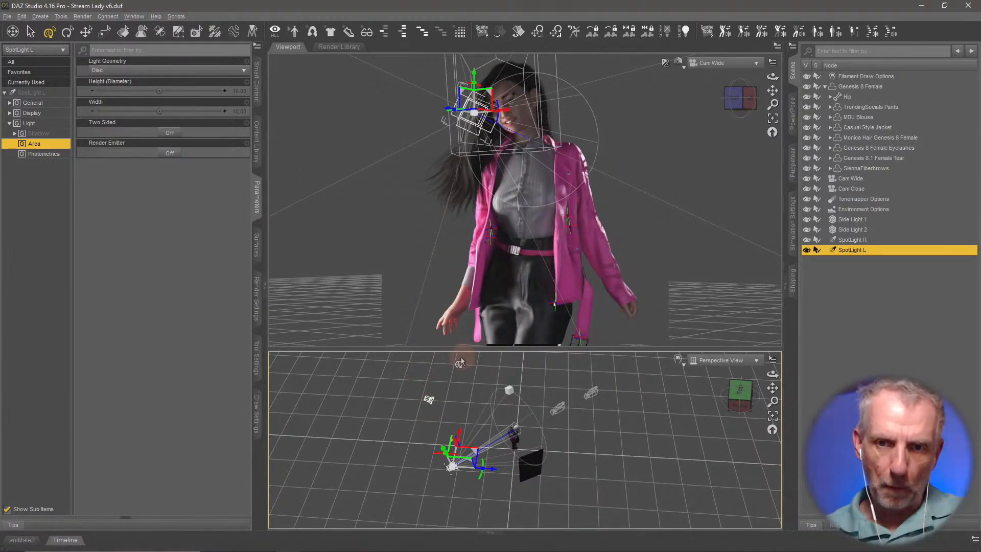
Show the figure through Cam Close and ready SpotLight L for moving in a rear perspective view.
click(31, 38)
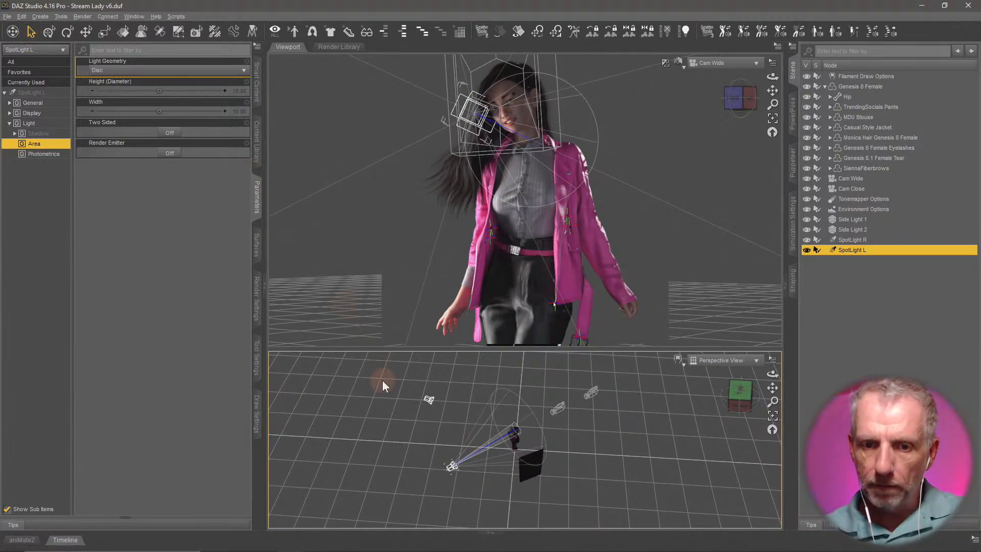
middle_drag(382, 380, 385, 382)
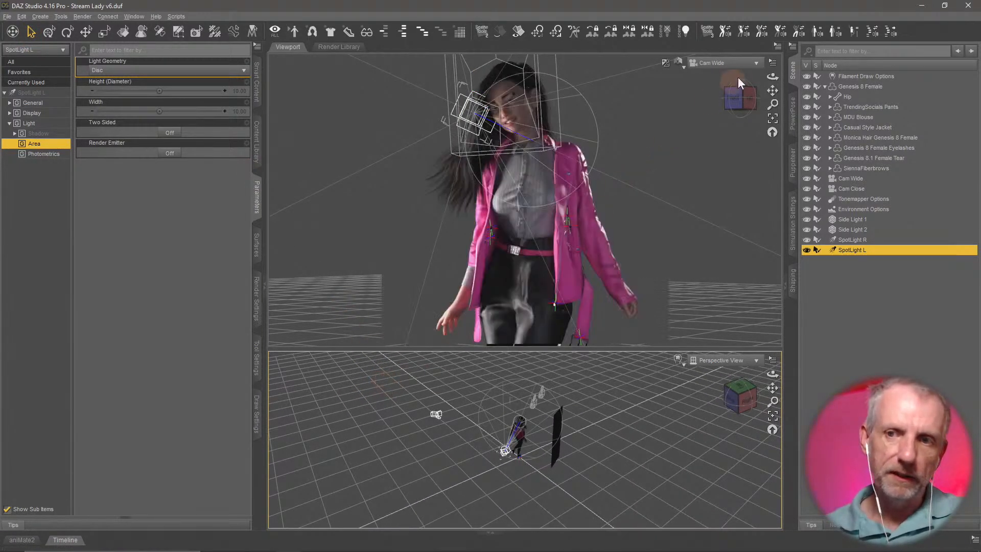
click(750, 63)
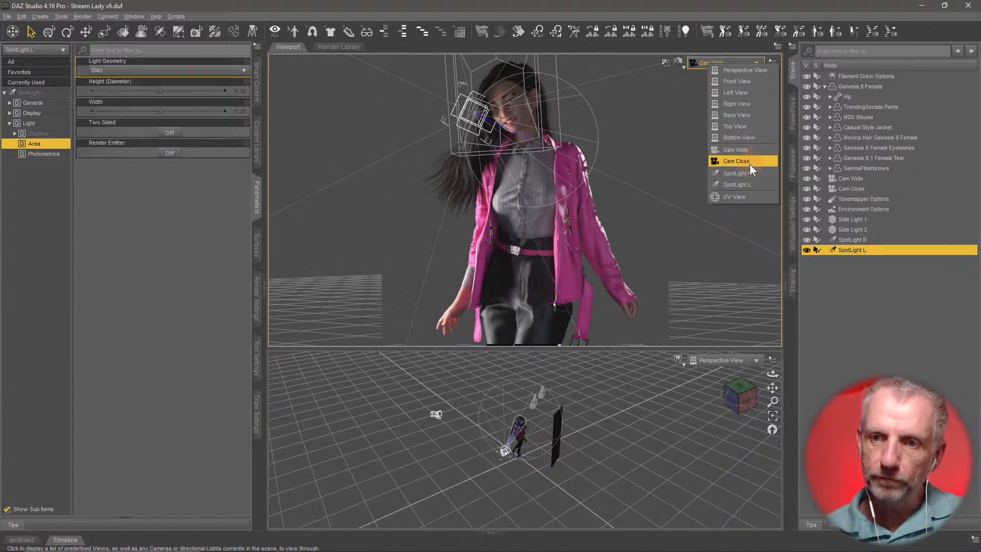
click(749, 162)
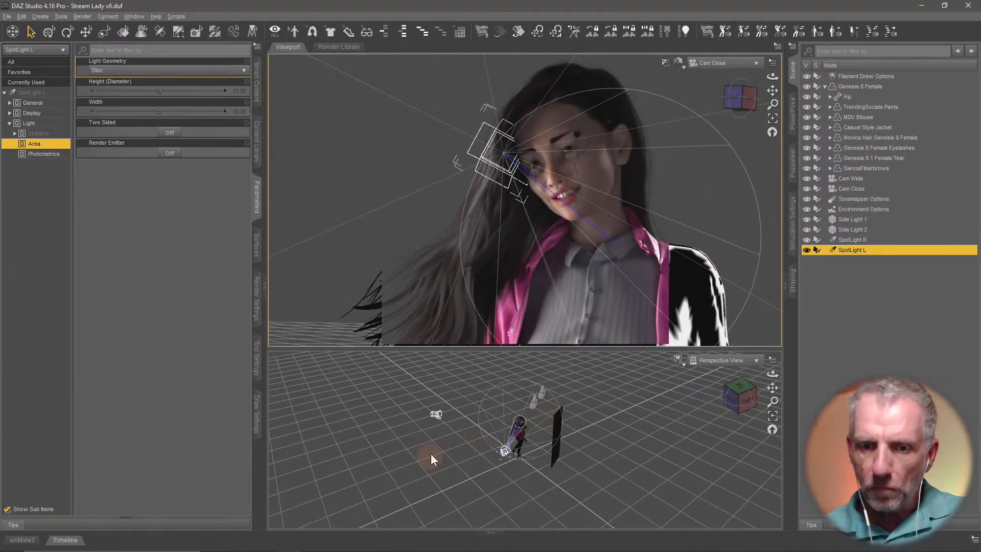
middle_drag(431, 453, 431, 456)
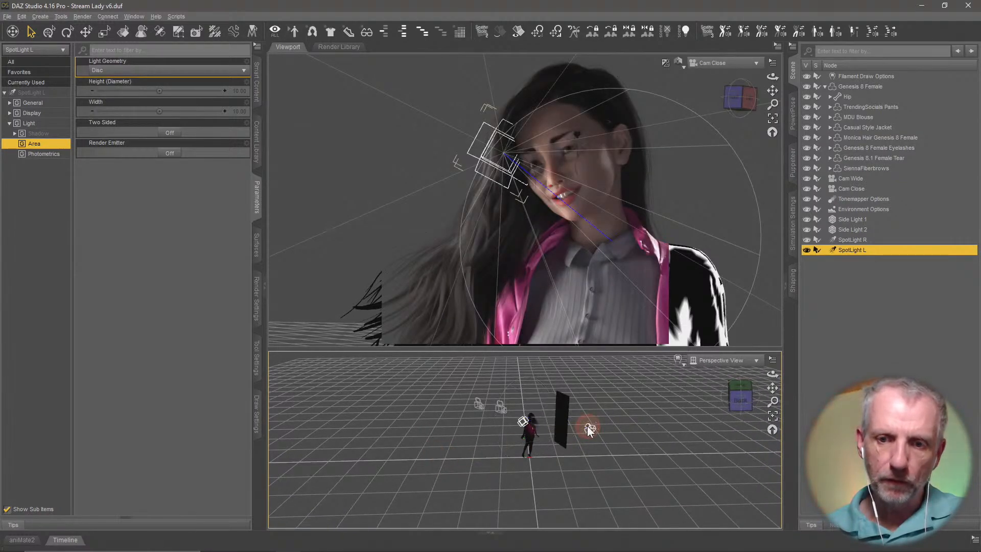
click(588, 429)
click(49, 31)
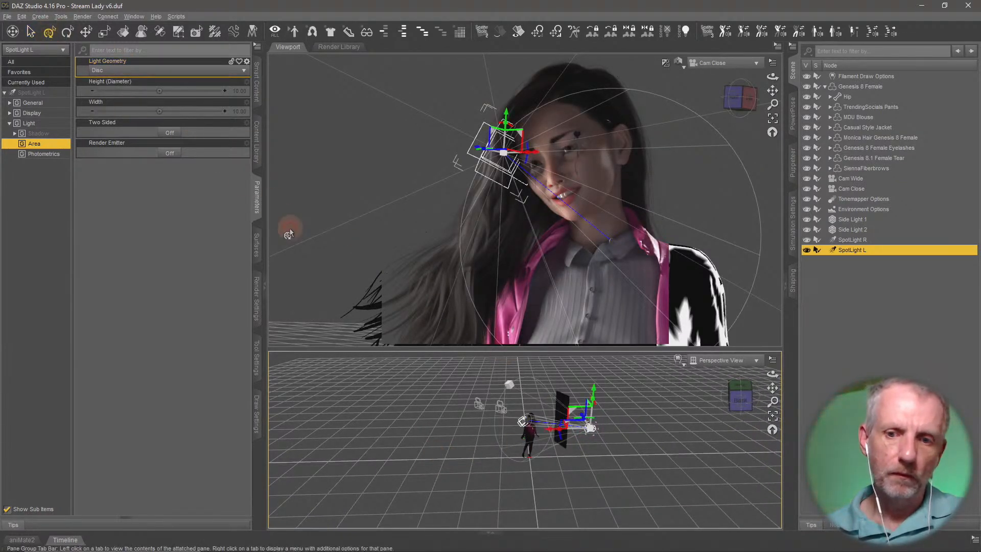
Try raising SpotLight L far above the figure, and undo the move.
drag(592, 393, 657, 259)
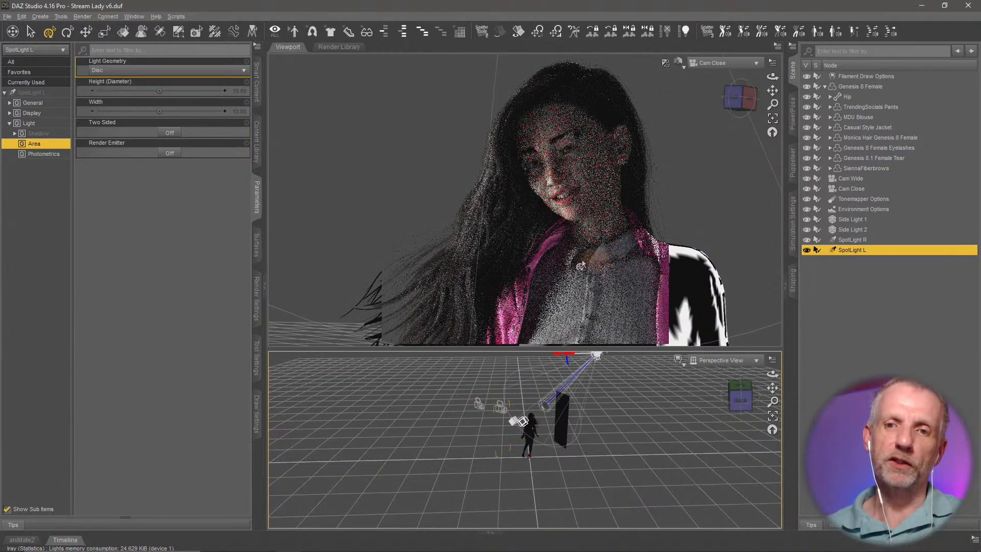
drag(586, 265, 580, 342)
key(ctrl+z)
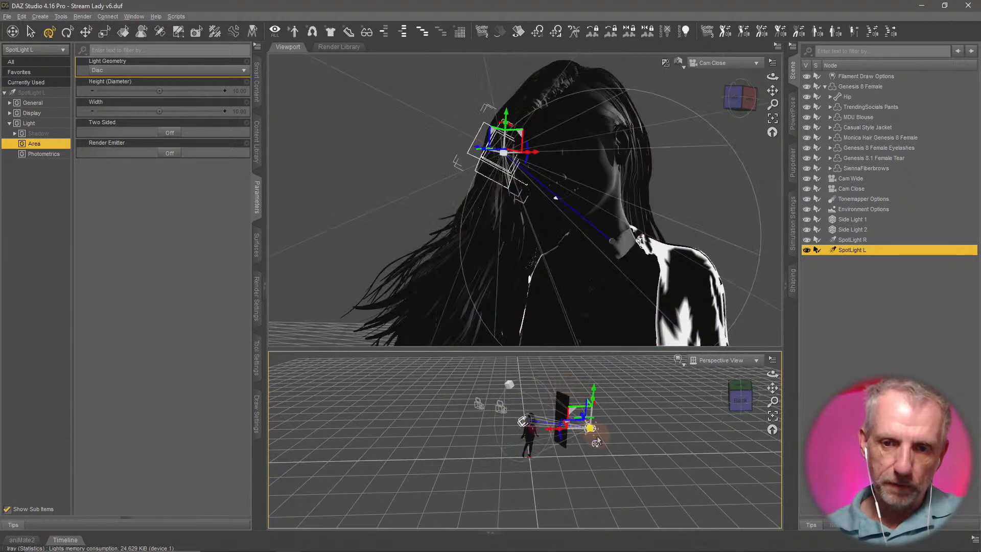
Raise SpotLight L moderately above the figure's head and enlarge the Cam Close viewport to check the lighting.
drag(592, 391, 593, 360)
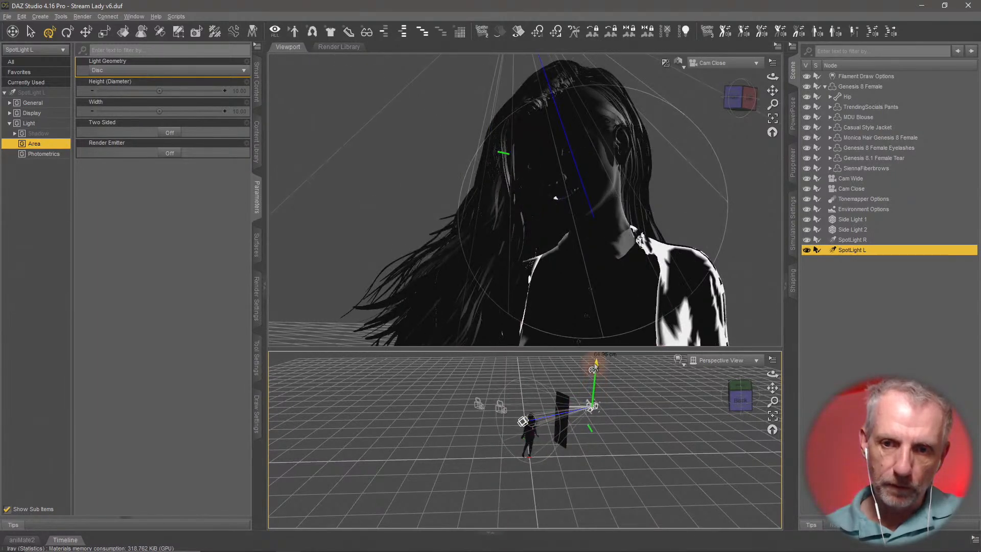
alt+drag(565, 429, 598, 461)
middle_drag(629, 449, 630, 455)
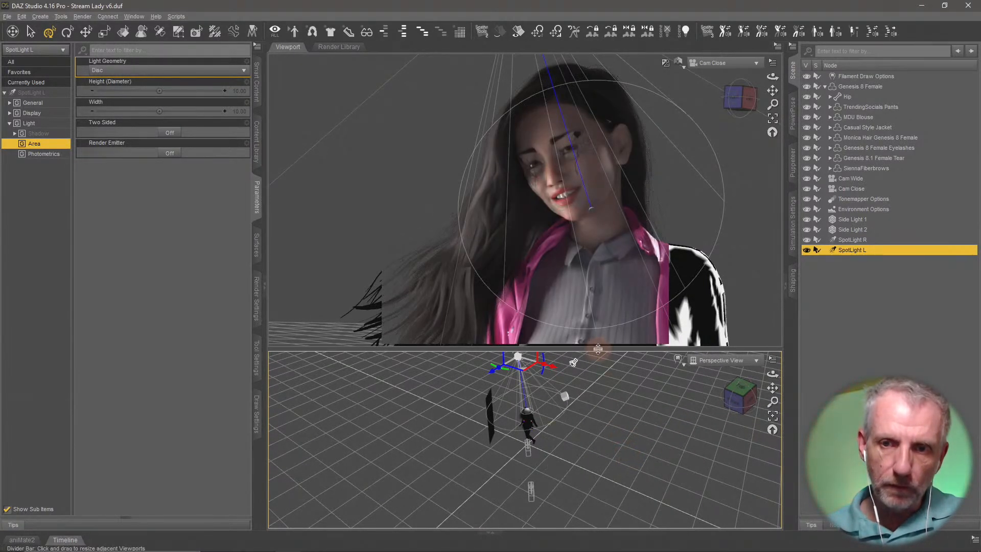
drag(597, 349, 597, 459)
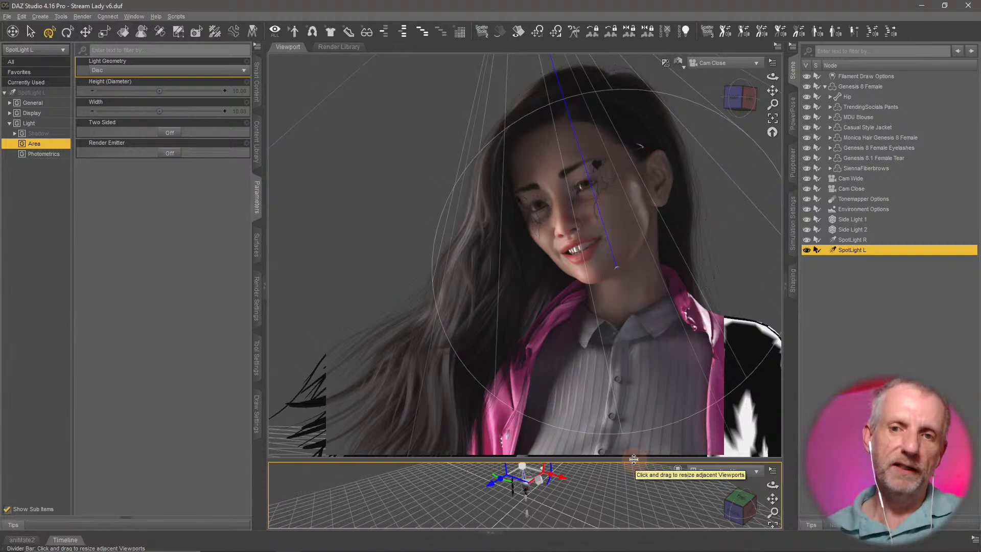
Enlarge the Perspective View around the figure and create a new spotlight labelled SpotLight.
drag(634, 459, 662, 196)
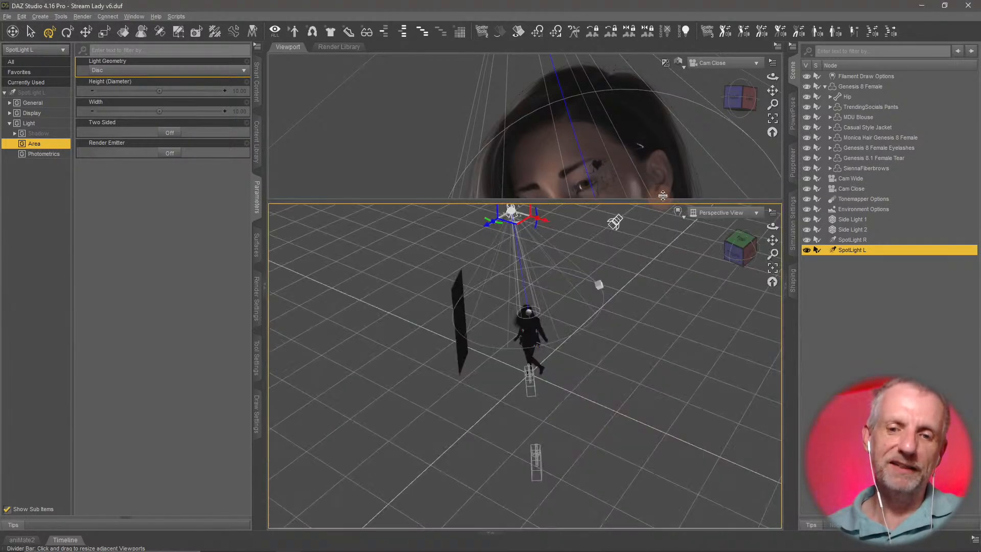
middle_drag(632, 345, 685, 282)
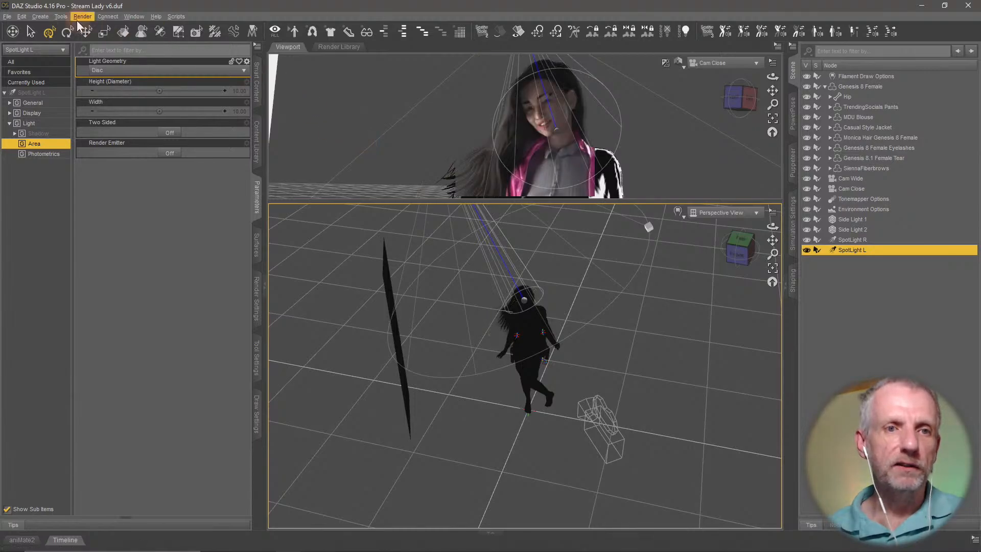
click(41, 15)
click(41, 16)
click(41, 15)
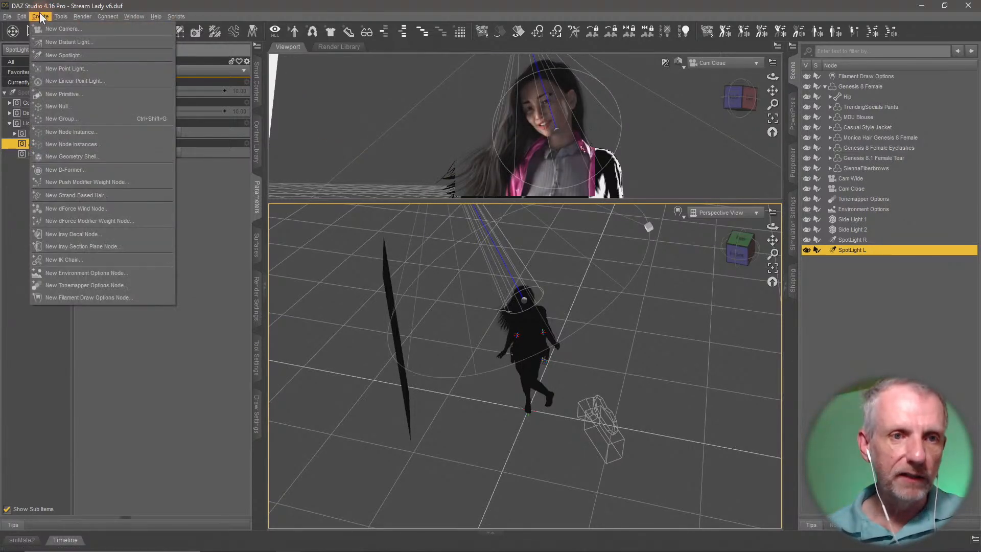
click(54, 53)
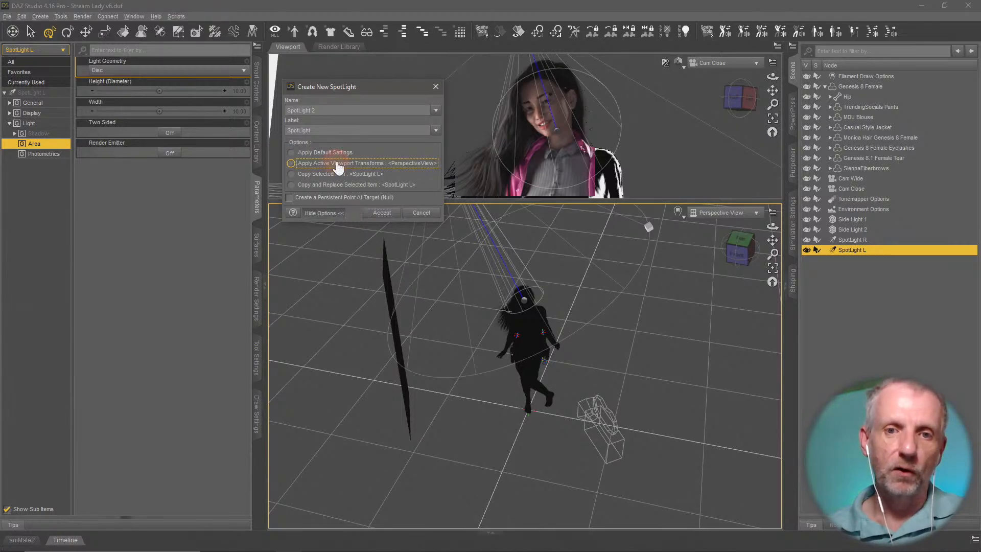
click(382, 213)
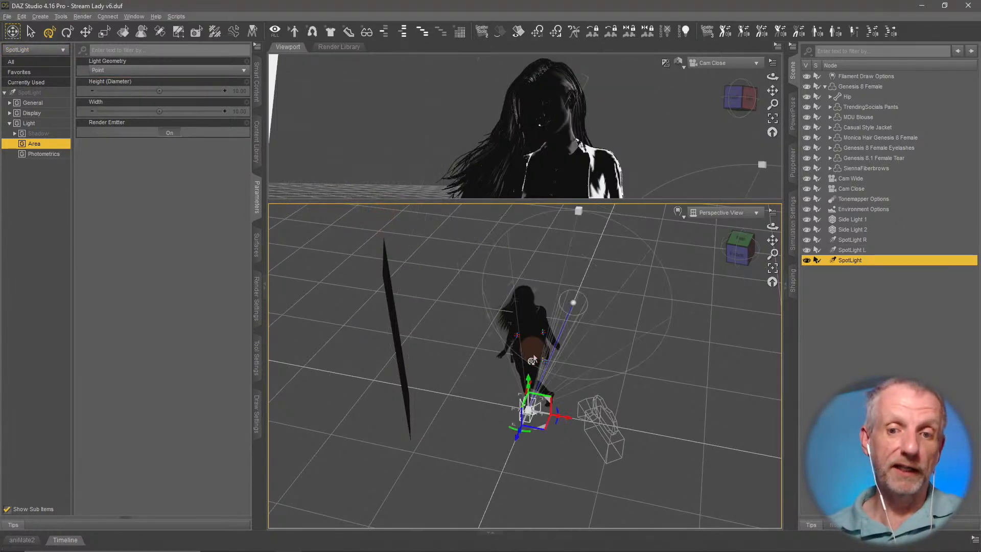
Move the new SpotLight away from the figure on its front side and raise it to about head height.
middle_drag(605, 436, 607, 437)
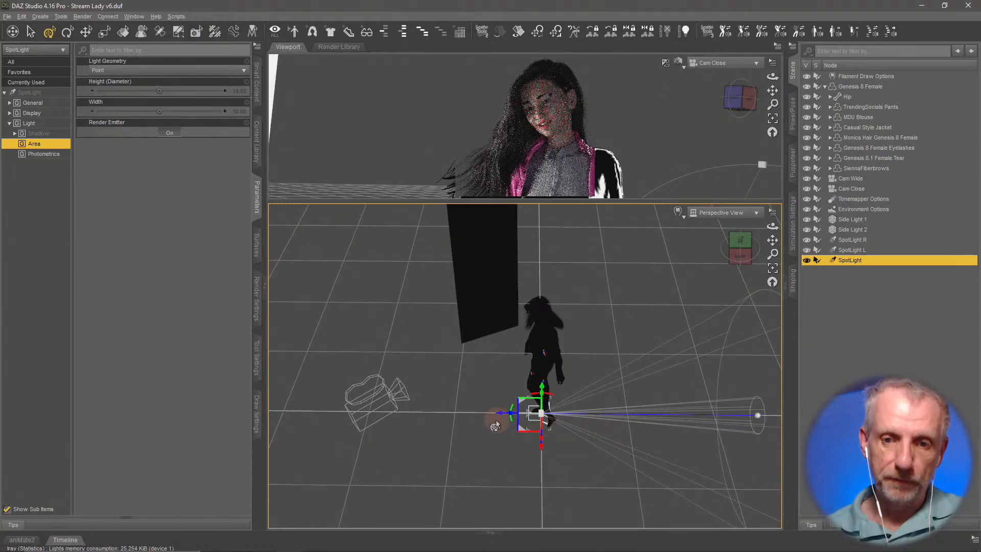
drag(497, 415, 381, 408)
middle_drag(346, 346, 346, 345)
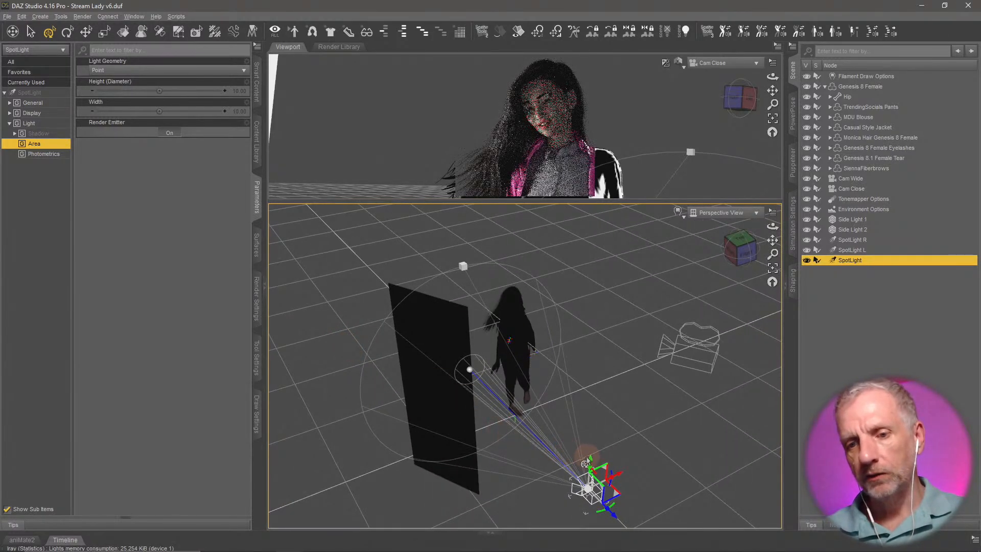
drag(589, 458, 606, 327)
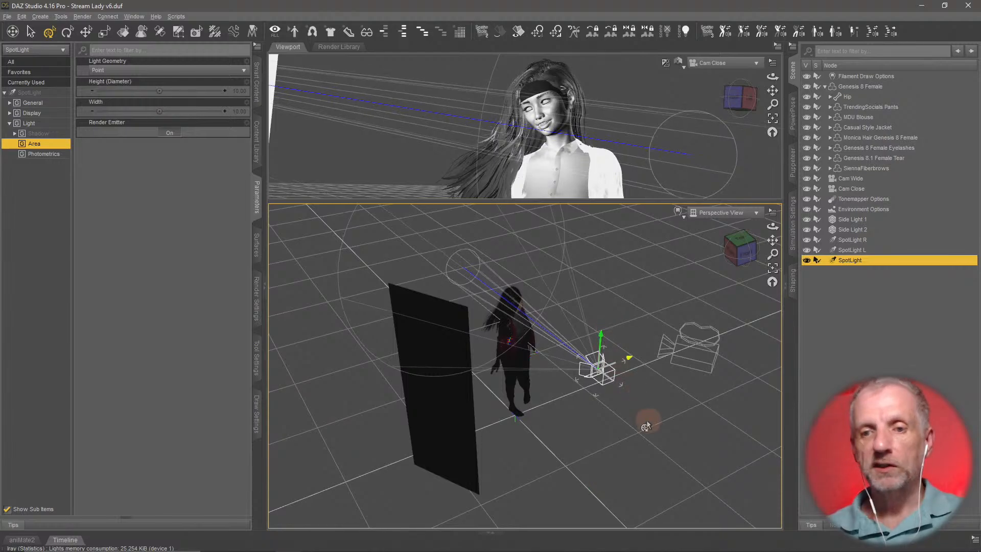
middle_drag(448, 406, 688, 434)
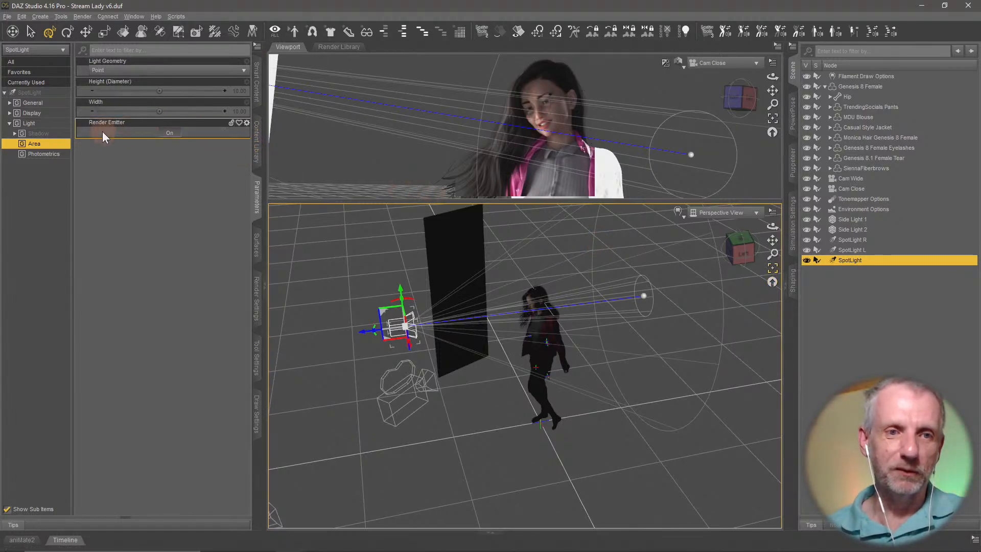
Set the new SpotLight's Point At constraint to the Head bone of the Genesis 8 Female.
click(33, 102)
click(9, 103)
click(42, 123)
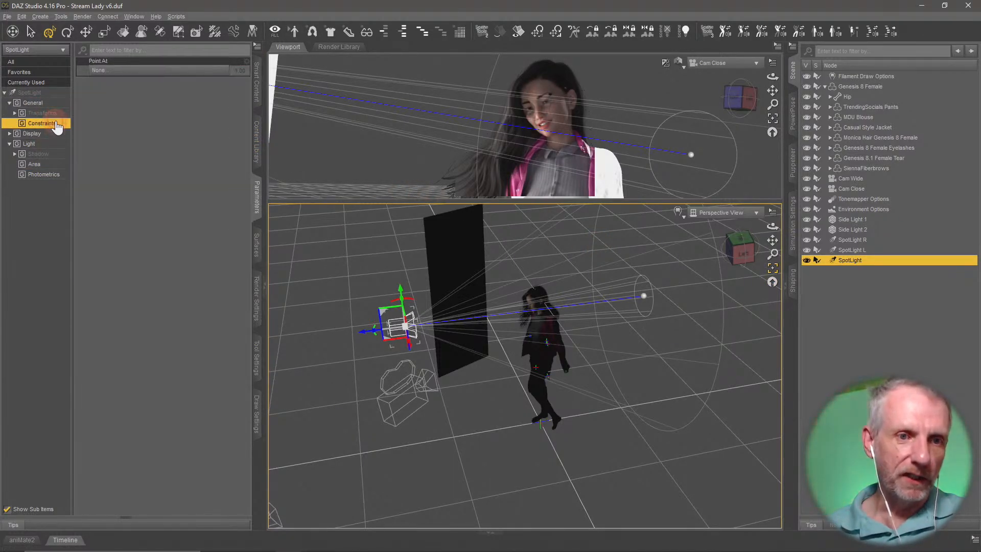
click(143, 70)
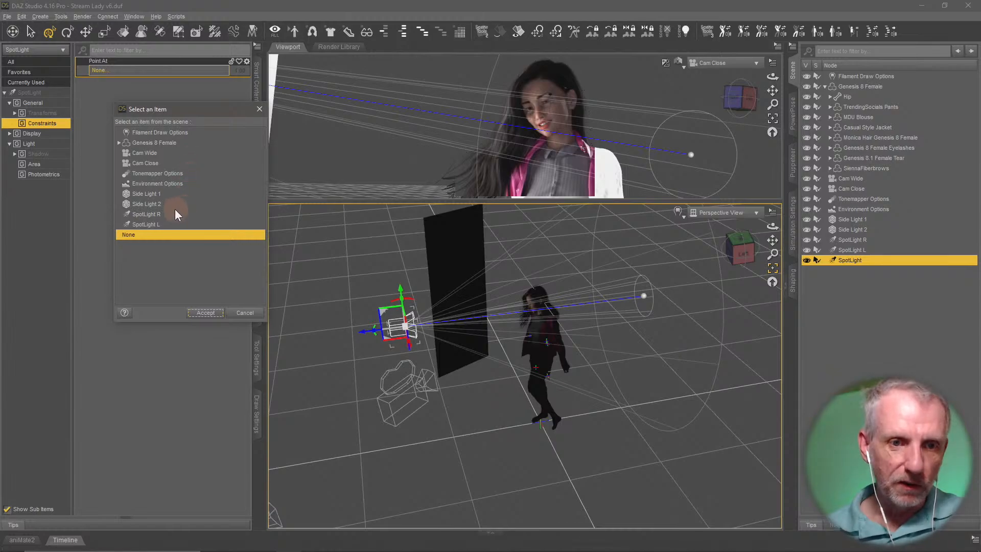
double_click(168, 144)
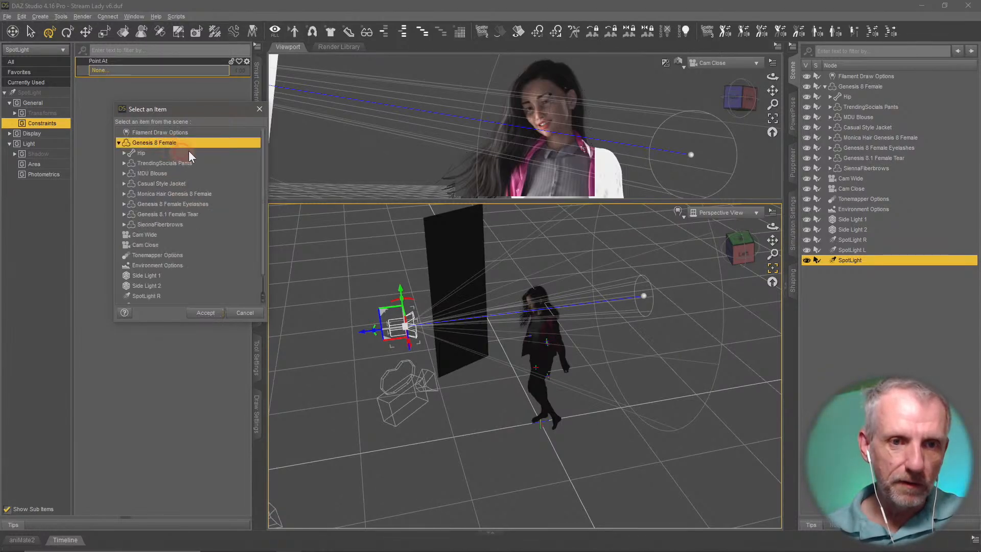
double_click(166, 153)
double_click(169, 163)
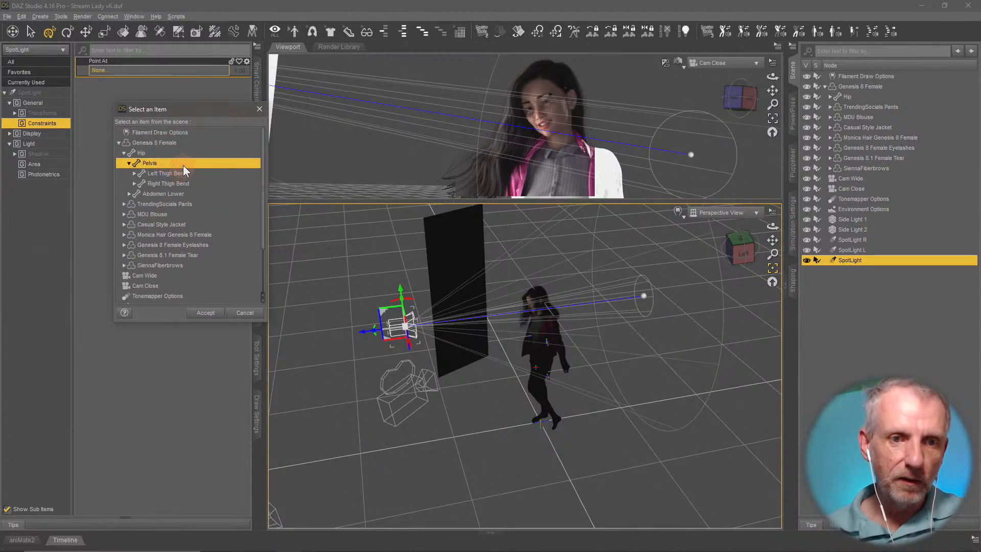
double_click(183, 165)
double_click(175, 175)
double_click(185, 183)
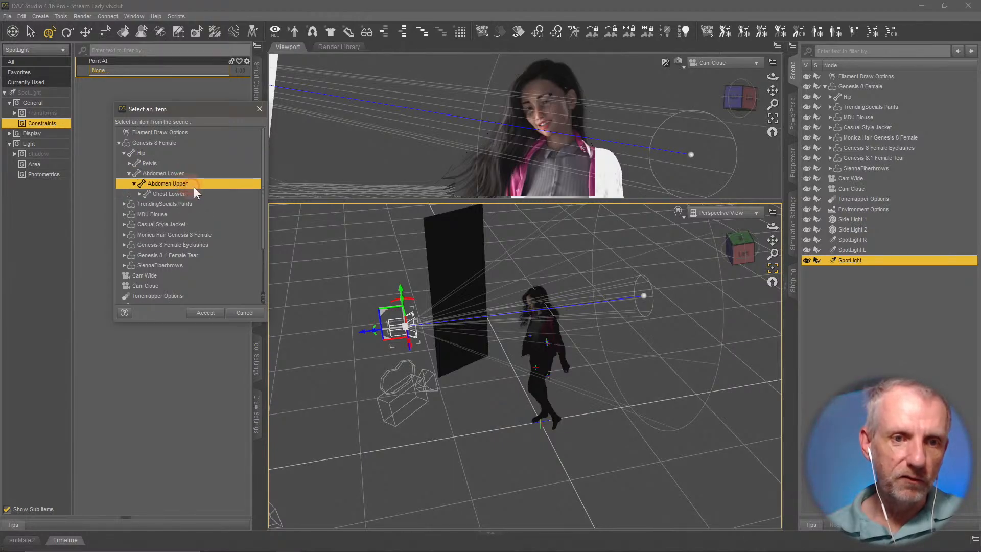
double_click(188, 193)
double_click(198, 204)
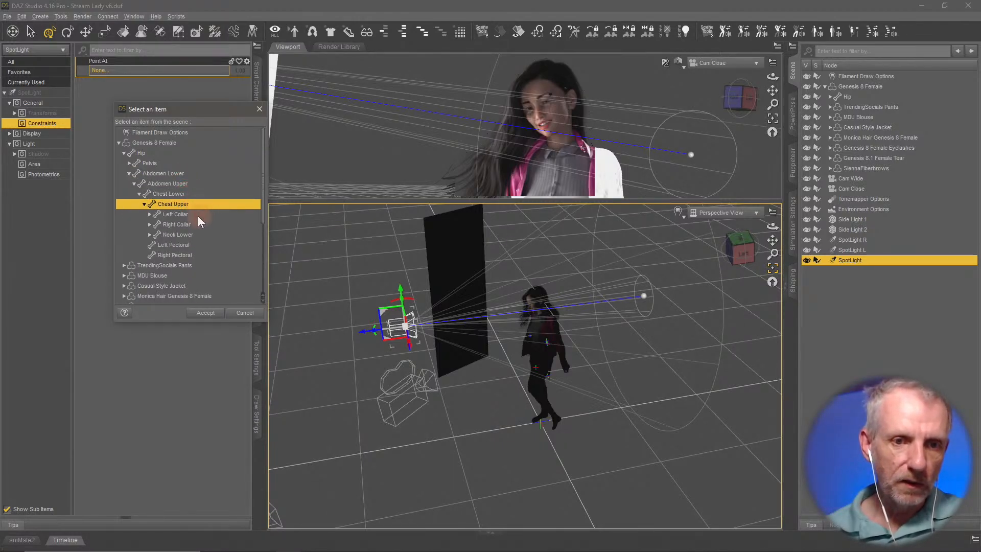
double_click(195, 234)
double_click(189, 246)
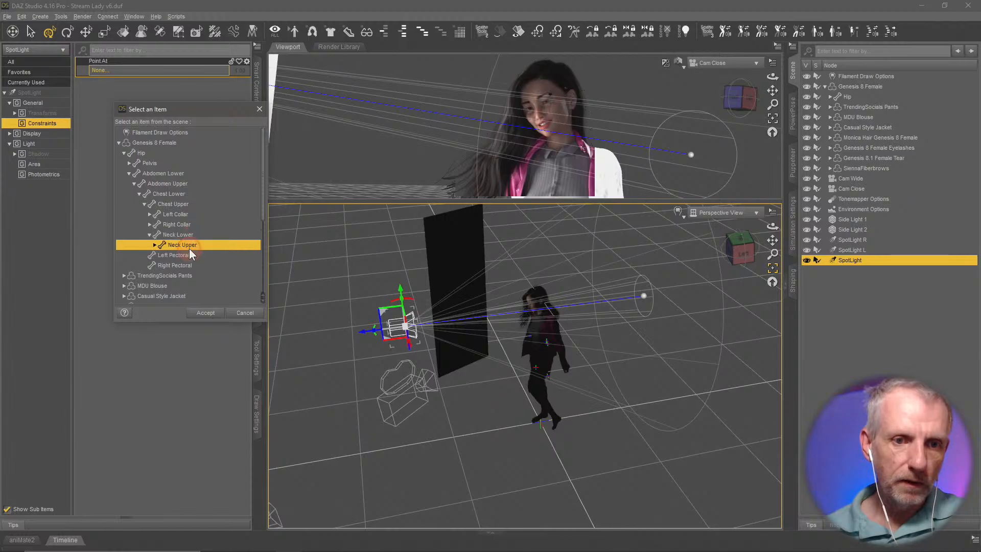
click(197, 255)
click(198, 256)
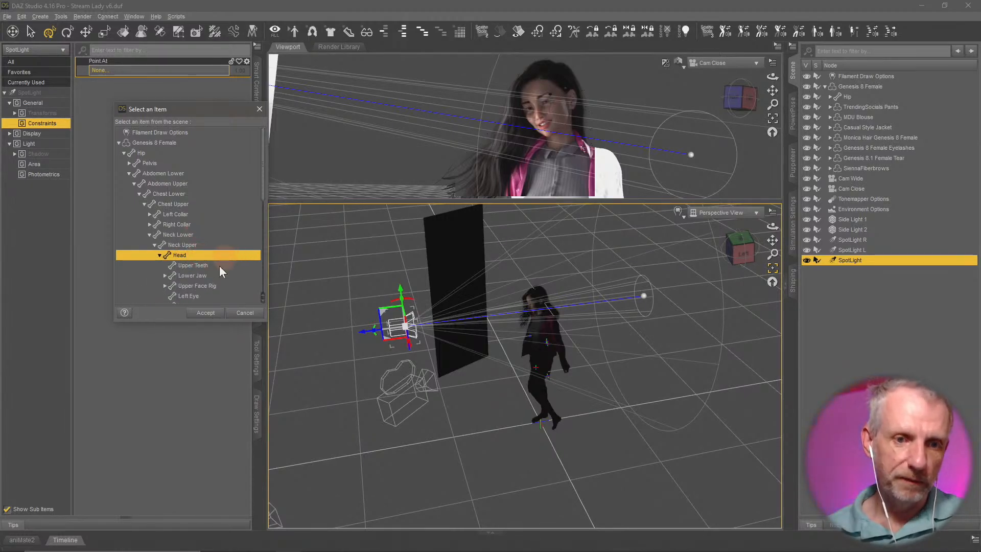
click(205, 312)
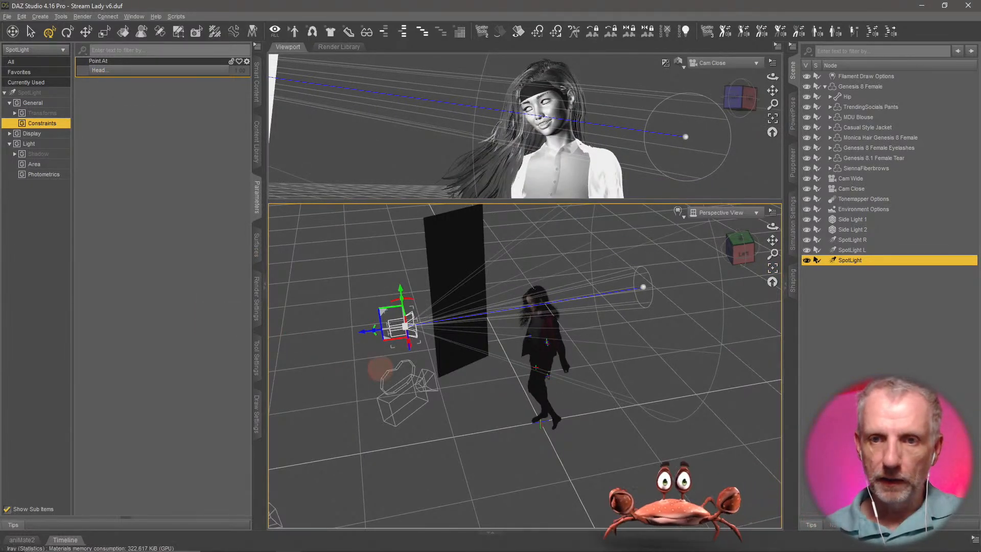
Raise the SpotLight slightly on the figure's front side.
middle_drag(381, 368, 400, 365)
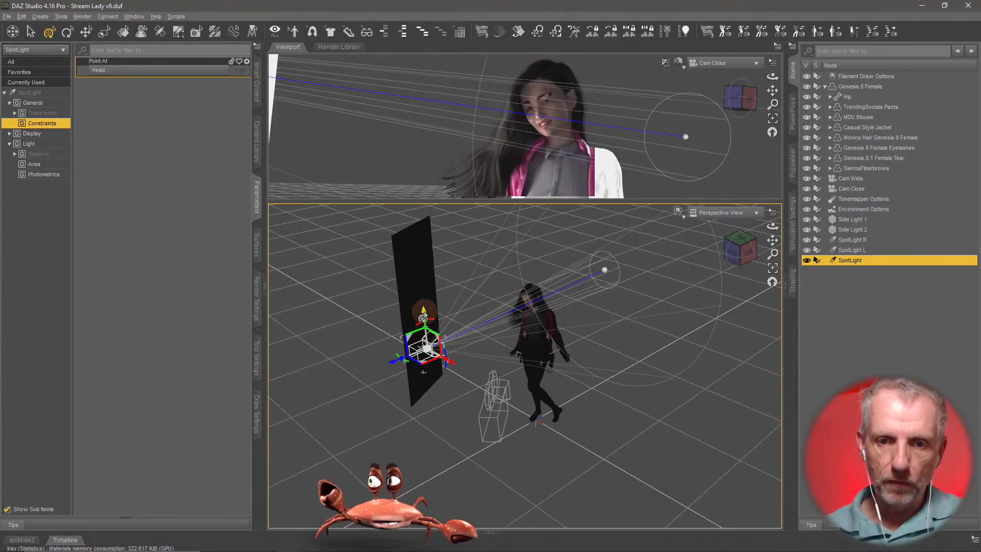
mouse_move(421, 317)
mouse_down()
mouse_move(435, 279)
mouse_move(434, 310)
mouse_up()
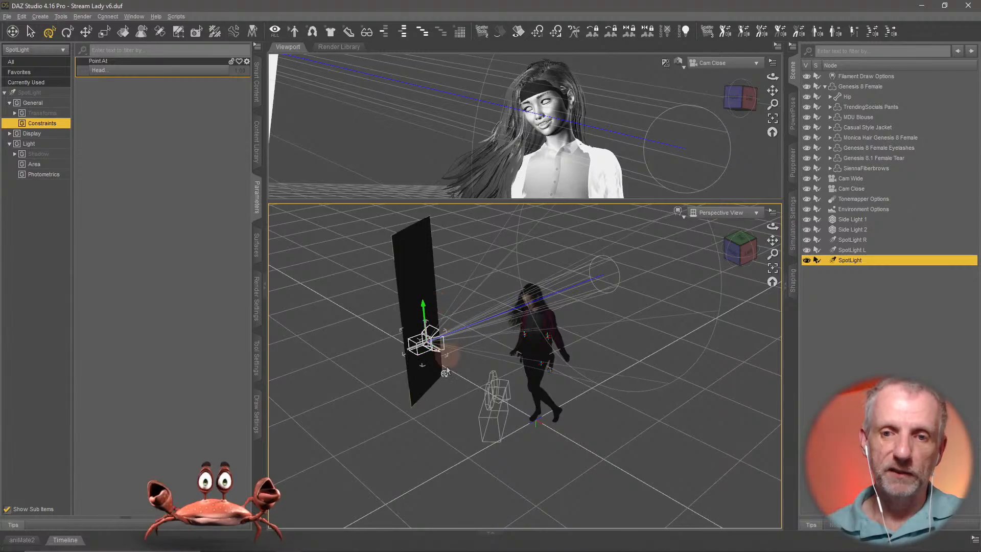
middle_drag(411, 360, 447, 395)
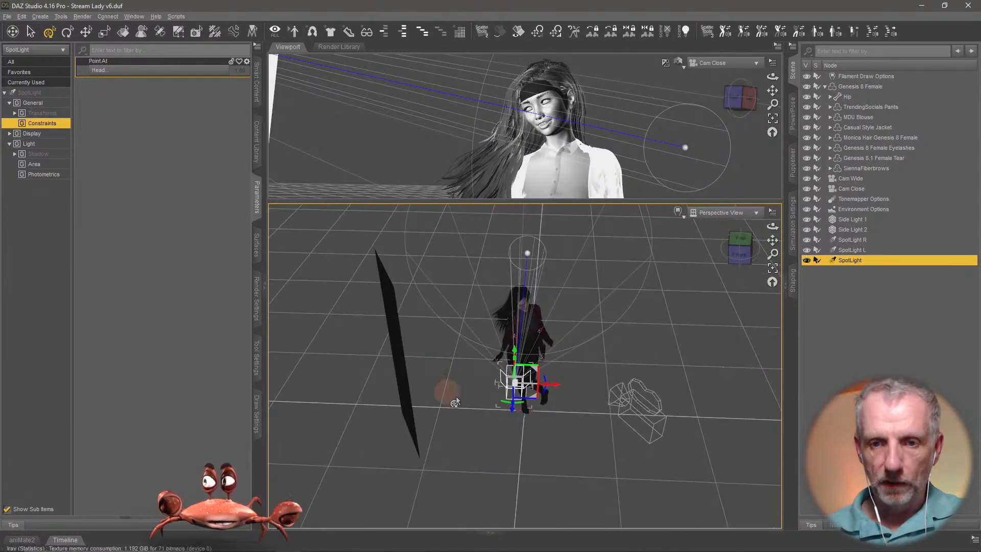
scroll(522, 393, up, 3)
scroll(522, 393, up, 3)
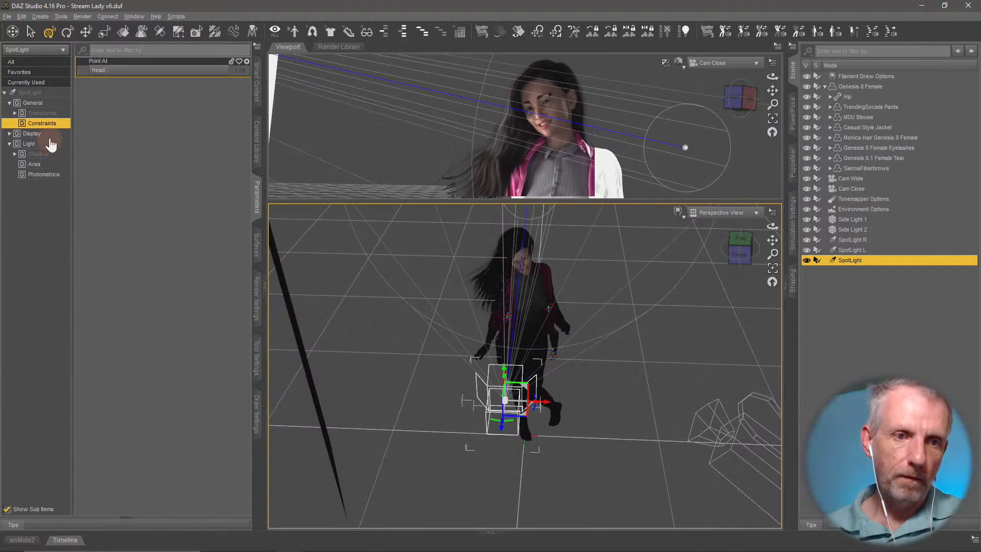
Narrow the SpotLight's Spread Angle to 16.90.
click(34, 164)
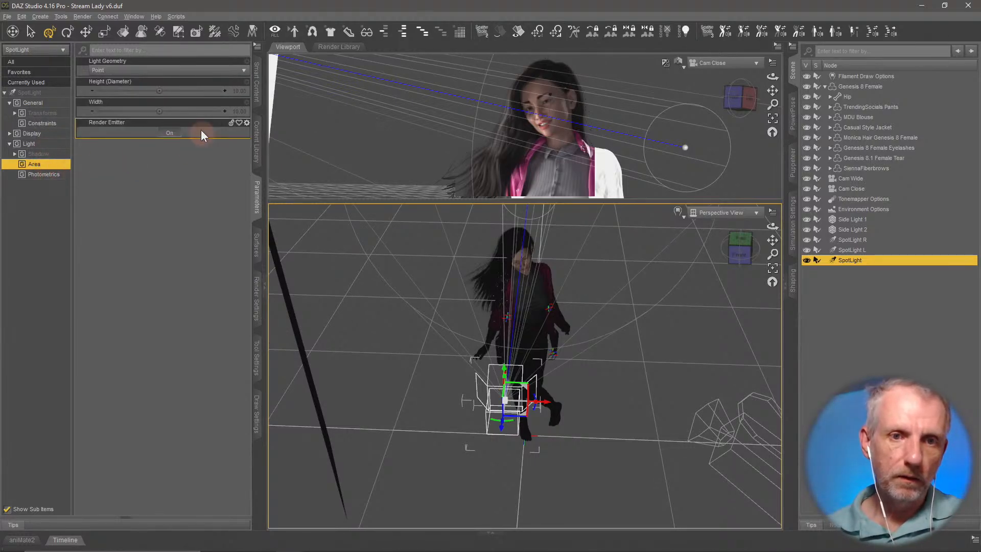
click(48, 177)
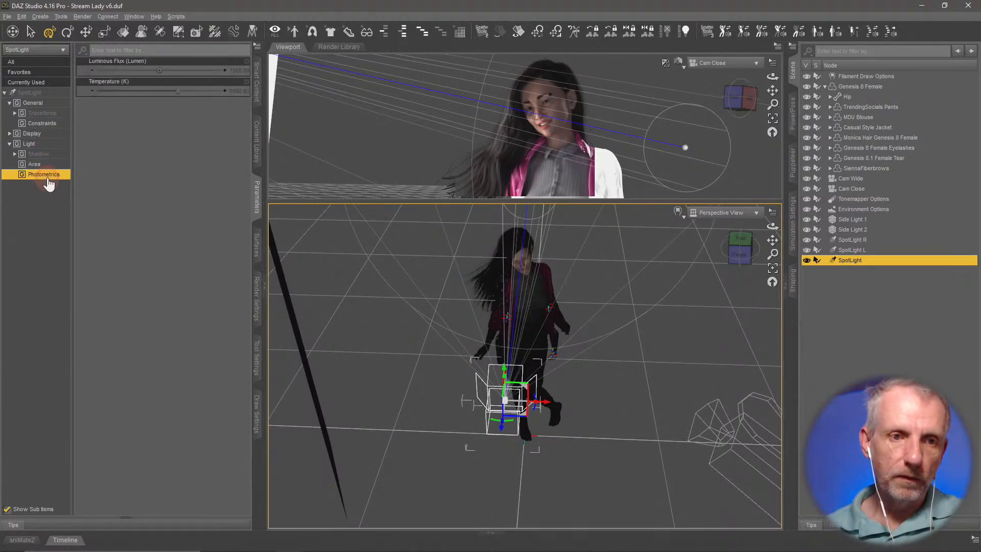
click(56, 145)
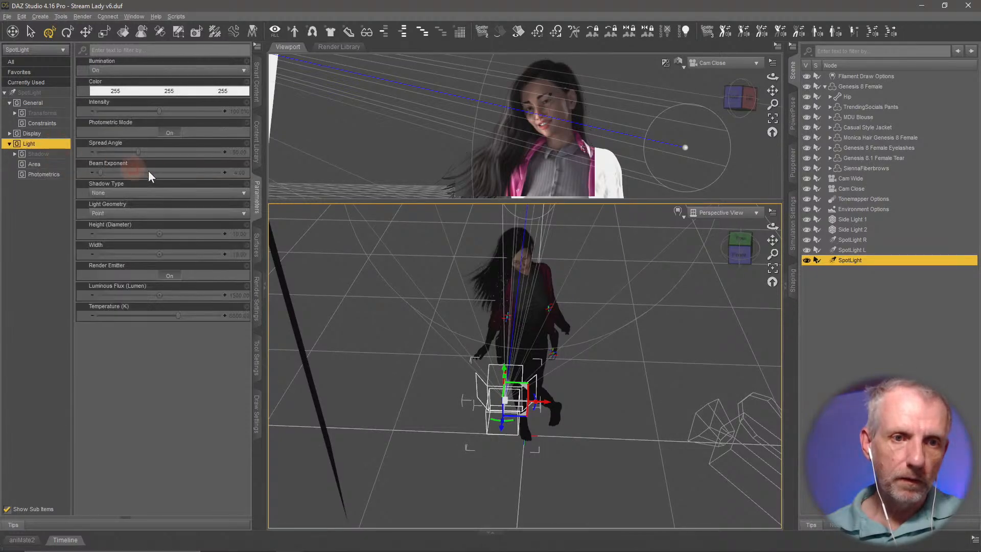
drag(139, 154, 108, 147)
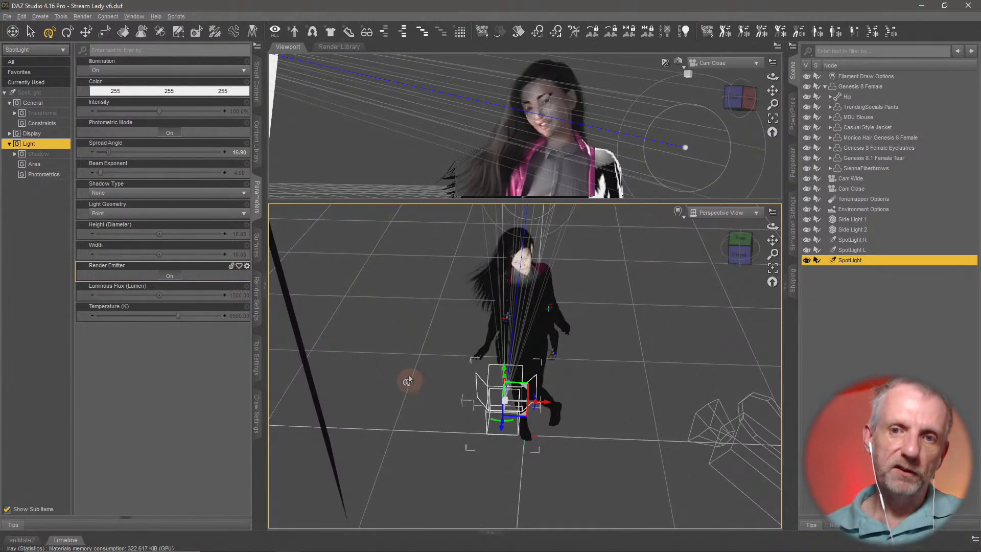
Move the SpotLight horizontally towards the dark side panel and enlarge the Cam Close viewport to check the face lighting.
alt+drag(640, 375, 611, 401)
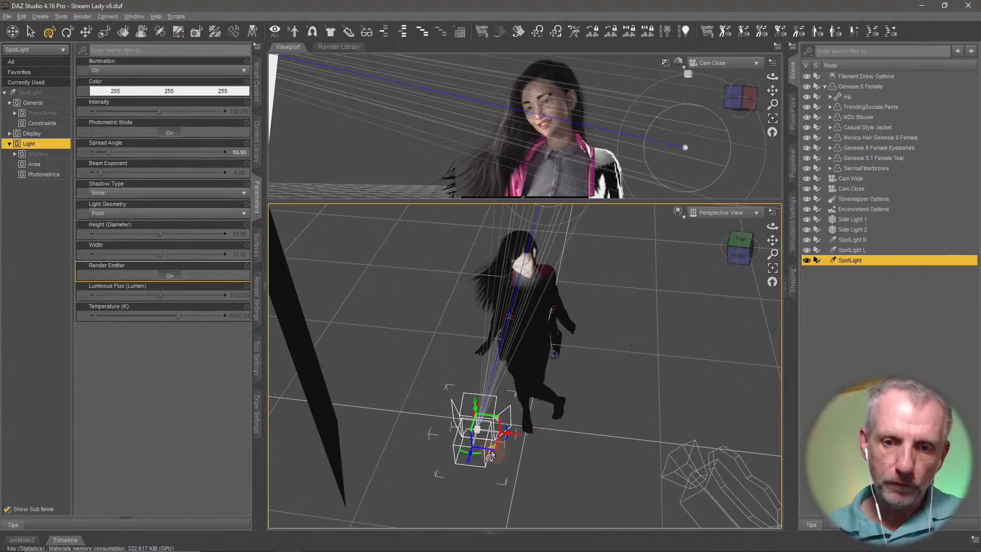
drag(490, 456, 456, 409)
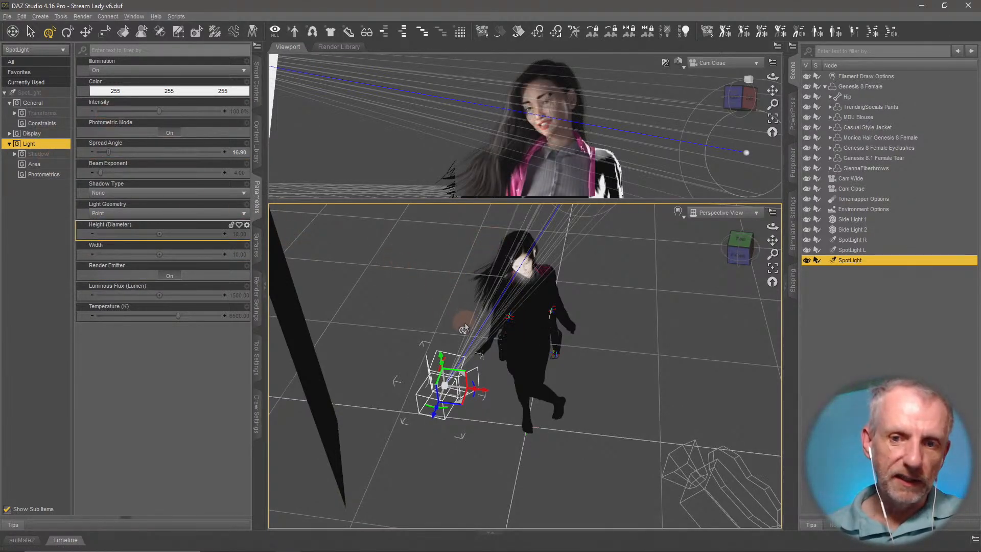
drag(556, 200, 556, 355)
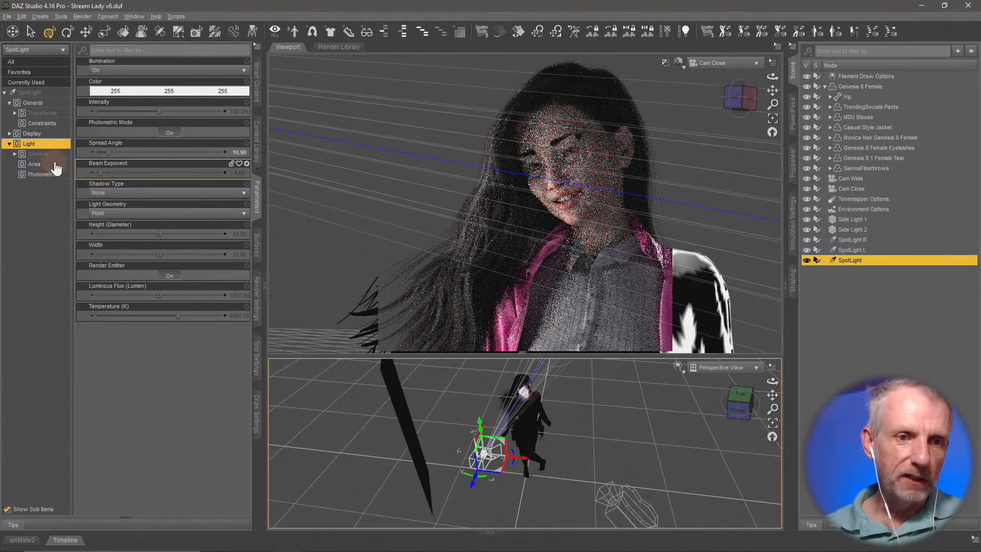
Change the SpotLight's Light Geometry to Disc.
click(37, 165)
click(185, 70)
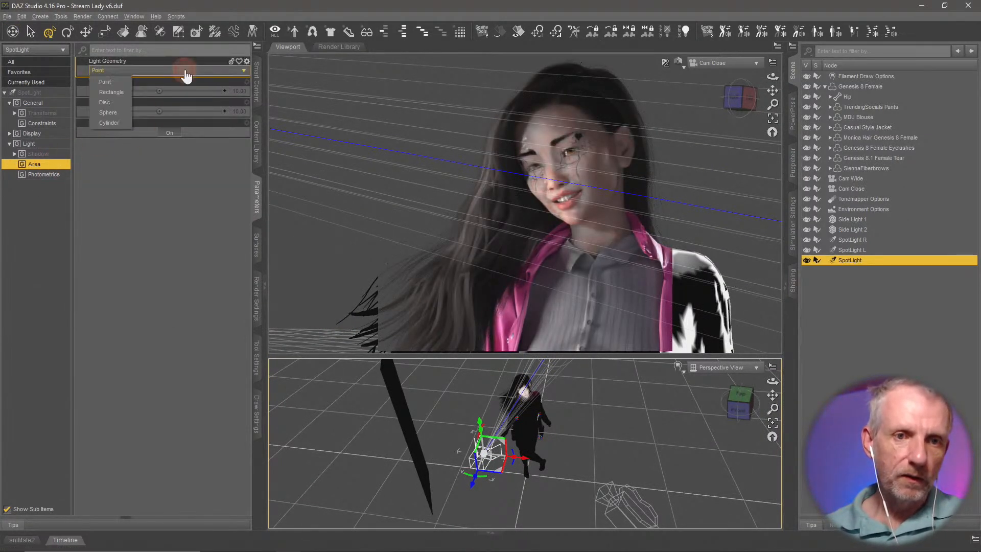
click(124, 101)
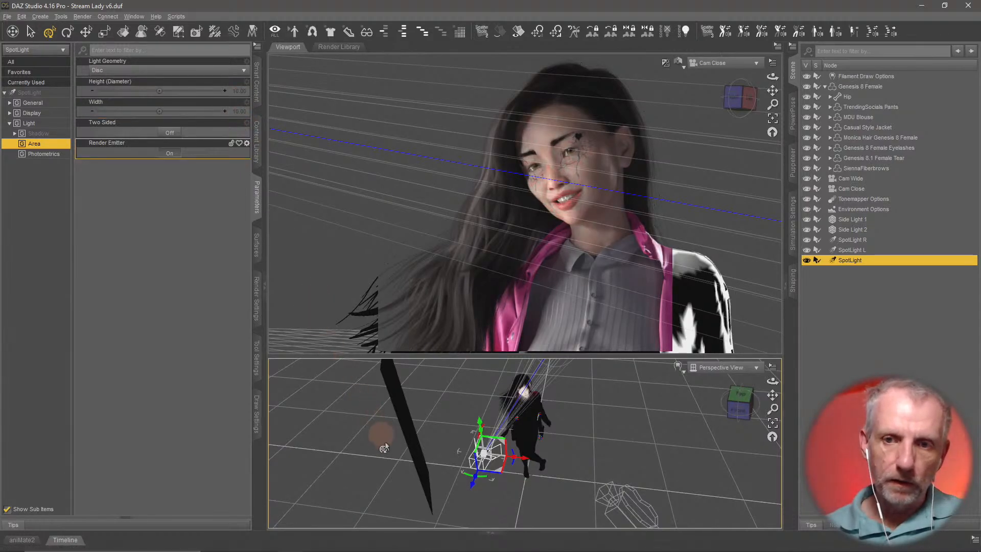
Move the SpotLight sideways away from the dark panel towards the cameras and turn its Render Emitter off.
middle_drag(386, 445, 390, 448)
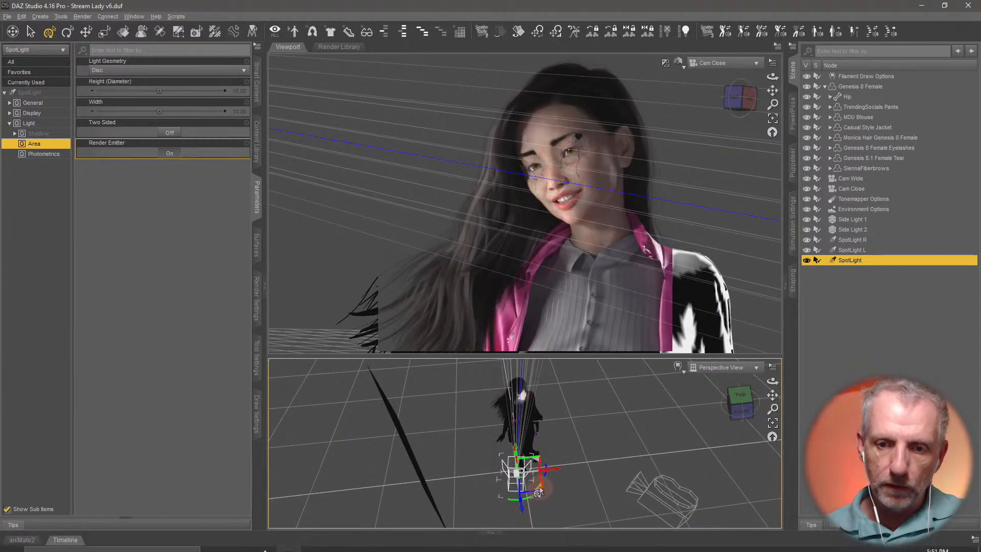
drag(540, 484, 576, 487)
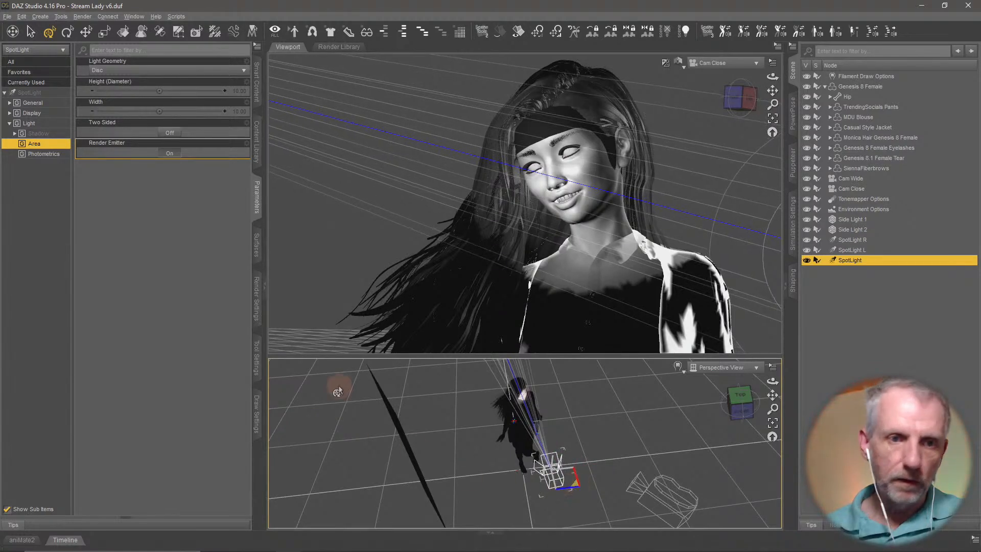
click(170, 153)
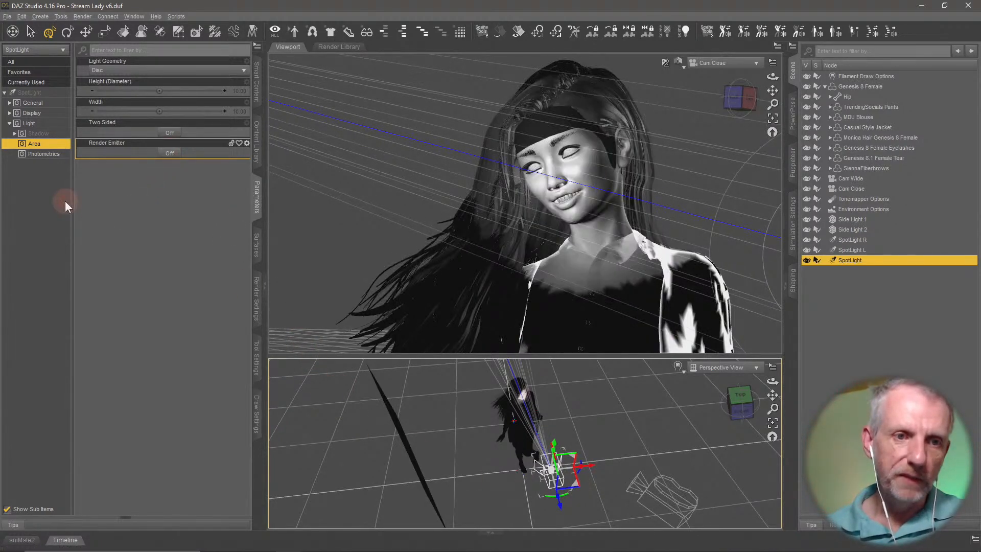
Set the SpotLight's Luminous Flux to 500 lumens.
click(45, 154)
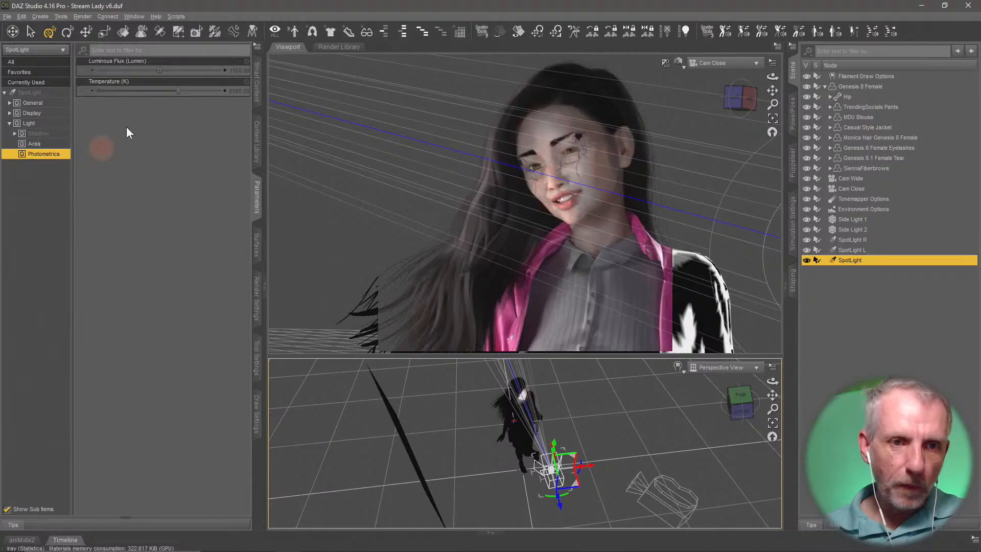
click(239, 70)
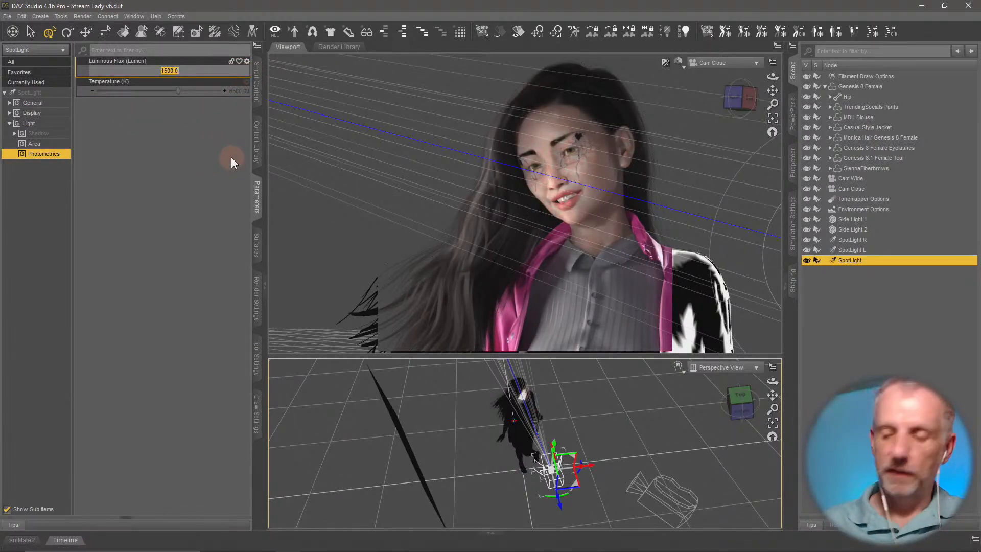
text(500)
key(Return)
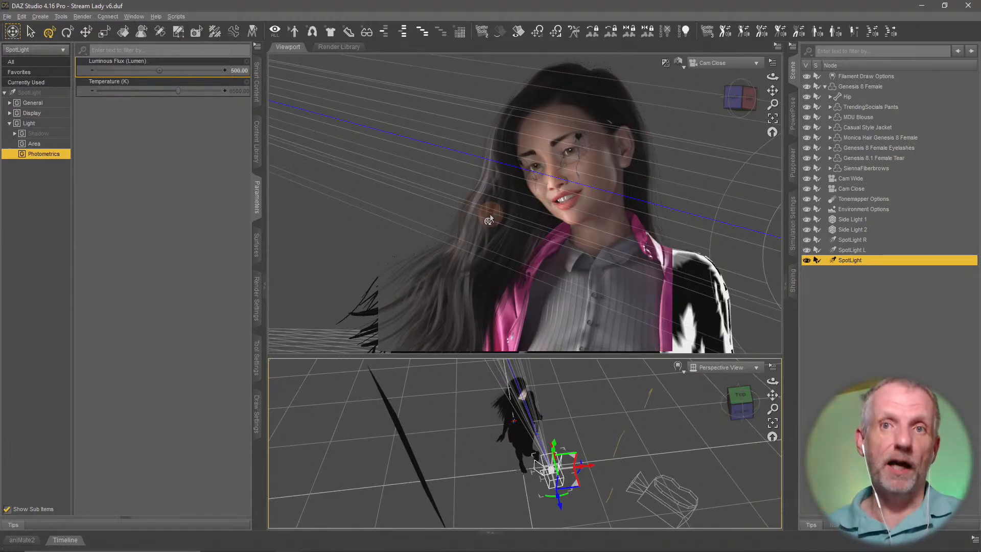
right_click(490, 215)
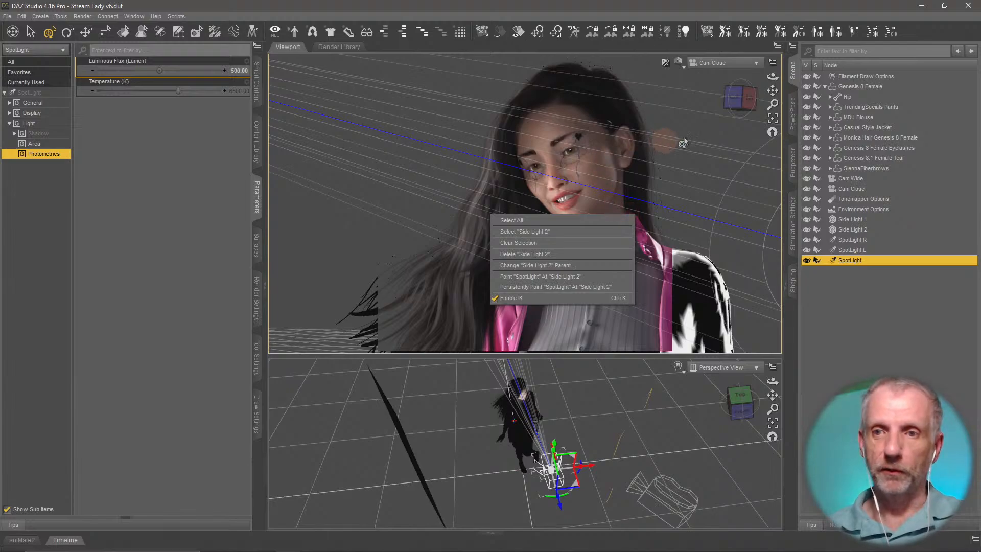
click(55, 35)
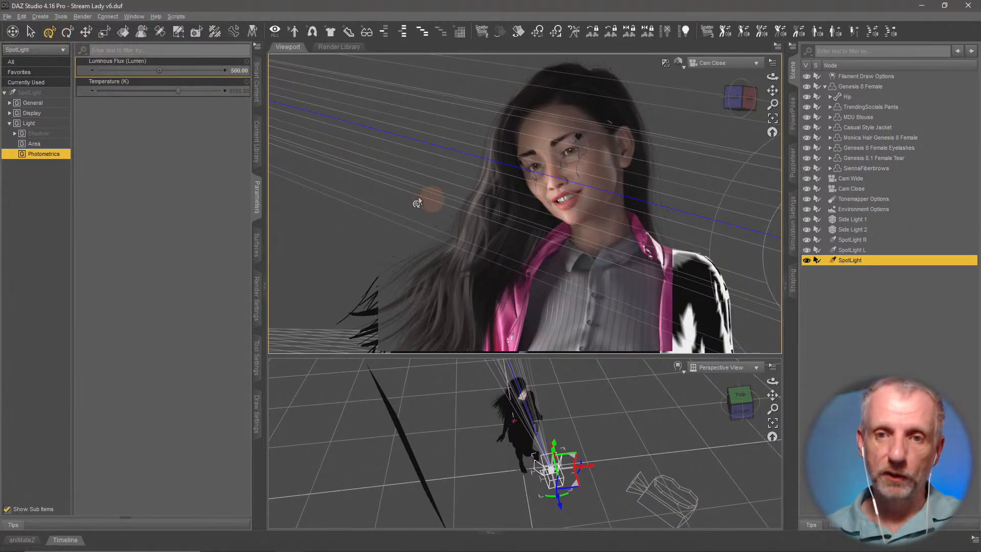
right_click(495, 239)
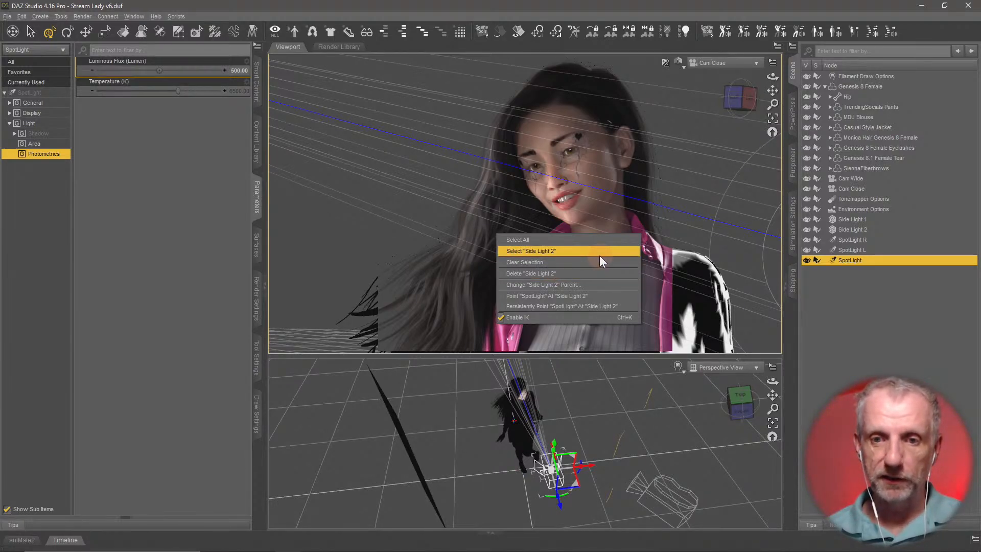
Bring up the surface settings of Monica Hair Genesis 8 Female and select all of the hair's surfaces.
click(882, 140)
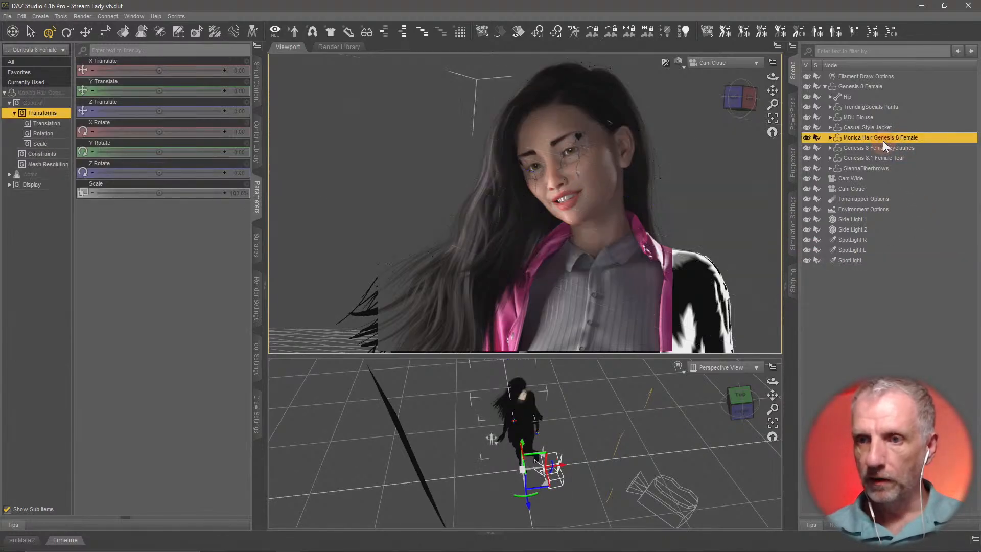
click(257, 250)
click(76, 101)
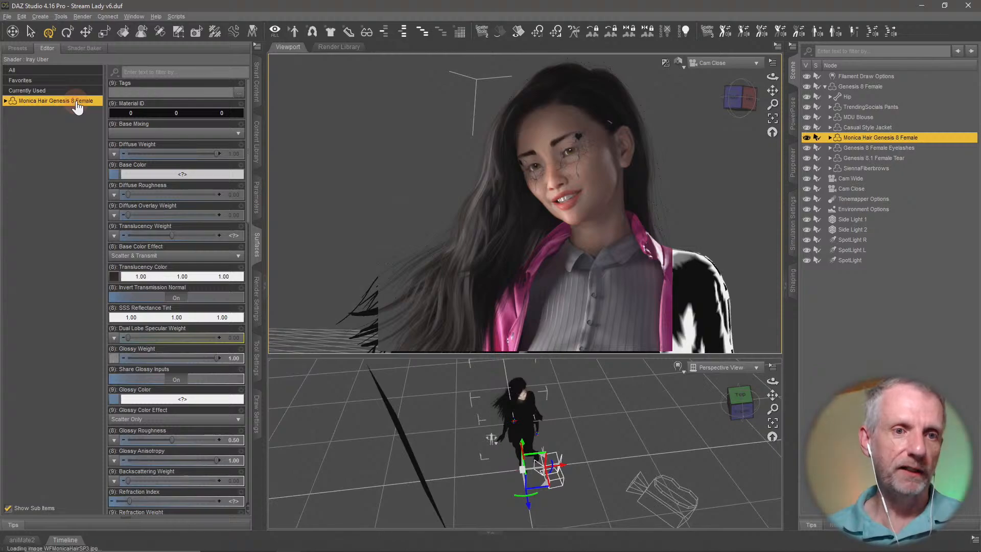
double_click(77, 102)
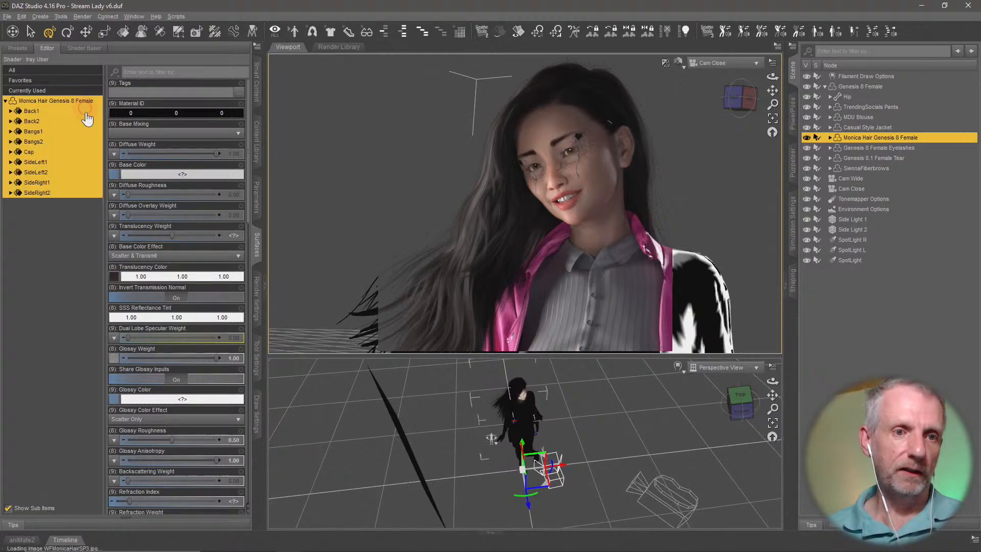
click(41, 120)
click(53, 101)
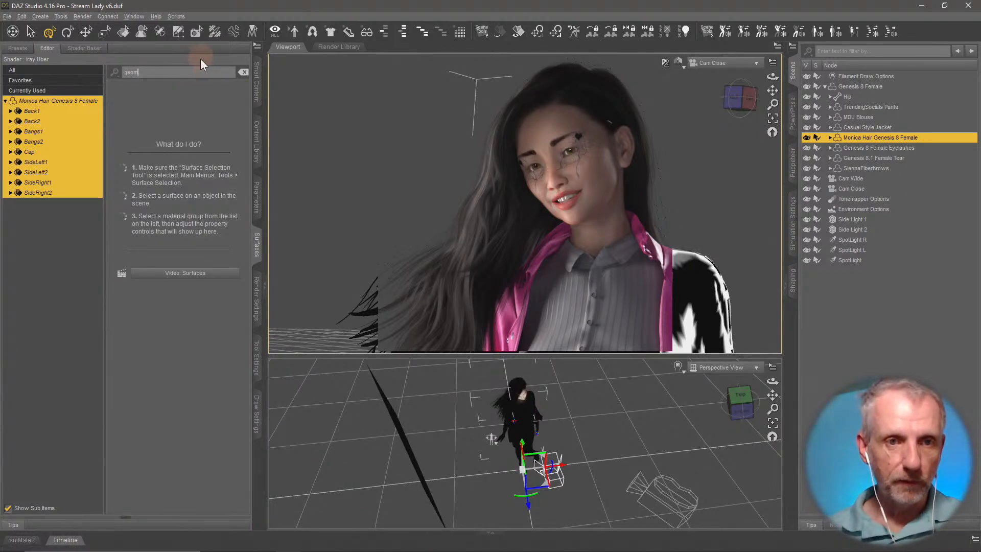
Filter the hair's surface properties for Cutout Opacity and set it to 0.99 on all selected surfaces.
text(ut)
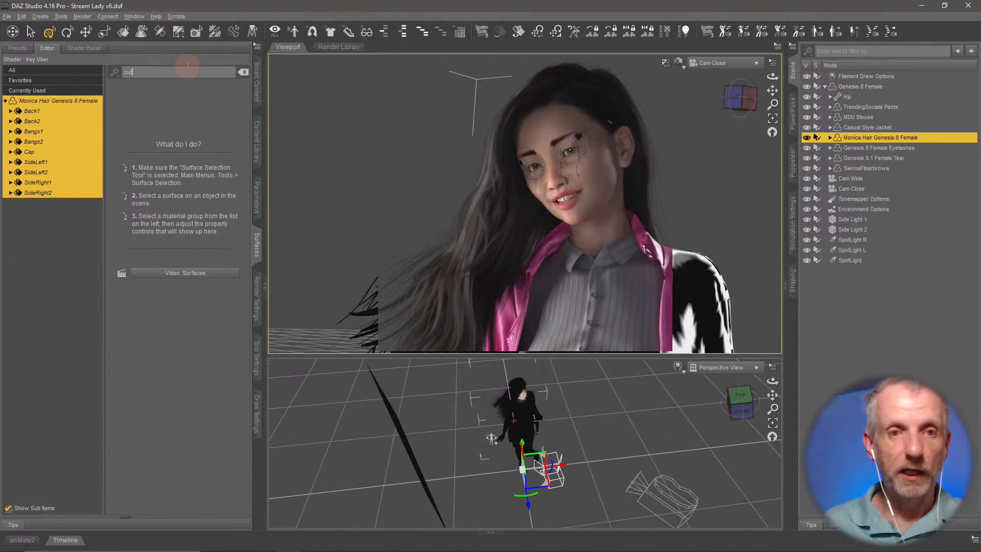
click(238, 93)
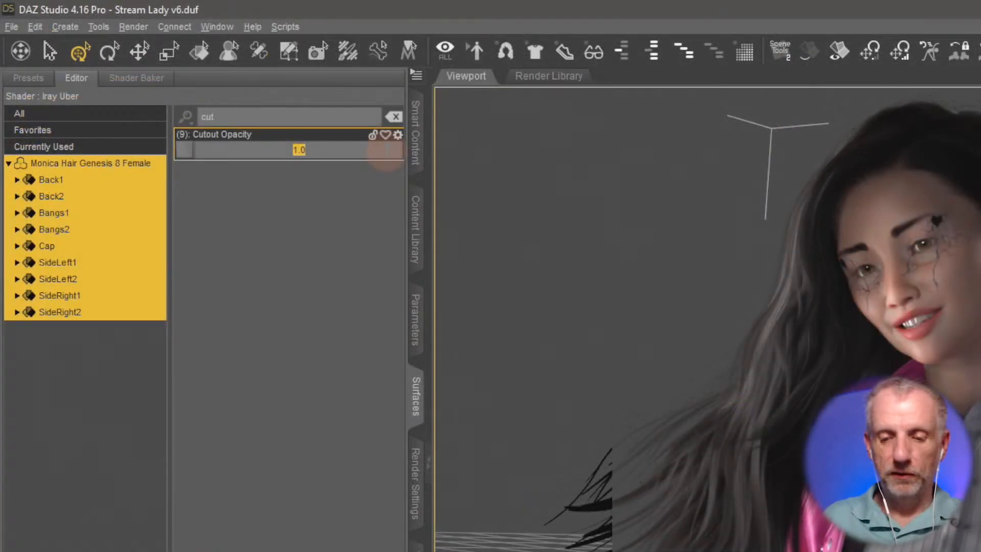
text(0.)
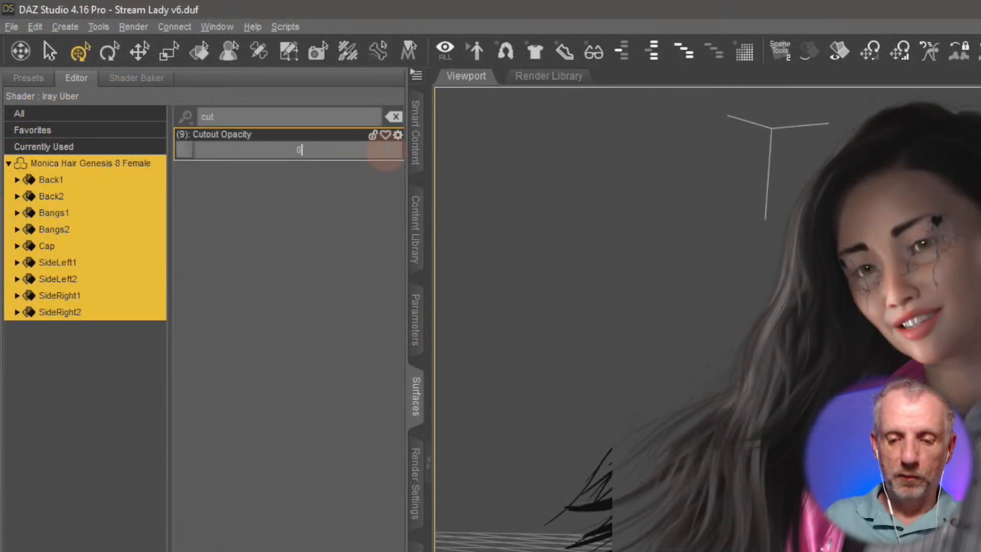
text(99)
key(Return)
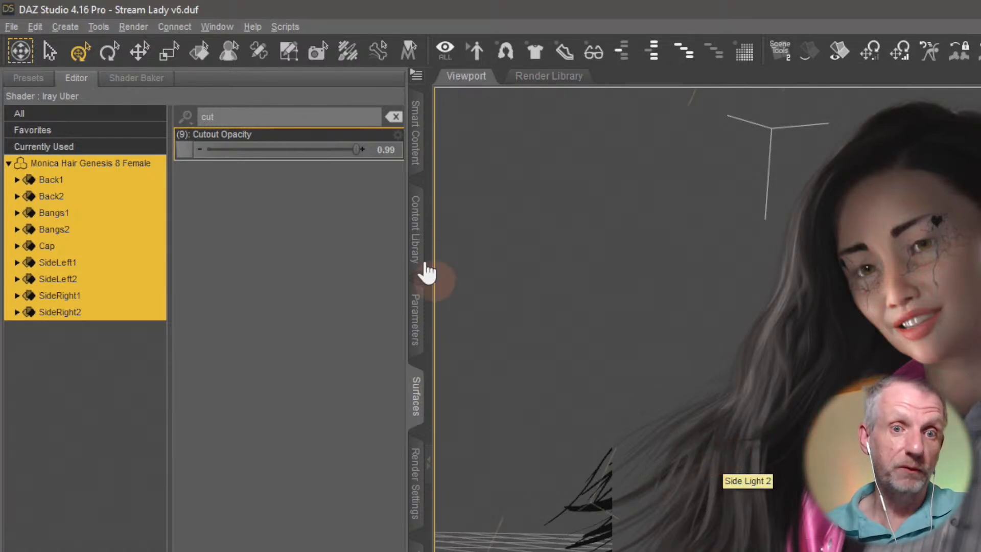
click(391, 152)
Switch to the web article on hair sparkles and review its Cutout Opacity instructions and example screenshot.
key(alt+Tab)
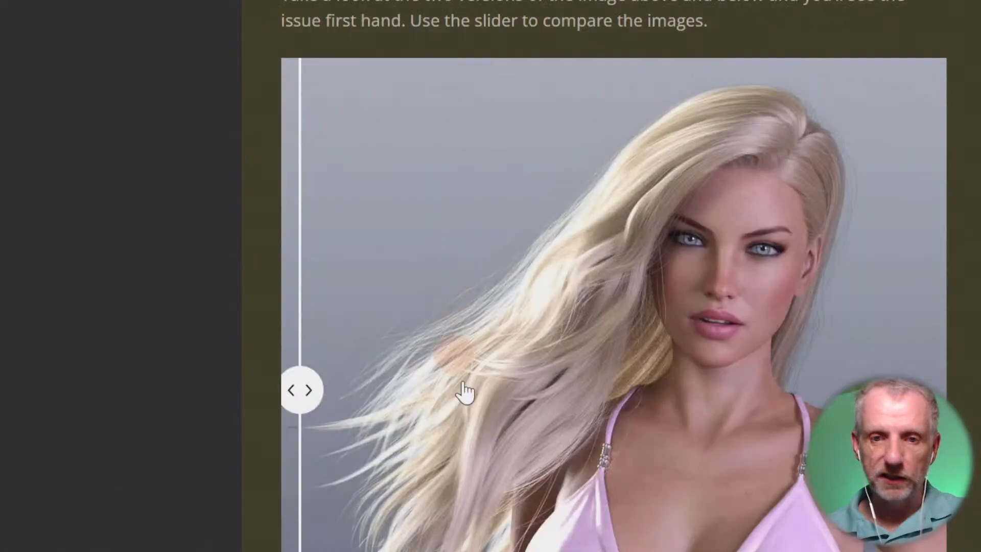
scroll(125, 449, down, 15)
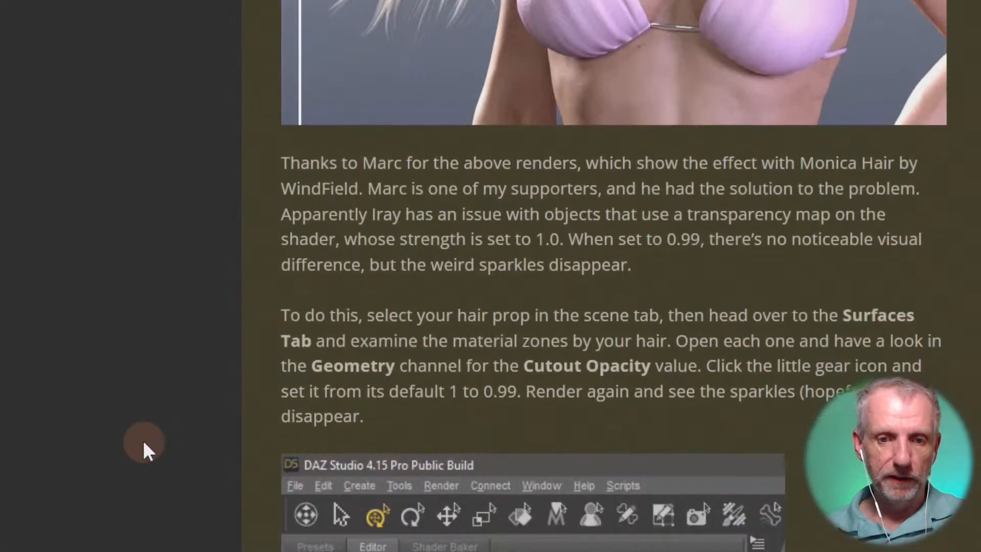
scroll(143, 443, down, 1)
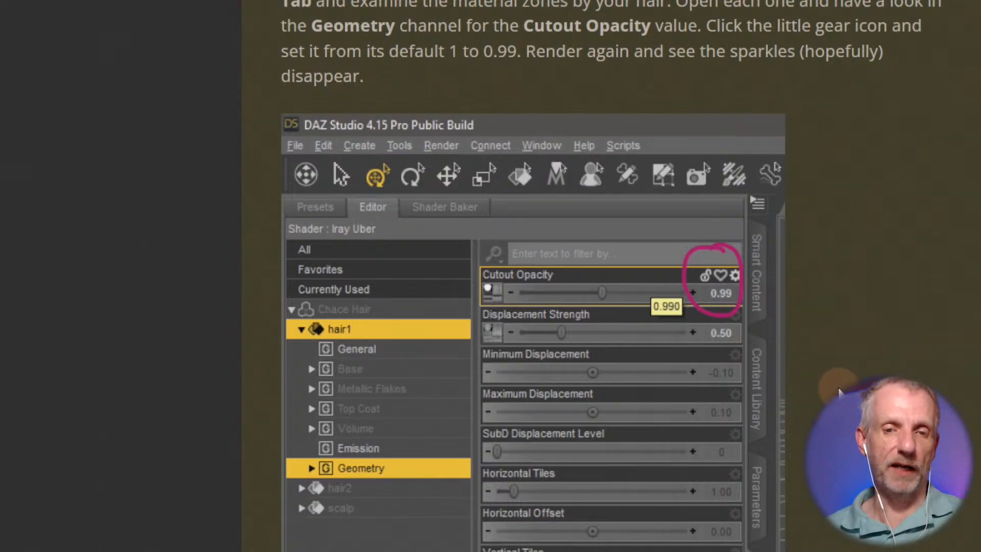
key(alt+Tab)
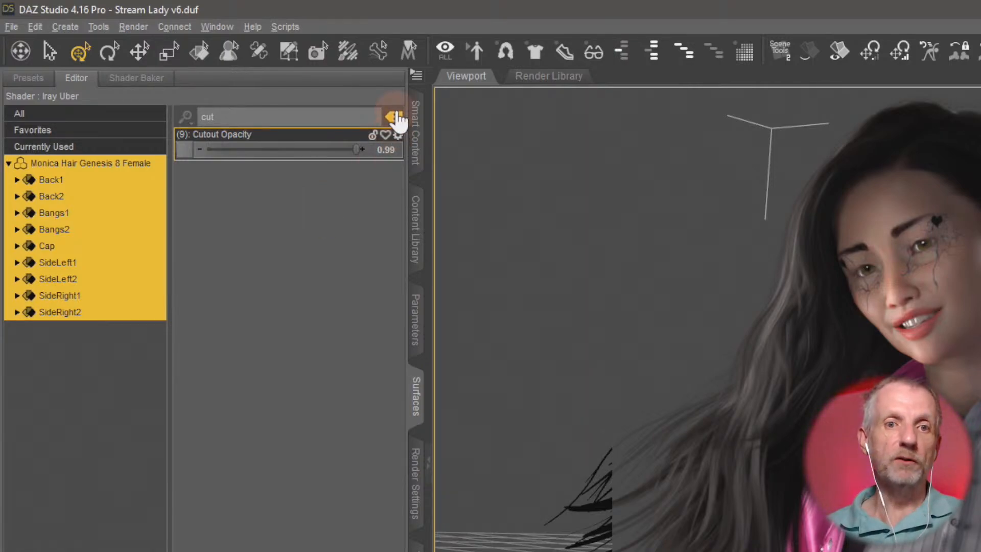
Clear the surface property filter and set the render's pixel size to 2400 by 2400 in the general render settings.
click(393, 117)
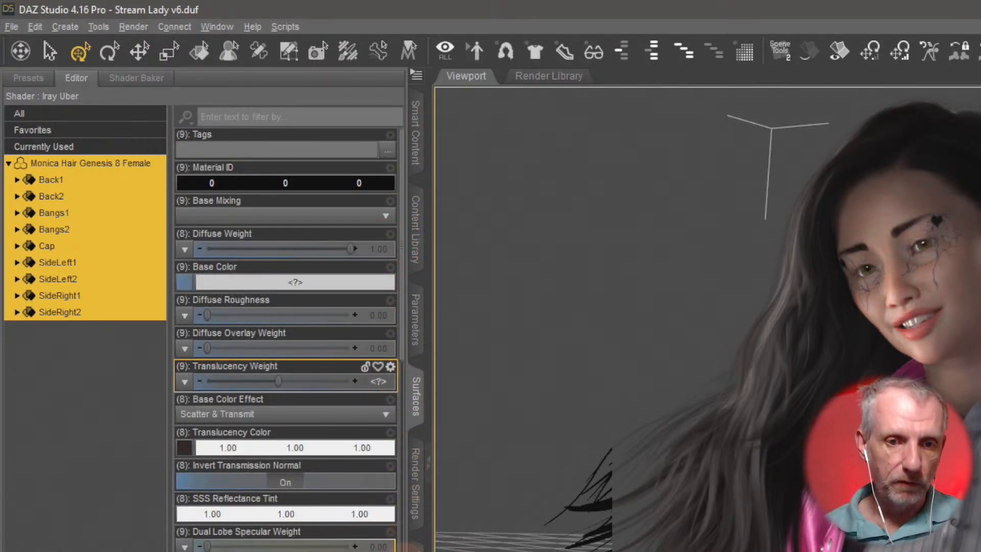
click(416, 519)
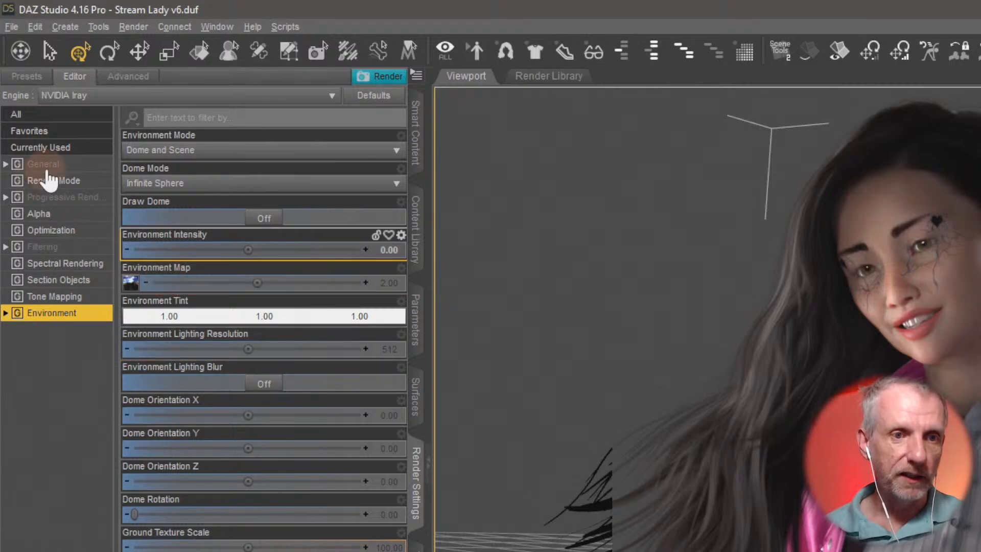
click(45, 164)
click(194, 184)
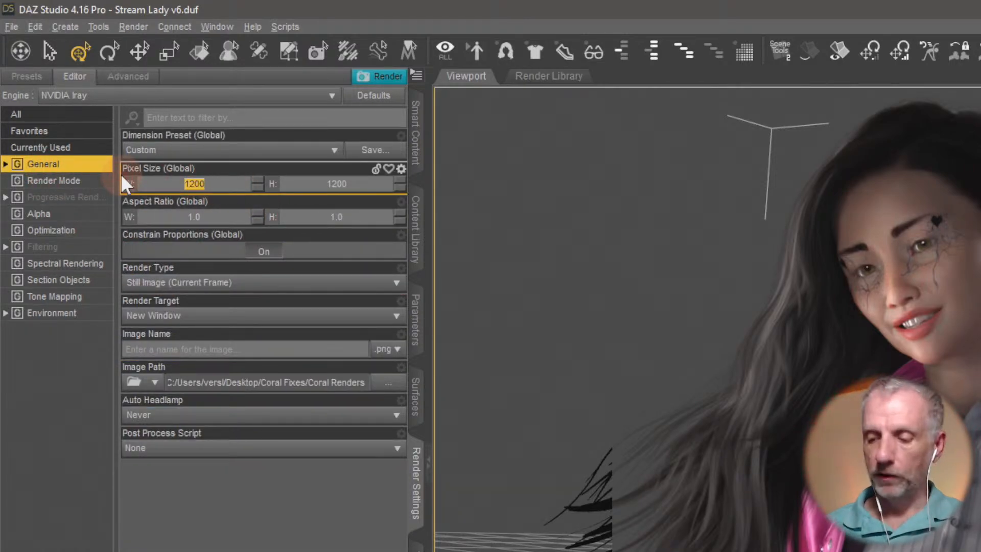
text(2400)
key(Tab)
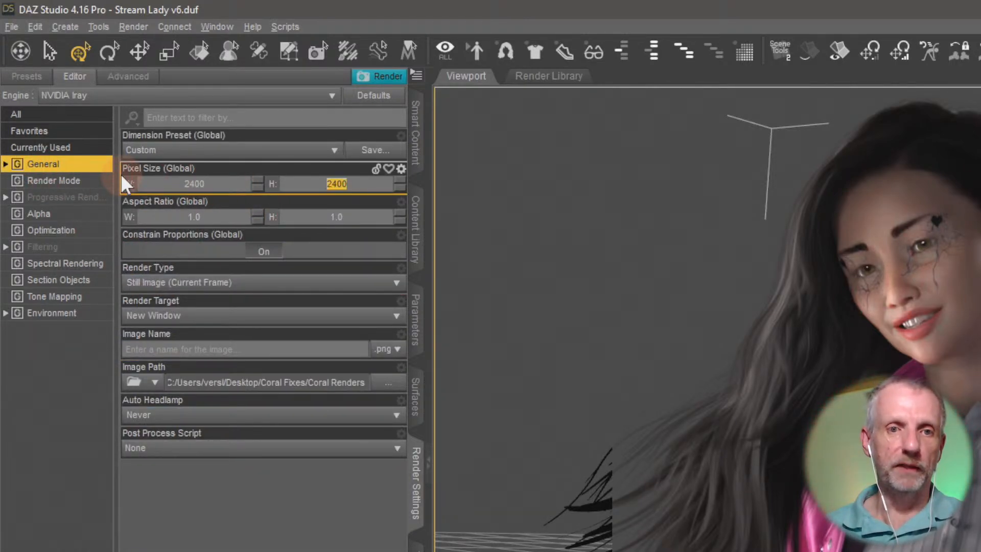
key(Return)
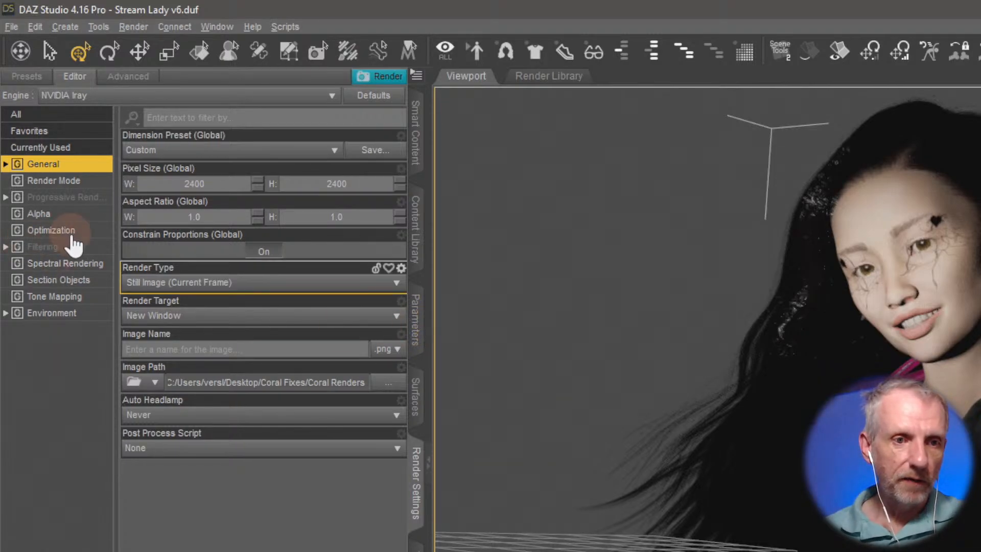
Set the progressive rendering Max Samples to 1000 and start rendering the image.
click(74, 246)
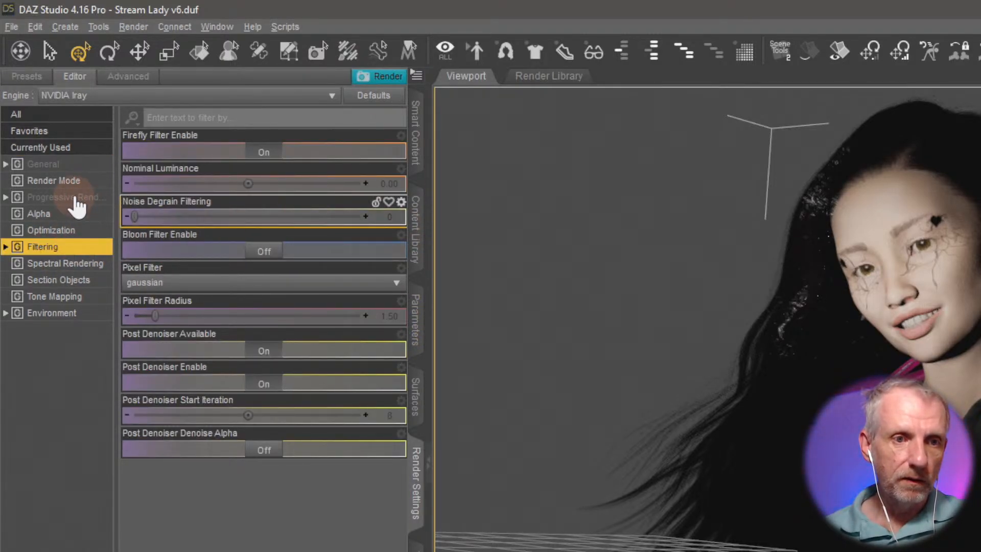
click(78, 201)
click(388, 249)
text(10)
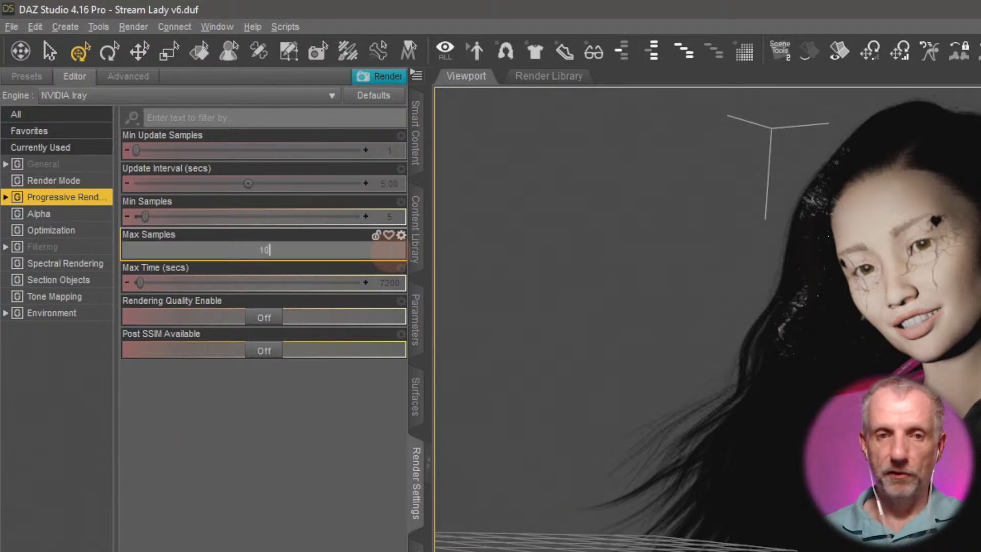
text(00)
key(Return)
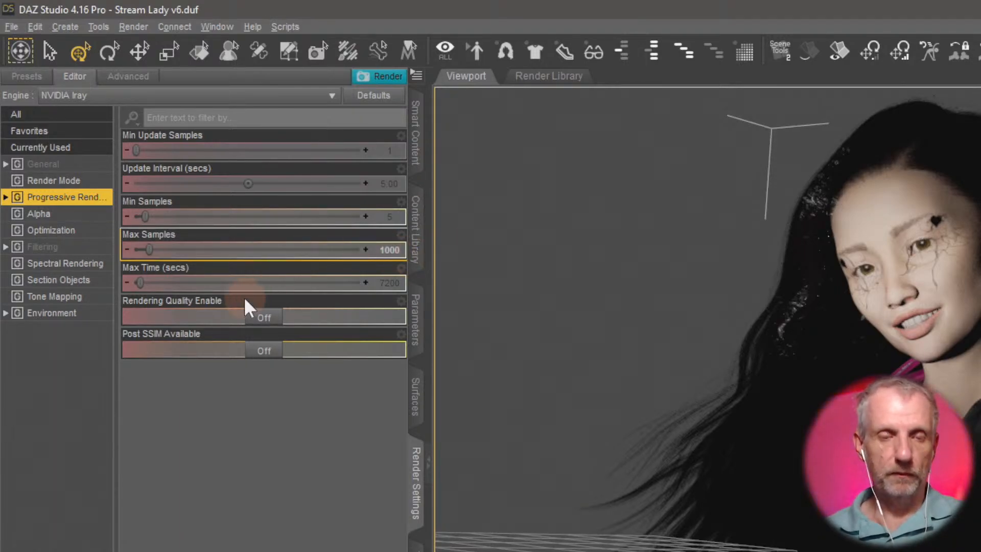
key(ctrl+r)
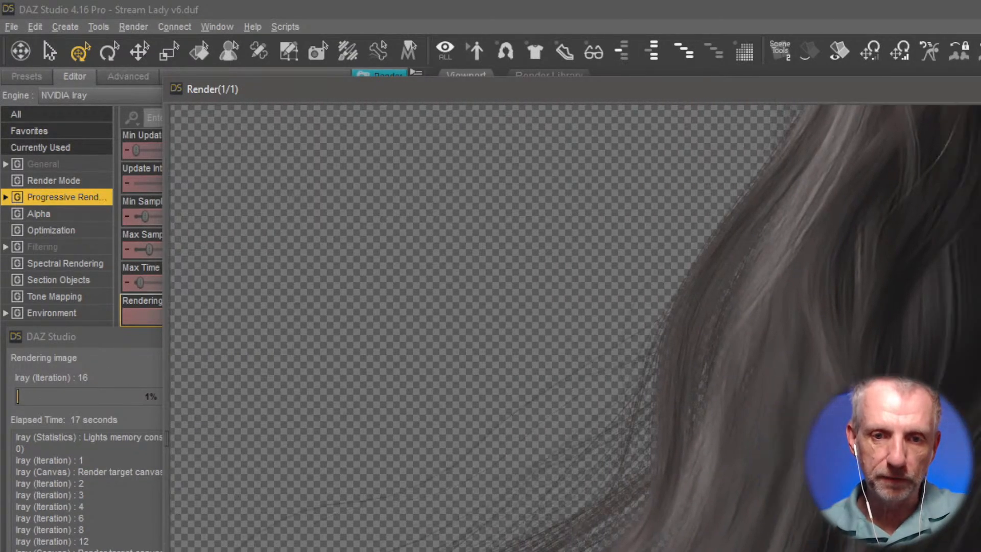
Examine the hair strands, face and pink jacket in the progressing render for sparkles and fine detail.
scroll(970, 487, up, 5)
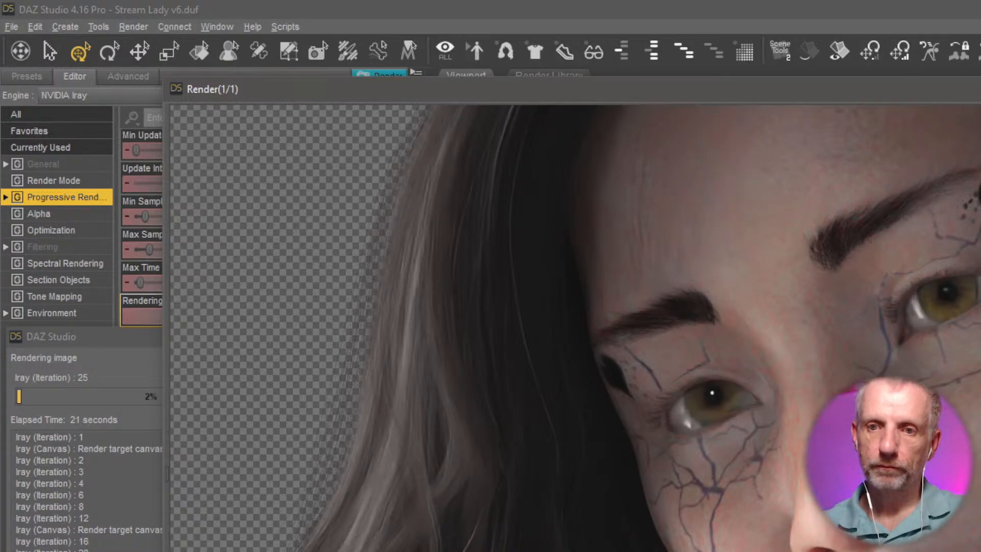
key(super+shift+Up)
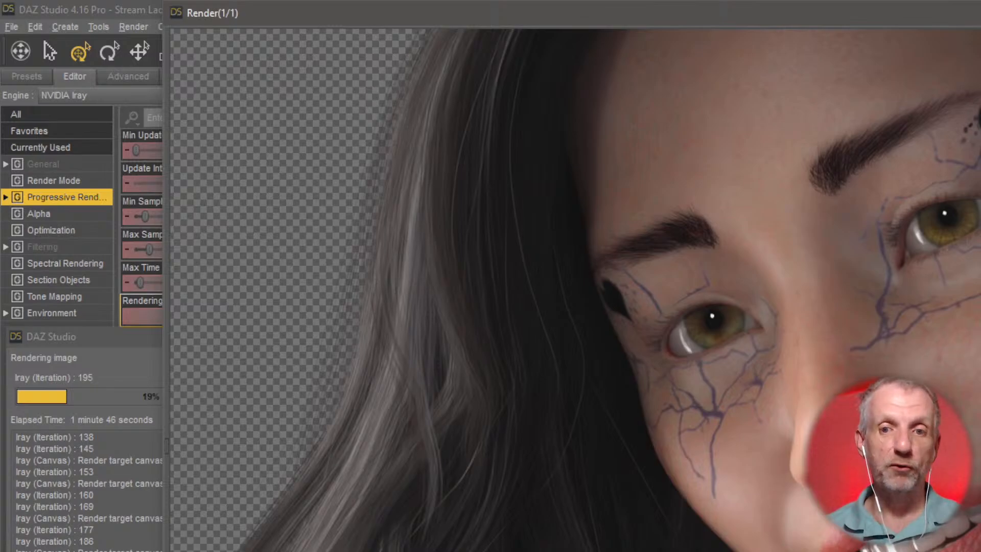
scroll(575, 290, down, 10)
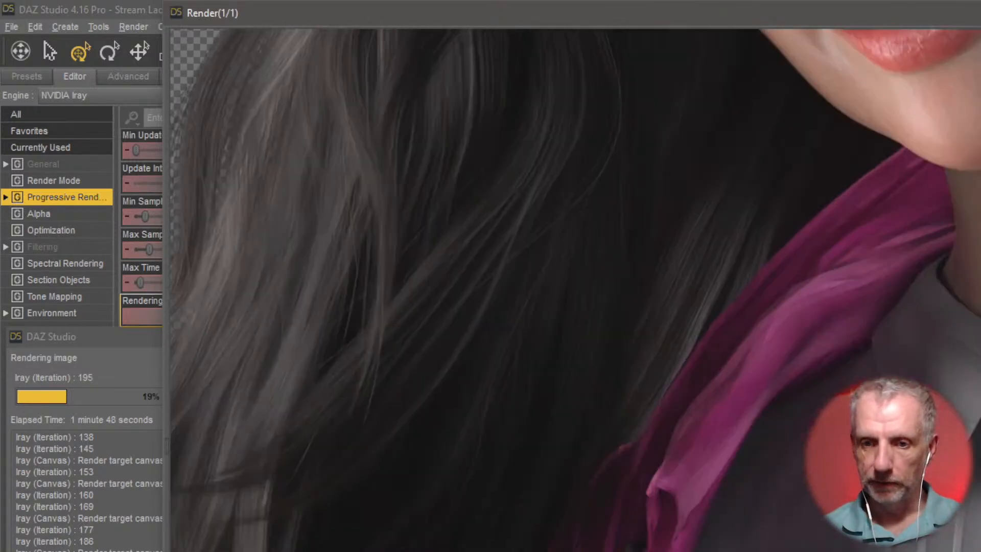
scroll(575, 290, up, 3)
scroll(575, 290, down, 5)
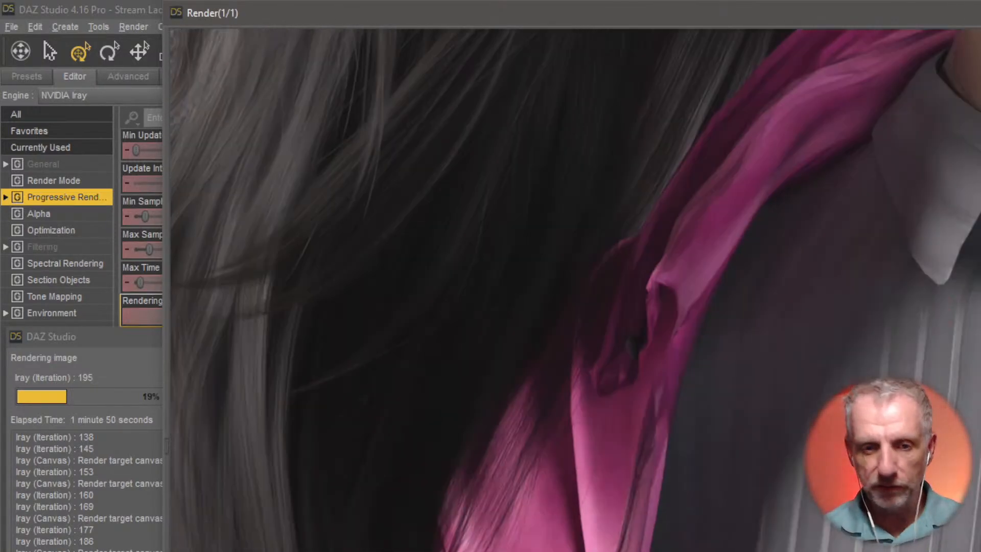
scroll(927, 298, up, 6)
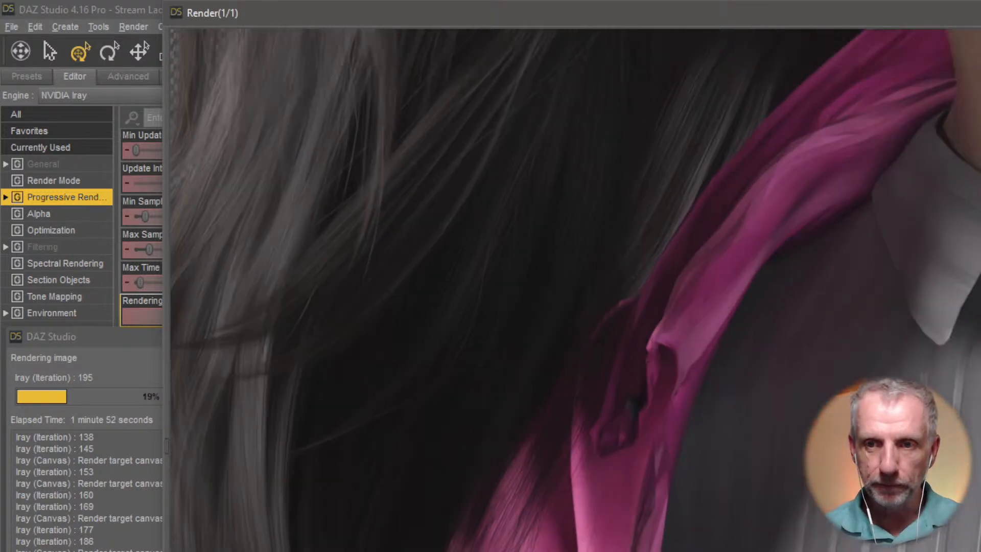
scroll(575, 290, down, 8)
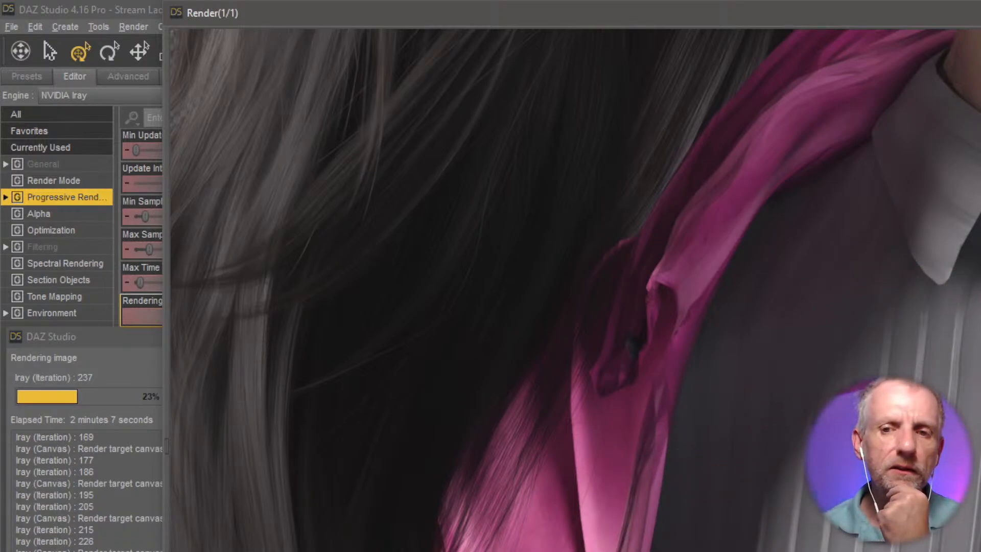
scroll(575, 290, up, 10)
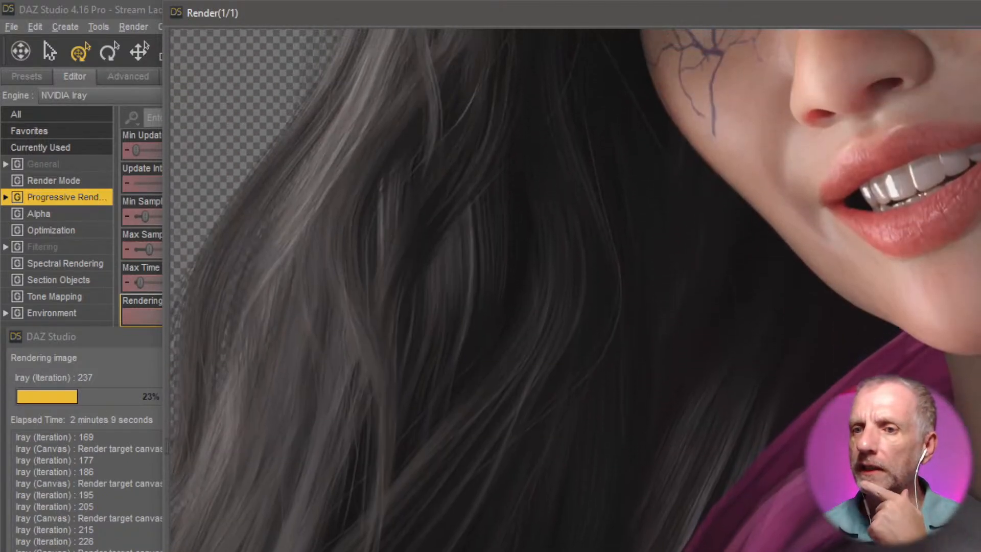
scroll(575, 289, up, 10)
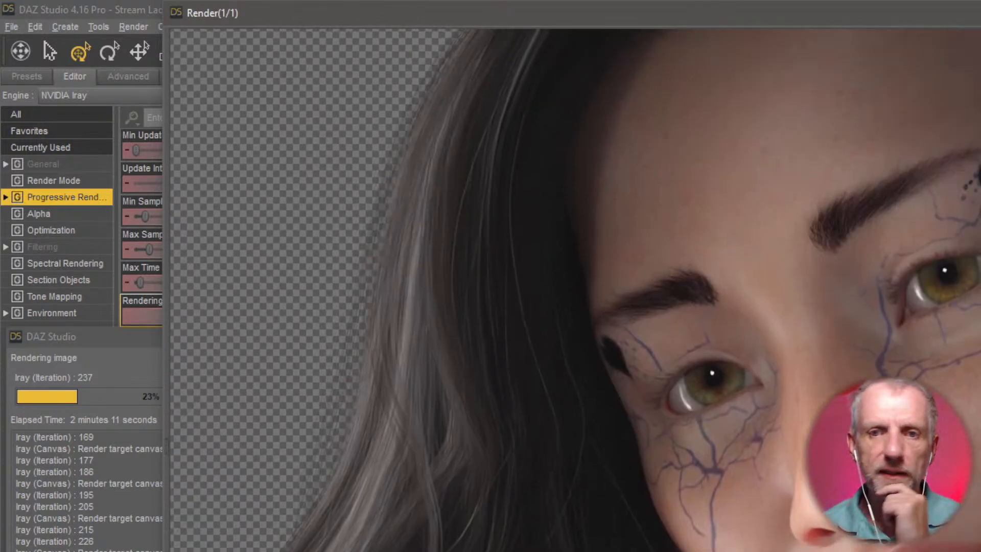
scroll(575, 290, down, 5)
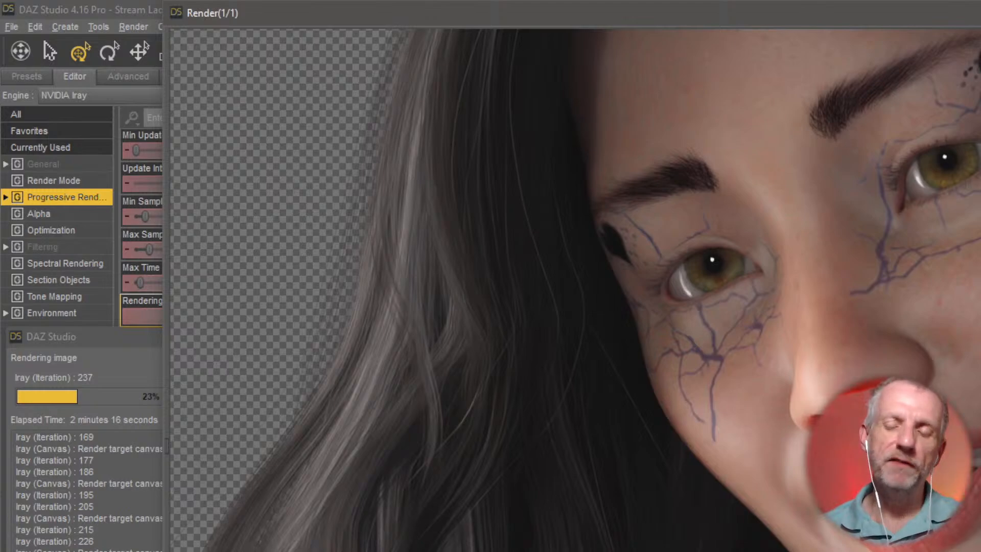
scroll(960, 528, down, 3)
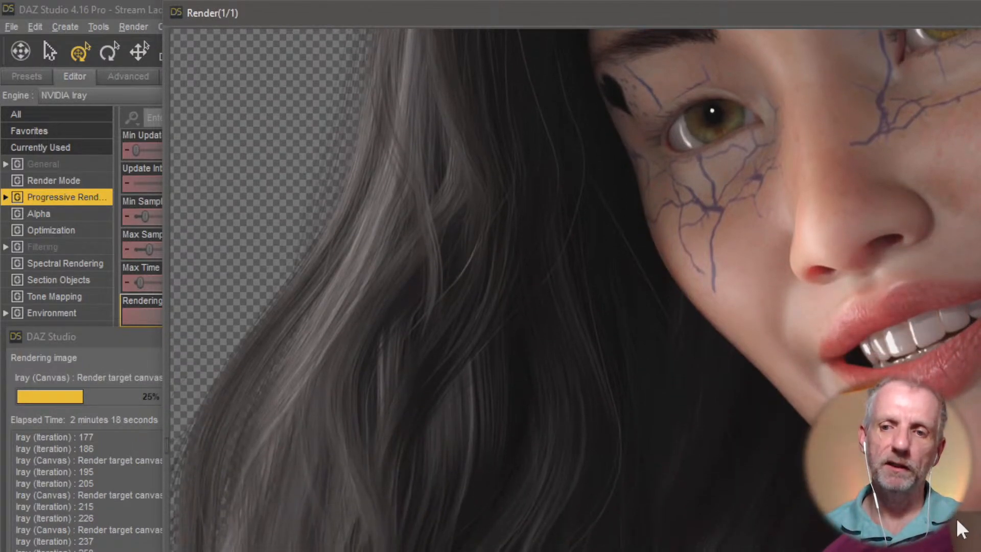
scroll(575, 289, up, 5)
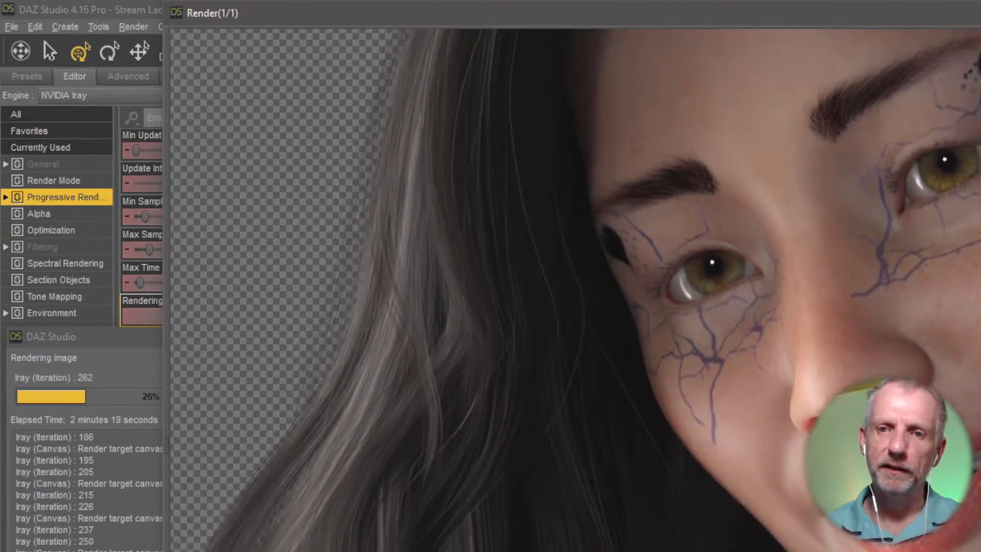
scroll(575, 290, up, 4)
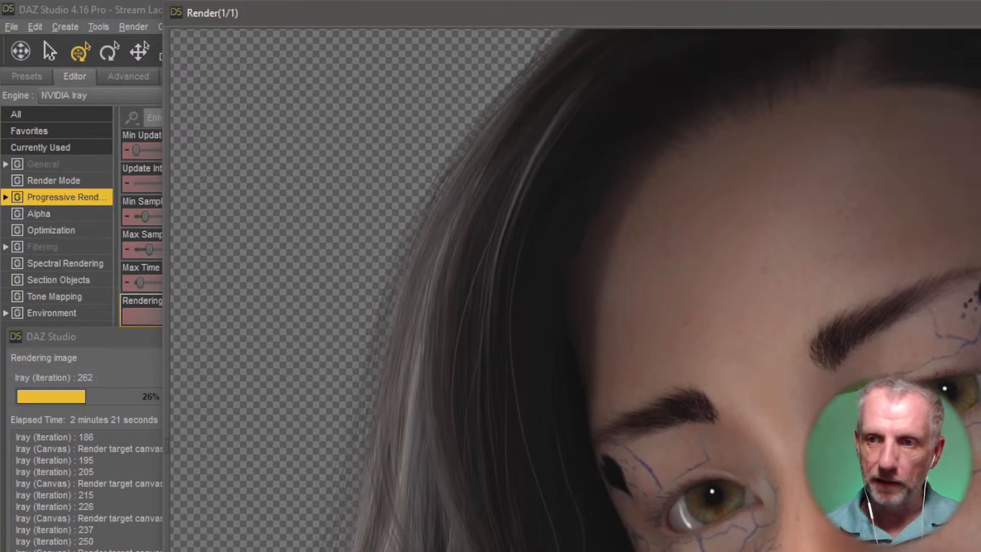
scroll(575, 289, down, 20)
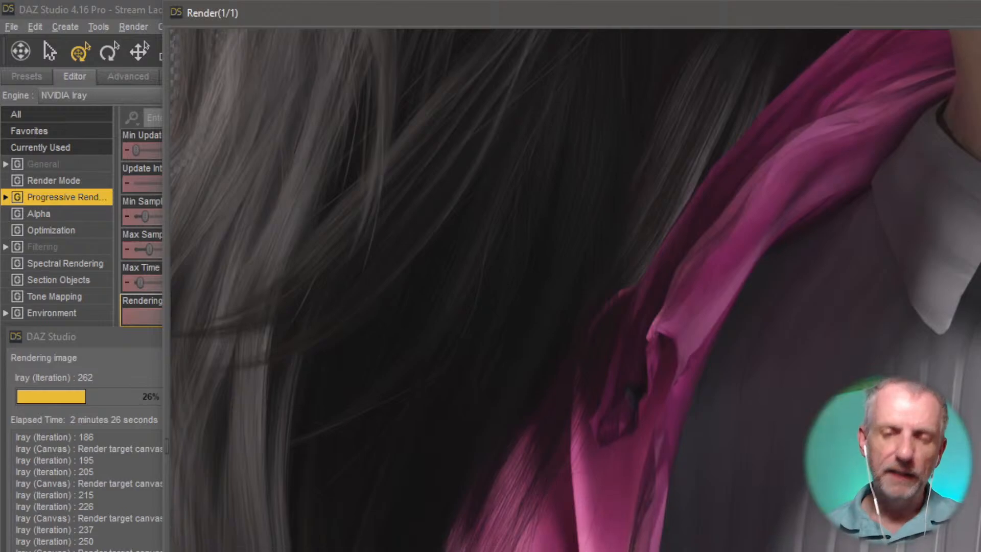
scroll(529, 549, up, 2)
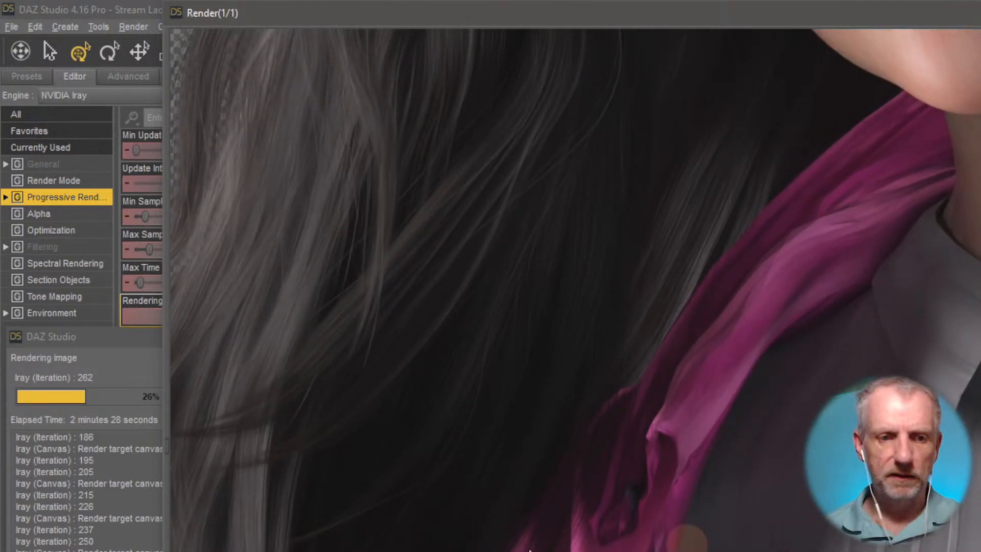
Stop the running render and go to the DAZ Stream folder on the desktop as the location for saving it.
click(127, 366)
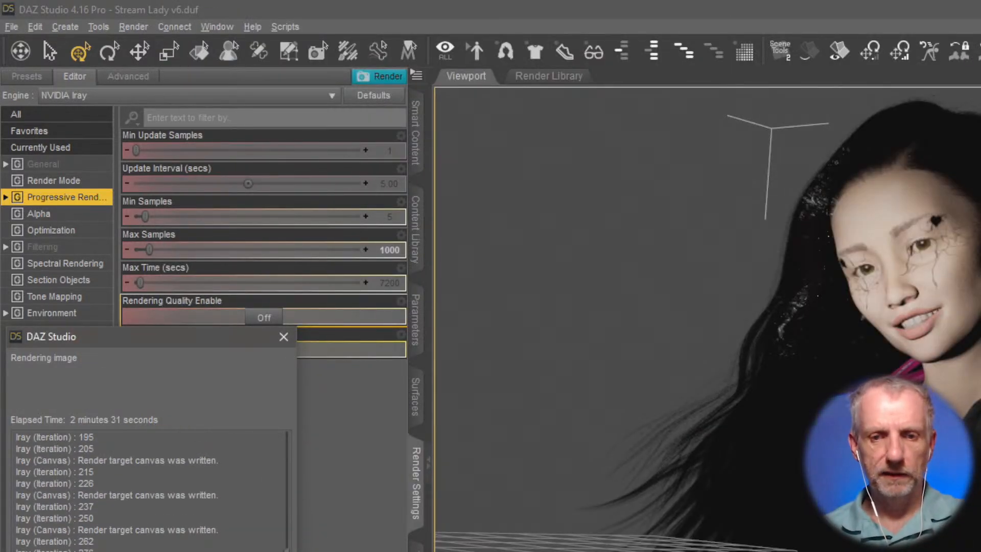
key(alt+Tab)
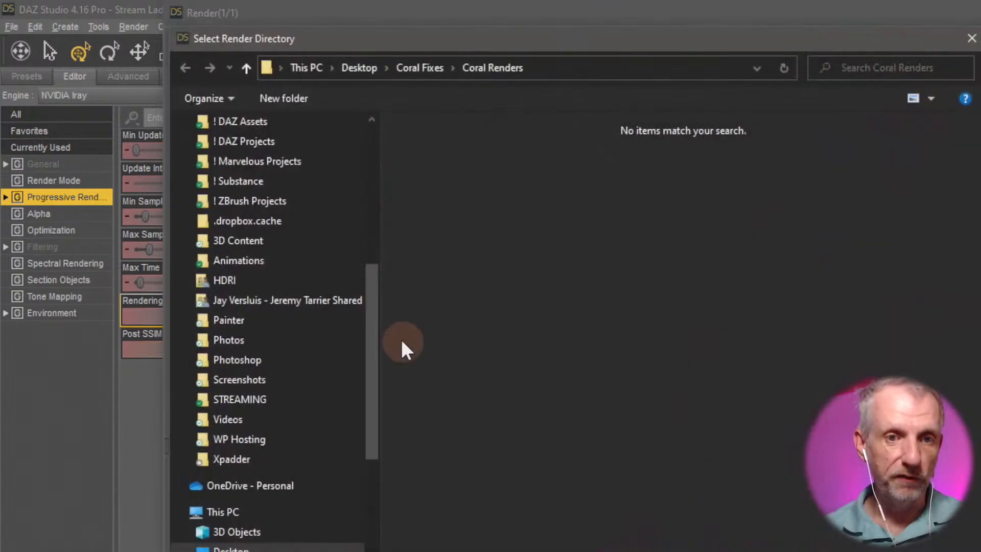
scroll(280, 379, up, 6)
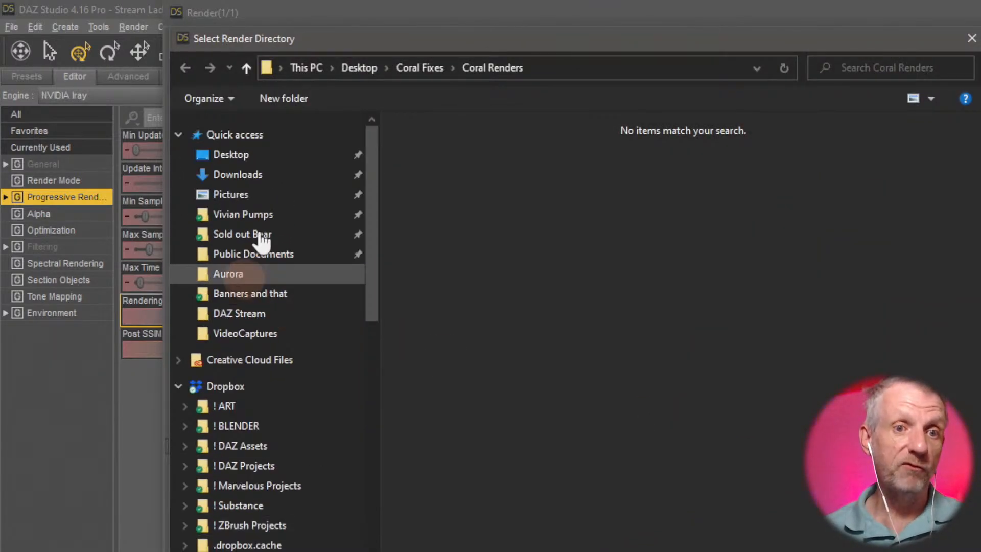
click(265, 157)
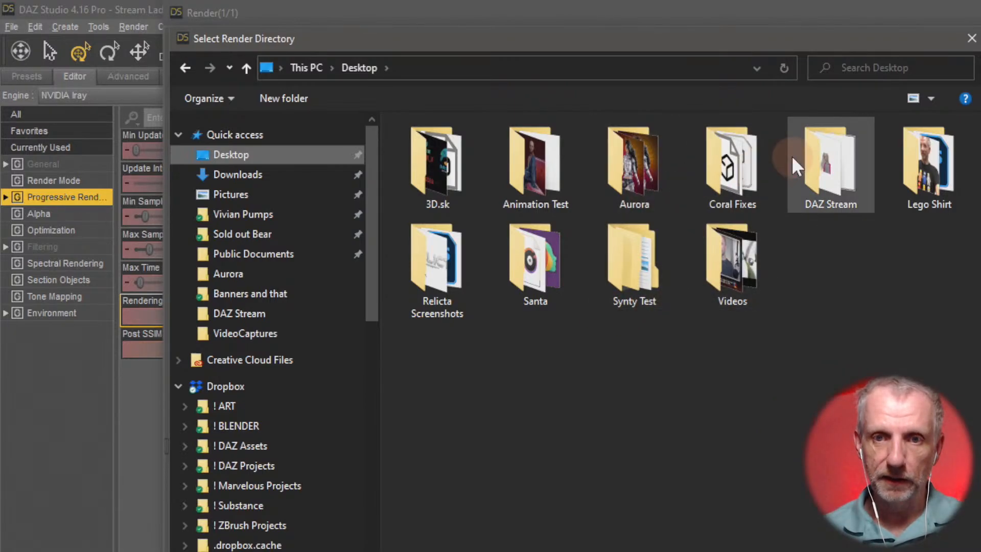
double_click(811, 163)
Create a new folder named Renders inside the DAZ Stream folder.
right_click(512, 273)
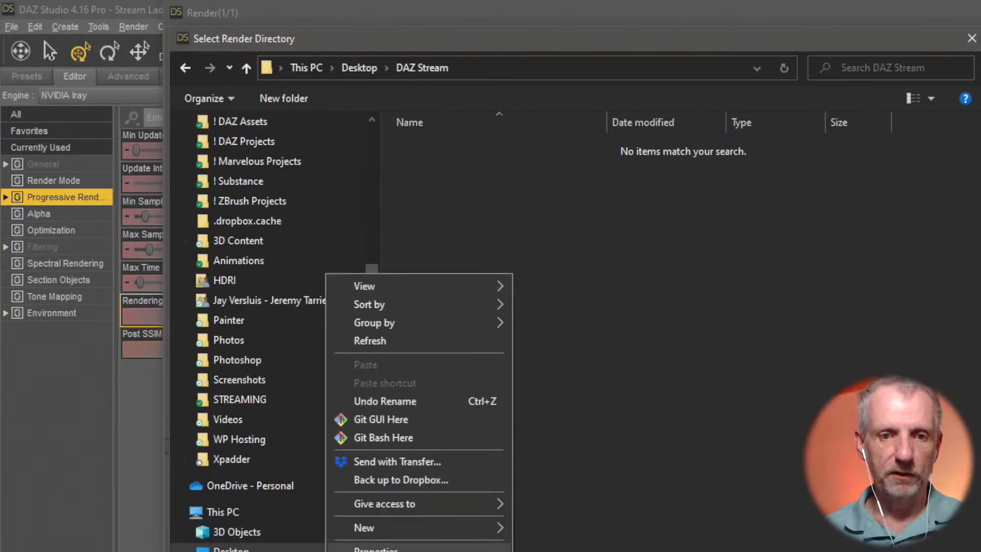
mouse_move(453, 527)
click(549, 529)
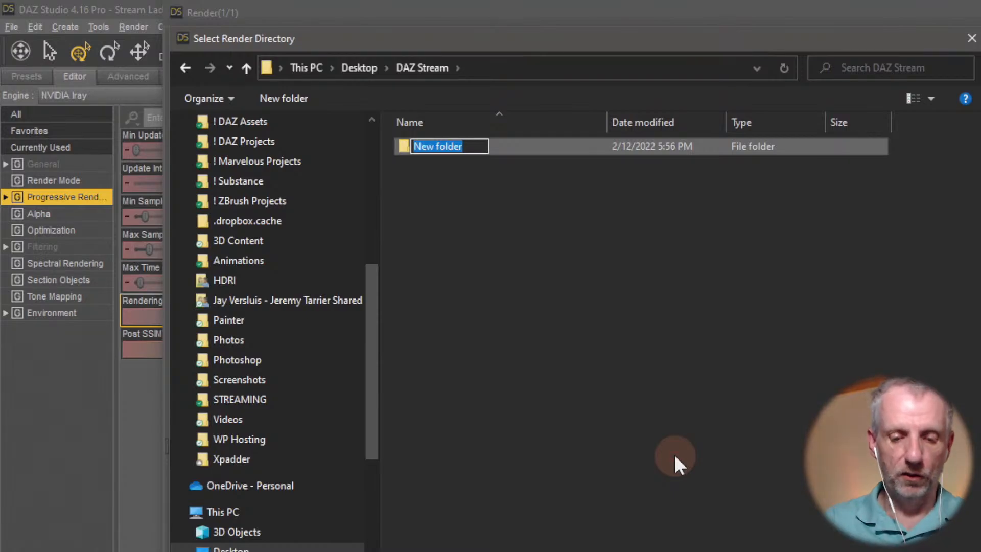
text(Renders)
key(Return)
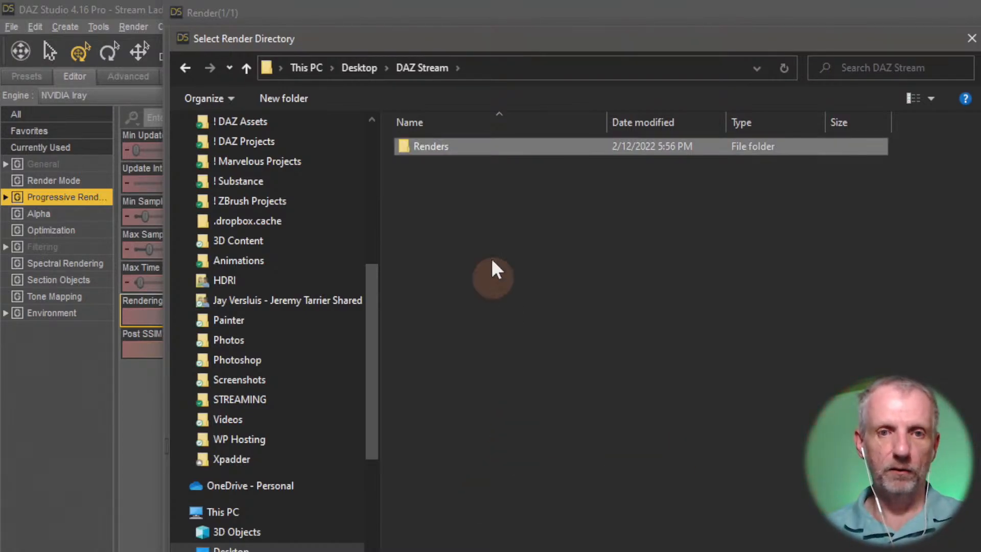
Choose the new Renders folder as the render directory and close the render window.
double_click(495, 146)
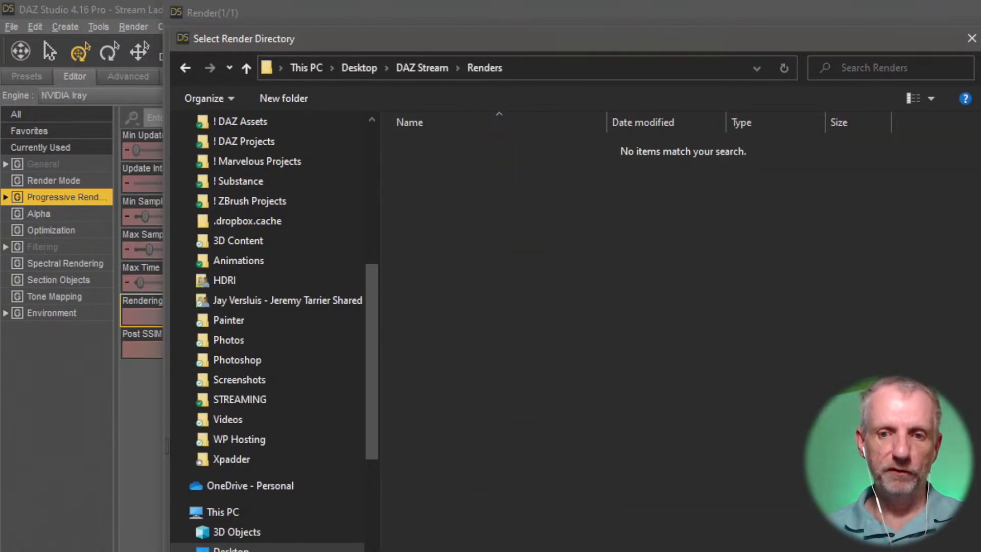
key(Return)
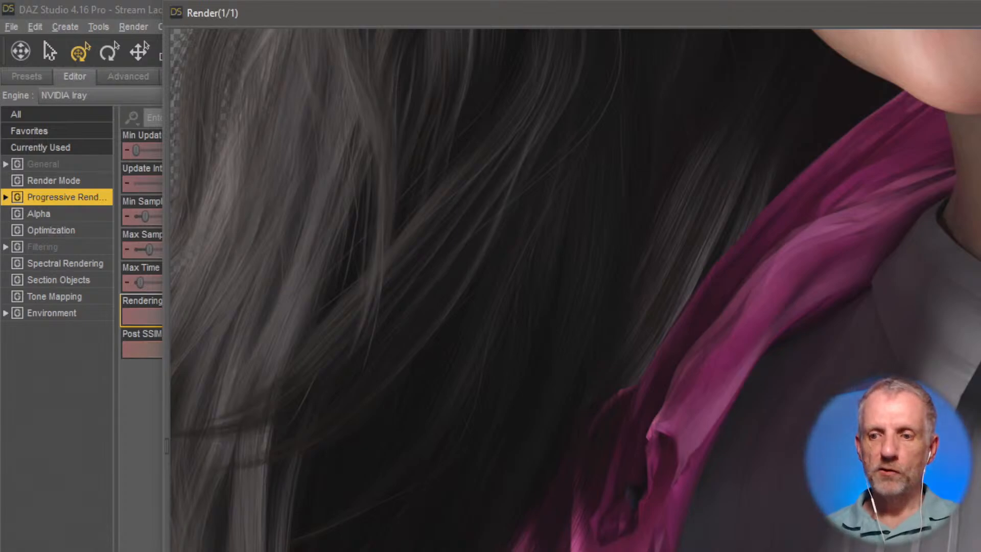
key(Escape)
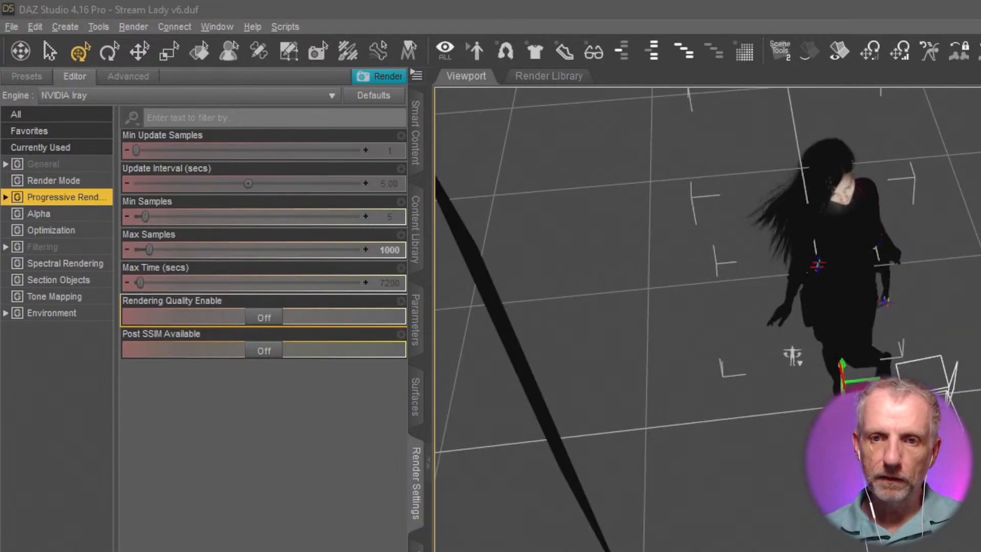
Inspect the lights around the character and her face and clothing from several angles in the viewport.
scroll(707, 319, up, 3)
drag(707, 319, 766, 255)
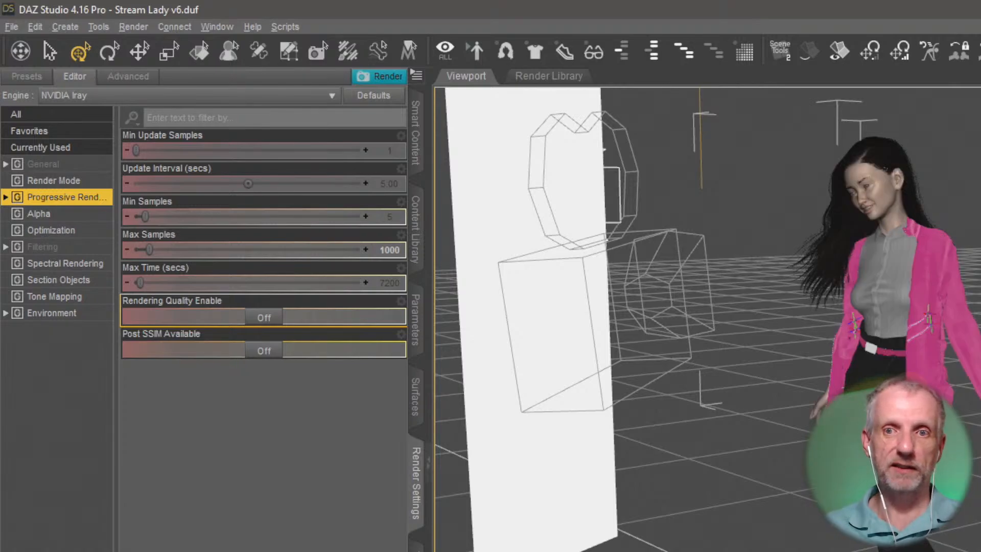
scroll(707, 319, down, 2)
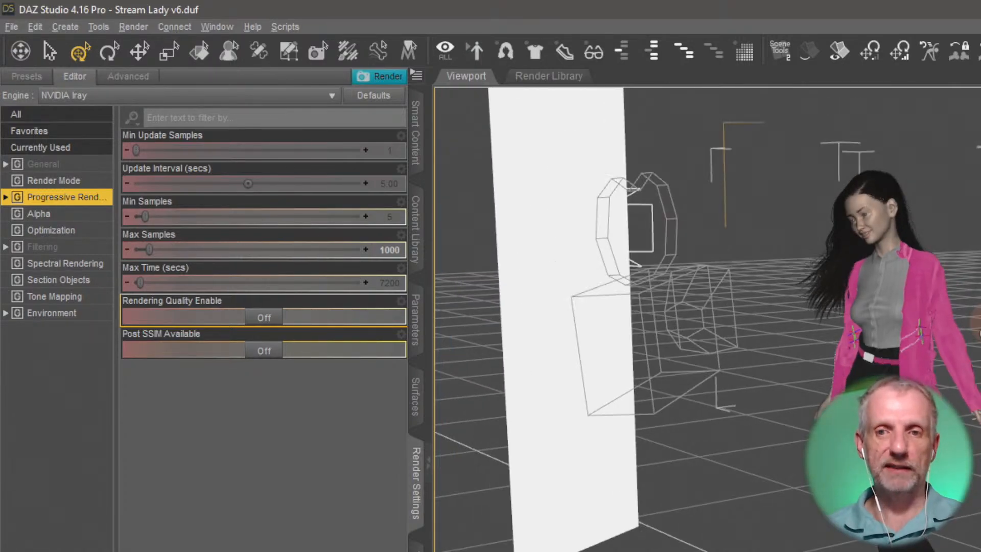
scroll(707, 319, up, 5)
middle_drag(707, 319, 703, 395)
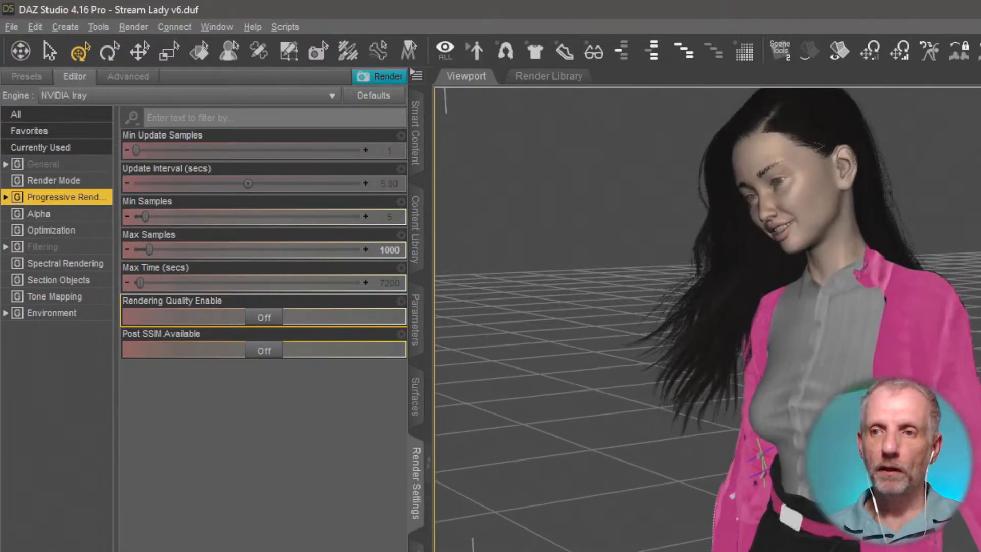
scroll(708, 319, up, 5)
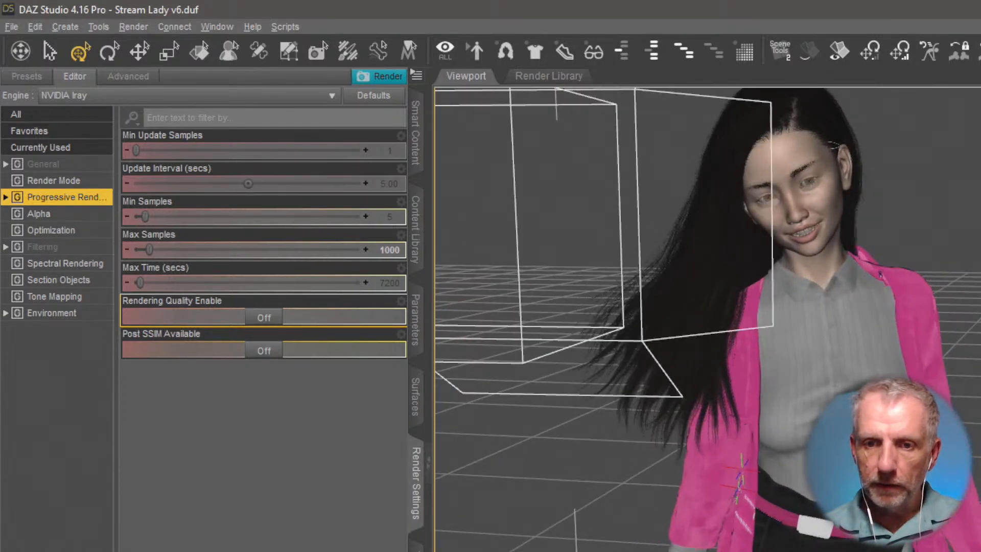
middle_drag(707, 319, 653, 450)
middle_drag(955, 334, 955, 359)
Select the grey blouse and set its mesh Resolution Level to High Resolution.
right_click(961, 355)
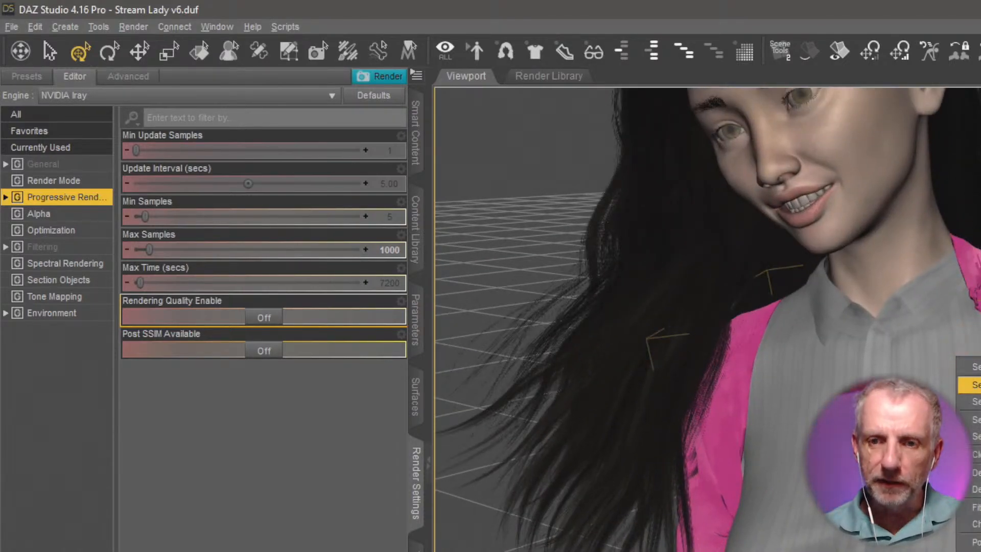
click(973, 385)
scroll(945, 389, up, 2)
scroll(946, 392, up, 3)
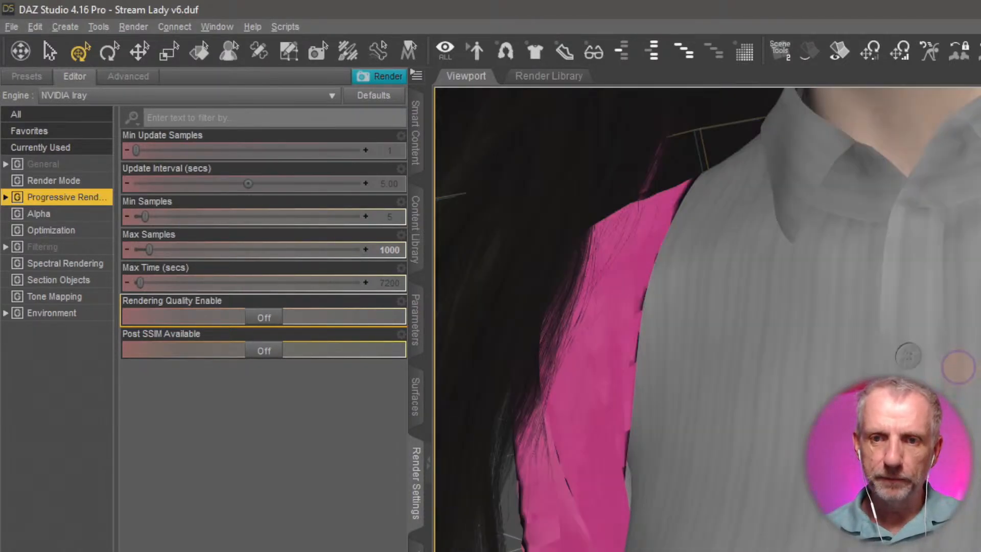
middle_drag(955, 360, 825, 400)
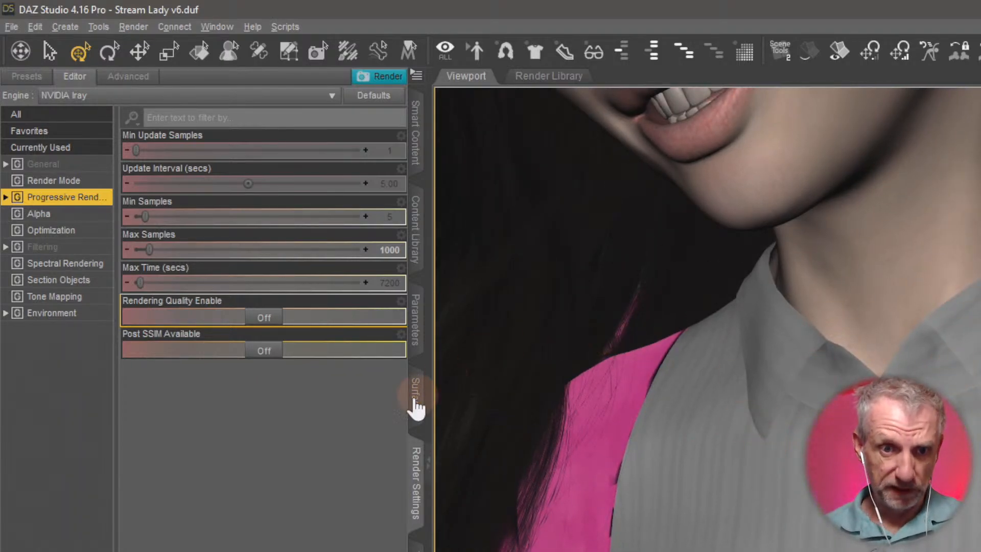
click(415, 353)
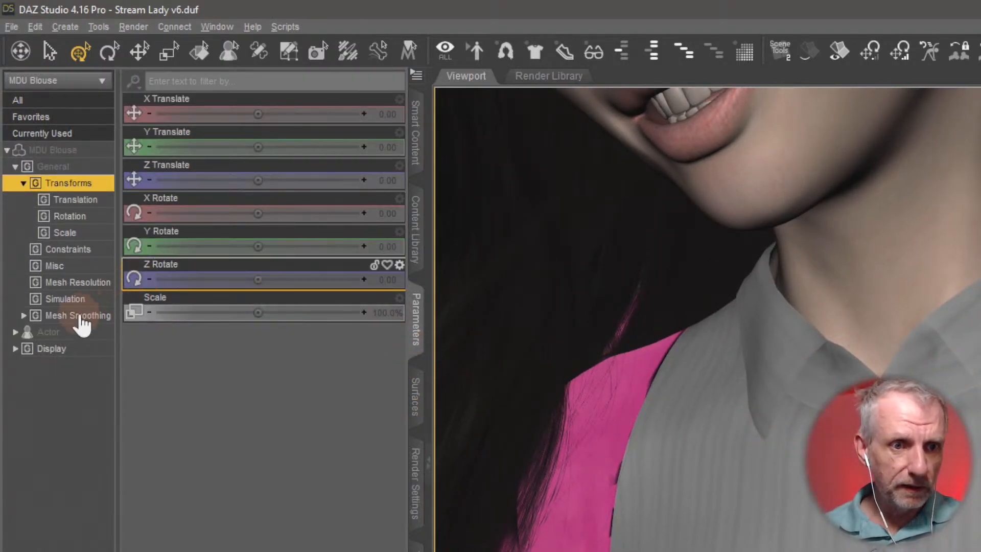
click(78, 316)
click(249, 238)
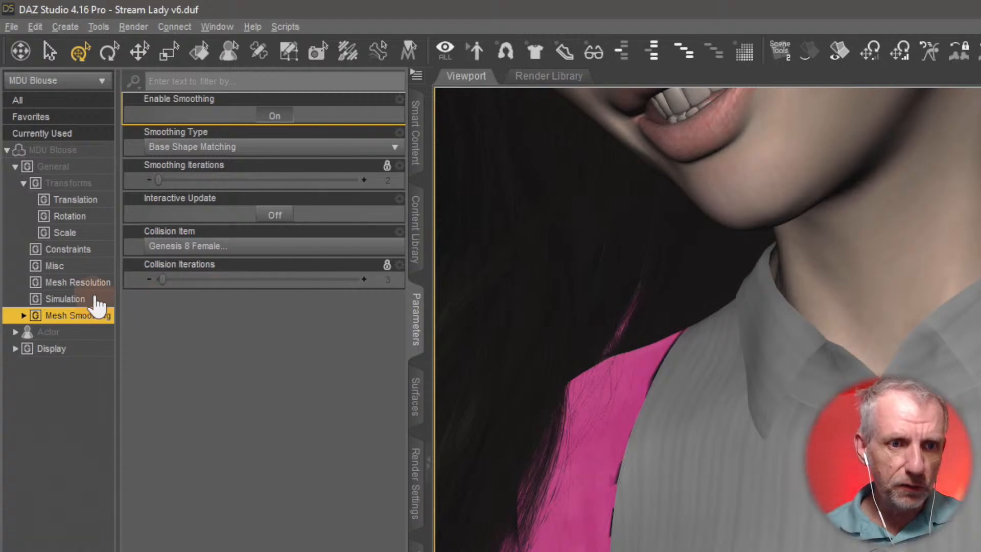
click(100, 284)
click(284, 115)
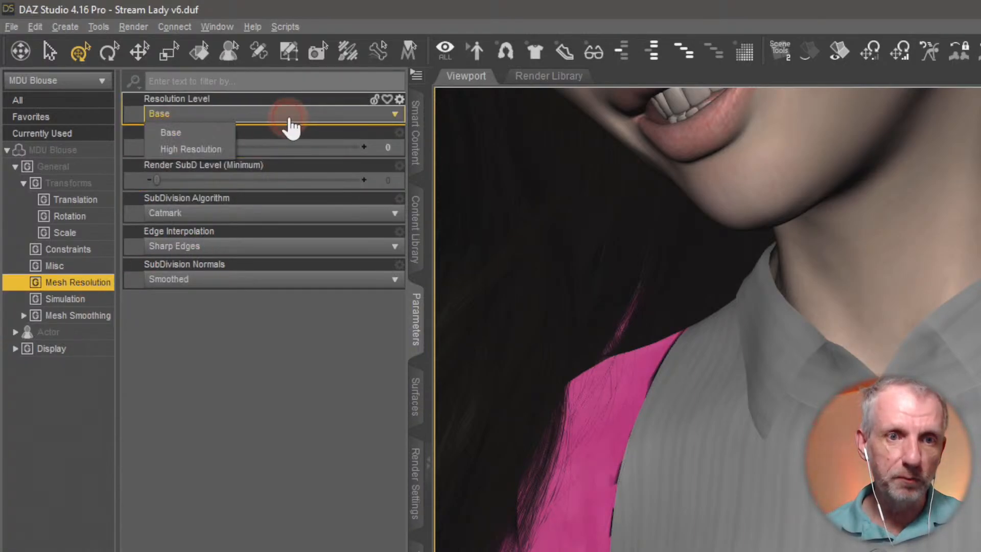
click(201, 149)
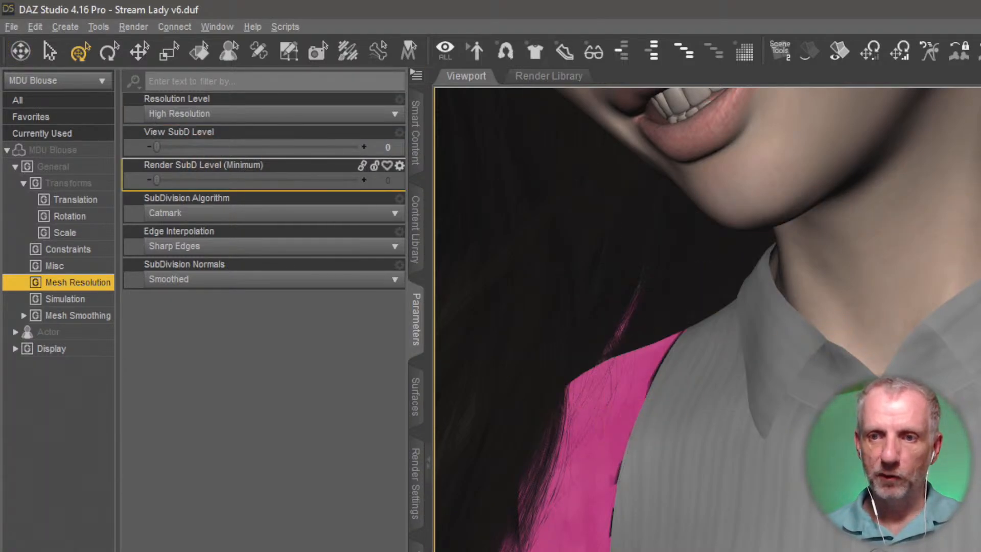
Select the pink jacket and set its mesh Resolution Level to High Resolution.
click(443, 306)
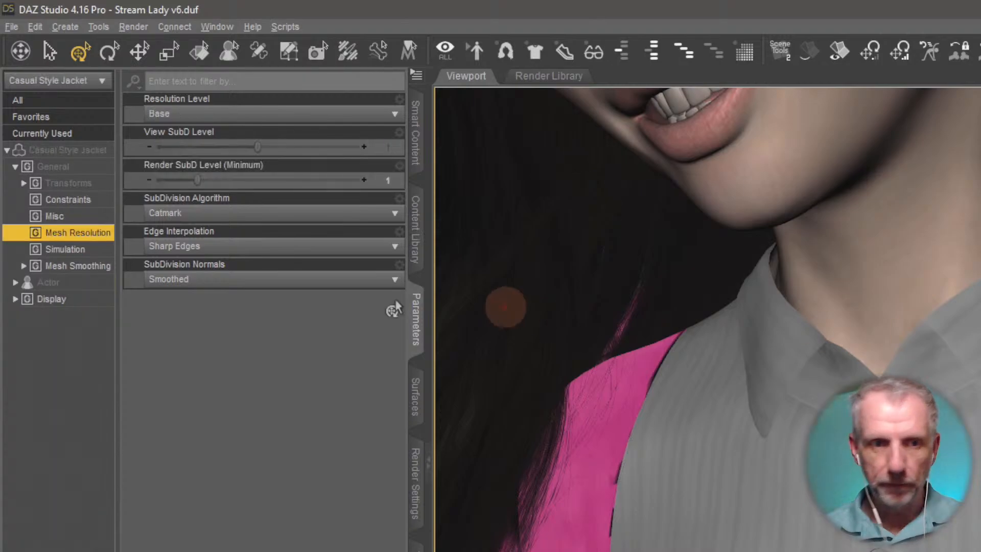
click(314, 118)
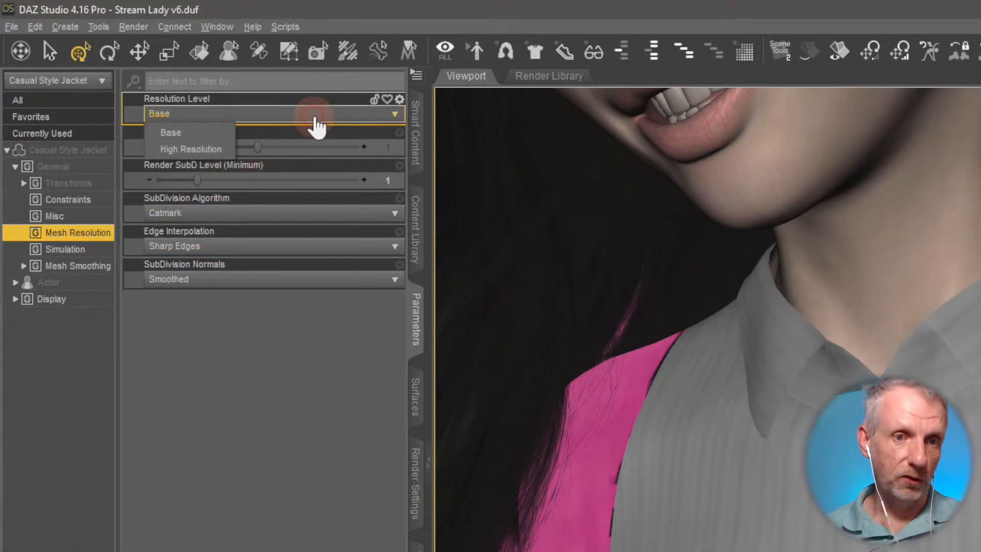
click(221, 152)
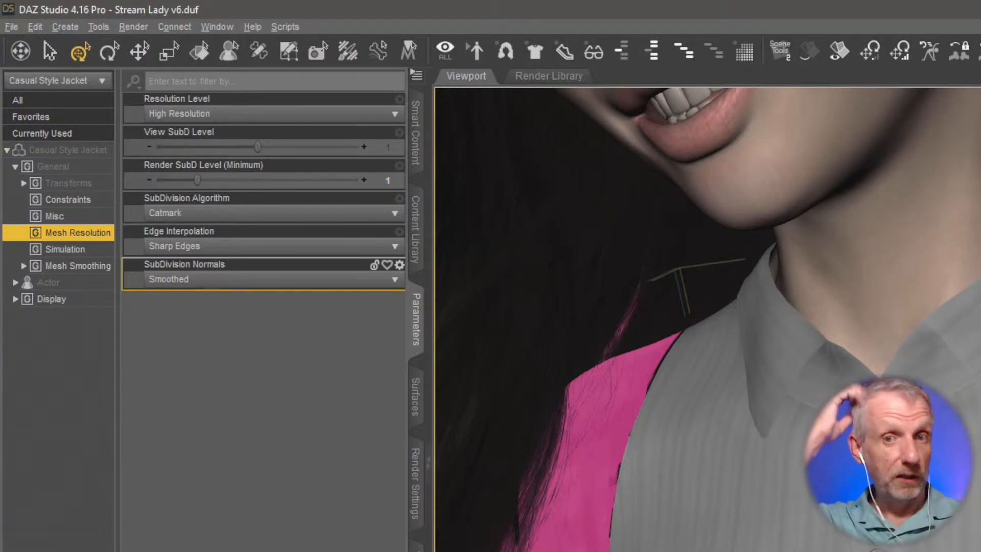
Frame the character's upper body in the viewport and open the advanced render settings to review the Photoreal hardware devices.
scroll(715, 319, down, 10)
scroll(707, 319, down, 5)
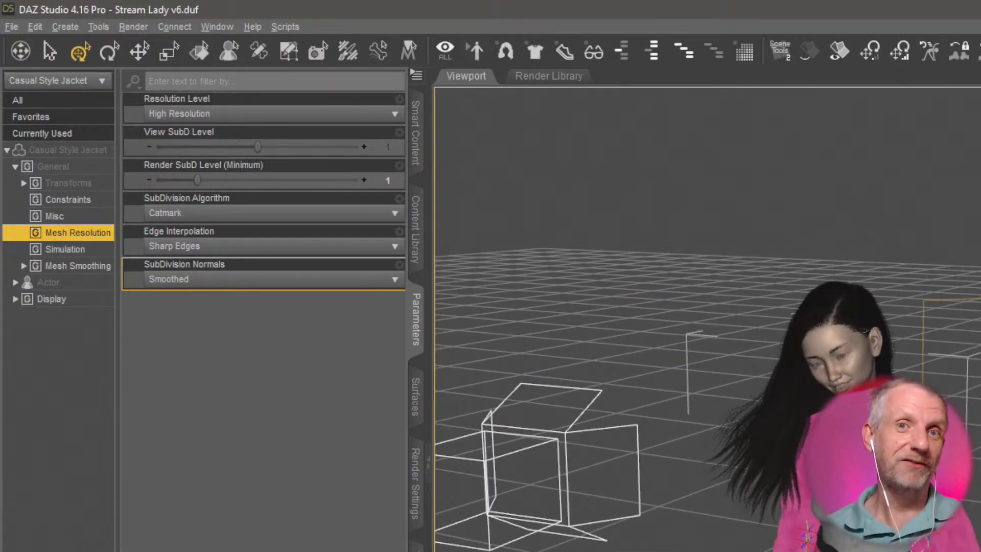
middle_drag(715, 358, 691, 242)
scroll(691, 242, up, 3)
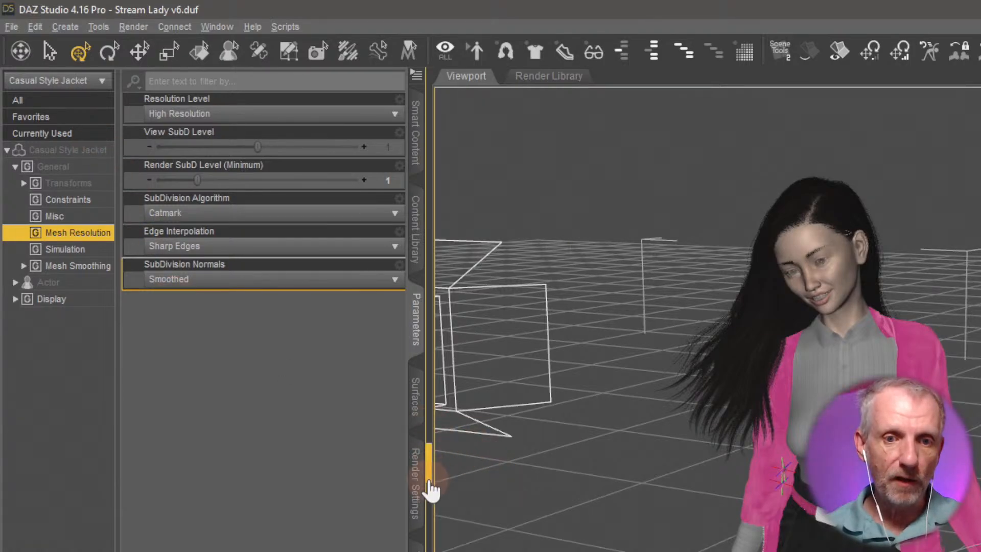
click(415, 485)
click(128, 76)
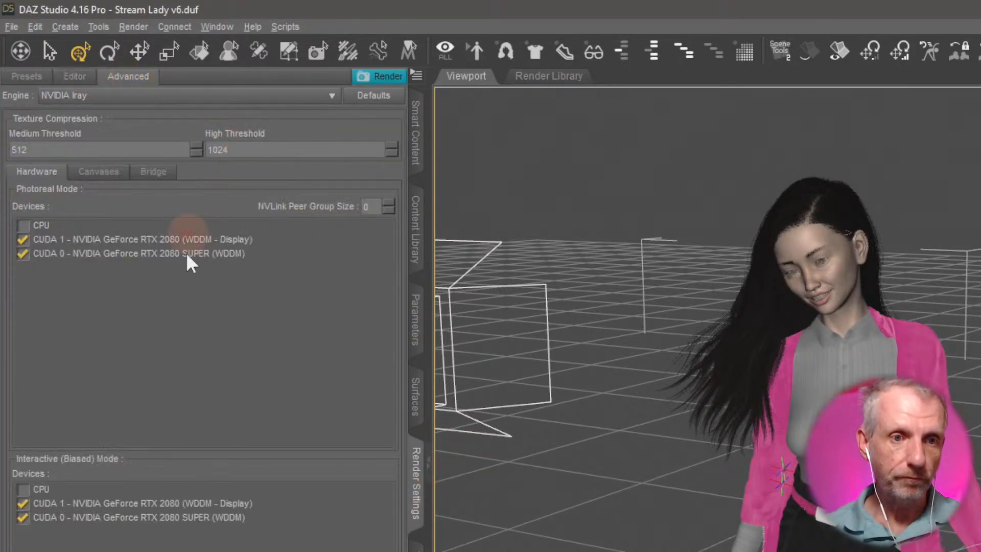